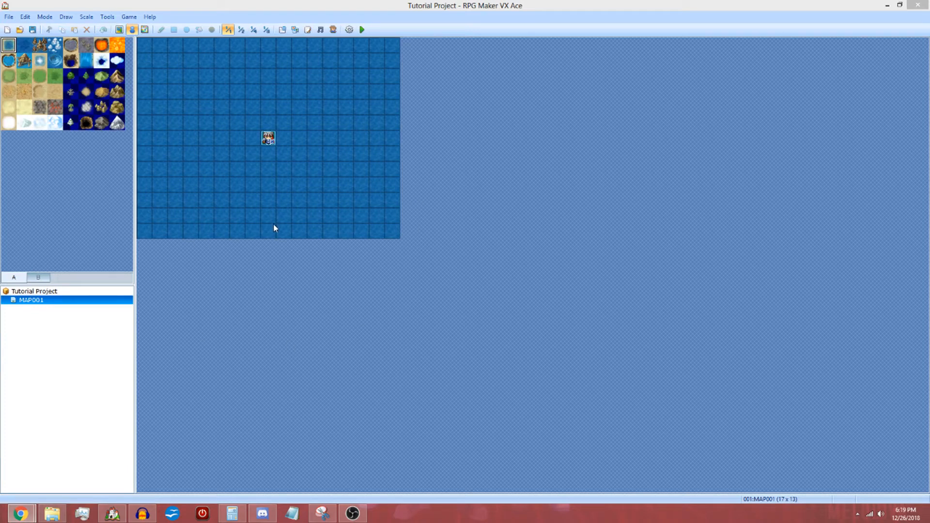
# Step: Playtest the project by starting a new game, moving the character around the water map, and closing the game
pyautogui.click(362, 29)
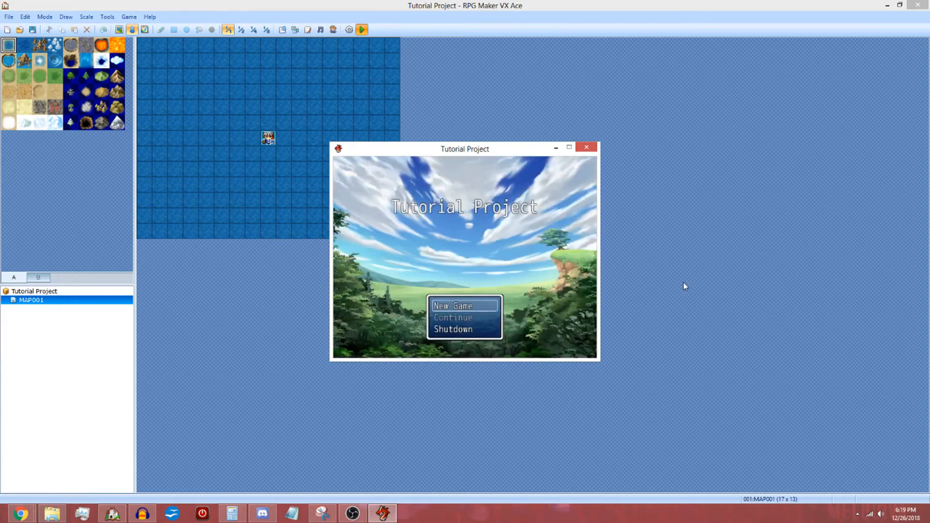
pyautogui.press('Return')
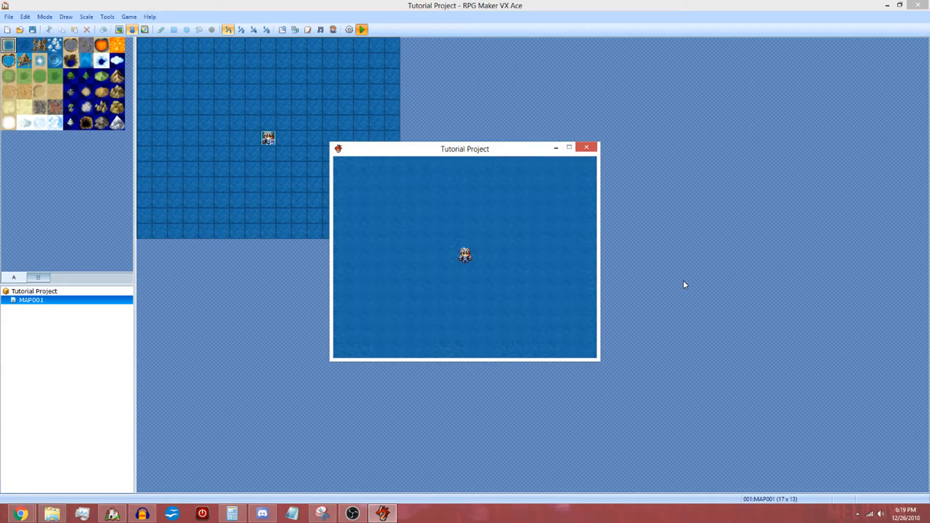
pyautogui.press('Up')
pyautogui.press('Down')
pyautogui.press('Down')
pyautogui.click(586, 147)
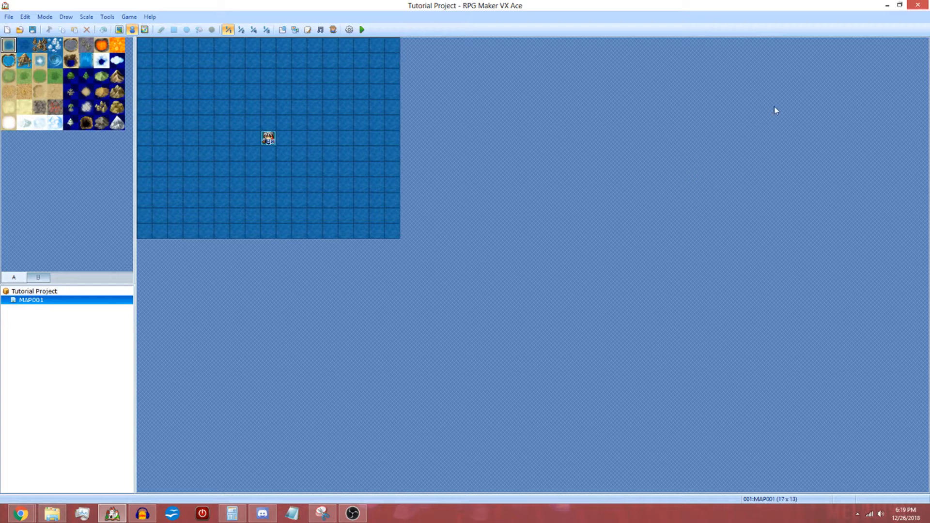
# Step: Paint a rectangular Dirt Field island about 6 by 7 tiles around the player's start position on MAP001
pyautogui.click(55, 92)
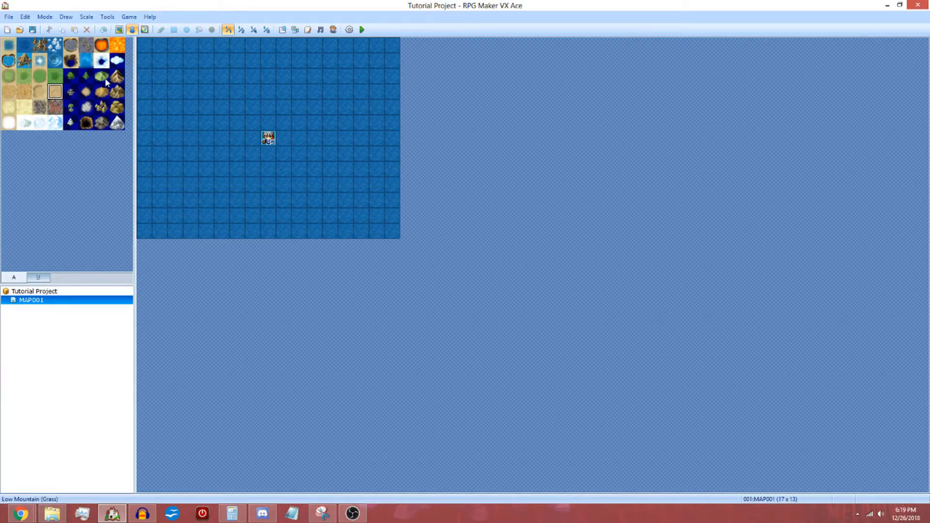
pyautogui.click(118, 29)
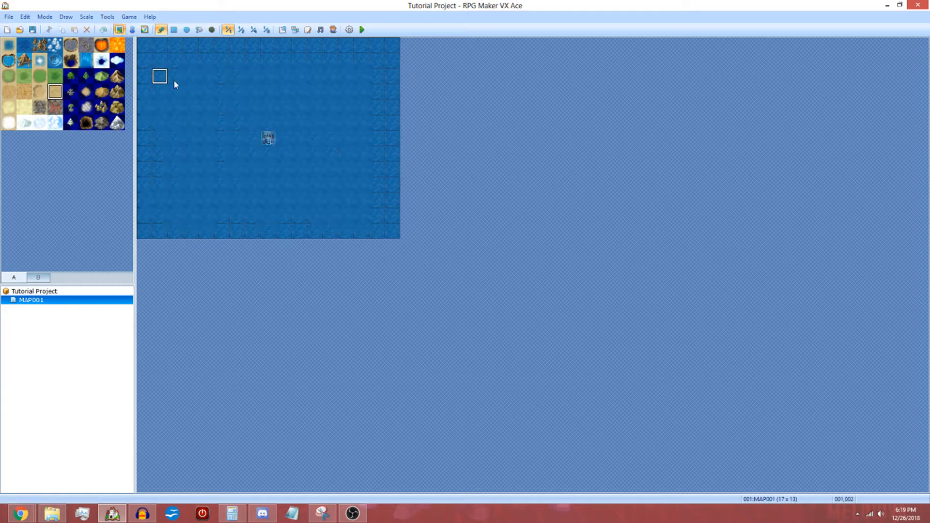
pyautogui.moveTo(252, 104)
pyautogui.mouseDown()
pyautogui.moveTo(281, 195)
pyautogui.moveTo(291, 116)
pyautogui.moveTo(256, 166)
pyautogui.moveTo(297, 166)
pyautogui.moveTo(253, 108)
pyautogui.moveTo(222, 109)
pyautogui.mouseUp()
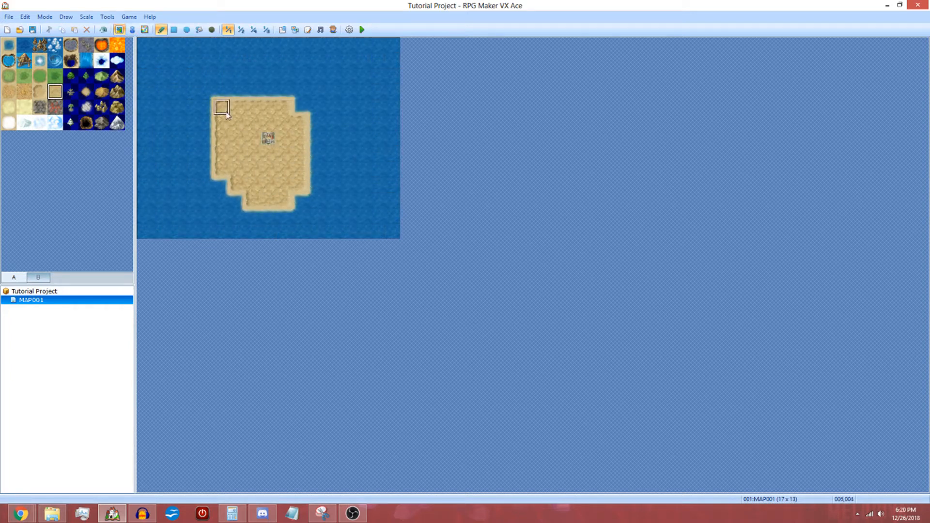
pyautogui.click(297, 108)
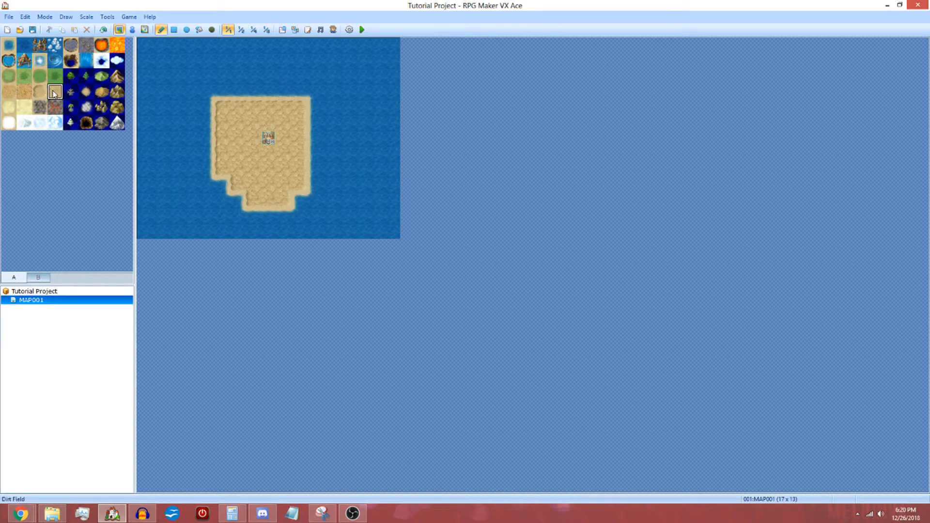
pyautogui.moveTo(235, 182)
pyautogui.mouseDown()
pyautogui.moveTo(222, 182)
pyautogui.moveTo(236, 197)
pyautogui.moveTo(226, 198)
pyautogui.mouseUp()
pyautogui.click(302, 203)
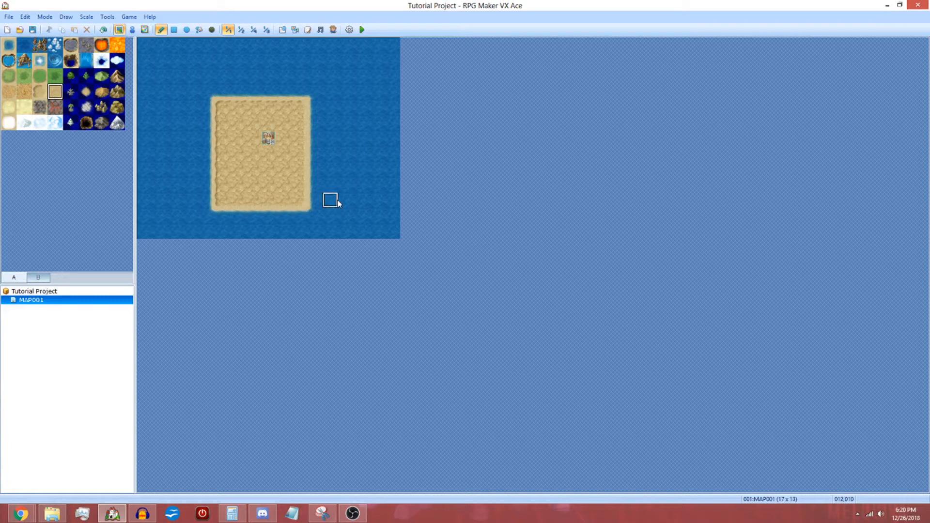
# Step: Save the changes to Tutorial Project and start a new game in a playtest
pyautogui.click(365, 31)
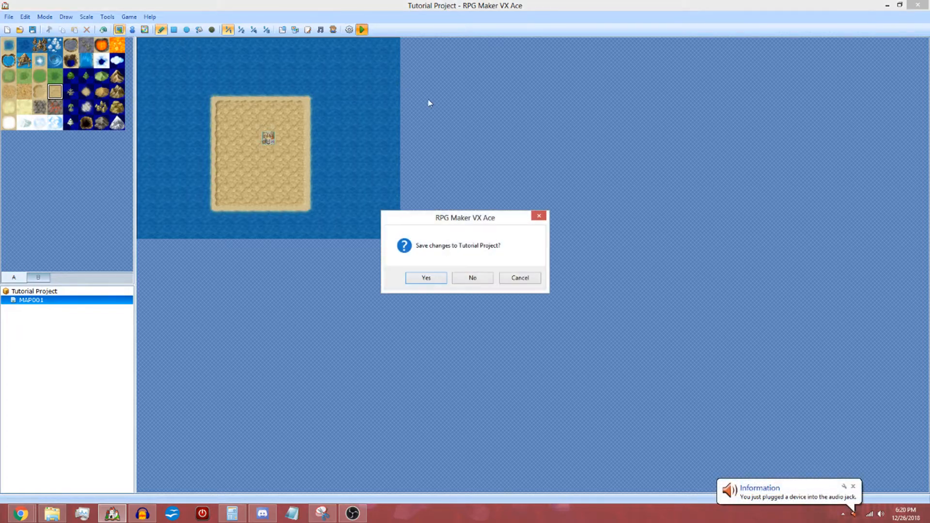
pyautogui.click(433, 279)
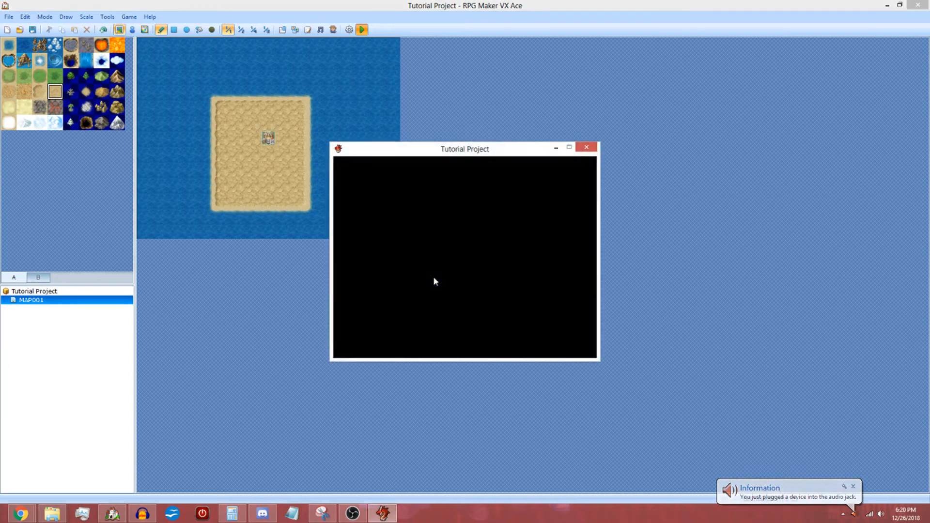
pyautogui.press('XF86AudioLowerVolume')
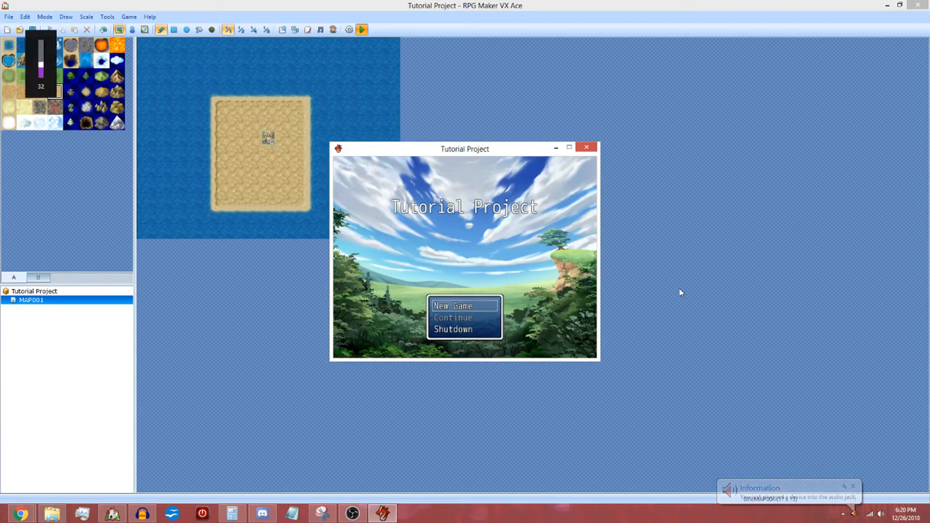
pyautogui.press('XF86AudioRaiseVolume')
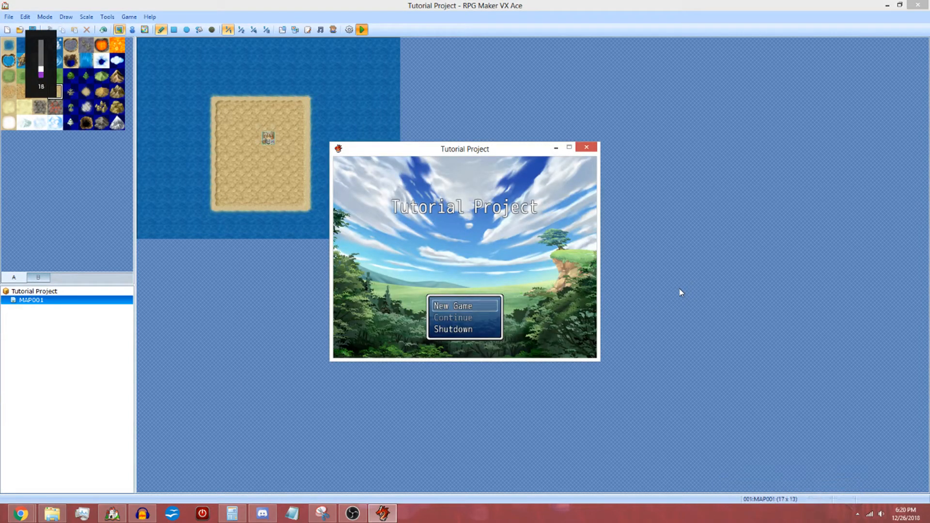
pyautogui.press('Return')
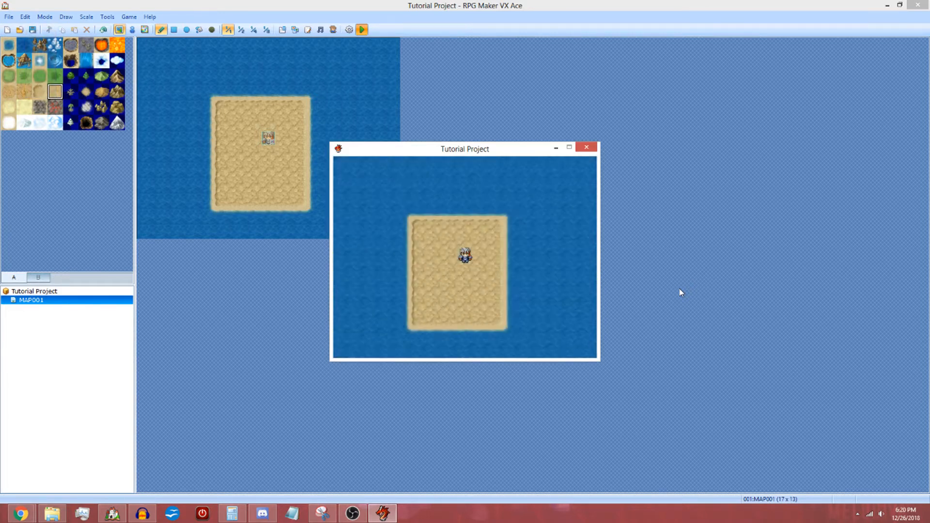
# Step: Walk the character around the dirt island to test its boundaries, and close the playtest
pyautogui.press('Down')
pyautogui.press('Left')
pyautogui.press('Up')
pyautogui.press('Right')
pyautogui.press('Down')
pyautogui.press('Left')
pyautogui.press('Up')
pyautogui.press('Right')
pyautogui.press('Down')
pyautogui.press('Down')
pyautogui.press('Left')
pyautogui.press('Up')
pyautogui.press('Right')
pyautogui.press('Right')
pyautogui.press('Down')
pyautogui.press('Left')
pyautogui.press('Left')
pyautogui.press('Up')
pyautogui.press('Right')
pyautogui.press('Down')
pyautogui.press('Down')
pyautogui.press('Down')
pyautogui.press('Left')
pyautogui.press('Up')
pyautogui.press('Right')
pyautogui.press('Left')
pyautogui.press('Up')
pyautogui.press('Right')
pyautogui.press('Left')
pyautogui.press('Up')
pyautogui.press('Right')
pyautogui.press('Down')
pyautogui.press('Down')
pyautogui.press('Left')
pyautogui.press('Up')
pyautogui.press('Right')
pyautogui.press('Down')
pyautogui.press('Left')
pyautogui.press('Up')
pyautogui.press('Right')
pyautogui.press('Down')
pyautogui.press('Up')
pyautogui.press('Right')
pyautogui.press('Down')
pyautogui.press('Left')
pyautogui.press('Up')
pyautogui.press('Right')
pyautogui.press('Down')
pyautogui.press('Left')
pyautogui.press('Up')
pyautogui.press('Right')
pyautogui.press('Down')
pyautogui.press('Left')
pyautogui.click(586, 147)
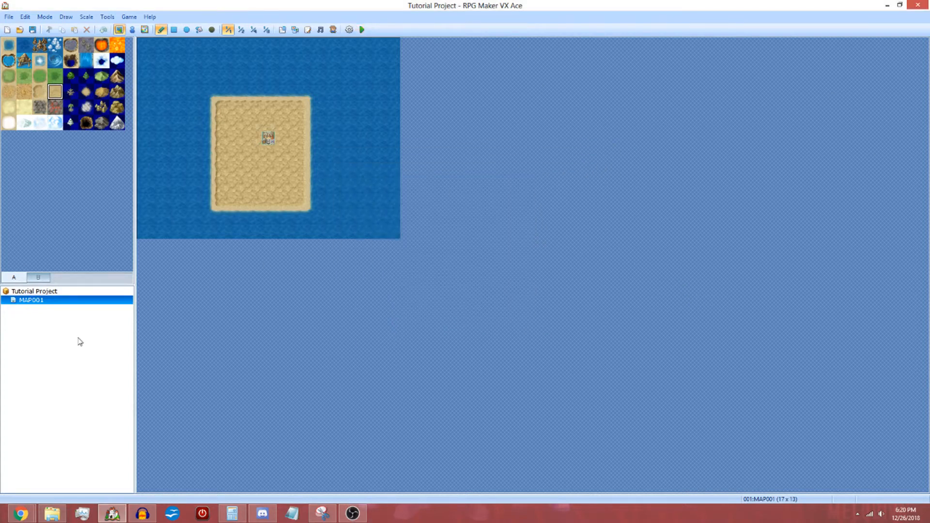
# Step: Create a new map named "Anything You Want" under Tutorial Project
pyautogui.rightClick(56, 294)
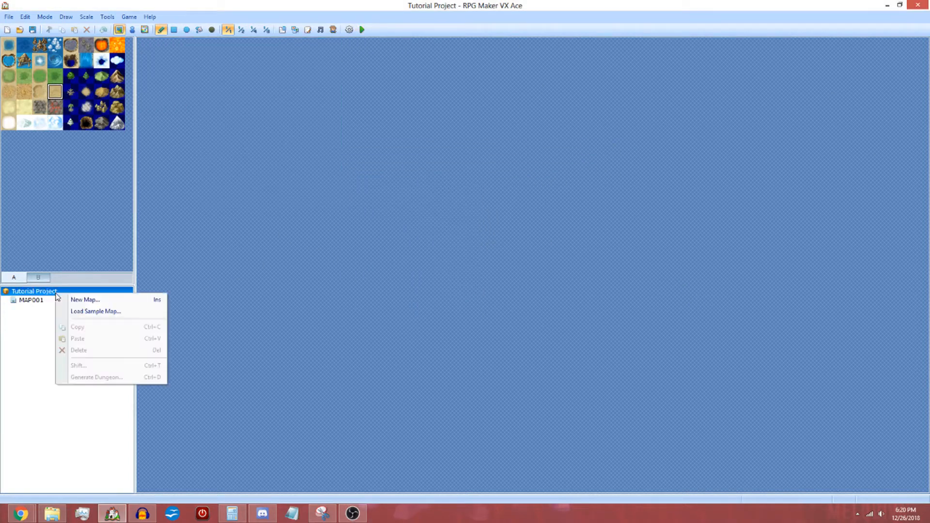
pyautogui.click(80, 300)
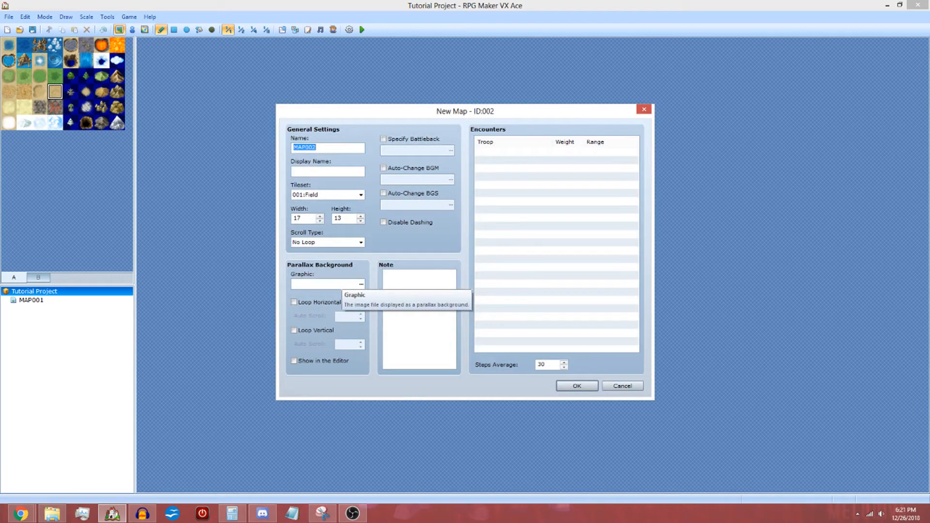
pyautogui.write('Anything You Want')
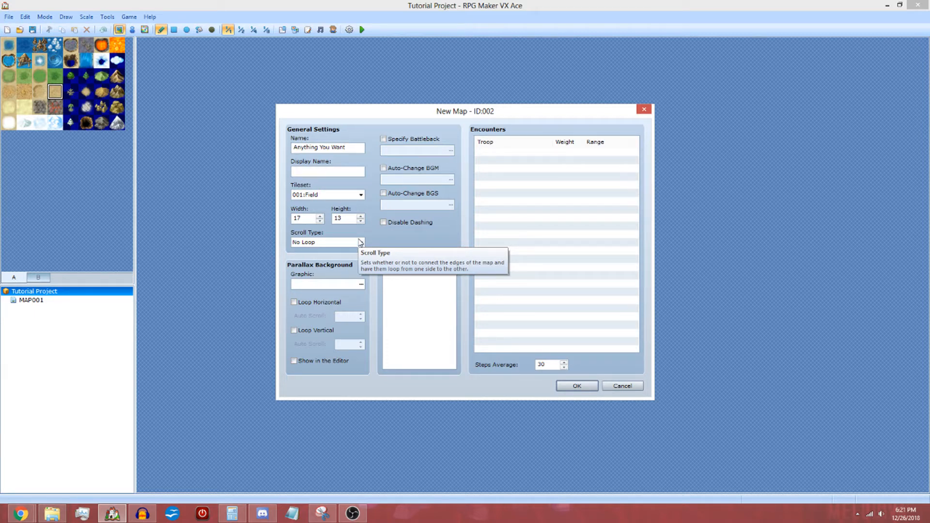
pyautogui.click(577, 385)
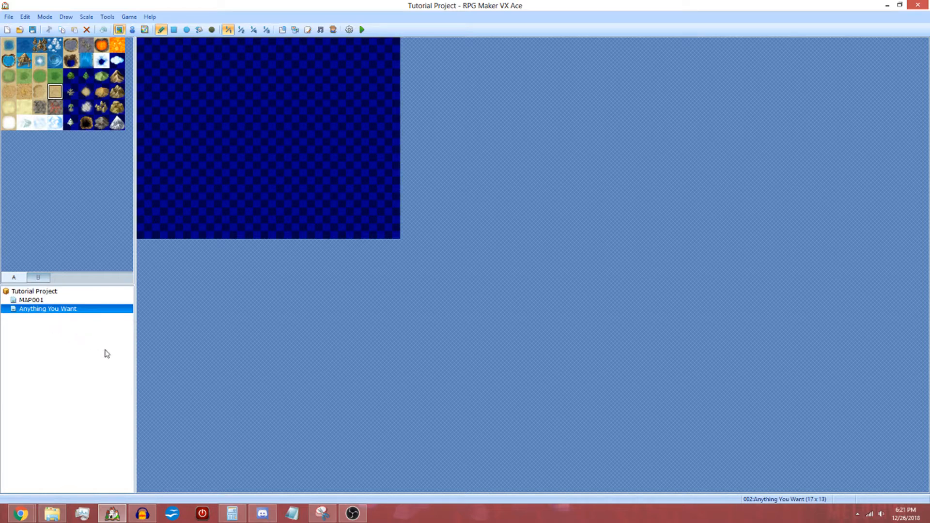
# Step: Change the tileset of the "Anything You Want" map to 003:Interior
pyautogui.rightClick(60, 312)
pyautogui.click(80, 315)
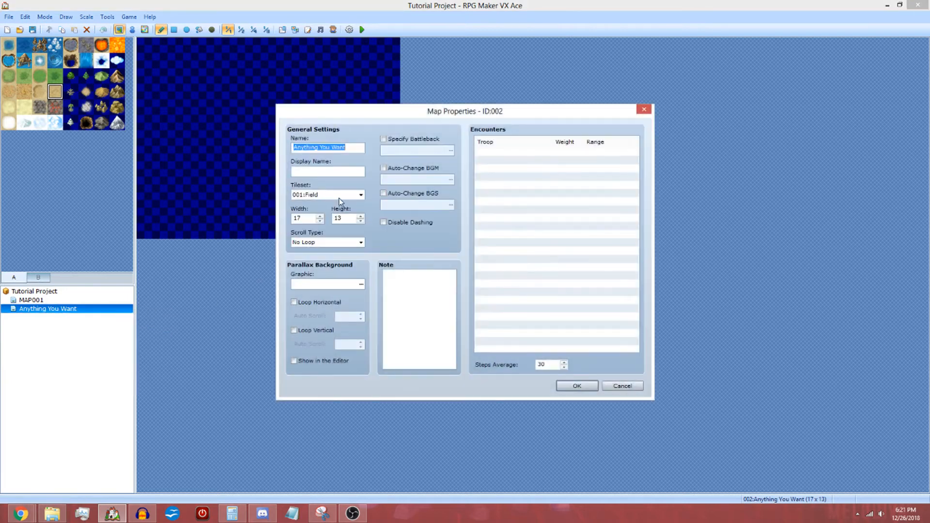
pyautogui.click(340, 194)
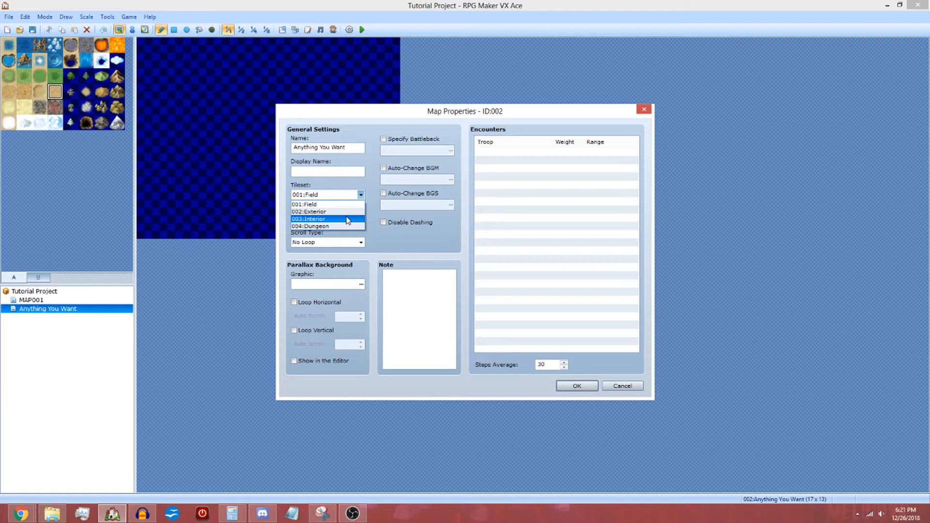
pyautogui.click(347, 219)
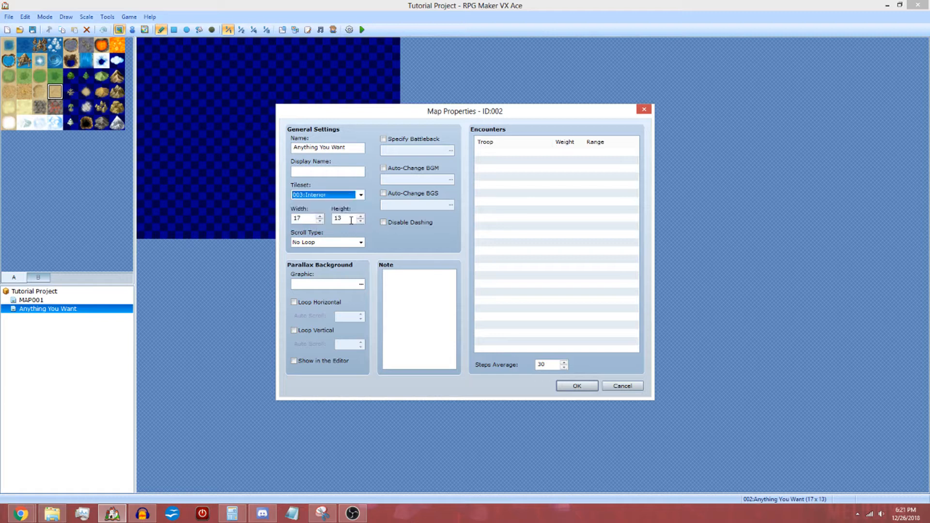
pyautogui.click(557, 387)
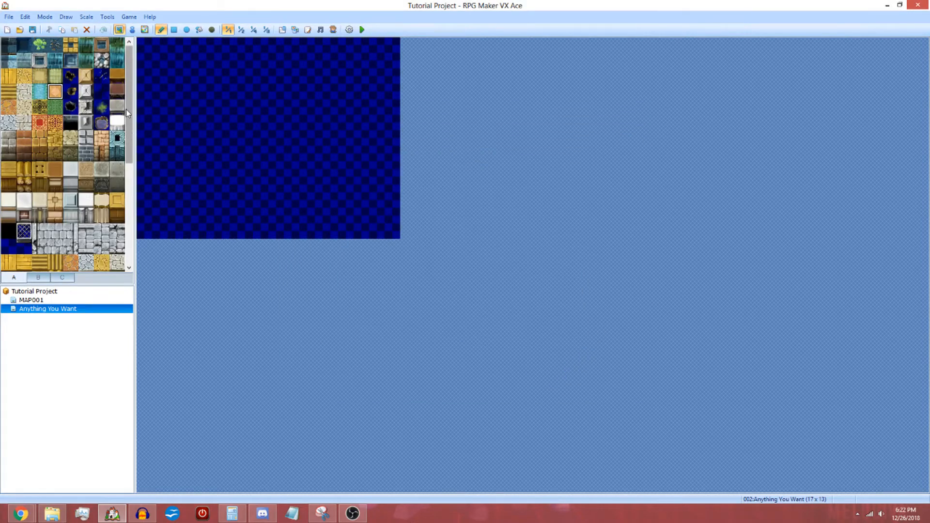
# Step: Examine the interior tiles available in tile sets A, B and C
pyautogui.scroll(-5, 126, 109)
pyautogui.scroll(5, 123, 97)
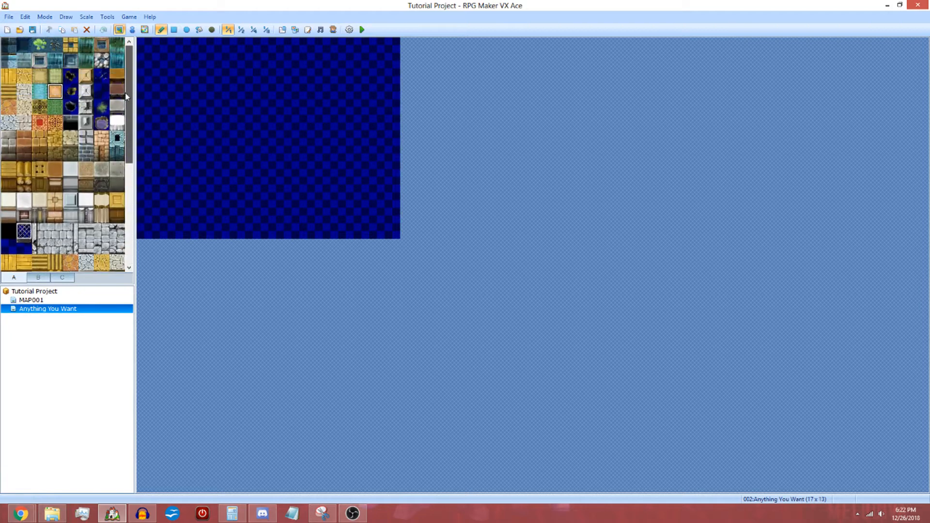
pyautogui.moveTo(126, 93)
pyautogui.mouseDown()
pyautogui.moveTo(132, 217)
pyautogui.moveTo(124, 92)
pyautogui.mouseUp()
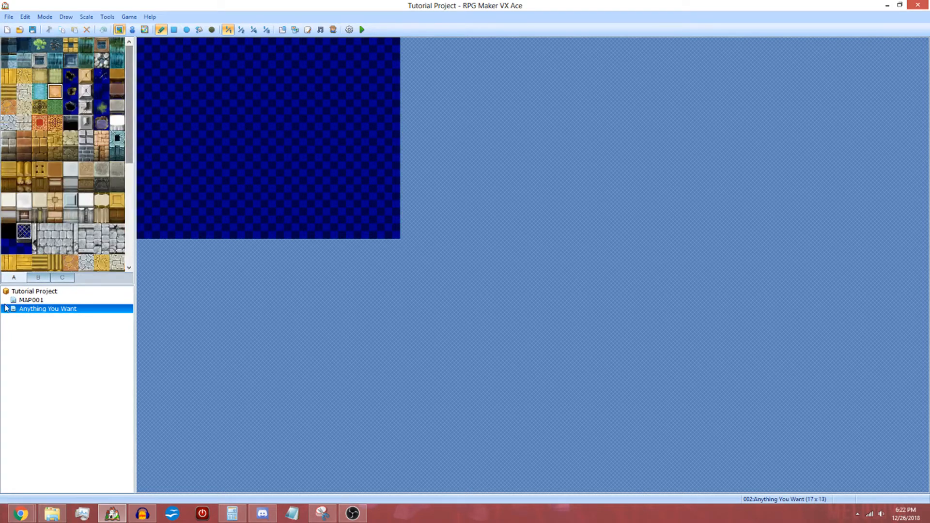
pyautogui.click(48, 280)
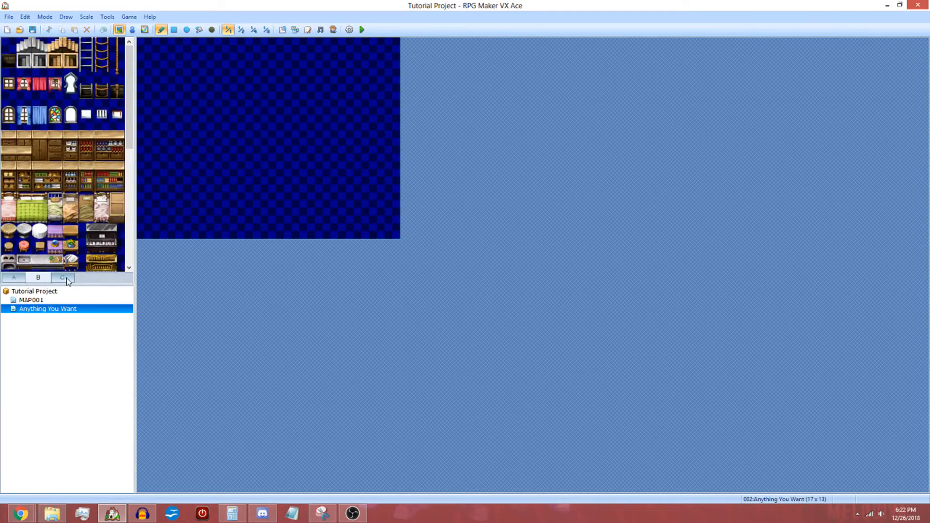
pyautogui.moveTo(118, 109); pyautogui.dragTo(127, 129)
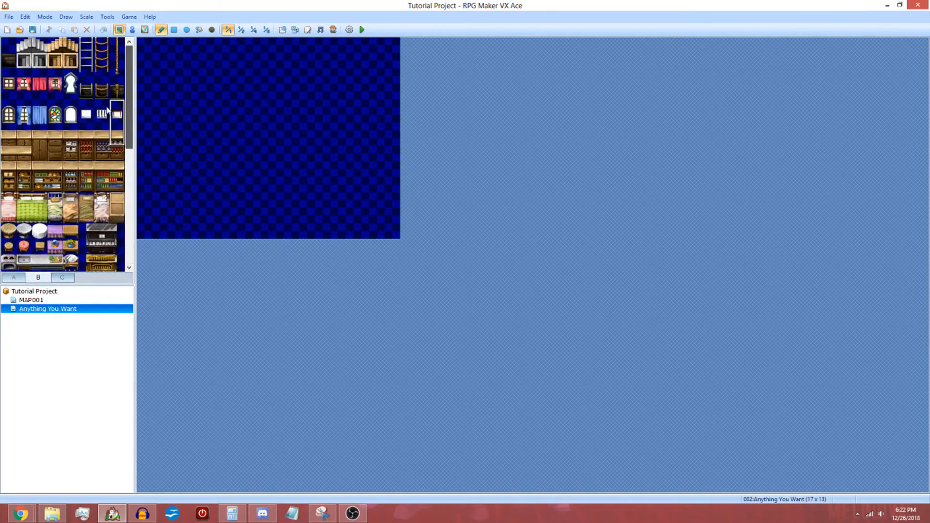
pyautogui.click(67, 276)
pyautogui.scroll(-5, 121, 239)
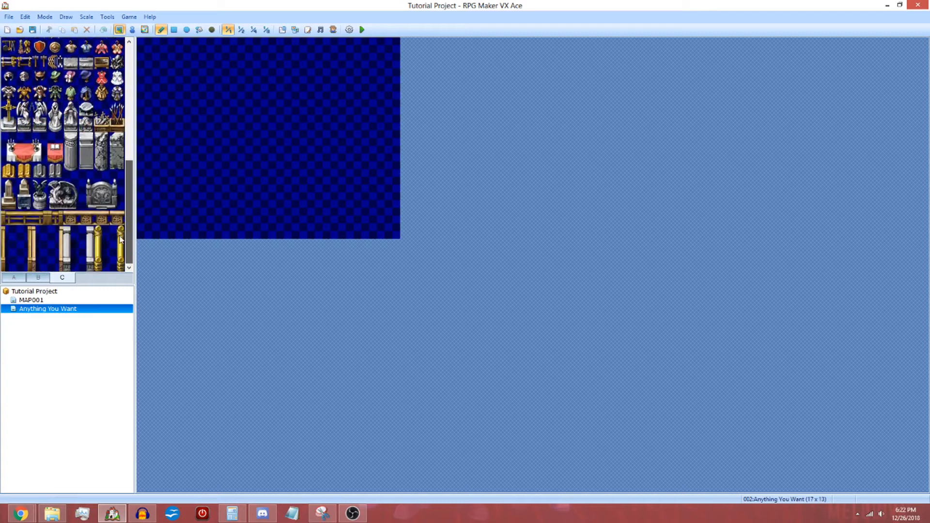
pyautogui.scroll(5, 121, 239)
pyautogui.click(14, 278)
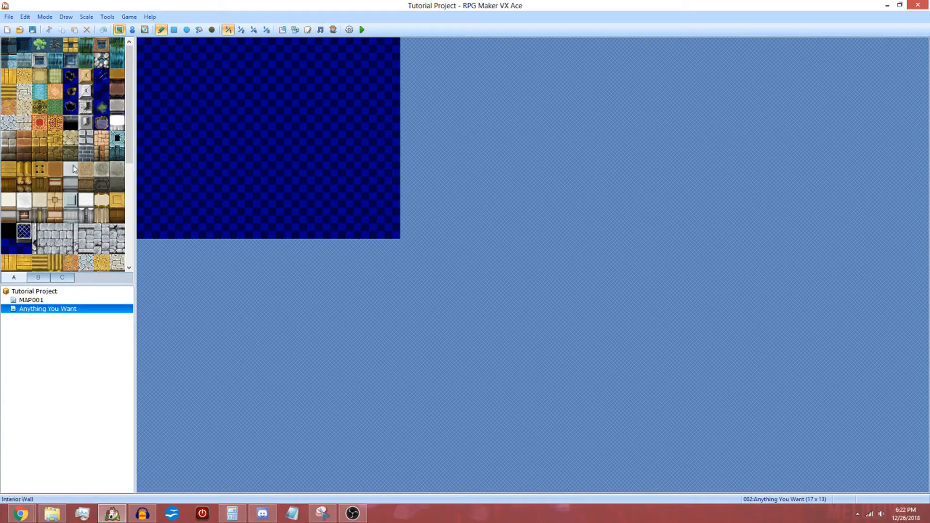
pyautogui.scroll(-3, 65, 200)
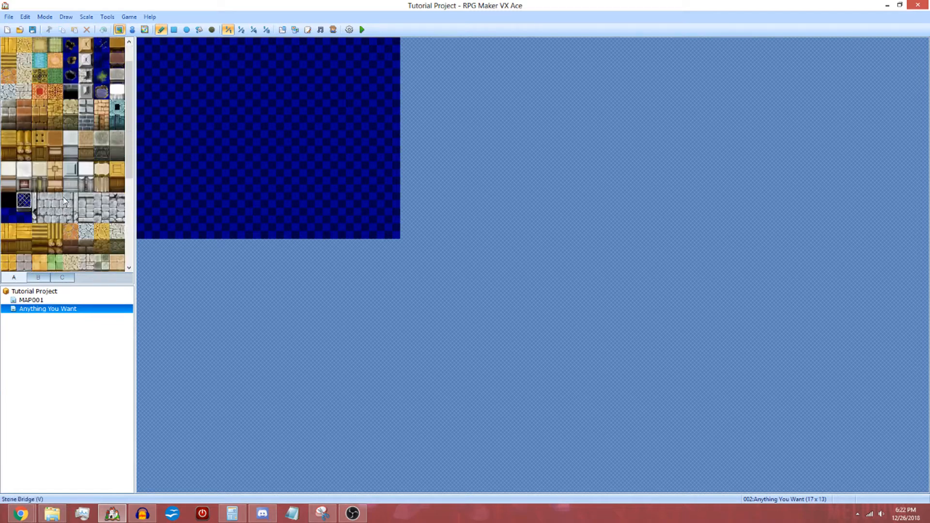
pyautogui.scroll(3, 49, 191)
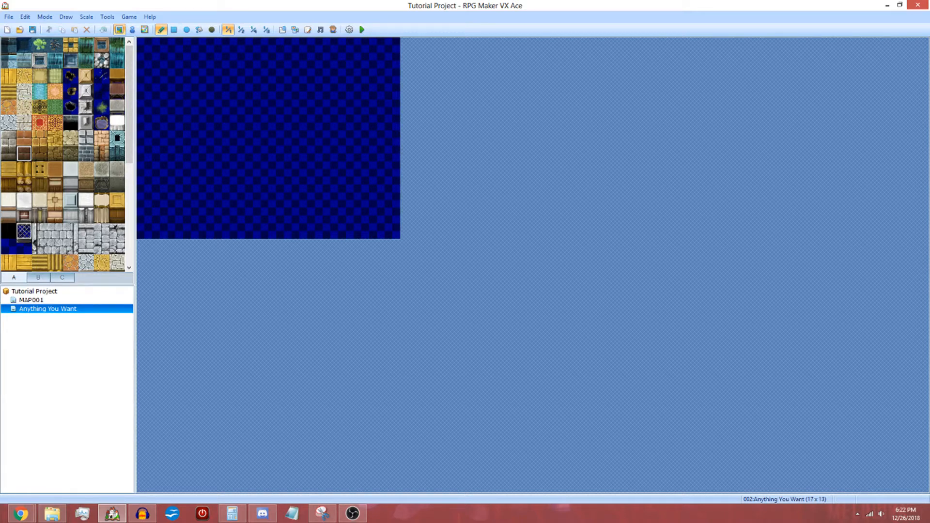
# Step: Try painting a light grey interior wall 9 tiles wide across the upper part of the map, and undo it
pyautogui.click(8, 215)
pyautogui.click(207, 106)
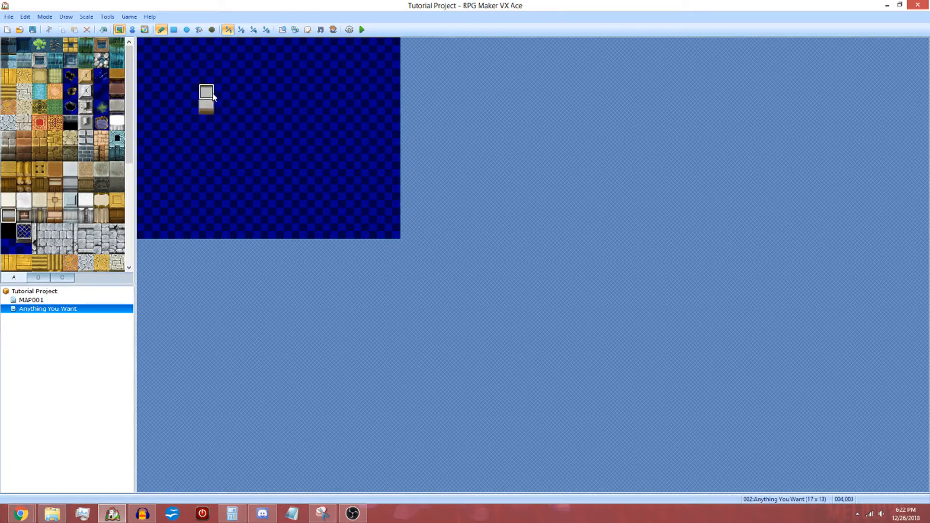
pyautogui.moveTo(214, 105)
pyautogui.mouseDown()
pyautogui.moveTo(328, 108)
pyautogui.moveTo(221, 104)
pyautogui.moveTo(283, 78)
pyautogui.moveTo(326, 76)
pyautogui.mouseUp()
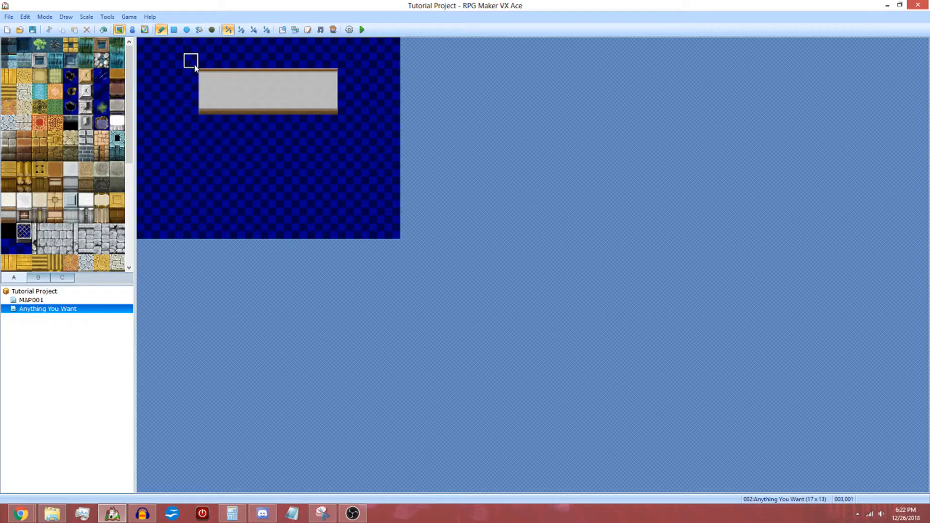
pyautogui.moveTo(196, 73); pyautogui.dragTo(328, 76)
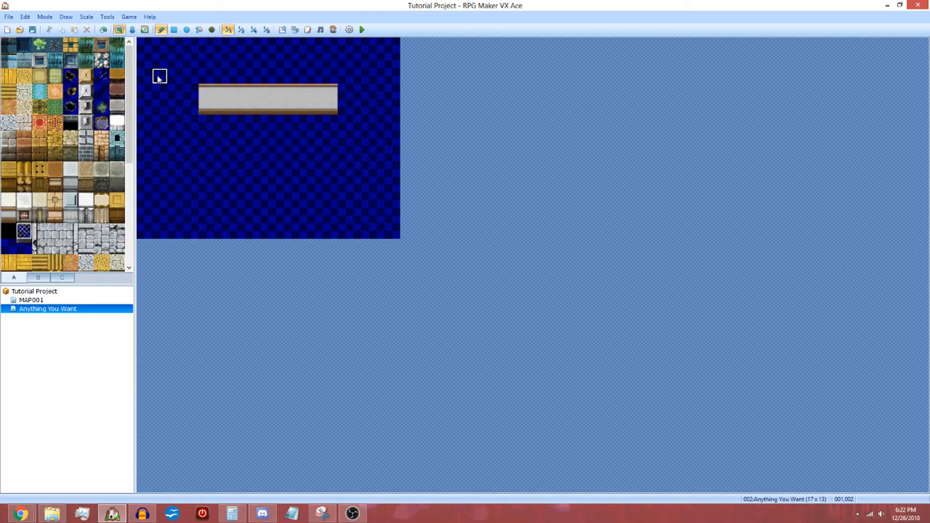
pyautogui.moveTo(191, 74)
pyautogui.mouseDown()
pyautogui.moveTo(299, 104)
pyautogui.moveTo(356, 101)
pyautogui.mouseUp()
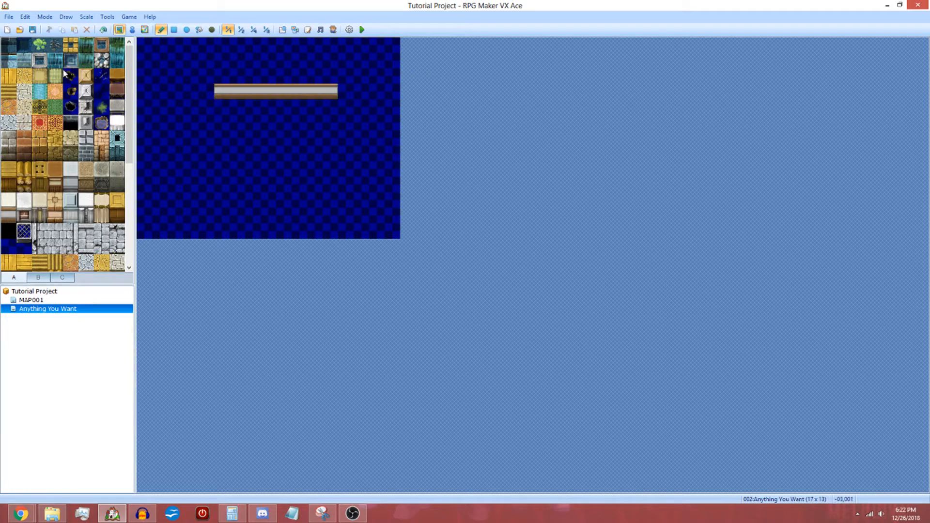
pyautogui.hotkey('ctrl', 'z')
pyautogui.hotkey('ctrl', 'z')
pyautogui.hotkey('ctrl', 'z')
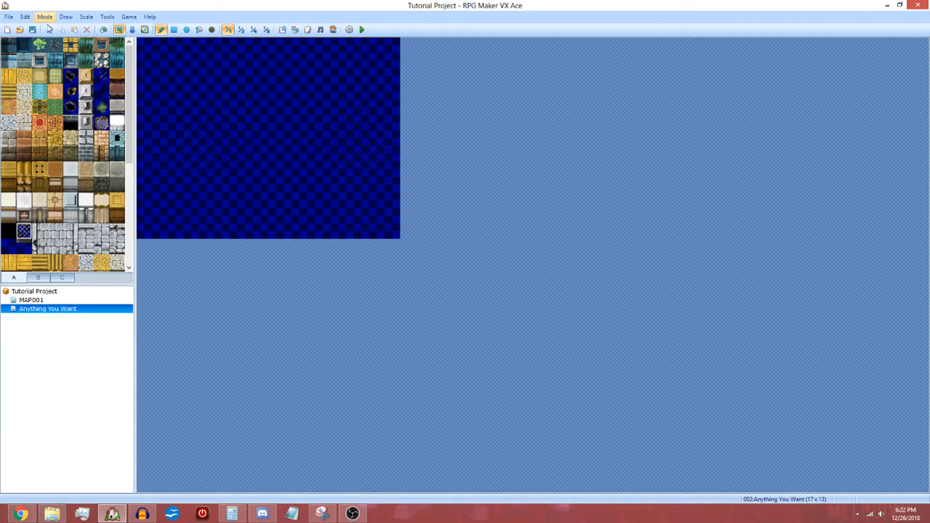
# Step: Try painting a light grey interior wall 11 tiles wide and 2 tiles high freehand, add uneven strokes above it, and undo those strokes
pyautogui.click(10, 216)
pyautogui.moveTo(191, 107)
pyautogui.mouseDown()
pyautogui.moveTo(191, 119)
pyautogui.moveTo(267, 127)
pyautogui.moveTo(334, 124)
pyautogui.moveTo(346, 108)
pyautogui.moveTo(222, 108)
pyautogui.moveTo(238, 108)
pyautogui.mouseUp()
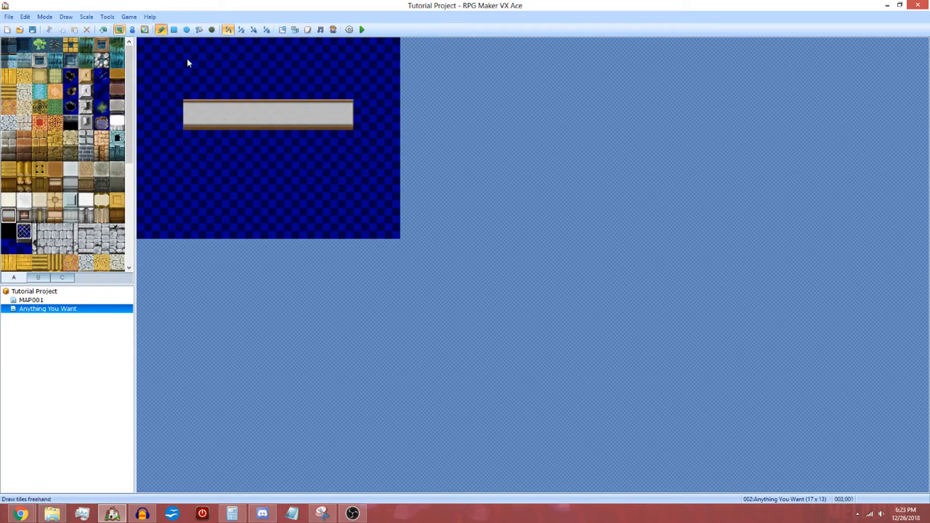
pyautogui.moveTo(187, 58)
pyautogui.mouseDown()
pyautogui.moveTo(315, 80)
pyautogui.moveTo(216, 84)
pyautogui.mouseUp()
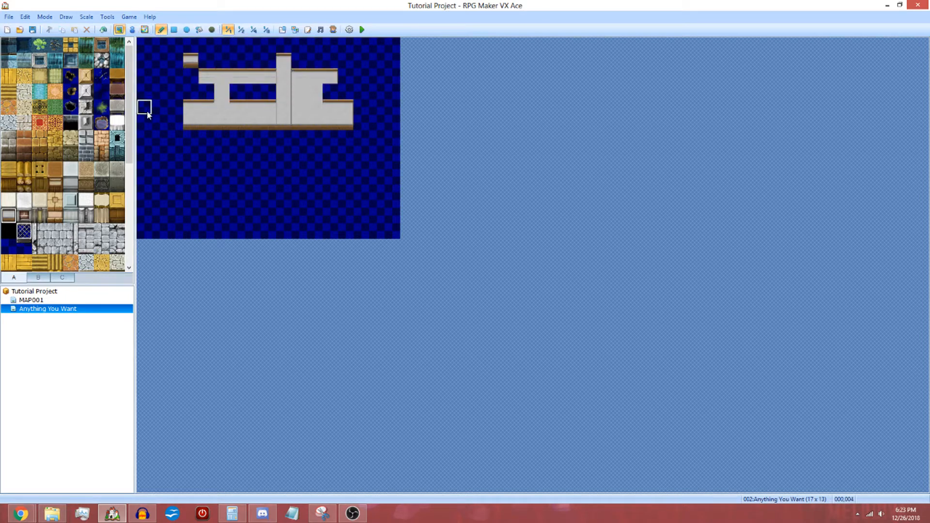
pyautogui.click(104, 30)
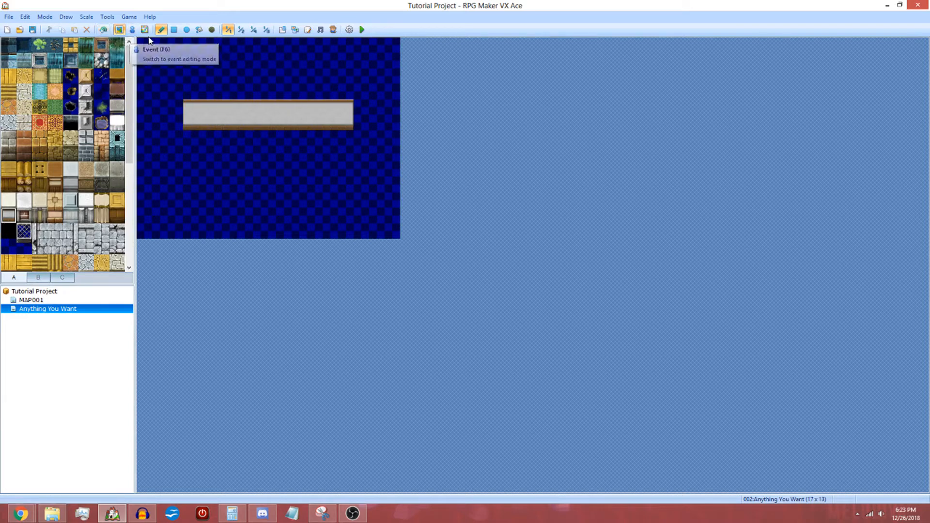
# Step: Try painting several filled rectangles of light grey interior wall across the map, and clear the whole map
pyautogui.click(174, 30)
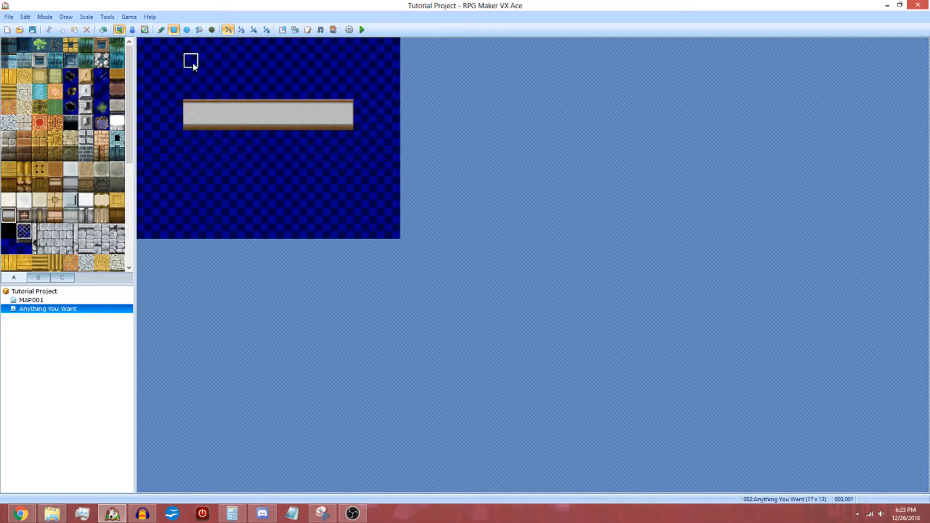
pyautogui.moveTo(193, 63); pyautogui.dragTo(342, 79)
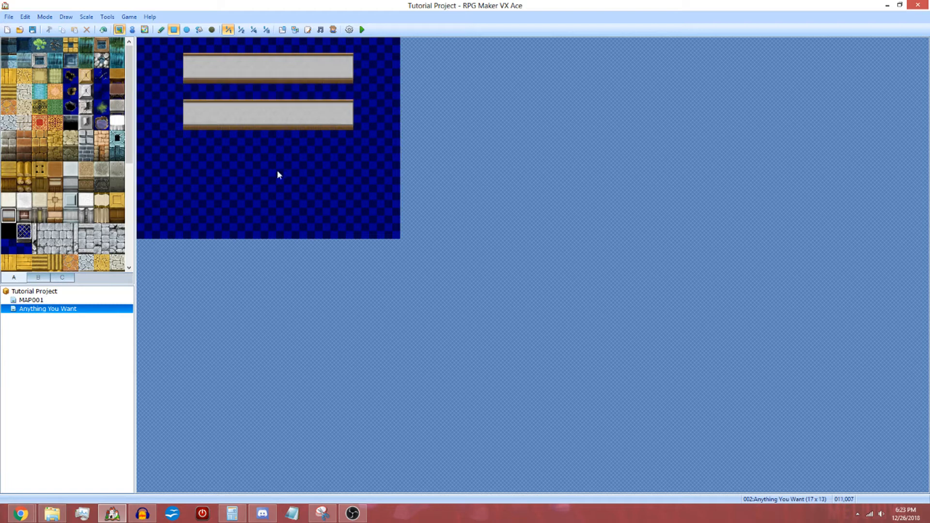
pyautogui.moveTo(206, 154); pyautogui.dragTo(306, 173)
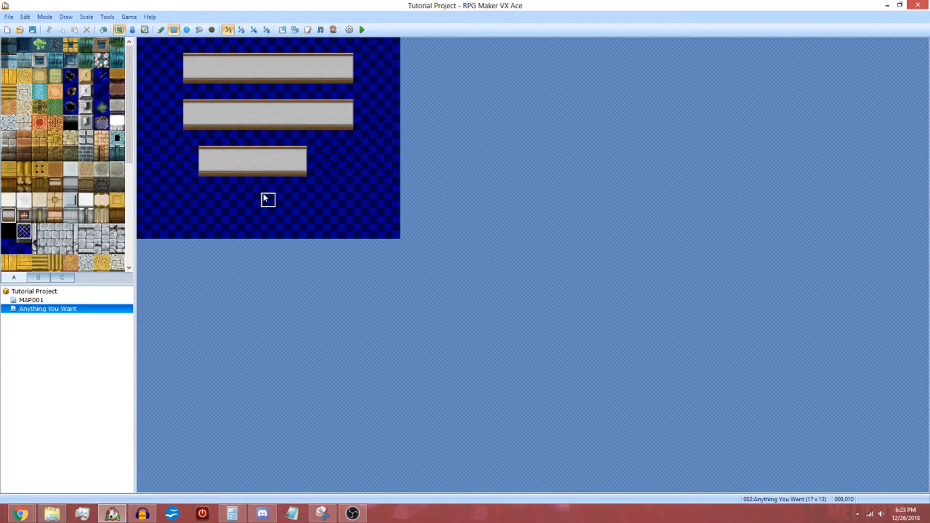
pyautogui.moveTo(265, 199); pyautogui.dragTo(190, 61)
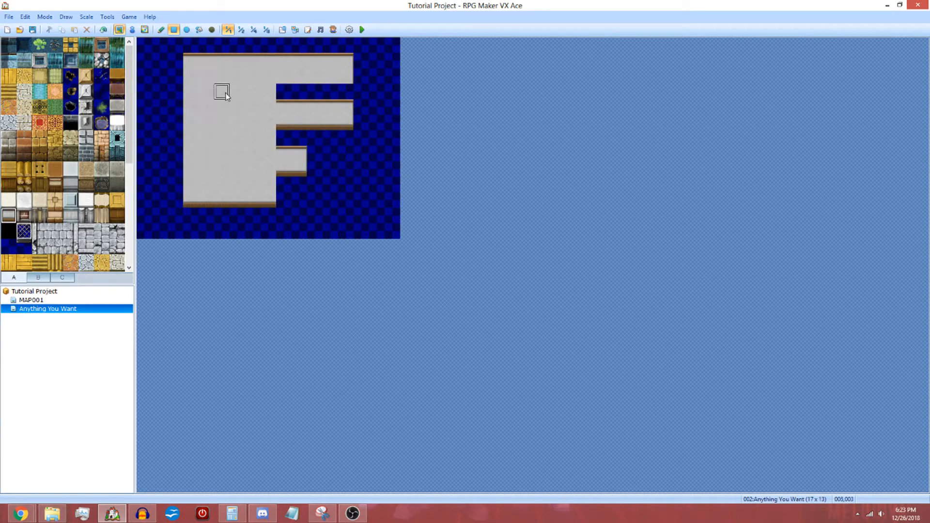
pyautogui.hotkey('ctrl', 'z')
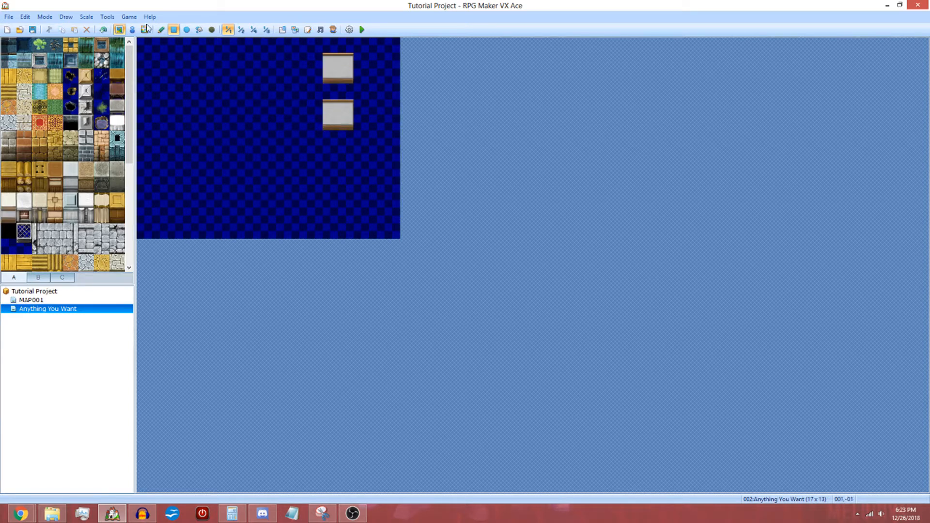
pyautogui.hotkey('ctrl', 'z')
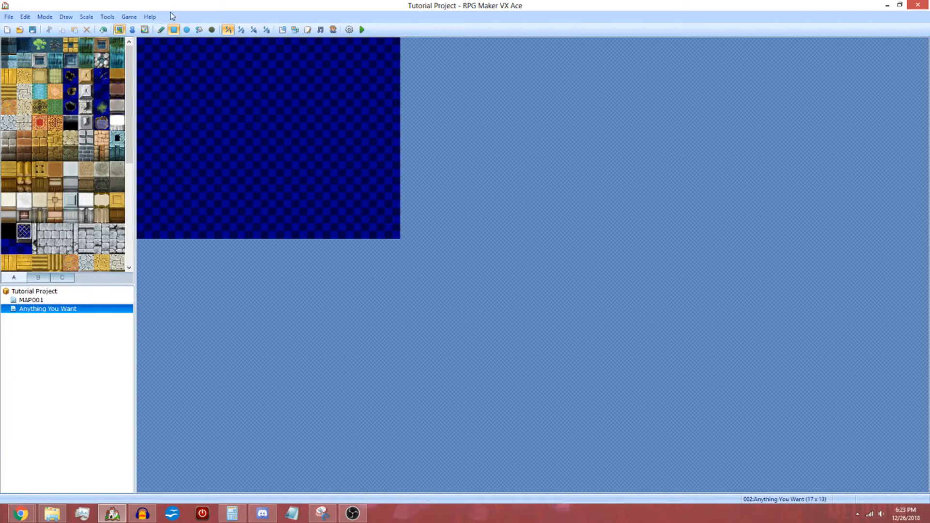
# Step: Try painting a filled ellipse of light grey interior wall about 9 by 9 tiles in the middle of the map
pyautogui.click(186, 29)
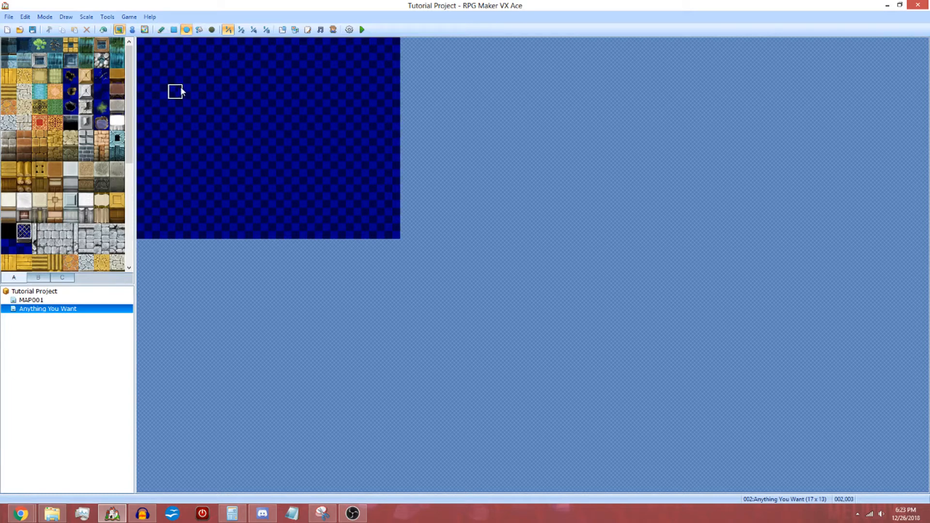
pyautogui.click(9, 215)
pyautogui.moveTo(205, 76); pyautogui.dragTo(329, 201)
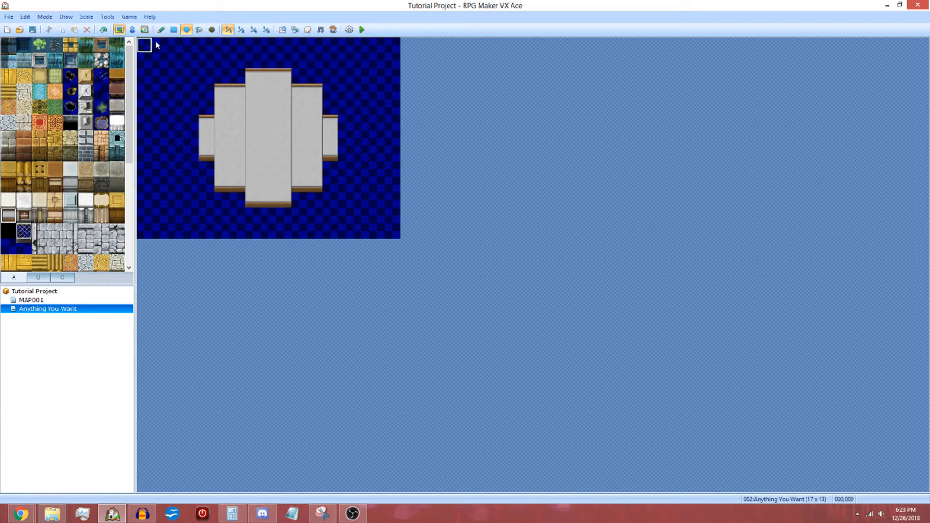
# Step: Try painting an 11 by 10 tile rectangle of grey interior wall over the ellipse, and erase it all
pyautogui.click(174, 30)
pyautogui.click(181, 66)
pyautogui.moveTo(180, 65)
pyautogui.mouseDown()
pyautogui.moveTo(315, 196)
pyautogui.moveTo(331, 201)
pyautogui.mouseUp()
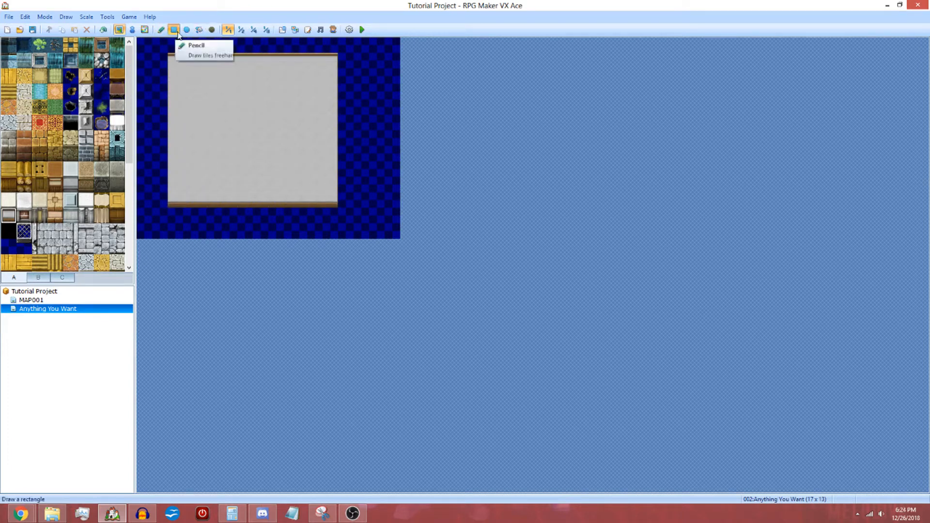
pyautogui.rightClick(144, 60)
pyautogui.moveTo(159, 46)
pyautogui.mouseDown()
pyautogui.moveTo(278, 137)
pyautogui.moveTo(338, 208)
pyautogui.mouseUp()
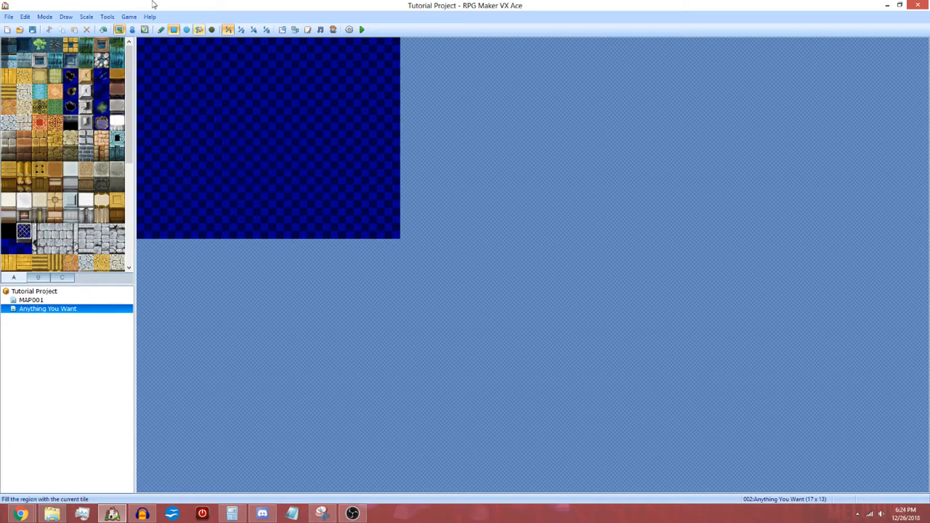
# Step: Try flood-filling the whole map with the cream ceiling tile, and flood-fill it back to the blank tile
pyautogui.click(198, 29)
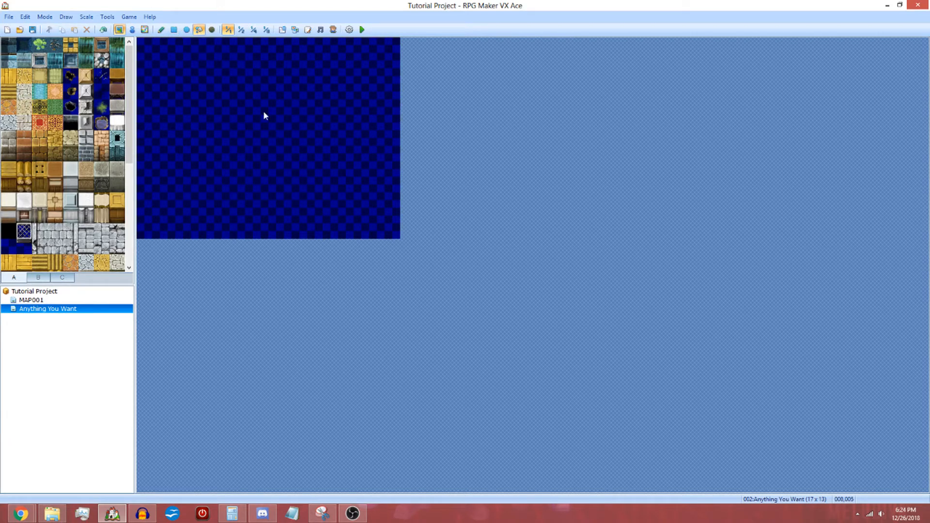
pyautogui.click(9, 204)
pyautogui.click(307, 137)
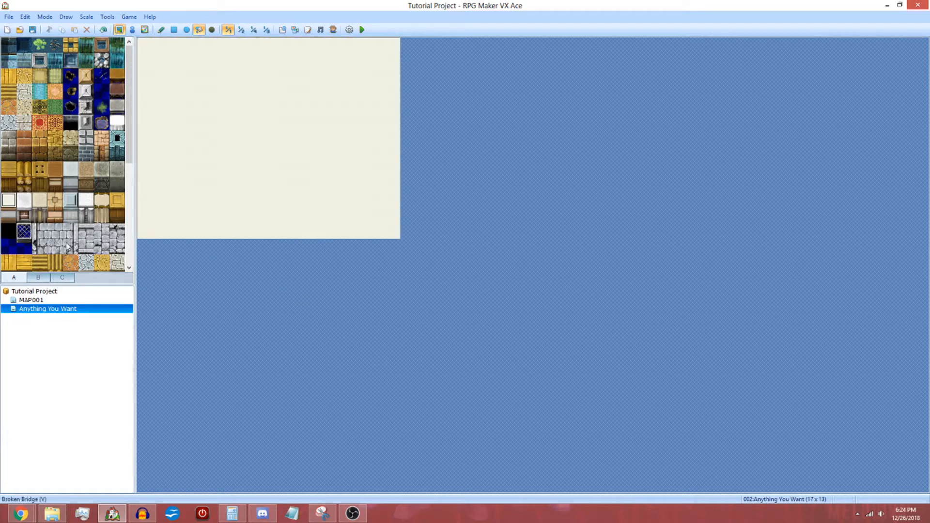
pyautogui.click(8, 246)
pyautogui.click(258, 121)
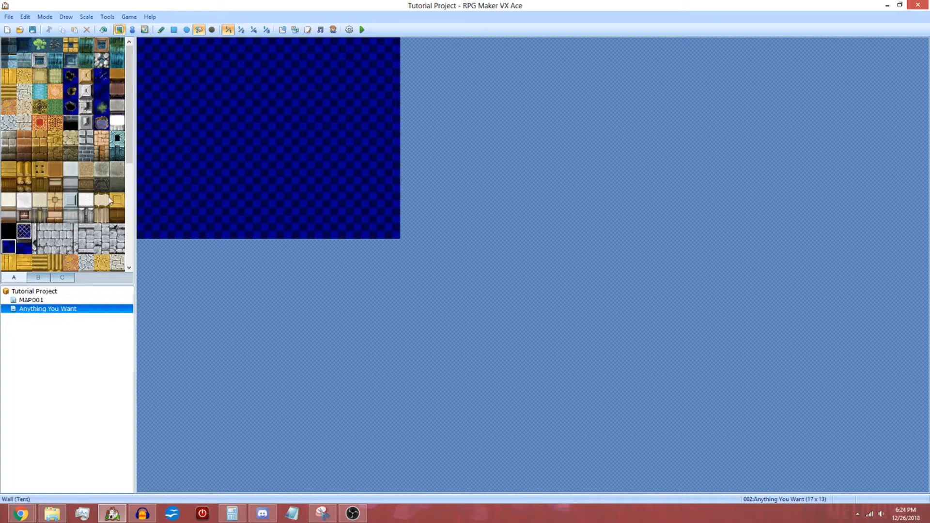
# Step: Paint a rectangular yellow plank floor 11 tiles wide and 6 tiles high in the middle of the map
pyautogui.moveTo(130, 160); pyautogui.dragTo(127, 187)
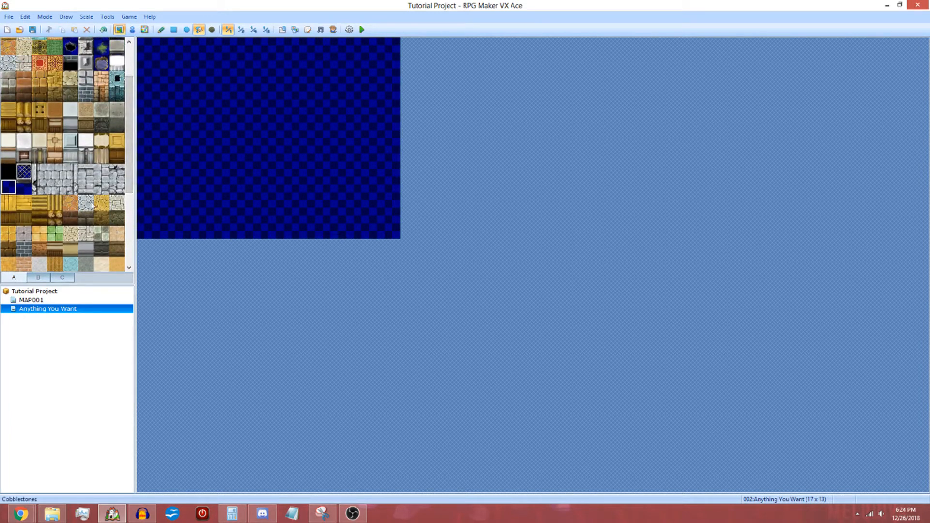
pyautogui.click(23, 204)
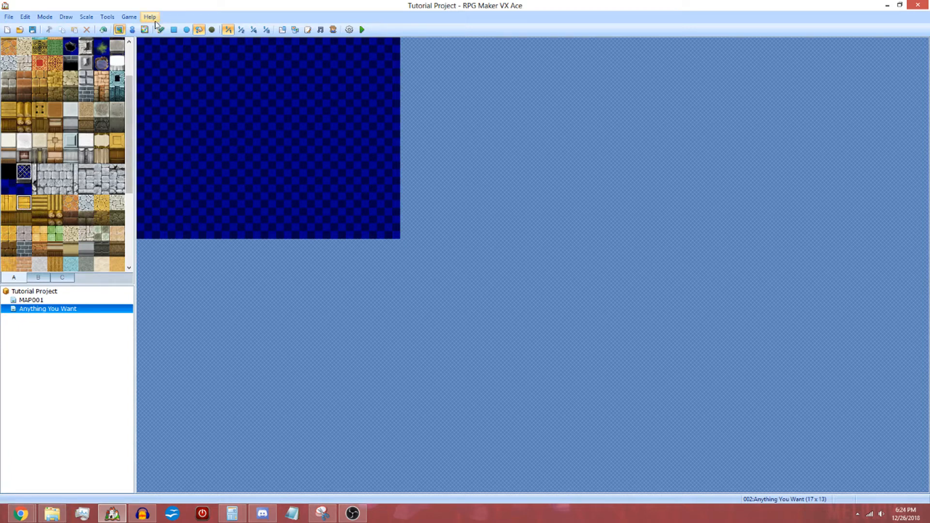
pyautogui.click(174, 29)
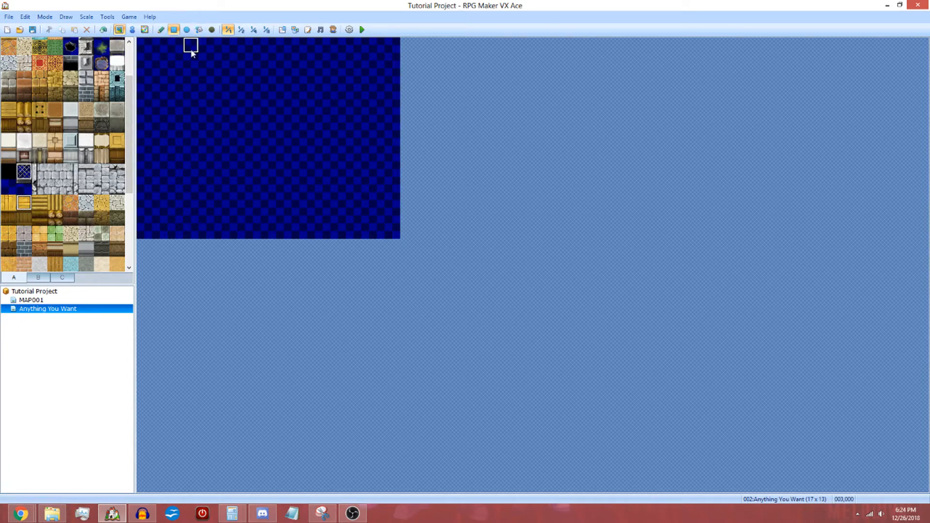
pyautogui.moveTo(191, 107); pyautogui.dragTo(350, 192)
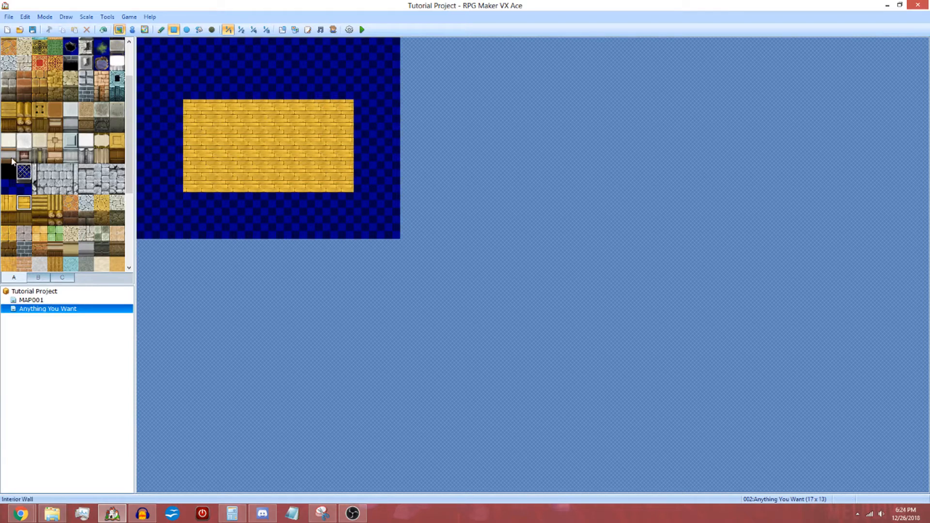
# Step: Try painting dark wooden walls in two variants directly above the plank floor
pyautogui.click(25, 214)
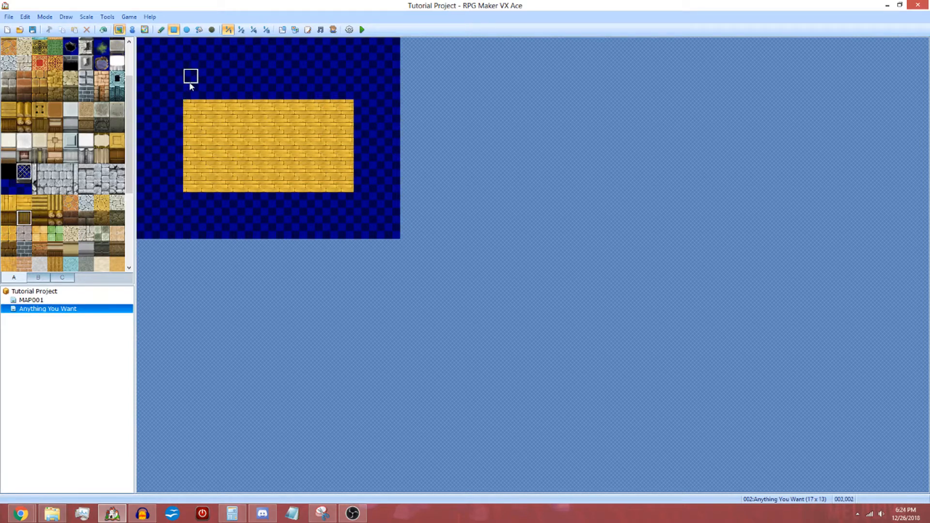
pyautogui.moveTo(191, 76); pyautogui.dragTo(351, 90)
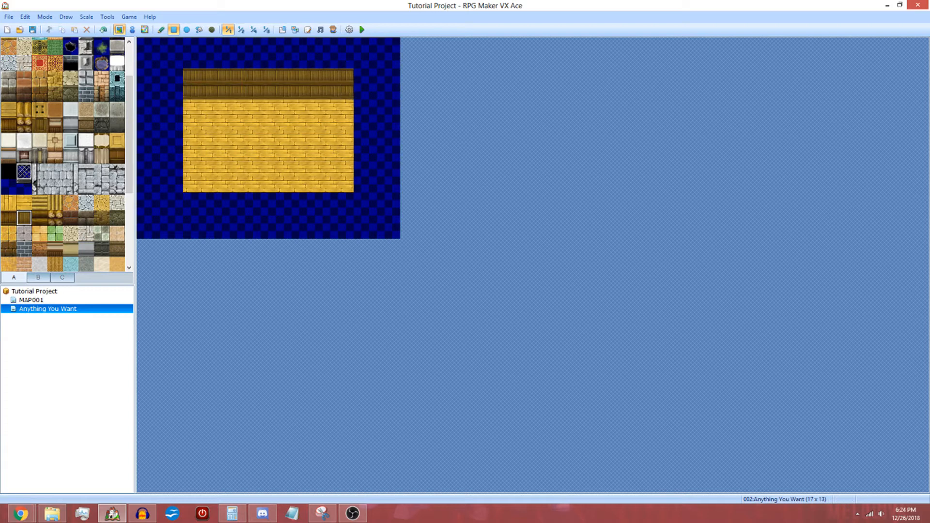
pyautogui.click(9, 218)
pyautogui.moveTo(195, 80); pyautogui.dragTo(289, 84)
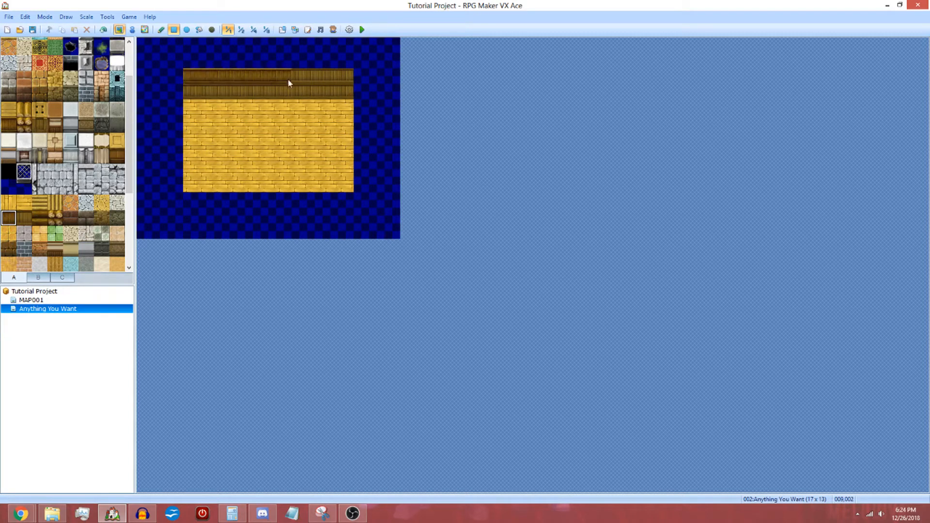
# Step: Paint a light grey interior wall 11 by 2 tiles above the floor, and frame the room with a one-tile cream ceiling border
pyautogui.click(8, 155)
pyautogui.moveTo(186, 81)
pyautogui.mouseDown()
pyautogui.moveTo(368, 85)
pyautogui.moveTo(348, 87)
pyautogui.mouseUp()
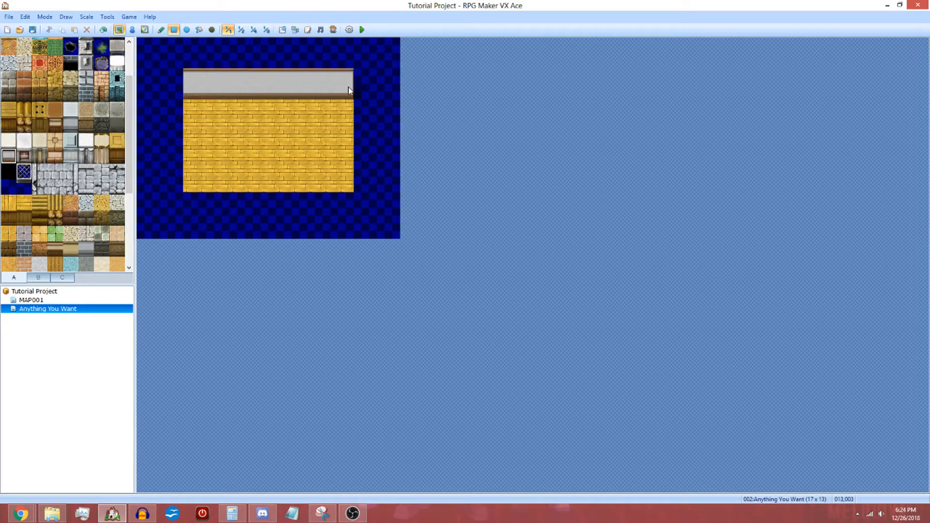
pyautogui.click(9, 141)
pyautogui.moveTo(190, 60)
pyautogui.mouseDown()
pyautogui.moveTo(367, 67)
pyautogui.moveTo(380, 169)
pyautogui.moveTo(371, 197)
pyautogui.moveTo(170, 203)
pyautogui.moveTo(178, 63)
pyautogui.mouseUp()
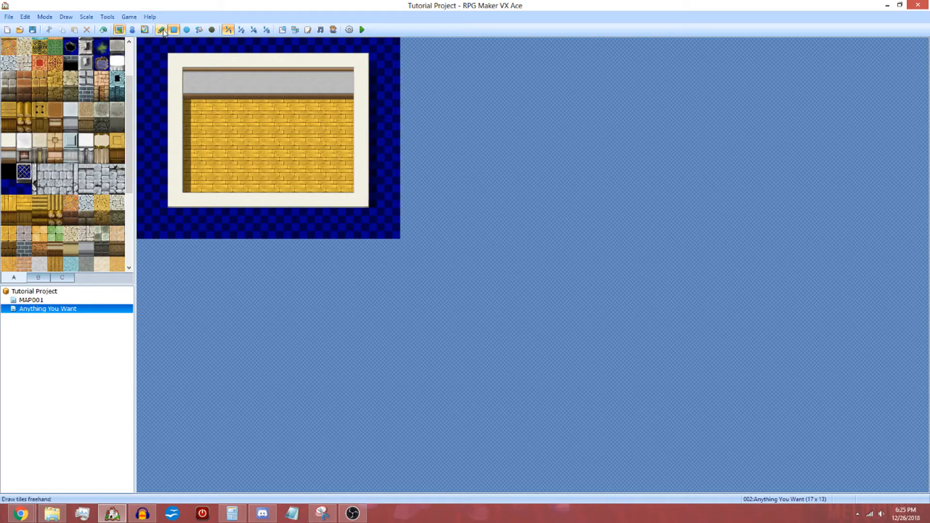
# Step: Remove the automatic shadows along the inner edge of the plank floor with the Shadow Pen, and return to rectangle drawing
pyautogui.click(213, 31)
pyautogui.moveTo(267, 136)
pyautogui.mouseDown()
pyautogui.moveTo(250, 140)
pyautogui.moveTo(261, 150)
pyautogui.moveTo(294, 132)
pyautogui.moveTo(289, 156)
pyautogui.moveTo(233, 128)
pyautogui.moveTo(229, 155)
pyautogui.moveTo(217, 129)
pyautogui.moveTo(321, 162)
pyautogui.moveTo(155, 89)
pyautogui.mouseUp()
pyautogui.moveTo(204, 142)
pyautogui.mouseDown()
pyautogui.moveTo(187, 154)
pyautogui.moveTo(193, 196)
pyautogui.mouseUp()
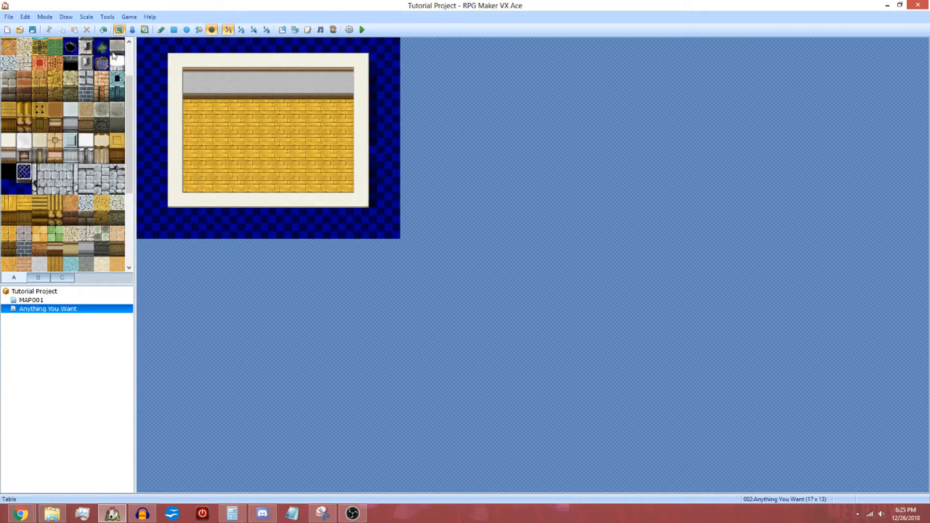
pyautogui.click(172, 30)
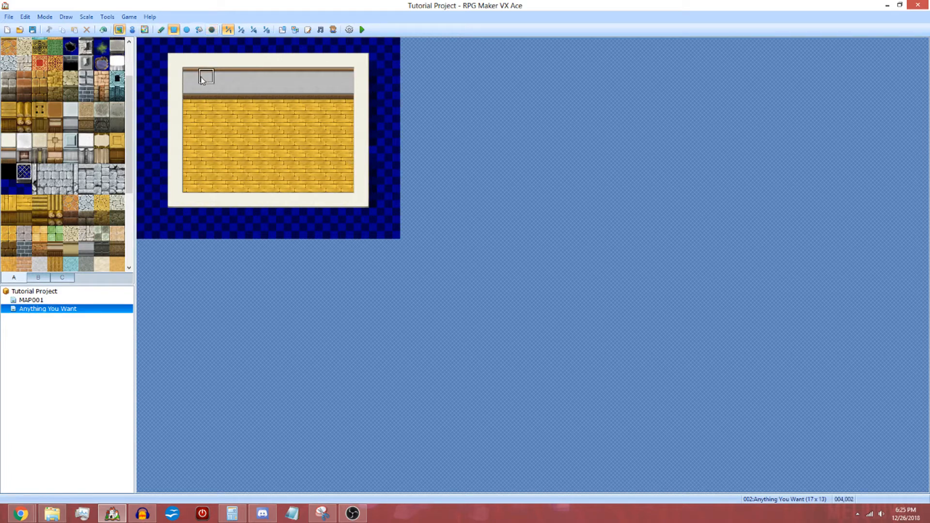
pyautogui.moveTo(181, 220); pyautogui.dragTo(159, 223)
# Step: Pick the complete red throne from tile set B and try placing it against the grey wall with the rectangle tool
pyautogui.click(46, 278)
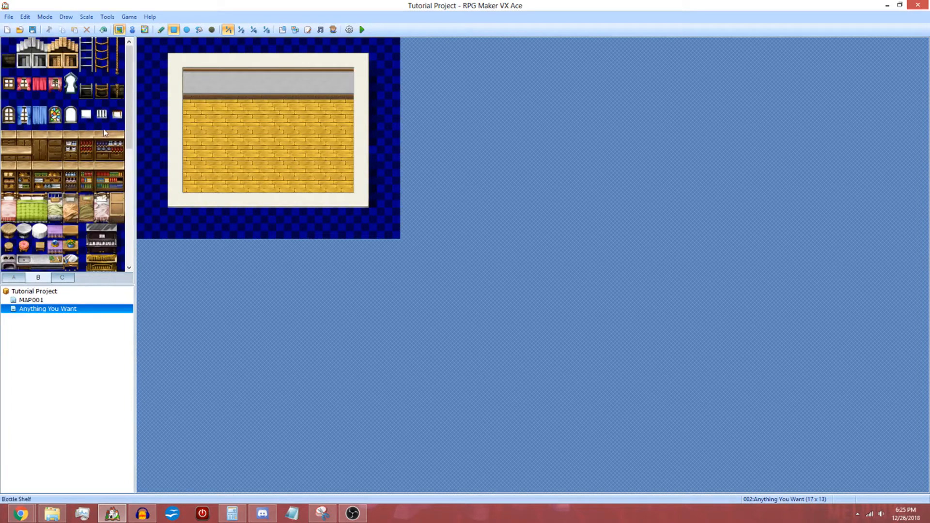
pyautogui.scroll(-1, 129, 120)
pyautogui.scroll(-6, 130, 120)
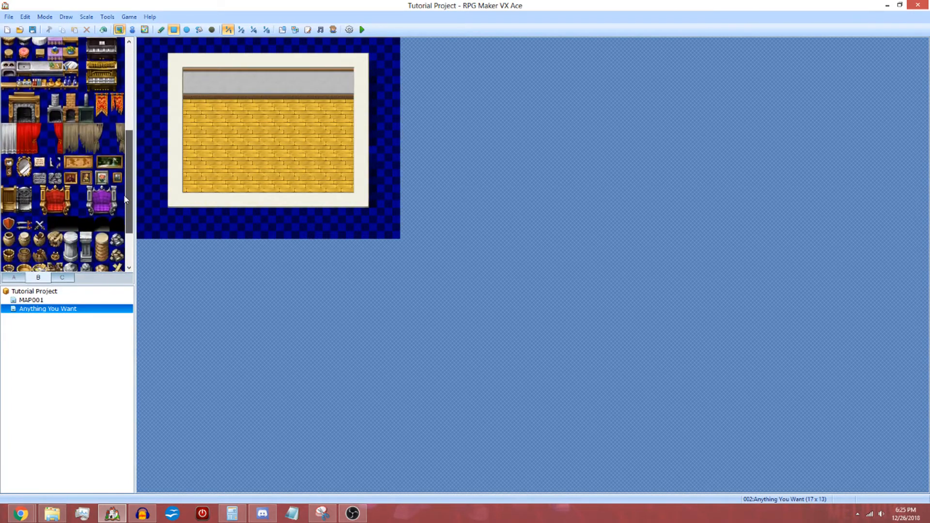
pyautogui.scroll(7, 128, 116)
pyautogui.scroll(-10, 129, 110)
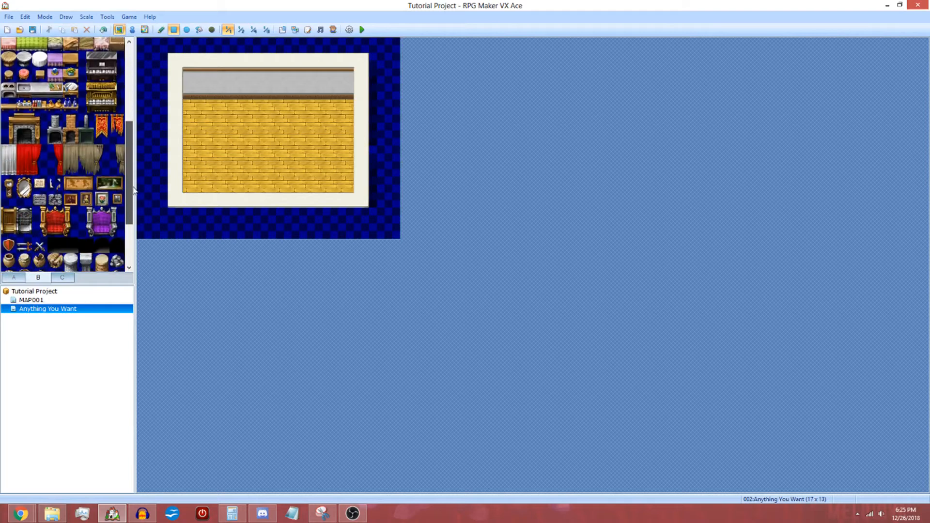
pyautogui.click(54, 209)
pyautogui.moveTo(45, 202); pyautogui.dragTo(72, 214)
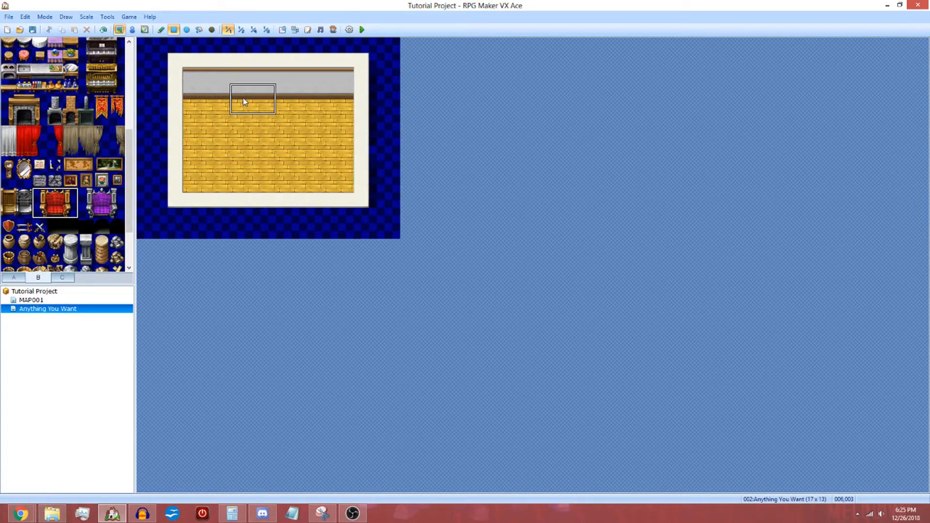
pyautogui.click(254, 102)
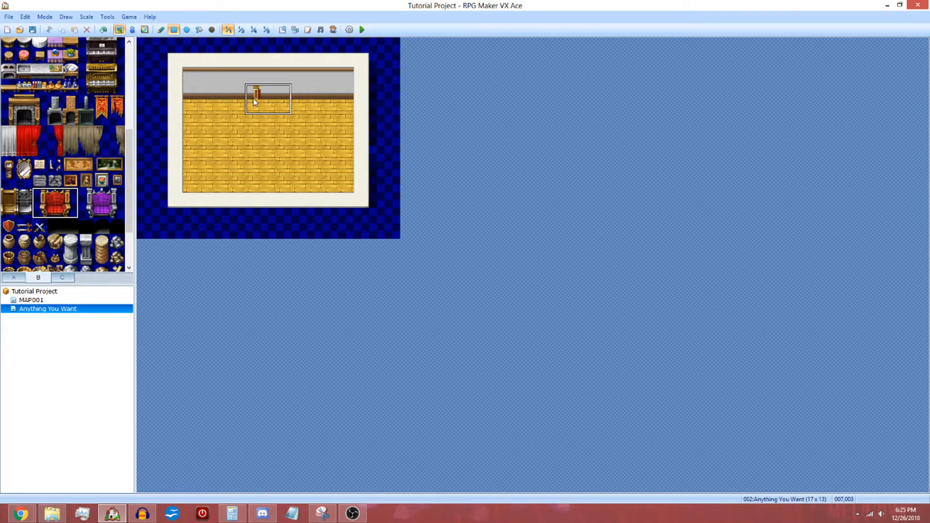
# Step: Place three complete red thrones side by side against the grey back wall with the Pencil tool
pyautogui.click(163, 30)
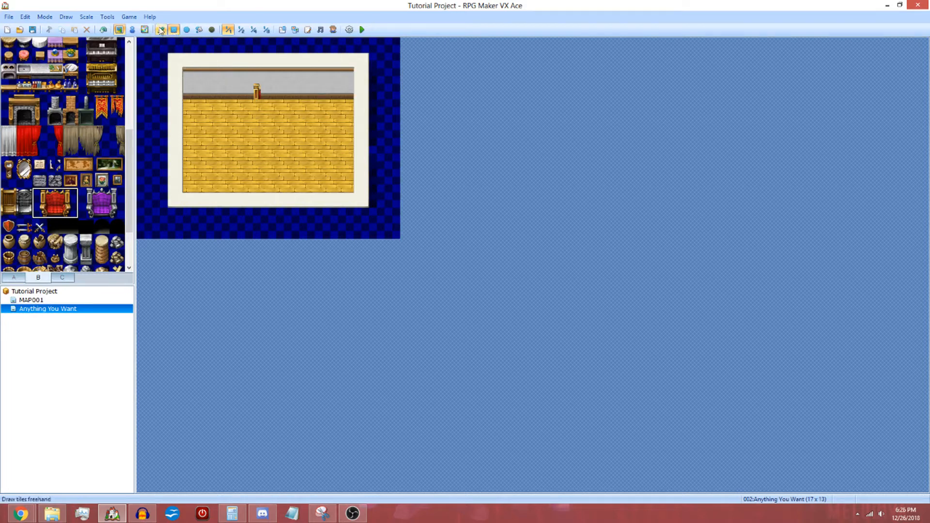
pyautogui.click(256, 105)
pyautogui.click(303, 96)
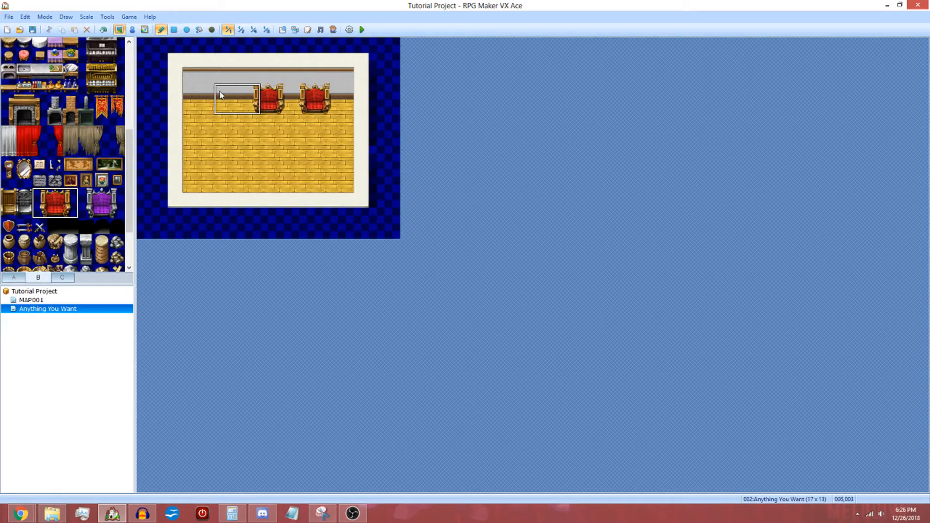
pyautogui.click(205, 95)
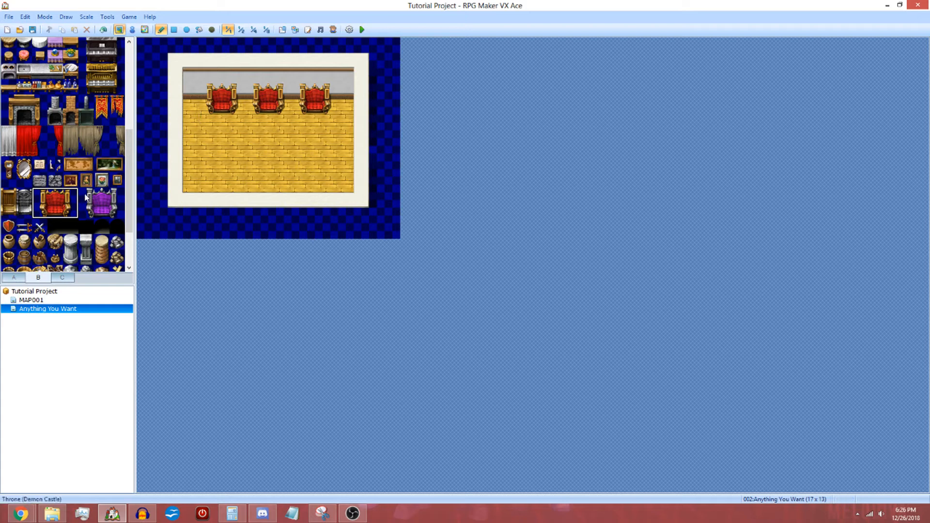
pyautogui.click(107, 207)
pyautogui.click(240, 154)
pyautogui.click(302, 154)
pyautogui.click(348, 154)
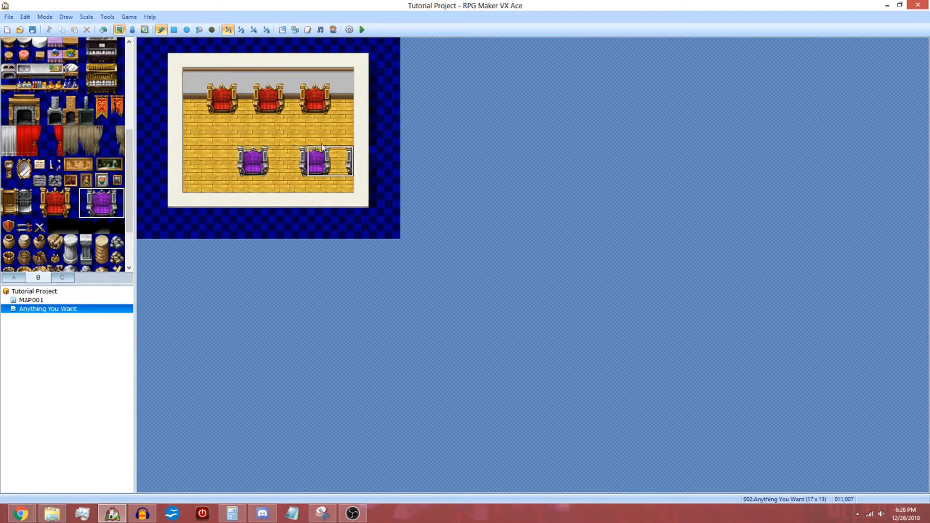
pyautogui.click(237, 123)
pyautogui.moveTo(222, 138)
pyautogui.mouseDown()
pyautogui.moveTo(216, 168)
pyautogui.moveTo(220, 138)
pyautogui.moveTo(280, 127)
pyautogui.moveTo(262, 178)
pyautogui.mouseUp()
pyautogui.click(103, 31)
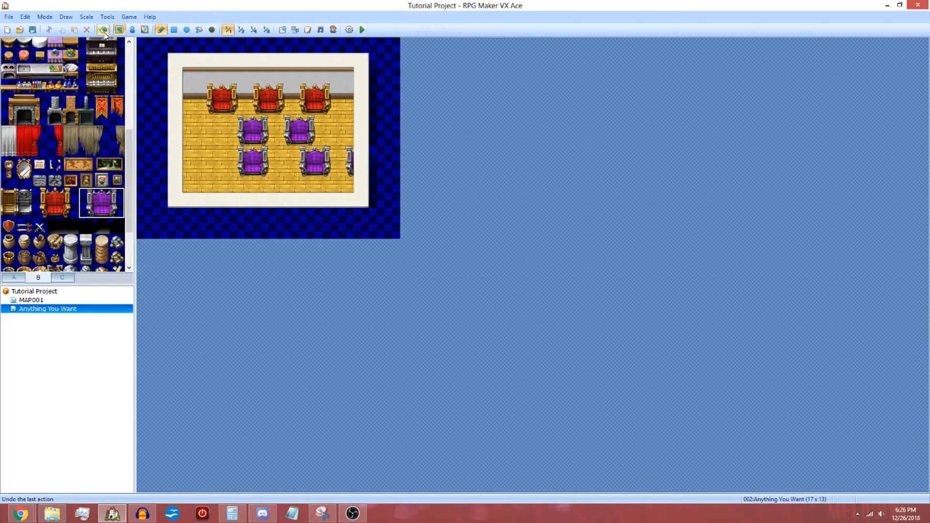
pyautogui.click(103, 31)
pyautogui.click(104, 30)
pyautogui.click(104, 30)
pyautogui.click(104, 30)
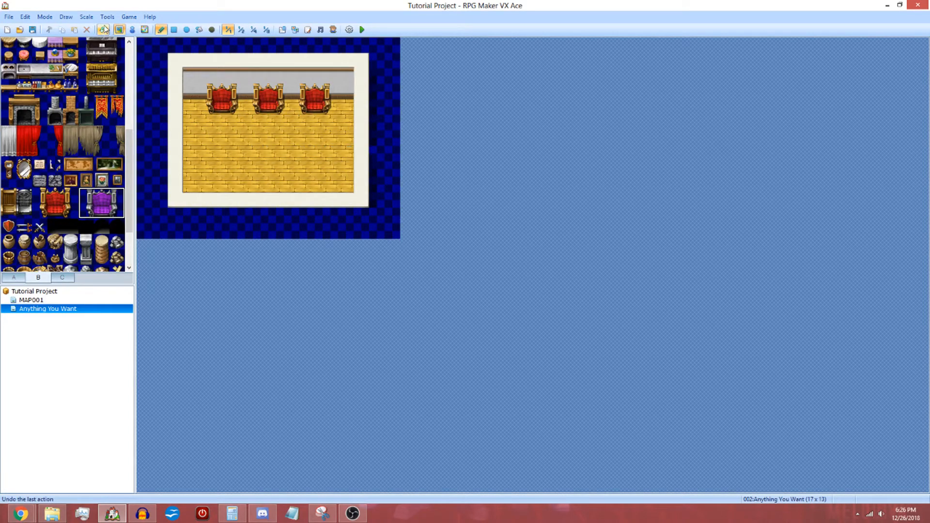
# Step: Hang two weapon decorations from tile set B on the upper grey wall, one in each gap between the red thrones
pyautogui.click(25, 225)
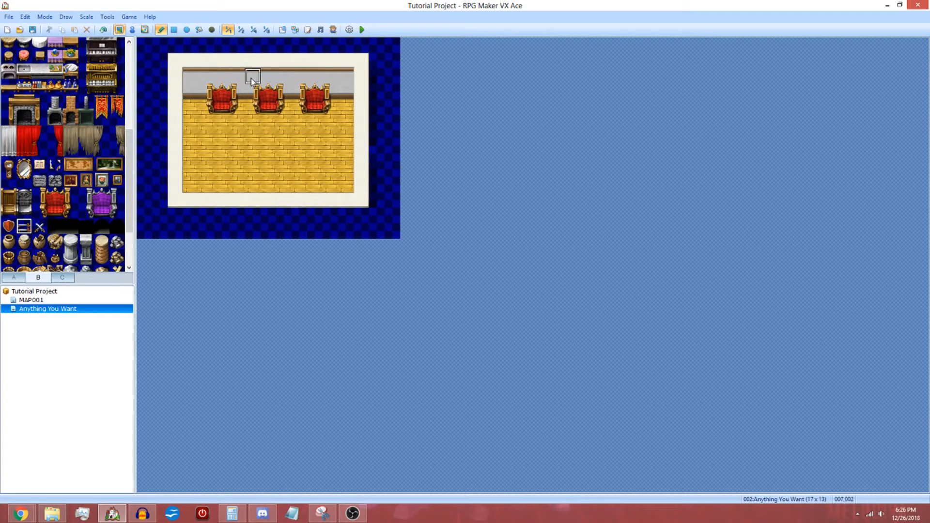
pyautogui.click(236, 77)
pyautogui.click(298, 77)
pyautogui.moveTo(129, 176); pyautogui.dragTo(146, 86)
pyautogui.click(70, 45)
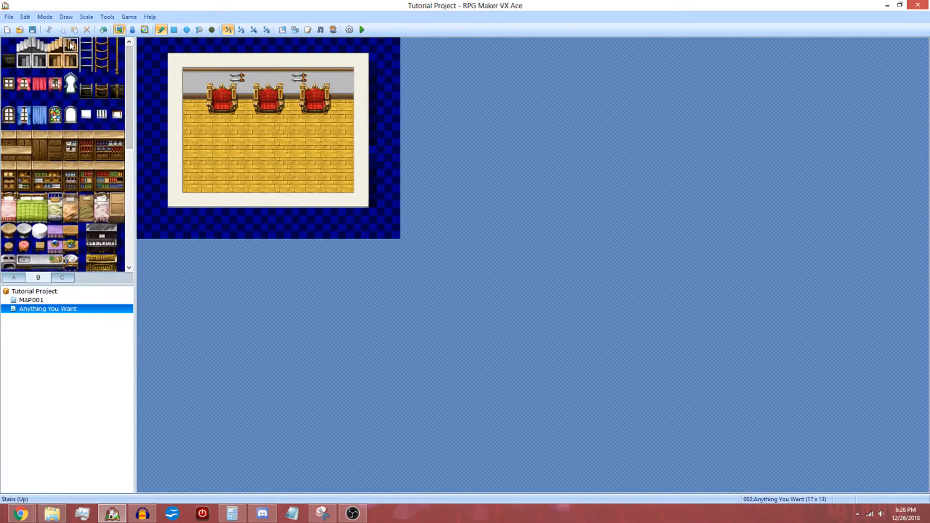
pyautogui.click(205, 185)
pyautogui.click(58, 54)
pyautogui.click(191, 184)
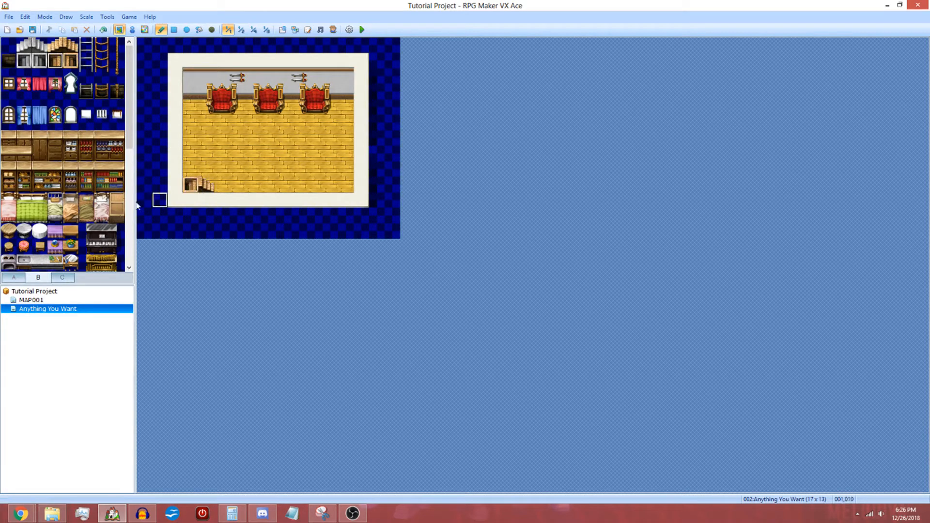
pyautogui.rightClick(194, 169)
pyautogui.moveTo(194, 169); pyautogui.dragTo(207, 189)
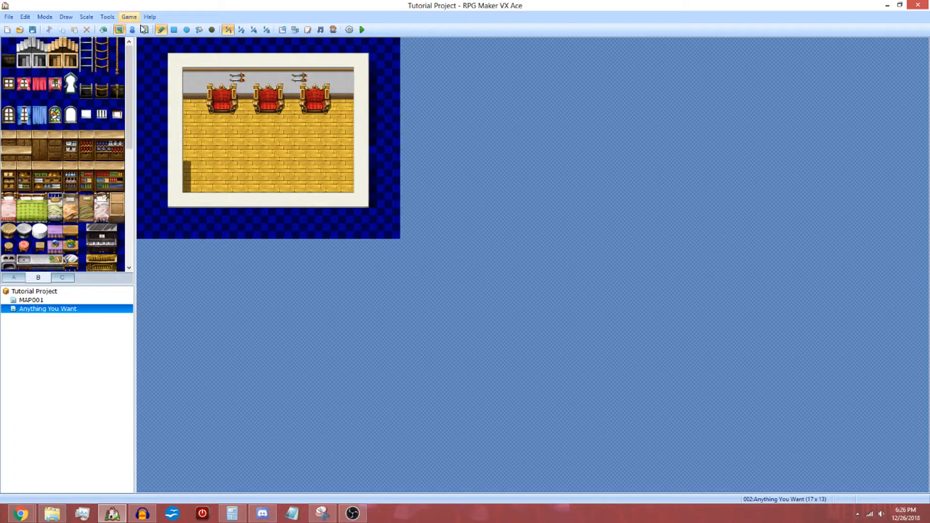
pyautogui.click(212, 29)
pyautogui.click(187, 169)
pyautogui.click(188, 187)
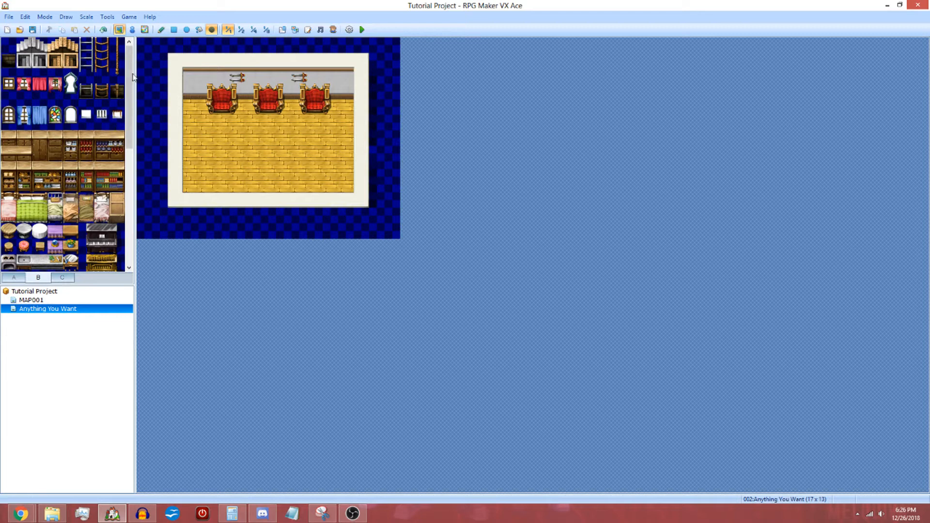
# Step: Place a blue bottle shelf and a white dish shelf with the Pencil tool at opposite ends of the top floor row, beside the thrones
pyautogui.moveTo(129, 70); pyautogui.dragTo(141, 100)
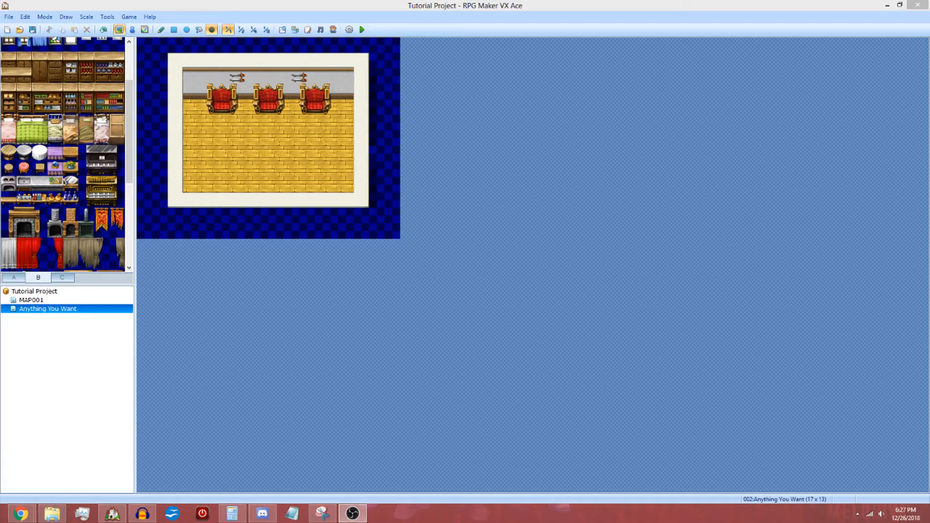
pyautogui.hotkey('alt', 'Tab')
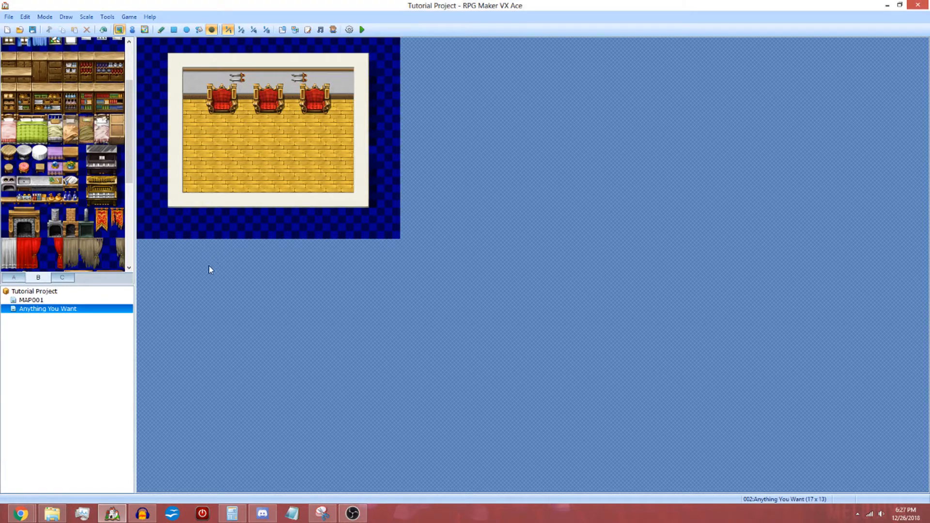
pyautogui.click(70, 199)
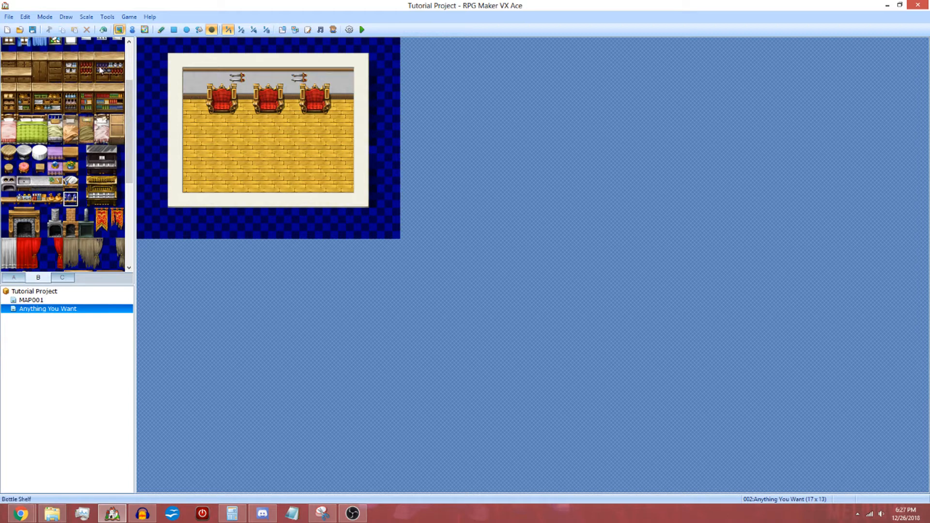
pyautogui.click(161, 30)
pyautogui.click(192, 92)
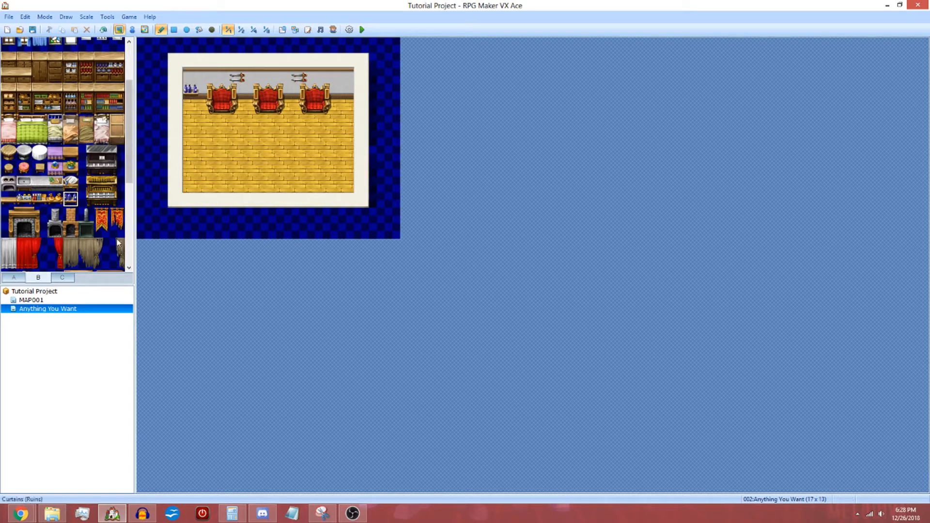
pyautogui.click(104, 30)
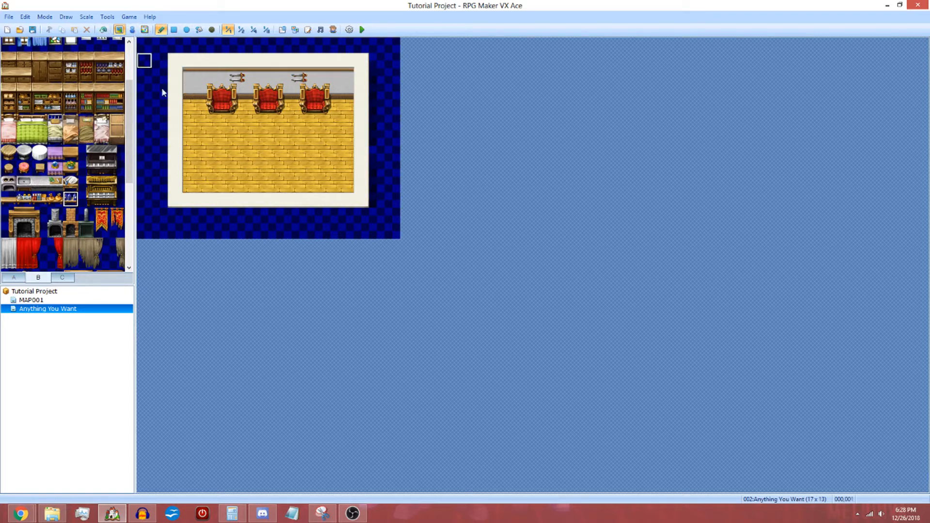
pyautogui.click(197, 105)
pyautogui.click(23, 198)
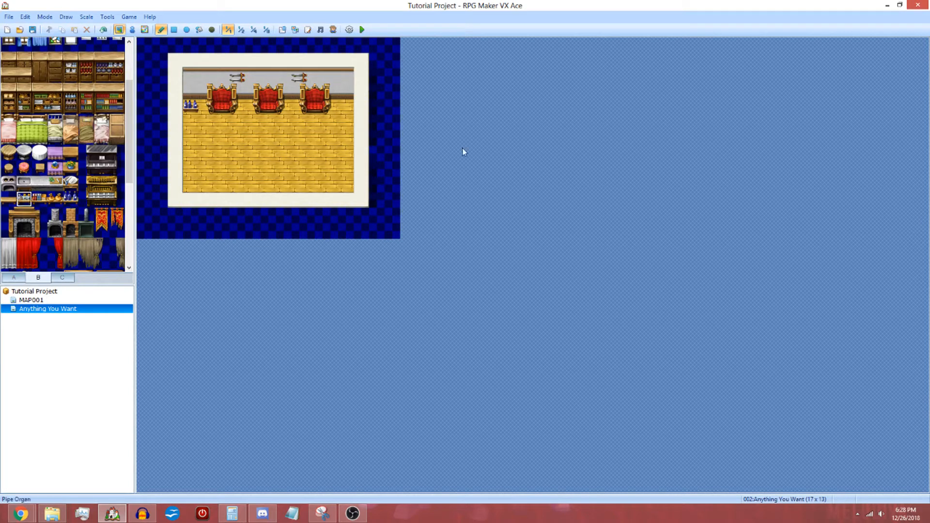
pyautogui.click(346, 105)
# Step: Switch to event editing, start a new event on the plank floor at tile 008,007, and name it "An Event"
pyautogui.click(132, 29)
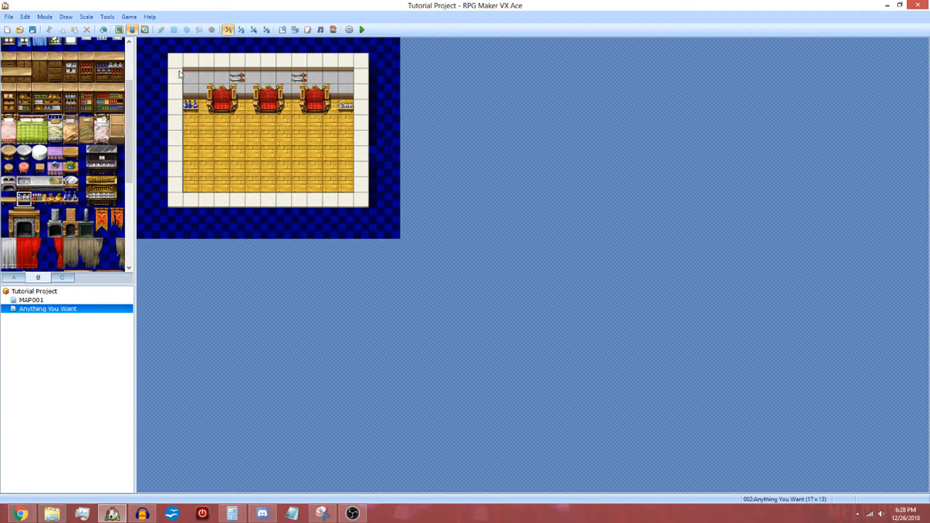
pyautogui.click(119, 29)
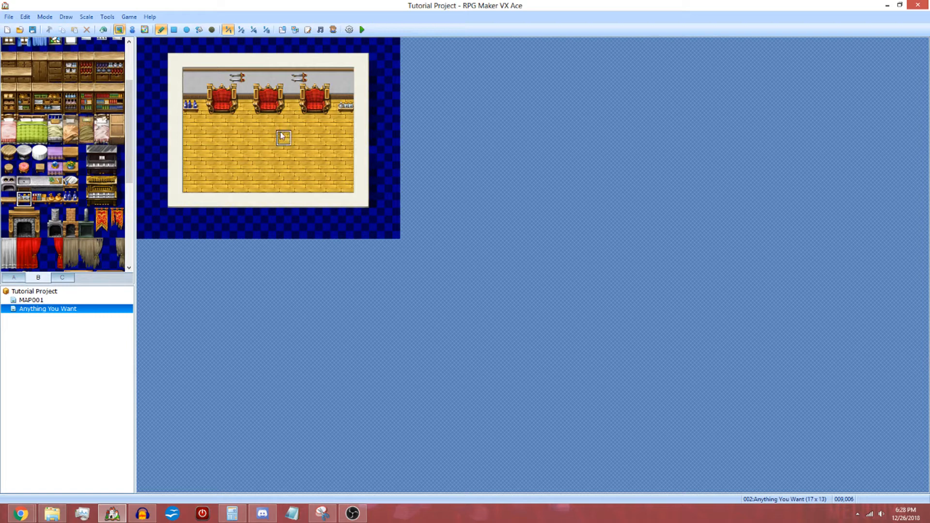
pyautogui.click(132, 30)
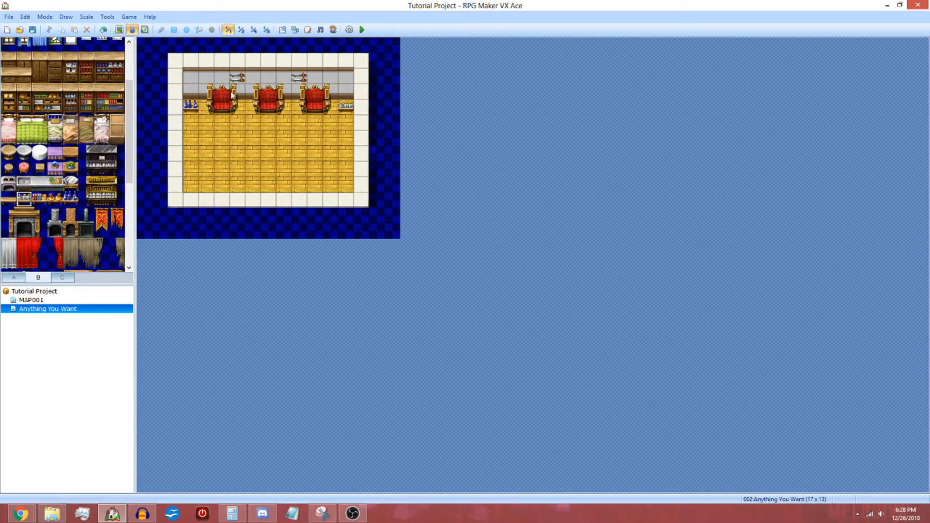
pyautogui.doubleClick(264, 153)
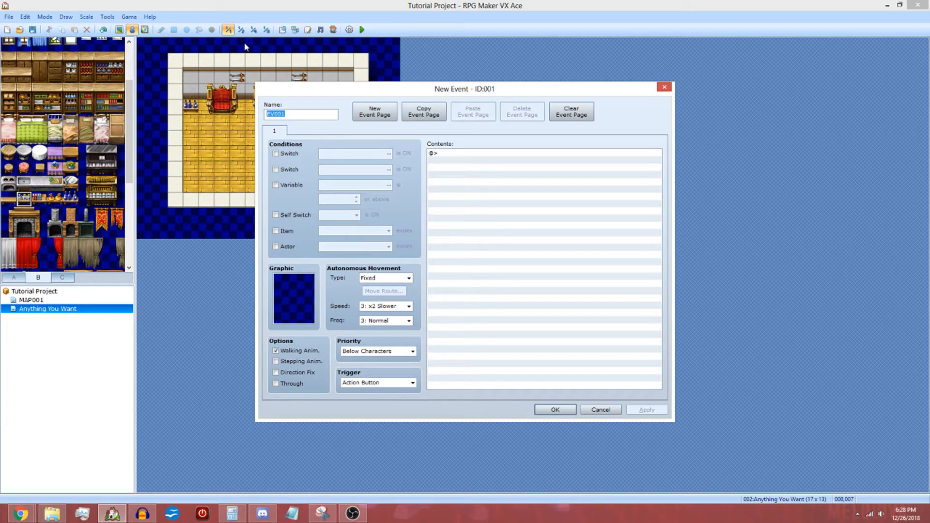
pyautogui.write('An Event')
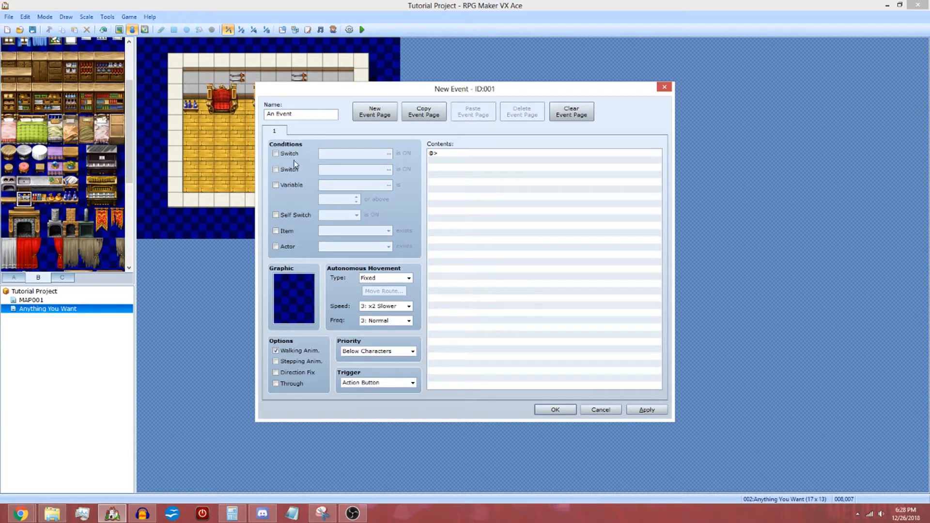
pyautogui.moveTo(294, 163)
# Step: Give the event the front-facing graphic of the second character in the first row of the Actor1 sheet
pyautogui.click(390, 280)
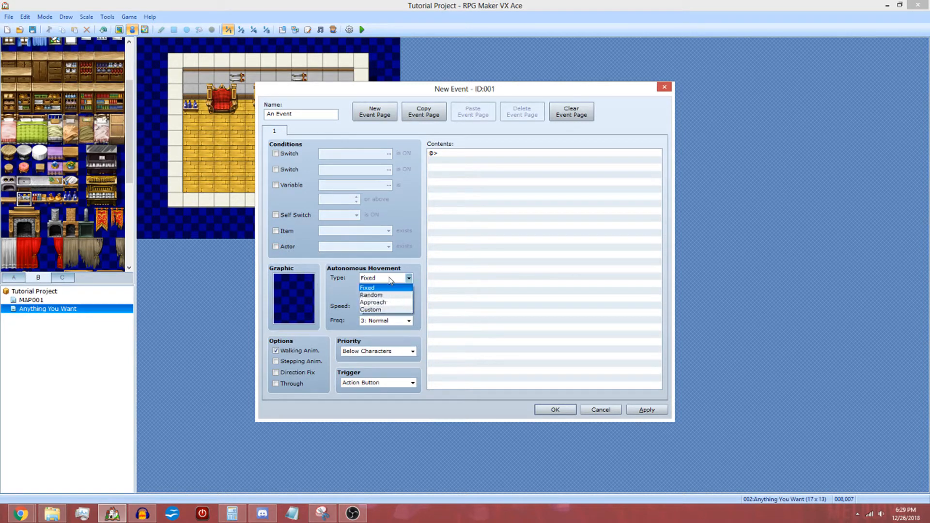
pyautogui.click(390, 279)
pyautogui.moveTo(335, 272)
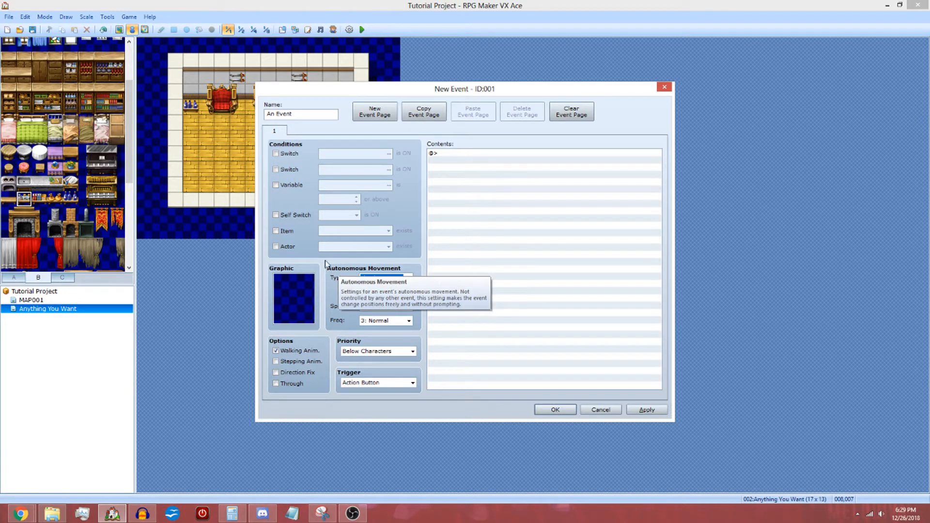
pyautogui.doubleClick(300, 292)
pyautogui.click(331, 150)
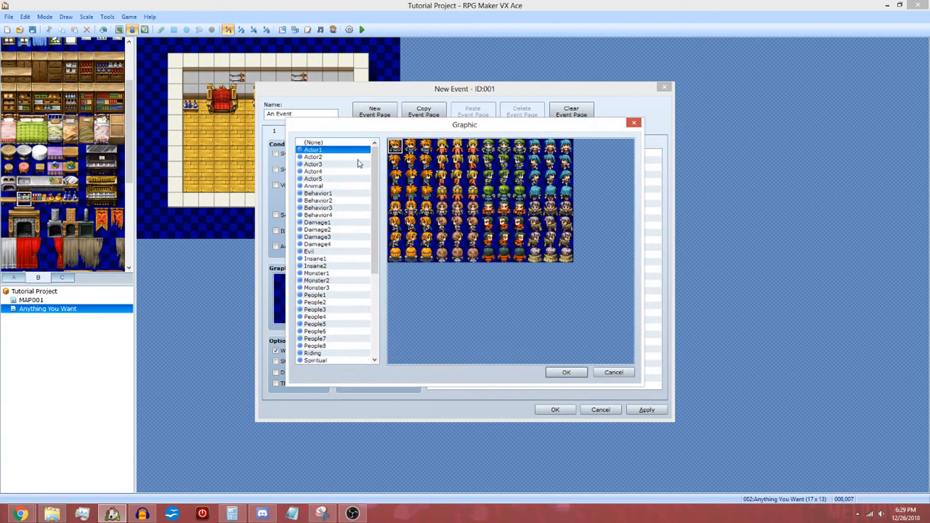
pyautogui.doubleClick(462, 148)
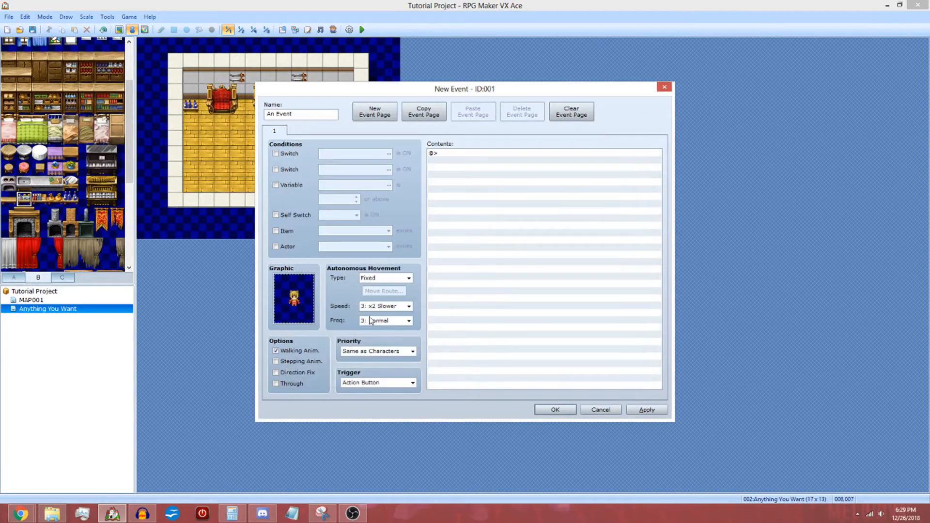
pyautogui.click(381, 280)
pyautogui.click(373, 284)
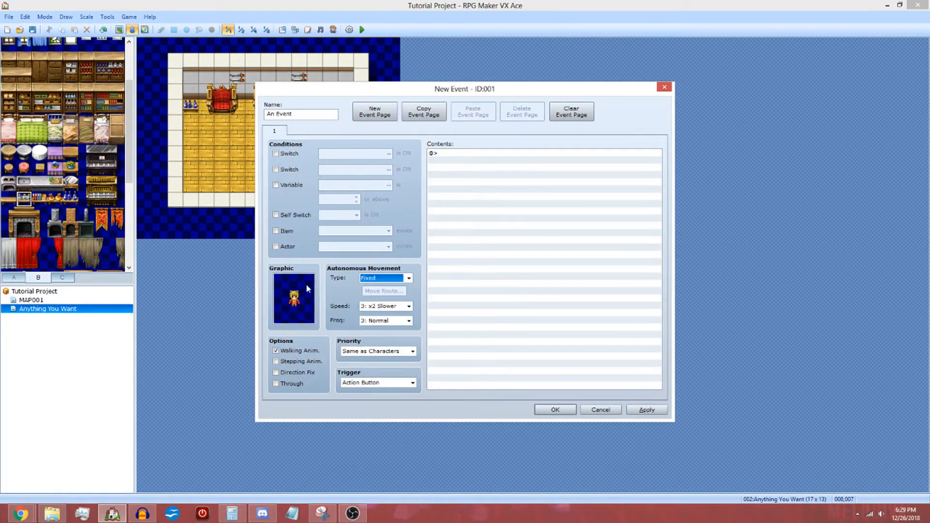
pyautogui.click(275, 372)
pyautogui.click(275, 373)
pyautogui.click(276, 383)
pyautogui.click(276, 384)
pyautogui.click(276, 361)
pyautogui.click(276, 362)
# Step: Set the event's autonomous movement to Random, try speed 6: x4 Faster, and return the speed to 3: x2 Slower
pyautogui.click(399, 279)
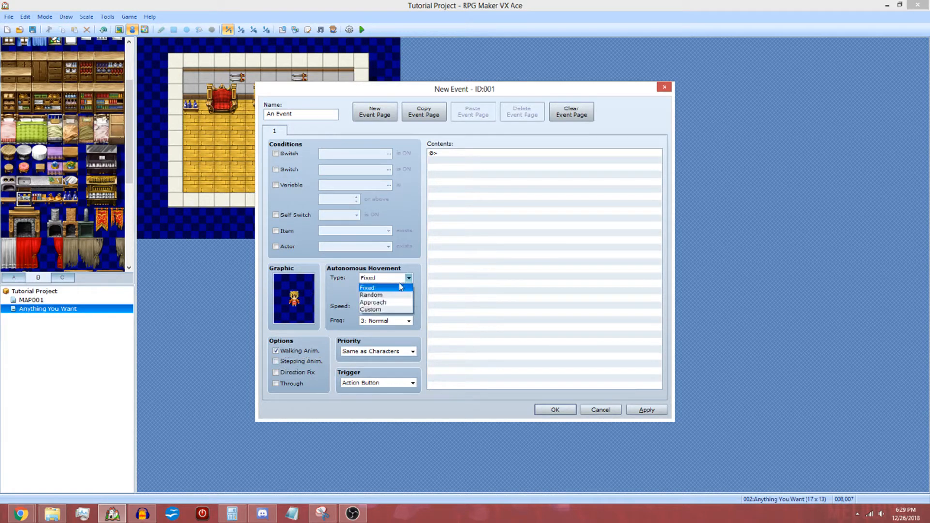
pyautogui.click(387, 295)
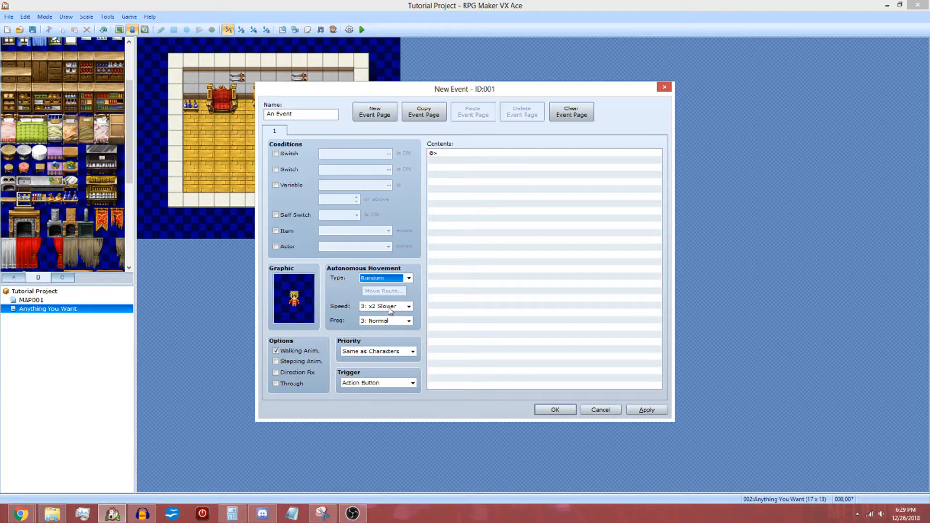
pyautogui.click(393, 307)
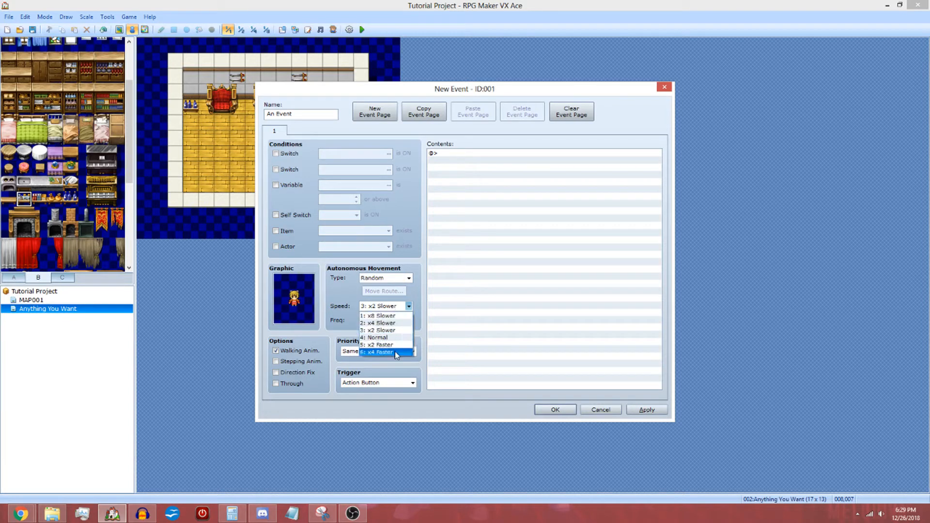
pyautogui.click(394, 351)
pyautogui.click(393, 306)
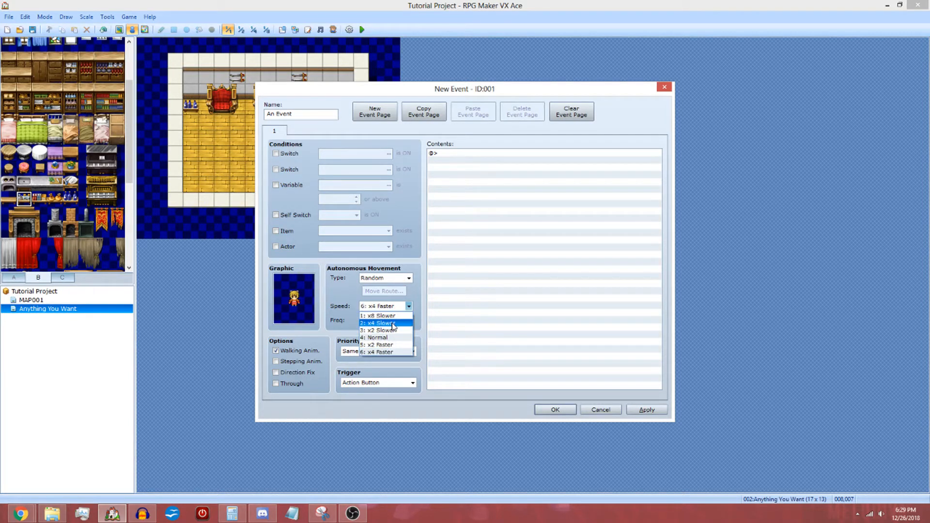
pyautogui.click(393, 330)
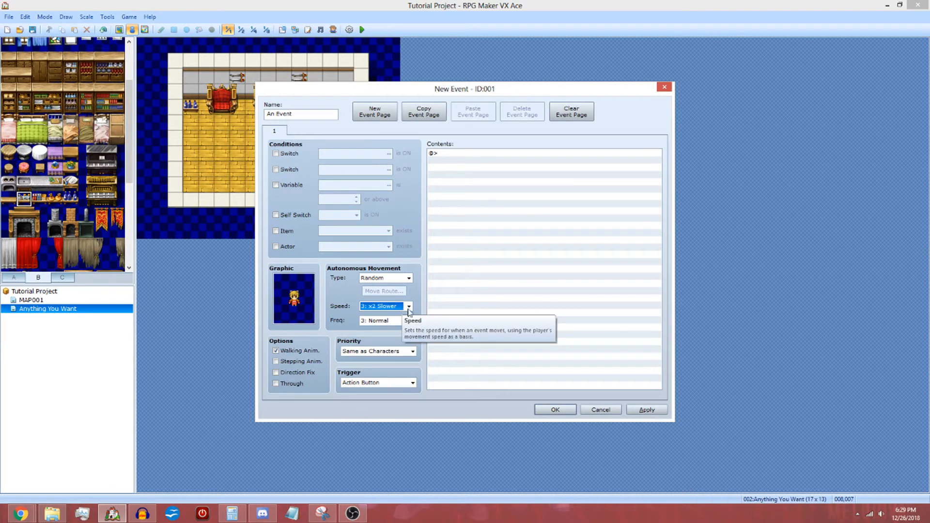
# Step: Try the lowest and highest movement frequencies for the event, and return the frequency to 3: Normal
pyautogui.click(393, 320)
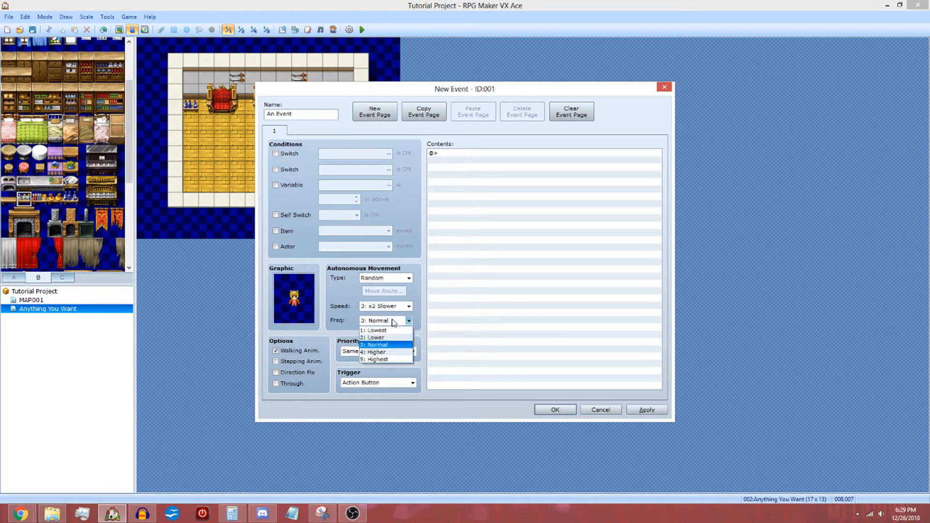
pyautogui.click(381, 330)
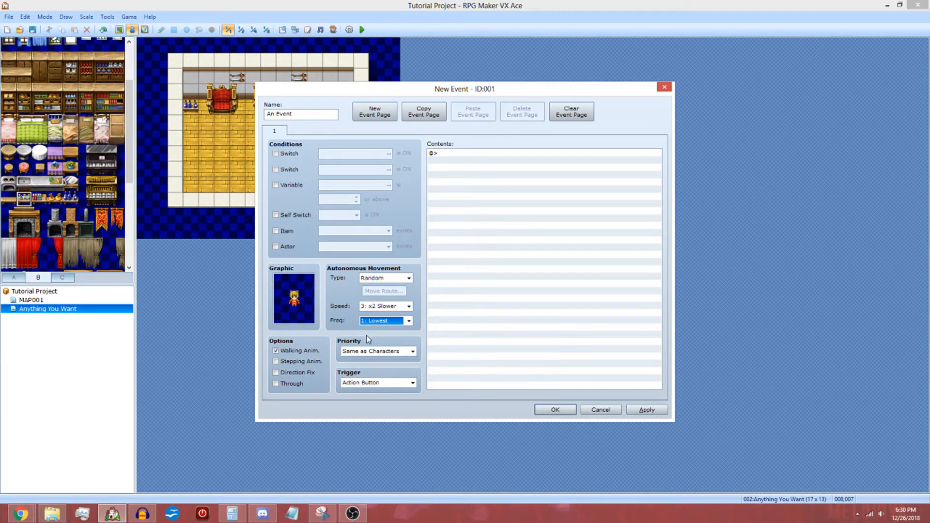
pyautogui.click(373, 322)
pyautogui.click(379, 364)
pyautogui.click(408, 321)
pyautogui.click(382, 347)
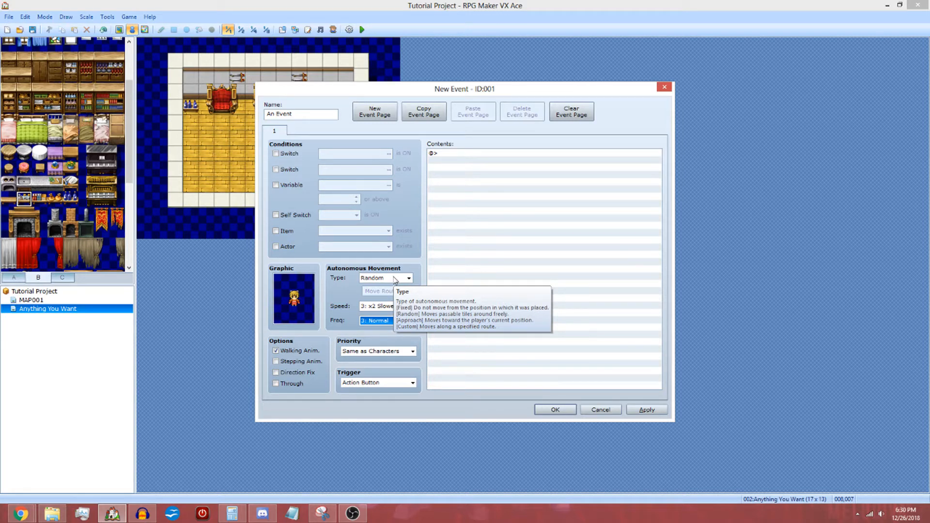
# Step: Review the available movement speeds and set the event's autonomous movement type to Approach
pyautogui.click(374, 307)
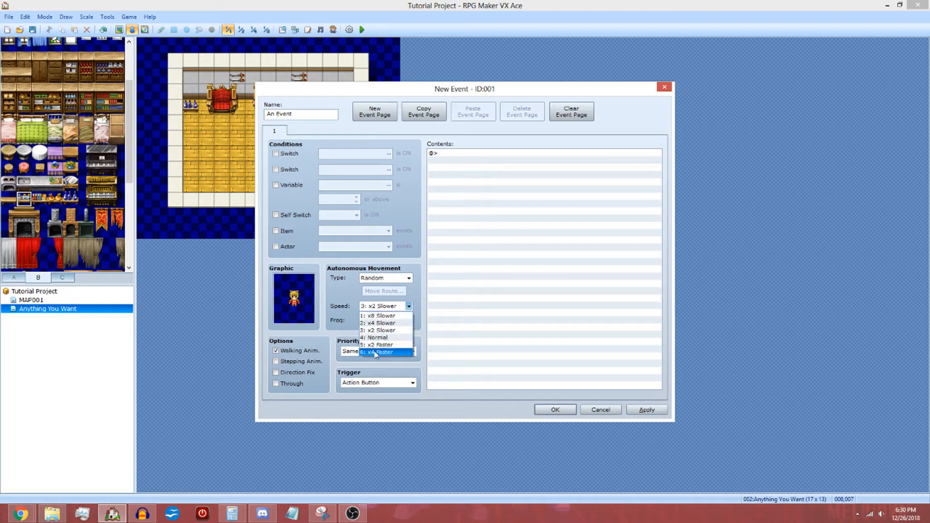
pyautogui.click(397, 306)
pyautogui.click(402, 281)
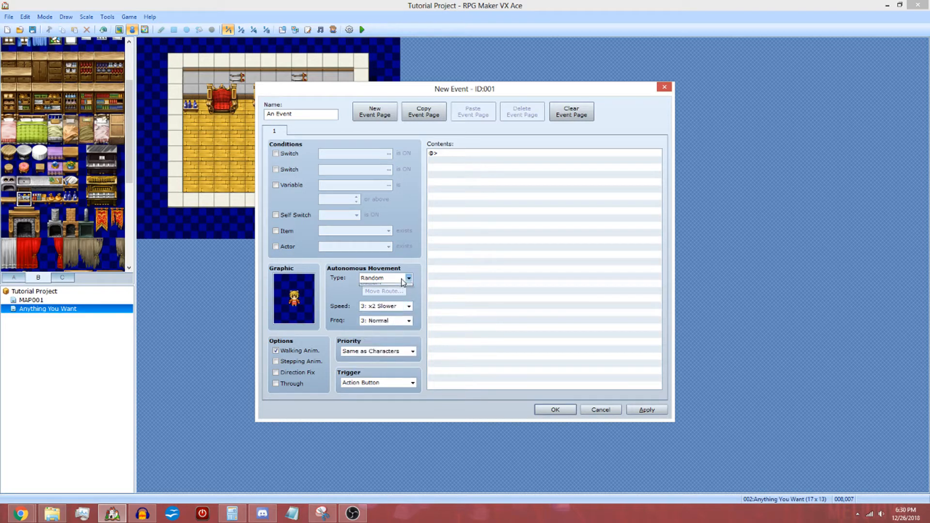
pyautogui.click(399, 299)
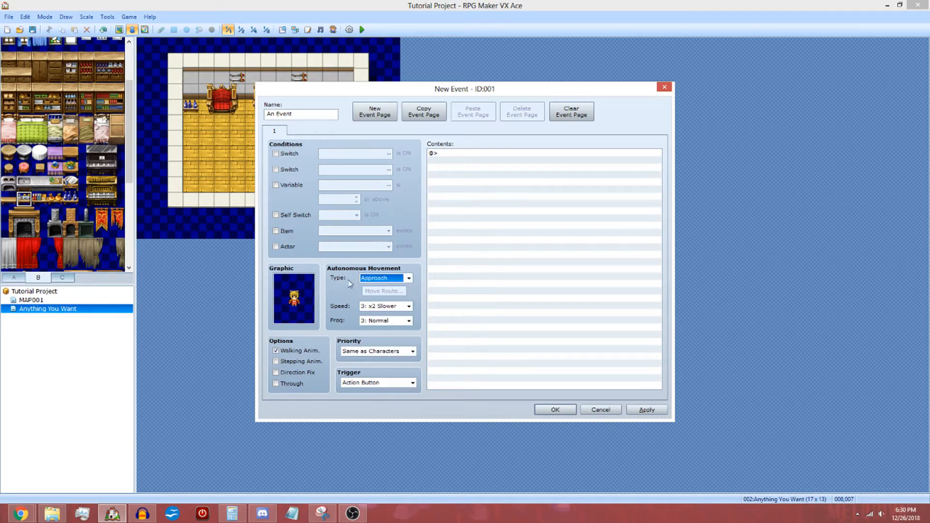
# Step: Set the event's autonomous movement type to Custom and open its move route for editing
pyautogui.click(383, 279)
pyautogui.click(395, 307)
pyautogui.click(386, 291)
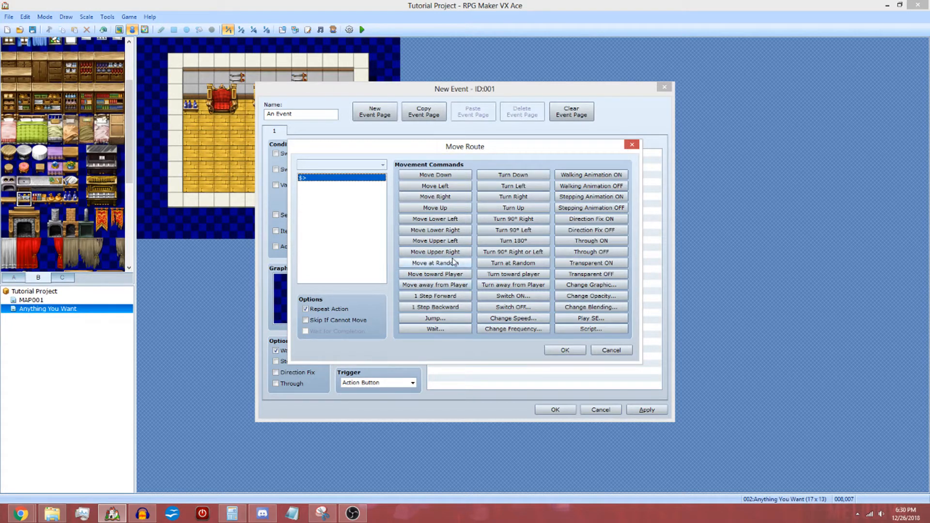
# Step: Inspect the Jump command's X and Y offsets and the Wait command's frame setting without adding either command
pyautogui.click(448, 319)
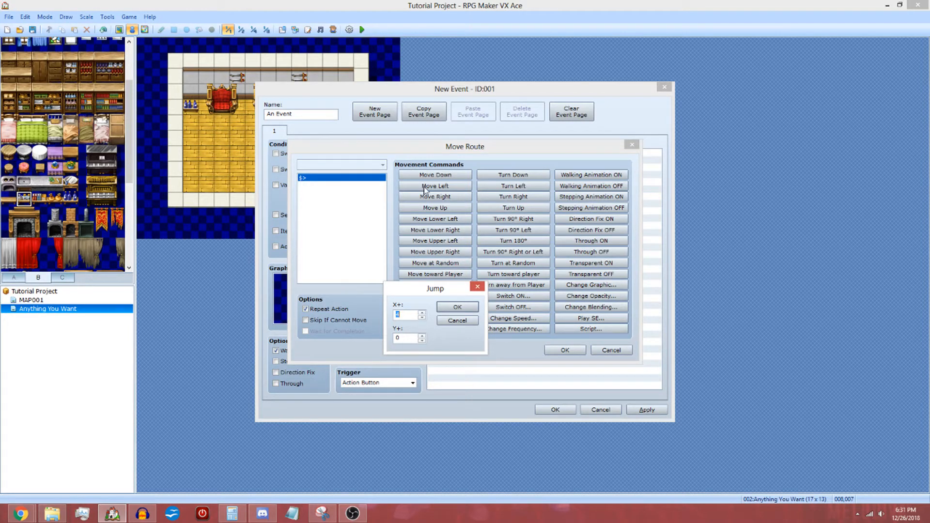
pyautogui.click(422, 317)
pyautogui.click(423, 318)
pyautogui.click(422, 312)
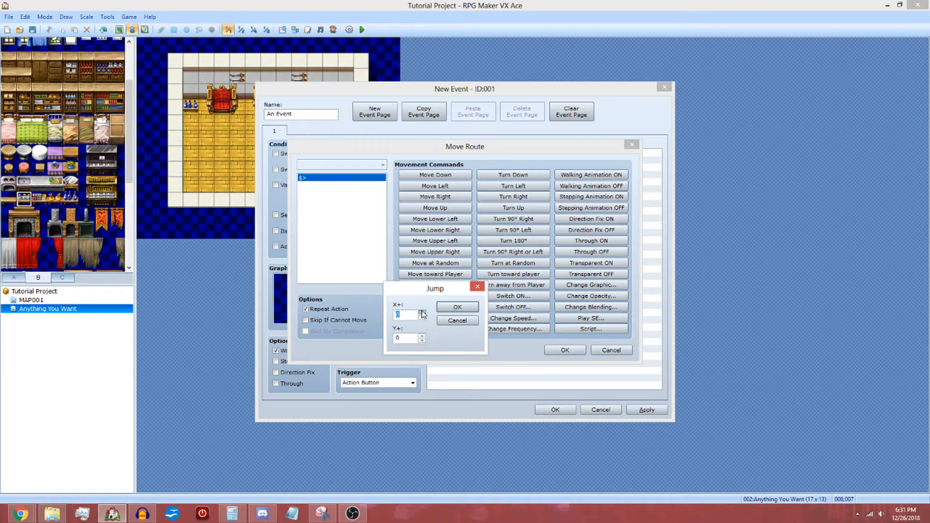
pyautogui.click(457, 320)
pyautogui.click(440, 329)
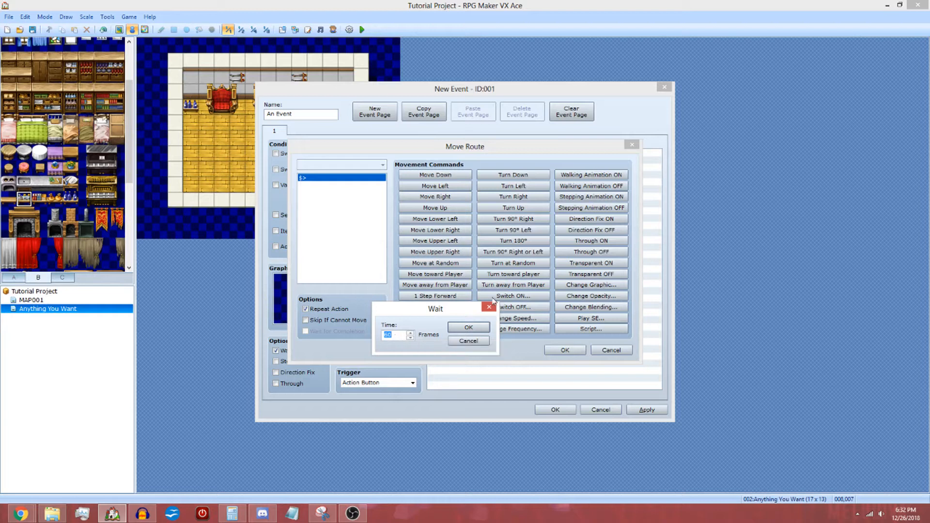
pyautogui.click(466, 340)
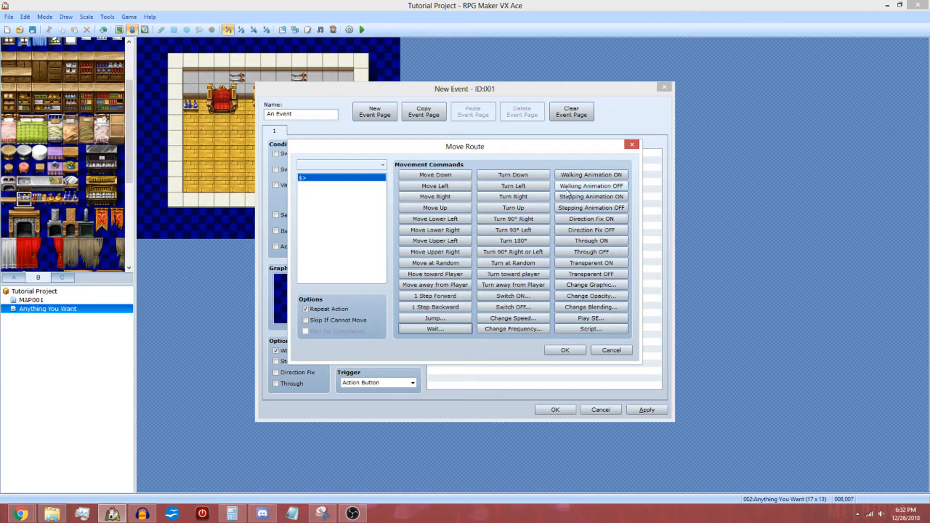
# Step: Check the Change Opacity setting, then add Transparent ON to the move route and delete it again
pyautogui.click(608, 296)
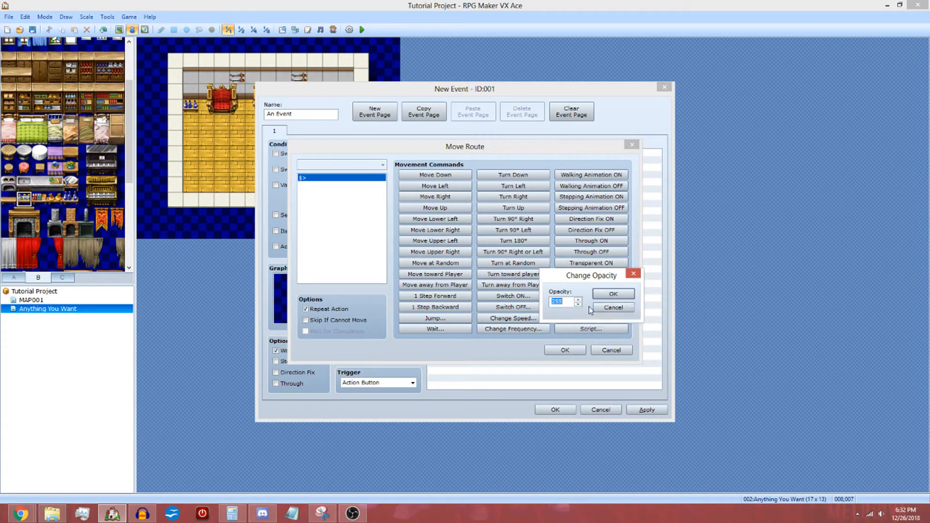
pyautogui.click(613, 310)
pyautogui.click(624, 263)
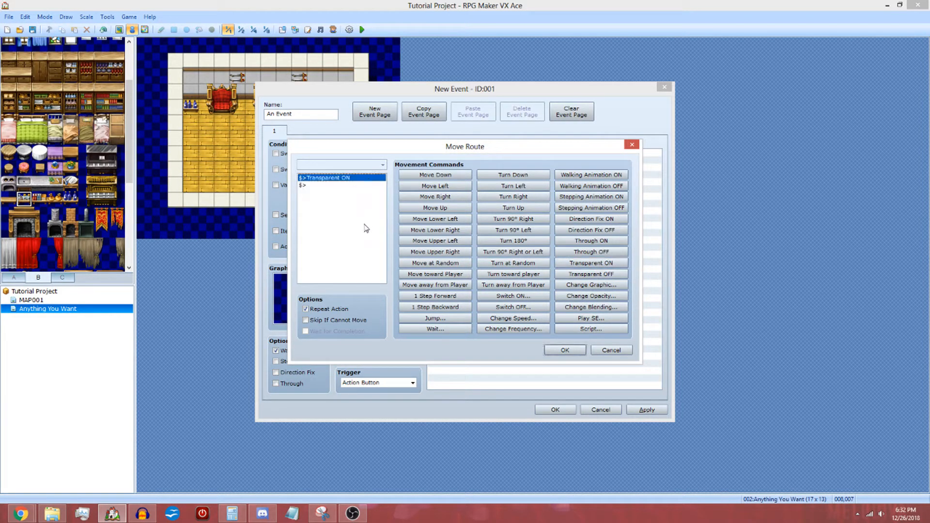
pyautogui.press('Delete')
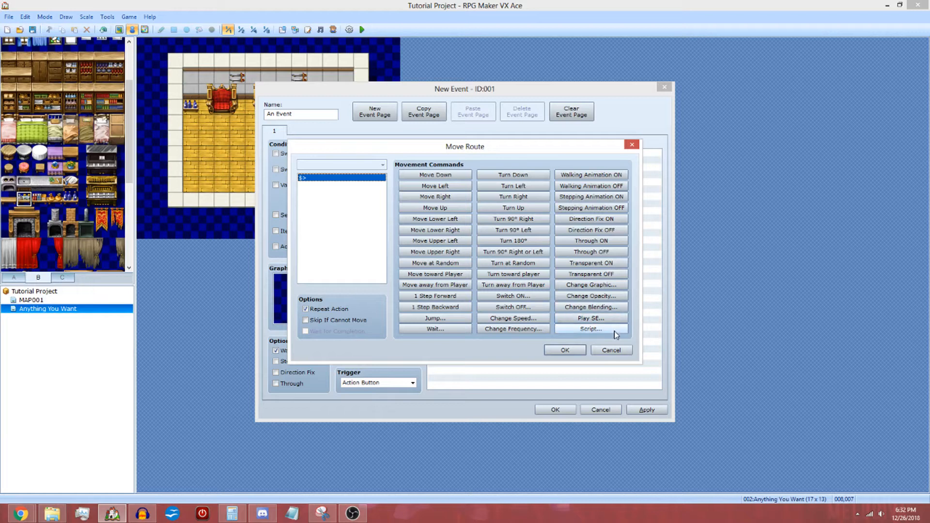
# Step: Browse the sound effects offered by the Play SE command, from Cursor1 through Darkness8 to Down4, without adding one
pyautogui.click(605, 319)
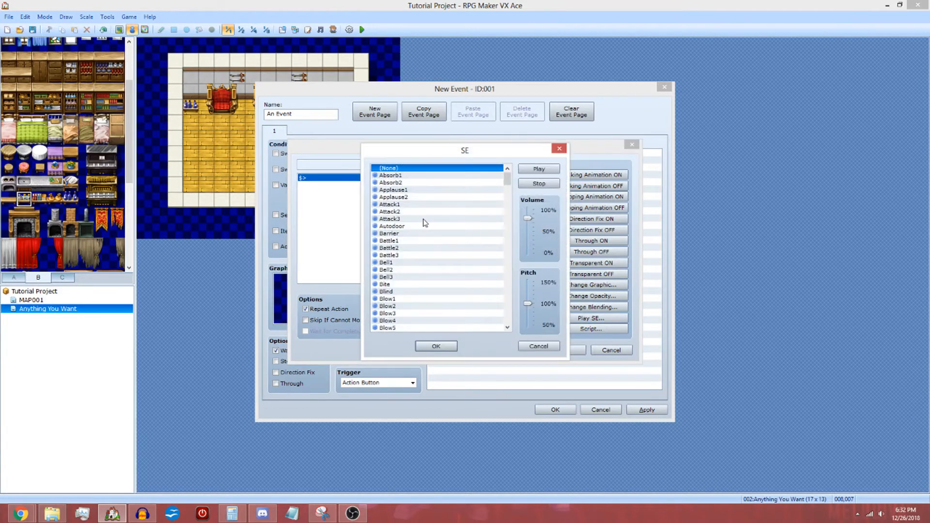
pyautogui.scroll(-3, 422, 237)
pyautogui.scroll(-14, 422, 237)
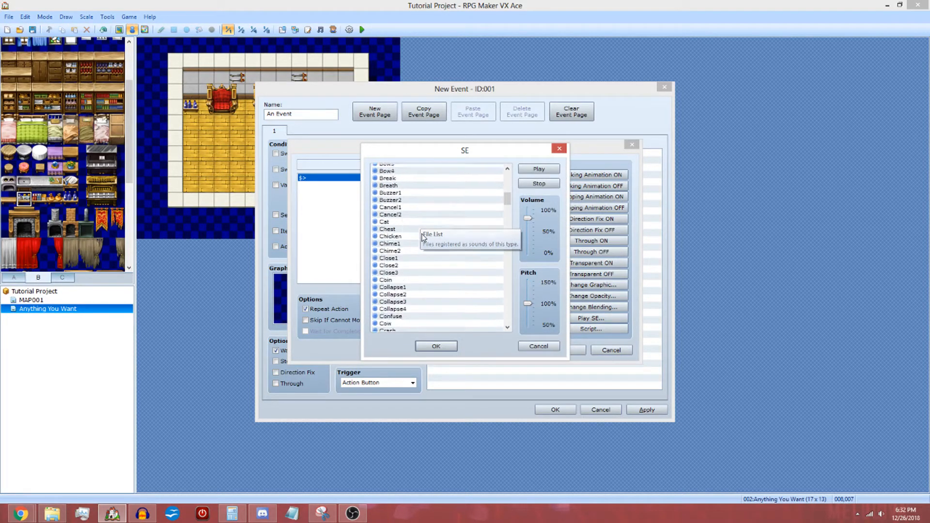
pyautogui.click(415, 255)
pyautogui.click(467, 219)
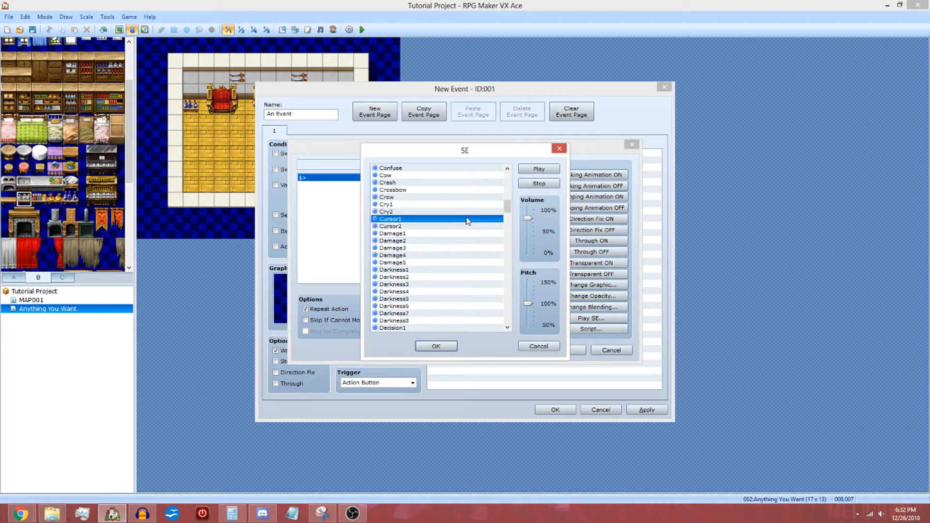
pyautogui.click(486, 277)
pyautogui.click(470, 320)
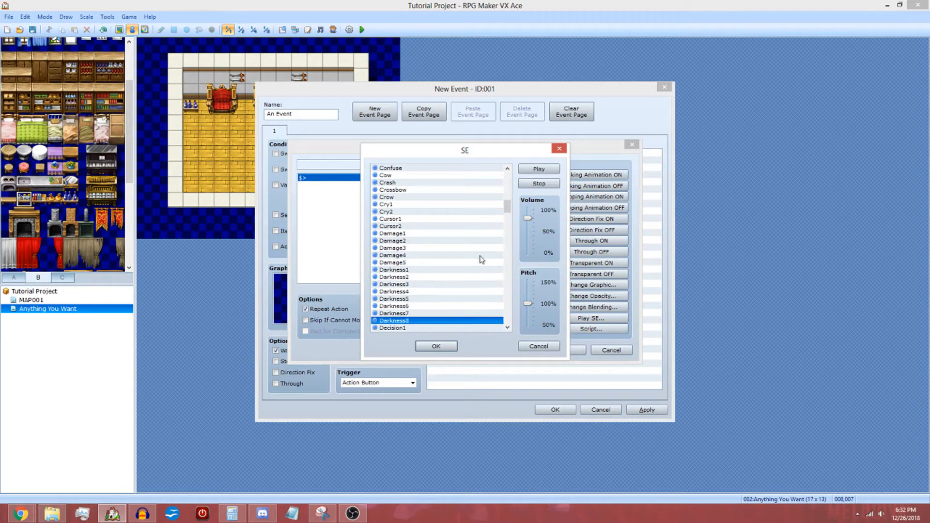
pyautogui.scroll(-8, 479, 256)
pyautogui.click(456, 306)
pyautogui.click(481, 241)
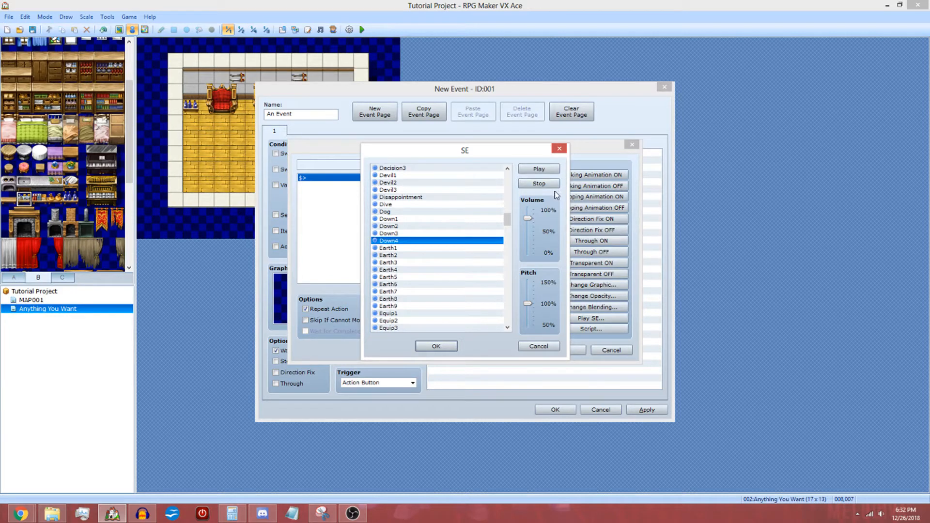
pyautogui.click(539, 346)
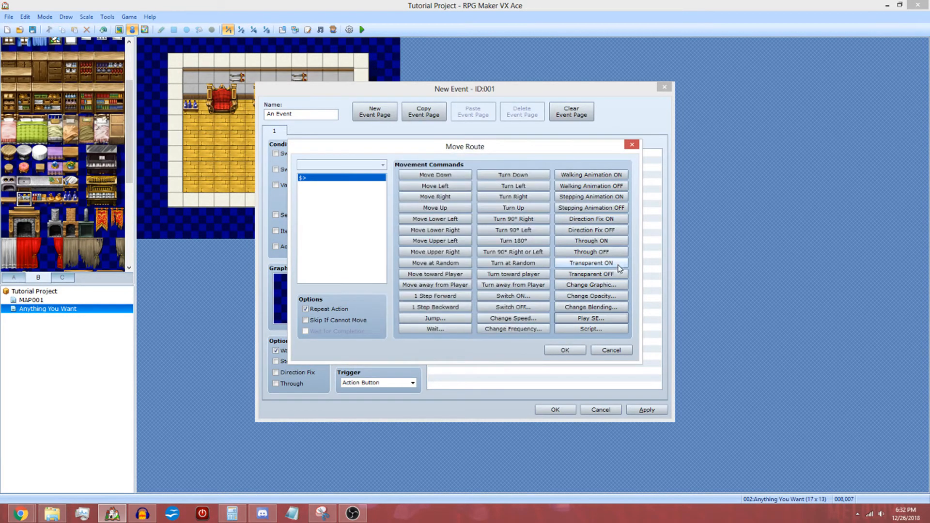
# Step: View the Script command's entry field and leave the move route without adding any commands
pyautogui.click(595, 329)
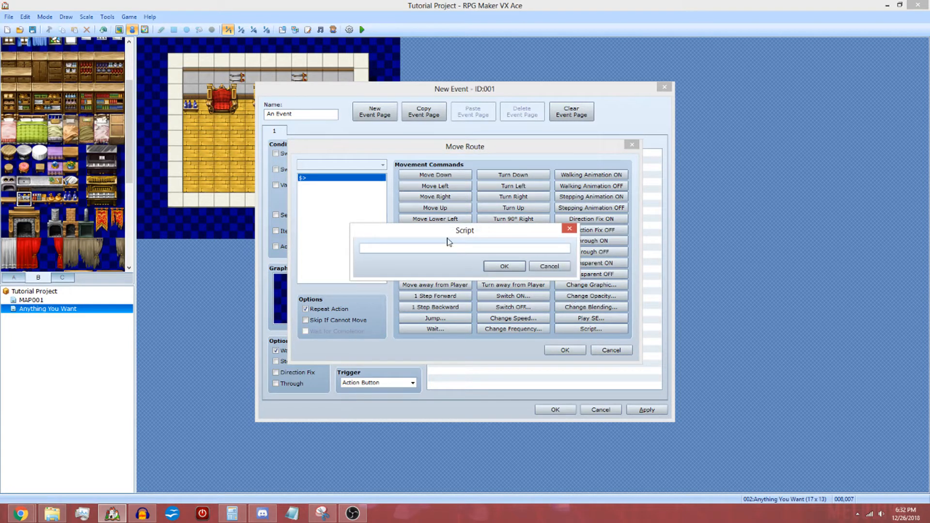
pyautogui.click(549, 266)
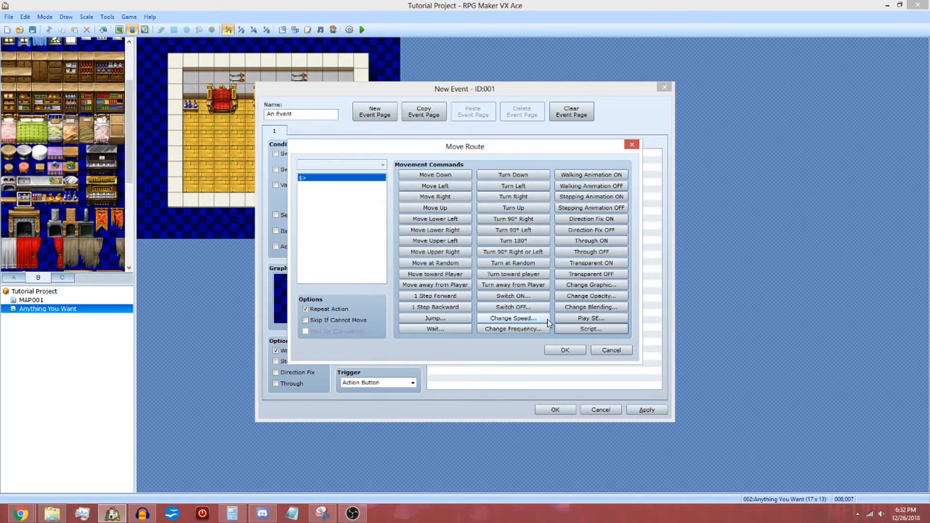
pyautogui.click(624, 352)
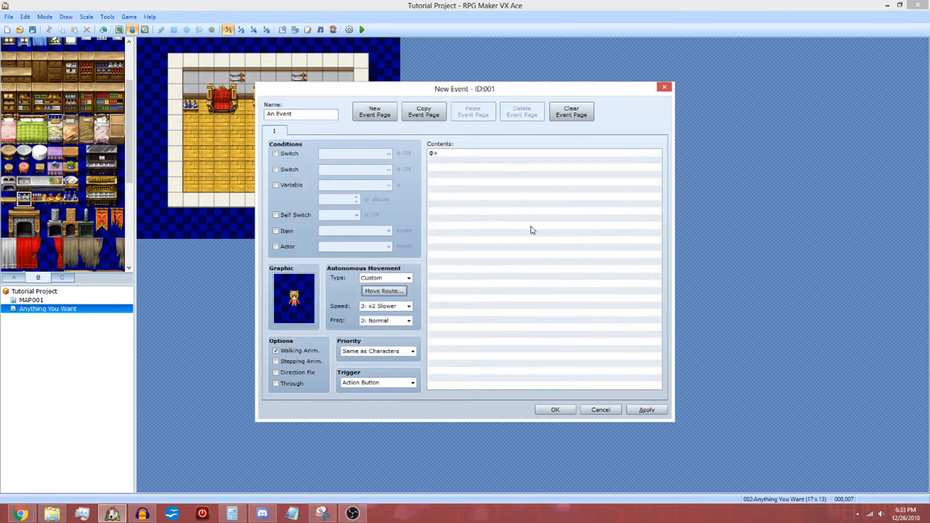
# Step: Try the Below Characters and Above Characters priorities for the event, and return the priority to Same as Characters
pyautogui.click(413, 351)
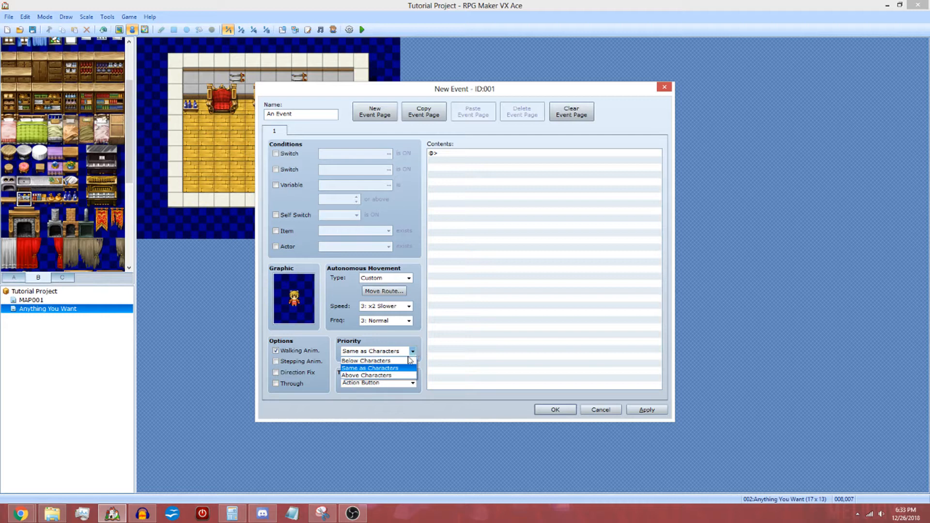
pyautogui.click(406, 364)
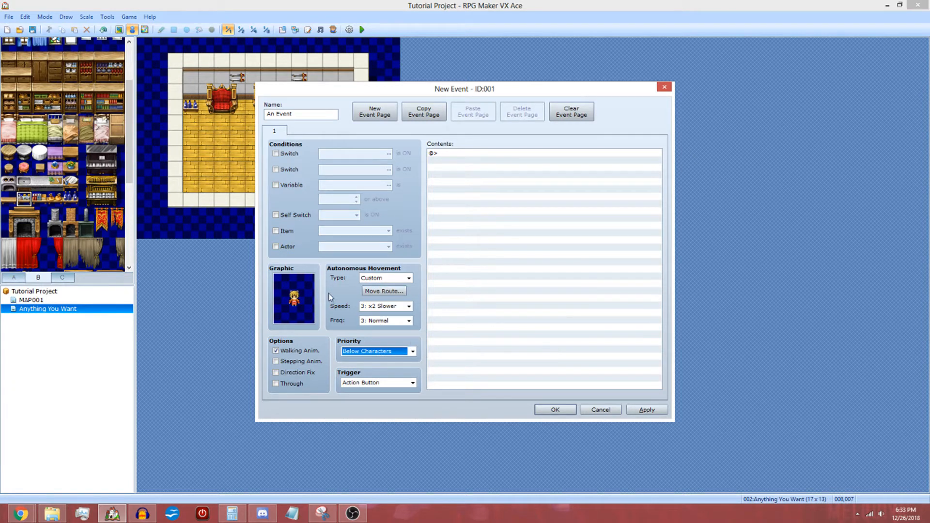
pyautogui.click(365, 351)
pyautogui.click(372, 366)
pyautogui.click(386, 352)
pyautogui.click(381, 374)
pyautogui.click(382, 352)
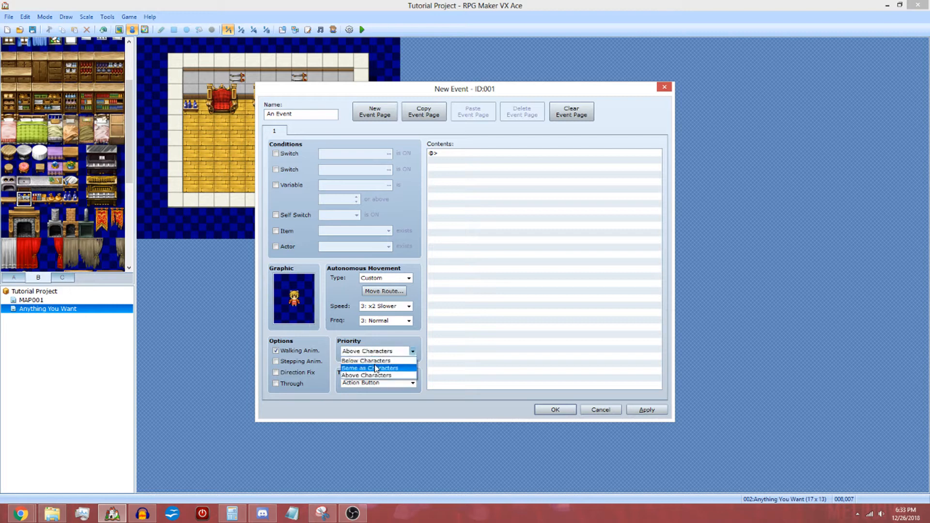
pyautogui.click(378, 367)
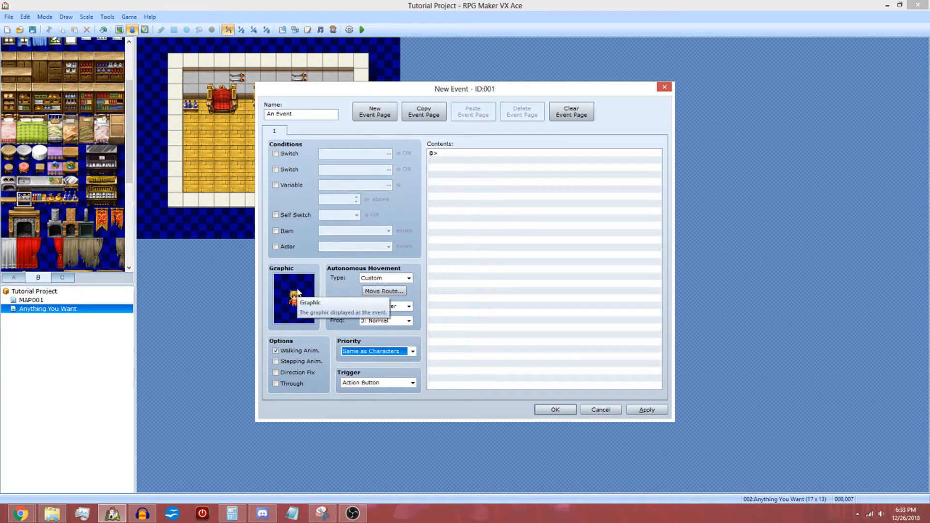
# Step: Try the Player Touch, Event Touch, Autorun and Parallel Process triggers for the event, and return the trigger to Action Button
pyautogui.click(391, 384)
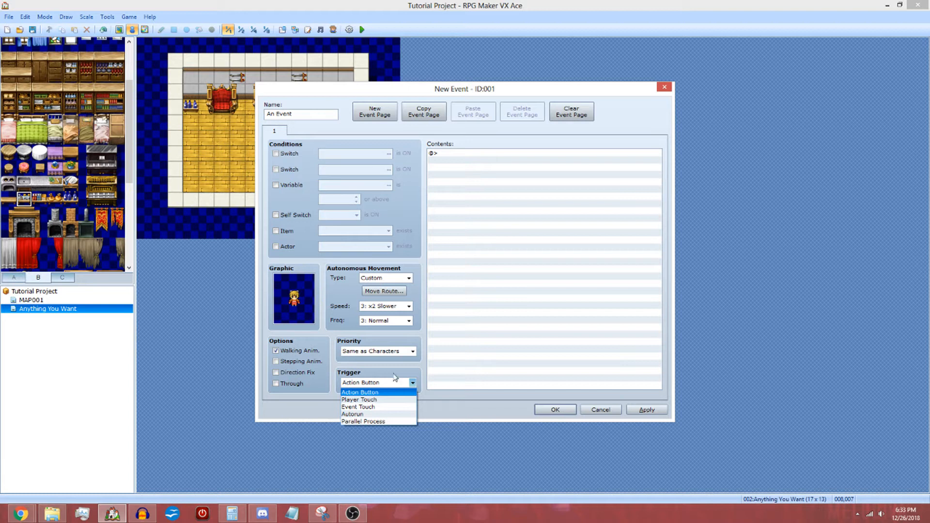
pyautogui.click(383, 399)
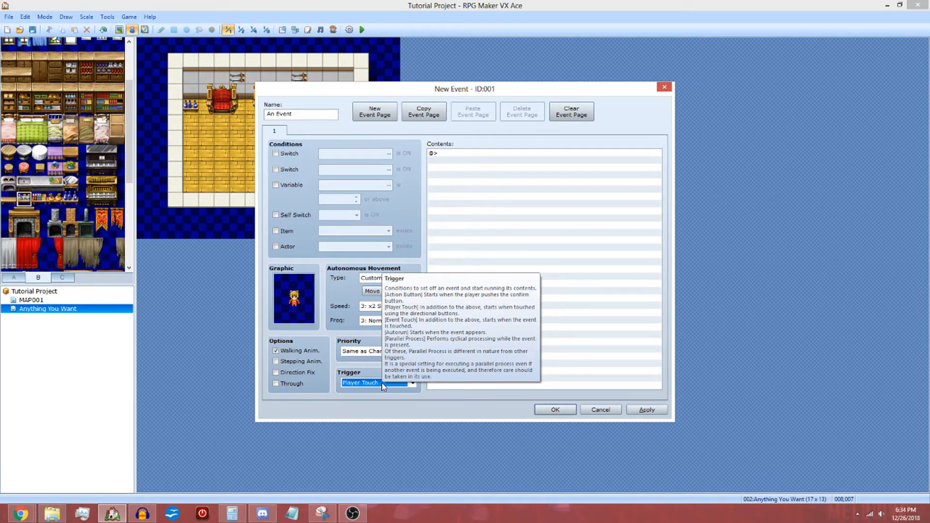
pyautogui.click(381, 382)
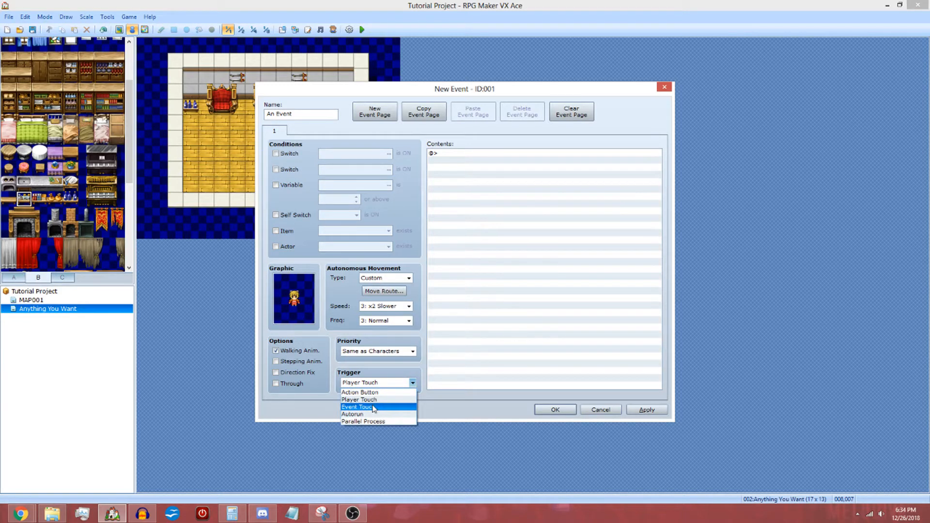
pyautogui.click(376, 407)
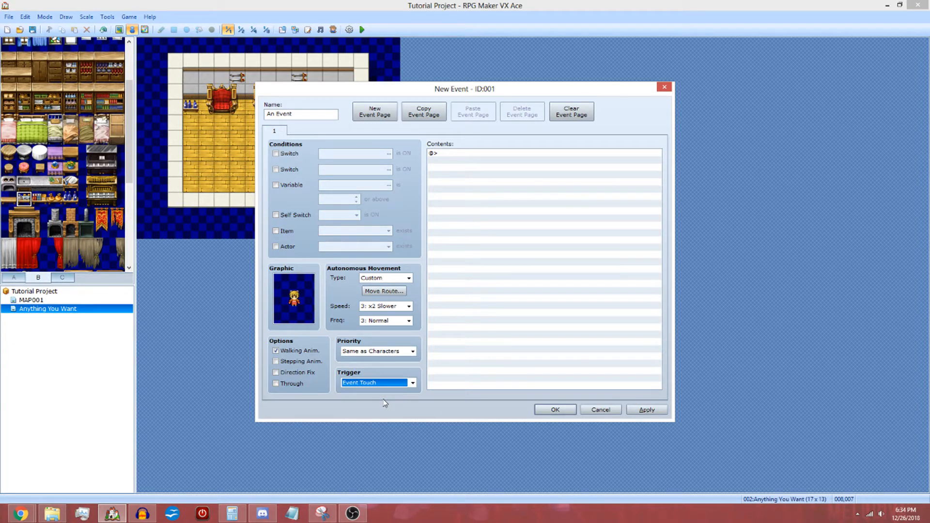
pyautogui.click(412, 382)
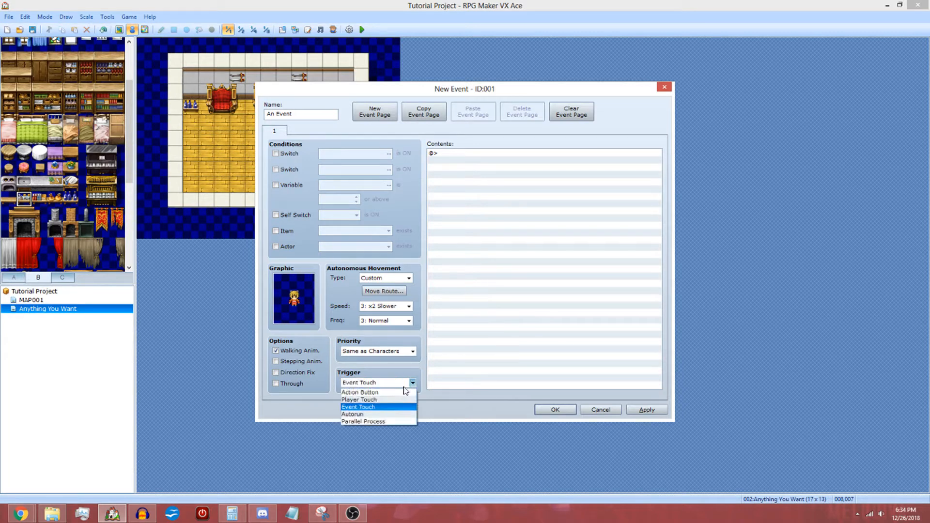
pyautogui.click(393, 414)
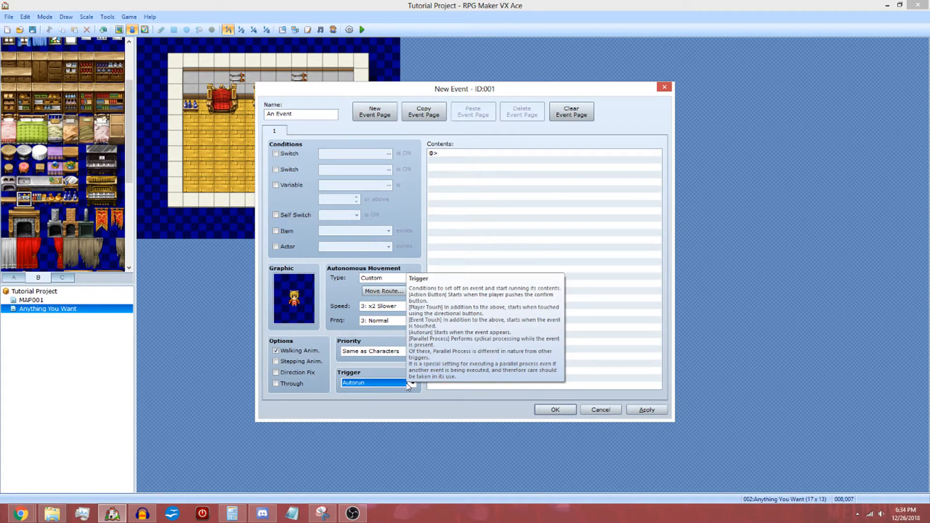
pyautogui.click(409, 385)
pyautogui.click(376, 426)
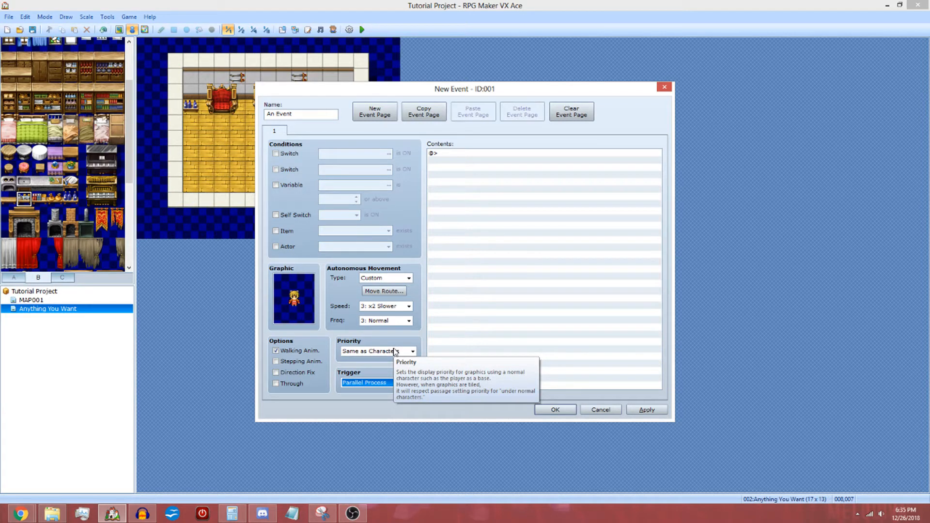
pyautogui.click(367, 383)
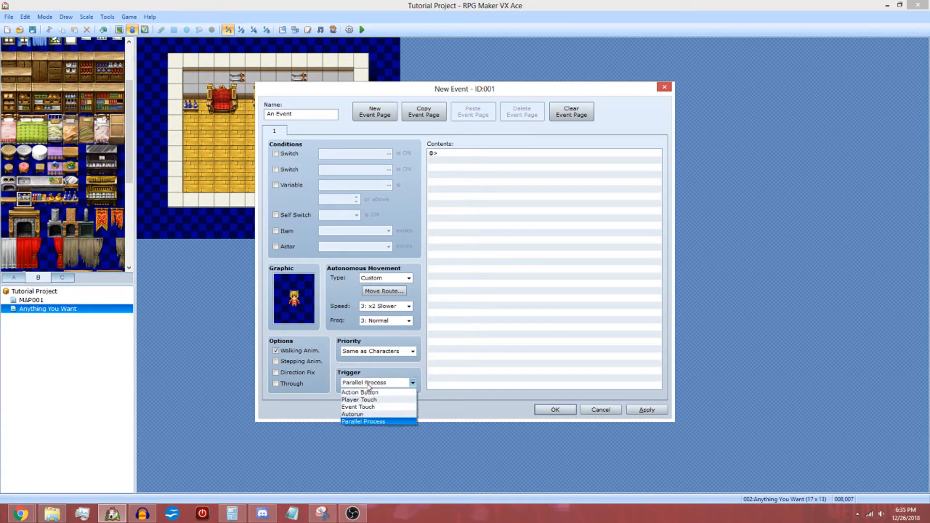
pyautogui.click(367, 393)
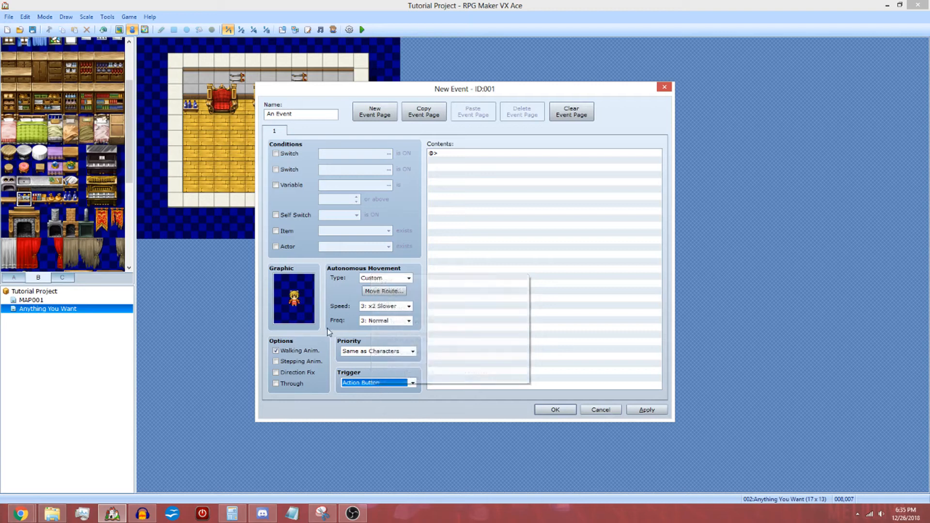
pyautogui.moveTo(376, 355)
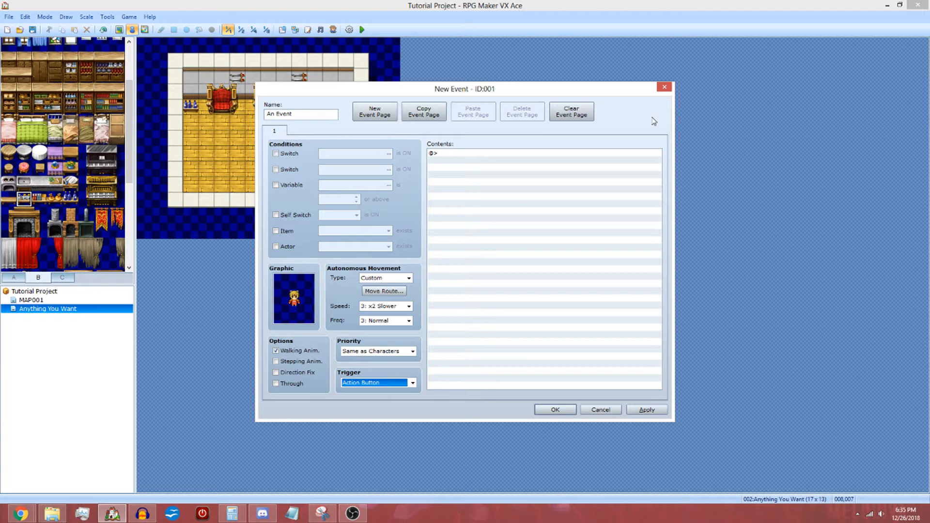
# Step: Add a second page to the event and compare its settings and conditions with those of the first page
pyautogui.click(374, 111)
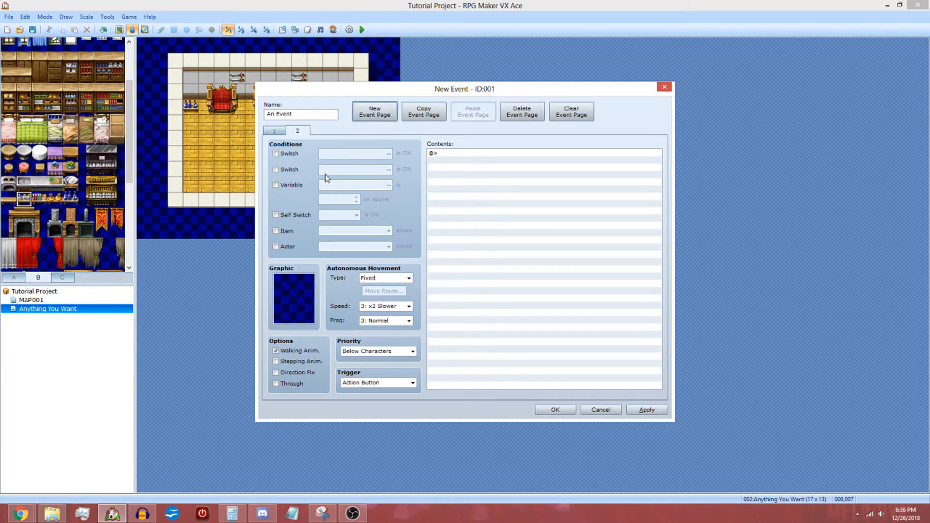
pyautogui.click(279, 132)
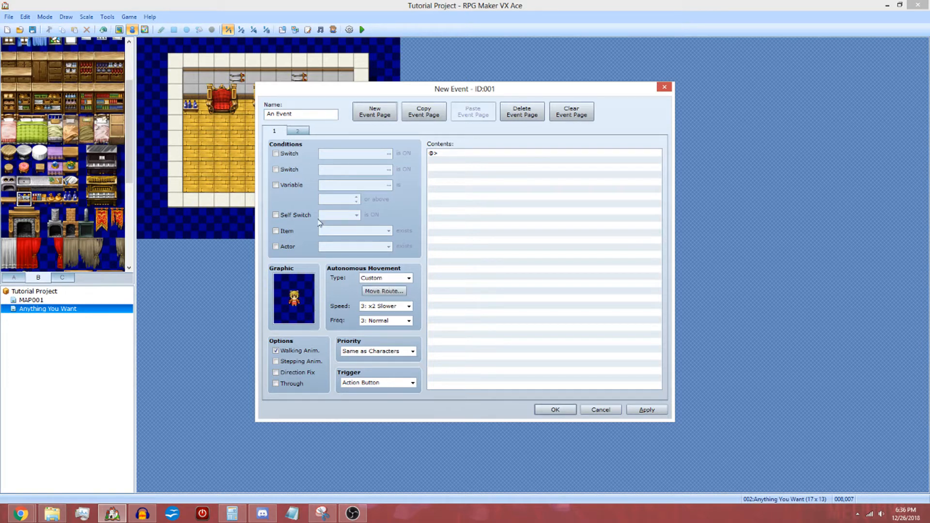
pyautogui.moveTo(312, 168)
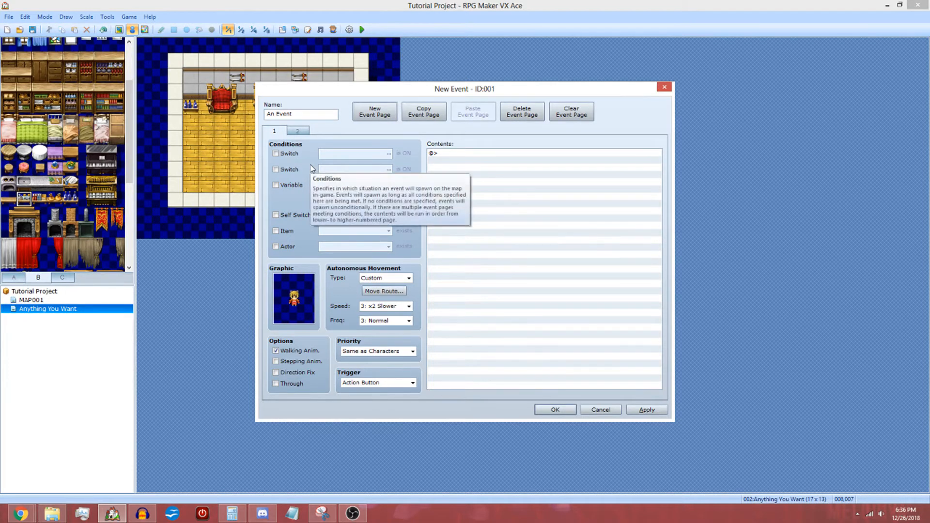
pyautogui.click(296, 131)
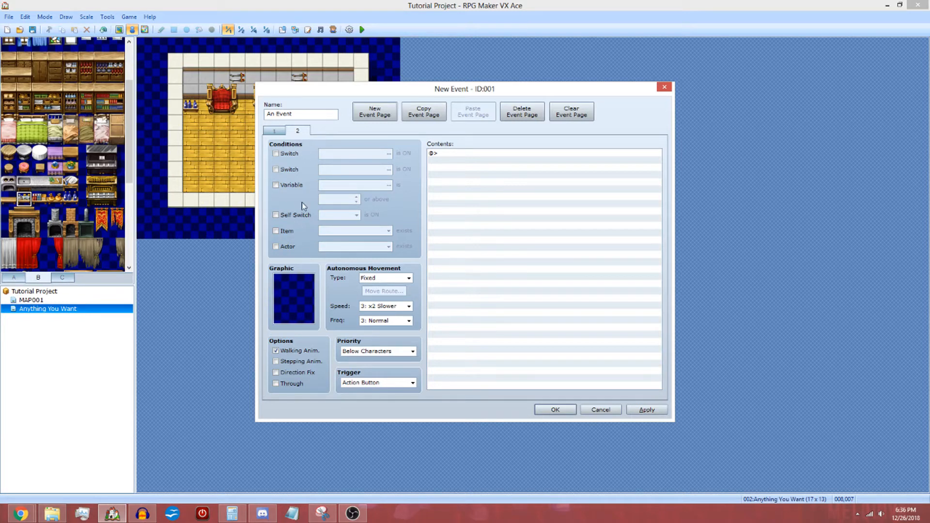
# Step: Enable the first Switch condition on the event's second page and raise the maximum number of switches to 200
pyautogui.click(281, 154)
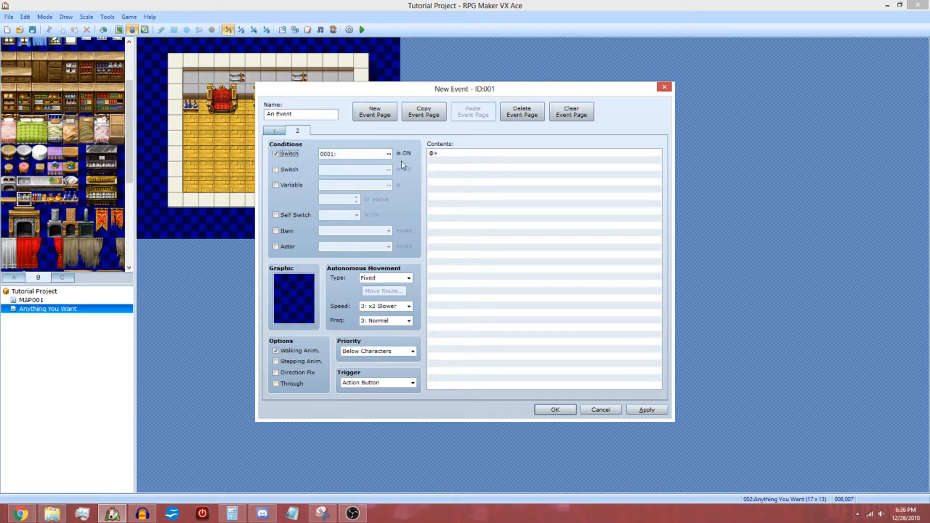
pyautogui.click(389, 154)
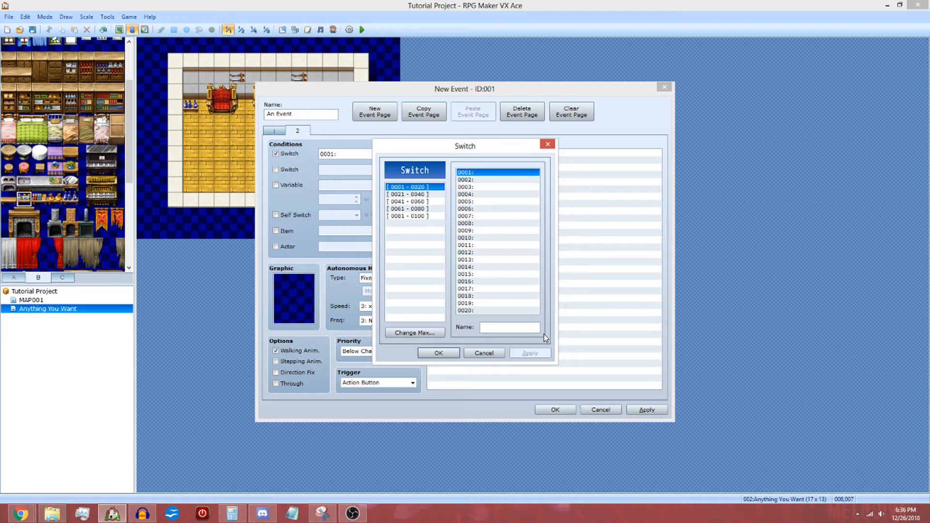
pyautogui.click(415, 333)
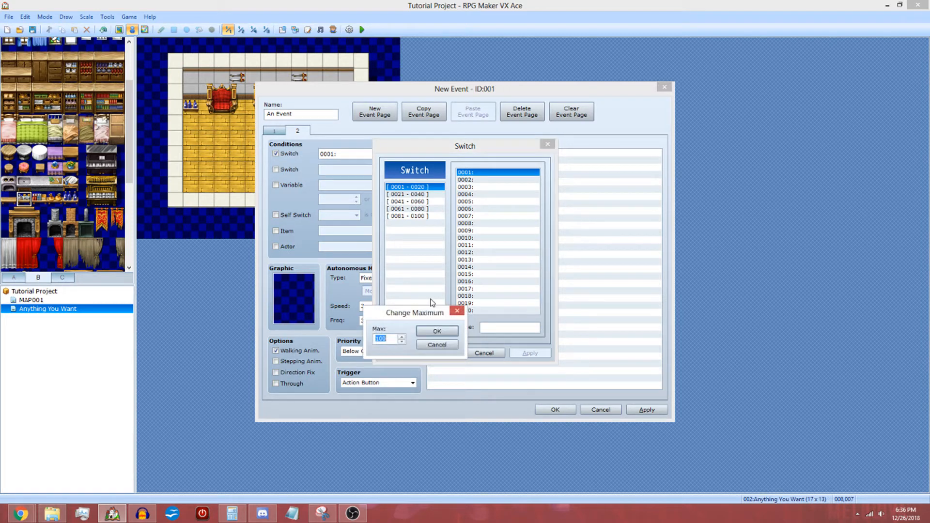
pyautogui.click(428, 347)
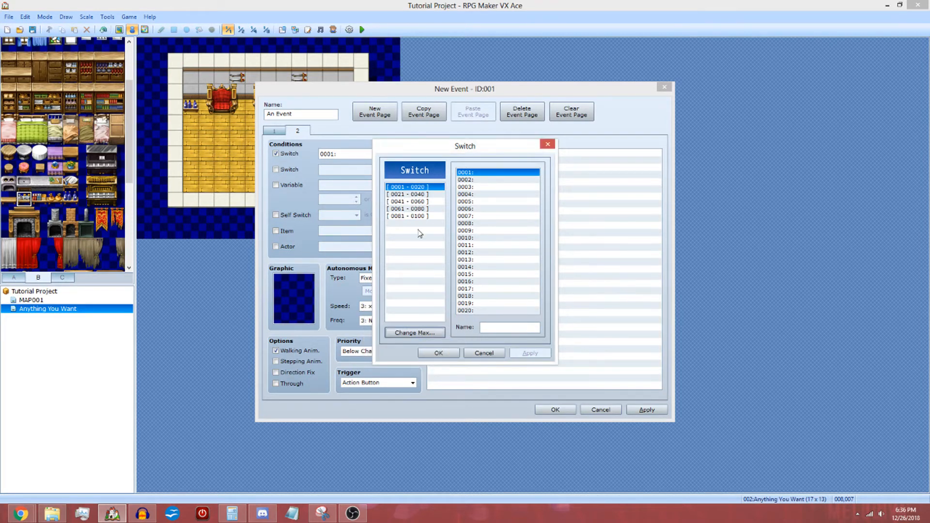
pyautogui.click(415, 333)
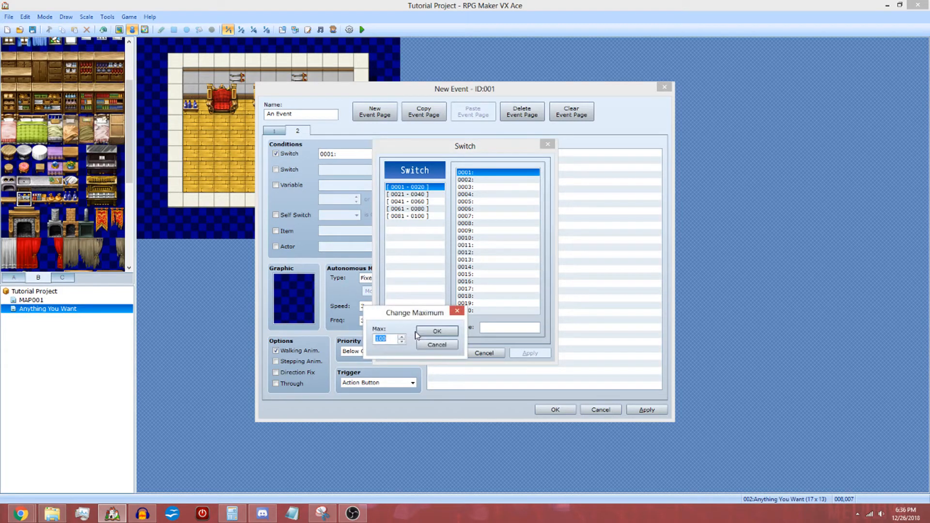
pyautogui.write('200')
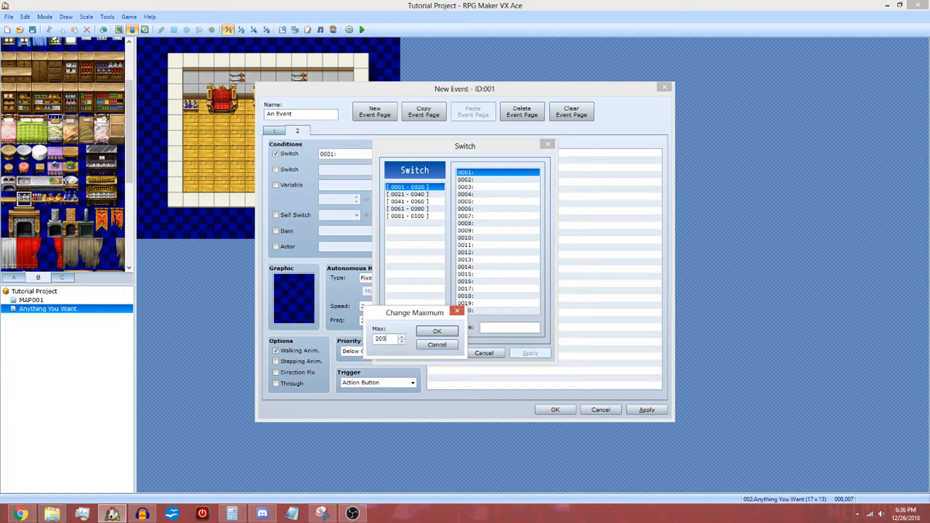
pyautogui.click(436, 331)
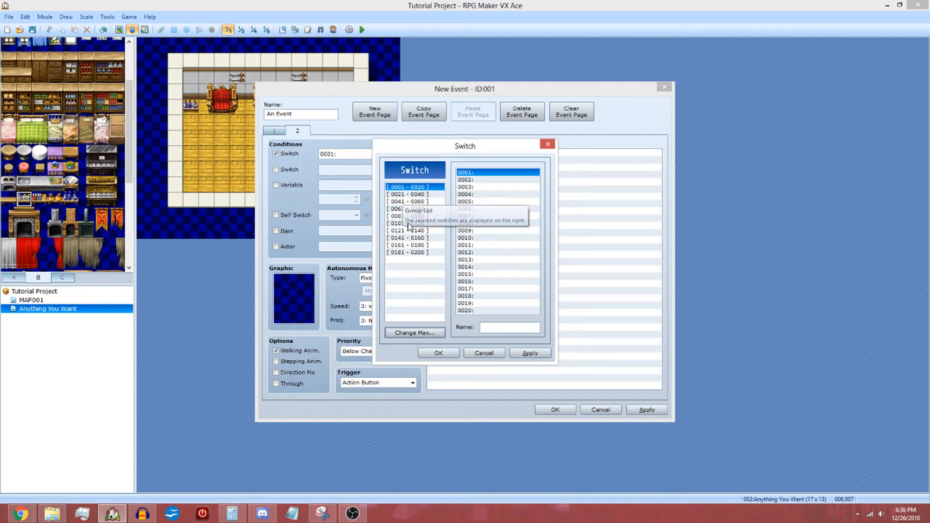
# Step: Look through the switch groups and choose switch 0001 for the second page's condition
pyautogui.click(420, 201)
pyautogui.click(433, 223)
pyautogui.click(429, 245)
pyautogui.click(419, 187)
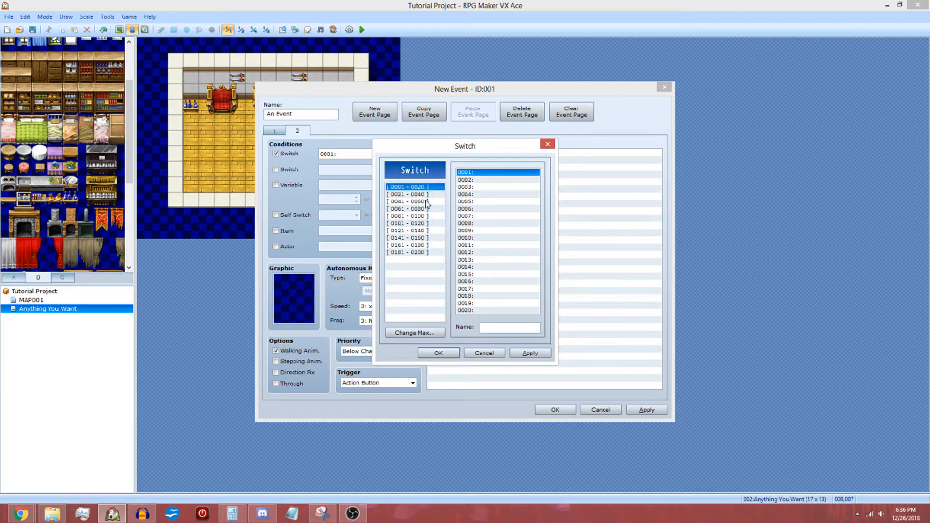
pyautogui.doubleClick(492, 174)
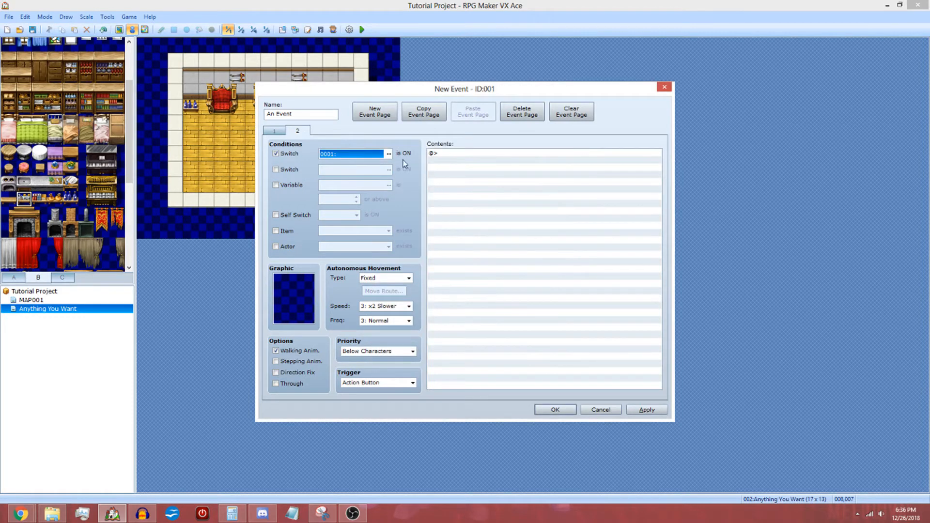
# Step: Name switch 0001 "Talked to Amy" and keep it as the second page's condition
pyautogui.click(388, 153)
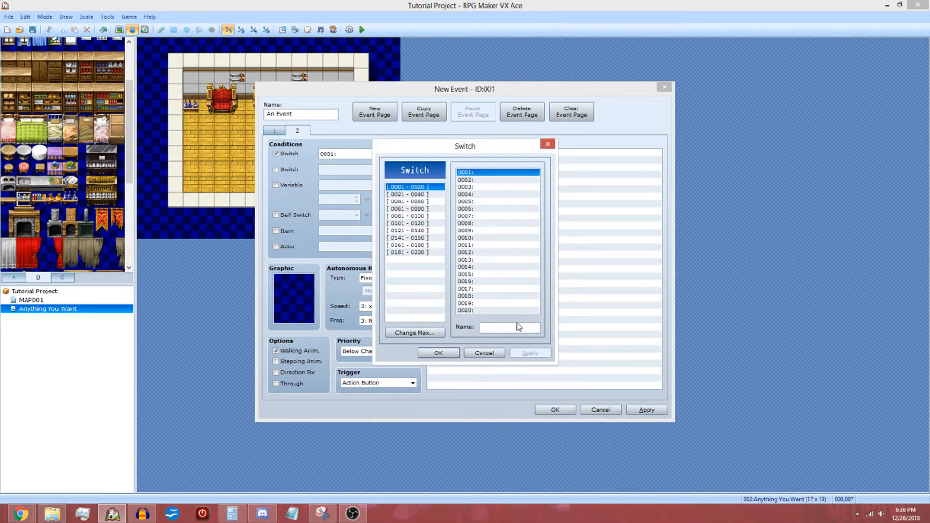
pyautogui.write('Talked to')
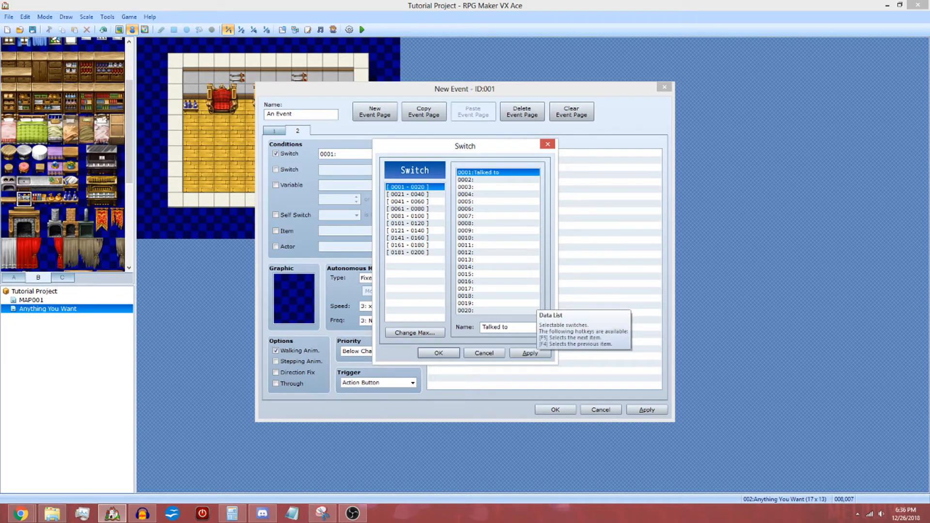
pyautogui.write(' Amy')
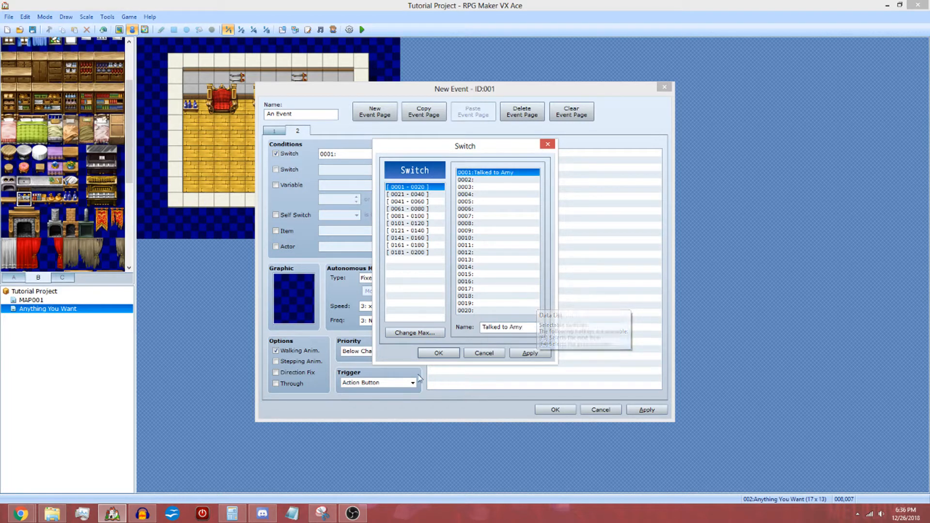
pyautogui.click(438, 352)
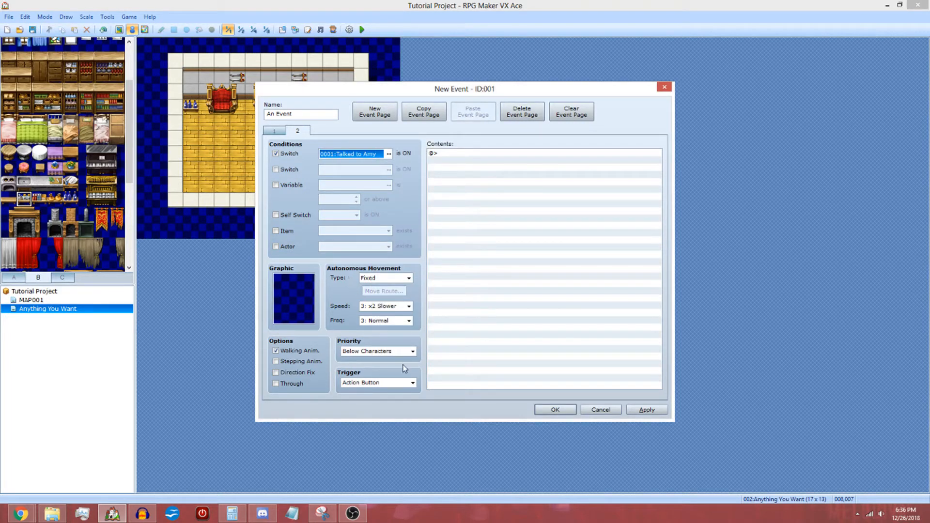
# Step: Review the available Priority and Trigger options for the second page without changing them
pyautogui.click(412, 351)
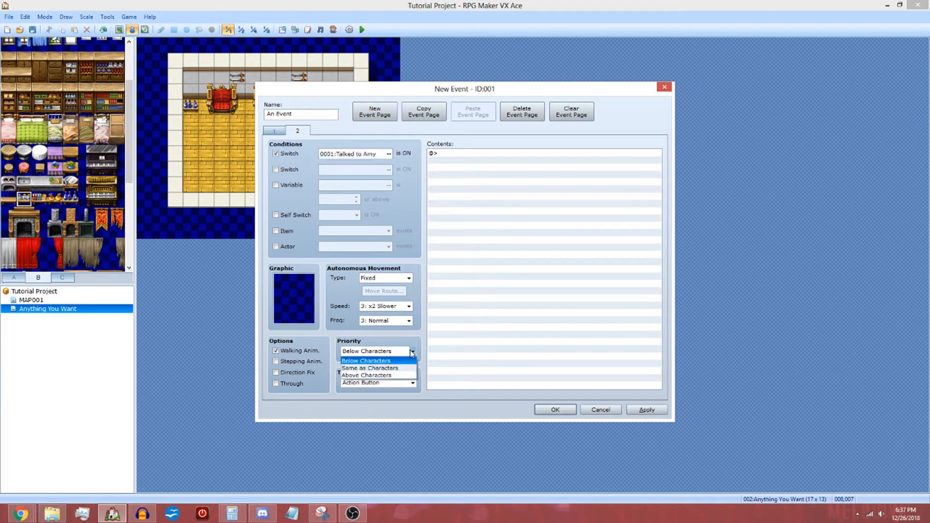
pyautogui.click(412, 352)
pyautogui.click(412, 383)
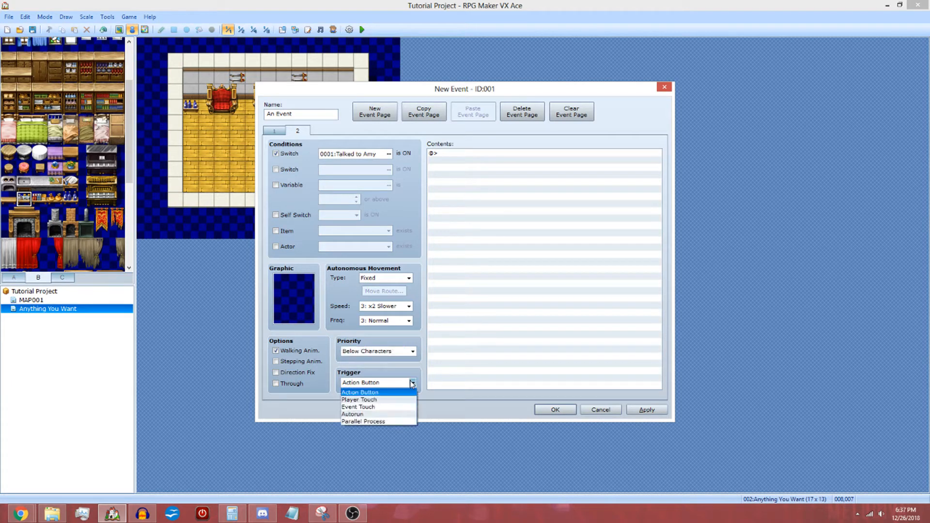
pyautogui.click(412, 383)
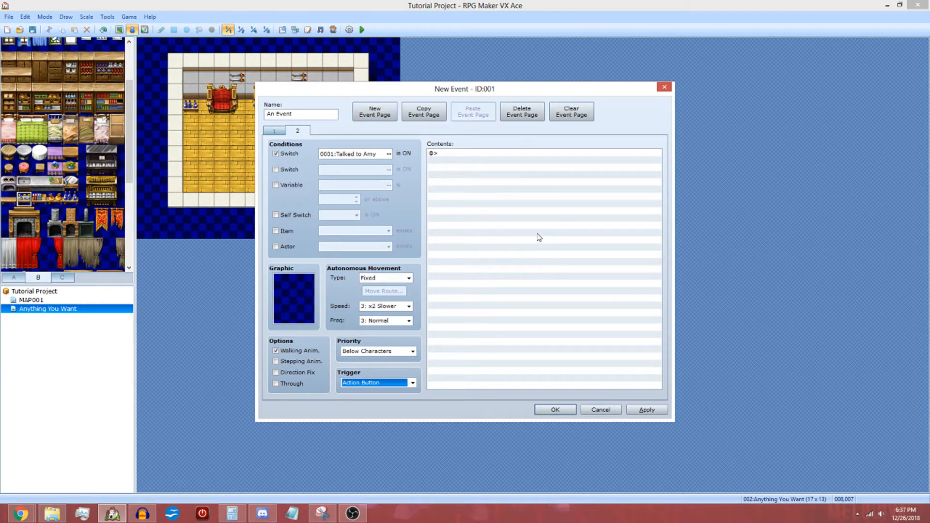
# Step: Return to the event's first page and start a Show Text command in its contents
pyautogui.click(275, 131)
pyautogui.moveTo(320, 177)
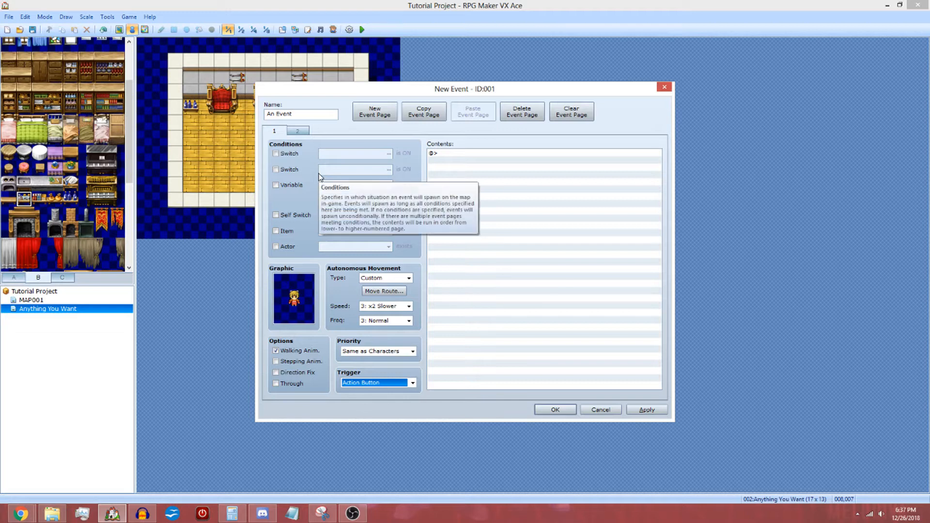
pyautogui.doubleClick(452, 155)
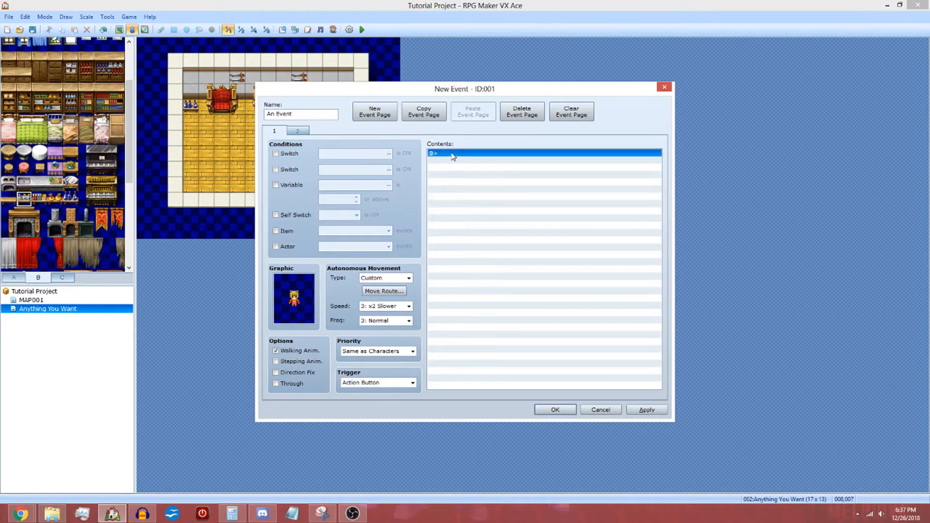
pyautogui.click(494, 166)
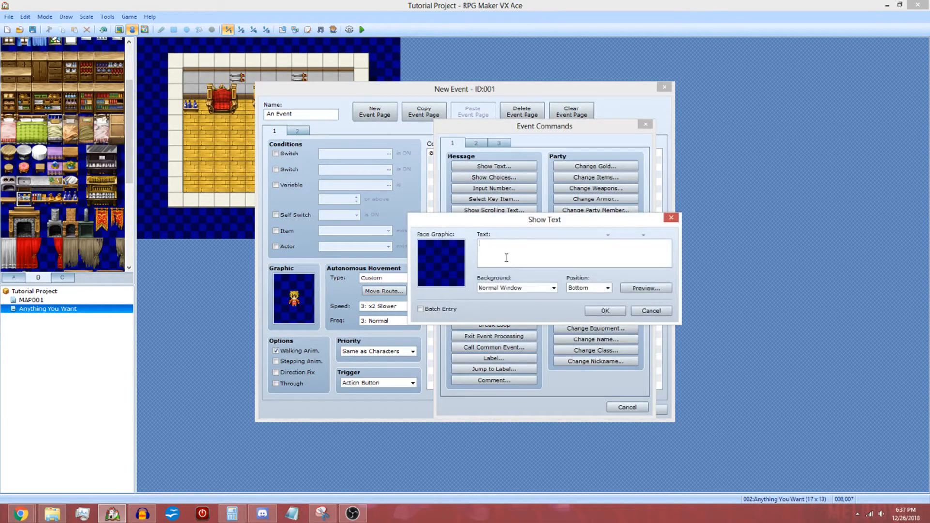
pyautogui.moveTo(506, 257)
# Step: Try the Dim Background and Transparent styles for the message, view the position options, and return the background to Normal Window
pyautogui.click(552, 288)
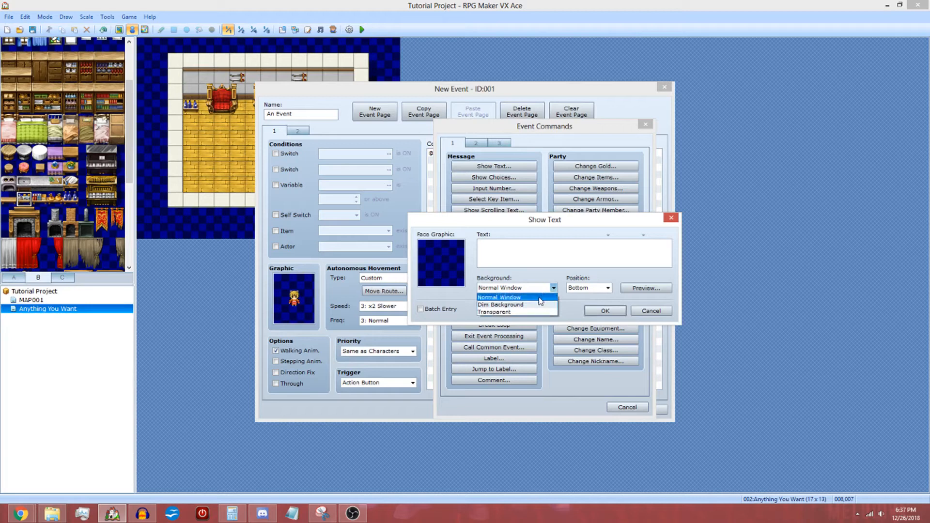
pyautogui.click(533, 307)
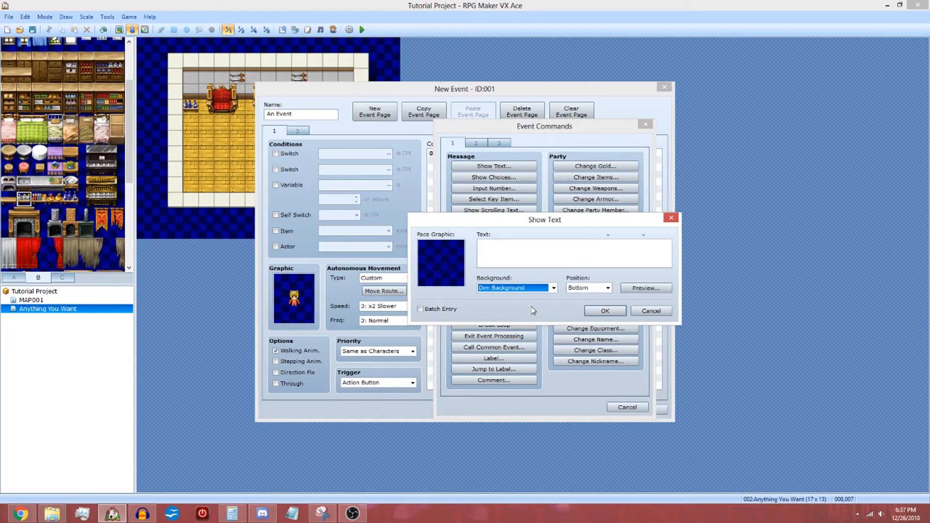
pyautogui.click(530, 288)
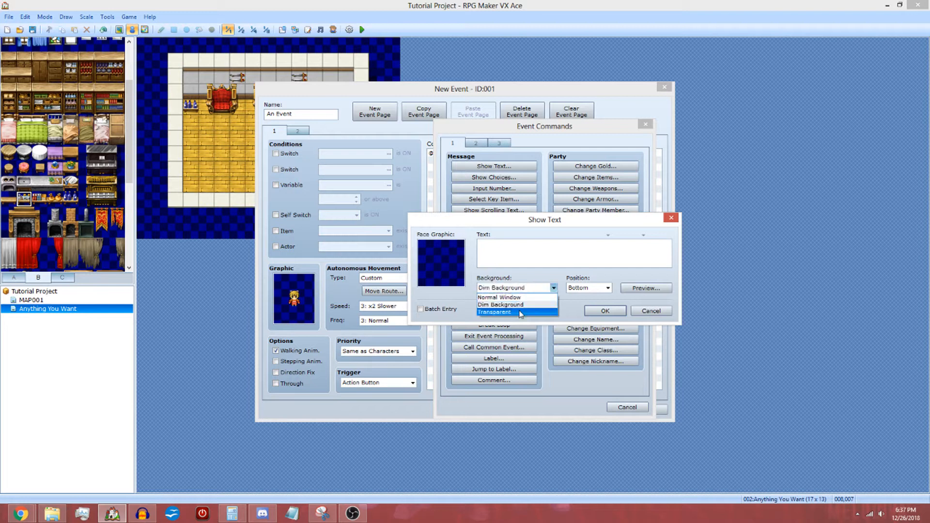
pyautogui.click(517, 313)
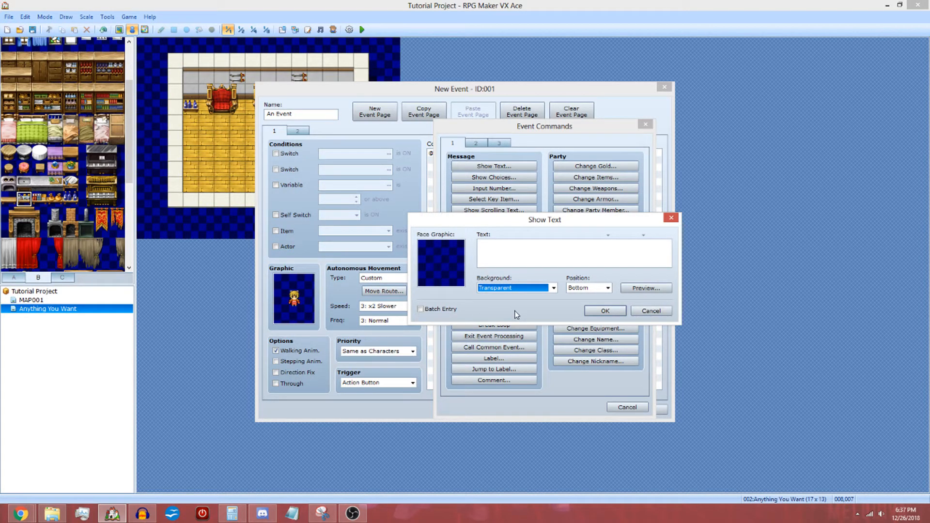
pyautogui.click(607, 288)
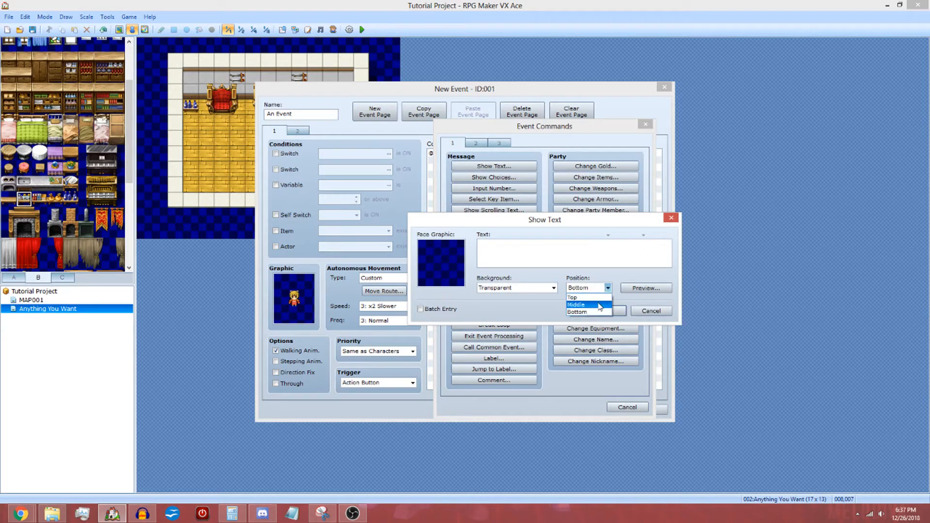
pyautogui.click(531, 288)
pyautogui.click(505, 289)
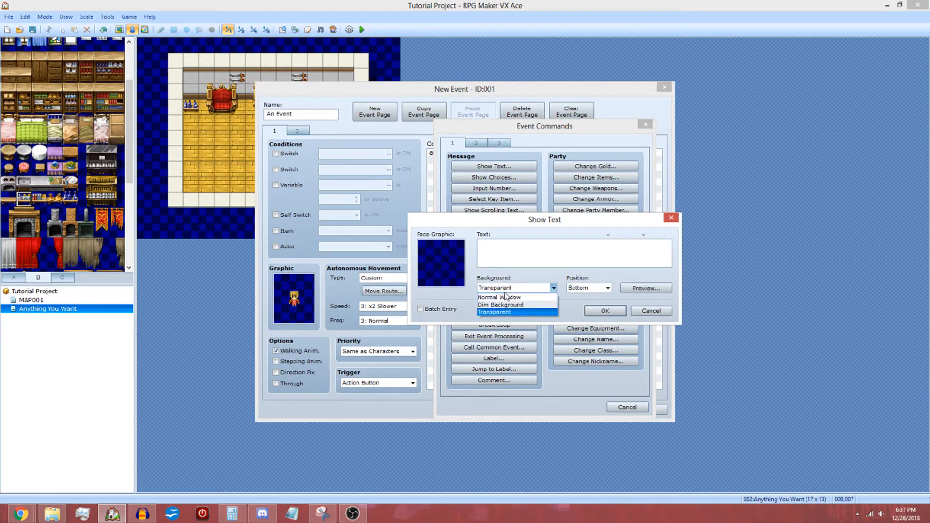
pyautogui.click(505, 297)
# Step: Write the message text "Hello, I'm Amy. Goodbye."
pyautogui.click(530, 256)
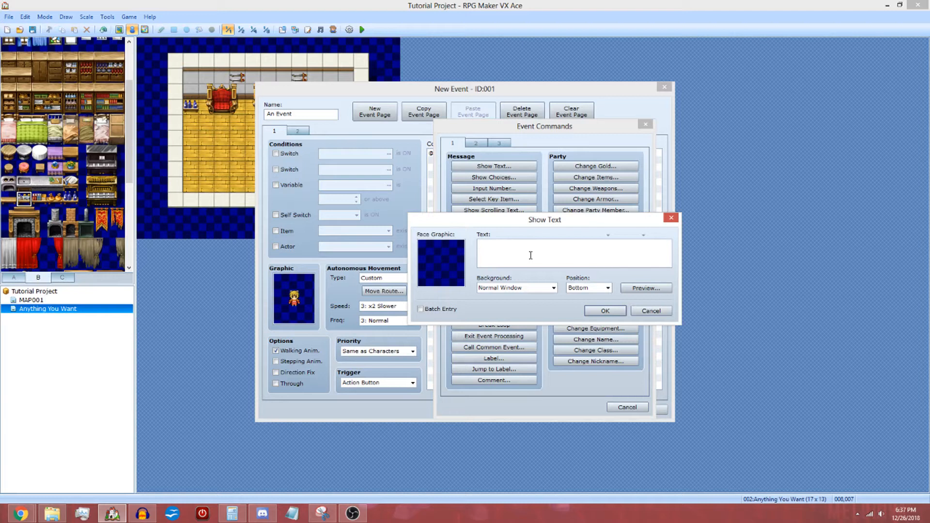
pyautogui.write("Hello, I'm amy")
pyautogui.press('BackSpace')
pyautogui.press('BackSpace')
pyautogui.press('BackSpace')
pyautogui.write('Amy.Goodbye')
pyautogui.press('BackSpace')
pyautogui.press('BackSpace')
pyautogui.press('BackSpace')
pyautogui.write('y')
pyautogui.press('BackSpace')
pyautogui.write('bye.')
# Step: Browse the face graphic sets and give the message the blonde face second in the upper row of Actor1
pyautogui.doubleClick(426, 257)
pyautogui.click(447, 193)
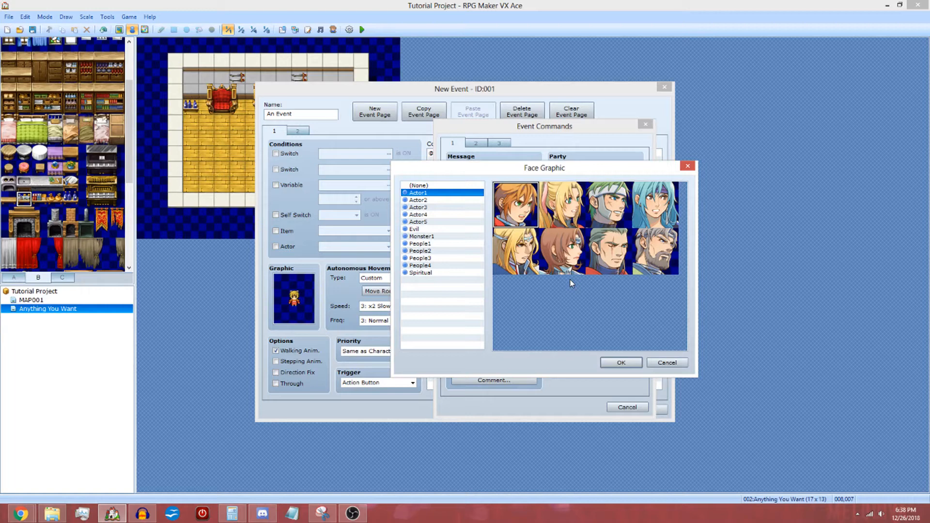
pyautogui.click(423, 200)
pyautogui.click(425, 214)
pyautogui.click(425, 221)
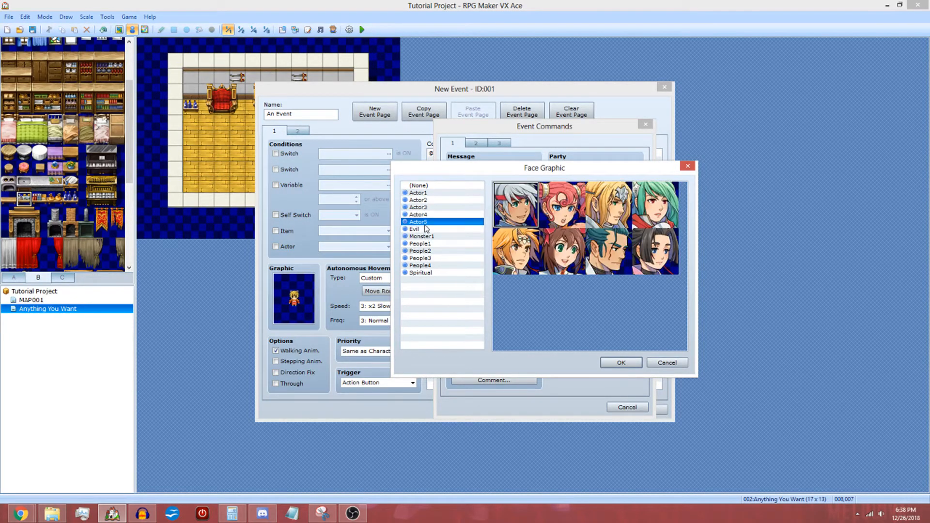
pyautogui.click(425, 229)
pyautogui.click(428, 237)
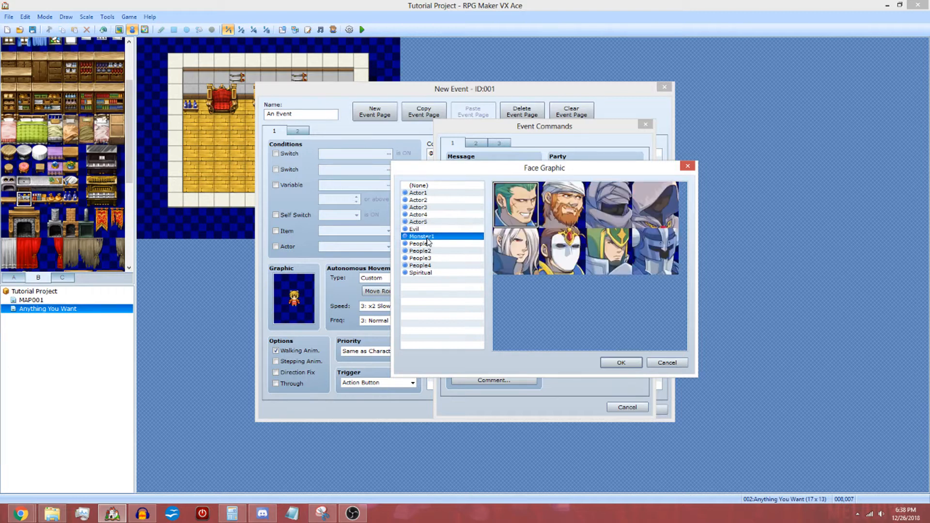
pyautogui.click(429, 251)
pyautogui.click(430, 258)
pyautogui.click(430, 266)
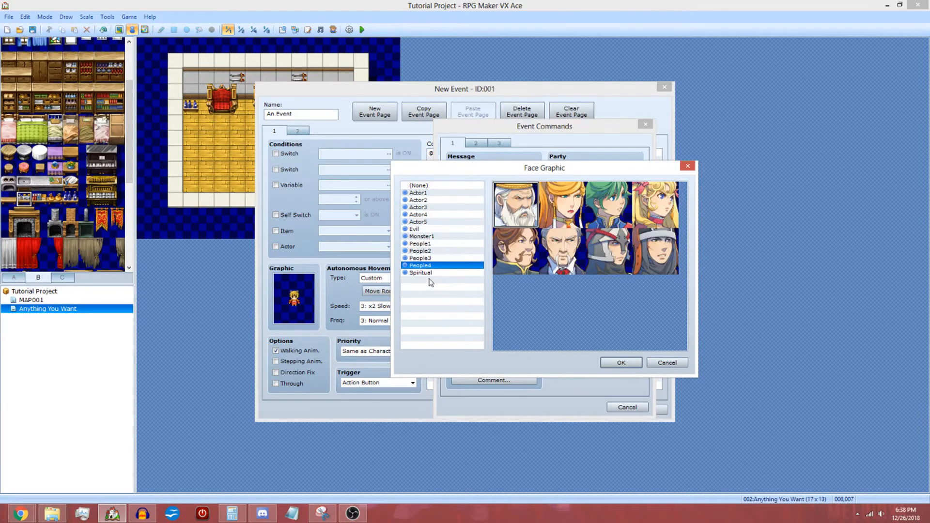
pyautogui.click(429, 273)
pyautogui.click(458, 193)
pyautogui.doubleClick(567, 209)
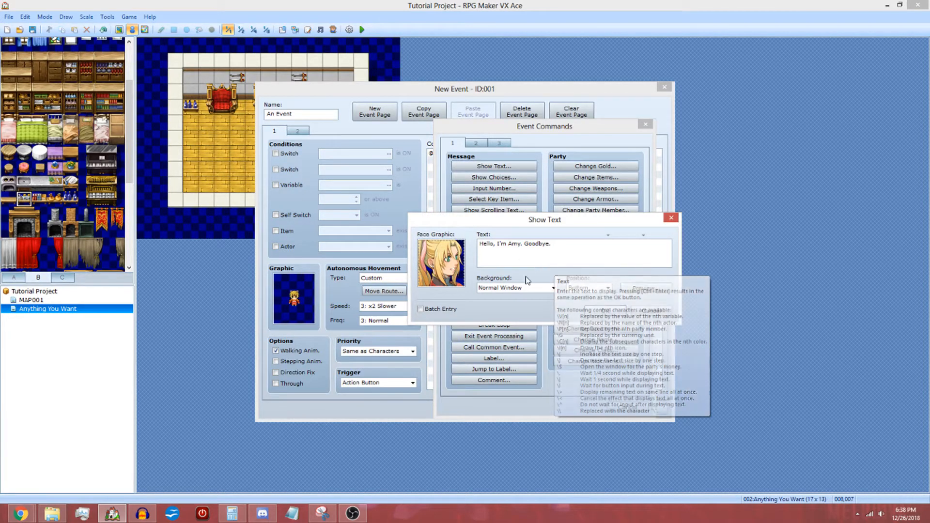
# Step: Recheck the face graphic selection without changing it, and add the finished message to the first page's contents
pyautogui.doubleClick(461, 260)
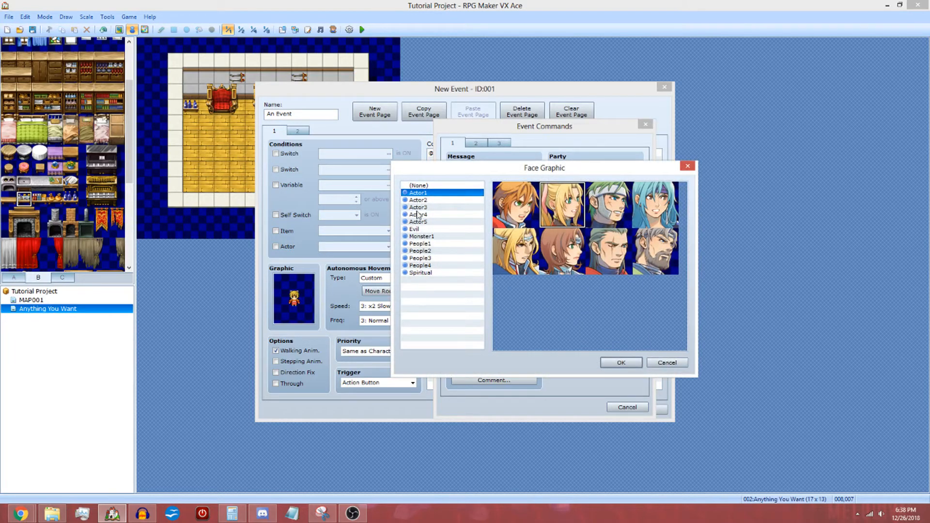
pyautogui.click(672, 361)
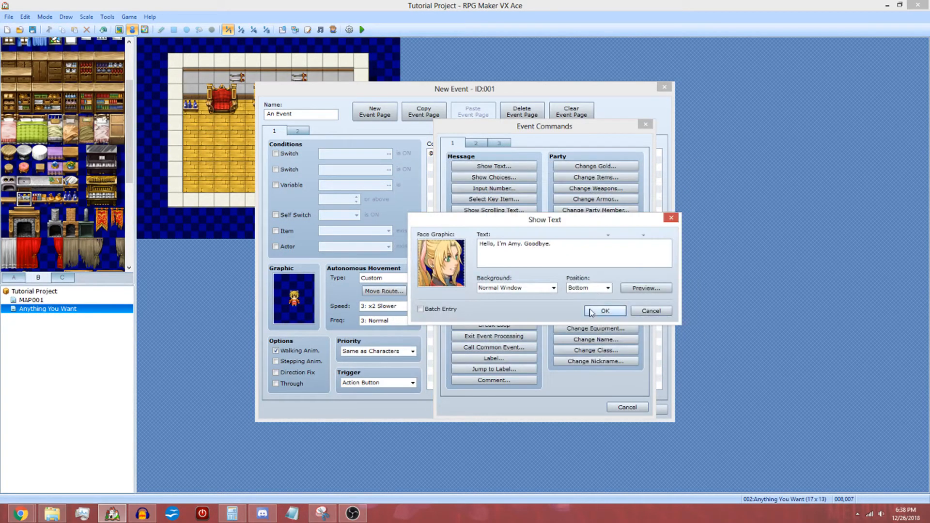
pyautogui.click(597, 311)
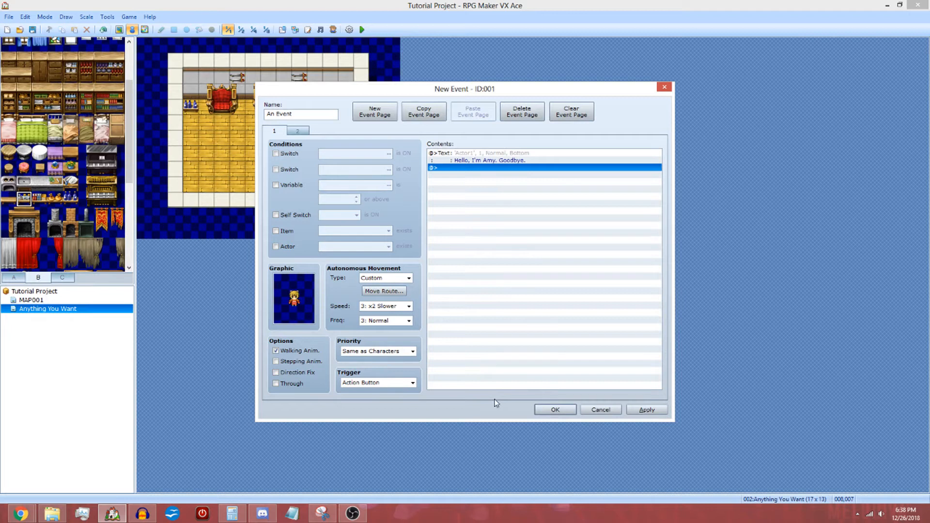
# Step: Add a Control Switches command after the message that turns the single switch 0001:Talked to Amy ON
pyautogui.doubleClick(474, 168)
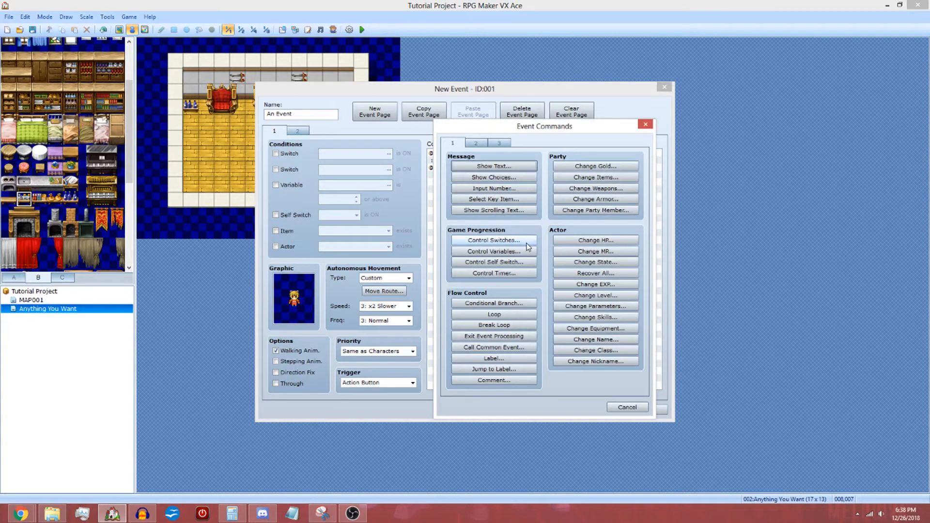
pyautogui.click(522, 241)
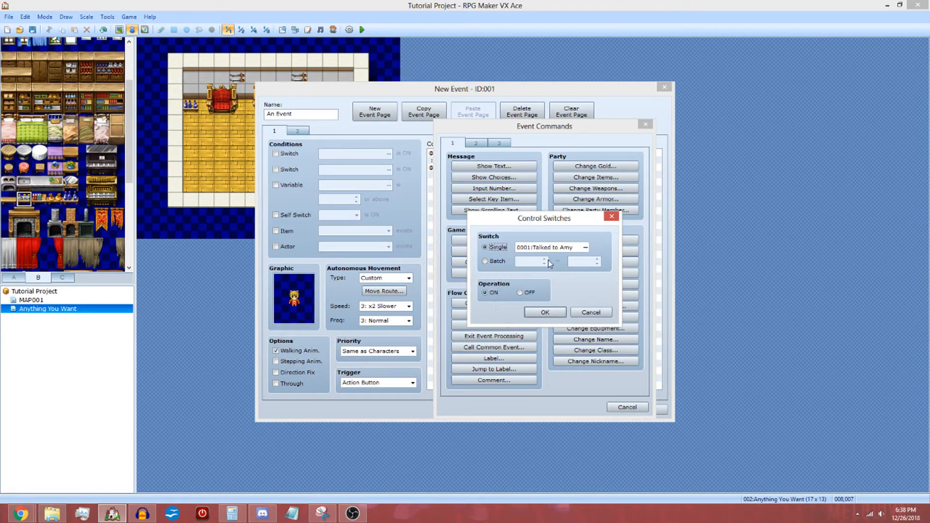
pyautogui.click(550, 311)
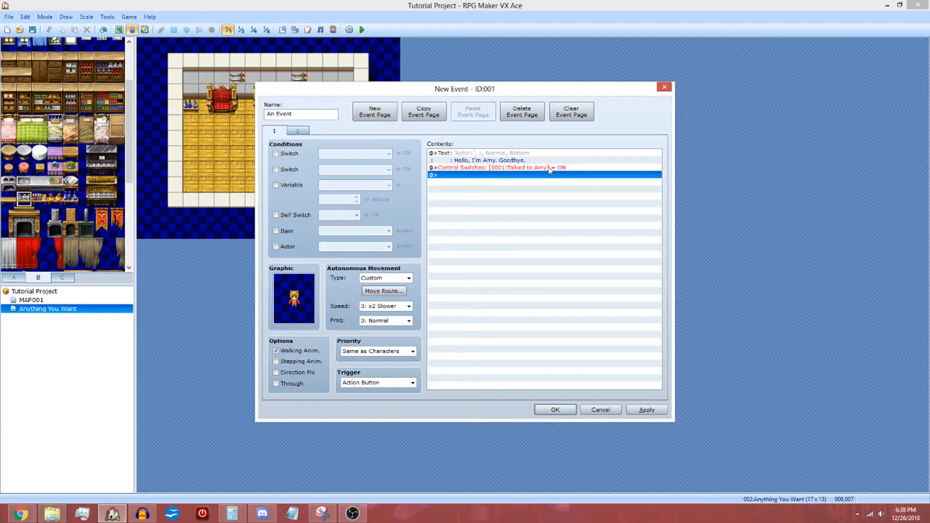
# Step: Check the second event page's Talked to Amy switch condition, and save the new event to the map
pyautogui.click(543, 167)
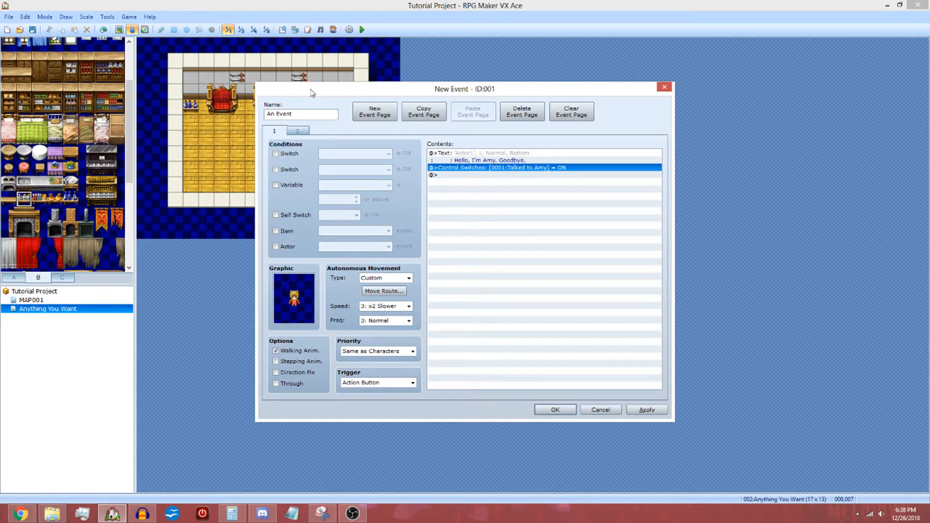
pyautogui.click(305, 132)
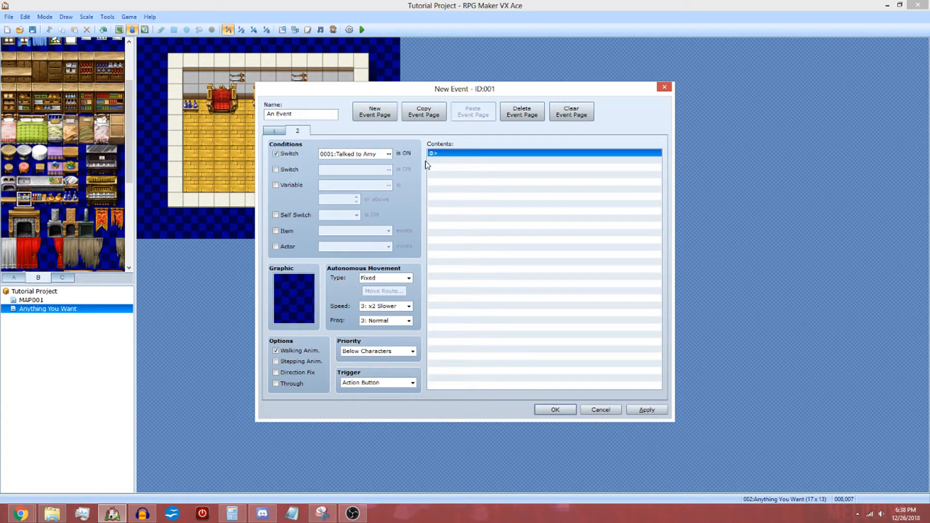
pyautogui.click(556, 411)
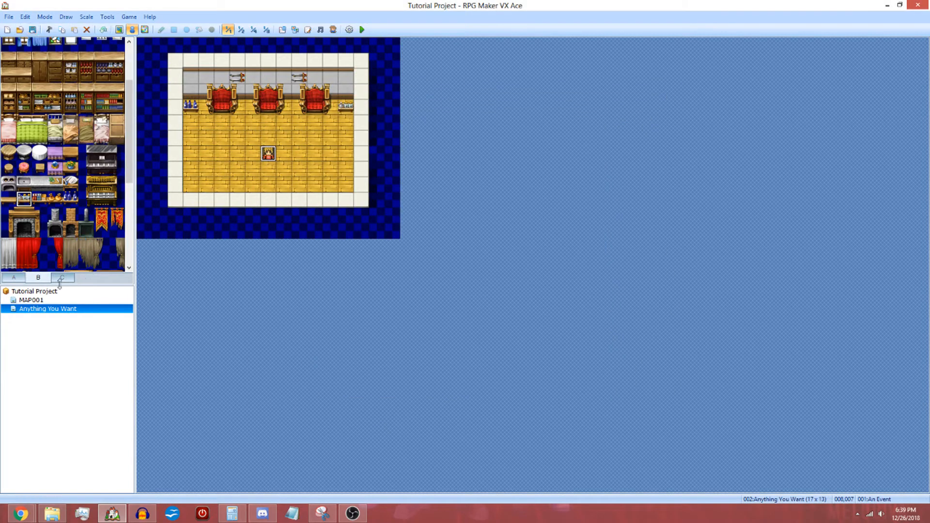
# Step: On MAP001, quick-create a treasure chest event at tile 010,009 near the sand area's lower-right corner, containing the item 001:Potion
pyautogui.click(47, 300)
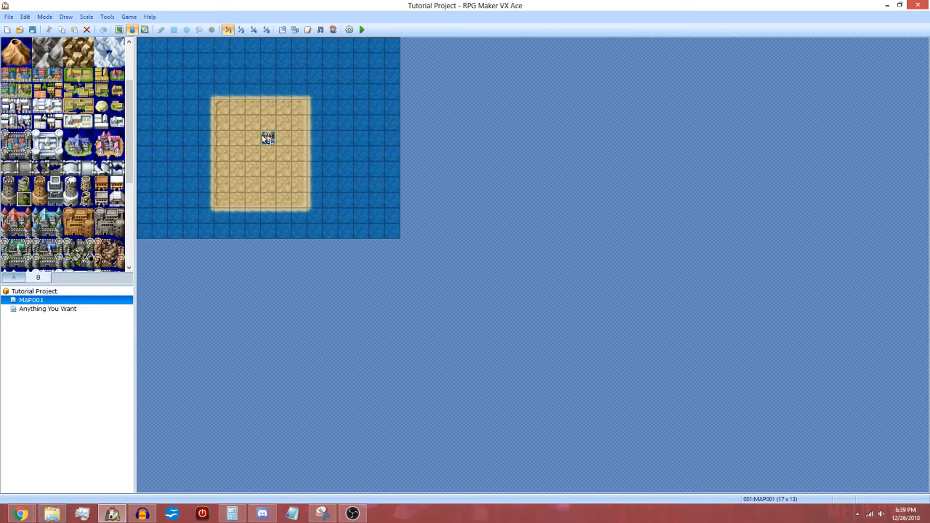
pyautogui.rightClick(300, 184)
pyautogui.moveTo(340, 261)
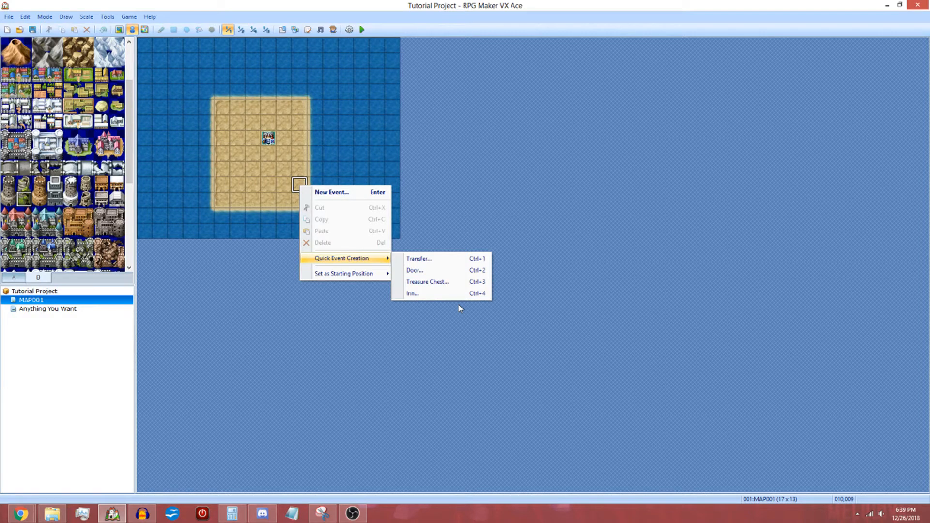
pyautogui.click(458, 282)
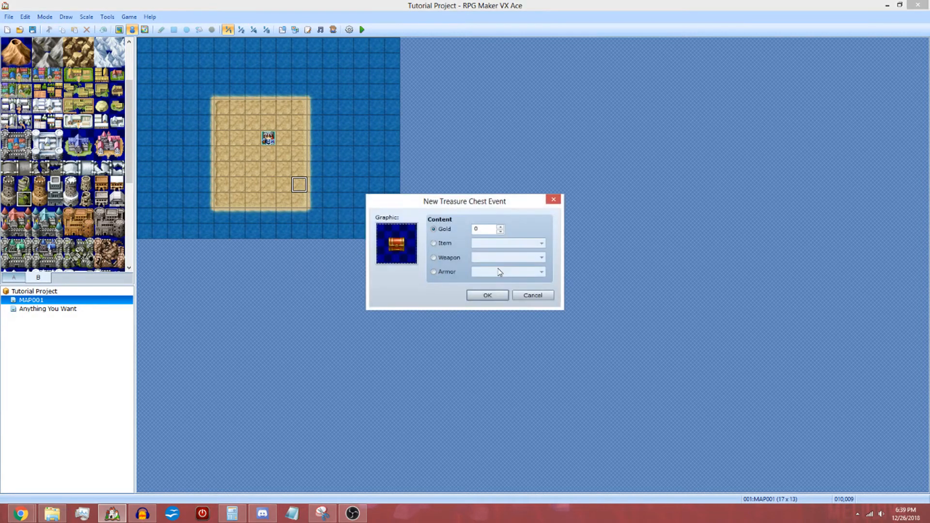
pyautogui.click(500, 227)
pyautogui.click(502, 227)
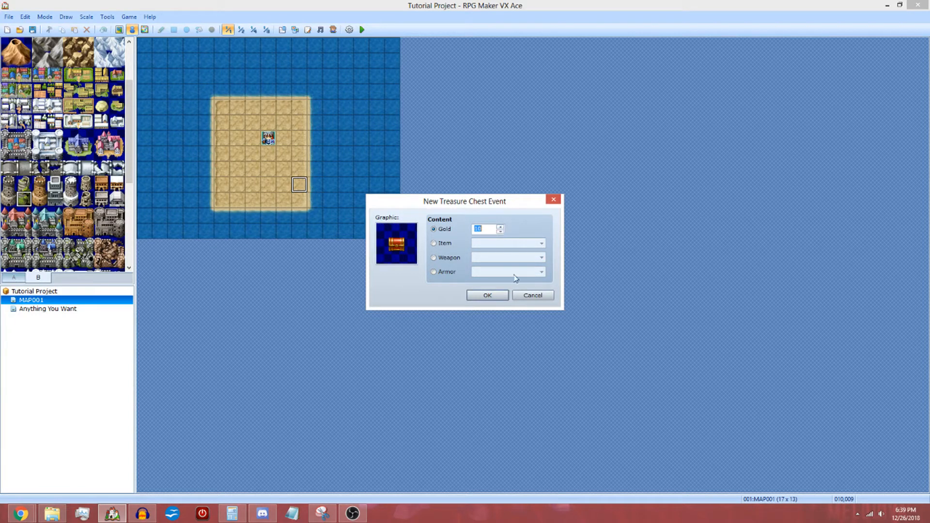
pyautogui.click(446, 243)
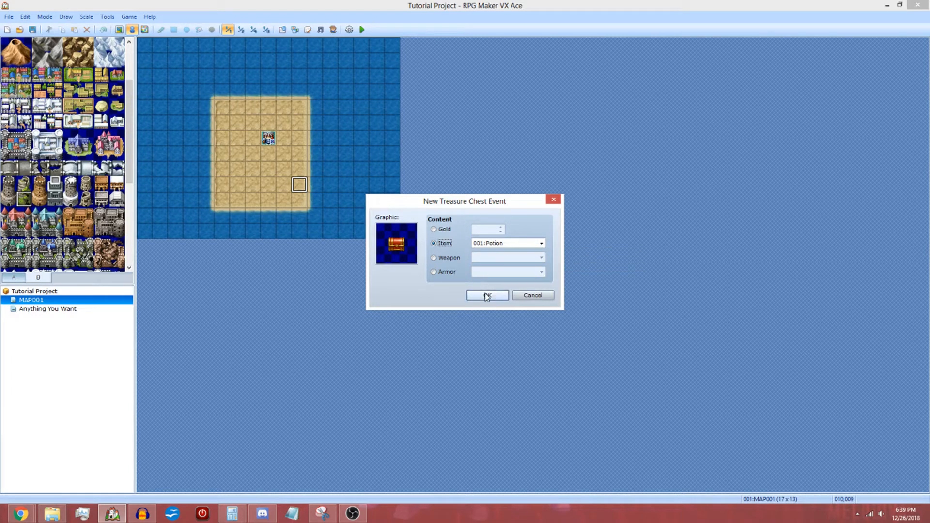
pyautogui.click(517, 247)
pyautogui.click(515, 245)
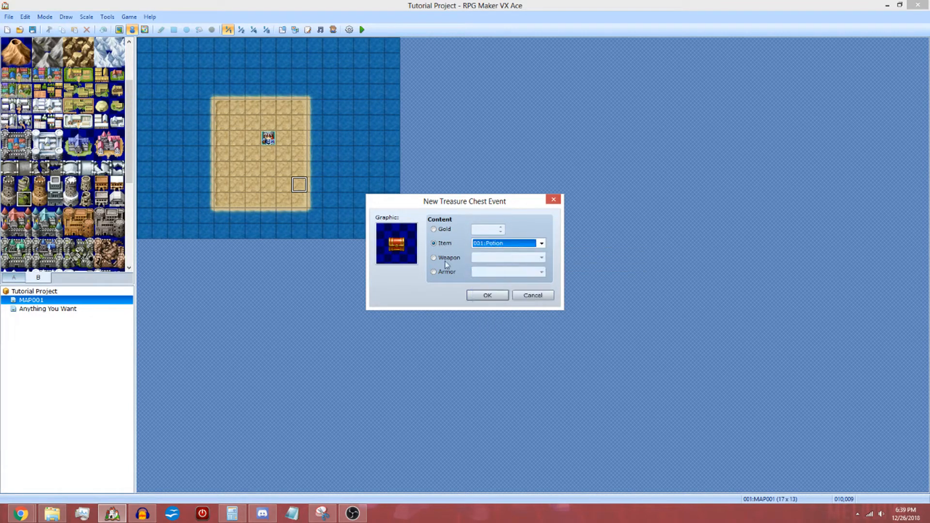
pyautogui.click(486, 297)
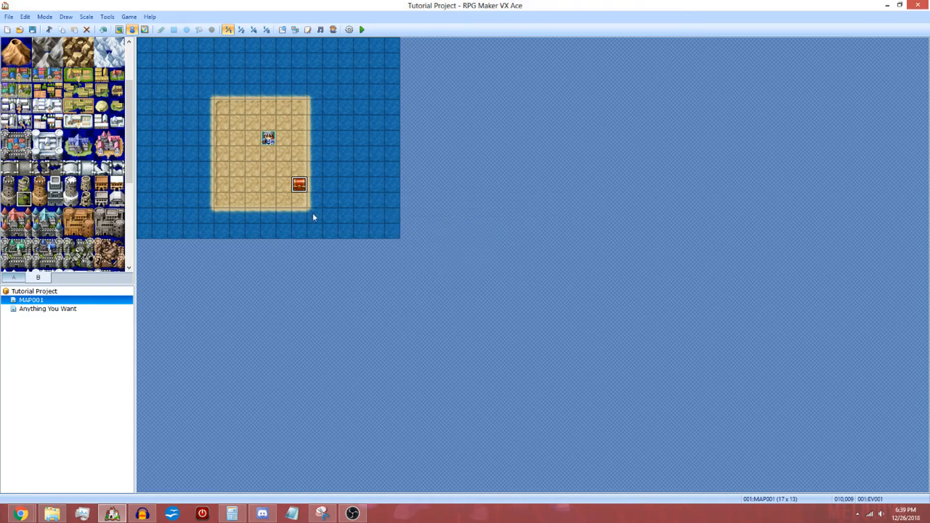
# Step: Open the treasure chest event for editing and look over the event commands that can be inserted
pyautogui.doubleClick(299, 185)
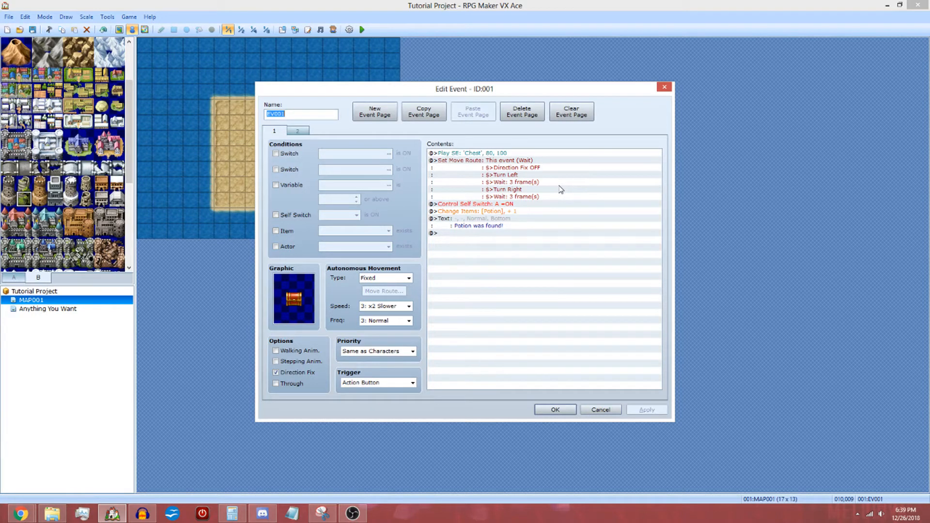
pyautogui.click(525, 154)
pyautogui.press('Insert')
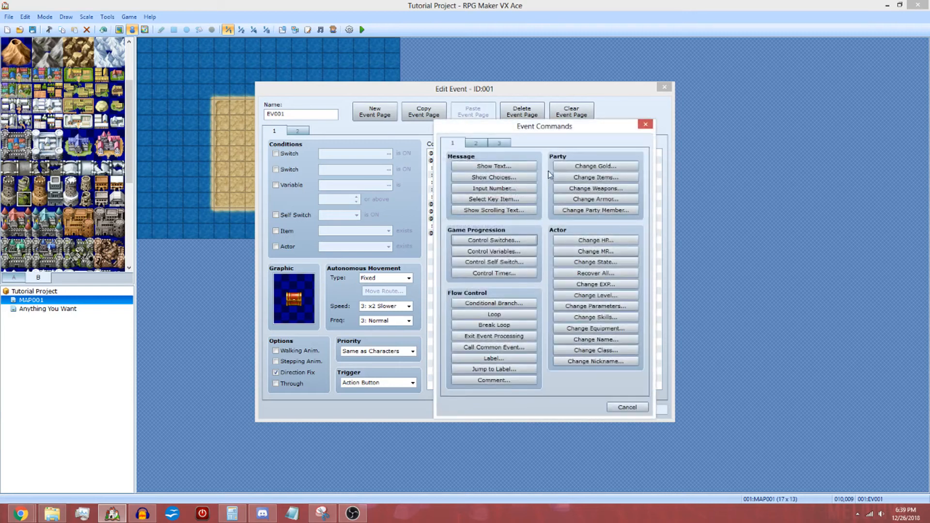
pyautogui.click(627, 407)
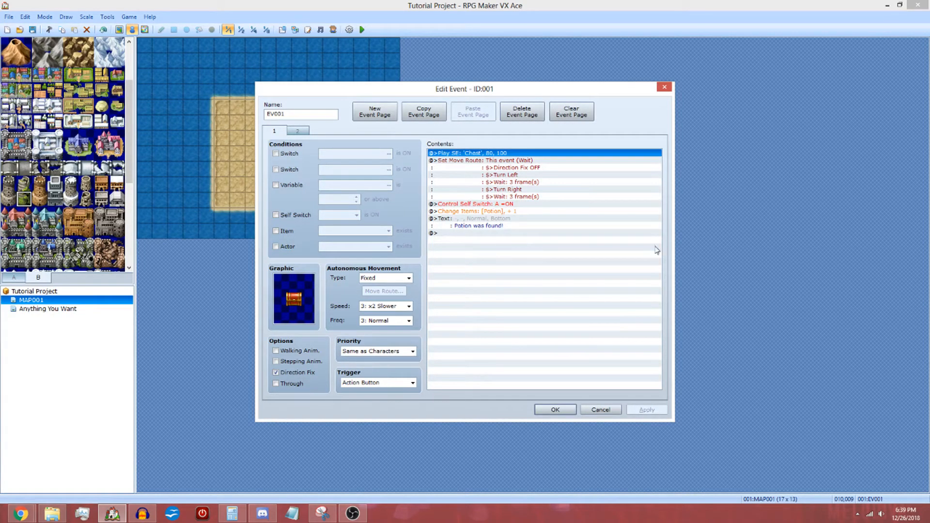
pyautogui.doubleClick(520, 152)
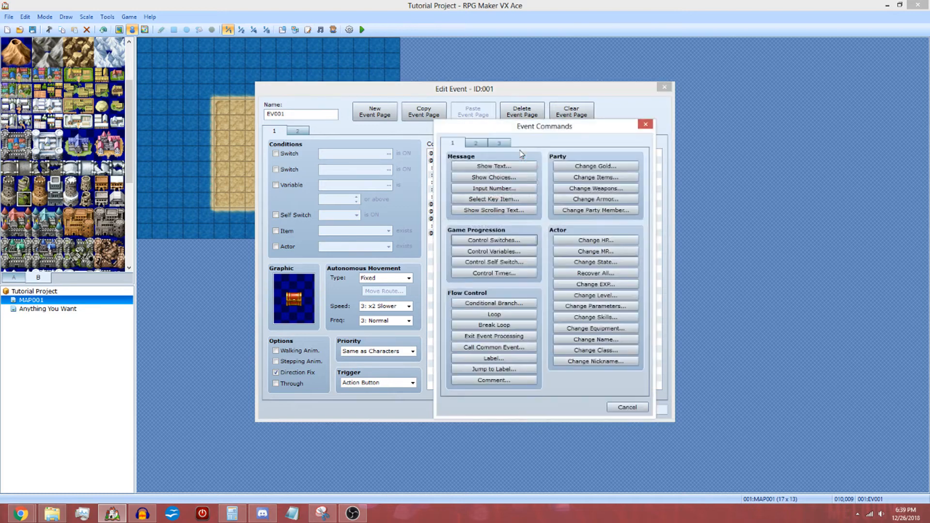
pyautogui.click(640, 409)
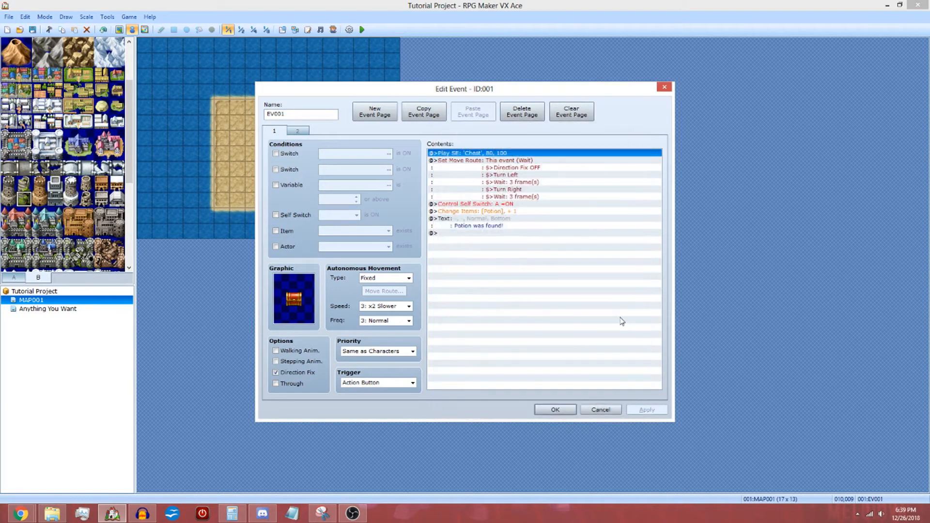
# Step: Preview the Chest sound effect in the chest's Play SE command and examine the movements in its Set Move Route command
pyautogui.press('Return')
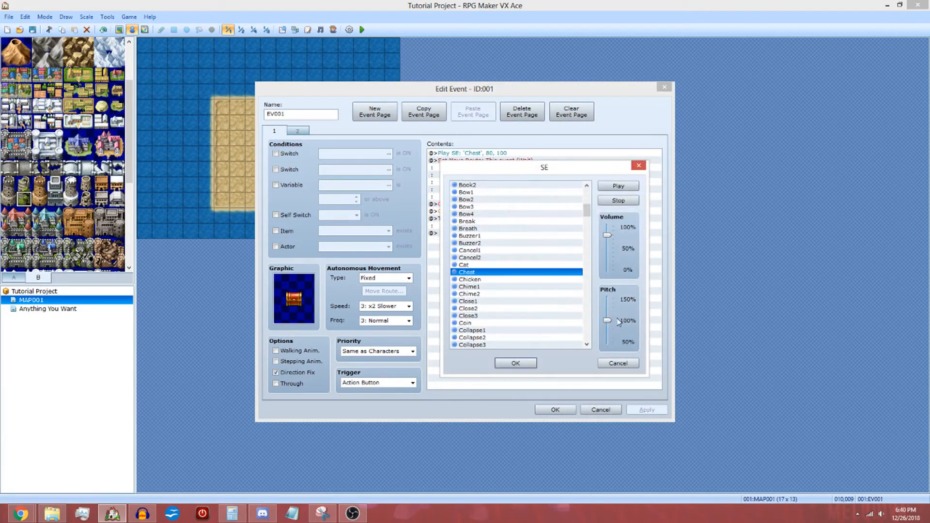
pyautogui.click(615, 187)
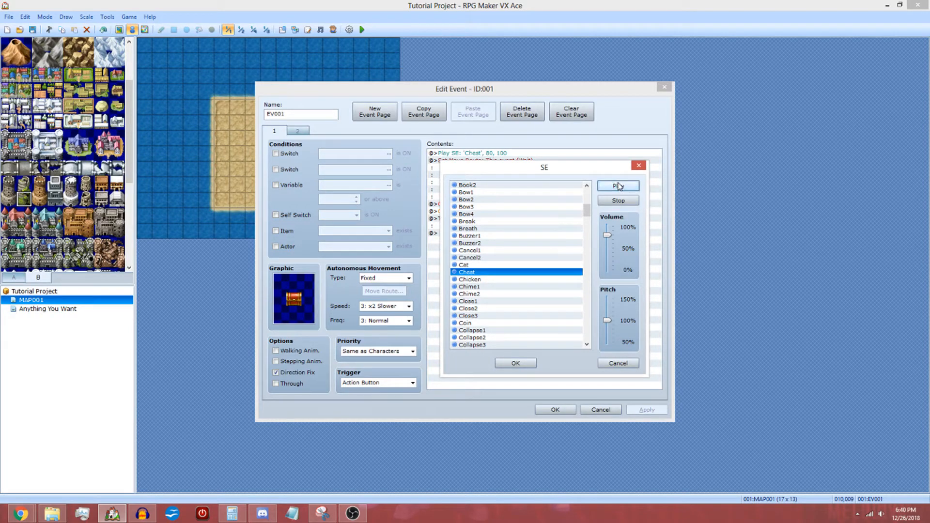
pyautogui.click(518, 364)
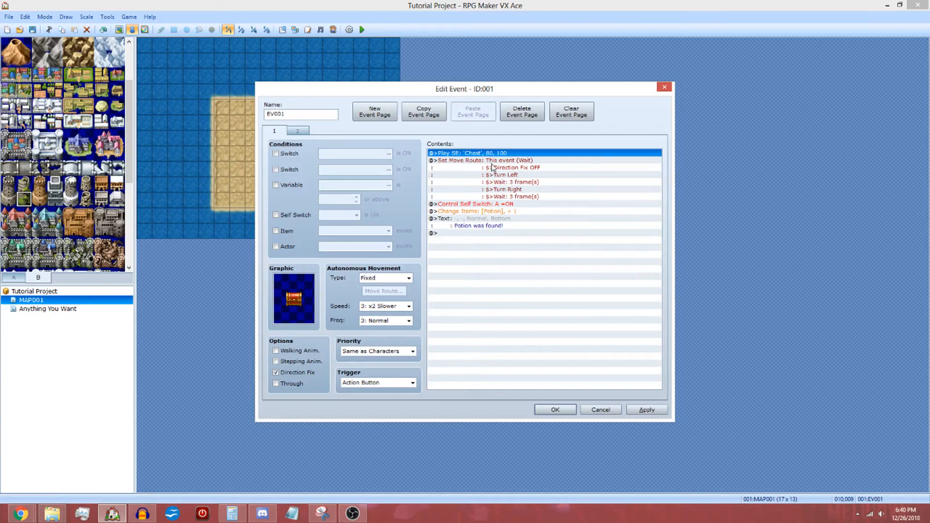
pyautogui.doubleClick(492, 167)
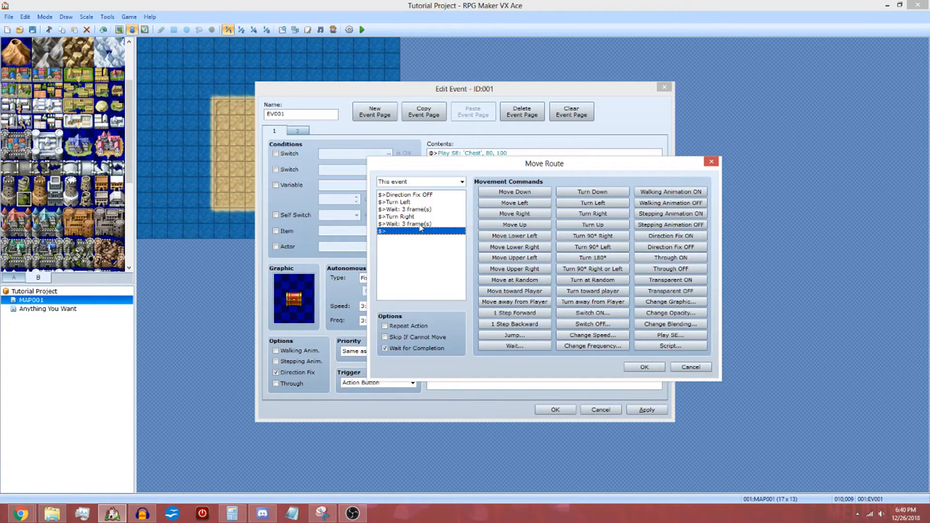
pyautogui.click(644, 367)
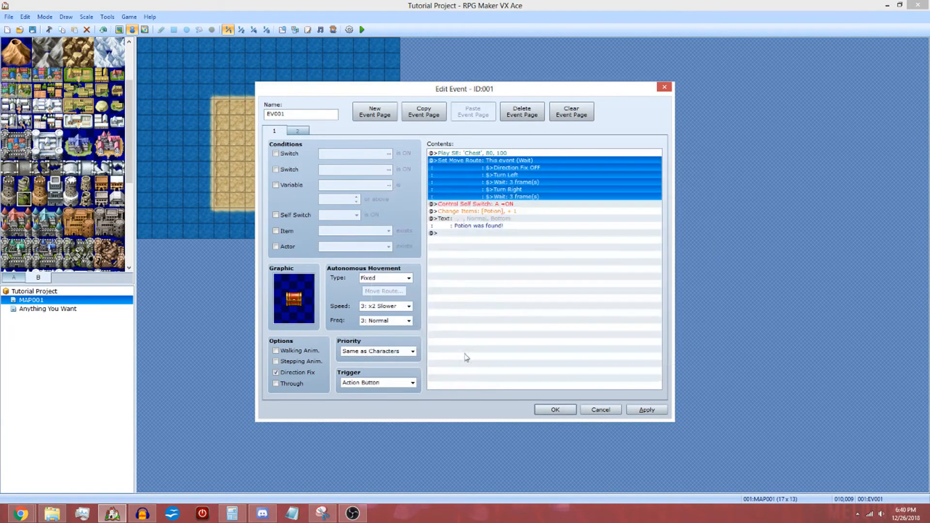
# Step: Inspect the chest event's graphic options, compare the !Chest sheet with People4, and keep the red chest from !Chest
pyautogui.doubleClick(299, 302)
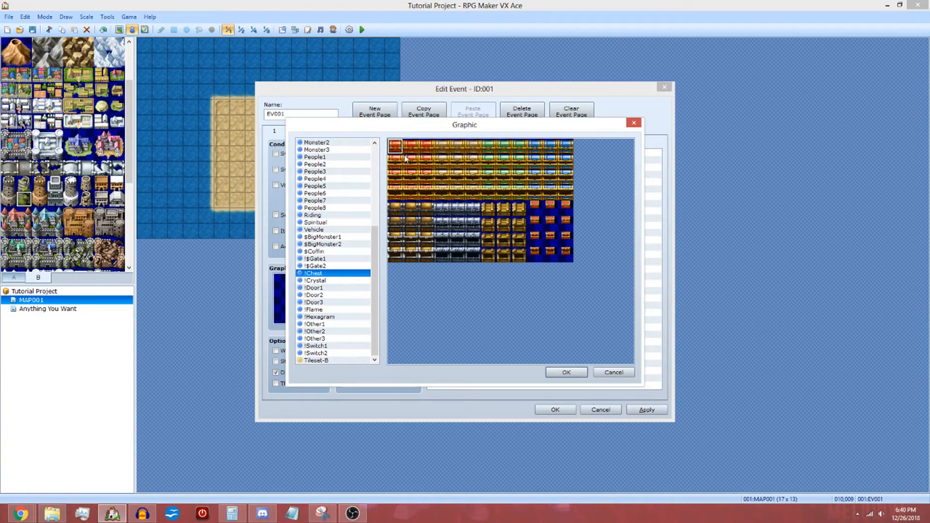
pyautogui.click(567, 372)
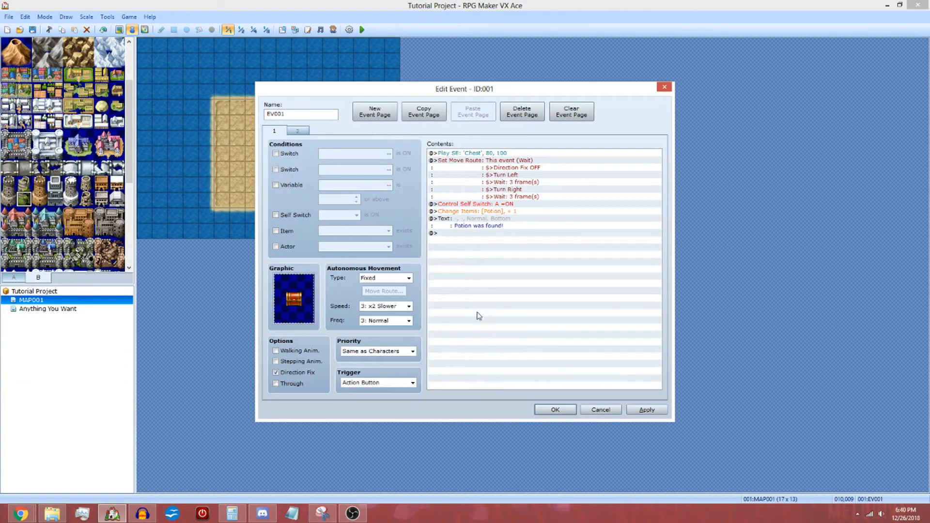
pyautogui.doubleClick(299, 294)
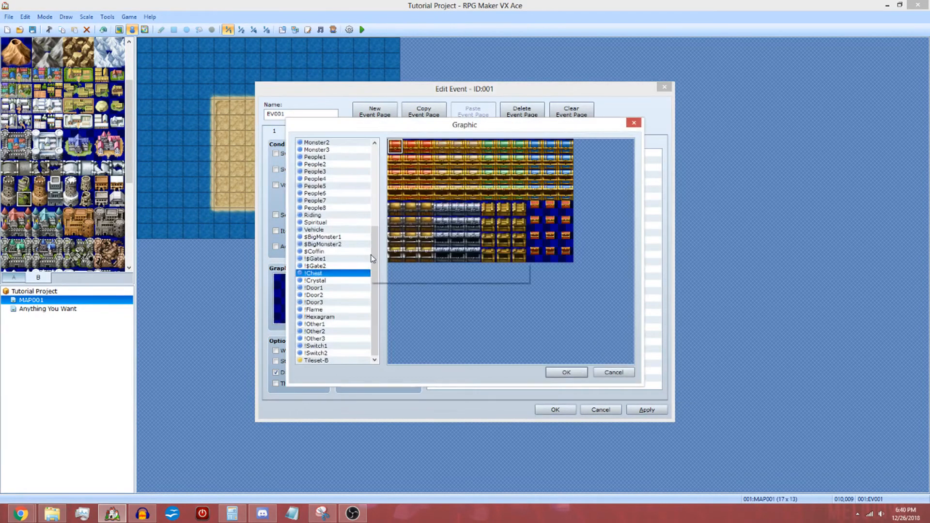
pyautogui.click(315, 179)
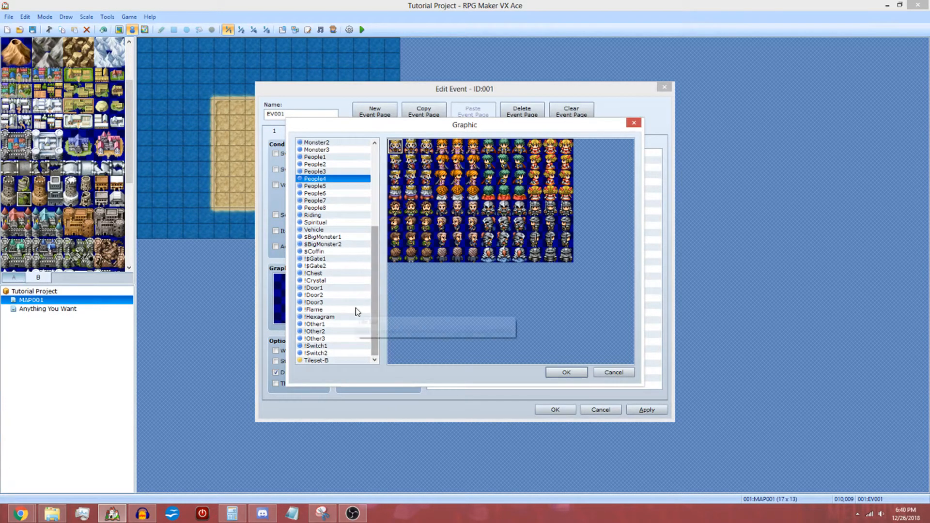
pyautogui.click(341, 273)
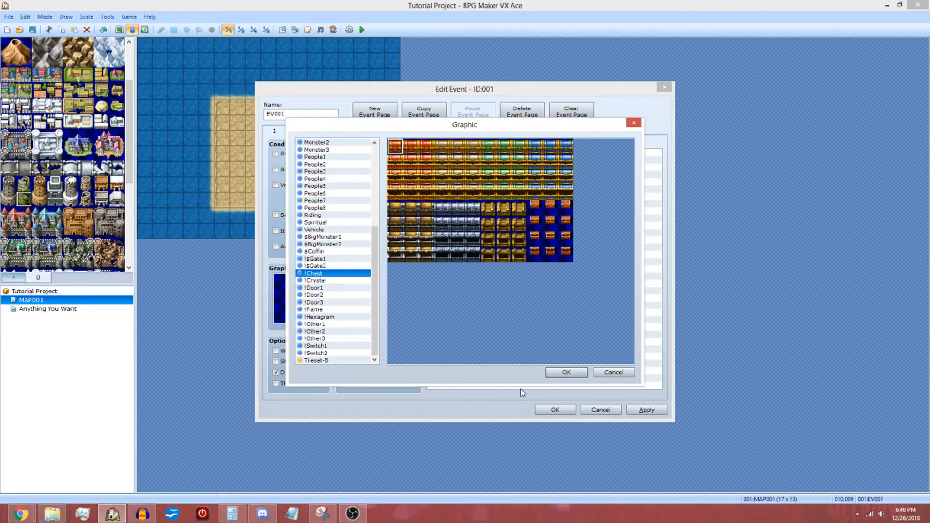
pyautogui.click(567, 372)
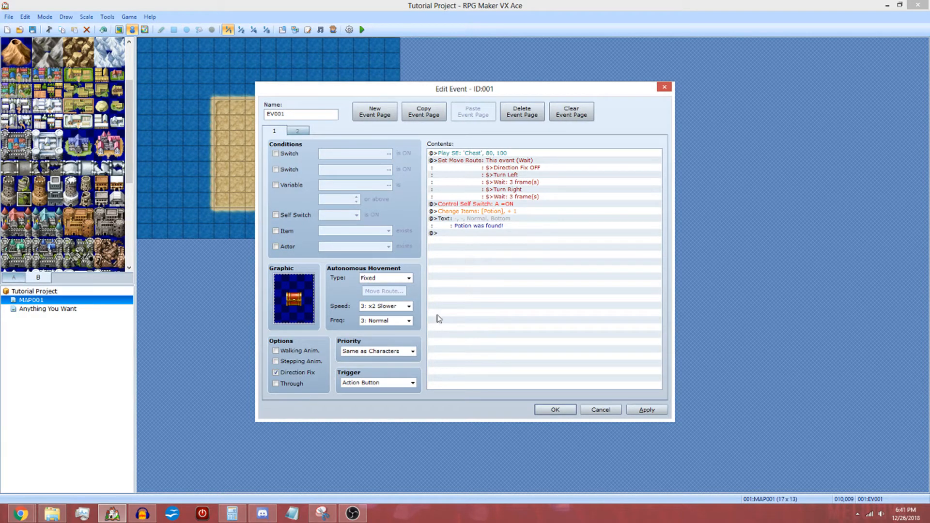
# Step: Change the chest's message text to "Potion was found! Hooray!!!"
pyautogui.click(506, 224)
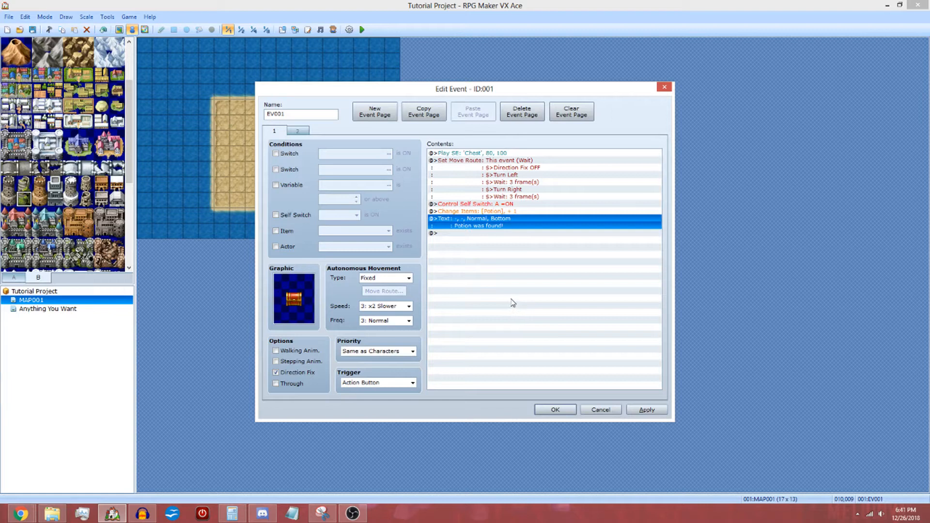
pyautogui.press('Return')
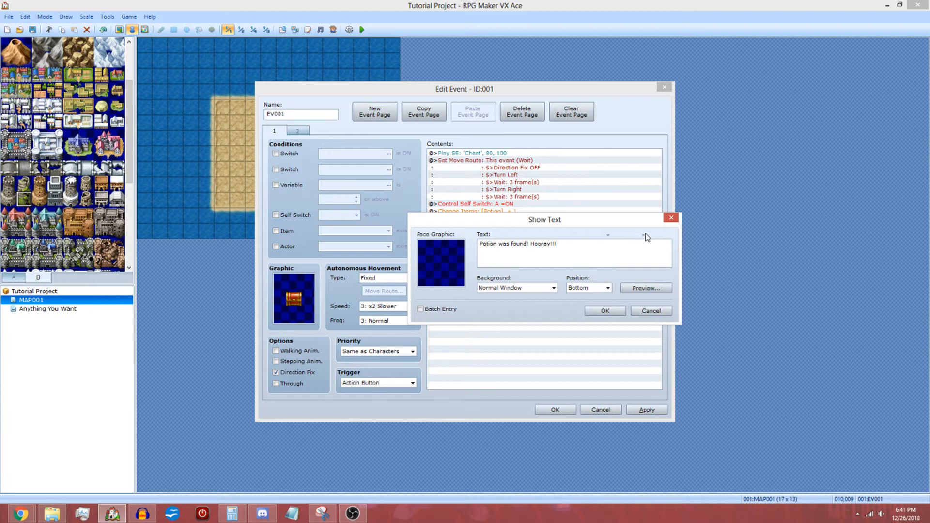
pyautogui.moveTo(645, 238)
pyautogui.click(612, 314)
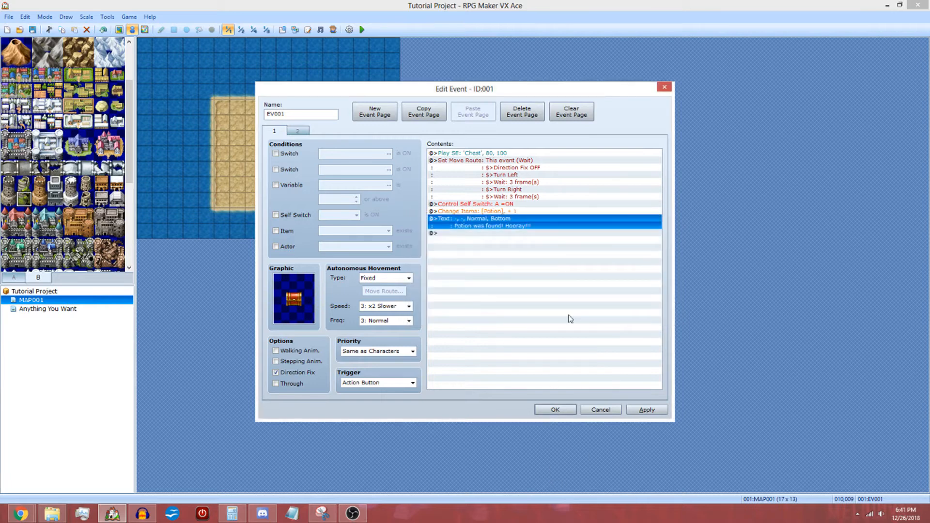
# Step: Examine the chest's Change Items command and its item choices, keeping Potion with an increase of 1
pyautogui.doubleClick(539, 212)
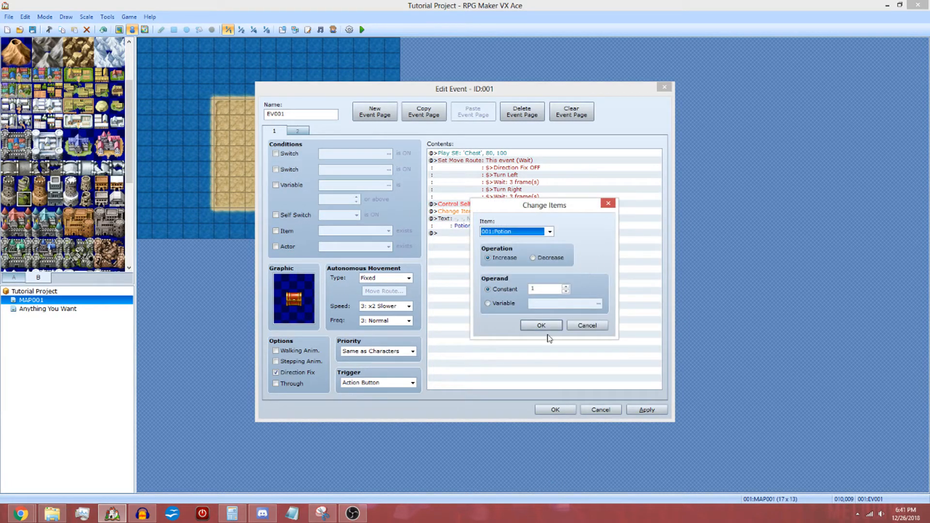
pyautogui.click(549, 233)
pyautogui.click(549, 234)
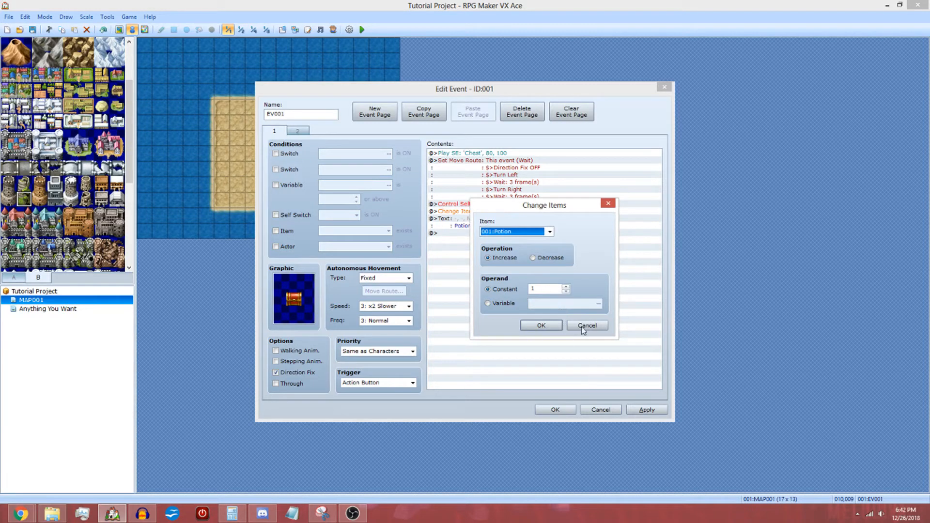
pyautogui.click(558, 323)
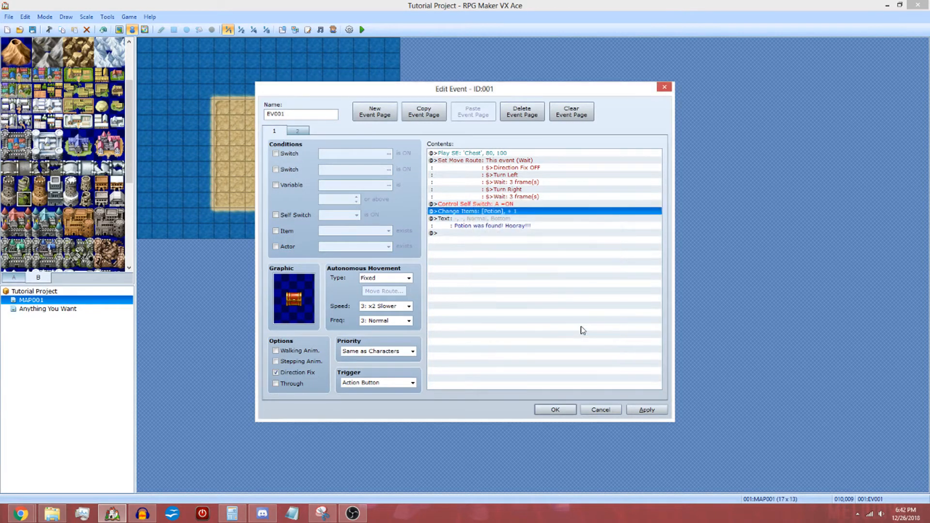
# Step: Examine the chest's Control Self Switch command and its second page's condition, keeping Self Switch A, and save the event
pyautogui.click(524, 204)
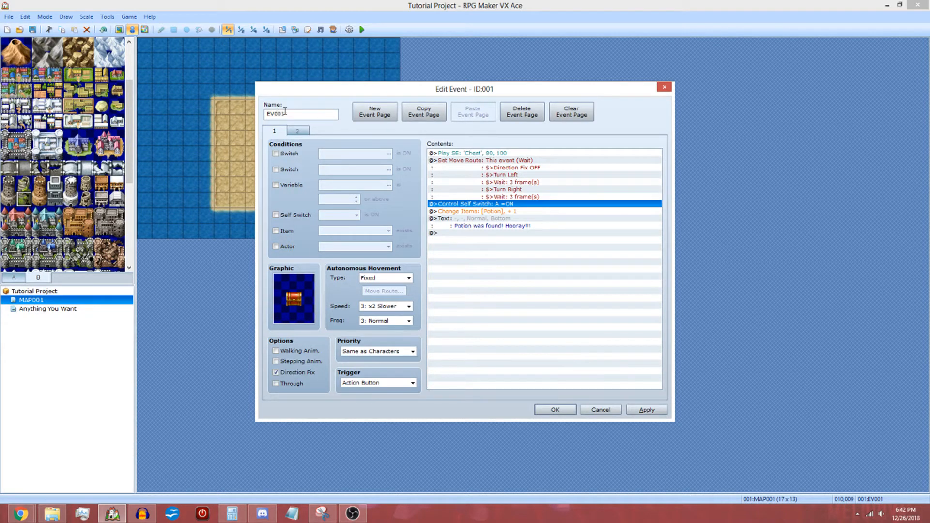
pyautogui.click(299, 130)
pyautogui.click(356, 215)
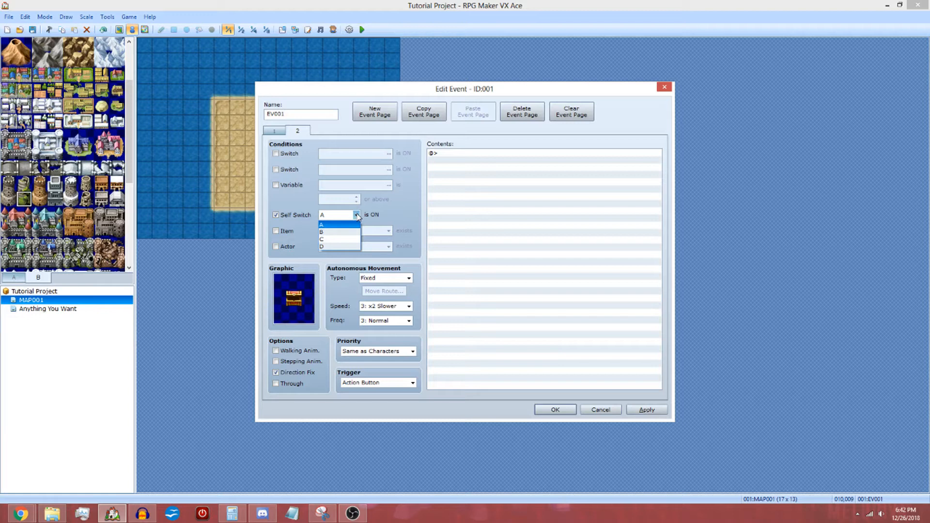
pyautogui.click(354, 216)
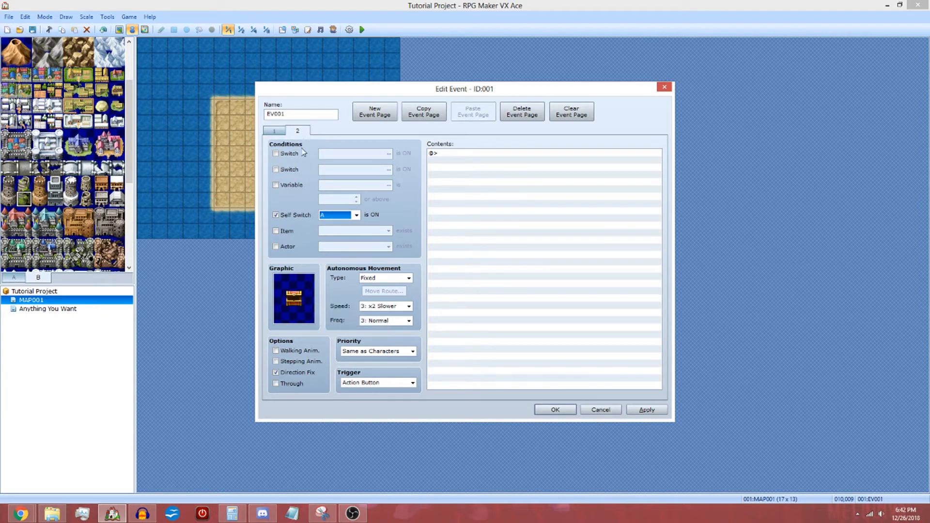
pyautogui.click(555, 410)
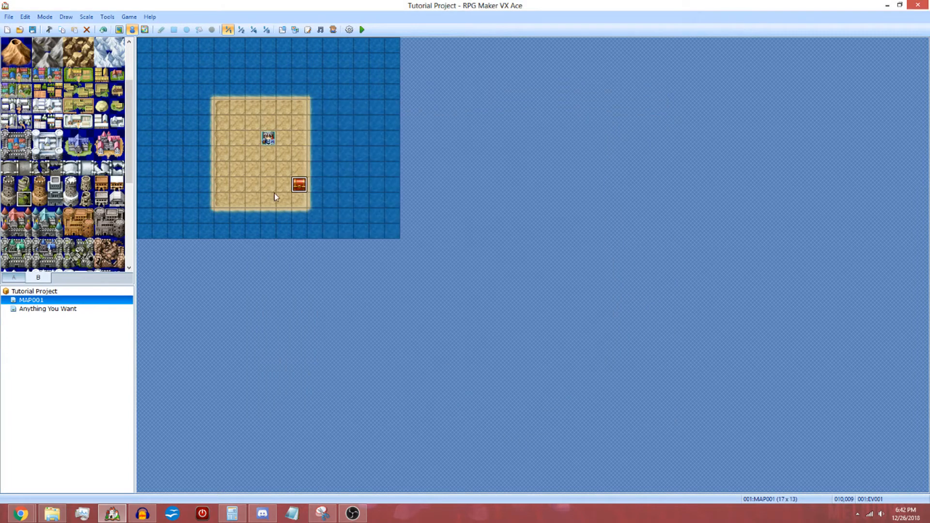
# Step: Quick-create a transfer event two tiles above the chest, leading to Anything You Want (003,007) with direction Right
pyautogui.rightClick(302, 153)
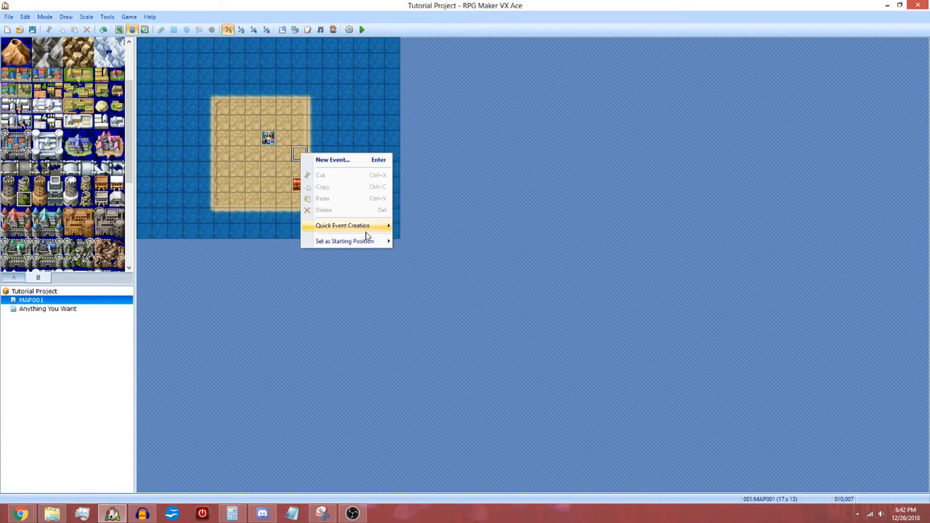
pyautogui.moveTo(376, 226)
pyautogui.click(417, 228)
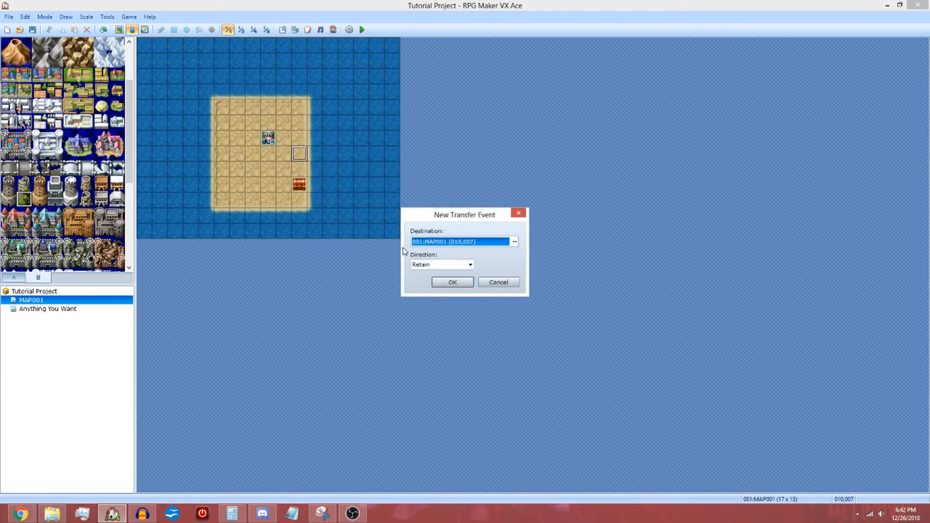
pyautogui.click(514, 241)
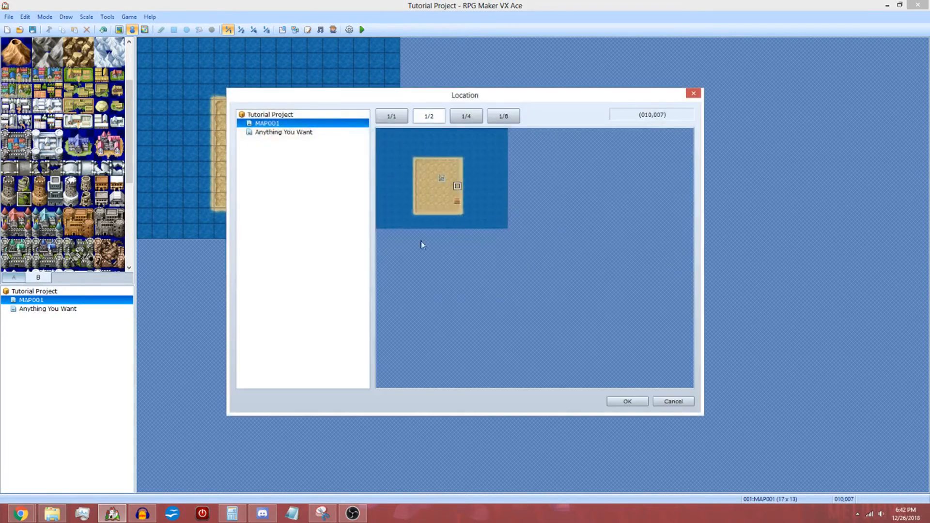
pyautogui.click(284, 132)
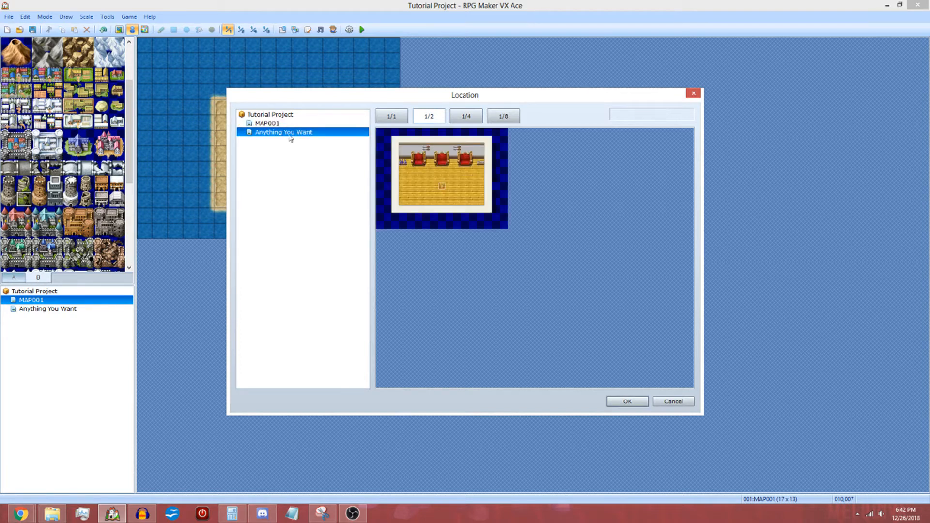
pyautogui.click(404, 179)
pyautogui.click(401, 187)
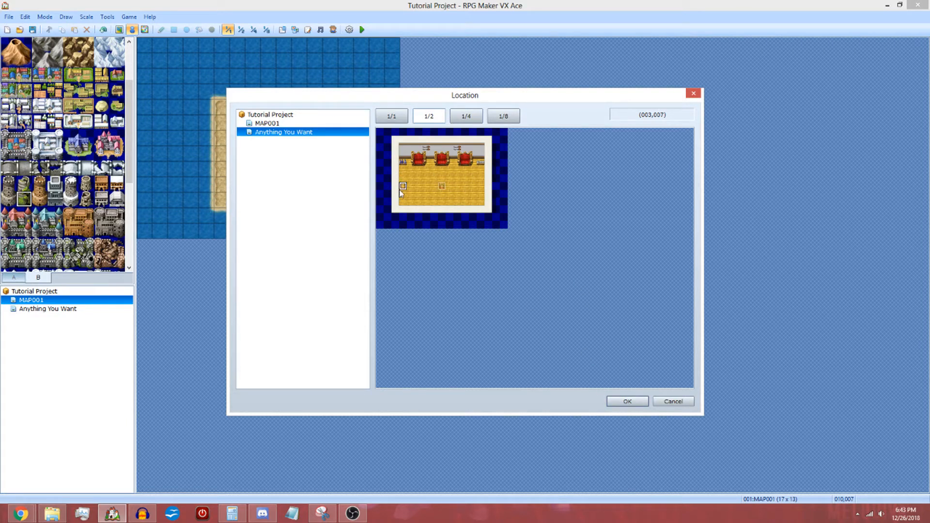
pyautogui.click(626, 402)
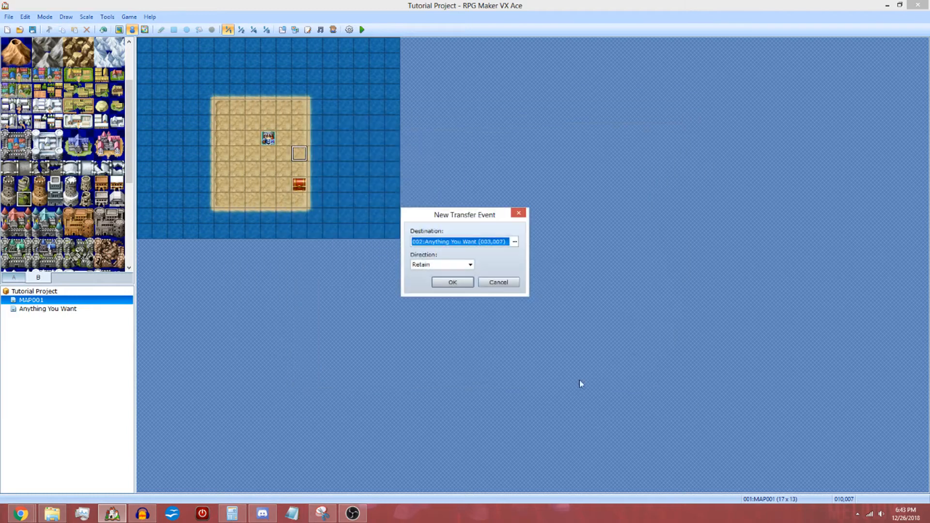
pyautogui.click(470, 265)
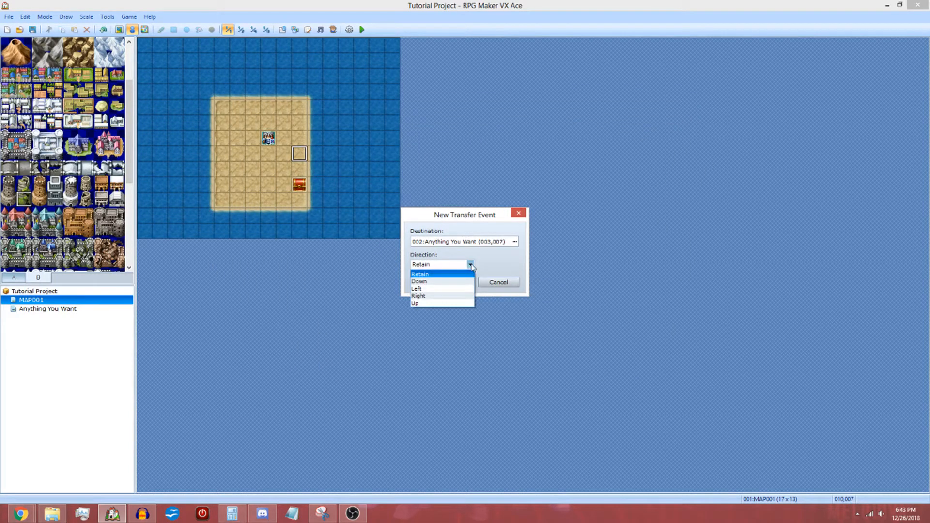
pyautogui.click(466, 296)
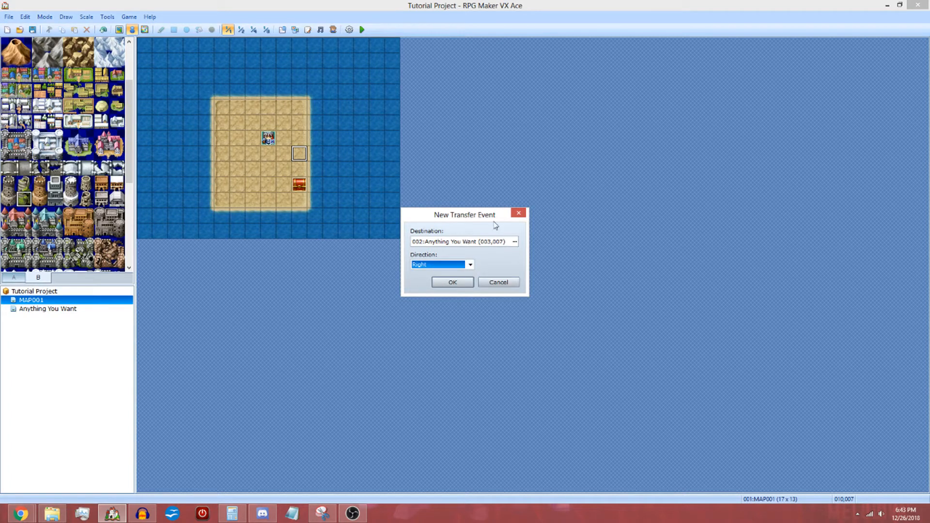
pyautogui.click(438, 284)
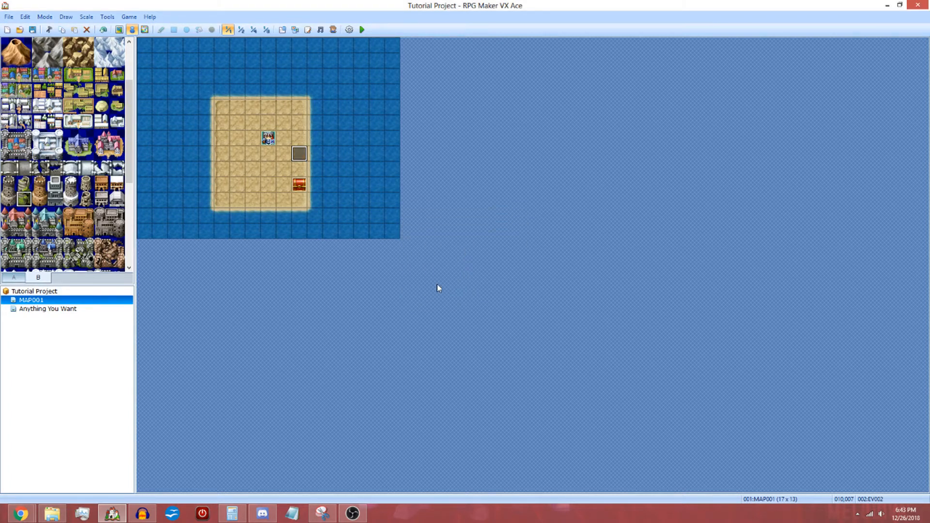
# Step: Extend the island's north edge with a six-tile row of Dirt Field and paint a green tile under the transfer event
pyautogui.click(13, 277)
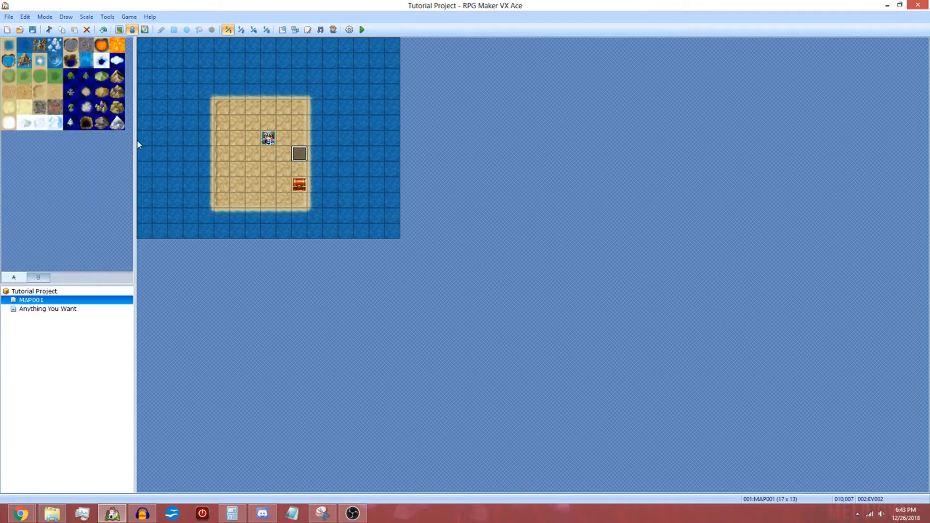
pyautogui.click(40, 62)
pyautogui.click(28, 92)
pyautogui.click(54, 92)
pyautogui.click(118, 29)
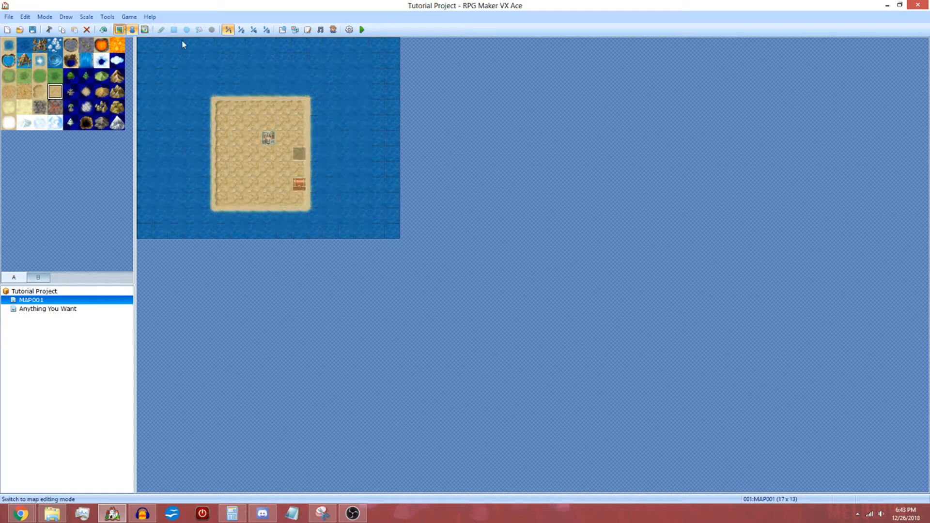
pyautogui.click(221, 89)
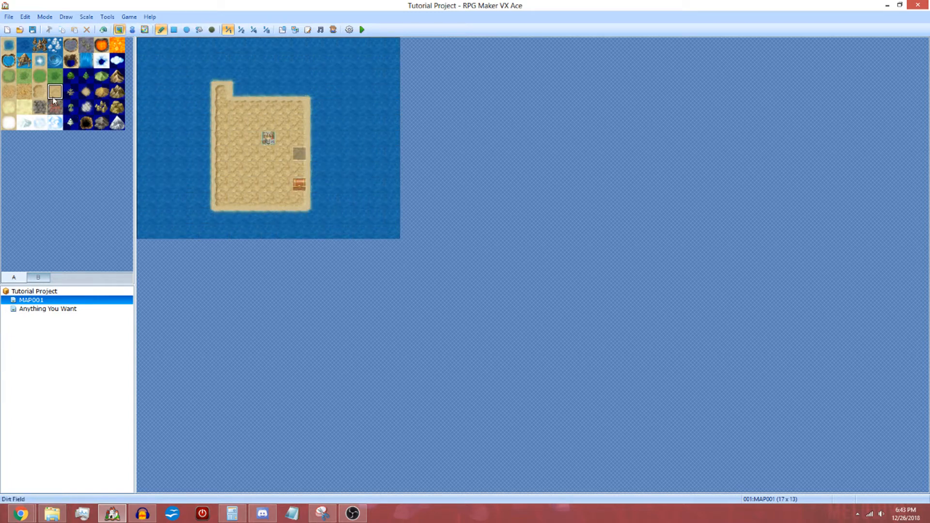
pyautogui.moveTo(222, 92); pyautogui.dragTo(299, 92)
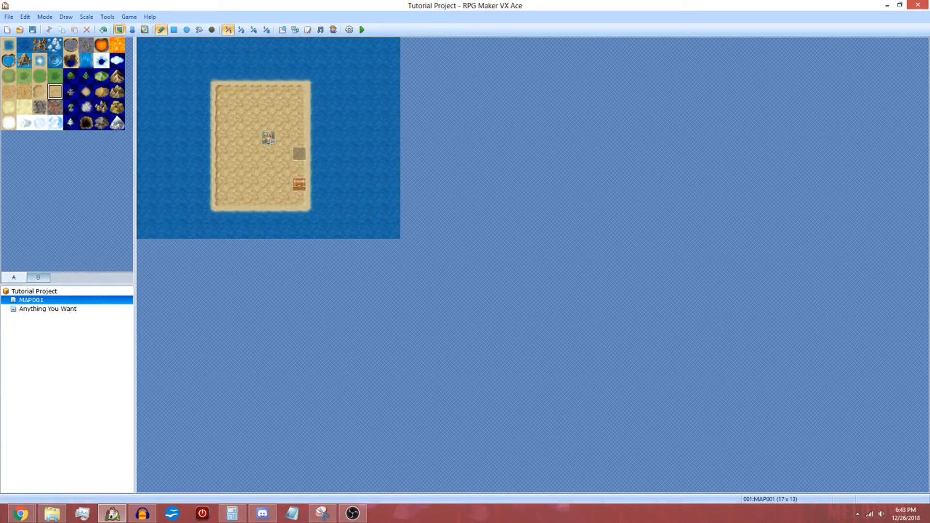
pyautogui.click(24, 76)
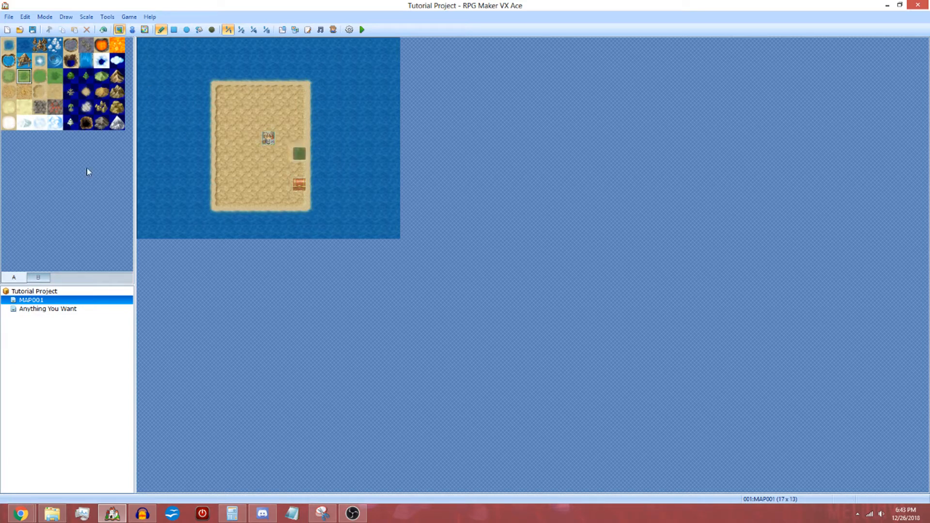
# Step: Preview the Move sound effect in the transfer event and delete its Play SE command
pyautogui.click(131, 29)
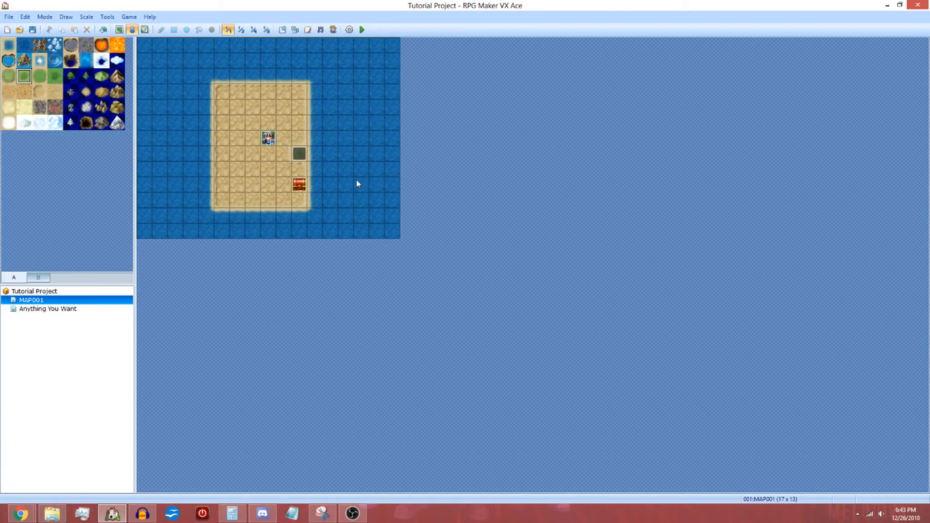
pyautogui.doubleClick(299, 154)
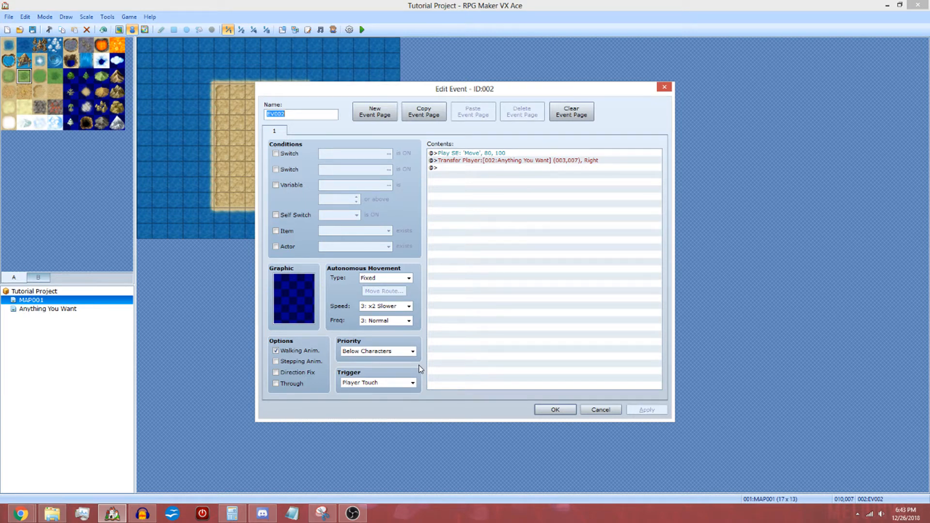
pyautogui.click(480, 153)
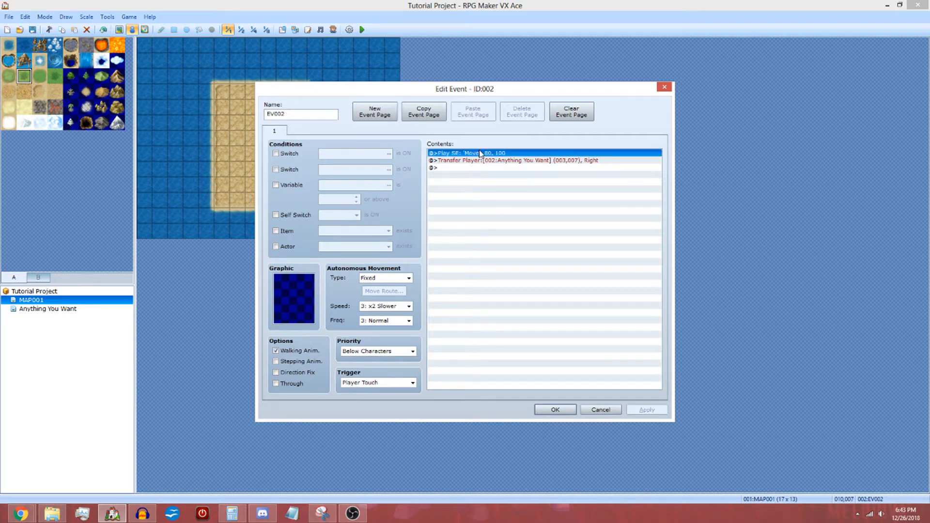
pyautogui.press('space')
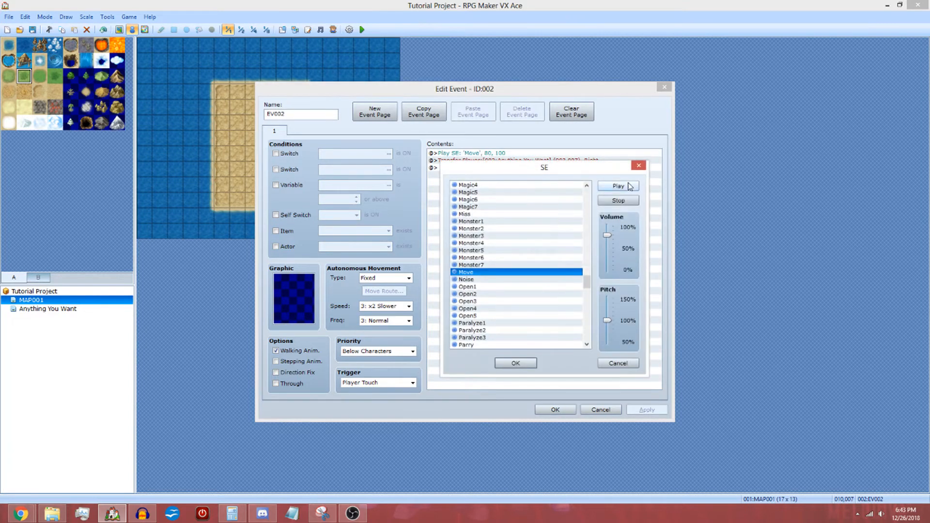
pyautogui.click(628, 186)
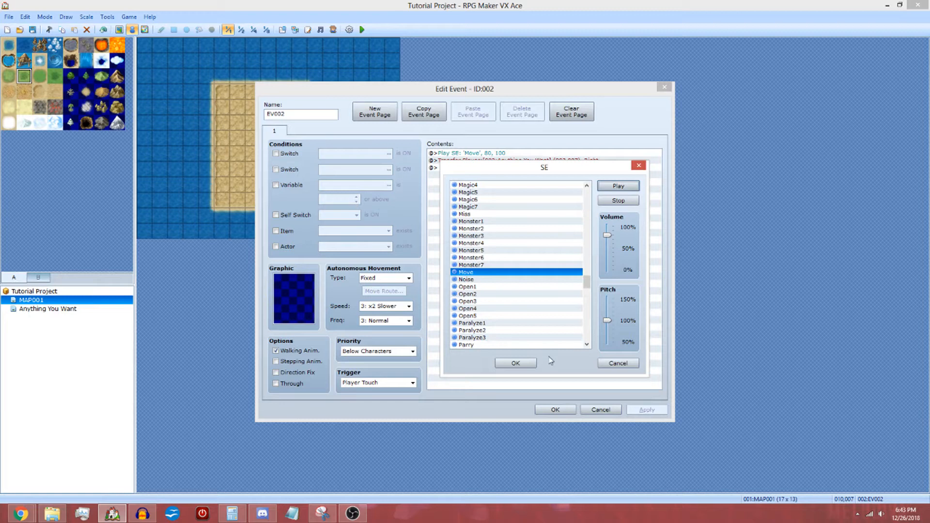
pyautogui.click(611, 363)
pyautogui.press('Delete')
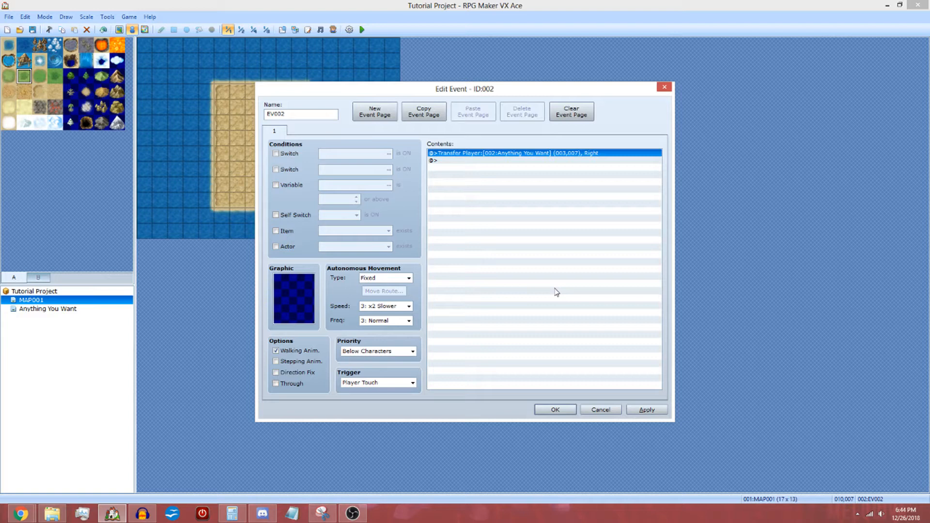
# Step: Examine the Transfer Player command's designation with variables and its variable list, keeping direct designation to Anything You Want (003,007)
pyautogui.press('Return')
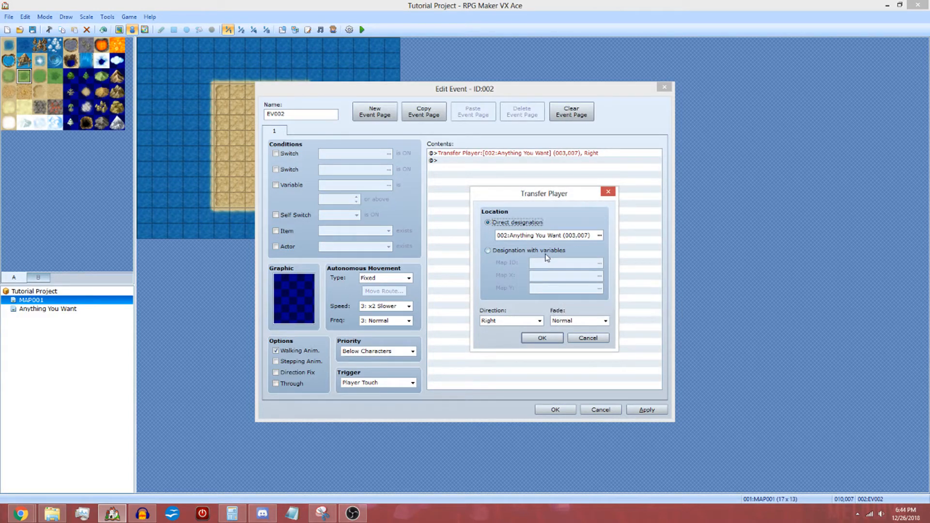
pyautogui.click(511, 250)
pyautogui.click(600, 263)
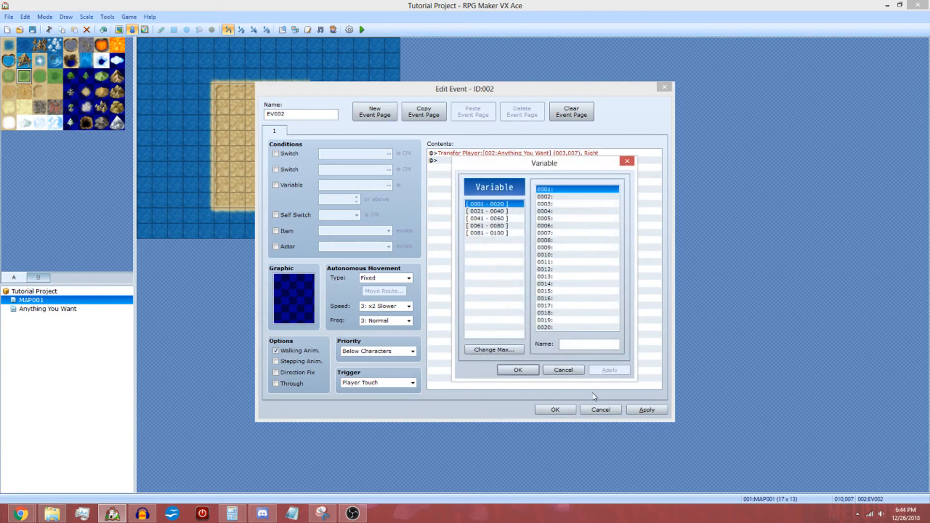
pyautogui.click(573, 372)
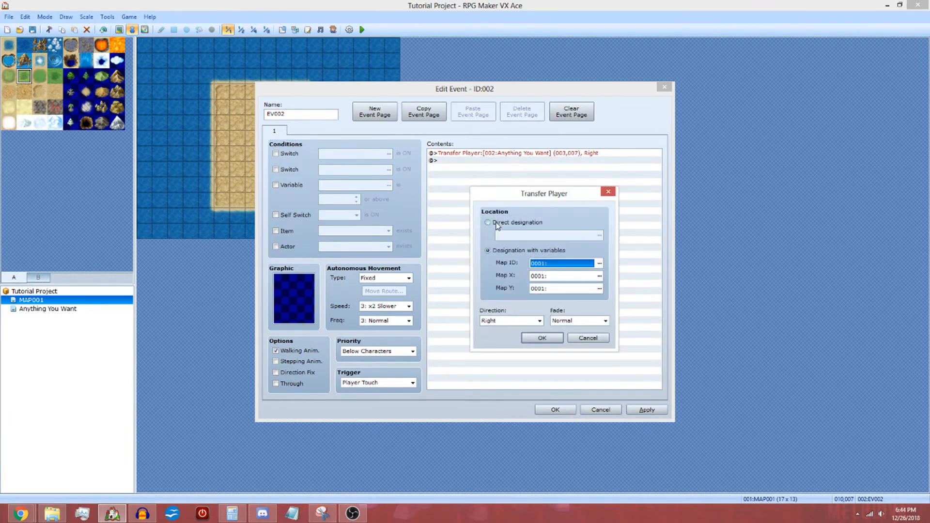
pyautogui.click(496, 223)
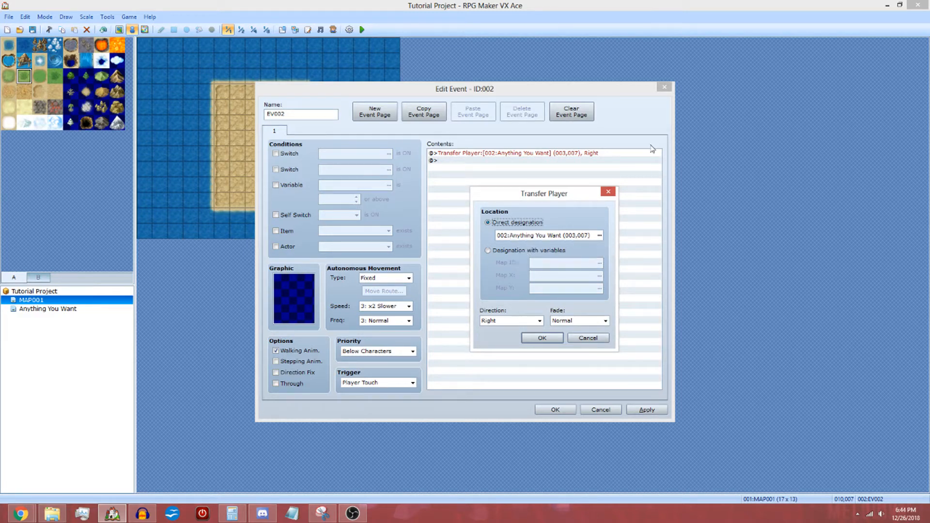
pyautogui.click(557, 250)
pyautogui.click(601, 266)
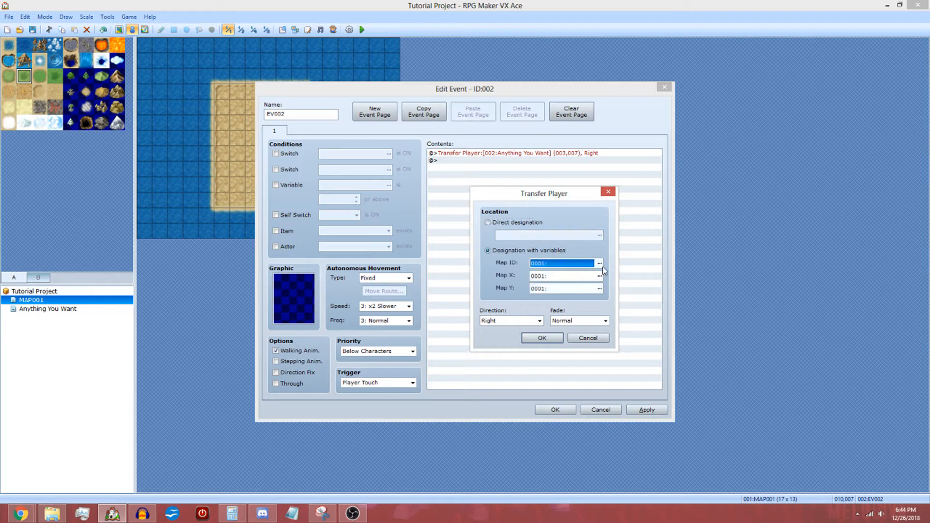
pyautogui.click(600, 264)
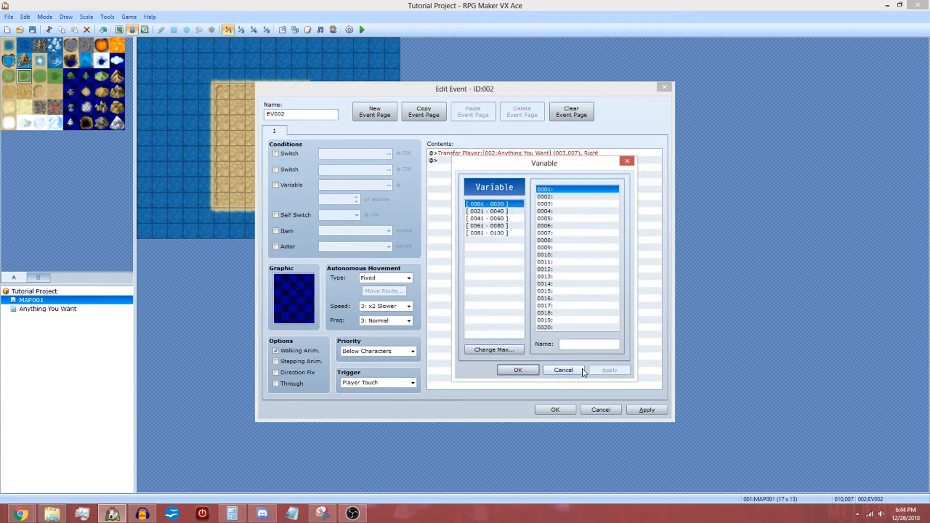
pyautogui.click(518, 370)
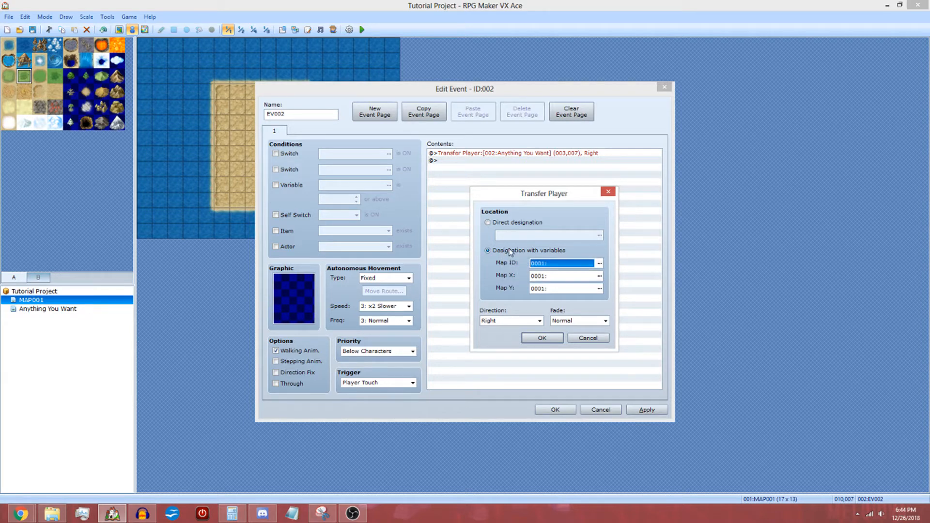
pyautogui.click(515, 223)
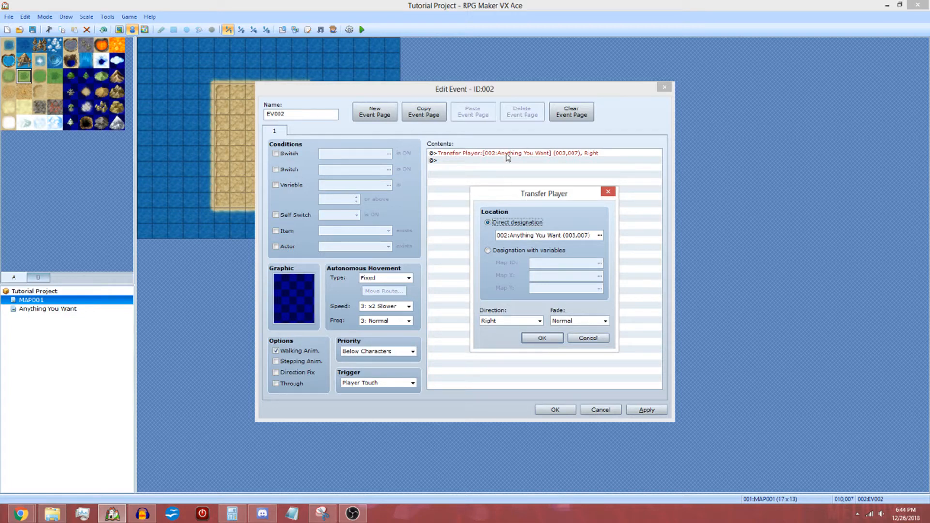
pyautogui.click(538, 339)
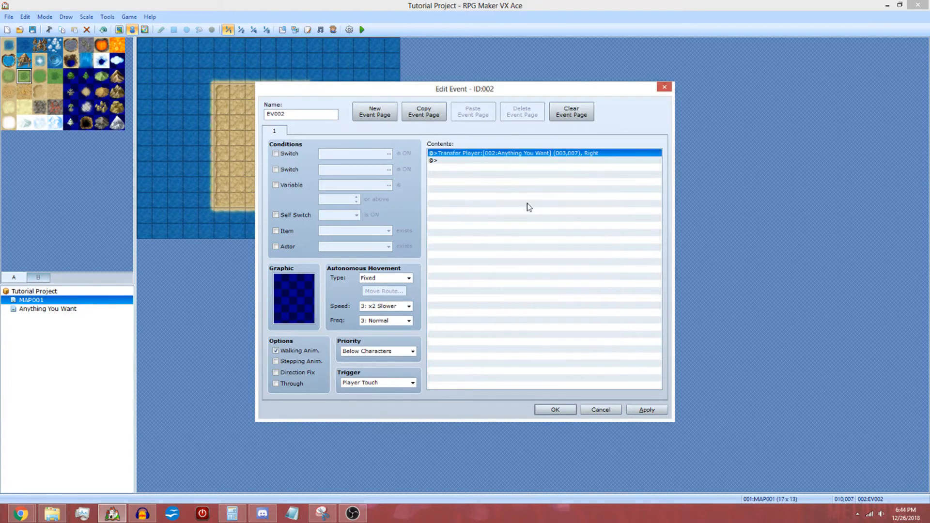
pyautogui.doubleClick(523, 161)
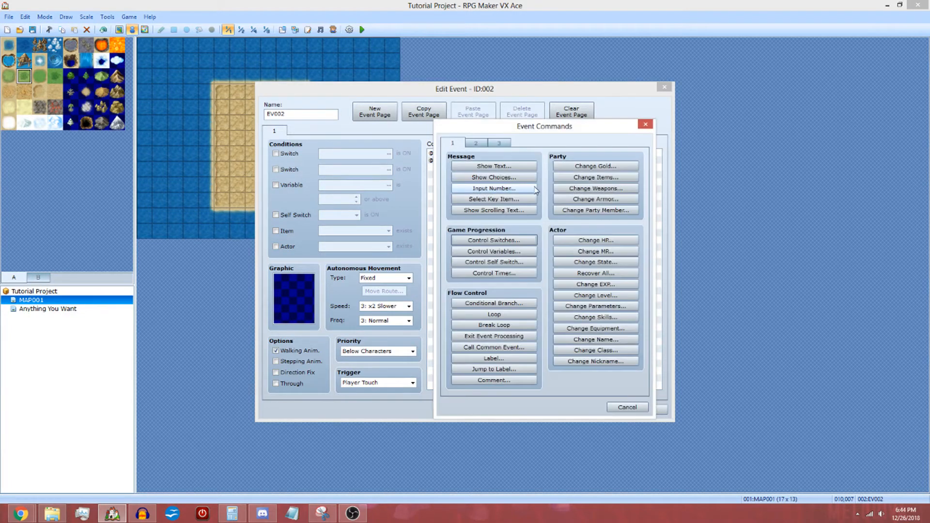
pyautogui.click(476, 143)
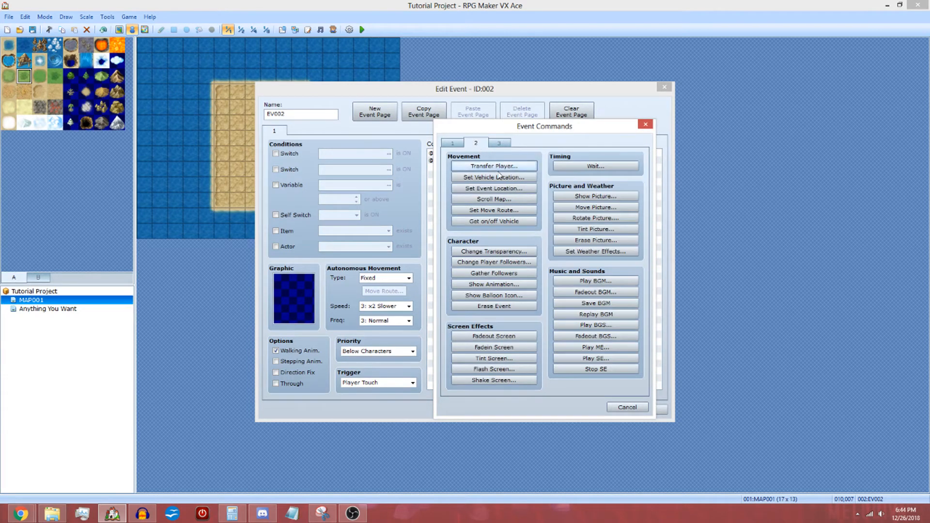
pyautogui.click(494, 166)
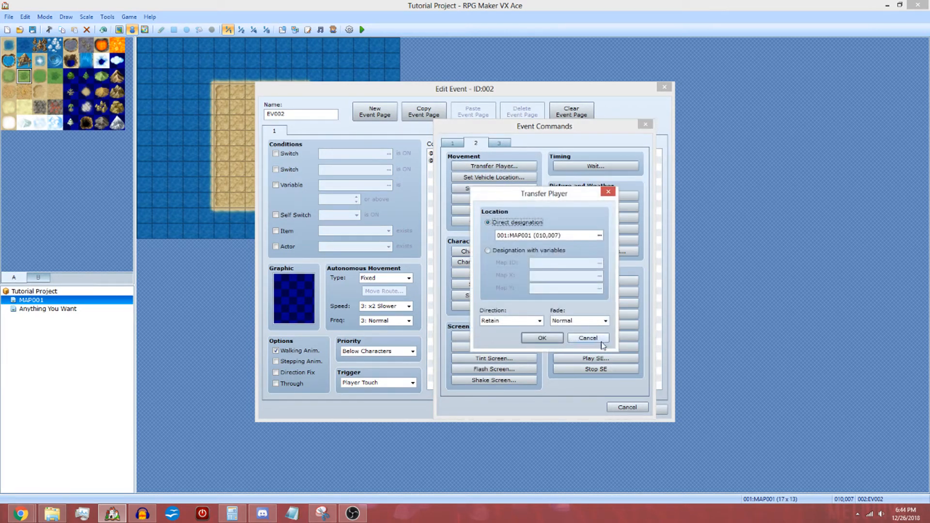
pyautogui.click(599, 338)
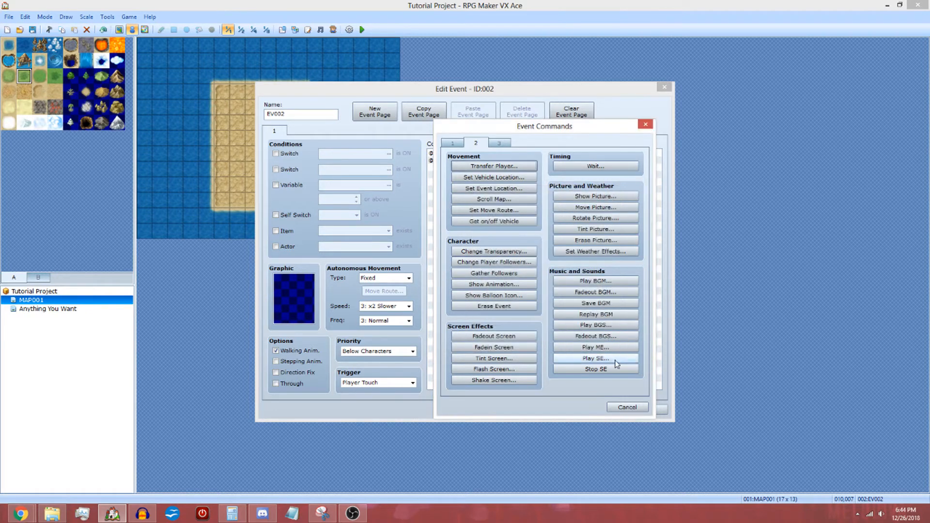
pyautogui.click(627, 407)
# Step: Accept the transfer event, launch a playtest and begin a new game
pyautogui.click(571, 409)
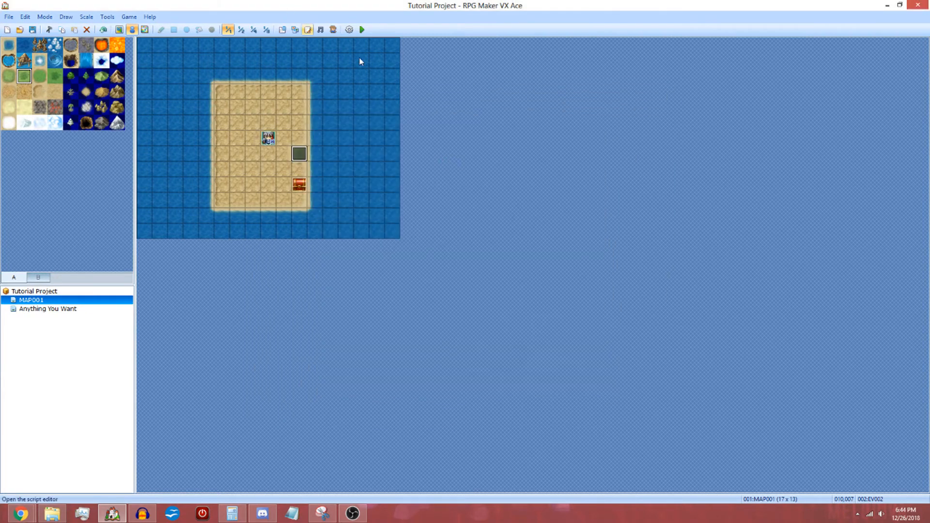
pyautogui.click(362, 30)
pyautogui.click(425, 278)
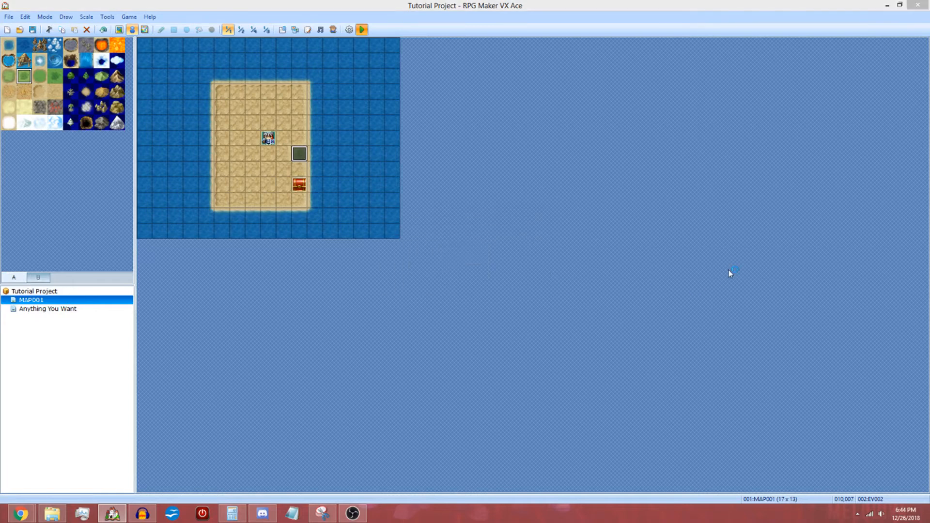
pyautogui.press('Return')
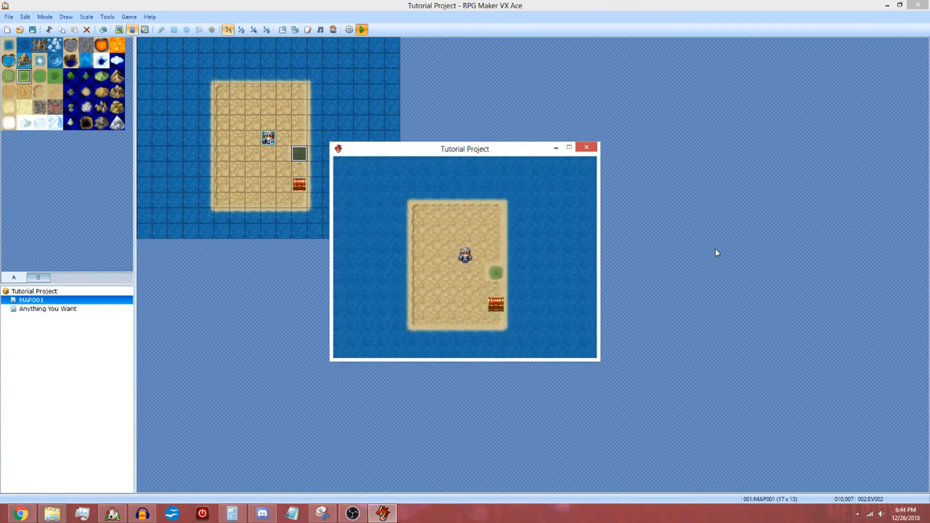
# Step: Walk the player to the tile below the treasure chest, open the chest and dismiss its item message
pyautogui.press('Down')
pyautogui.press('Down')
pyautogui.press('Down')
pyautogui.press('Down')
pyautogui.press('Right')
pyautogui.press('Right')
pyautogui.press('Up')
pyautogui.press('Return')
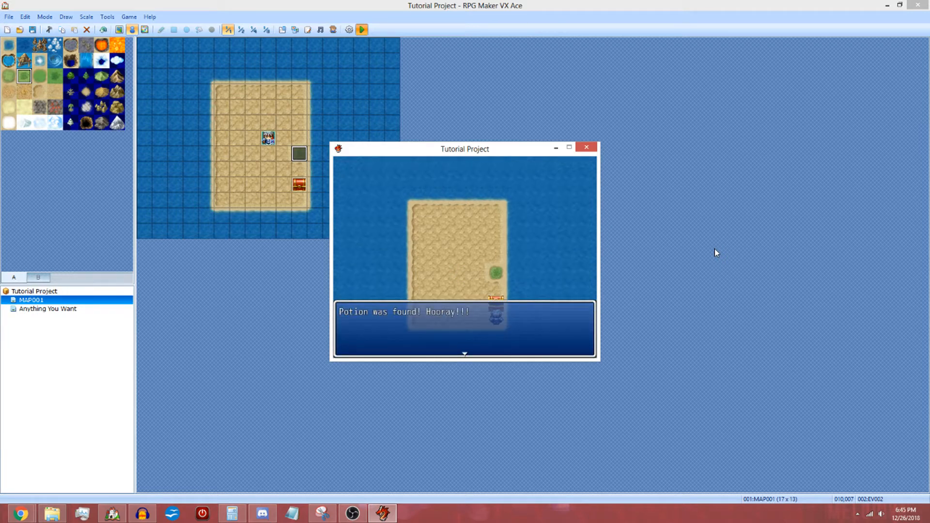
pyautogui.press('Return')
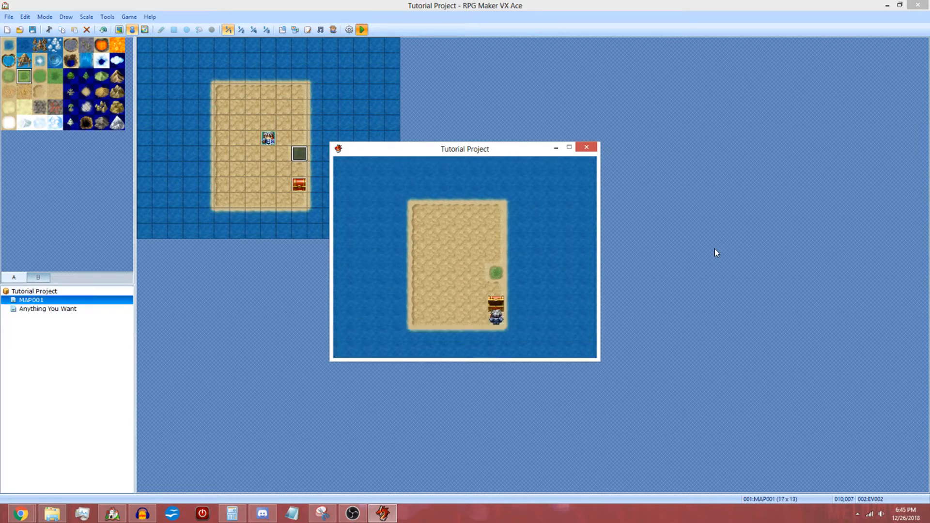
# Step: Walk the player around the opened chest to the tile on its left side
pyautogui.press('Left')
pyautogui.press('Up')
pyautogui.press('Left')
pyautogui.press('Down')
pyautogui.press('Right')
pyautogui.press('Up')
pyautogui.press('Up')
pyautogui.press('Down')
# Step: Check the Items list in the game menu for the Potion and return to the map
pyautogui.press('Escape')
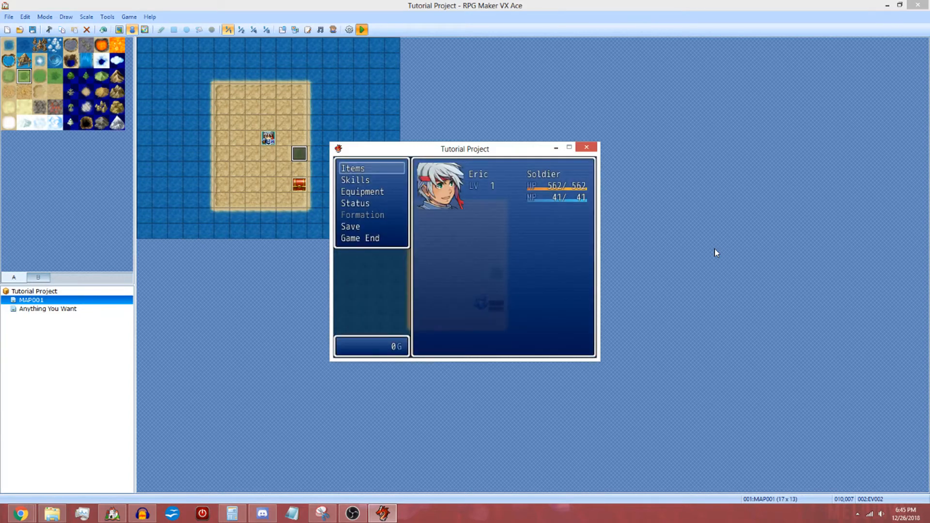
pyautogui.press('Return')
pyautogui.press('Return')
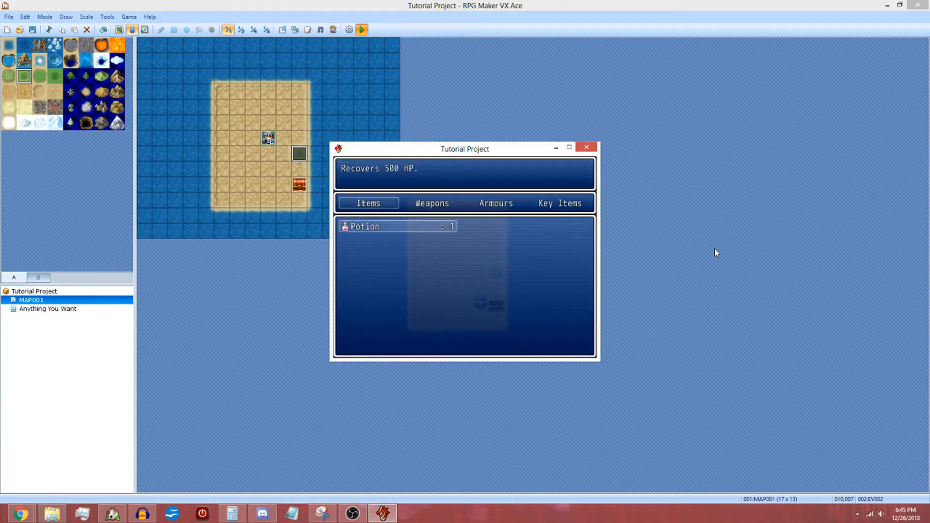
pyautogui.press('Escape')
pyautogui.press('Escape')
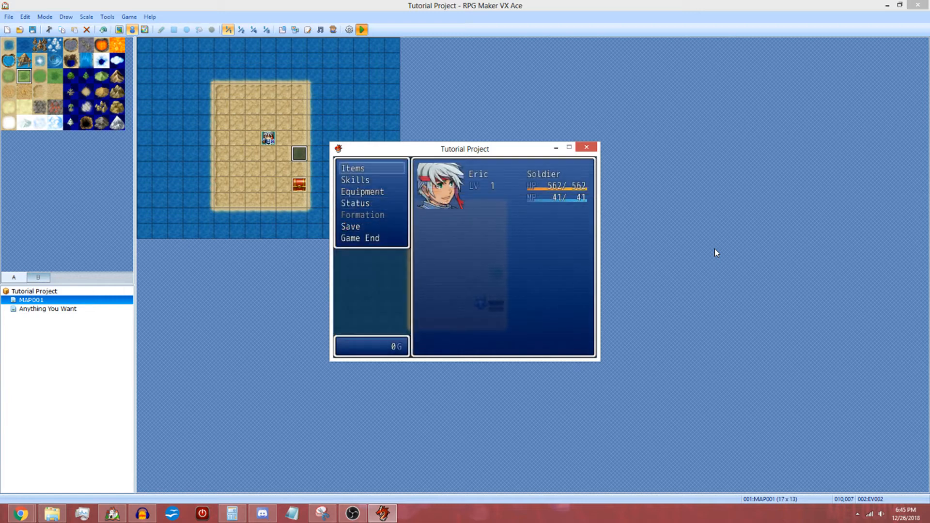
pyautogui.press('Escape')
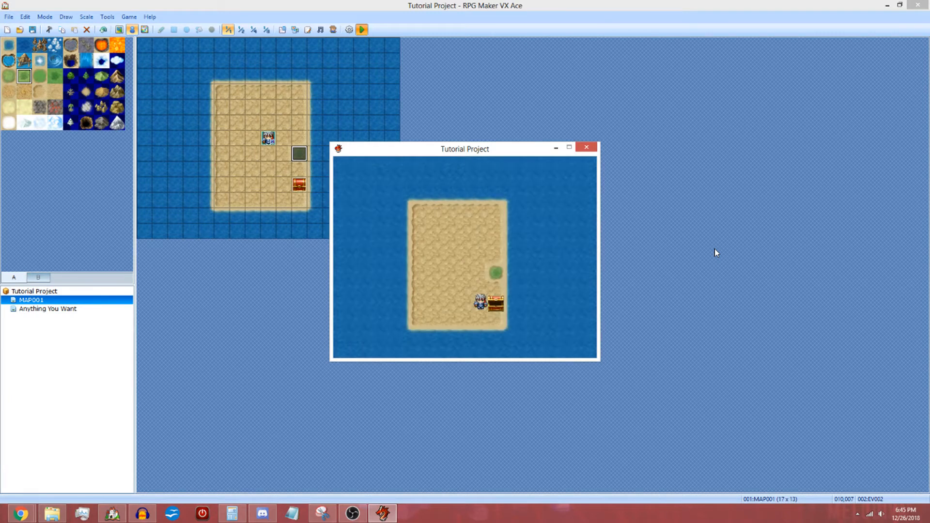
# Step: Walk the player up and down the island and onto the green tile to test the map transfer
pyautogui.press('Left')
pyautogui.press('Left')
pyautogui.press('Up')
pyautogui.press('Up')
pyautogui.press('Up')
pyautogui.press('Up')
pyautogui.press('Up')
pyautogui.press('Down')
pyautogui.press('Down')
pyautogui.press('Down')
pyautogui.press('Up')
pyautogui.press('Up')
pyautogui.press('Down')
pyautogui.press('Down')
pyautogui.press('Right')
pyautogui.press('Right')
pyautogui.press('Right')
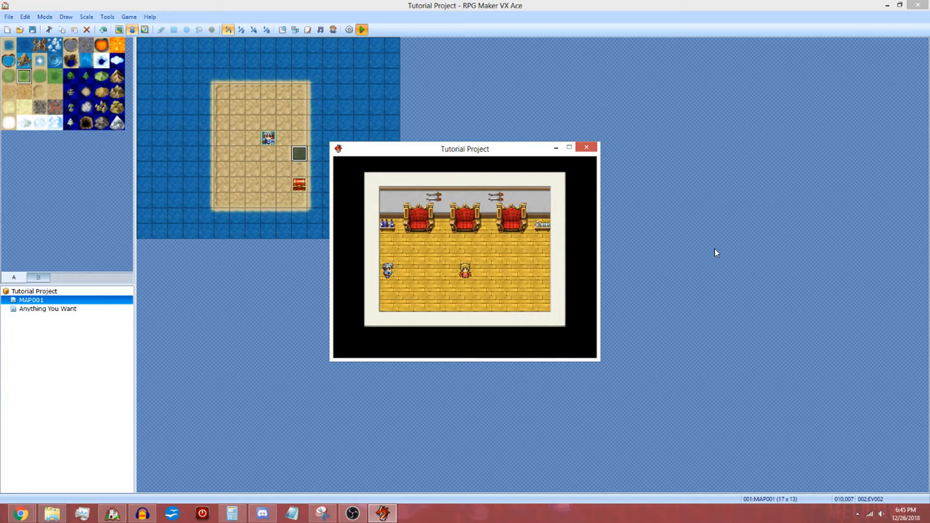
# Step: Walk the player around the throne room, crossing it from one side to the other and back
pyautogui.press('Up')
pyautogui.press('Up')
pyautogui.press('Right')
pyautogui.press('Right')
pyautogui.press('Up')
pyautogui.press('Down')
pyautogui.press('Left')
pyautogui.press('Right')
pyautogui.press('Right')
pyautogui.press('Right')
pyautogui.press('Right')
pyautogui.press('Right')
pyautogui.press('Right')
pyautogui.press('Right')
pyautogui.press('Right')
pyautogui.press('Right')
pyautogui.press('Right')
pyautogui.press('Left')
pyautogui.press('Left')
pyautogui.press('Left')
pyautogui.press('Left')
pyautogui.press('Left')
pyautogui.press('Left')
pyautogui.press('Left')
pyautogui.press('Left')
# Step: Talk to the blonde character in the throne room, dismiss the message and step onto the character's tile
pyautogui.press('Down')
pyautogui.press('Down')
pyautogui.press('Right')
pyautogui.press('Return')
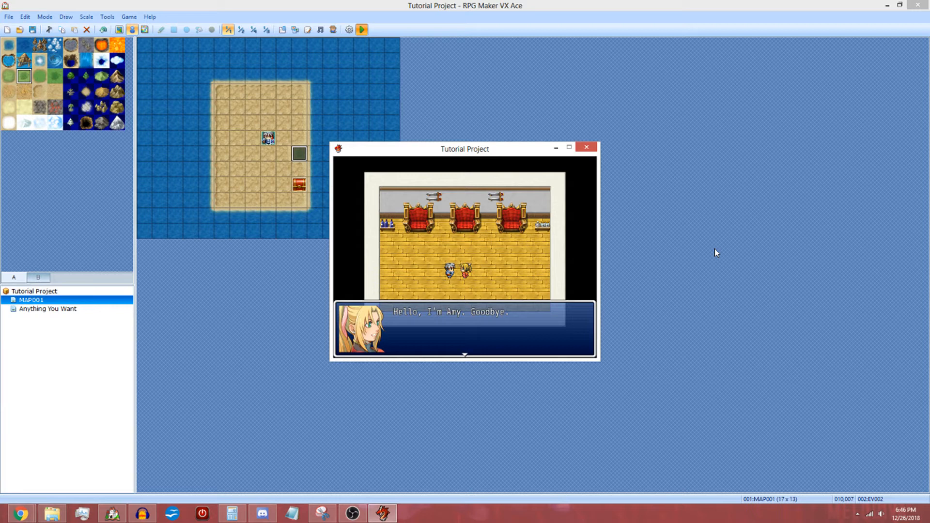
pyautogui.press('Return')
pyautogui.press('Right')
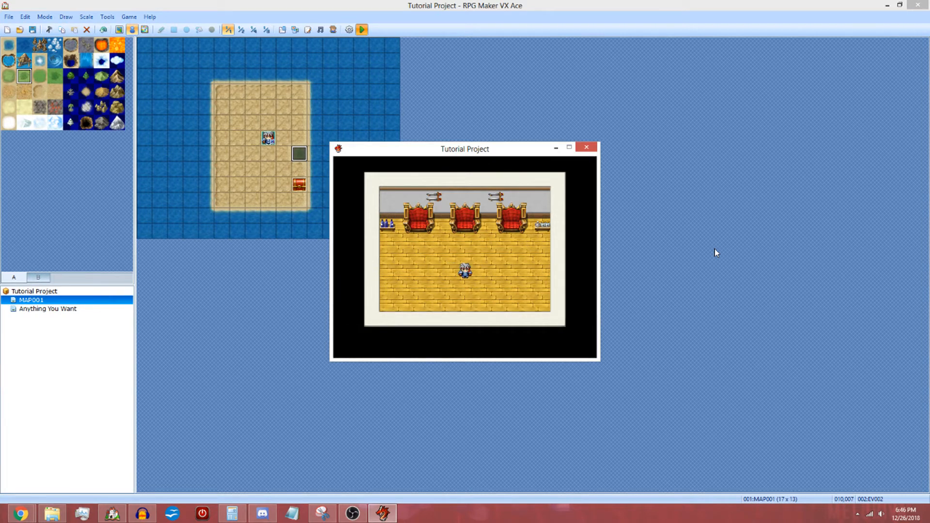
# Step: Wander around the spot where the blonde character stood and close the playtest
pyautogui.press('Left')
pyautogui.press('Up')
pyautogui.press('Down')
pyautogui.press('Up')
pyautogui.press('Right')
pyautogui.press('Left')
pyautogui.press('Up')
pyautogui.press('Right')
pyautogui.press('Right')
pyautogui.press('Down')
pyautogui.press('Left')
pyautogui.press('Left')
pyautogui.press('Right')
pyautogui.press('Down')
pyautogui.press('Left')
pyautogui.press('Up')
pyautogui.press('Right')
pyautogui.press('Down')
pyautogui.press('Left')
pyautogui.press('Up')
pyautogui.press('Right')
pyautogui.press('Down')
pyautogui.press('Left')
pyautogui.press('Up')
pyautogui.press('Down')
pyautogui.press('Left')
pyautogui.press('Up')
pyautogui.press('Right')
pyautogui.press('Down')
pyautogui.press('Left')
pyautogui.press('Right')
pyautogui.press('Right')
pyautogui.press('Left')
pyautogui.press('Up')
pyautogui.press('Down')
pyautogui.press('Down')
pyautogui.click(585, 146)
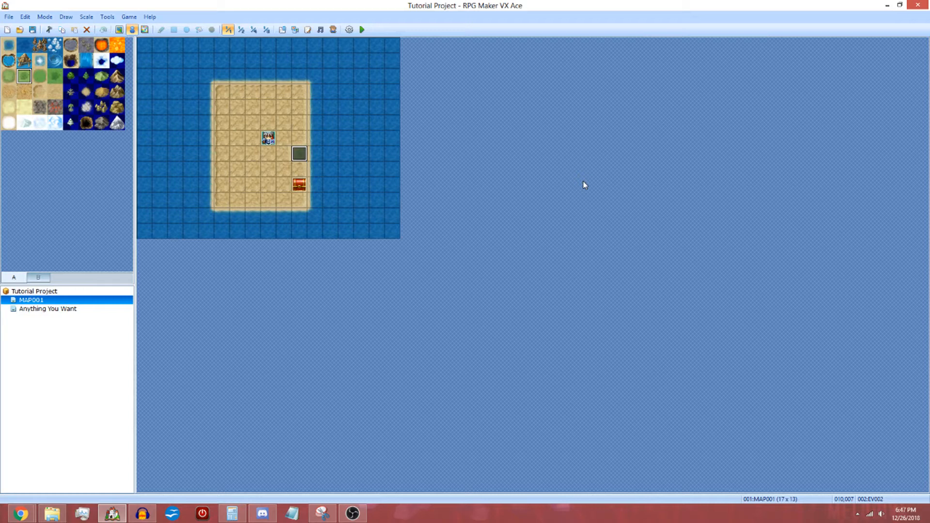
# Step: Switch to File Explorer, run the Game application from the Tutorial Project folder and start a new game
pyautogui.hotkey('alt', 'Tab')
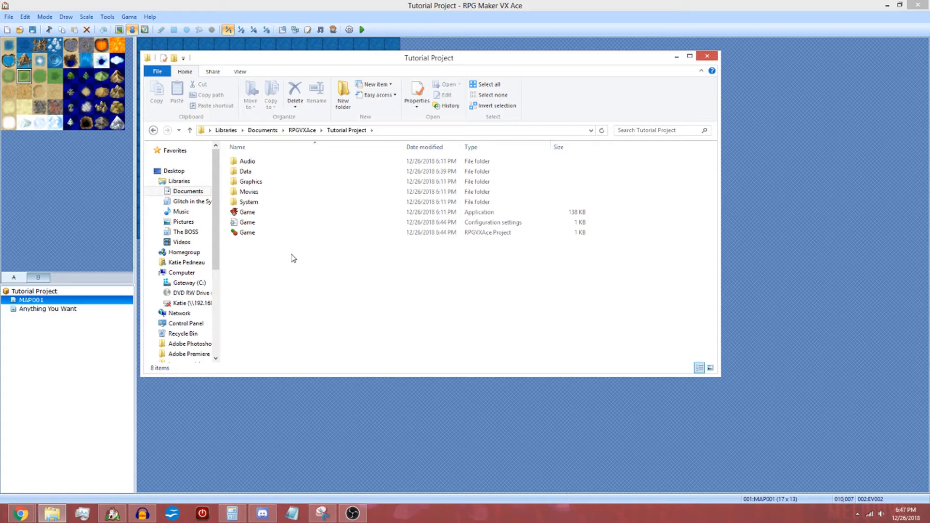
pyautogui.doubleClick(246, 213)
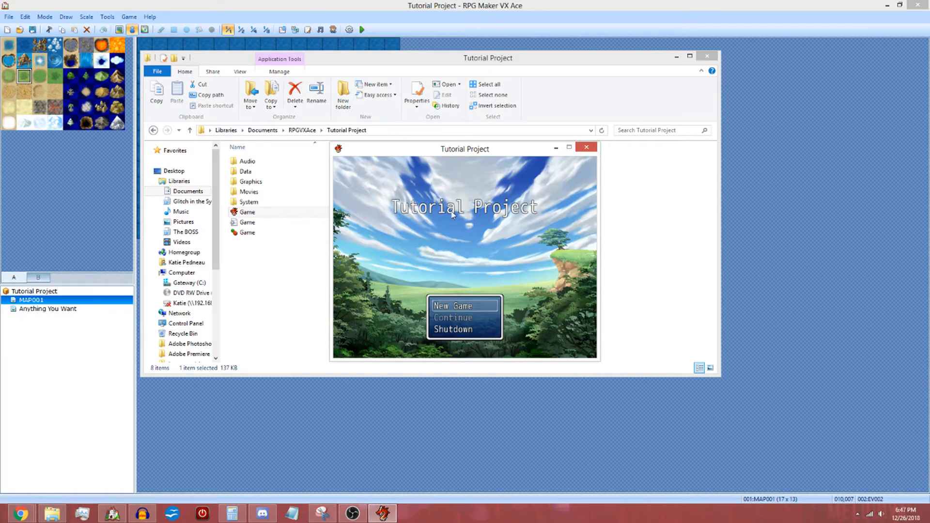
pyautogui.press('Return')
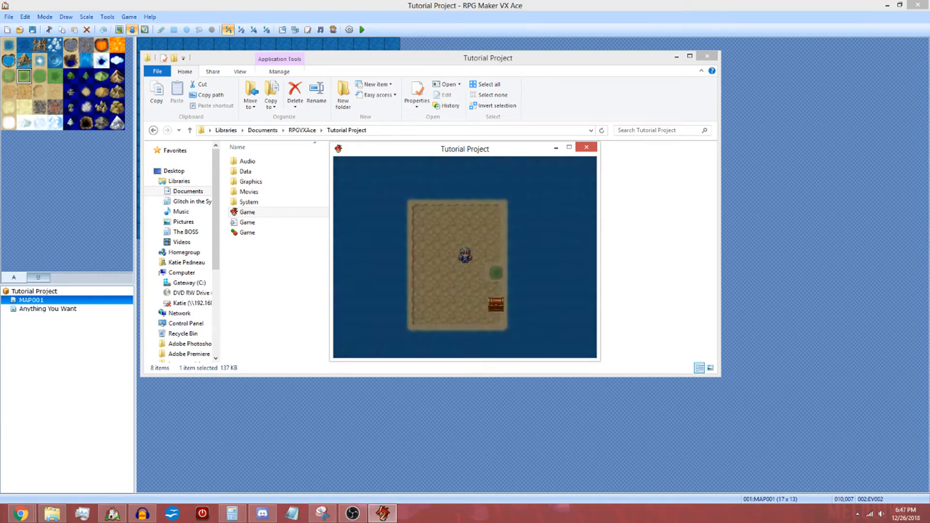
# Step: Walk the player around the island in the standalone game and close the game window
pyautogui.press('Up')
pyautogui.press('Up')
pyautogui.press('Up')
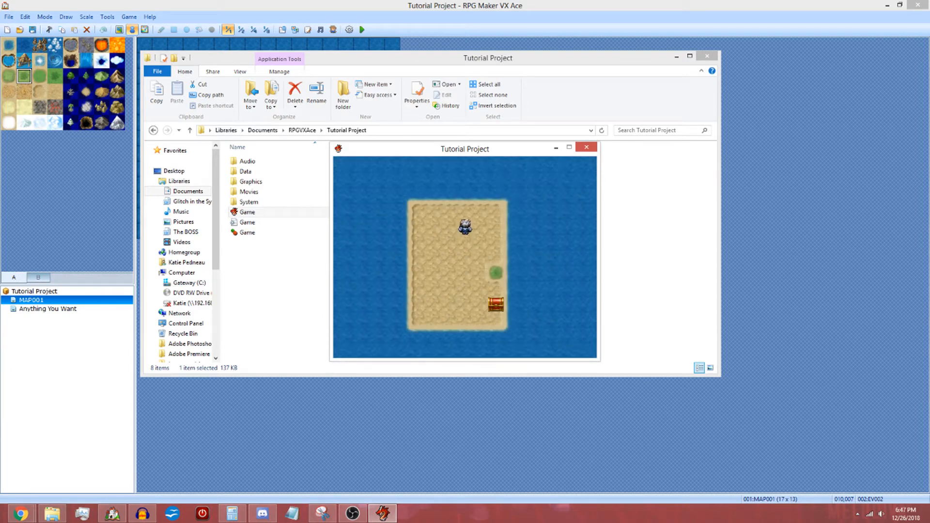
pyautogui.press('Left')
pyautogui.press('Right')
pyautogui.press('Right')
pyautogui.press('Down')
pyautogui.press('Down')
pyautogui.press('Down')
pyautogui.press('Down')
pyautogui.press('Down')
pyautogui.press('Down')
pyautogui.press('Left')
pyautogui.press('Left')
pyautogui.press('Left')
pyautogui.press('Left')
pyautogui.press('Down')
pyautogui.press('Right')
pyautogui.press('Right')
pyautogui.click(586, 148)
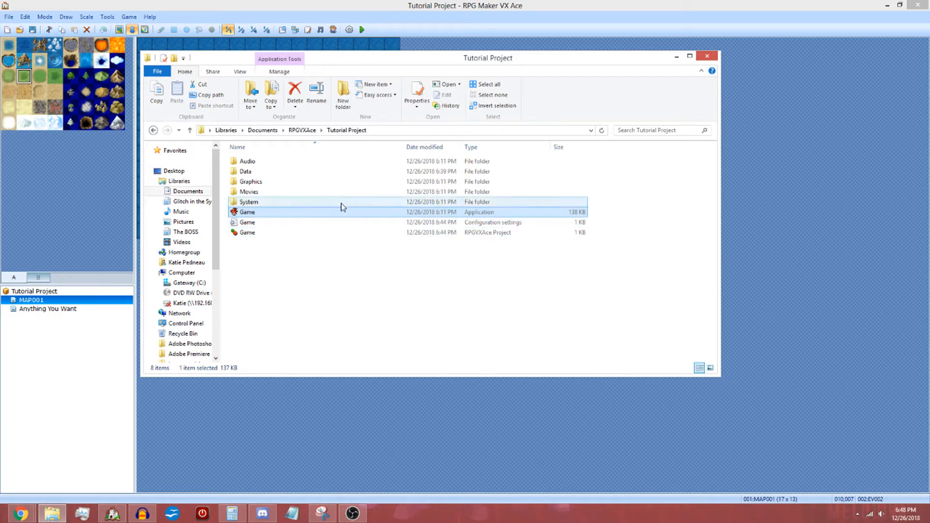
# Step: Examine the RPGVXAce Project file and the Audio folder's BGM, BGS, ME and SE subfolders
pyautogui.click(301, 234)
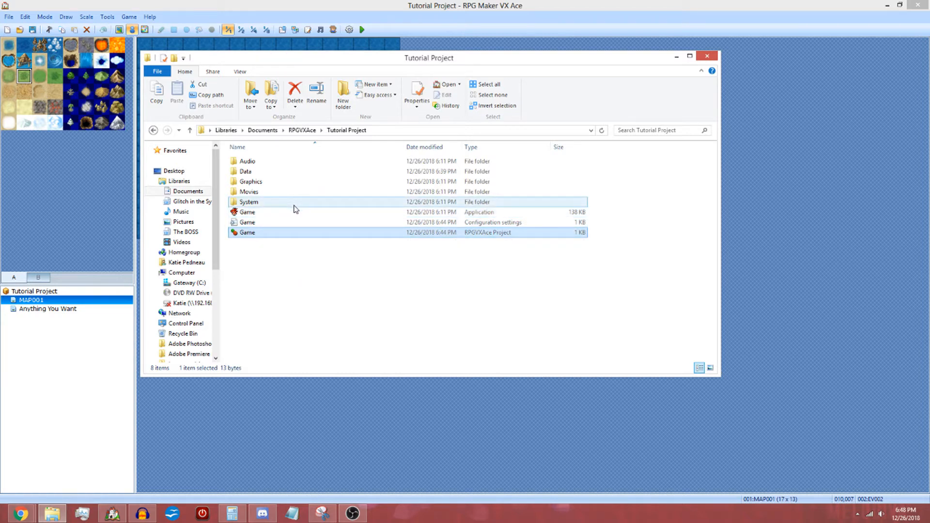
pyautogui.doubleClick(296, 162)
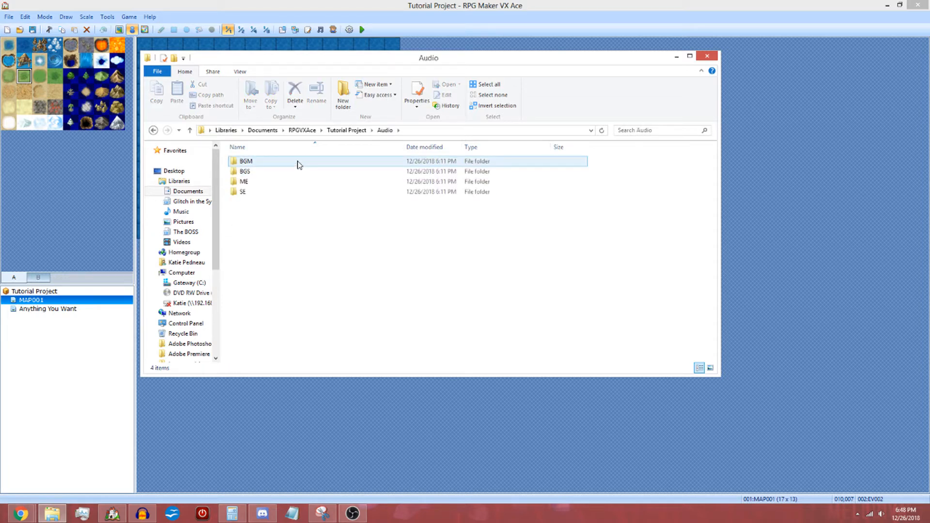
pyautogui.click(305, 182)
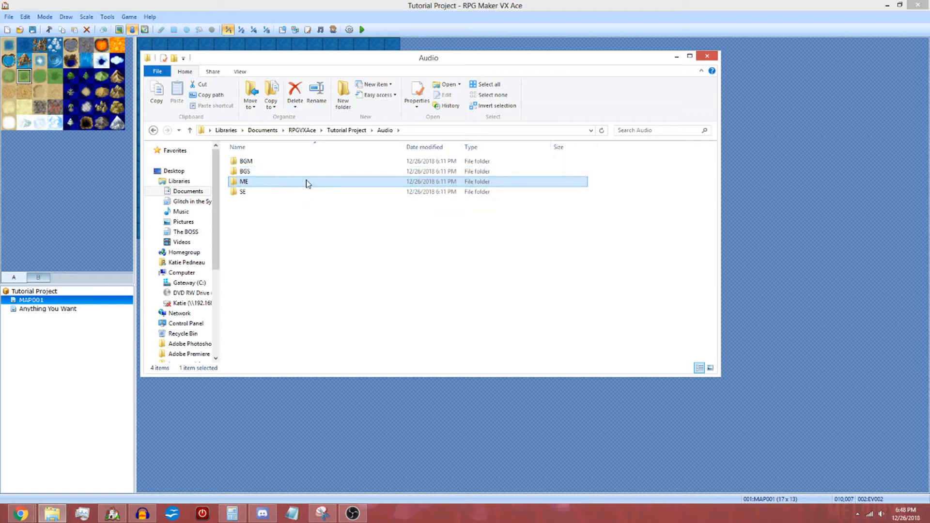
pyautogui.click(295, 194)
pyautogui.click(296, 270)
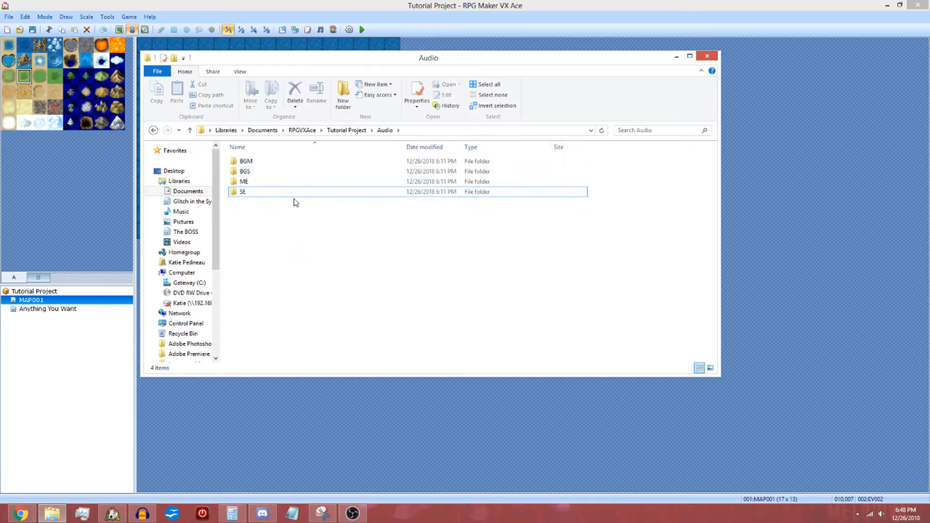
pyautogui.click(288, 173)
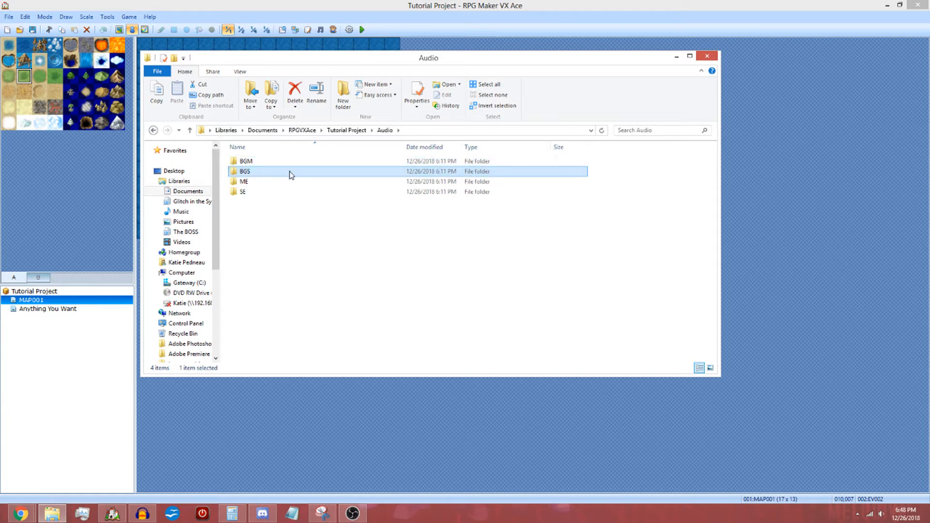
pyautogui.click(285, 184)
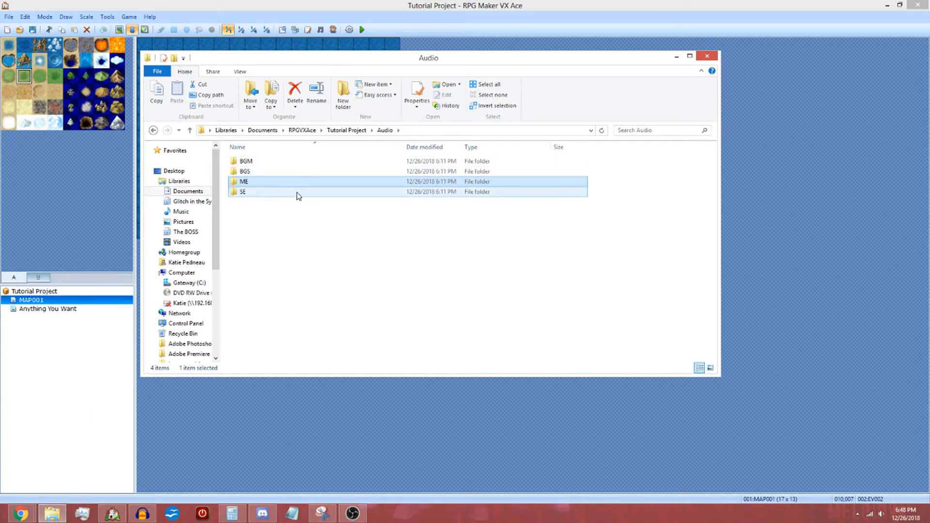
pyautogui.click(291, 193)
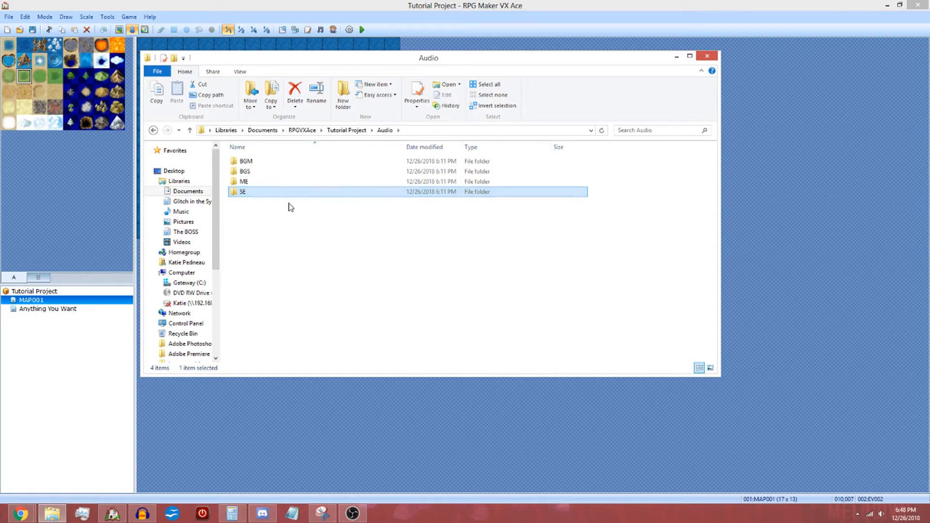
# Step: Look inside the audio subfolders, starting with BGS, and return to the Audio folder
pyautogui.doubleClick(264, 171)
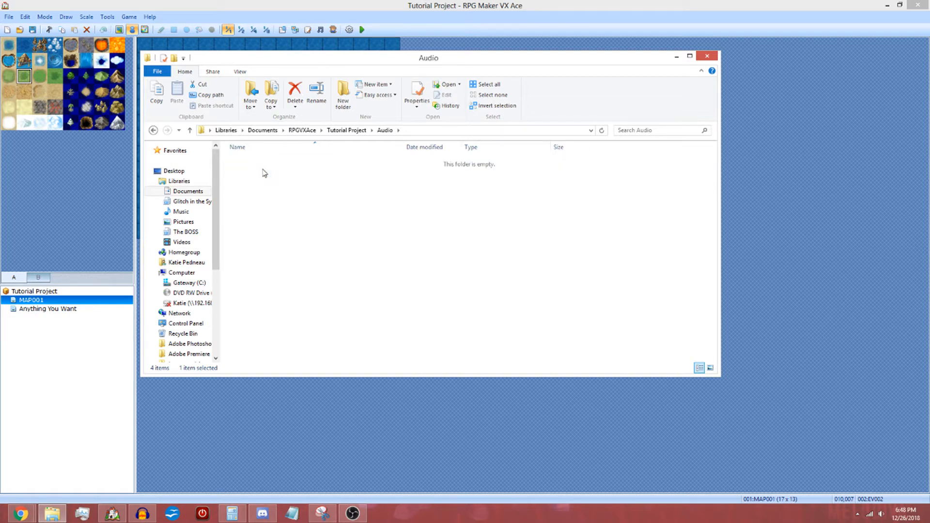
pyautogui.click(385, 130)
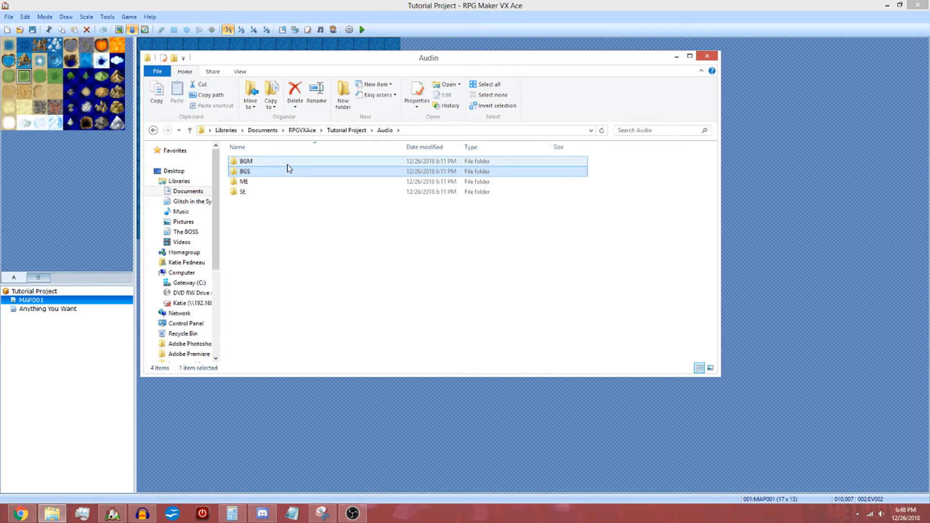
pyautogui.doubleClick(289, 169)
pyautogui.click(384, 131)
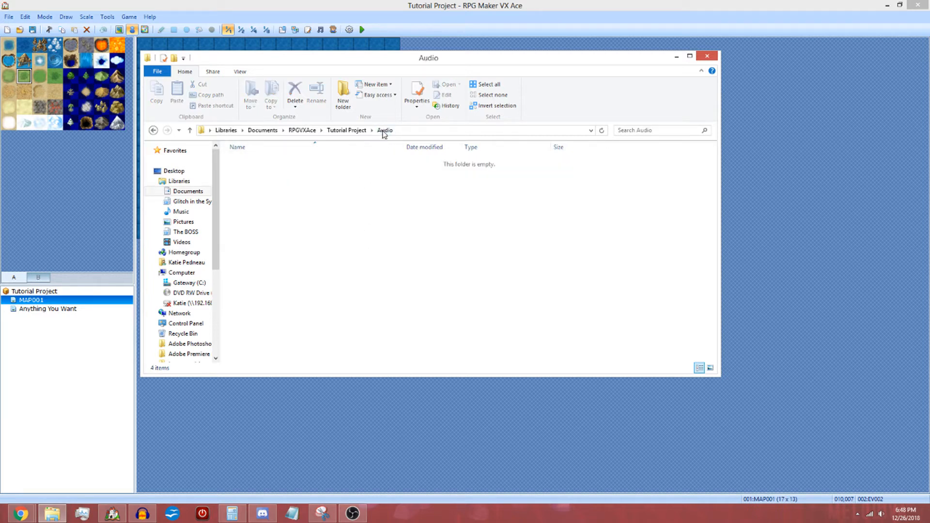
# Step: Examine the Data folder's RPGVXAce Data files and return to the Tutorial Project folder
pyautogui.click(346, 130)
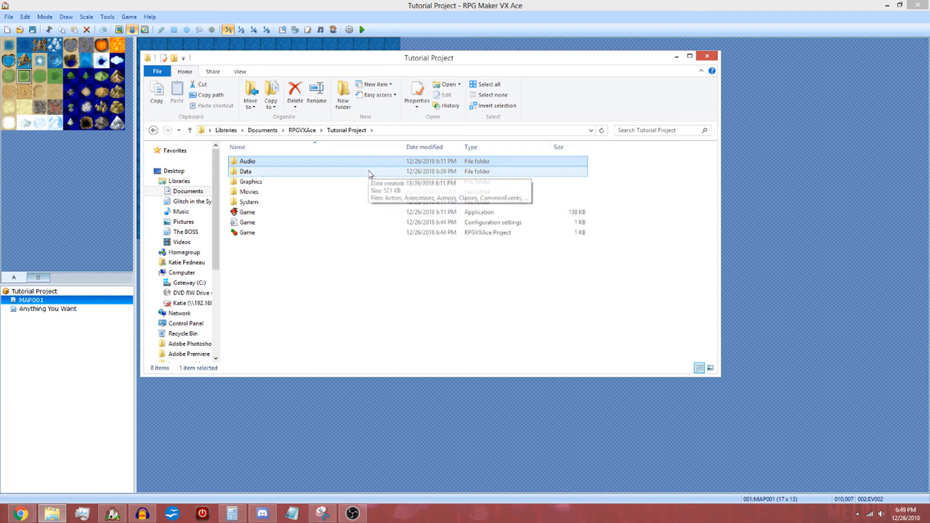
pyautogui.doubleClick(369, 172)
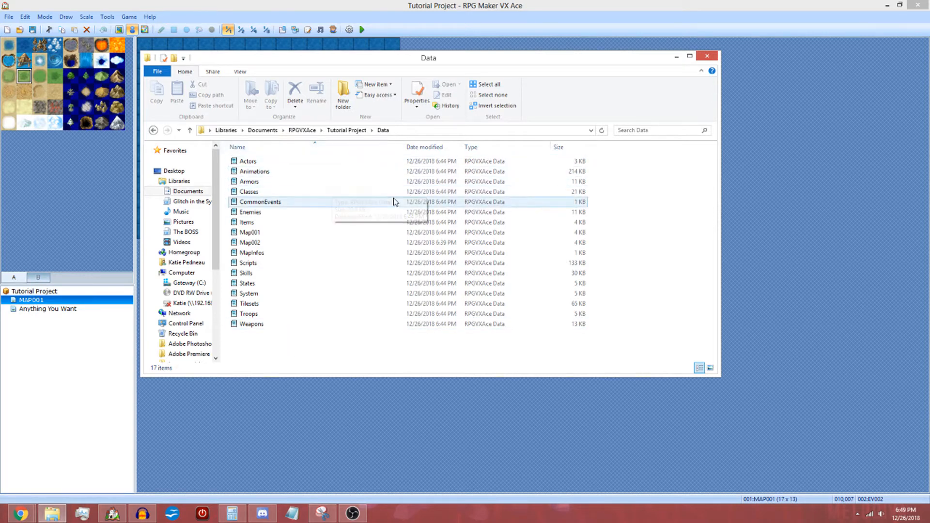
pyautogui.click(352, 131)
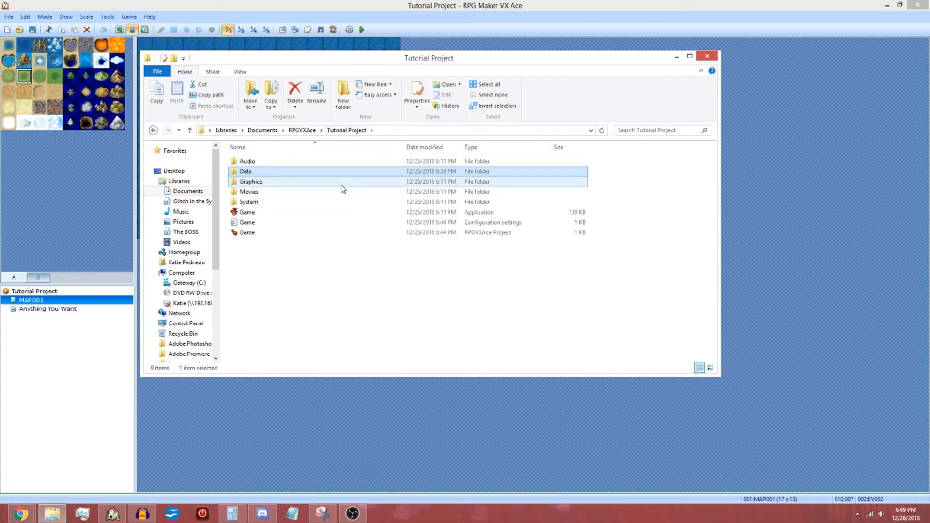
# Step: Look through the Graphics folder, including its Faces and Parallaxes subfolders, and return to the Tutorial Project folder
pyautogui.doubleClick(341, 183)
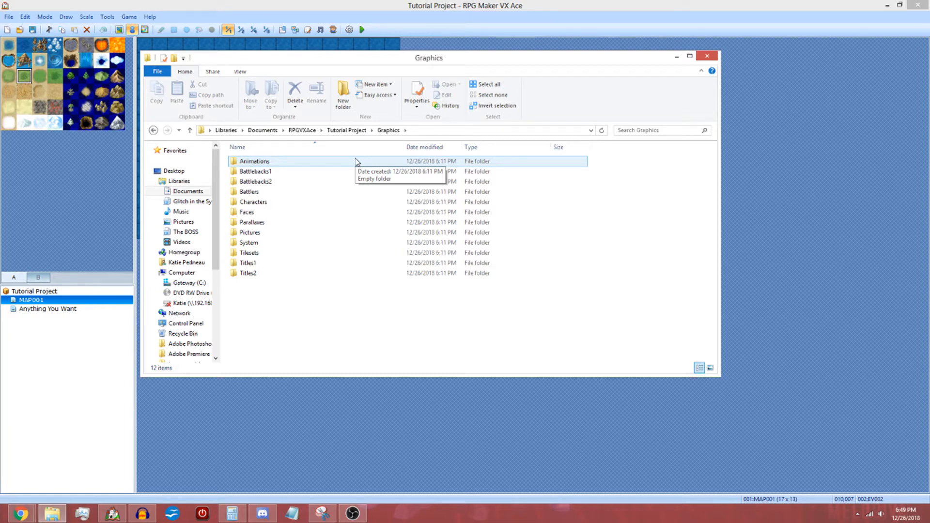
pyautogui.doubleClick(297, 212)
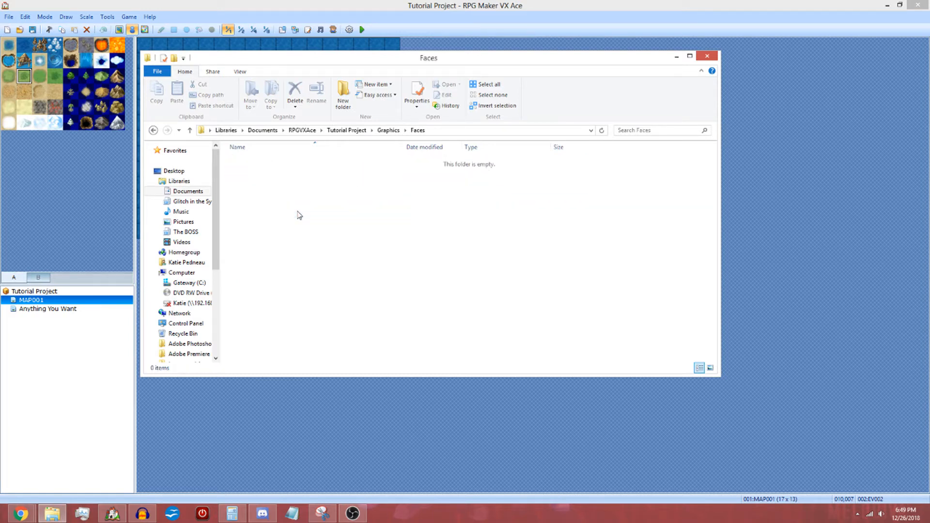
pyautogui.click(387, 131)
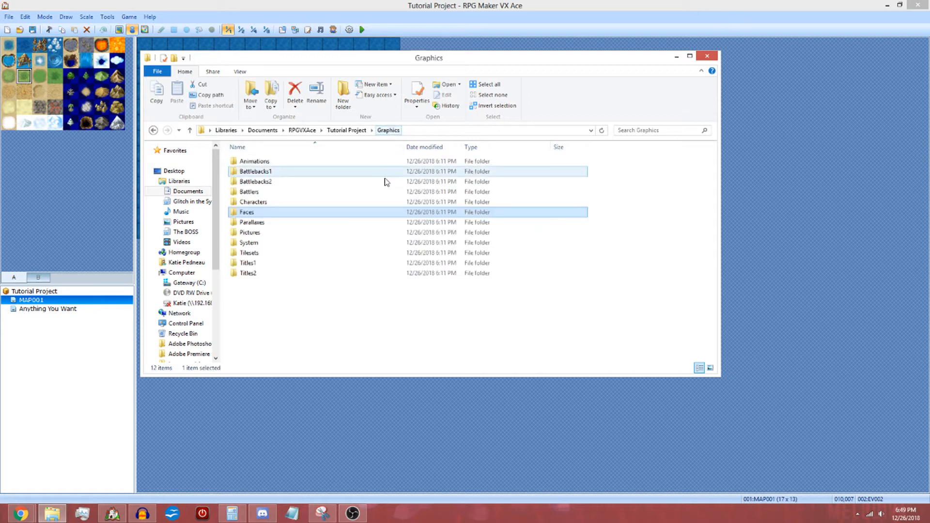
pyautogui.doubleClick(342, 222)
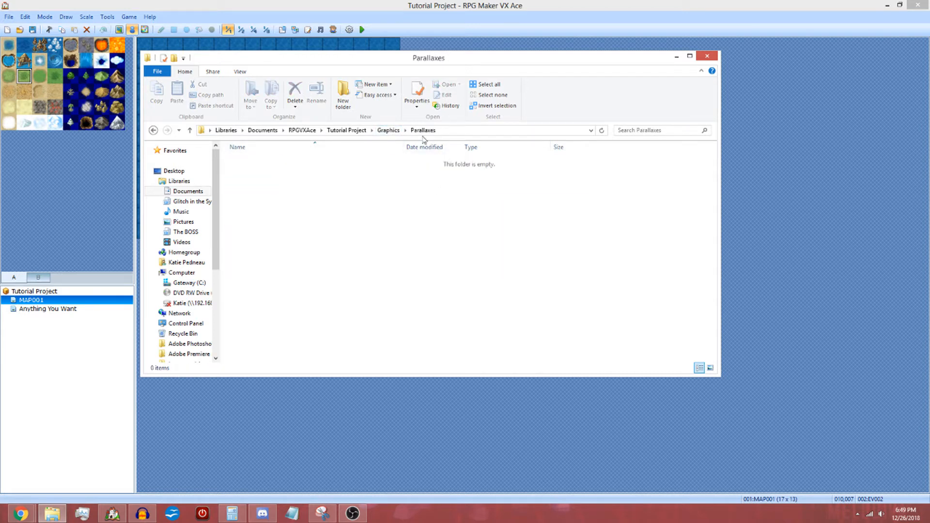
pyautogui.click(386, 130)
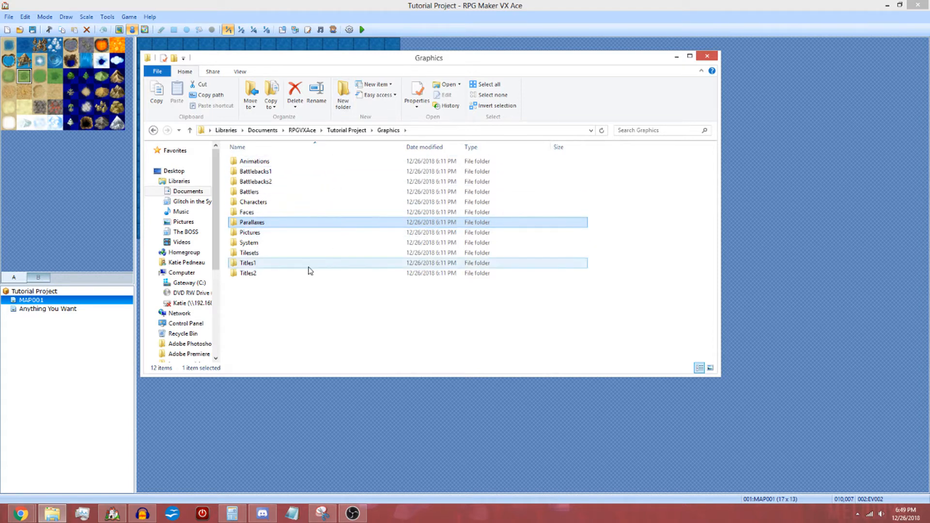
pyautogui.click(347, 132)
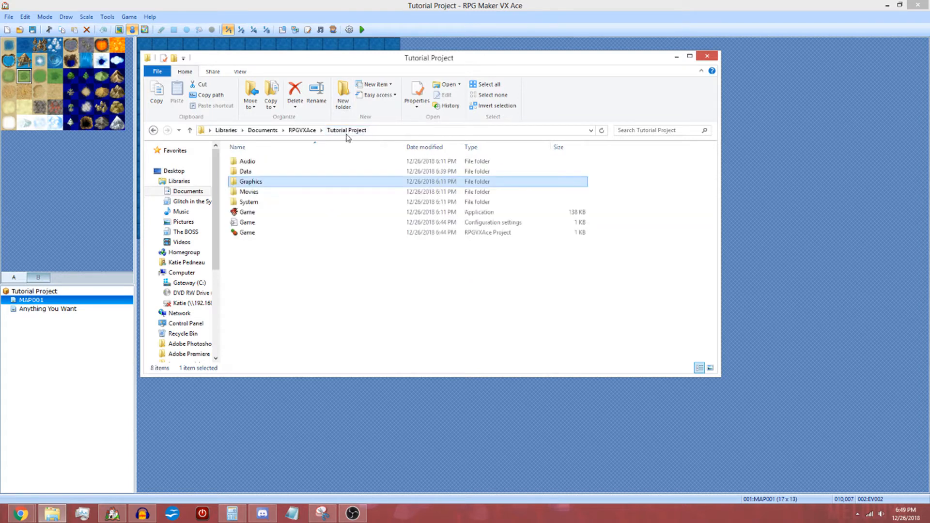
# Step: Look inside the project's Movies and System folders and return to the Tutorial Project folder
pyautogui.doubleClick(297, 193)
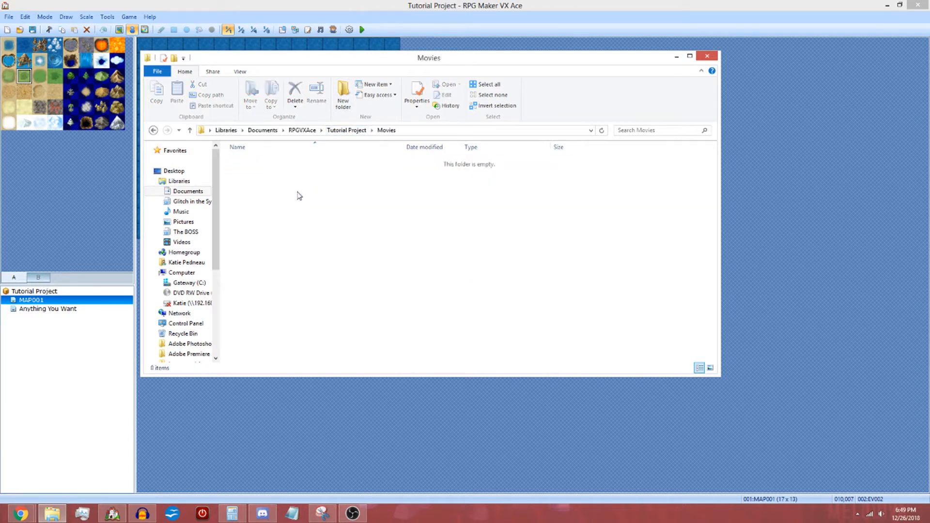
pyautogui.click(345, 131)
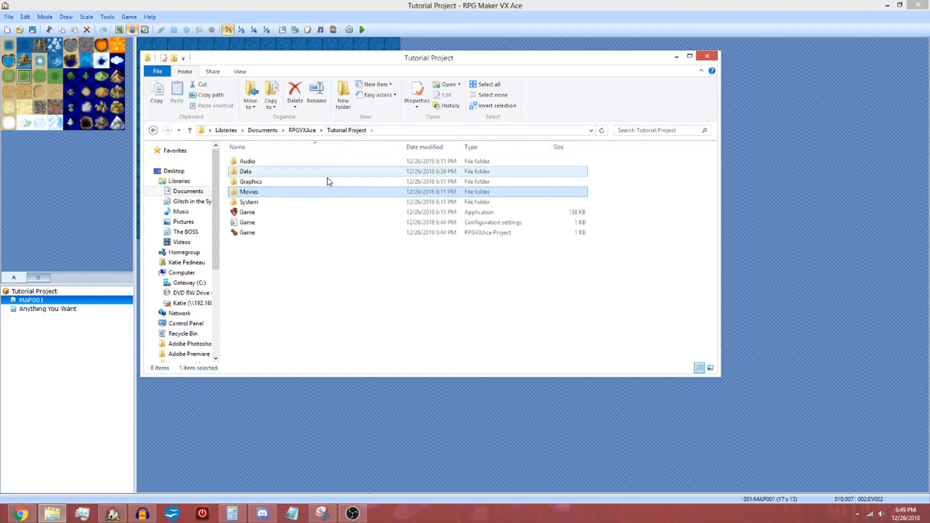
pyautogui.doubleClick(289, 204)
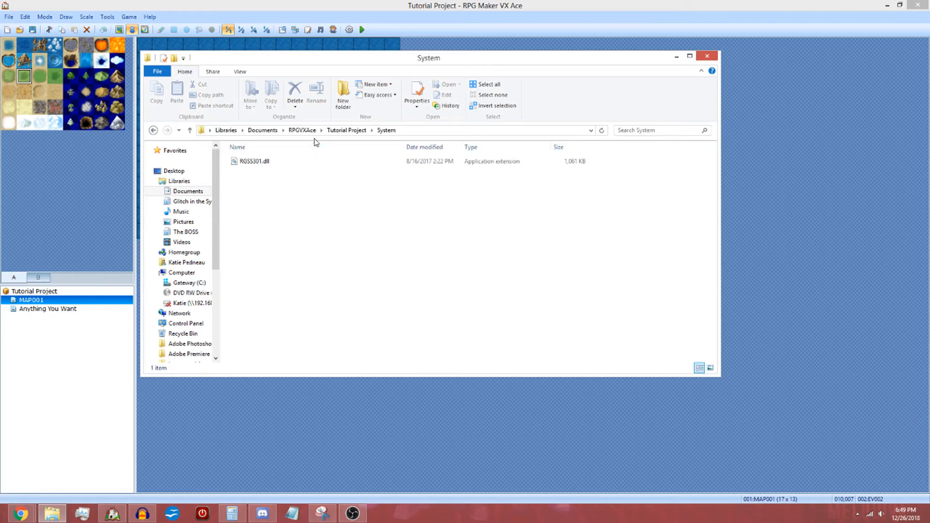
pyautogui.click(345, 131)
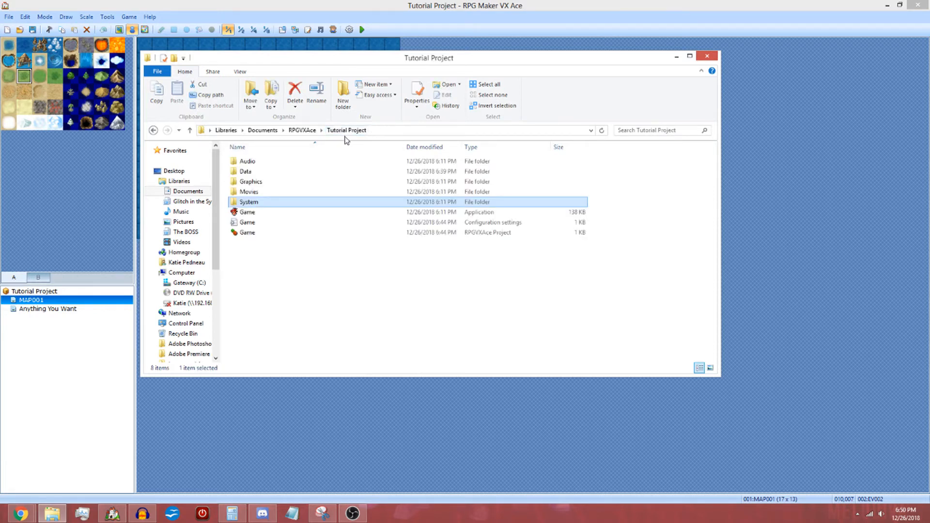
# Step: Switch to The BOSS 1.0.0 project and collapse its map groups from Wireland 1 and Apartment V2 through Extra Maps
pyautogui.moveTo(406, 63); pyautogui.dragTo(0, 67)
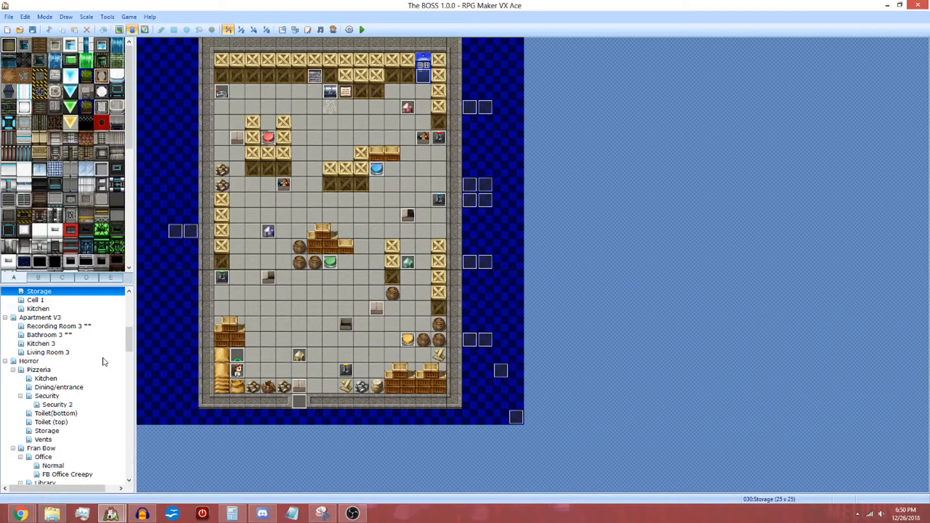
pyautogui.moveTo(129, 340); pyautogui.dragTo(123, 301)
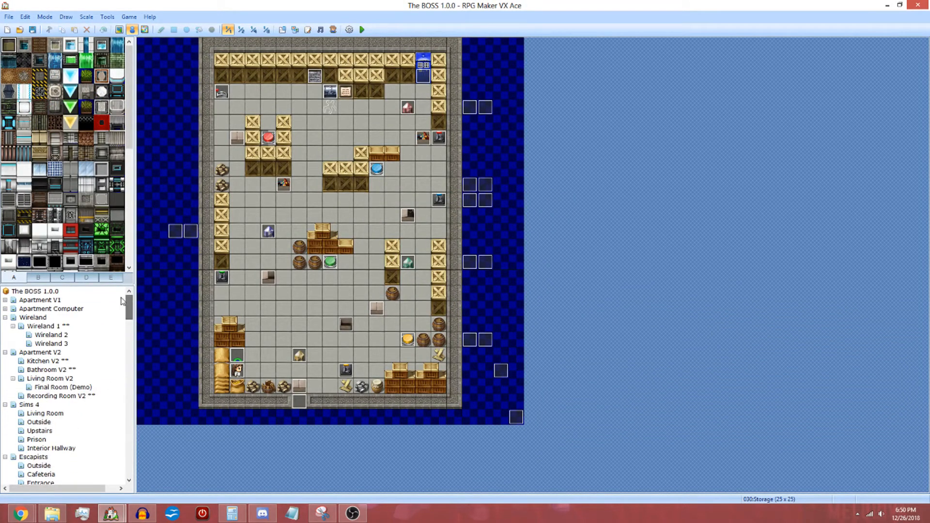
pyautogui.click(12, 325)
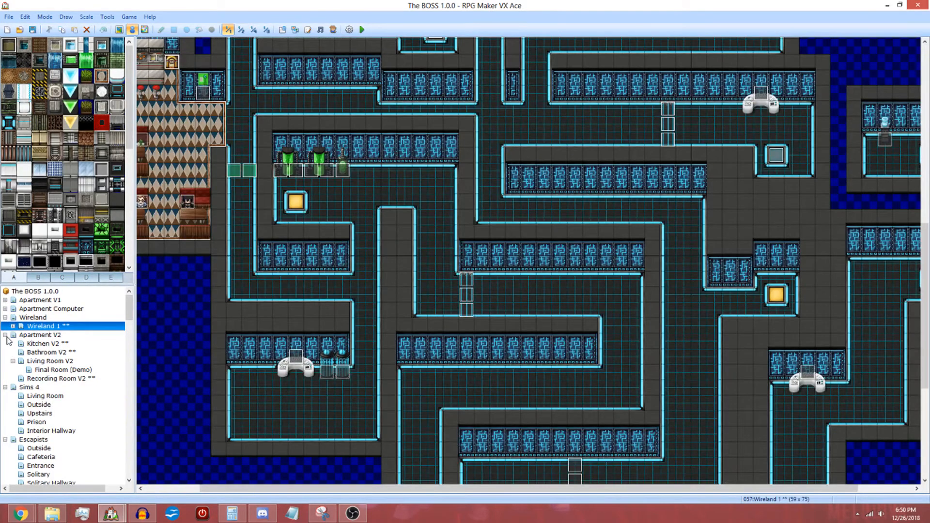
pyautogui.click(6, 335)
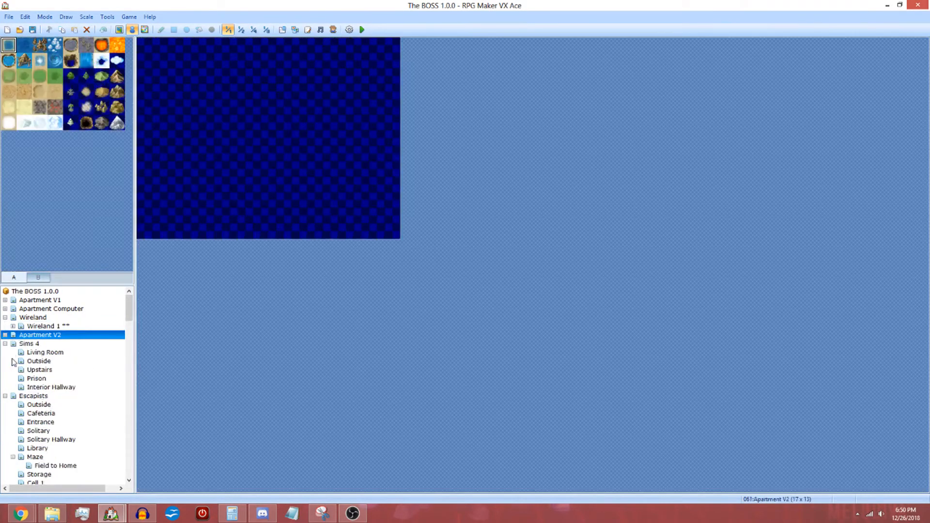
pyautogui.click(5, 343)
pyautogui.click(5, 352)
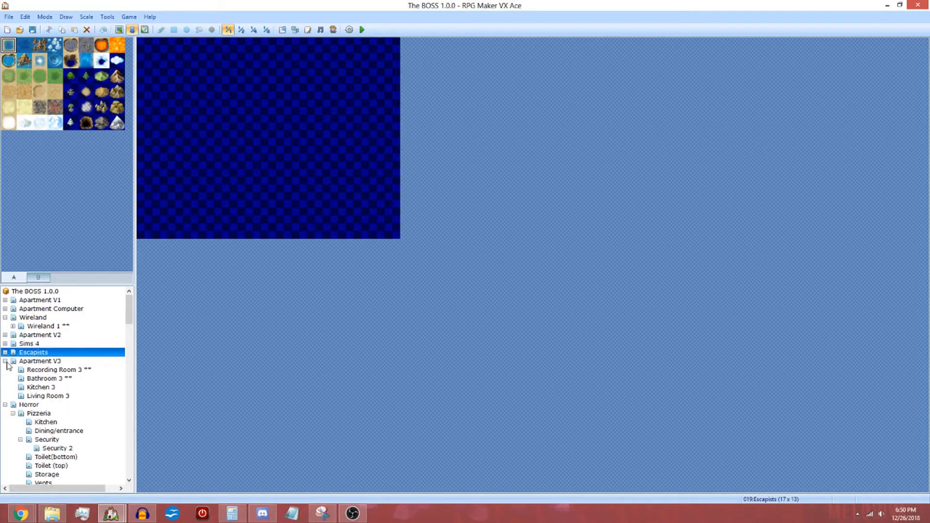
pyautogui.click(5, 360)
pyautogui.click(5, 369)
pyautogui.click(6, 378)
pyautogui.click(5, 387)
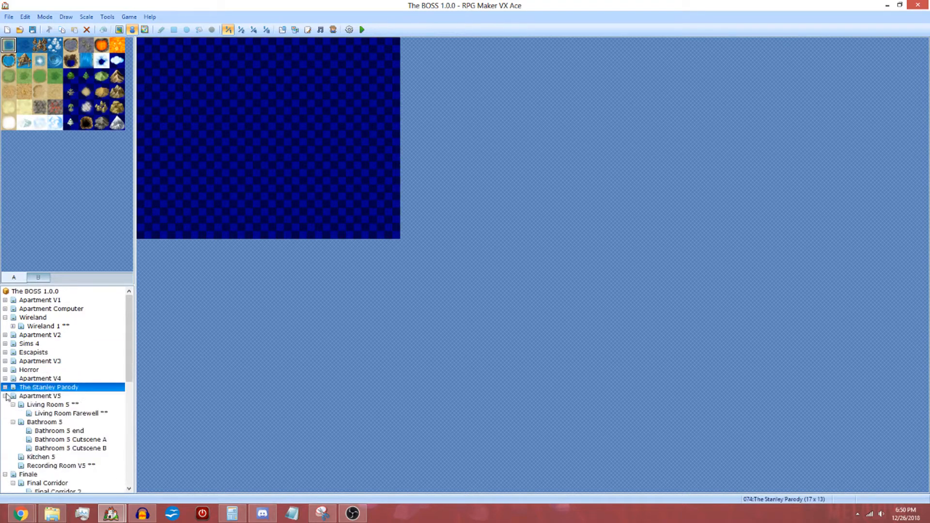
pyautogui.click(6, 395)
pyautogui.click(5, 405)
pyautogui.click(5, 413)
pyautogui.click(5, 421)
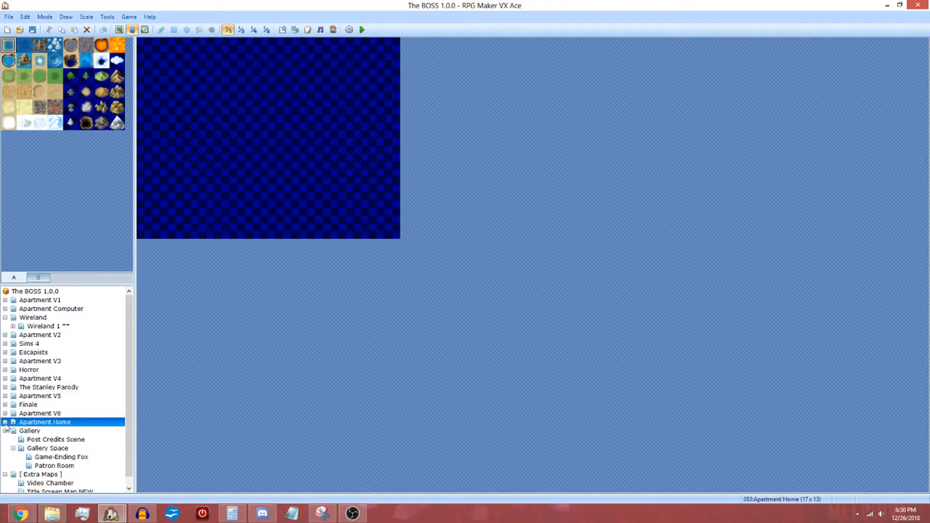
pyautogui.click(6, 431)
pyautogui.click(5, 439)
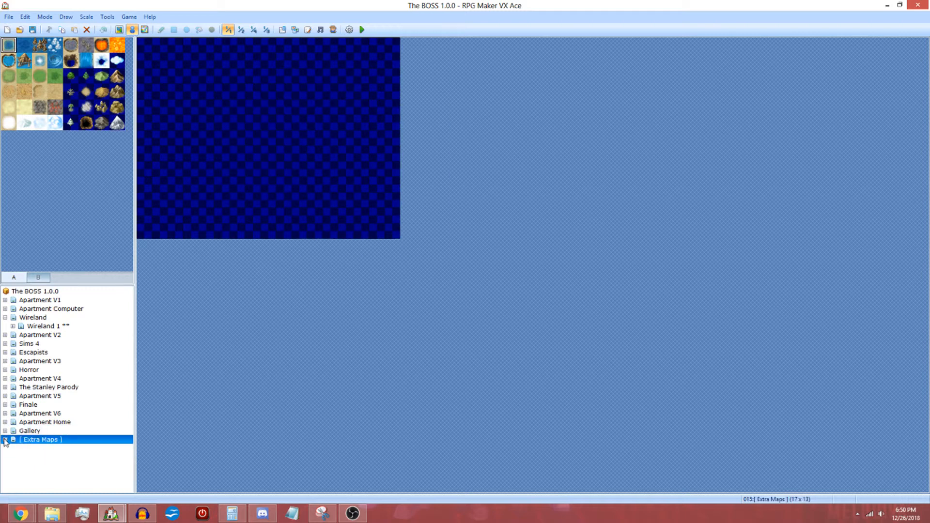
# Step: Open event EV001 on the Apartment V1 map and examine its switch control and WindowName script commands
pyautogui.click(58, 301)
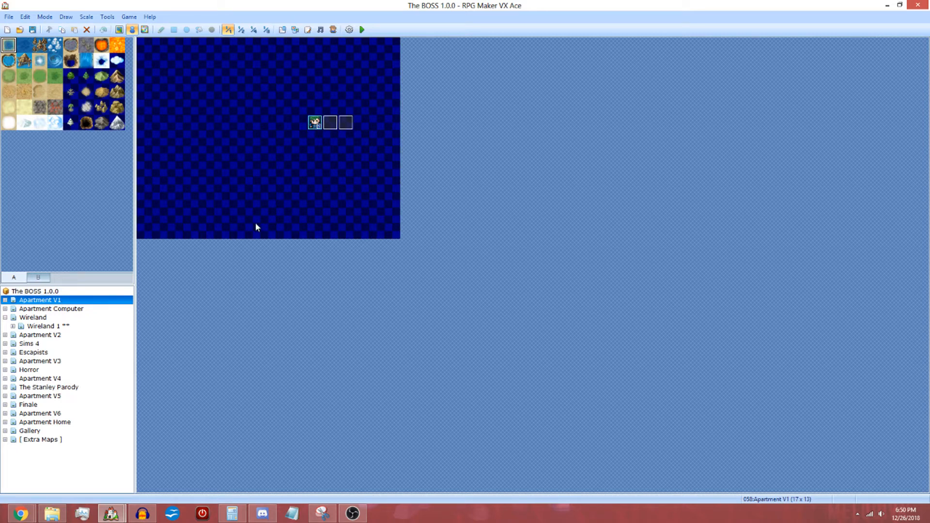
pyautogui.doubleClick(331, 123)
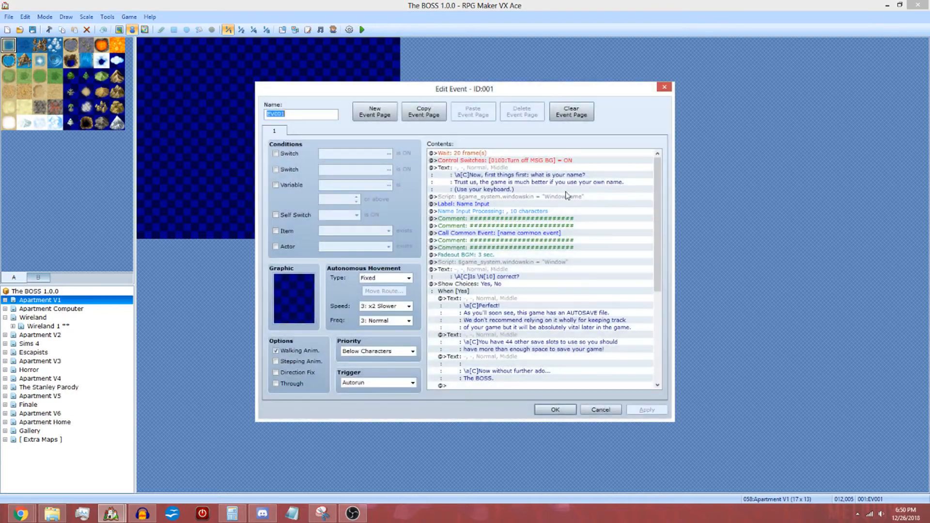
pyautogui.moveTo(657, 211); pyautogui.dragTo(636, 171)
pyautogui.click(601, 174)
pyautogui.click(606, 160)
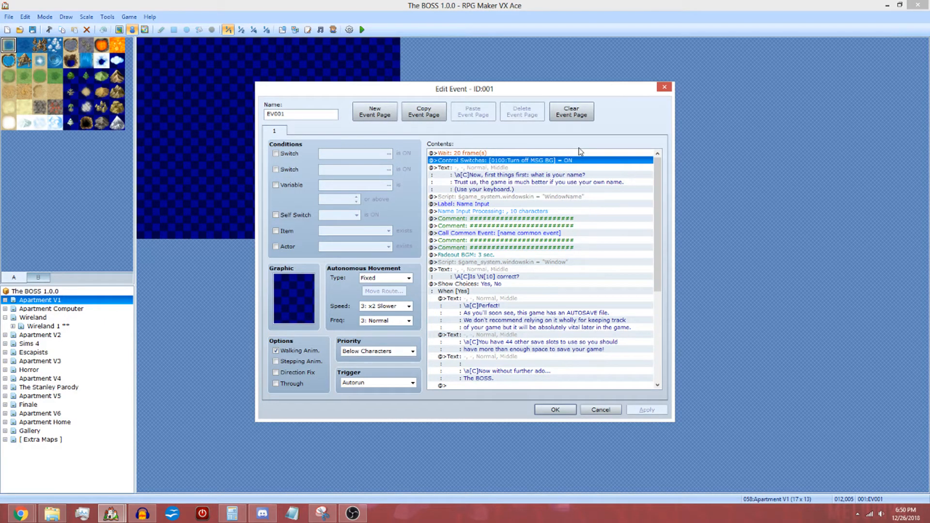
pyautogui.click(561, 197)
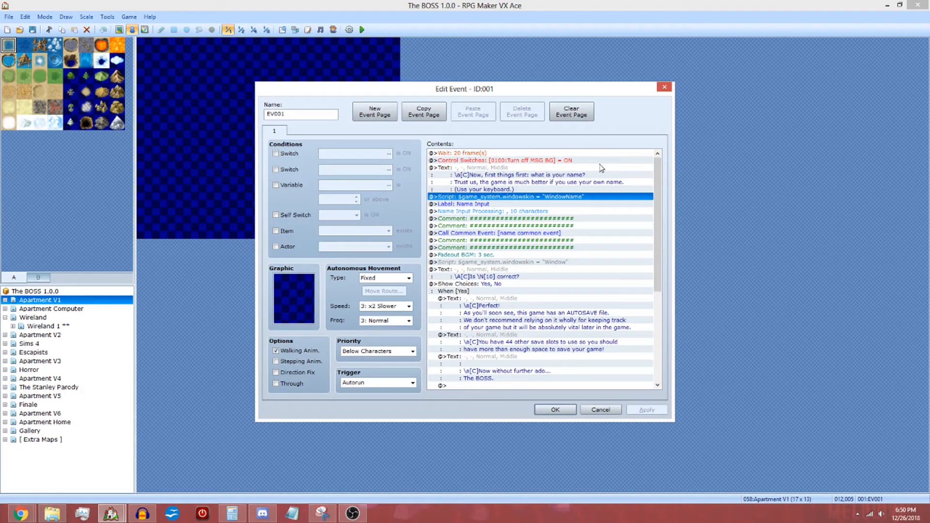
# Step: Inspect the Show Text command that asks for the player's name and close it without editing the message
pyautogui.click(541, 174)
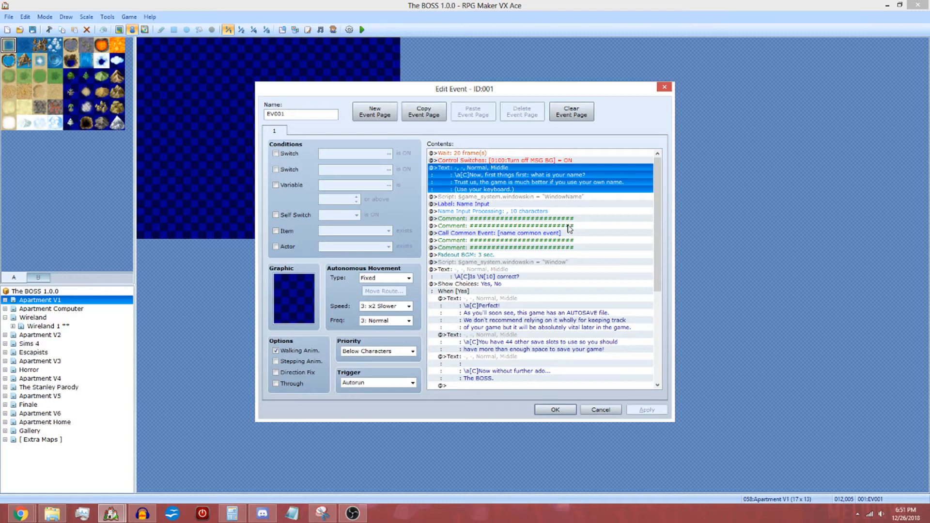
pyautogui.press('space')
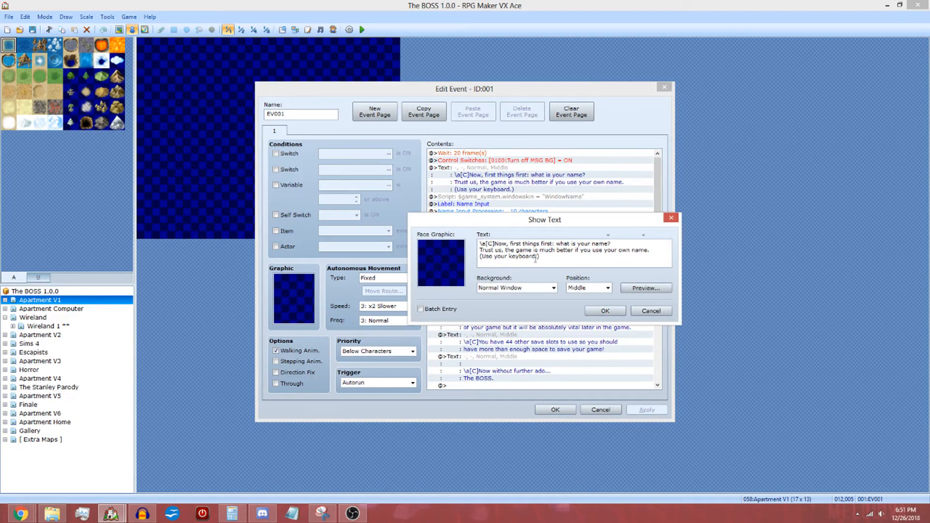
pyautogui.click(606, 310)
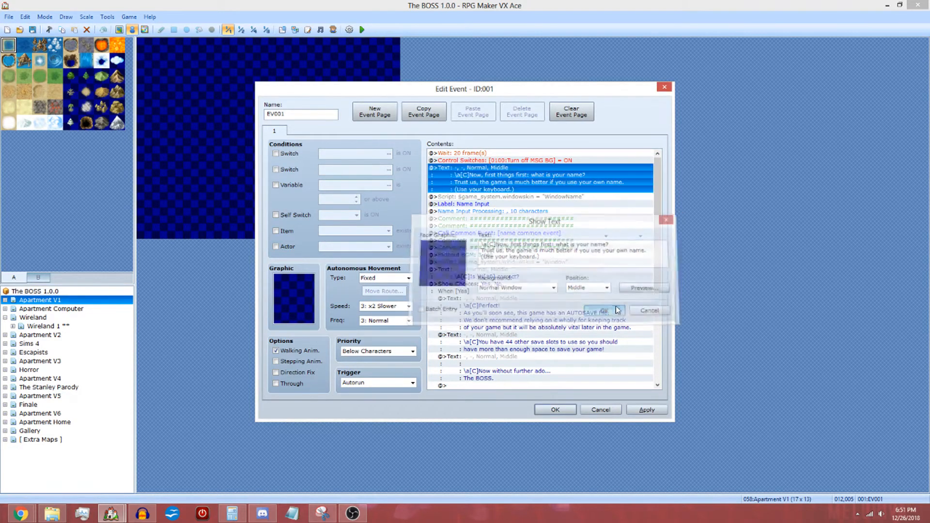
# Step: Inspect the Name Input Processing command's actor list and character limit, and view a number-sign comment command
pyautogui.click(546, 211)
pyautogui.press('space')
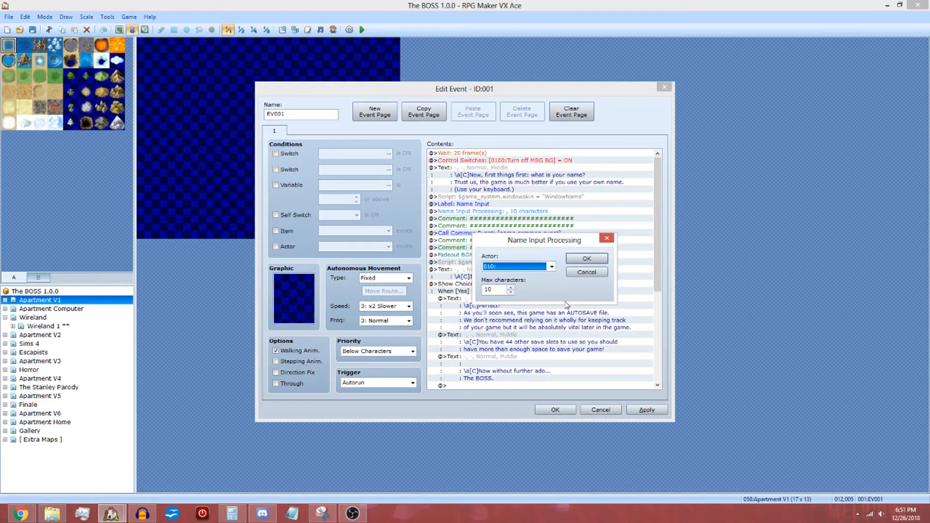
pyautogui.click(552, 268)
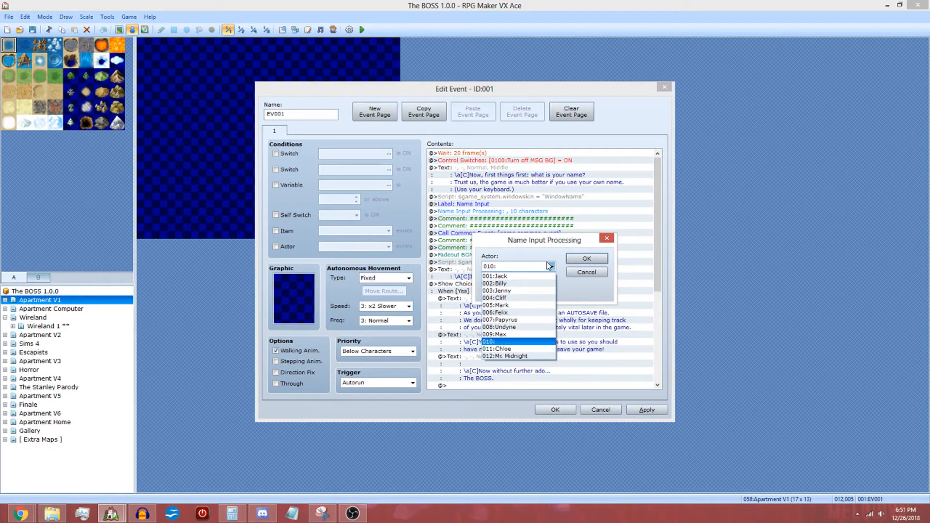
pyautogui.click(550, 266)
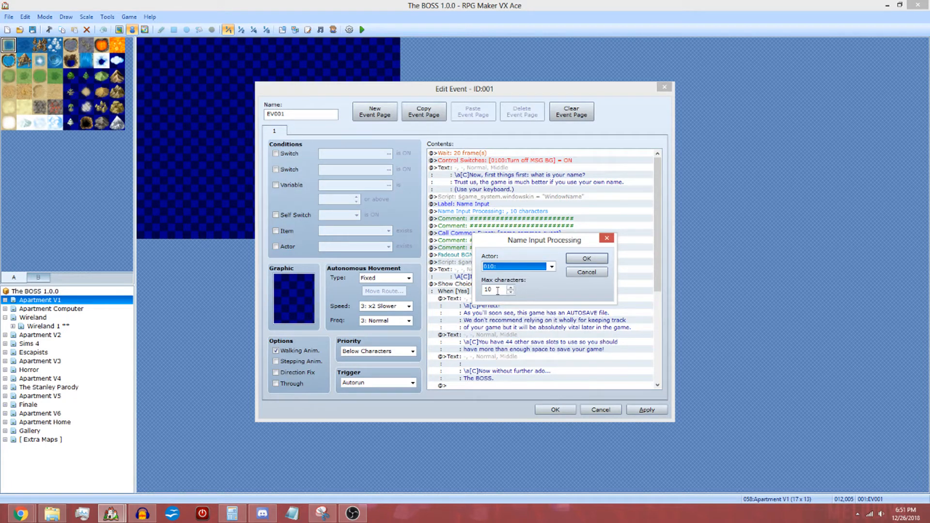
pyautogui.click(586, 273)
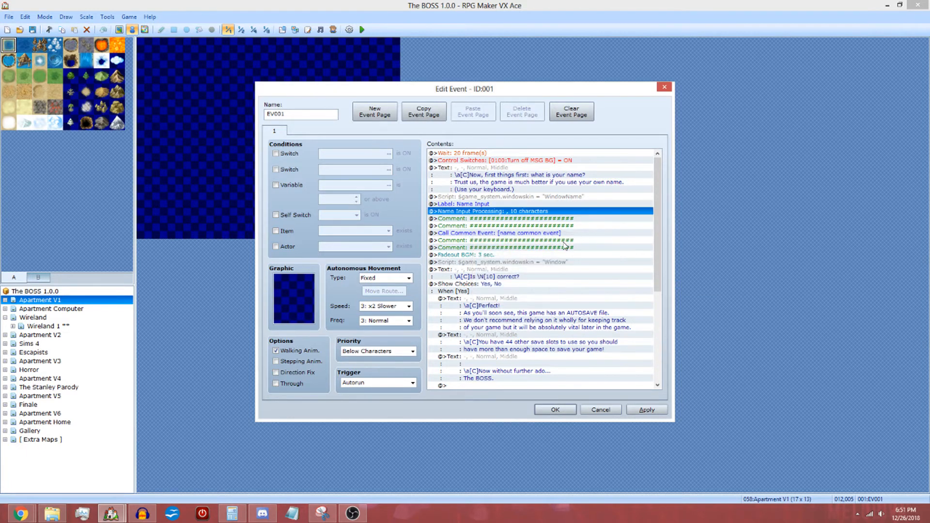
pyautogui.doubleClick(574, 226)
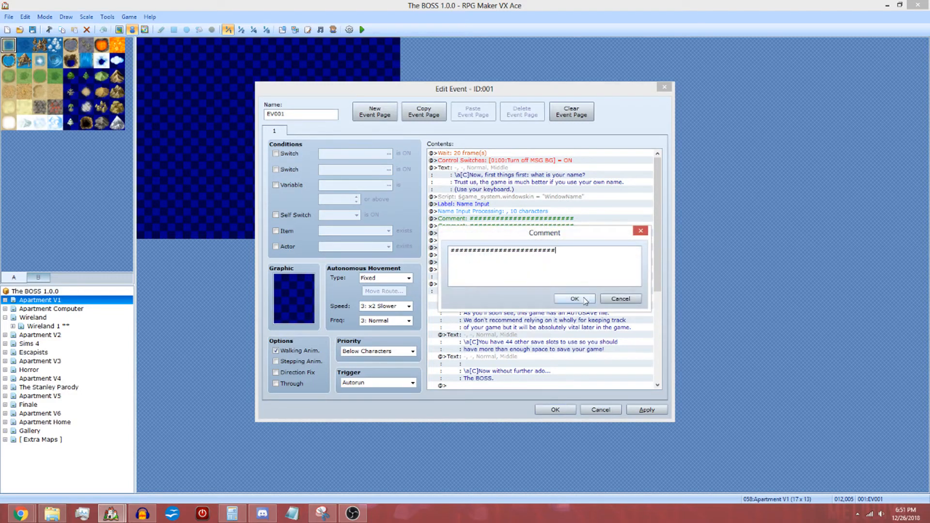
pyautogui.click(585, 300)
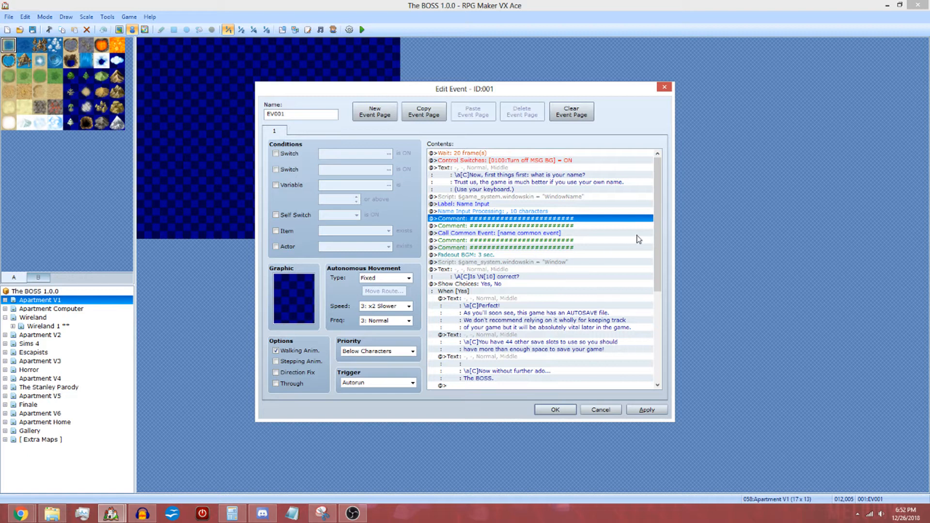
# Step: Inspect the name confirmation message's \N[10] code in its Show Text command, cancel, and review the event's contents
pyautogui.scroll(-1, 663, 232)
pyautogui.click(512, 254)
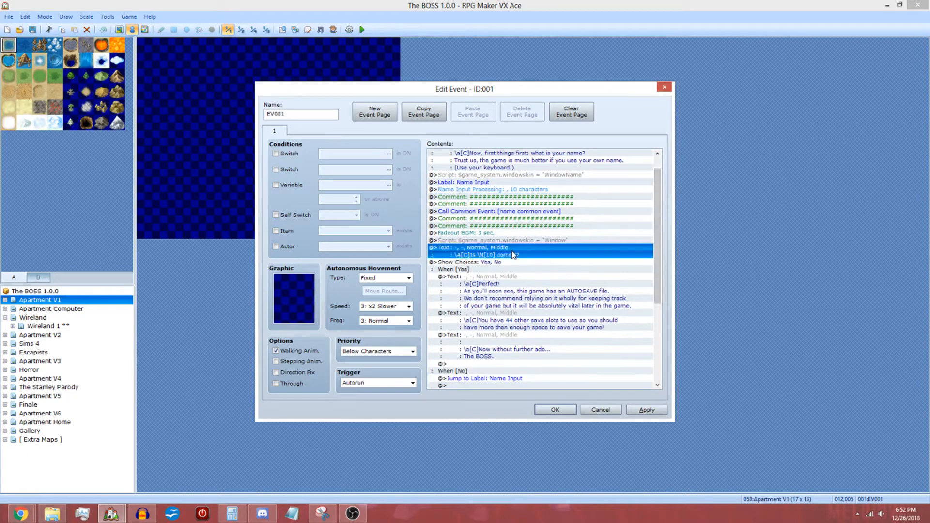
pyautogui.press('Return')
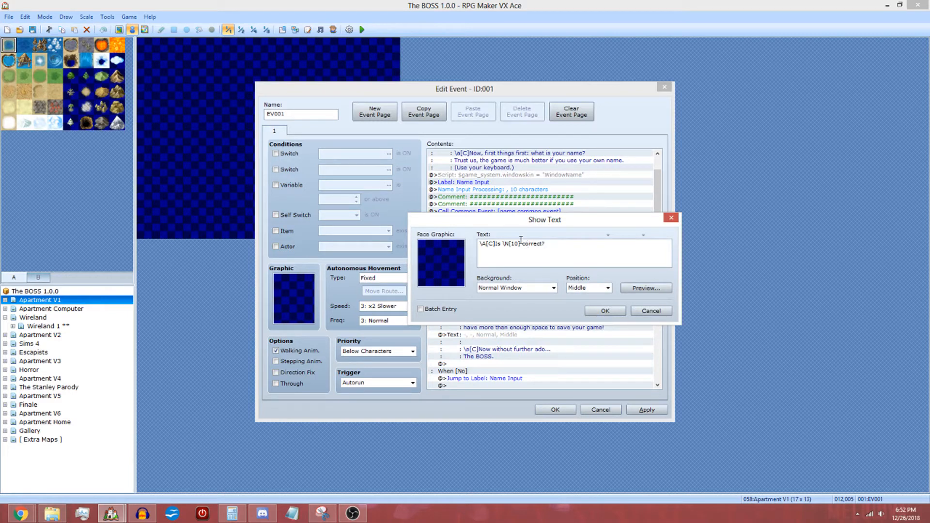
pyautogui.moveTo(521, 244); pyautogui.dragTo(502, 243)
pyautogui.moveTo(506, 242)
pyautogui.click(552, 245)
pyautogui.click(670, 312)
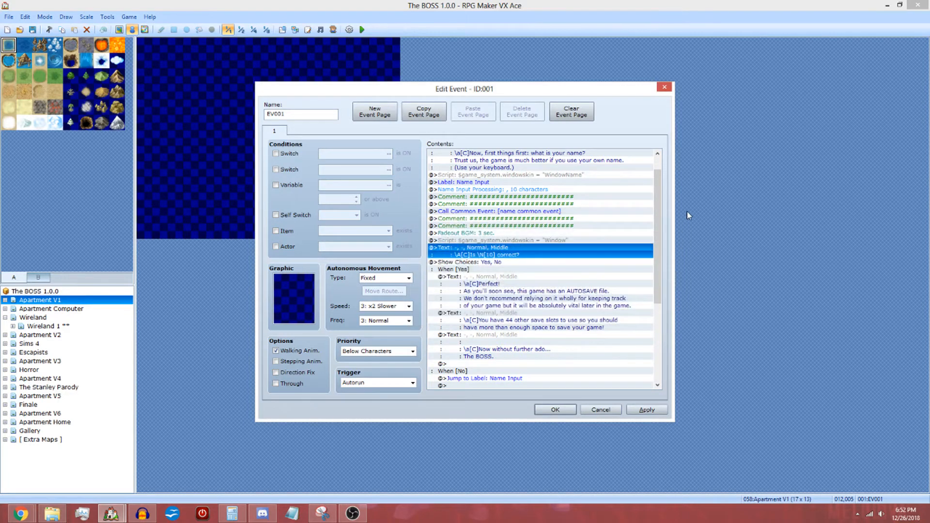
pyautogui.moveTo(658, 243)
pyautogui.mouseDown()
pyautogui.moveTo(663, 338)
pyautogui.moveTo(646, 233)
pyautogui.mouseUp()
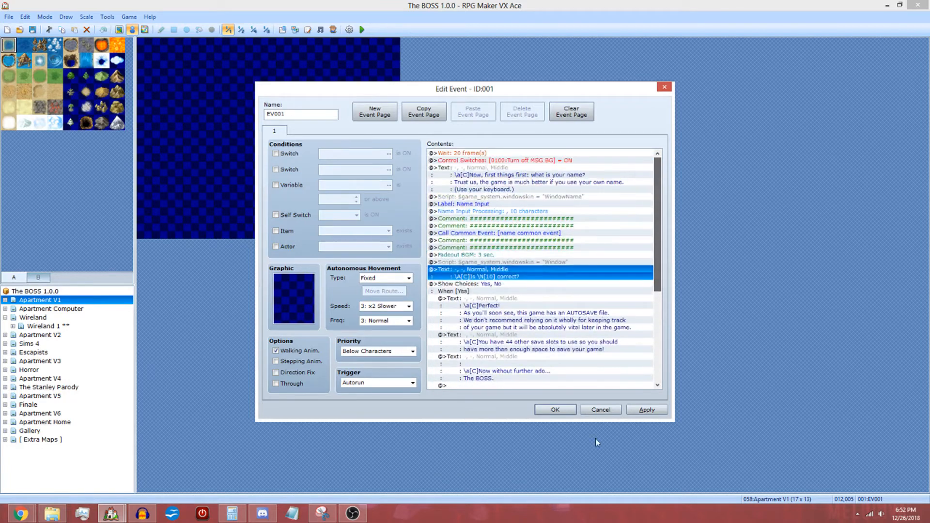
# Step: Cancel the EV001 event and view the Living Room V1 and Recording Room 1 maps under Apartment V1
pyautogui.click(609, 412)
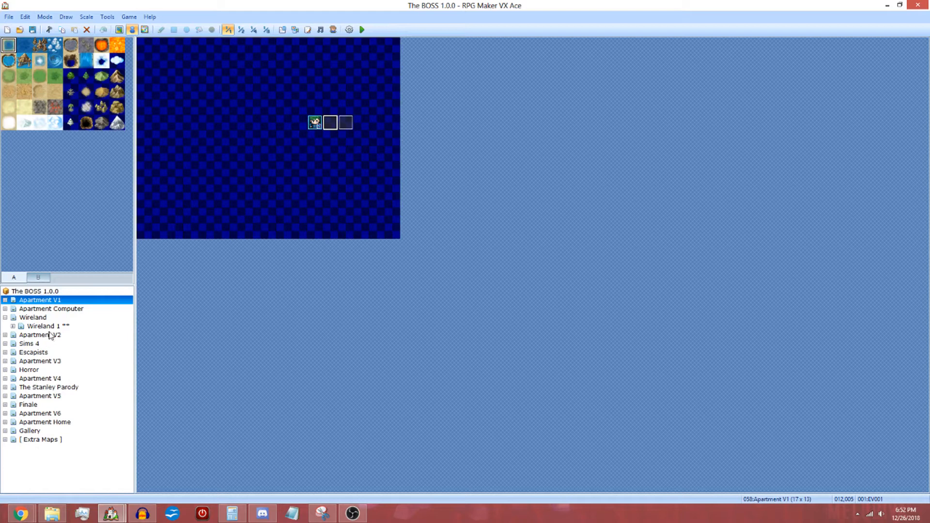
pyautogui.click(5, 300)
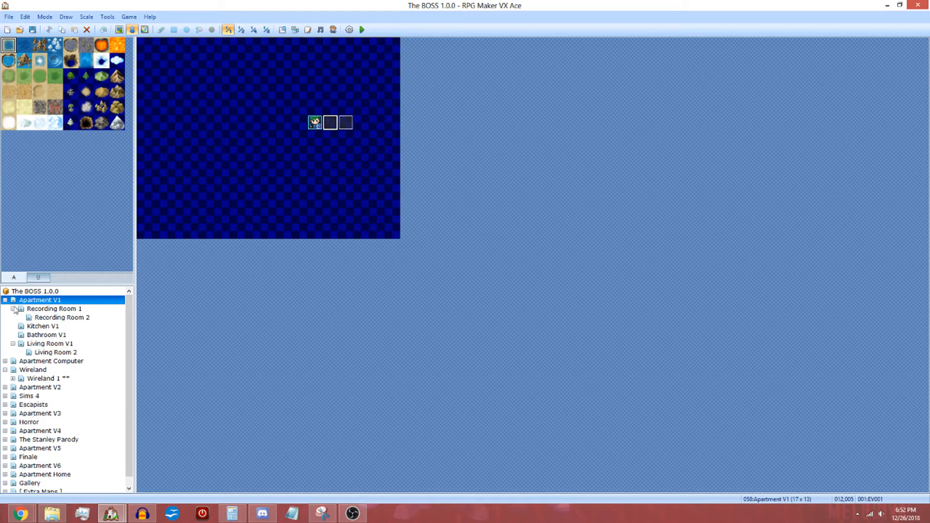
pyautogui.doubleClick(15, 310)
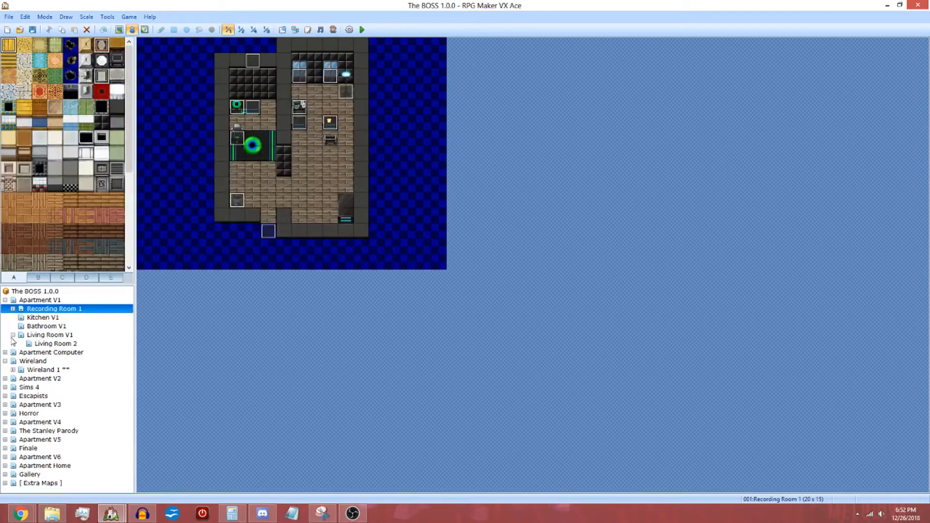
pyautogui.doubleClick(12, 336)
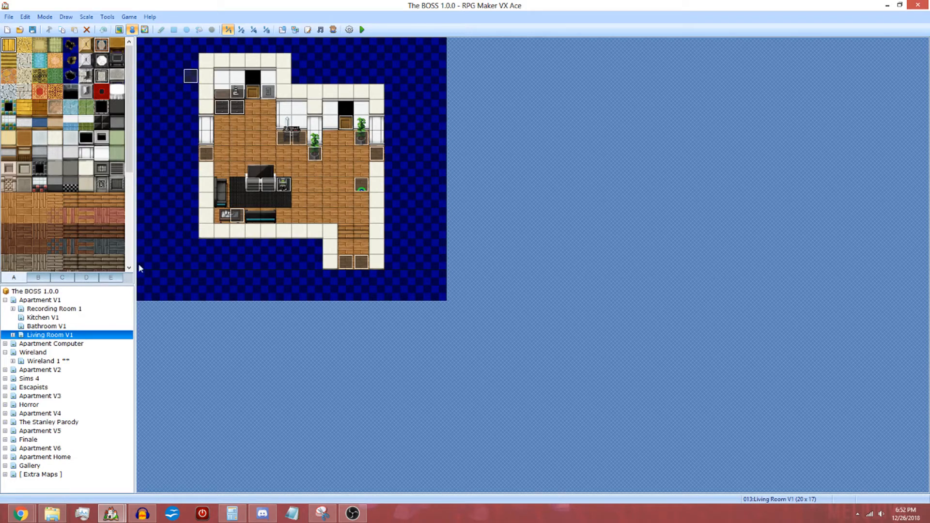
pyautogui.click(68, 310)
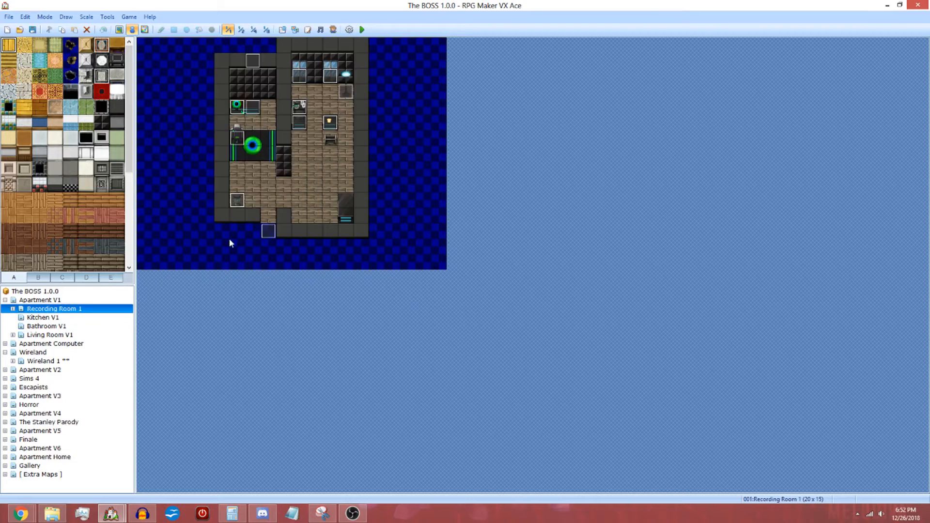
# Step: Open event EV003 on the Recording Room 1 map and examine its Intro common event call, menu access and switch commands
pyautogui.doubleClick(255, 65)
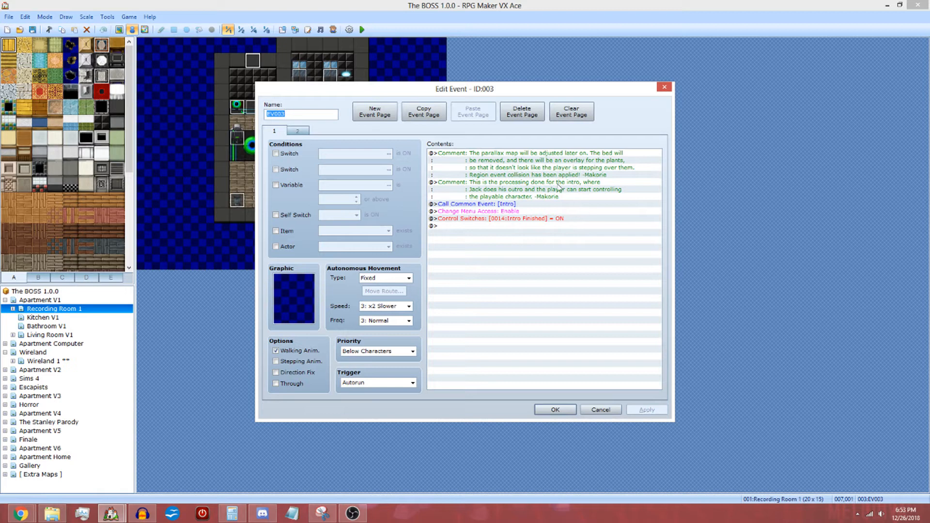
pyautogui.click(518, 206)
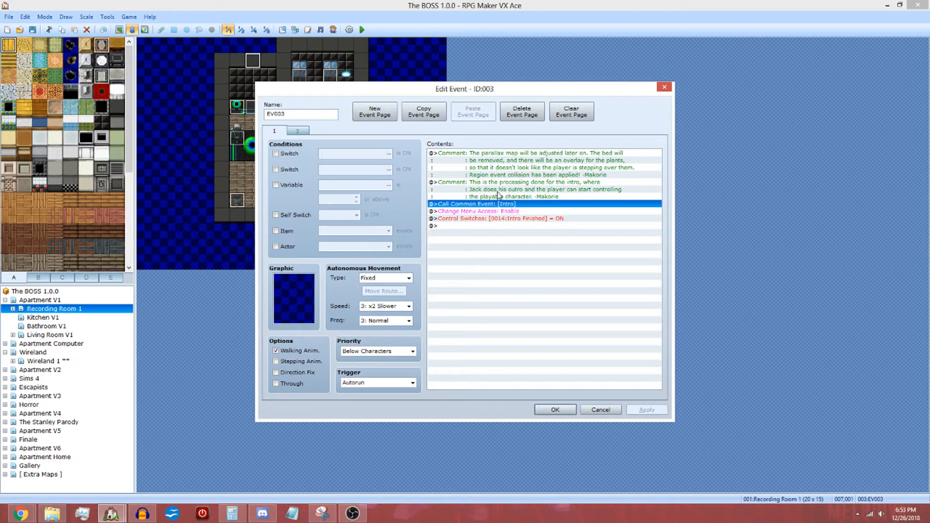
pyautogui.click(498, 212)
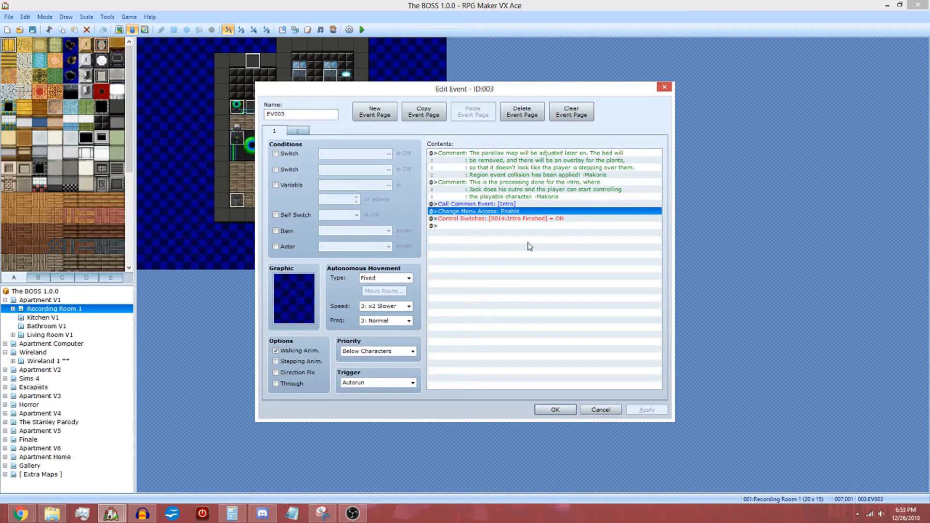
pyautogui.click(521, 219)
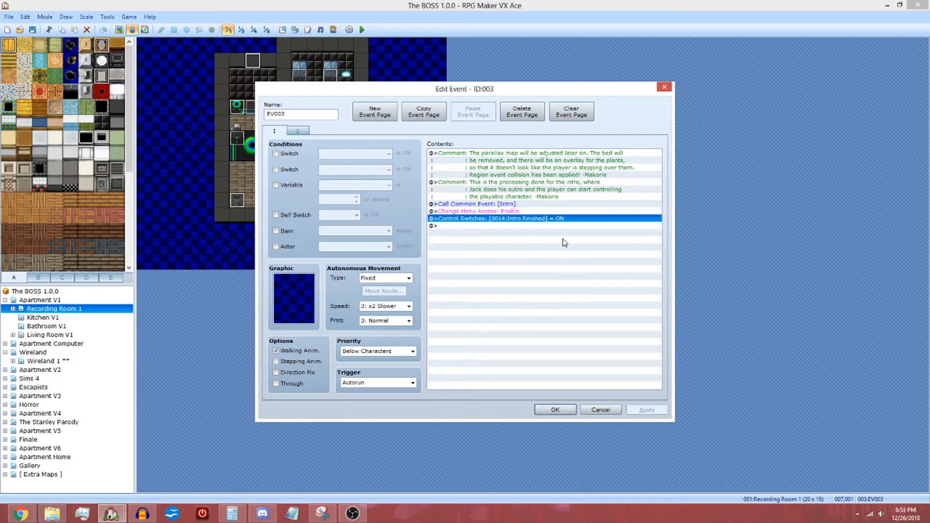
# Step: Compare EV003's first page with the Intro Finished switch condition on its second page, and close the event
pyautogui.click(298, 130)
pyautogui.click(269, 133)
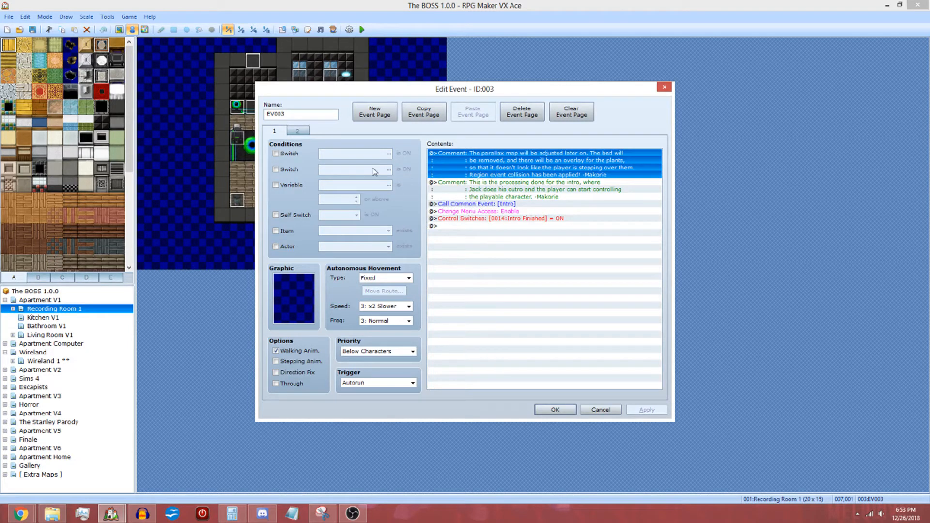
pyautogui.click(564, 220)
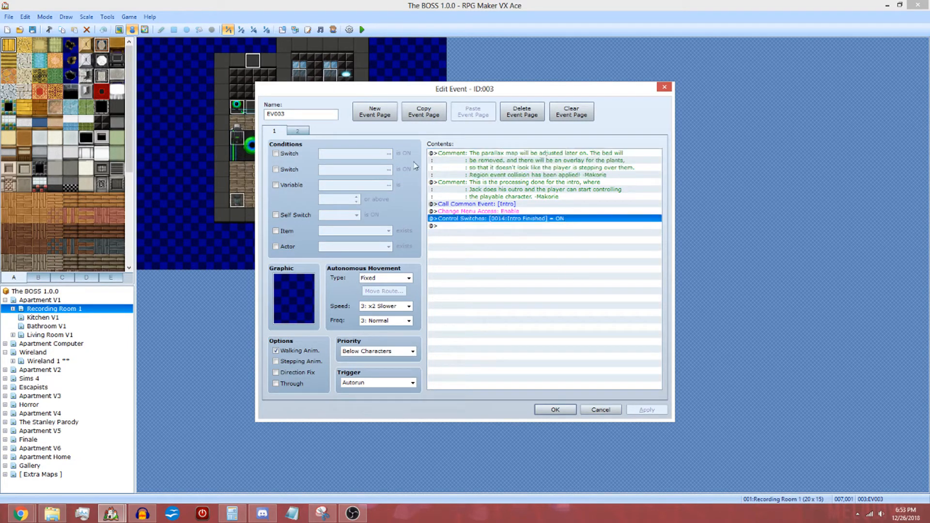
pyautogui.click(299, 132)
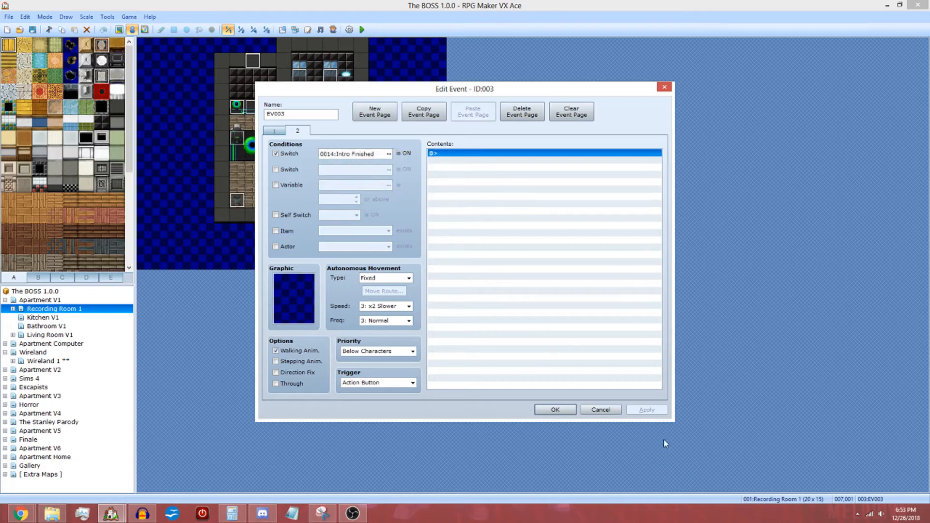
pyautogui.click(554, 409)
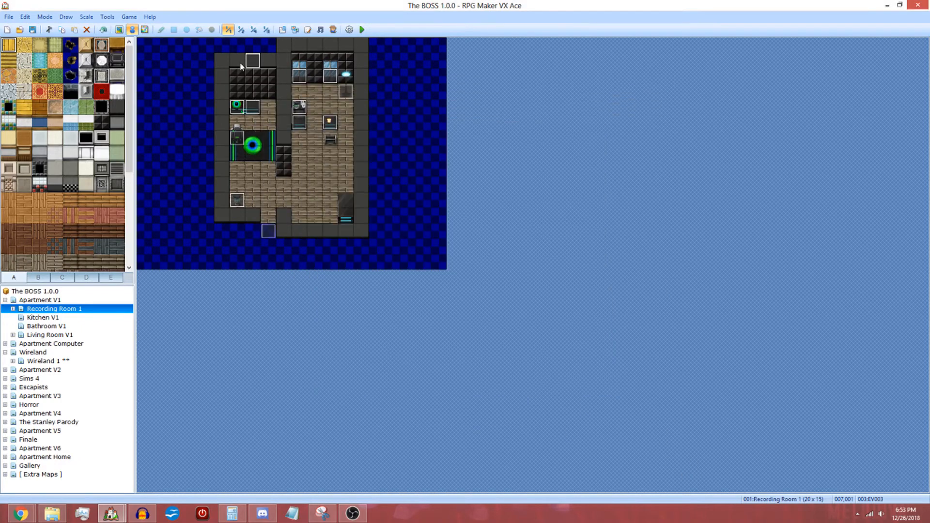
pyautogui.click(241, 65)
# Step: Open event EV008 in the Recording Room and inspect the face graphic and message of its Show Text command
pyautogui.doubleClick(331, 123)
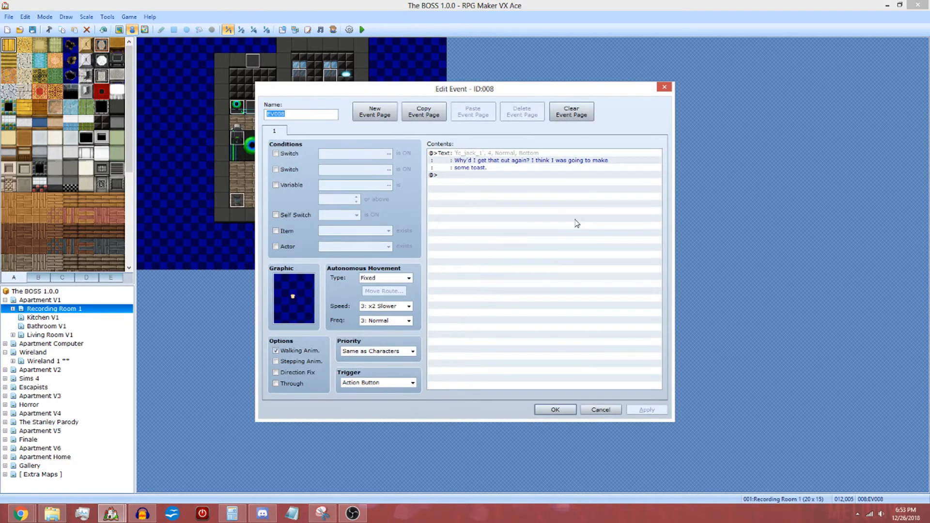
pyautogui.doubleClick(551, 160)
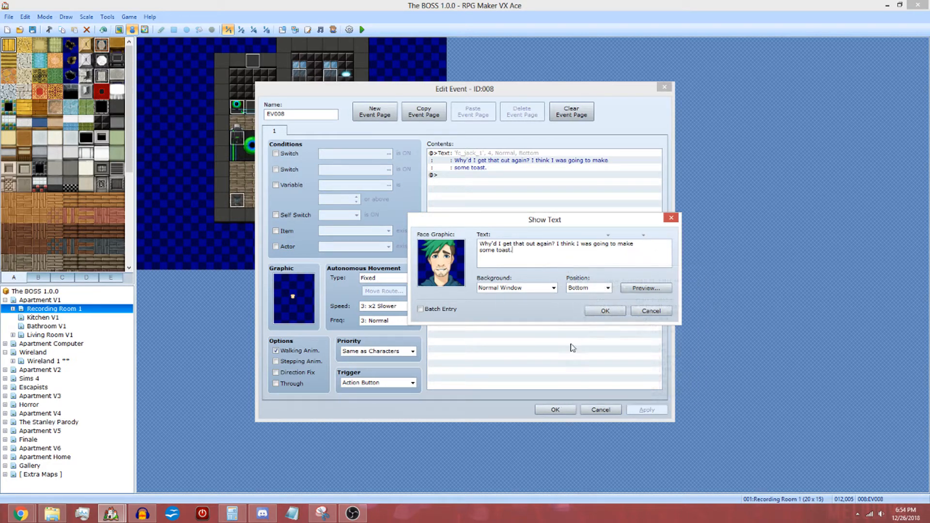
pyautogui.click(601, 311)
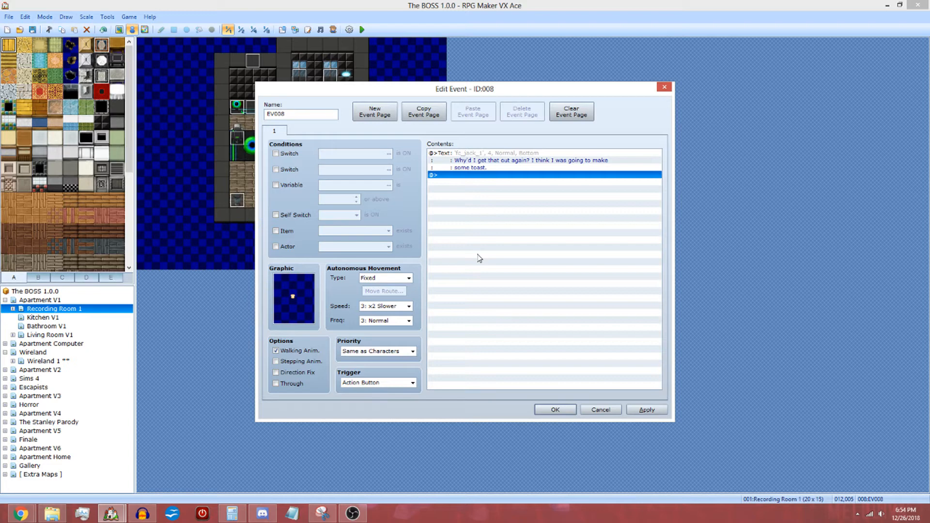
# Step: Browse the graphics available for EV008, including the Tileset-B sheet, and close the event keeping its current graphic
pyautogui.doubleClick(298, 292)
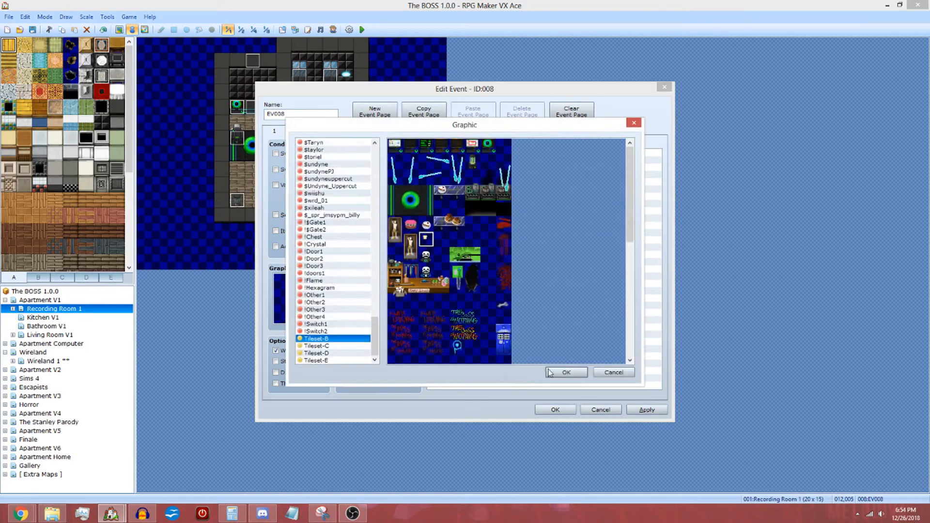
pyautogui.moveTo(632, 236)
pyautogui.mouseDown()
pyautogui.moveTo(656, 363)
pyautogui.moveTo(647, 231)
pyautogui.mouseUp()
pyautogui.moveTo(375, 335); pyautogui.dragTo(395, 346)
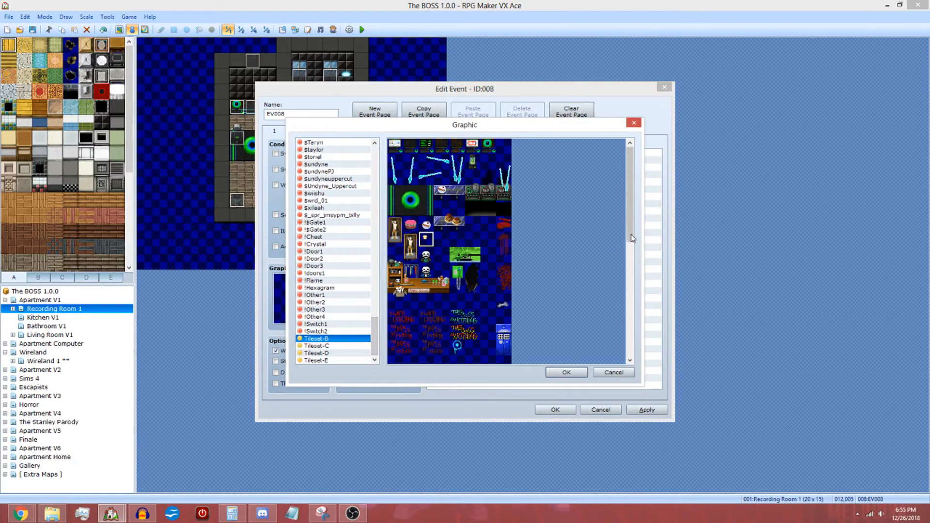
pyautogui.moveTo(631, 234); pyautogui.dragTo(630, 272)
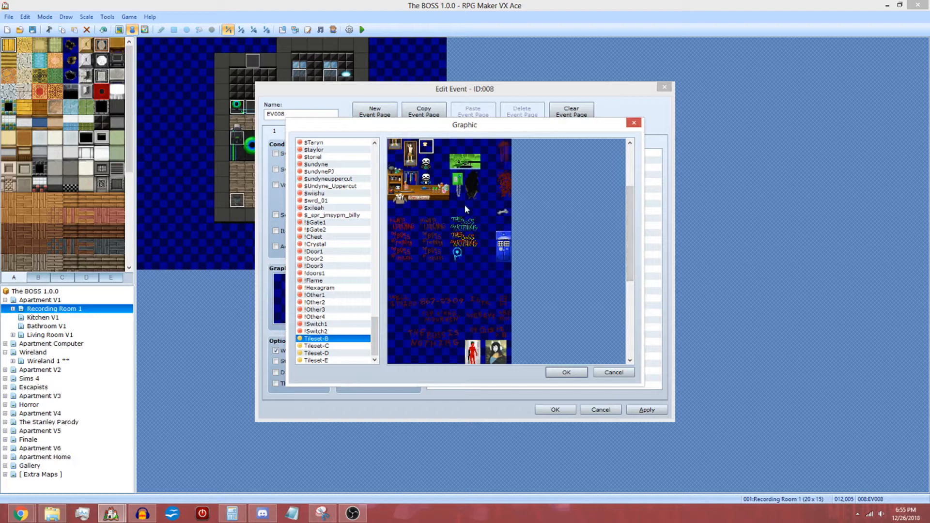
pyautogui.scroll(3, 579, 286)
pyautogui.scroll(3, 475, 242)
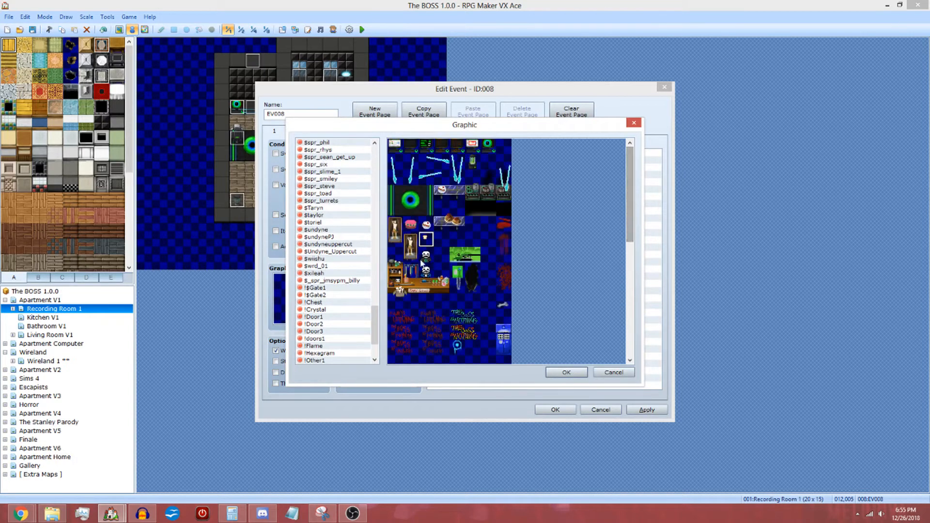
pyautogui.click(585, 373)
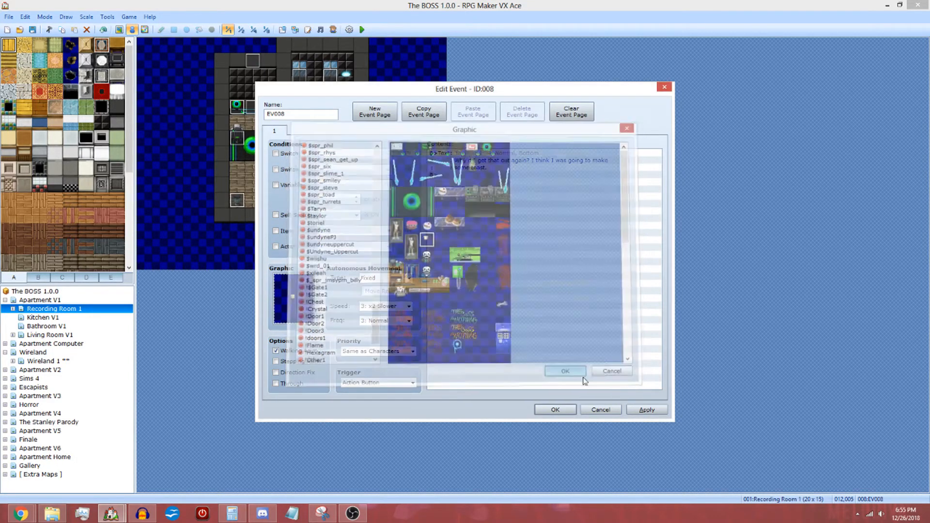
pyautogui.click(572, 412)
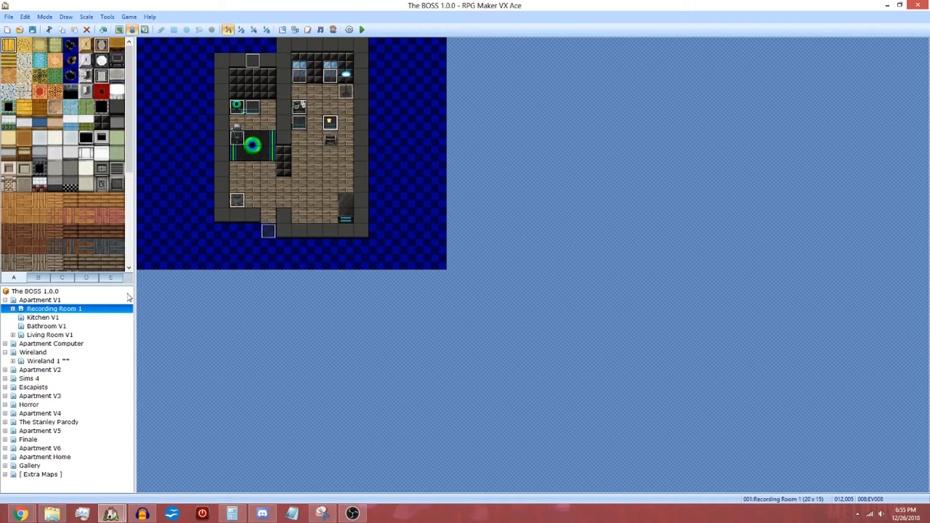
# Step: Look through the Recording Room's tileset sheets E, D, C and B, examining sheet B's custom tiles
pyautogui.click(111, 277)
pyautogui.click(87, 278)
pyautogui.click(63, 278)
pyautogui.click(39, 279)
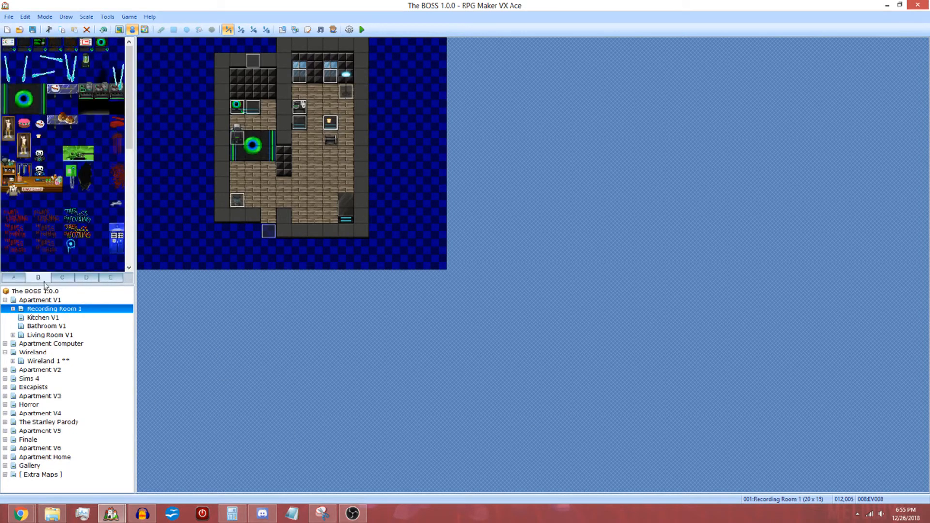
pyautogui.scroll(-5, 103, 158)
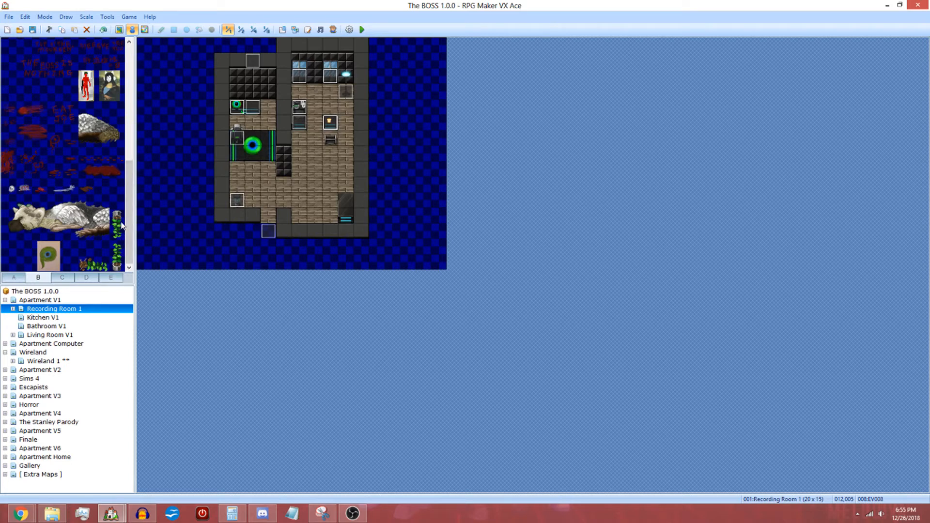
pyautogui.moveTo(128, 190); pyautogui.dragTo(144, 130)
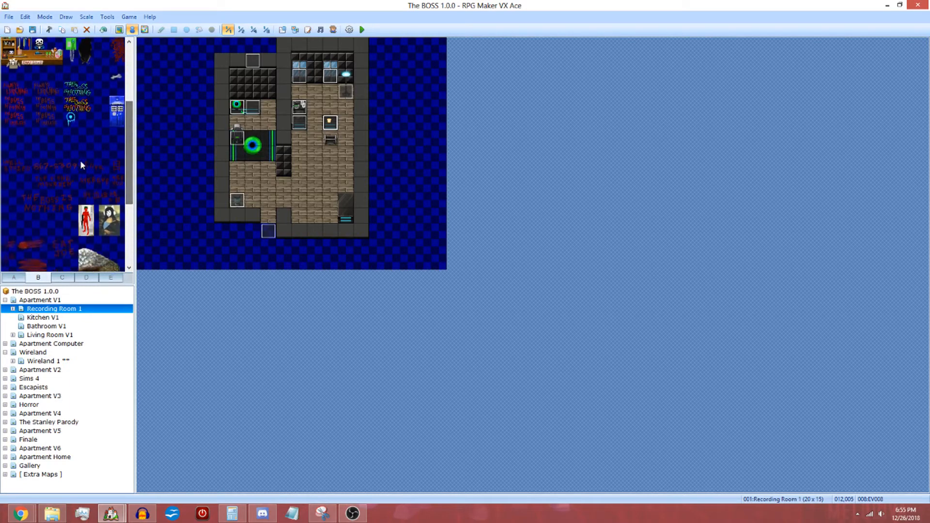
# Step: Highlight the red wall-writing tiles and the blue police box tiles in tileset B to examine them
pyautogui.moveTo(18, 160); pyautogui.dragTo(118, 203)
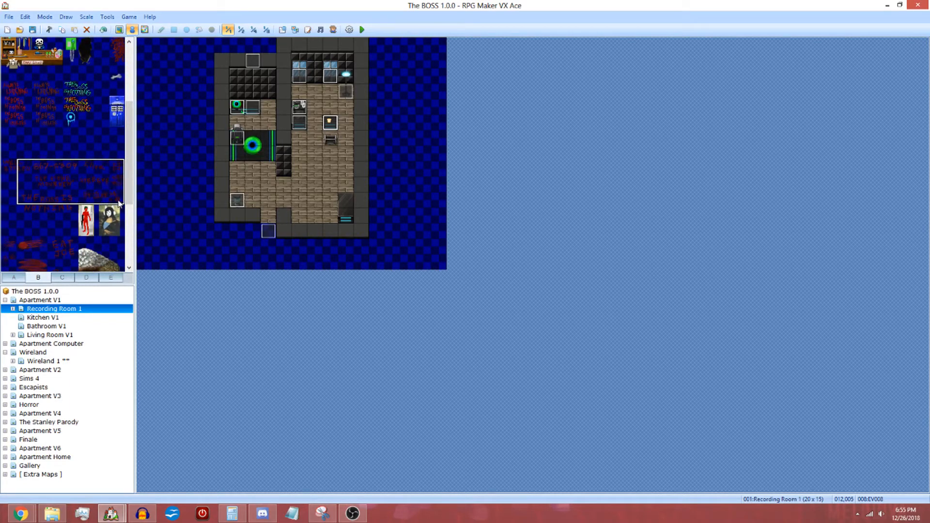
pyautogui.click(71, 134)
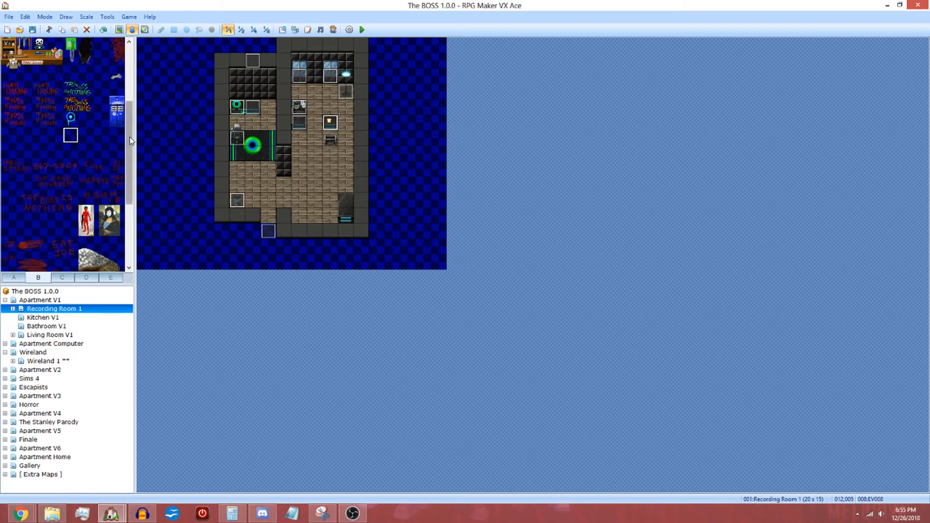
pyautogui.scroll(3, 130, 141)
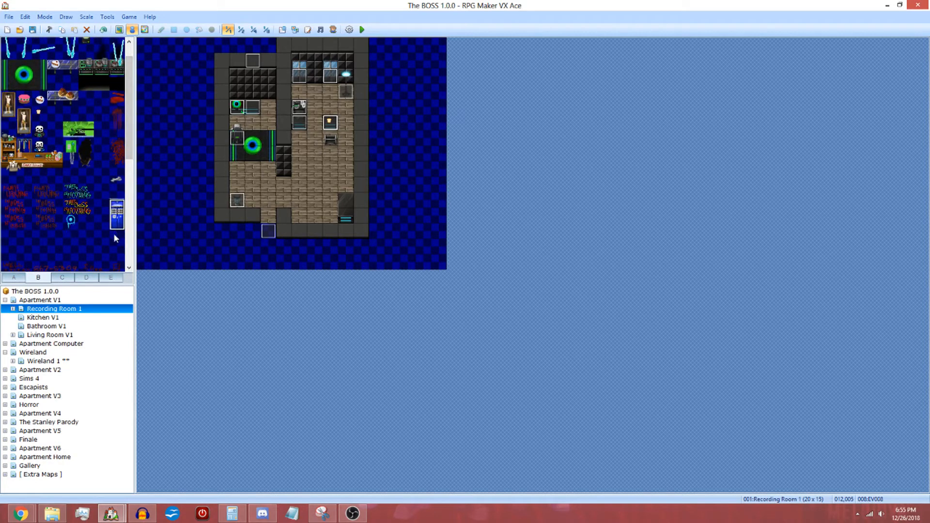
pyautogui.click(118, 193)
pyautogui.moveTo(121, 195); pyautogui.dragTo(122, 224)
pyautogui.click(115, 208)
# Step: Highlight the large sleeping creature and the red stain tiles further down tileset B, and return to its upper tiles
pyautogui.moveTo(129, 140); pyautogui.dragTo(136, 244)
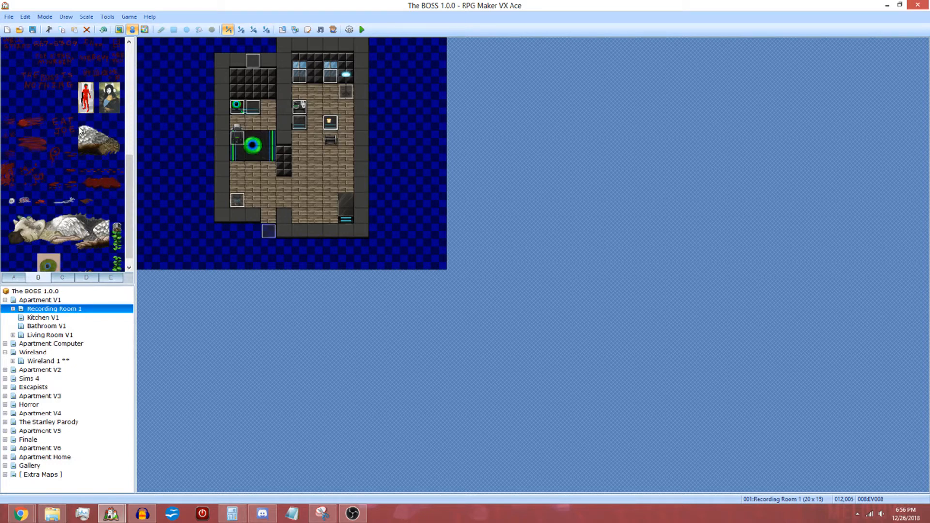
pyautogui.moveTo(10, 219); pyautogui.dragTo(104, 255)
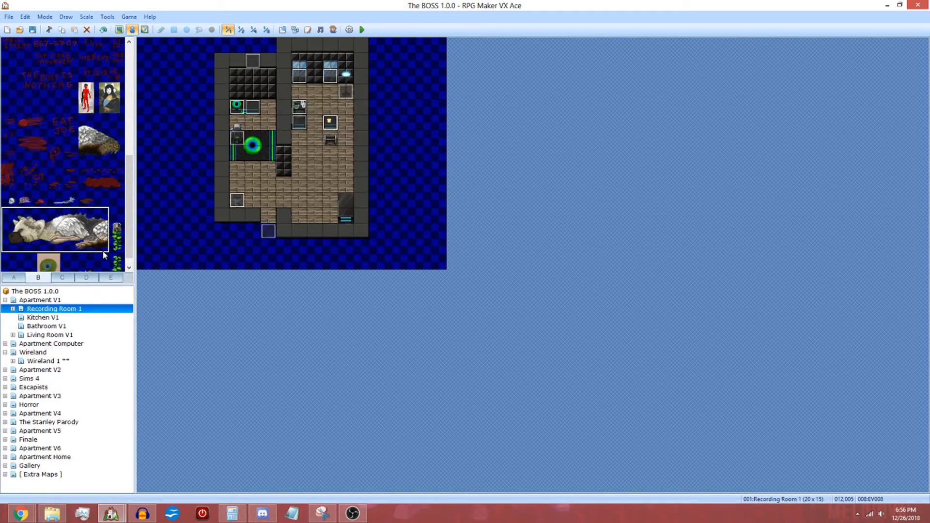
pyautogui.click(90, 188)
pyautogui.moveTo(6, 169); pyautogui.dragTo(9, 185)
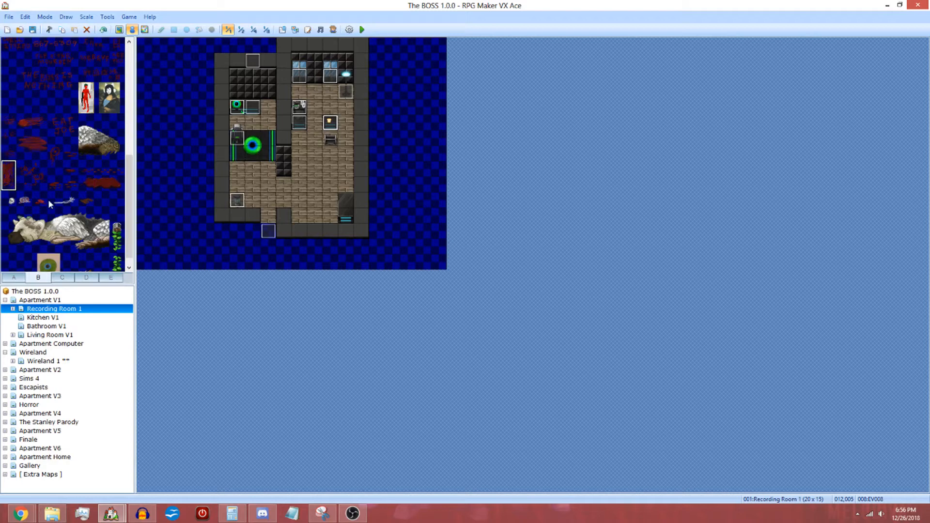
pyautogui.moveTo(130, 218); pyautogui.dragTo(128, 123)
pyautogui.click(121, 136)
pyautogui.click(116, 153)
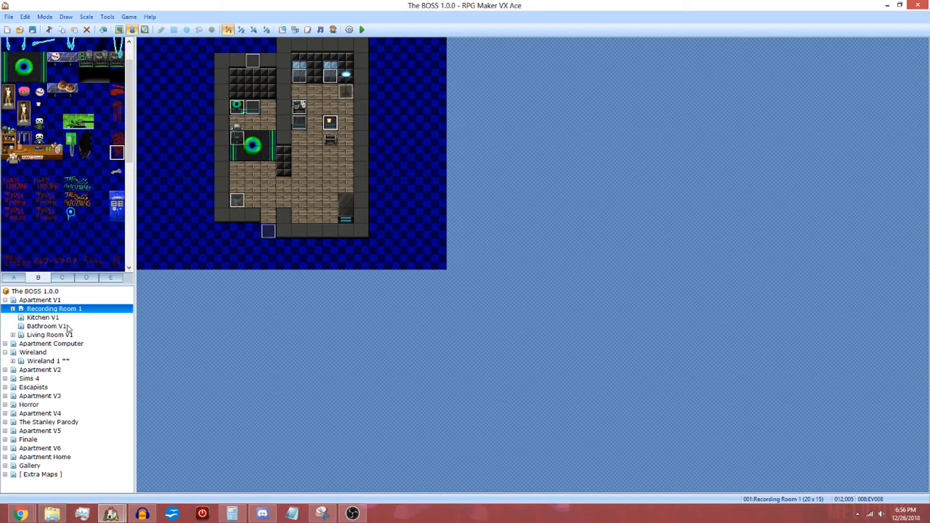
# Step: Inspect door event EV002's fade, Open1 sound effect and Living Room V1 transfer commands, and cancel the event
pyautogui.doubleClick(268, 233)
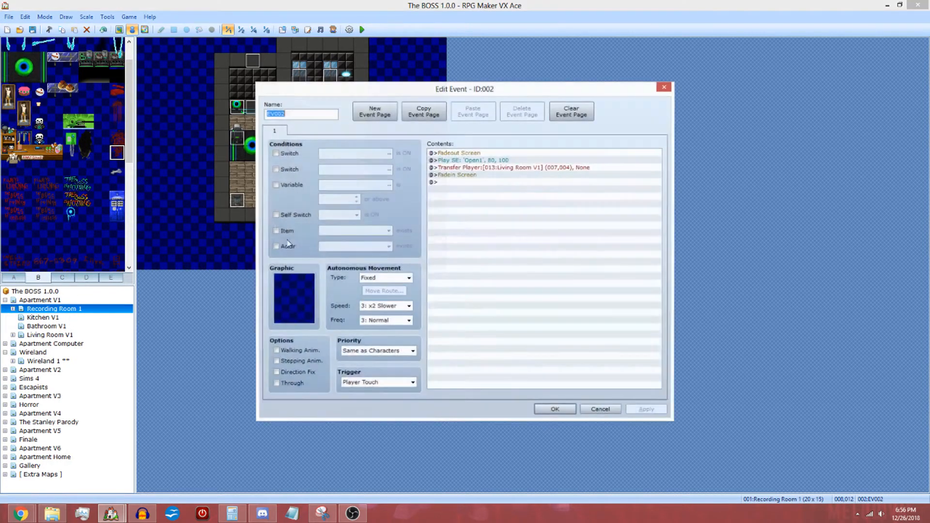
pyautogui.click(504, 160)
pyautogui.press('space')
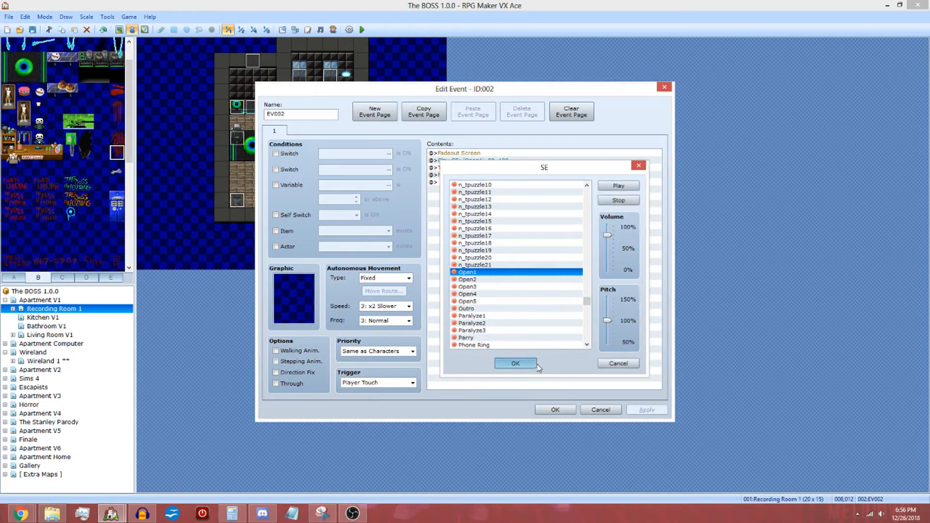
pyautogui.click(515, 362)
pyautogui.click(573, 168)
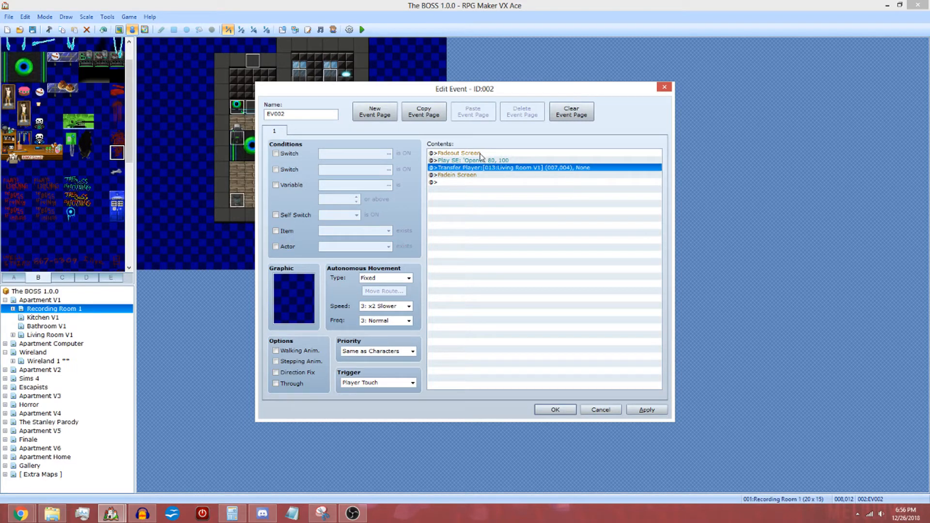
pyautogui.click(479, 155)
pyautogui.click(478, 177)
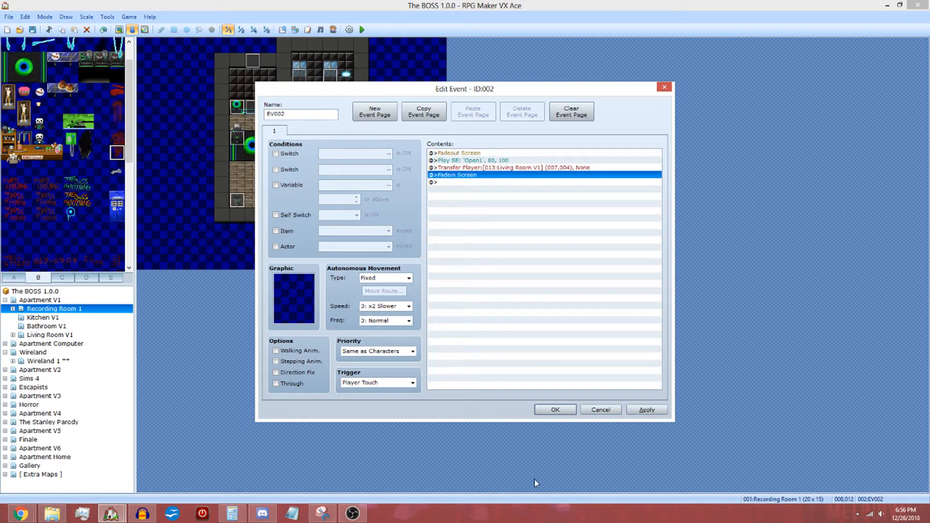
pyautogui.click(601, 410)
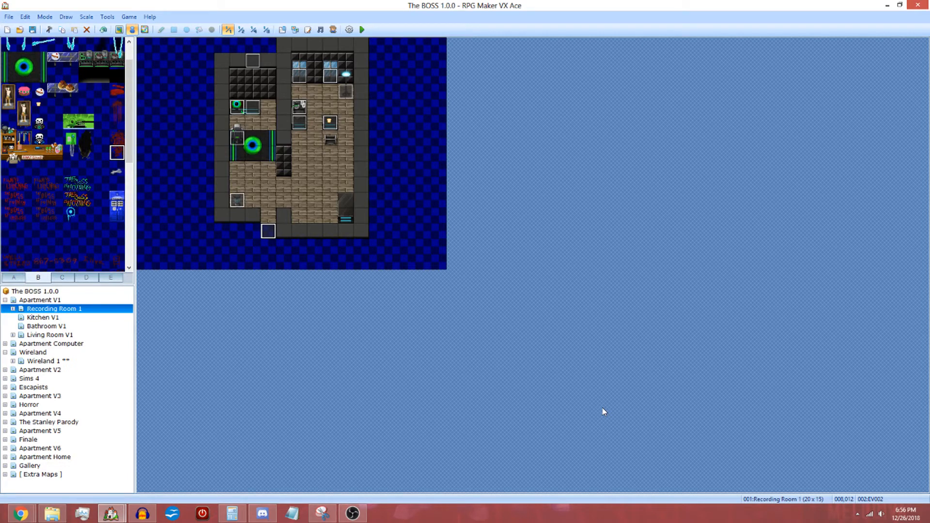
# Step: Open event EV005 below the clock on the Kitchen V1 map and examine its first Show Text command
pyautogui.click(57, 317)
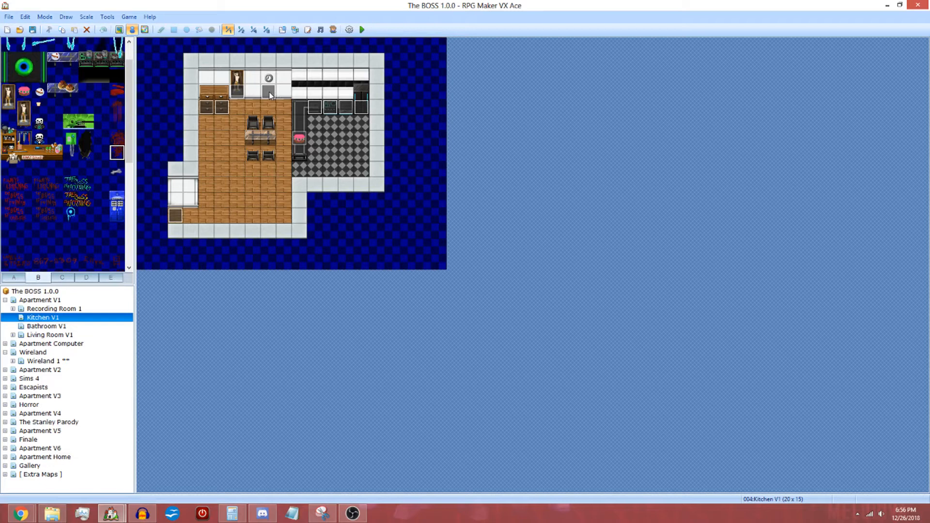
pyautogui.click(270, 94)
pyautogui.doubleClick(270, 92)
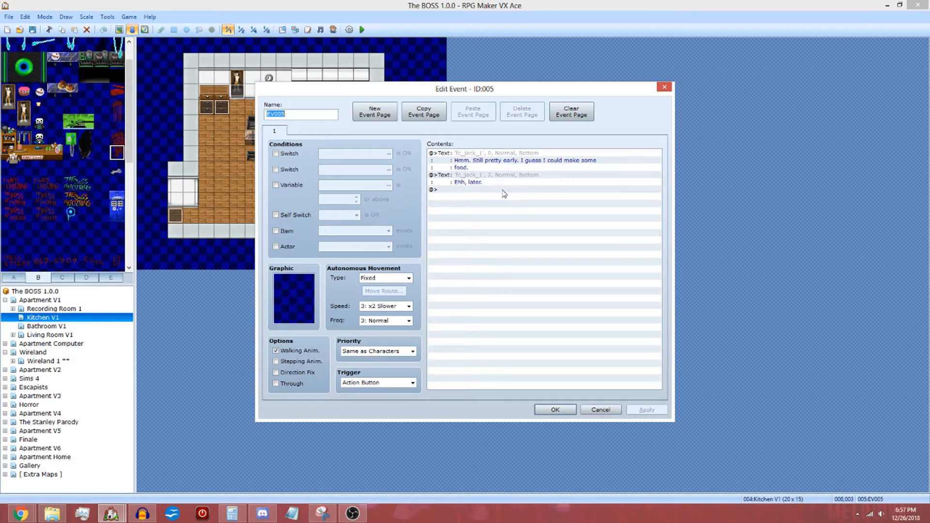
pyautogui.click(499, 154)
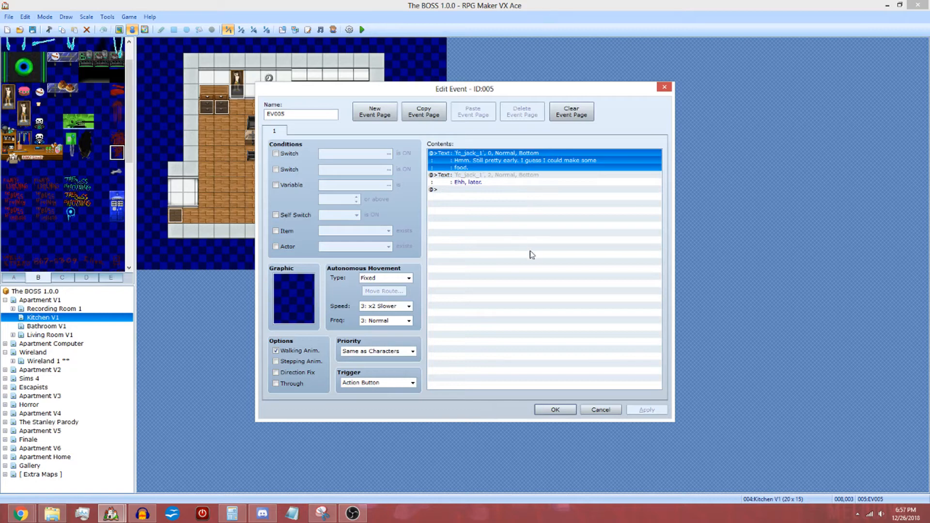
# Step: Open the face graphic choices for a message in event EV005 and preview the fc_billy variants and fc_blue
pyautogui.doubleClick(453, 279)
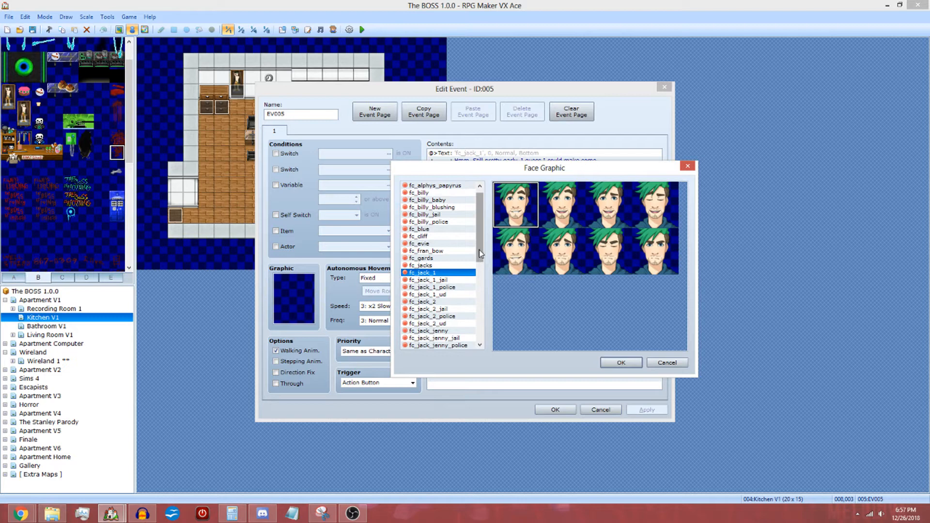
pyautogui.moveTo(479, 250); pyautogui.dragTo(486, 223)
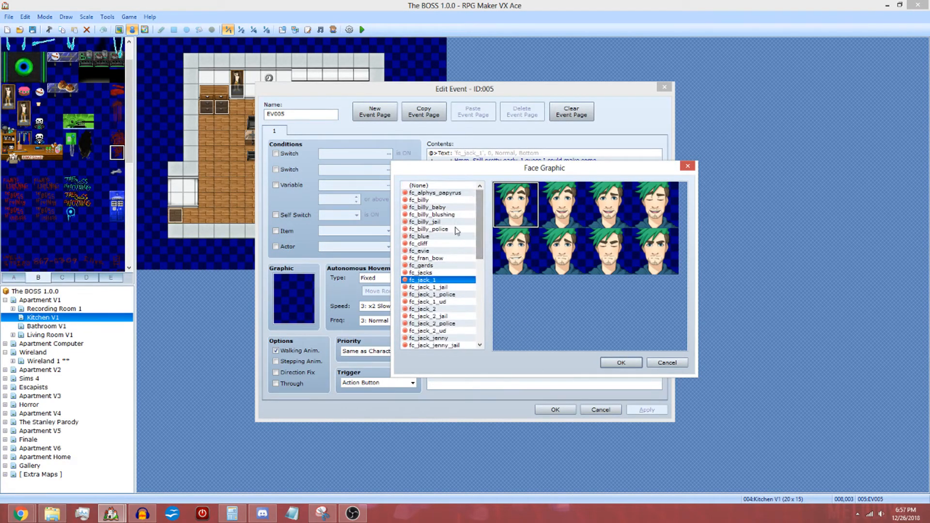
pyautogui.click(445, 200)
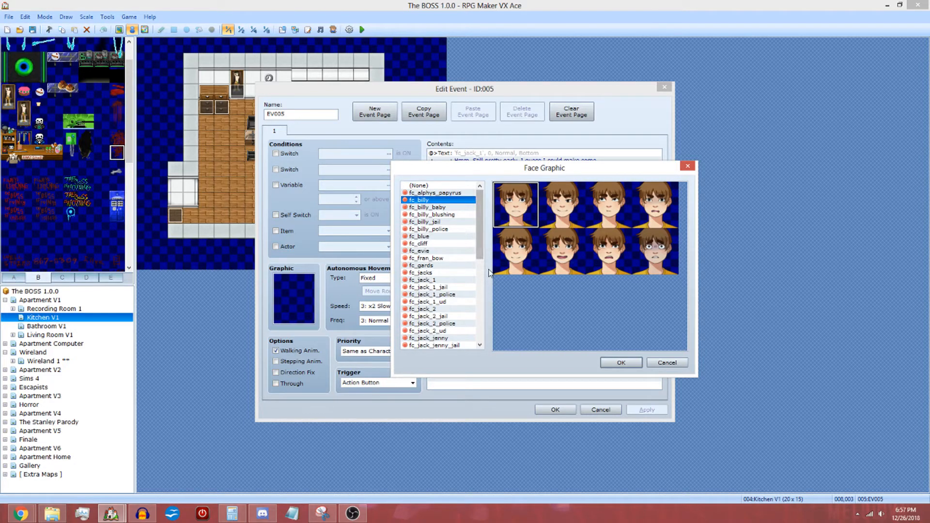
pyautogui.press('Down')
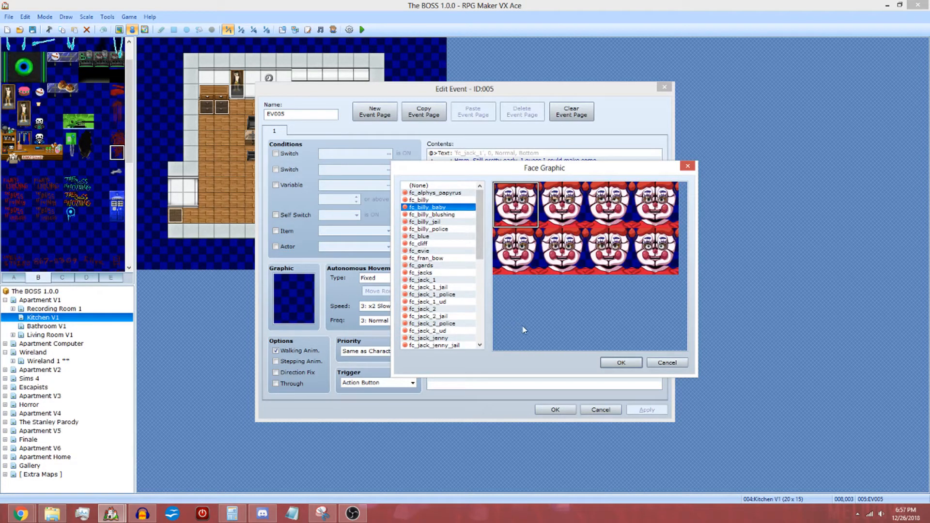
pyautogui.press('Down')
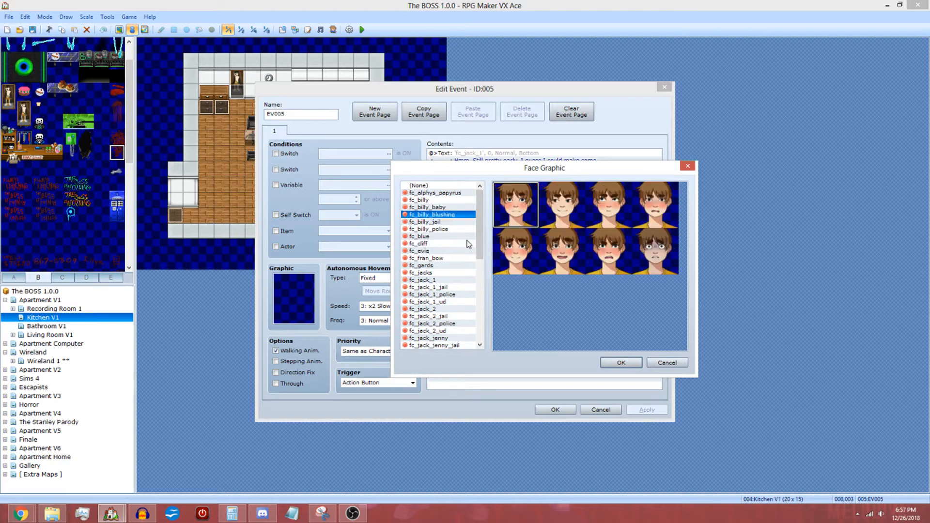
pyautogui.click(473, 223)
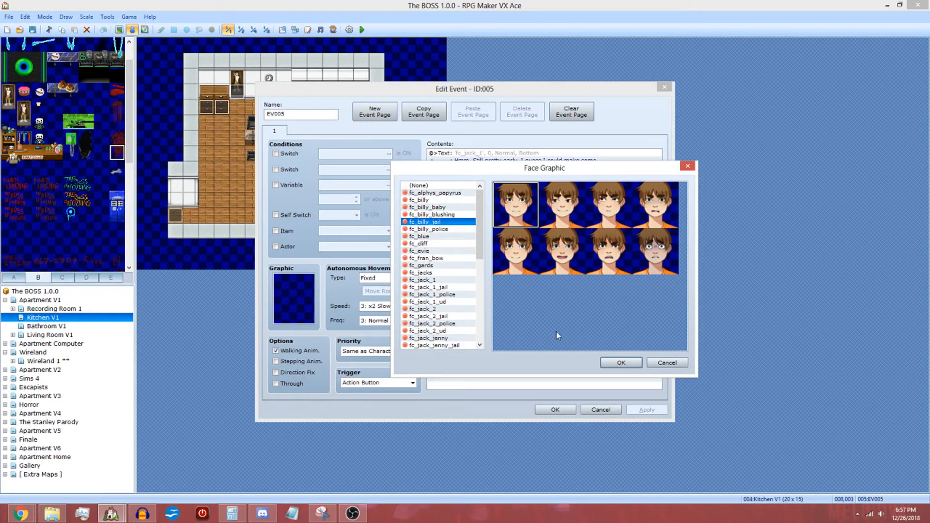
pyautogui.click(445, 230)
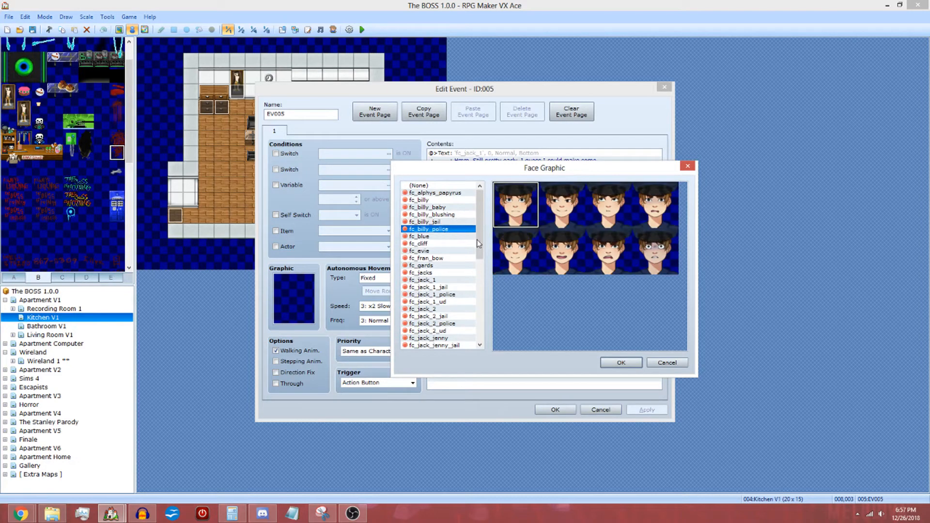
pyautogui.click(426, 238)
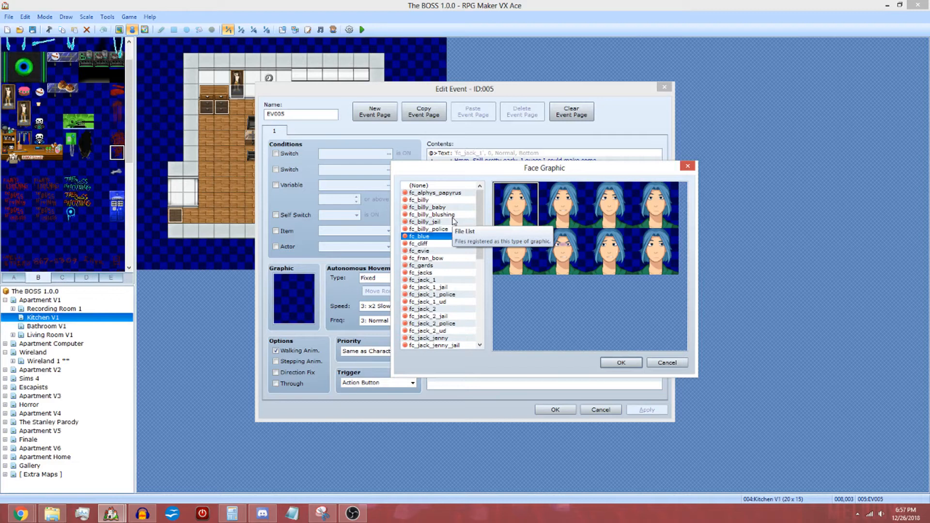
# Step: Preview the fc_sean, fc_evie and fc_fran_bow face sets
pyautogui.scroll(-10, 451, 242)
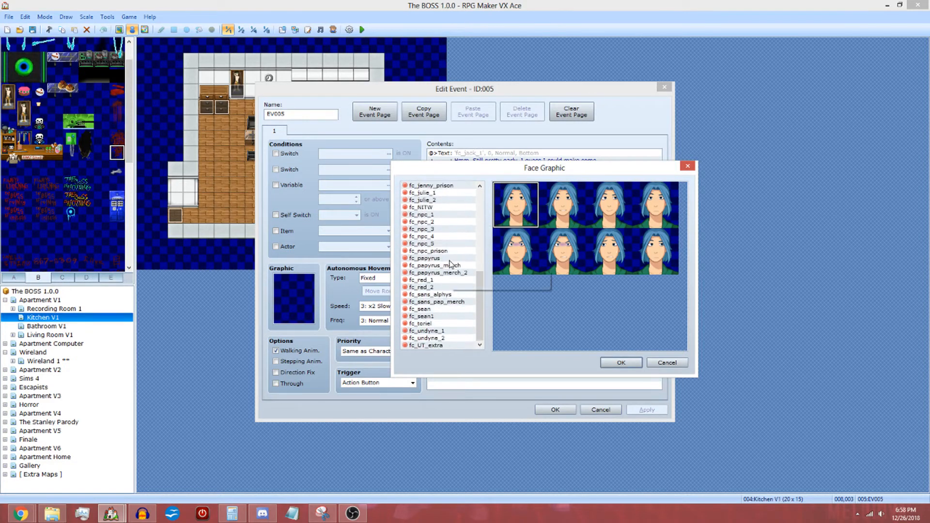
pyautogui.click(433, 309)
pyautogui.scroll(10, 459, 303)
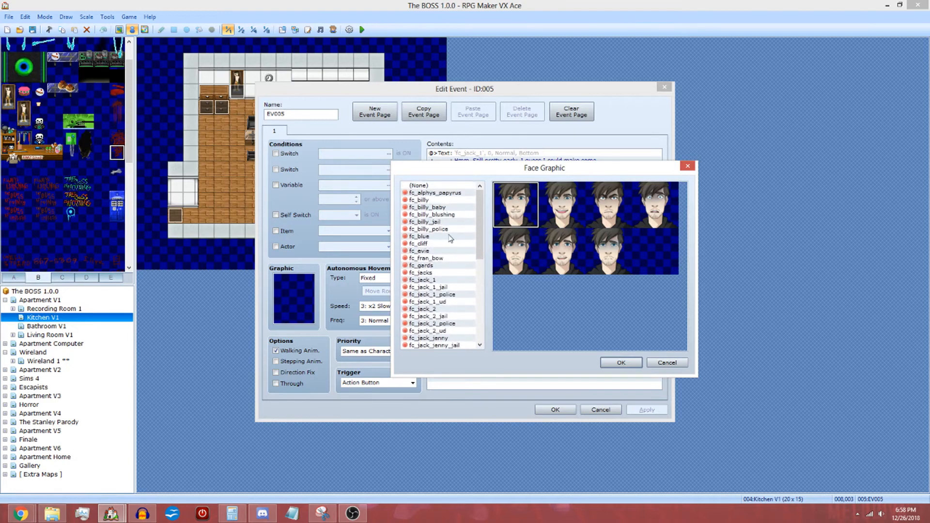
pyautogui.click(423, 251)
pyautogui.click(441, 260)
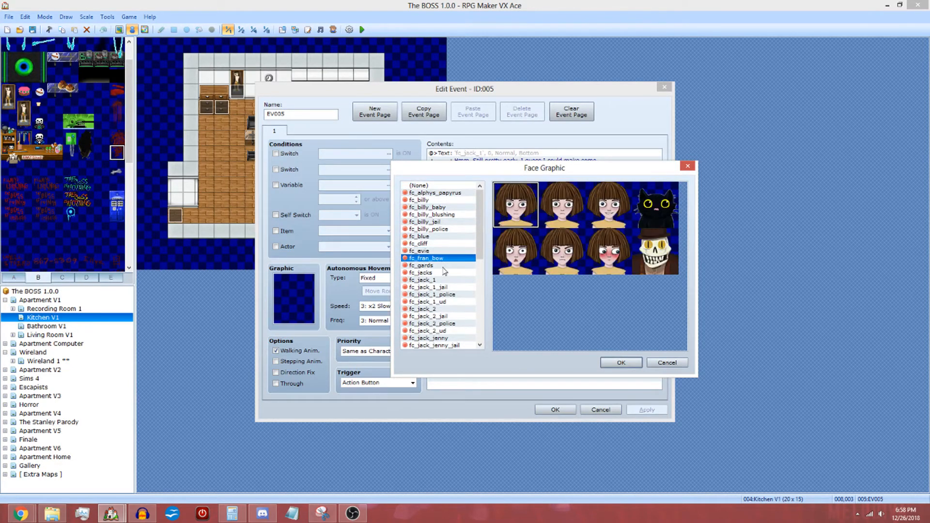
# Step: Look through the face sets from fc_gards and fc_jacks through the fc_jack variants to fc_jack_jenny_jail, ending on fc_jack_jenny
pyautogui.press('Down')
pyautogui.press('Down')
pyautogui.press('Down')
pyautogui.press('Down')
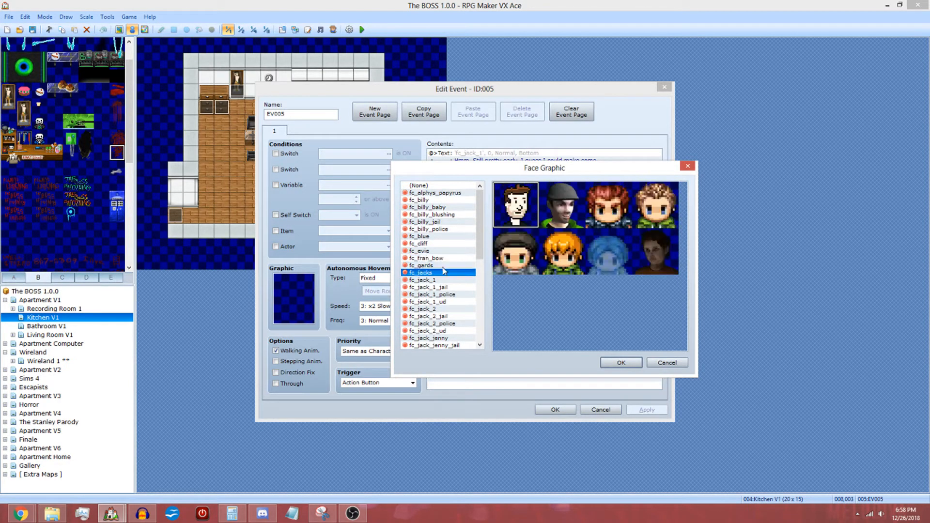
pyautogui.press('Down')
pyautogui.press('Down')
pyautogui.press('Down')
pyautogui.press('Down')
pyautogui.press('Down')
pyautogui.press('Down')
pyautogui.press('Down')
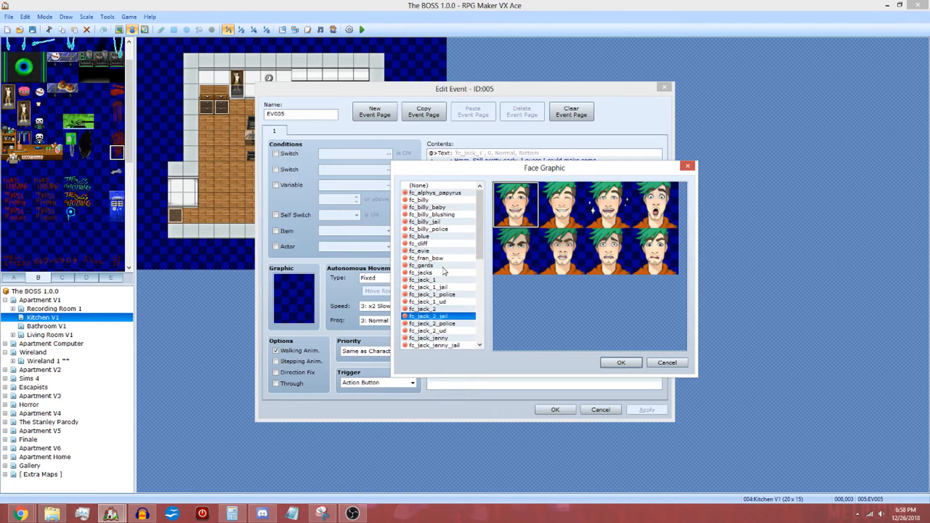
pyautogui.press('Down')
pyautogui.press('Down')
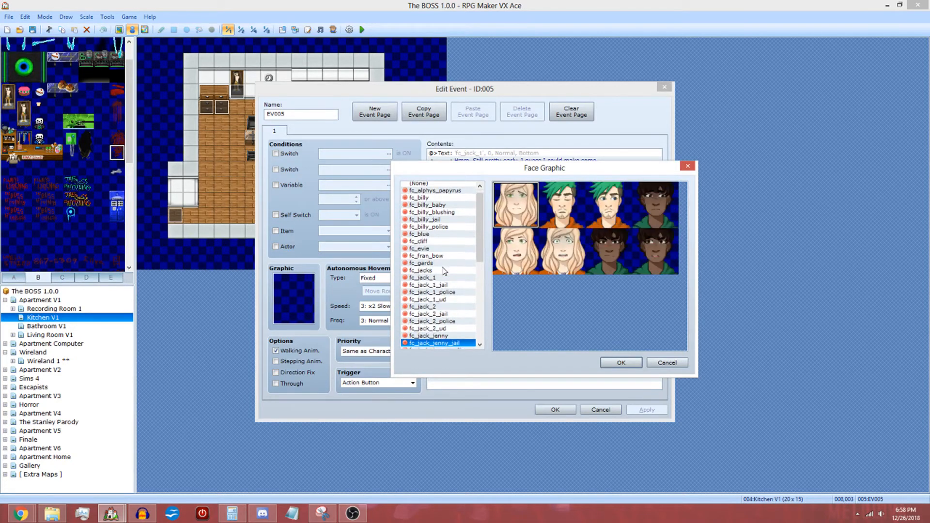
pyautogui.press('Up')
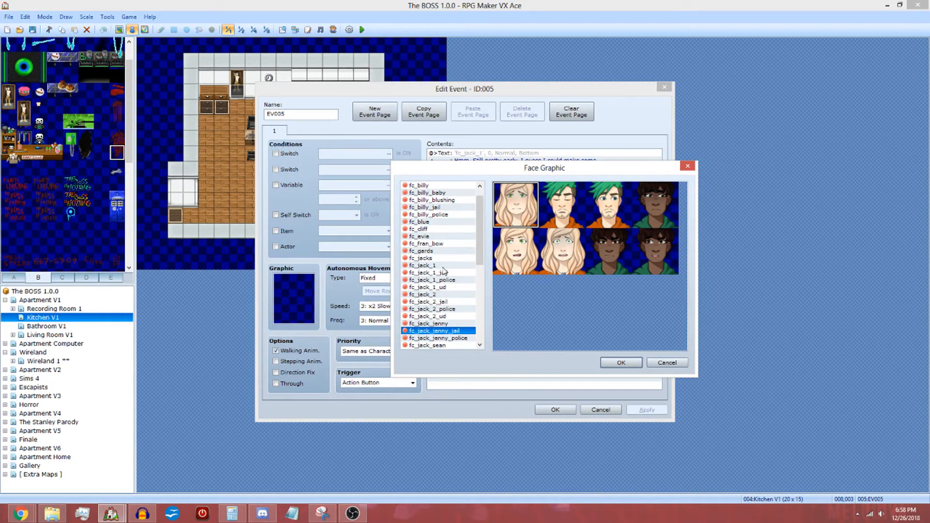
pyautogui.press('Up')
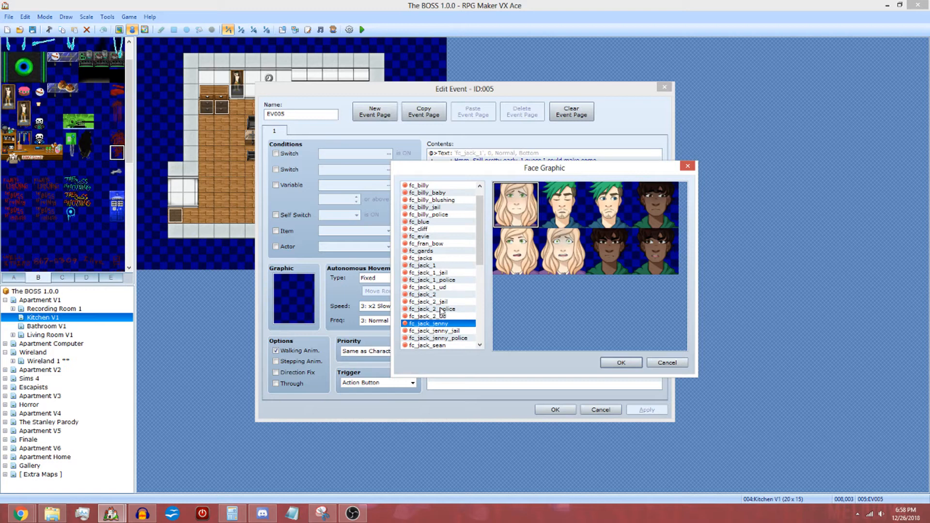
# Step: Preview the upside-down fc_jack_2_ud faces, then the fc_NITW, fc_julie_2 and fc_jenny_prison sets
pyautogui.scroll(-2, 443, 312)
pyautogui.click(459, 273)
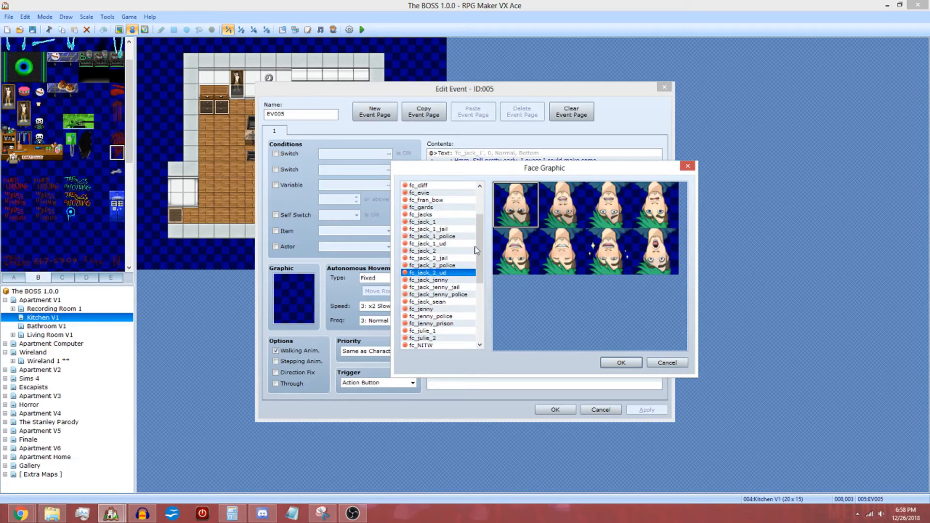
pyautogui.moveTo(481, 262); pyautogui.dragTo(490, 295)
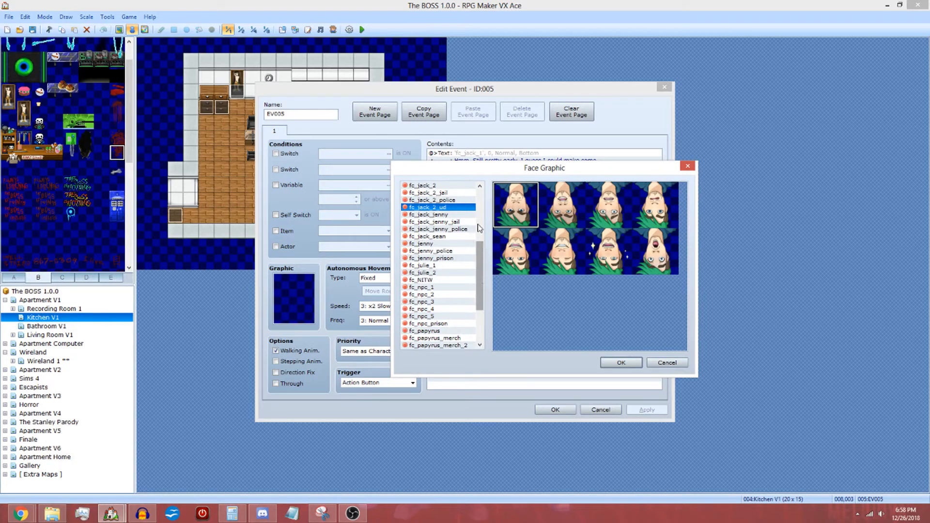
pyautogui.click(456, 280)
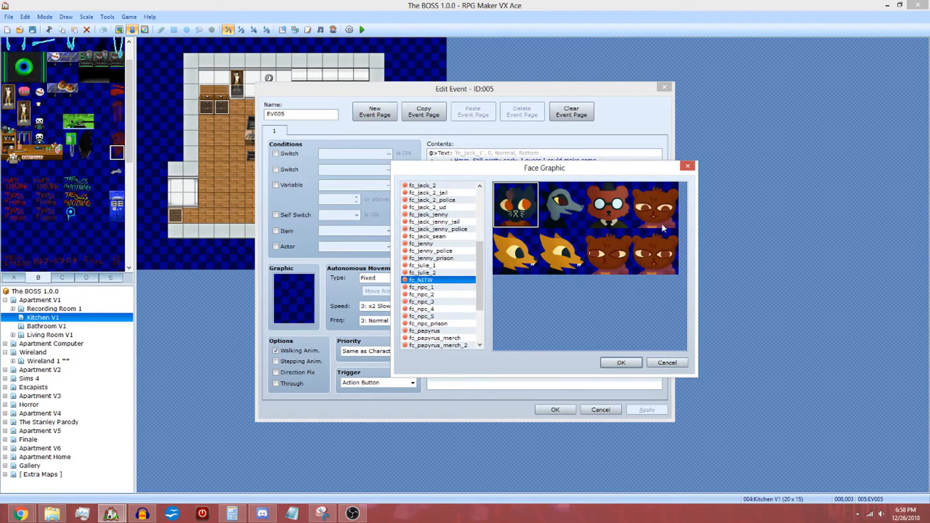
pyautogui.click(424, 273)
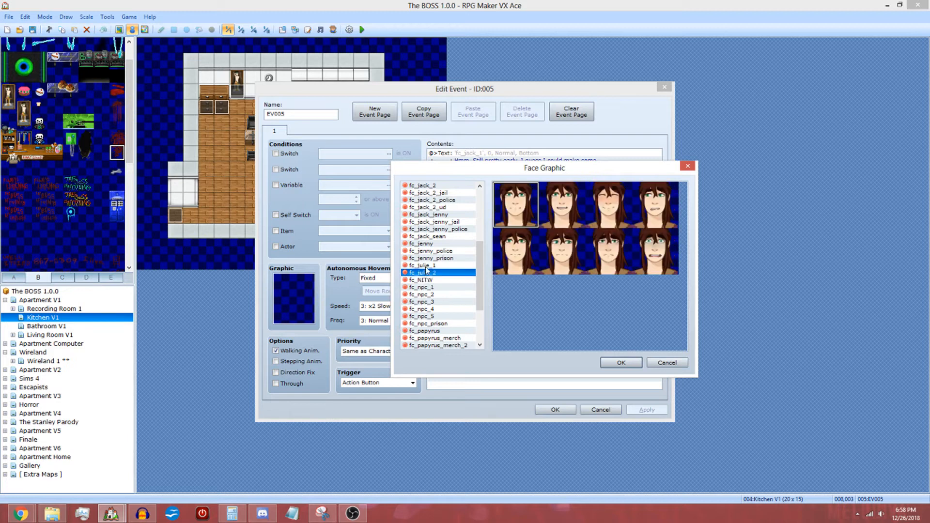
pyautogui.click(431, 265)
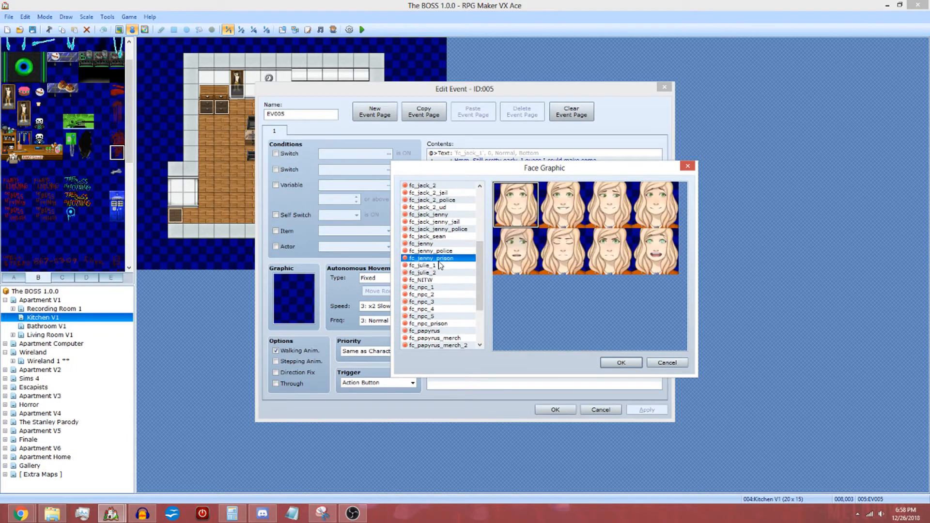
# Step: Examine the NPC face sets fc_npc_1 through fc_npc_5
pyautogui.scroll(-2, 445, 266)
pyautogui.click(449, 267)
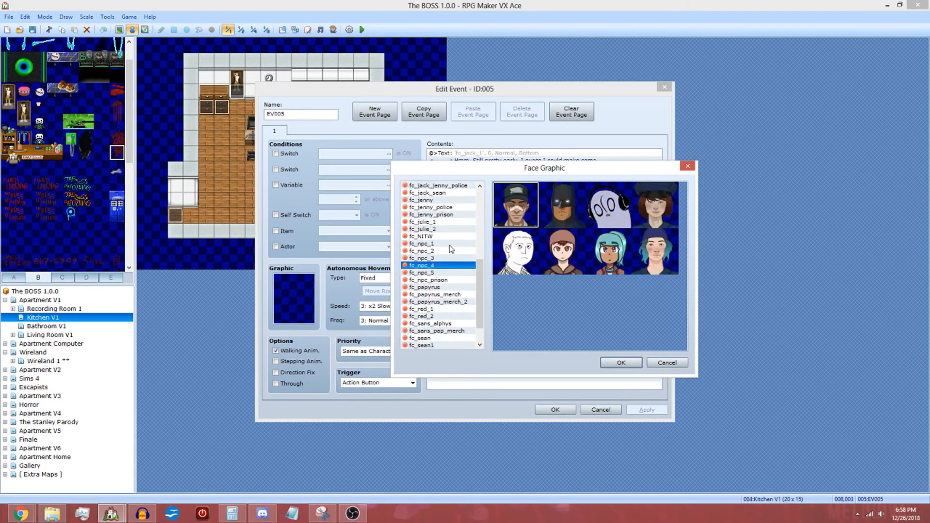
pyautogui.click(449, 245)
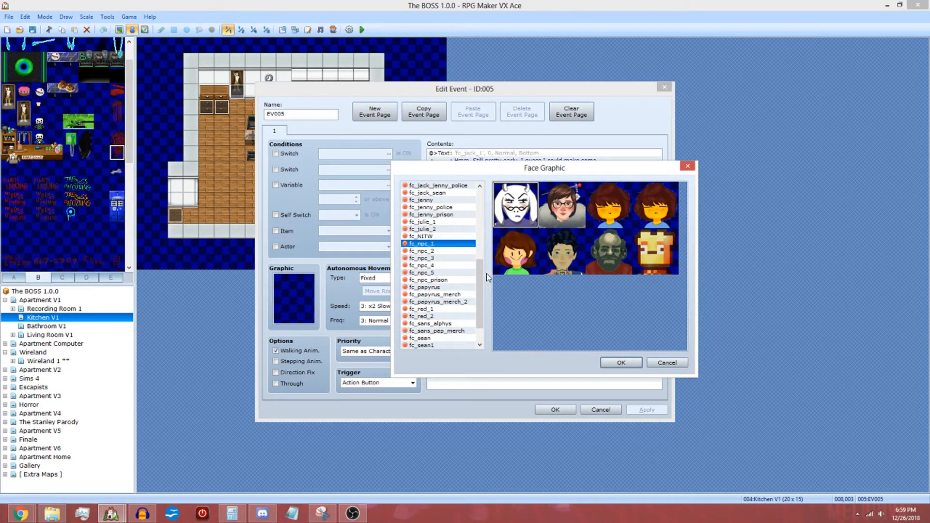
pyautogui.click(444, 251)
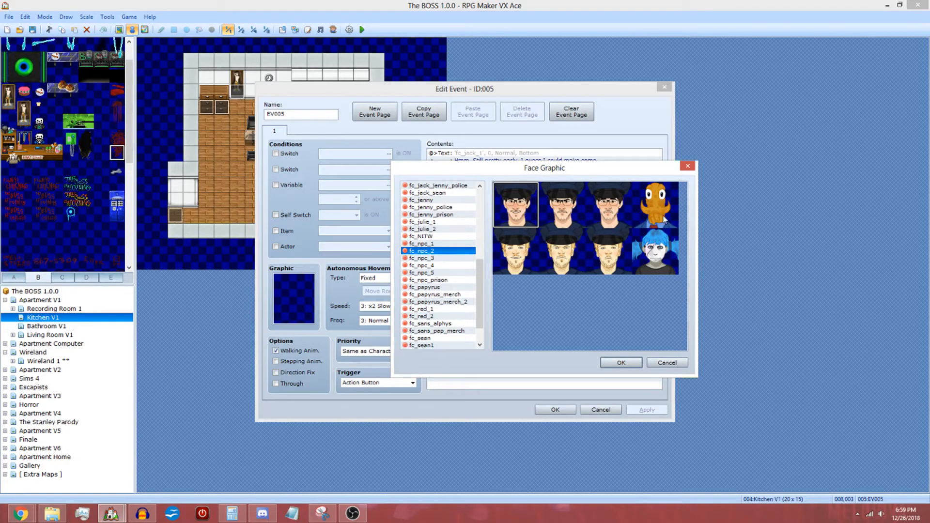
pyautogui.click(442, 258)
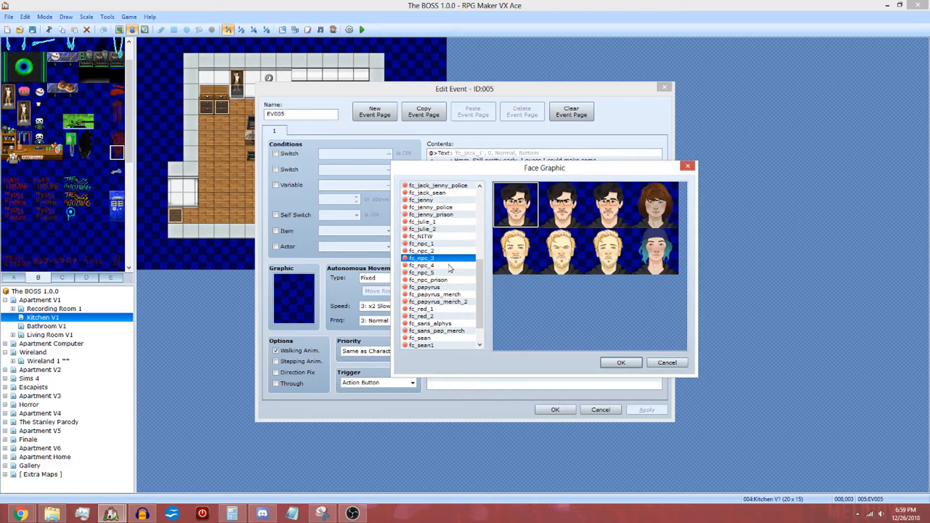
pyautogui.click(449, 265)
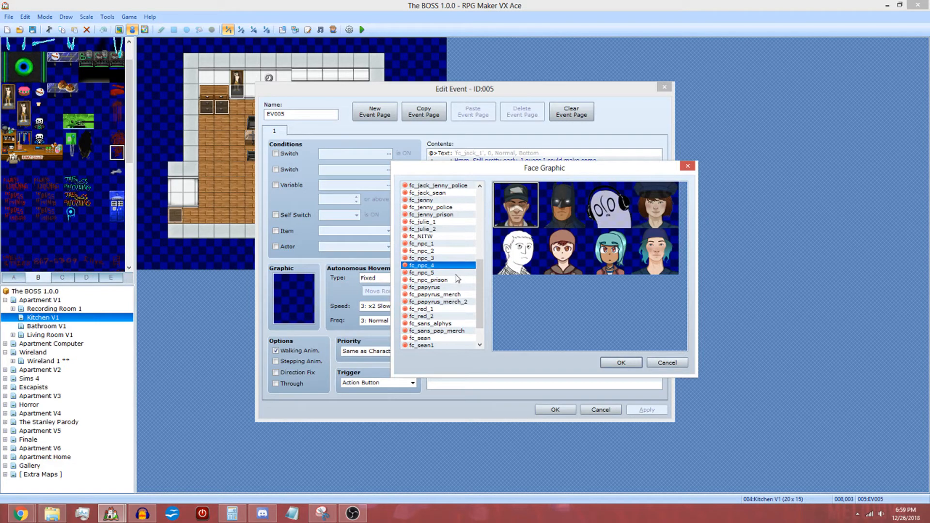
pyautogui.click(456, 274)
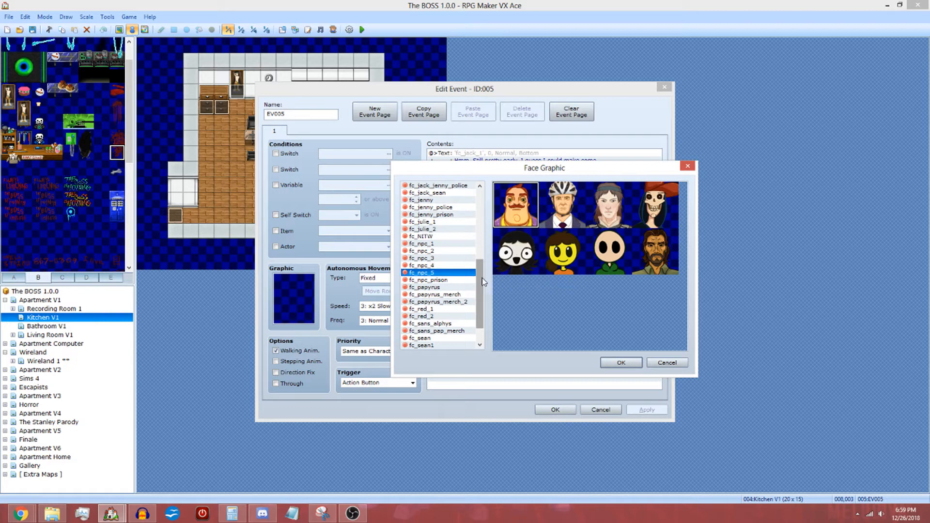
# Step: Preview the fc_alphys_papyrus face set and highlight the screaming face in its first row
pyautogui.moveTo(483, 280); pyautogui.dragTo(487, 231)
pyautogui.click(463, 193)
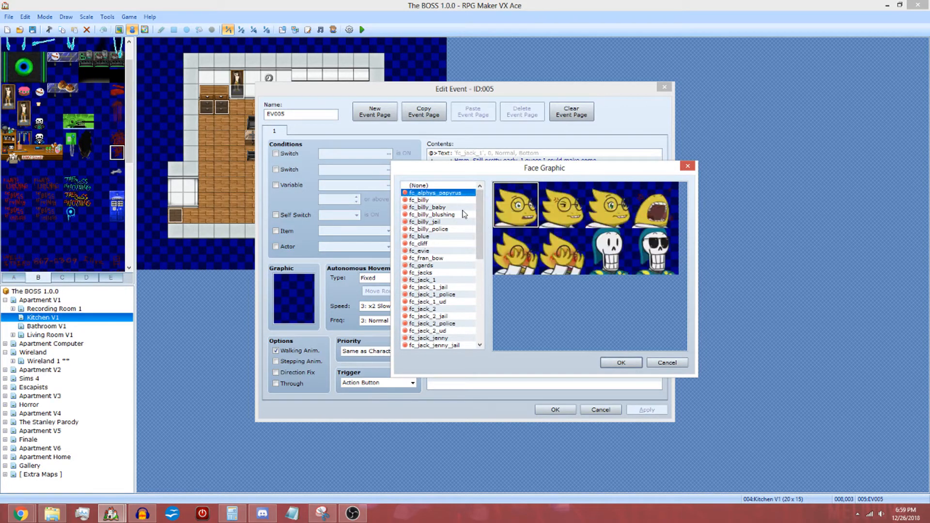
pyautogui.click(661, 213)
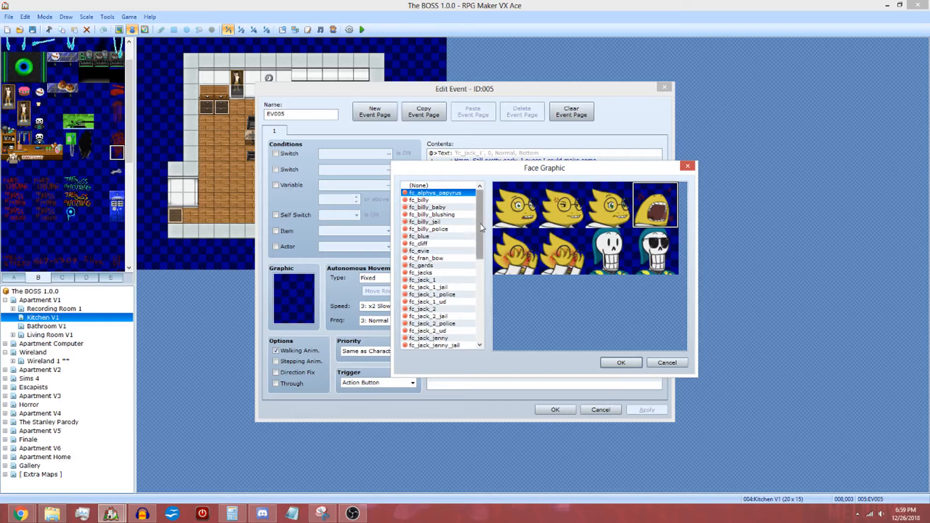
# Step: Examine the fc_sans_alphys, fc_UT_extra, fc_undyne, fc_toriel, fc_sans_pap_merch and fc_red_2 face sets
pyautogui.moveTo(479, 224); pyautogui.dragTo(492, 317)
pyautogui.click(436, 295)
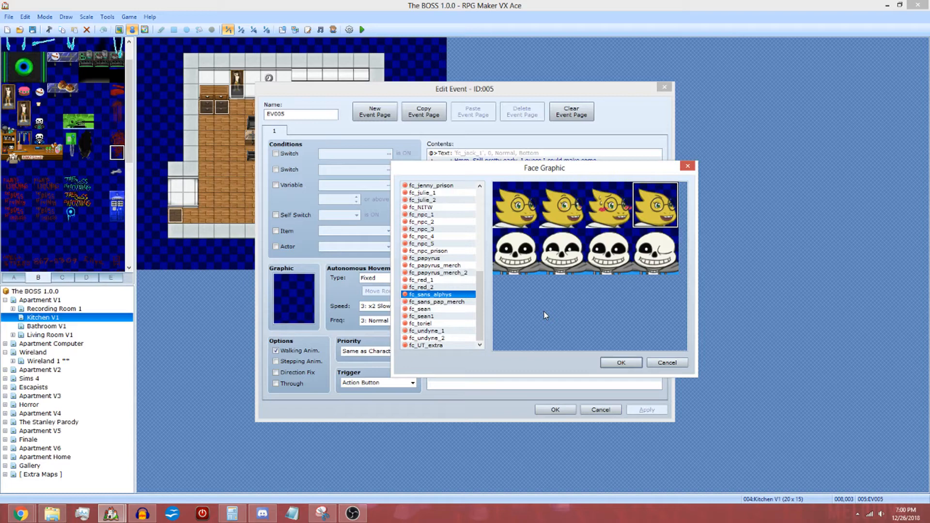
pyautogui.click(415, 345)
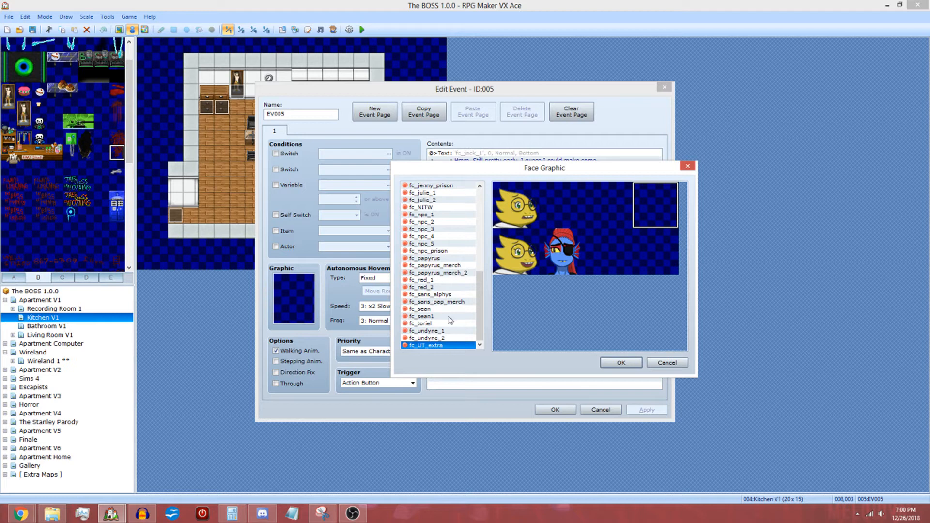
pyautogui.click(455, 339)
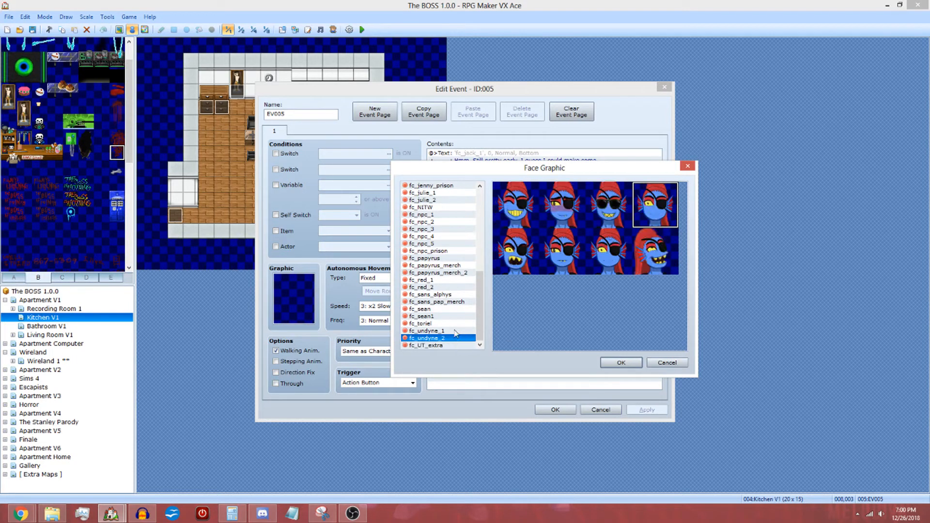
pyautogui.click(455, 330)
pyautogui.click(449, 323)
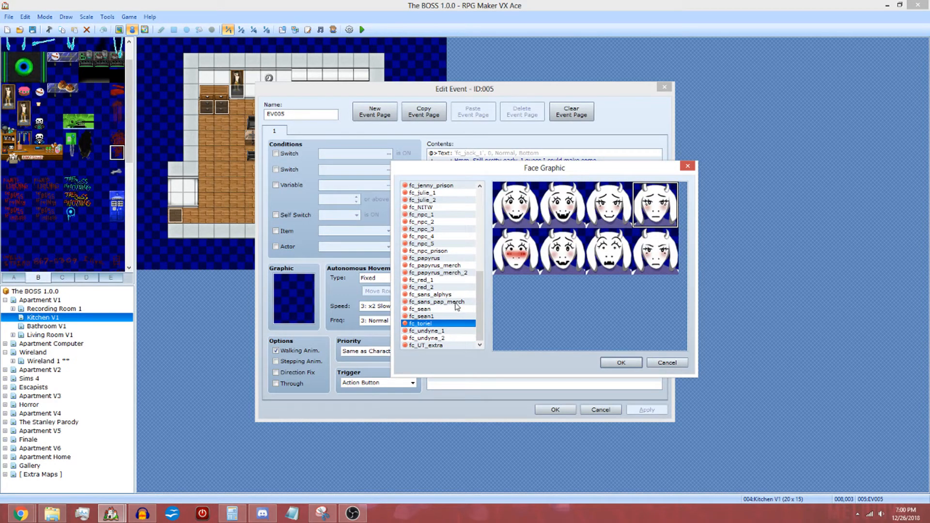
pyautogui.click(455, 303)
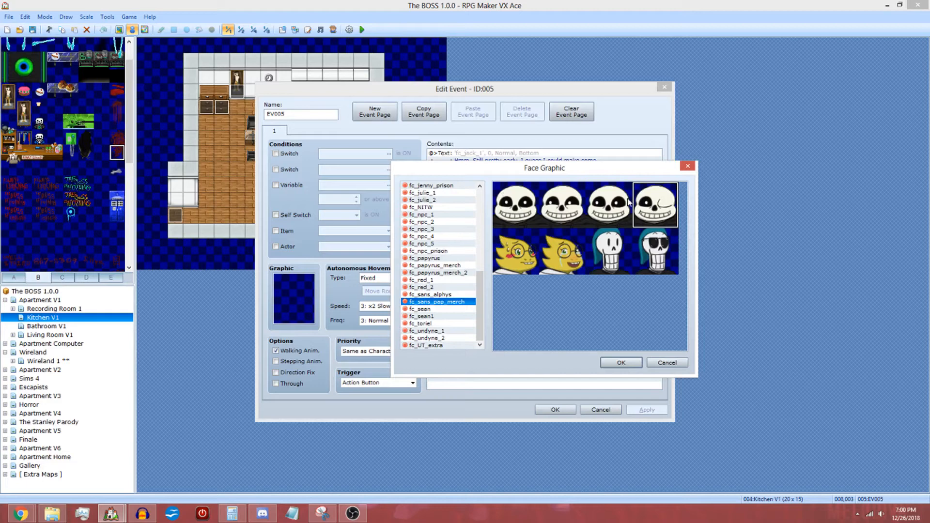
pyautogui.click(441, 293)
pyautogui.click(441, 287)
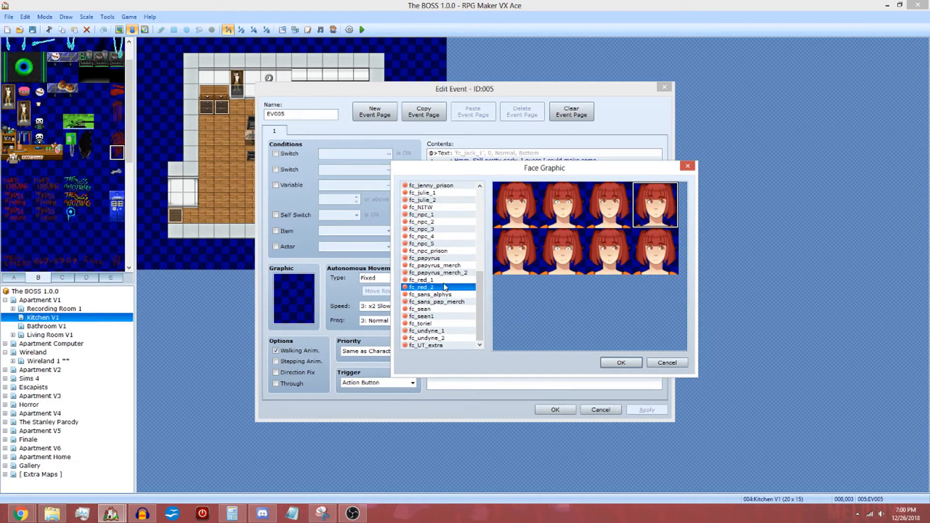
# Step: Preview the fc_red_1, fc_papyrus_merch_2 and fc_papyrus_merch face sets, and close the message and its event
pyautogui.click(448, 280)
pyautogui.click(450, 273)
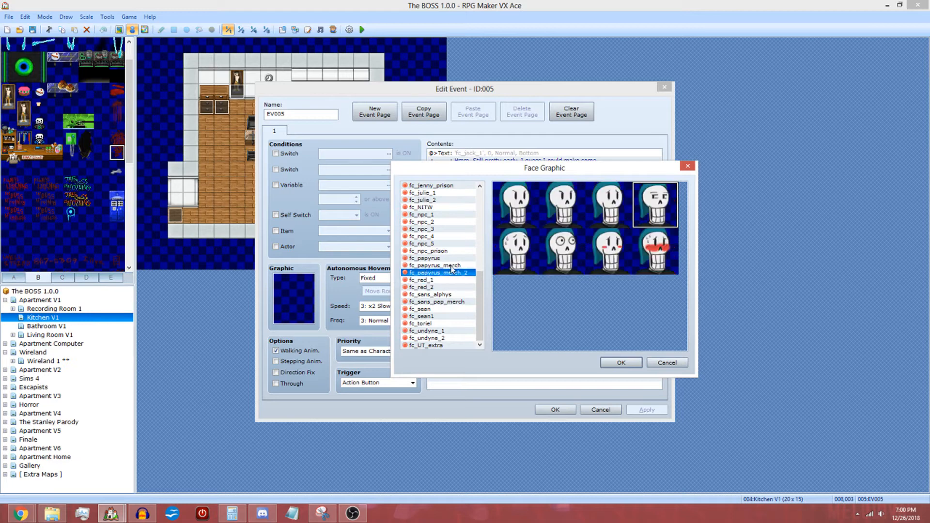
pyautogui.click(452, 266)
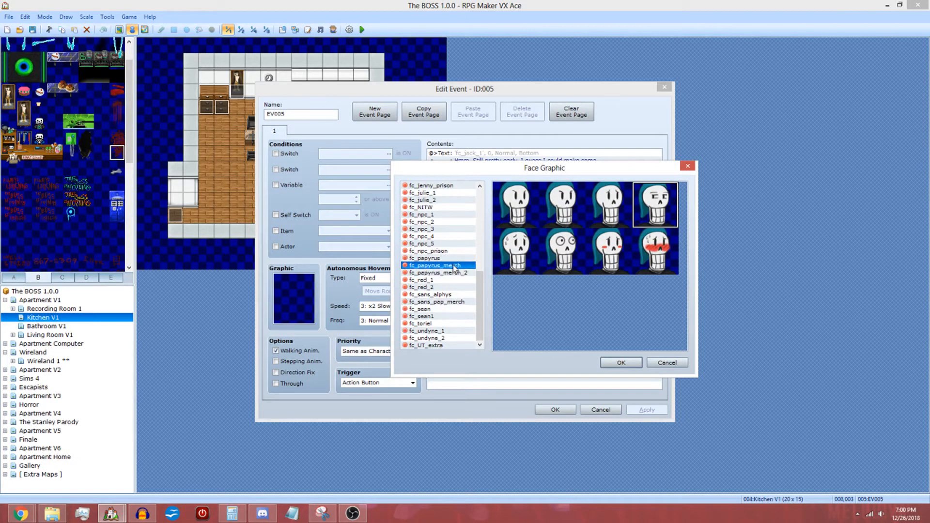
pyautogui.scroll(2, 436, 258)
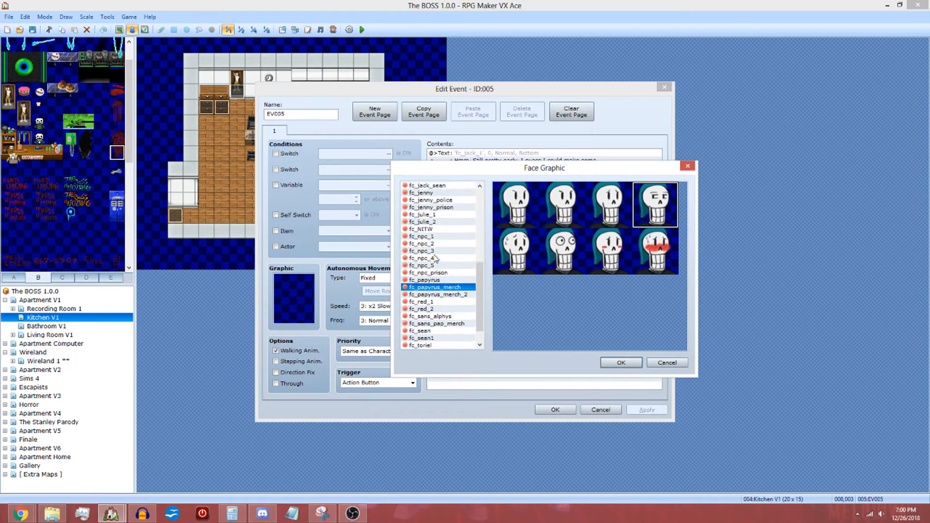
pyautogui.scroll(2, 446, 249)
pyautogui.scroll(5, 446, 248)
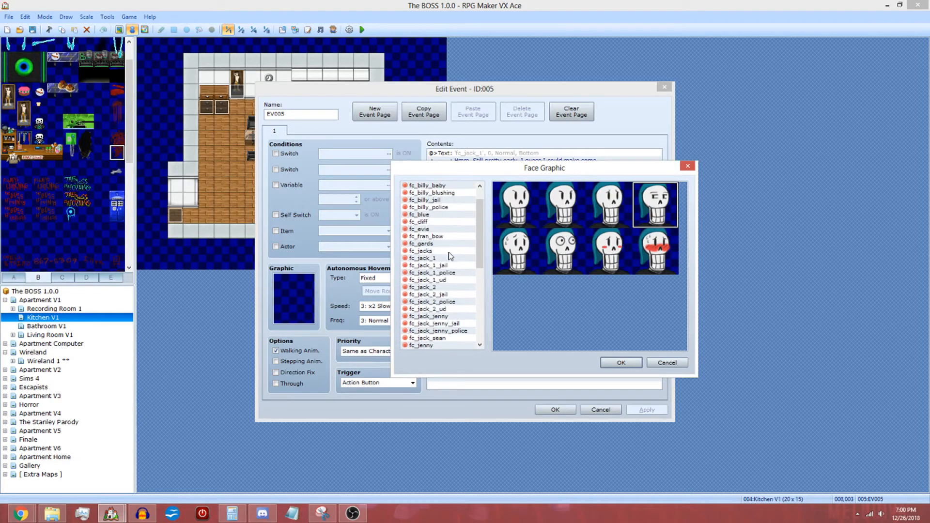
pyautogui.click(663, 363)
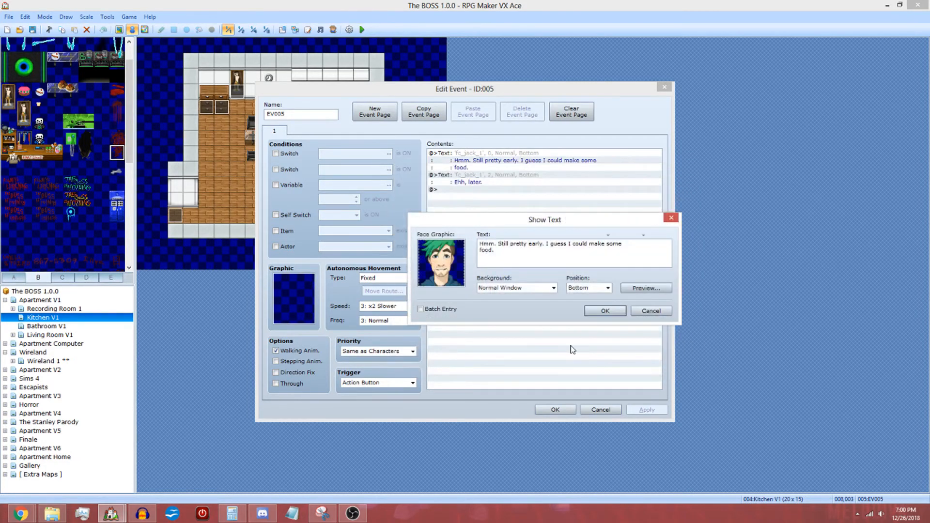
pyautogui.click(604, 312)
pyautogui.click(557, 409)
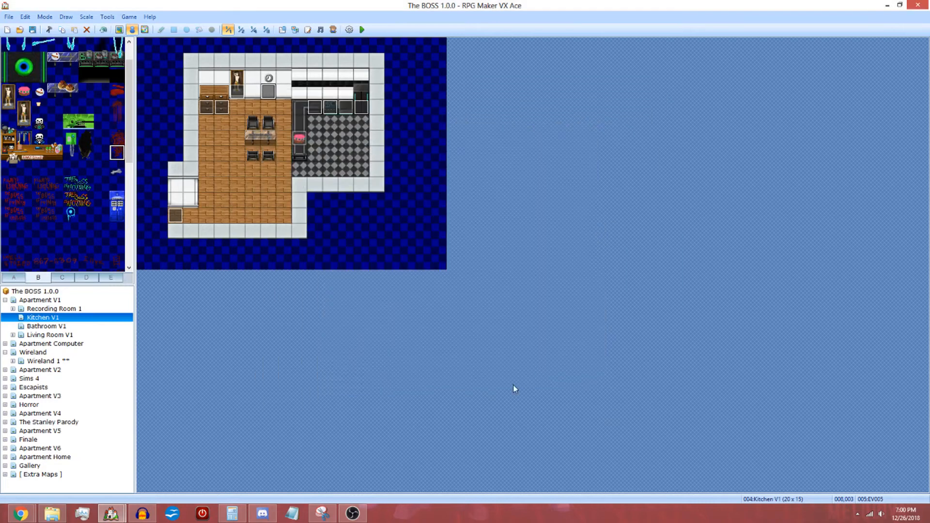
# Step: Inspect the player transfer event at the Kitchen V1 map's lower-left exit
pyautogui.doubleClick(175, 215)
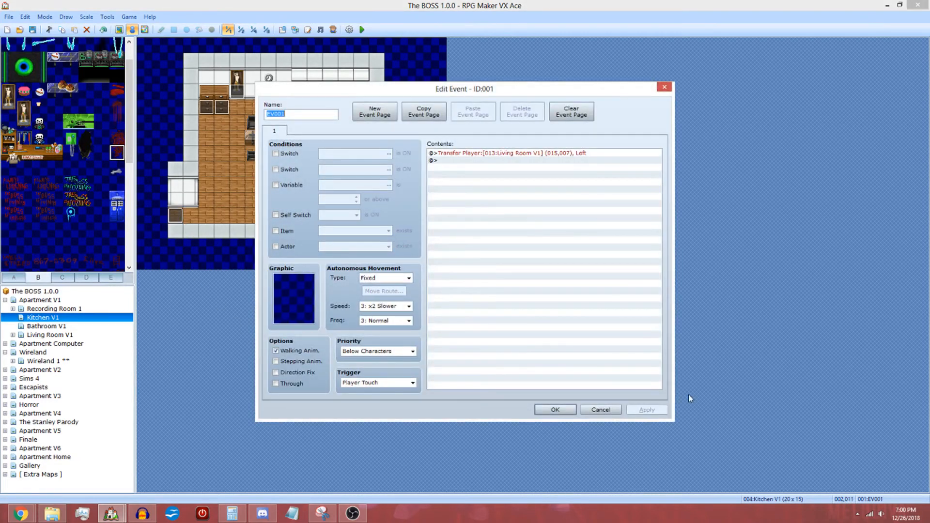
pyautogui.click(570, 410)
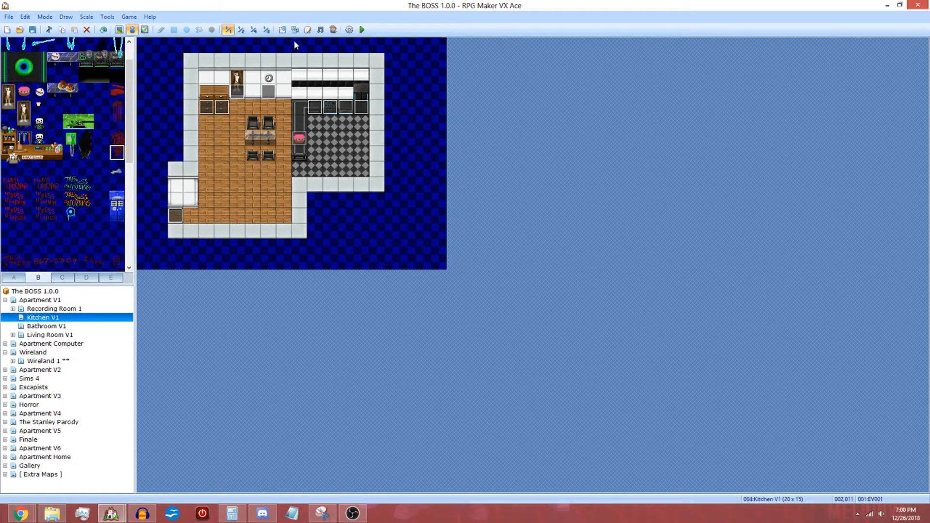
# Step: Open the project database and display the 005:Apartment tileset
pyautogui.click(107, 17)
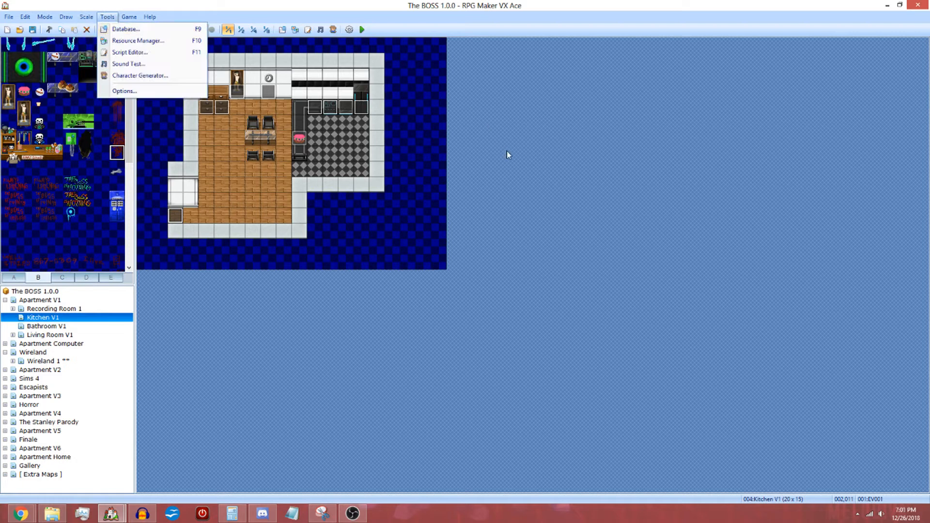
pyautogui.press('Escape')
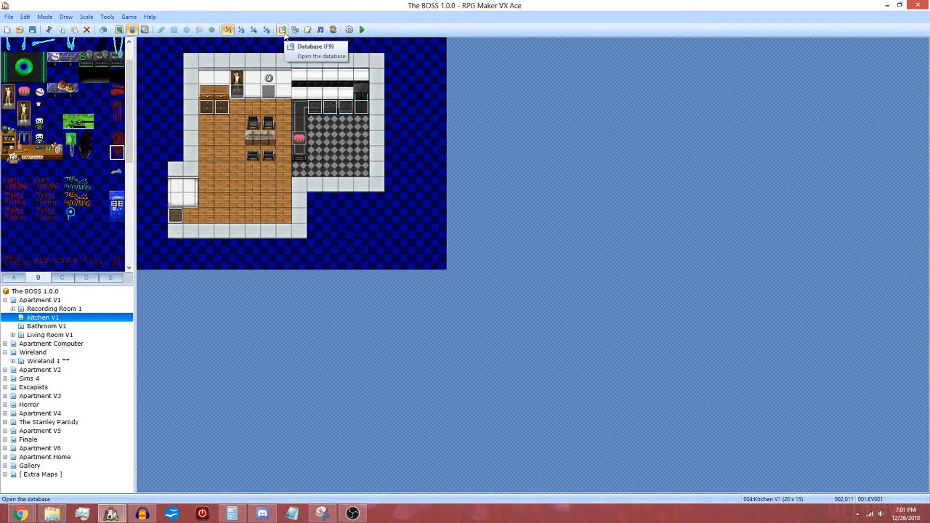
pyautogui.click(283, 31)
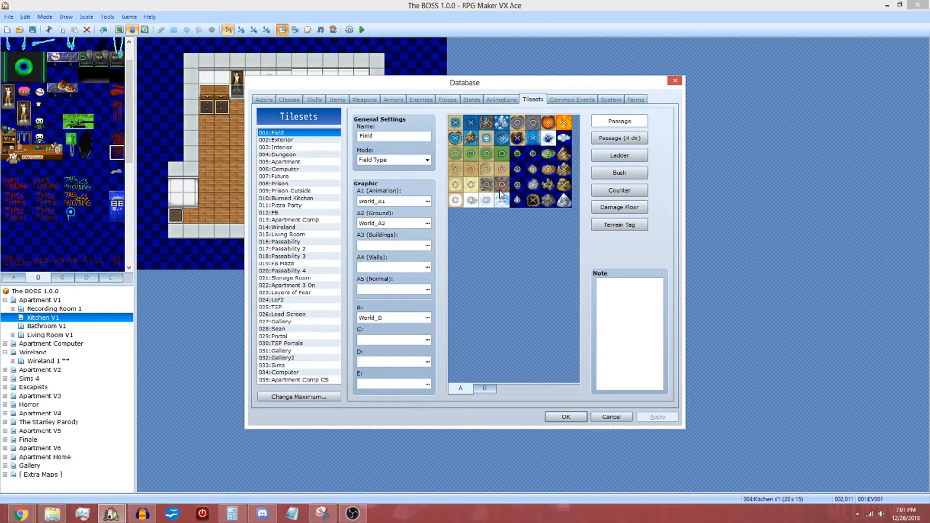
pyautogui.click(298, 161)
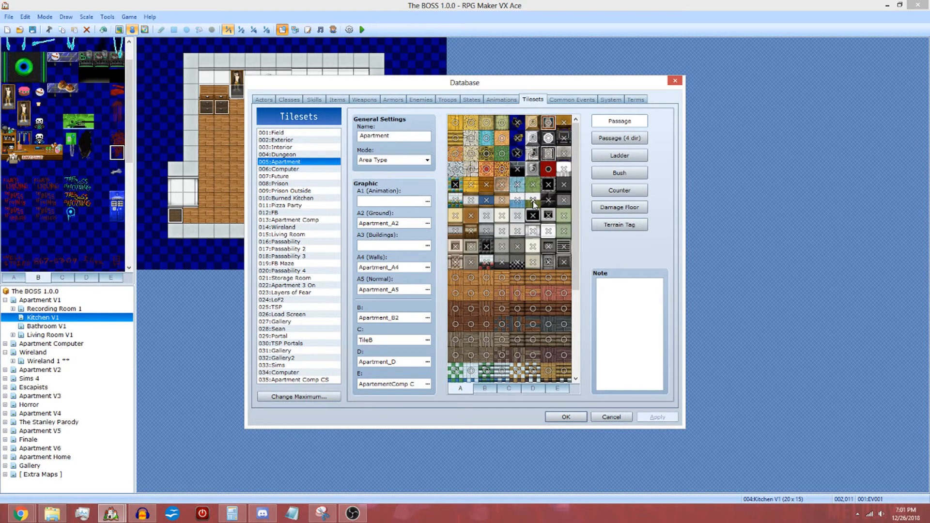
# Step: Toggle the passability of a light wall tile in the Apartment tileset's A set and switch it back
pyautogui.click(503, 216)
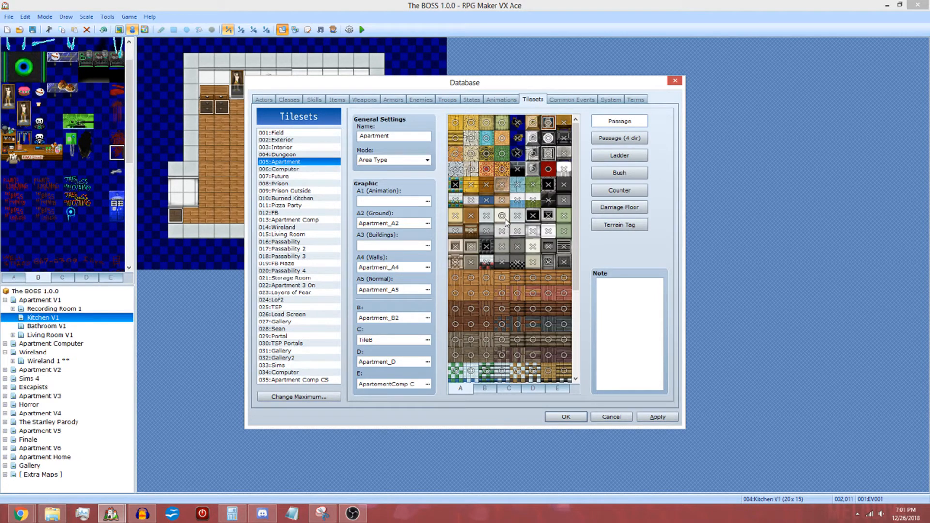
pyautogui.click(505, 221)
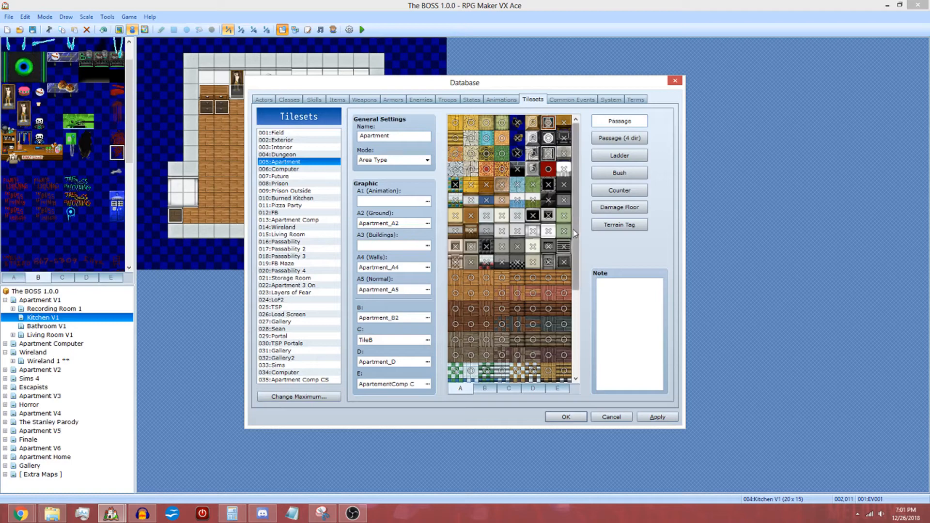
pyautogui.moveTo(576, 232); pyautogui.dragTo(589, 328)
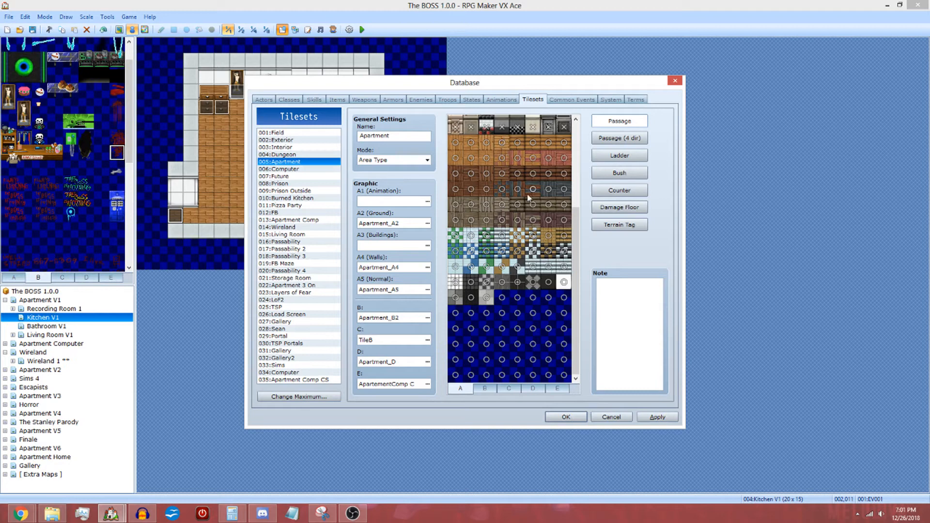
# Step: Examine the tiles and passage marks throughout the Apartment tileset's B set
pyautogui.click(486, 390)
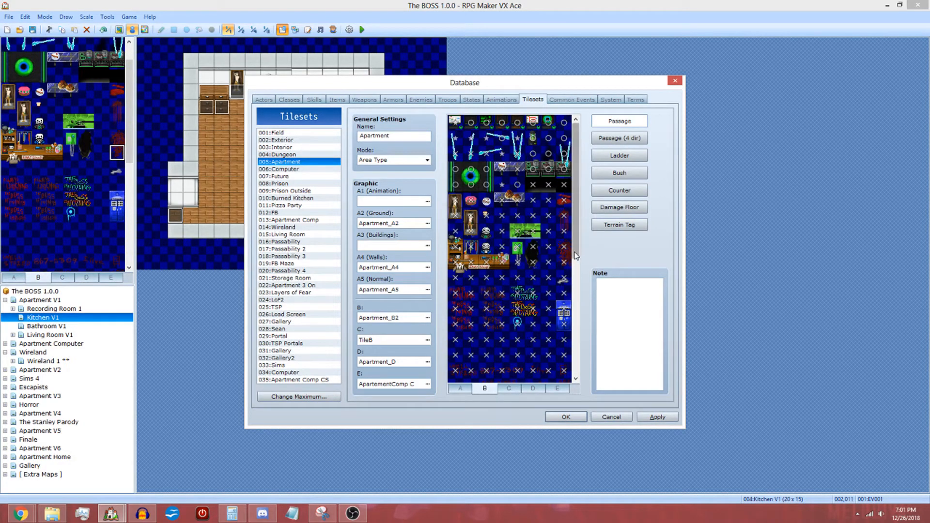
pyautogui.scroll(-3, 575, 255)
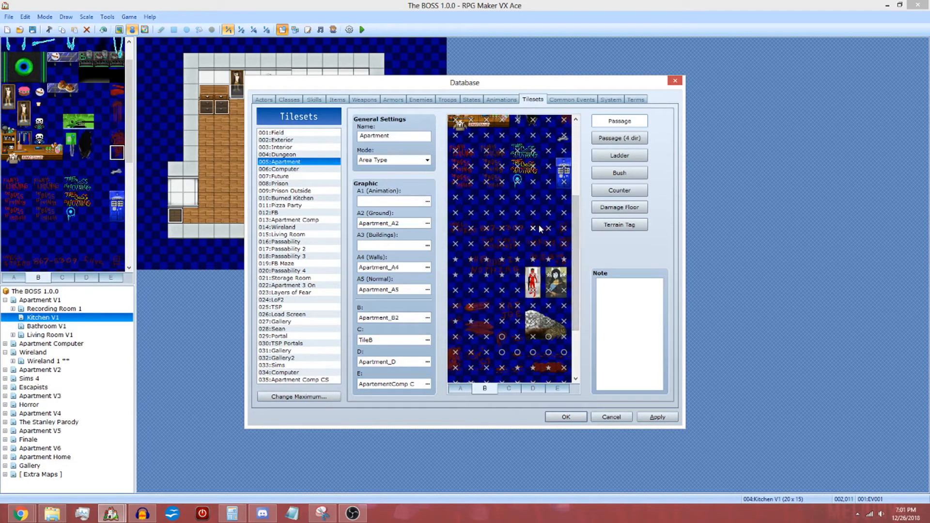
pyautogui.scroll(-2, 574, 307)
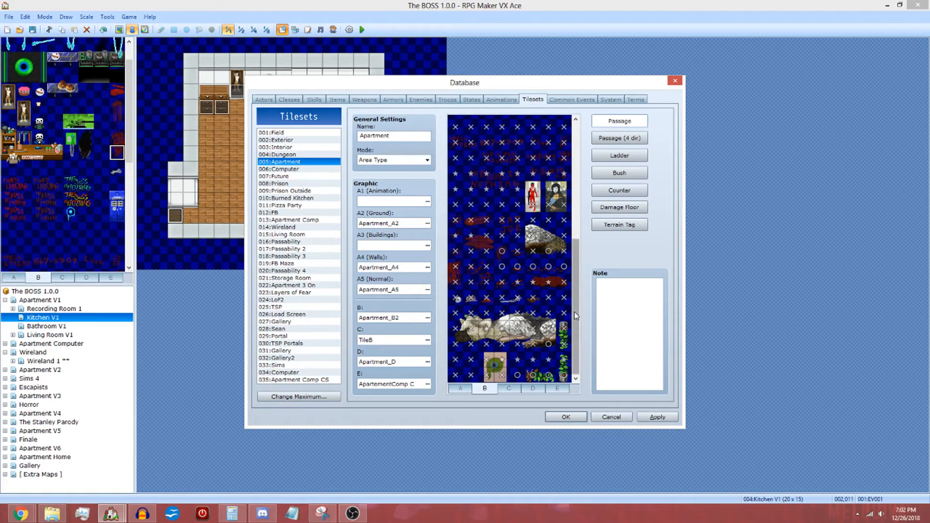
pyautogui.scroll(1, 577, 284)
pyautogui.scroll(-1, 576, 284)
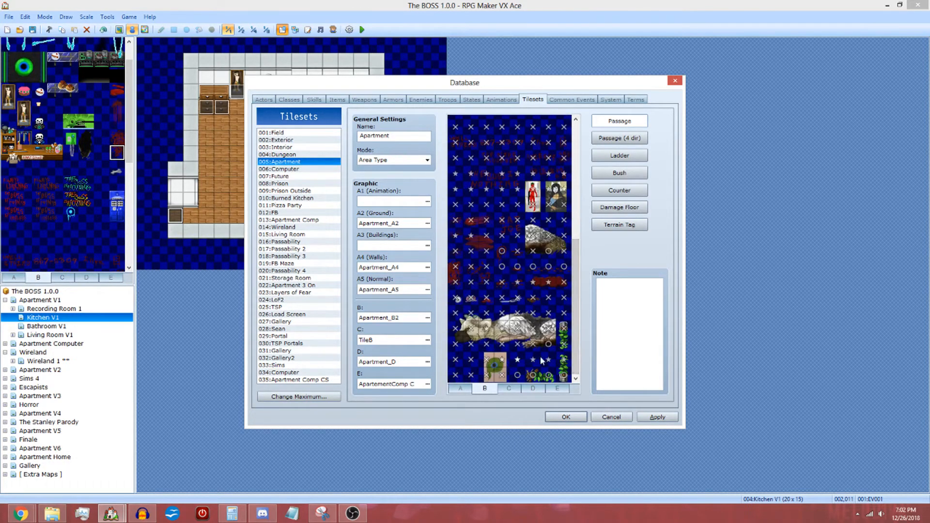
pyautogui.moveTo(573, 355); pyautogui.dragTo(575, 290)
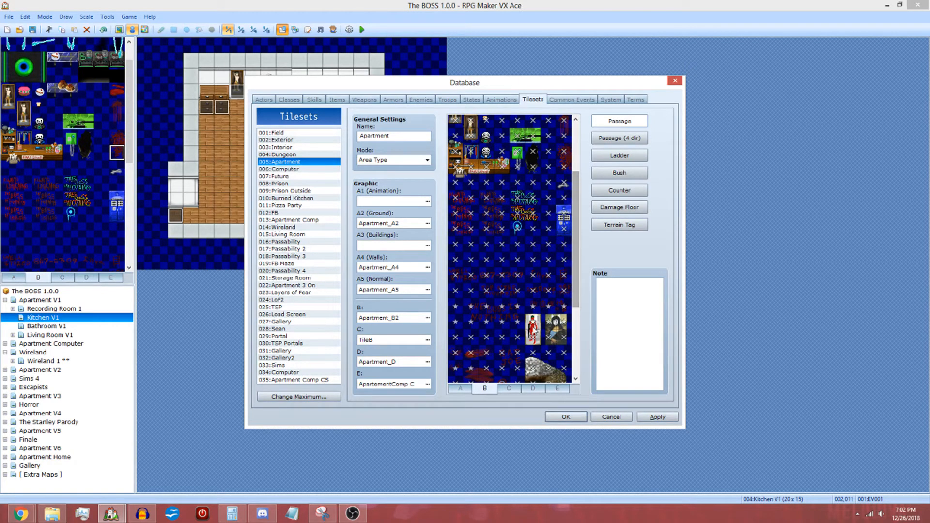
pyautogui.moveTo(576, 288); pyautogui.dragTo(572, 188)
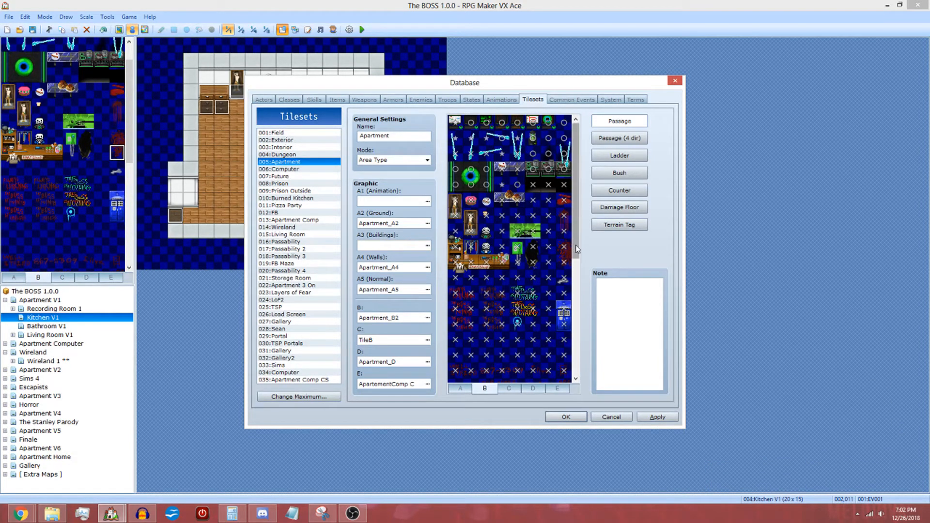
pyautogui.moveTo(576, 245); pyautogui.dragTo(574, 179)
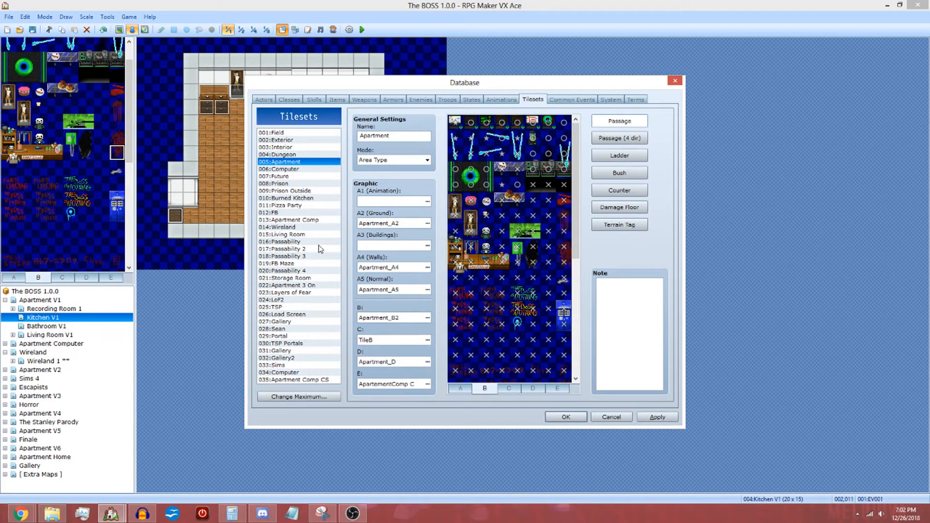
# Step: Examine the Passability, Passability 2 and Passability 3 tilesets
pyautogui.click(290, 241)
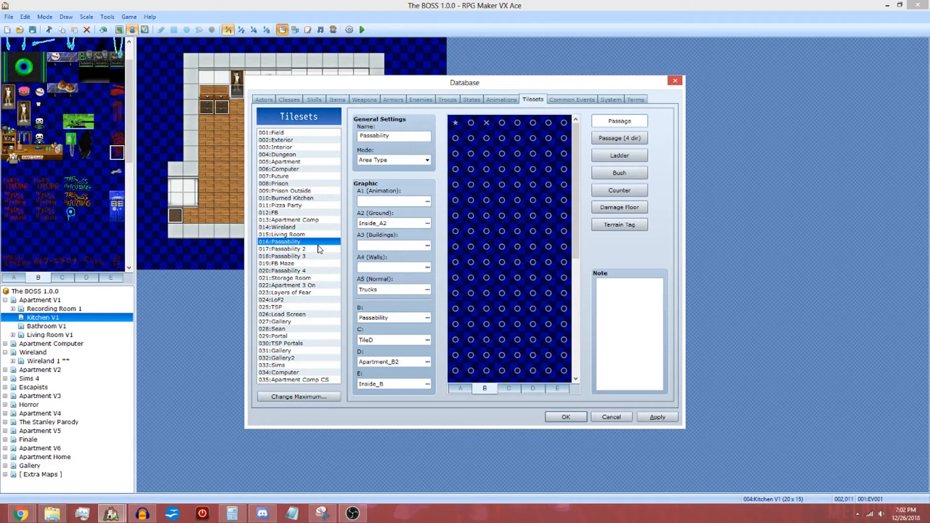
pyautogui.click(315, 249)
pyautogui.click(320, 256)
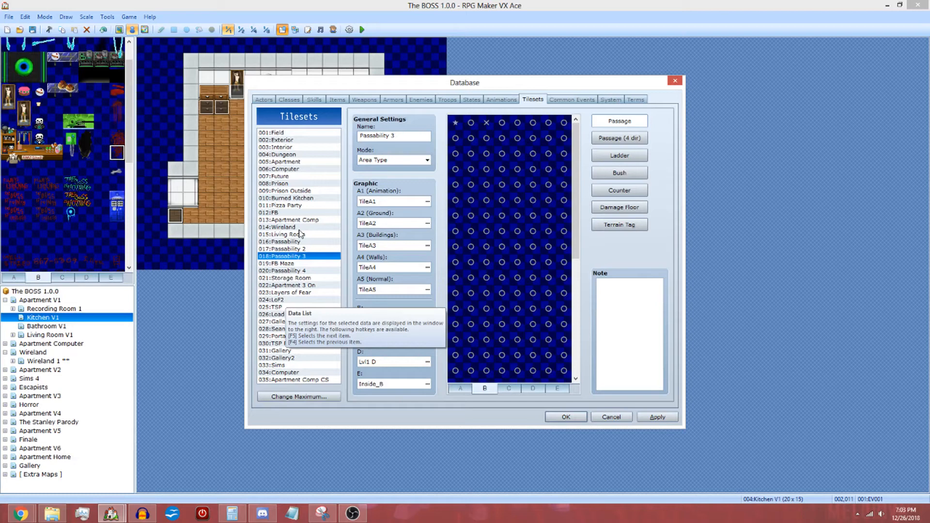
# Step: Examine the Pizza Party tileset and the Burned Kitchen tileset's B and A sets, and close the database
pyautogui.click(320, 206)
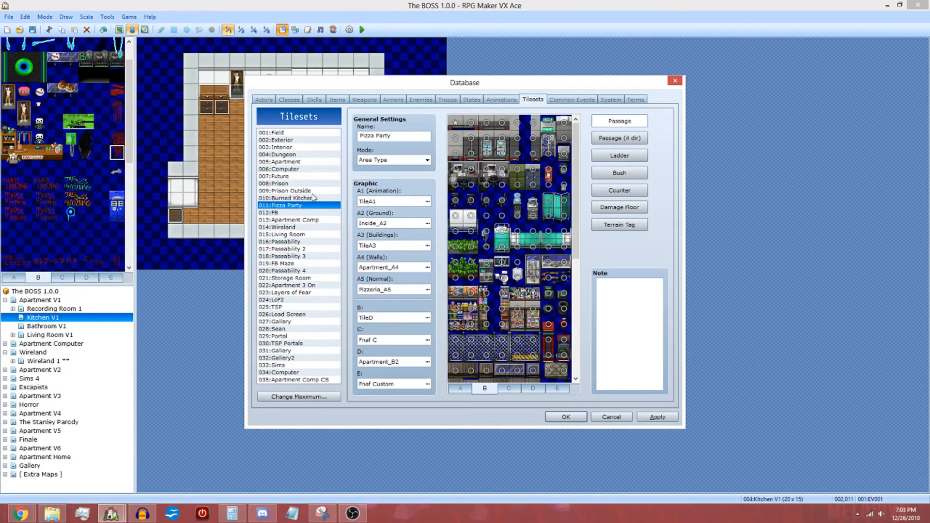
pyautogui.click(315, 198)
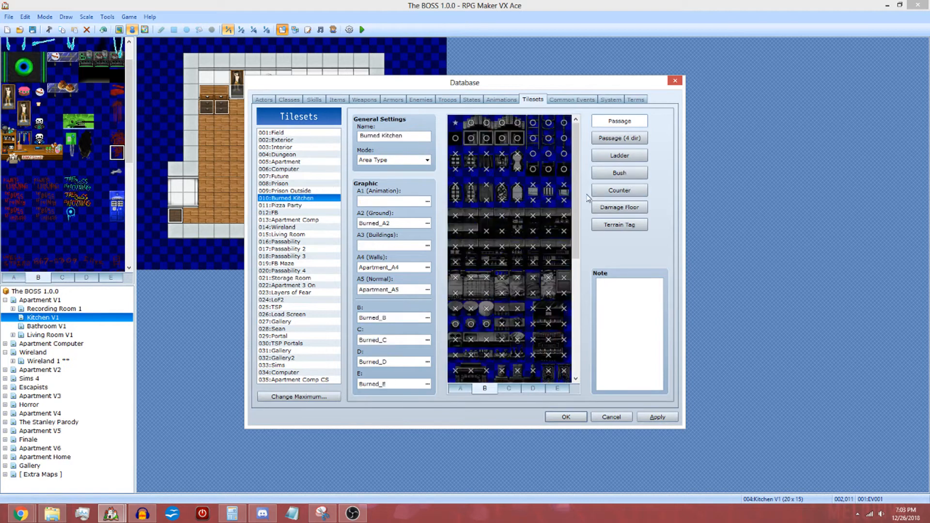
pyautogui.moveTo(574, 194); pyautogui.dragTo(546, 154)
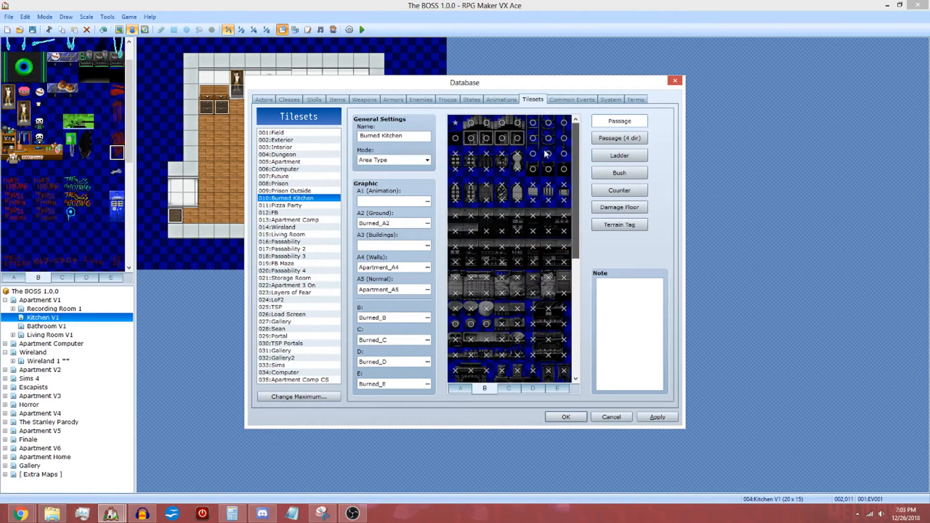
pyautogui.click(463, 387)
pyautogui.moveTo(576, 222); pyautogui.dragTo(583, 113)
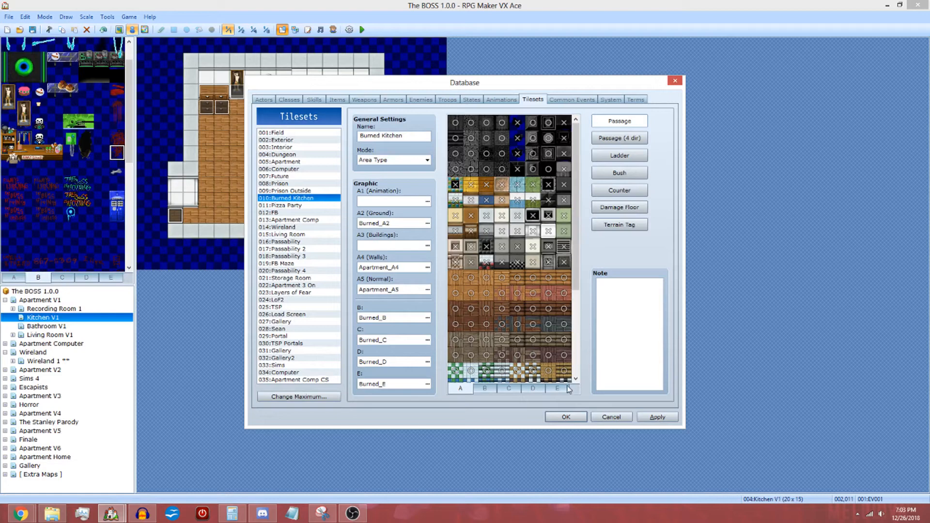
pyautogui.click(565, 416)
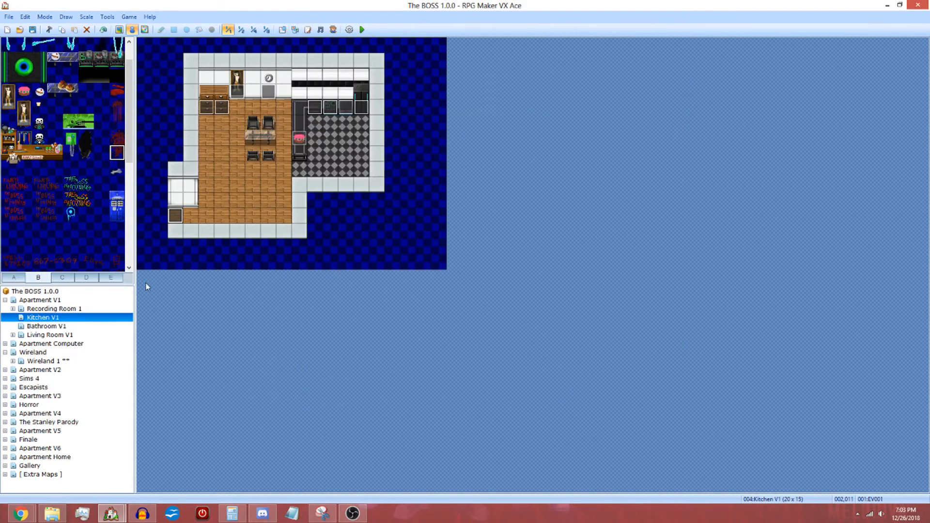
# Step: Reopen the database and browse the graphics available for the Burned Kitchen tileset's A2 (Ground) slot
pyautogui.click(281, 29)
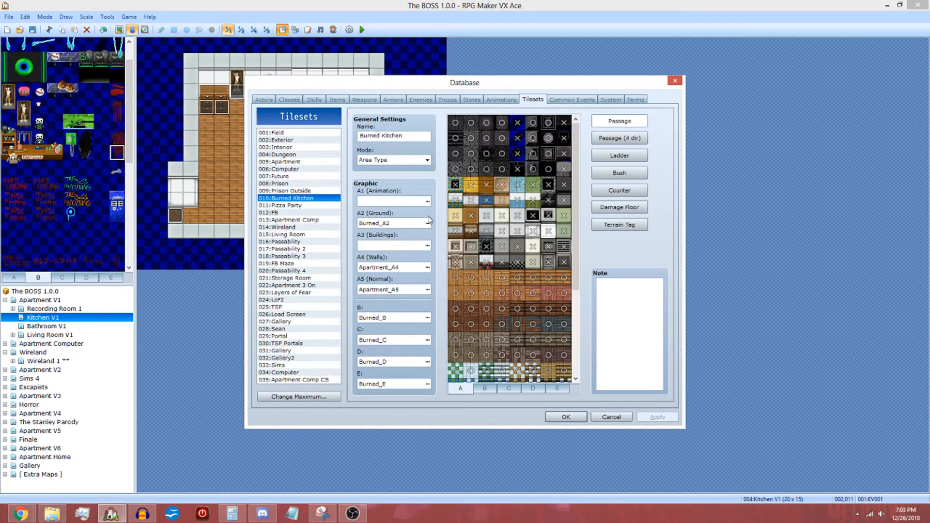
pyautogui.click(427, 222)
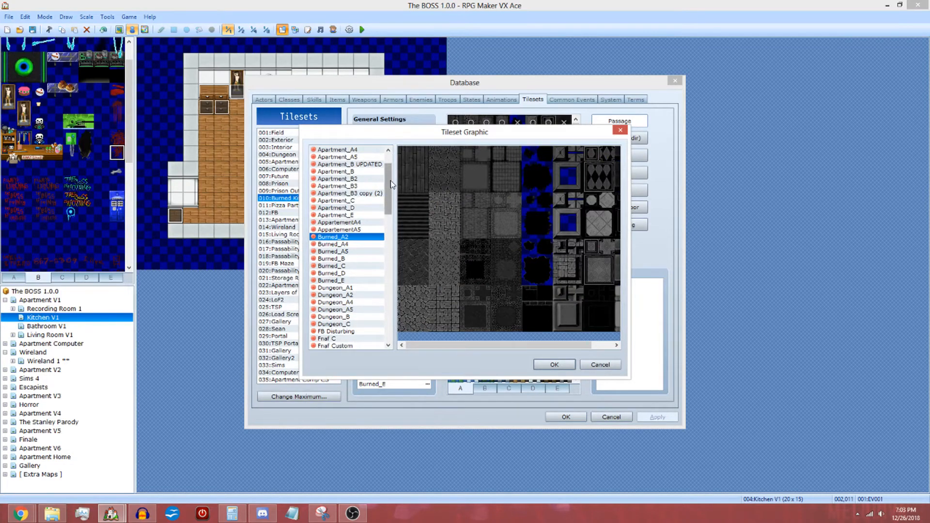
pyautogui.moveTo(392, 185); pyautogui.dragTo(392, 296)
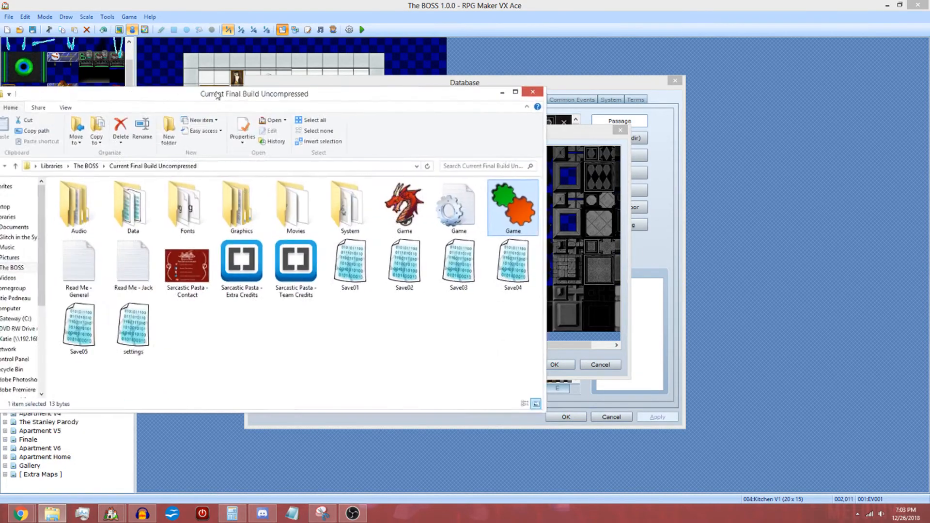
# Step: Launch the Game application from the Current Final Build Uncompressed folder in File Explorer
pyautogui.moveTo(212, 87); pyautogui.dragTo(425, 100)
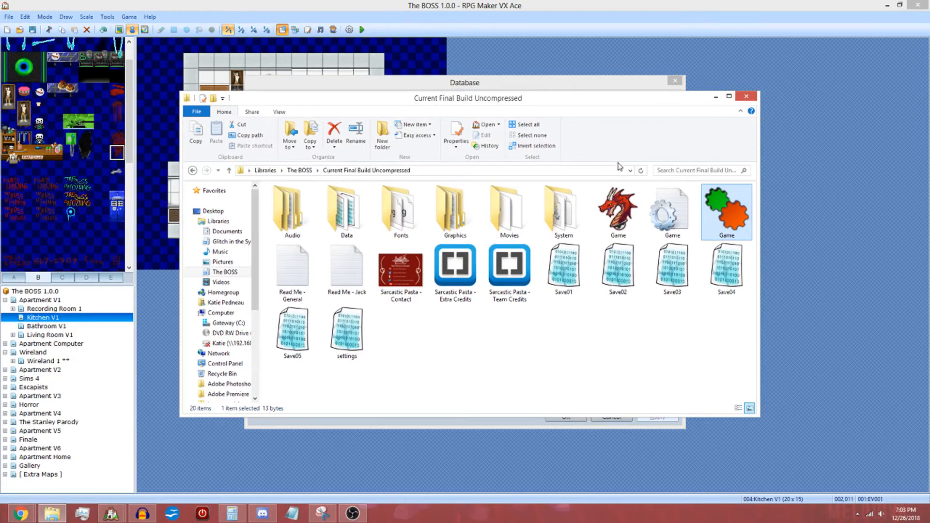
pyautogui.doubleClick(619, 214)
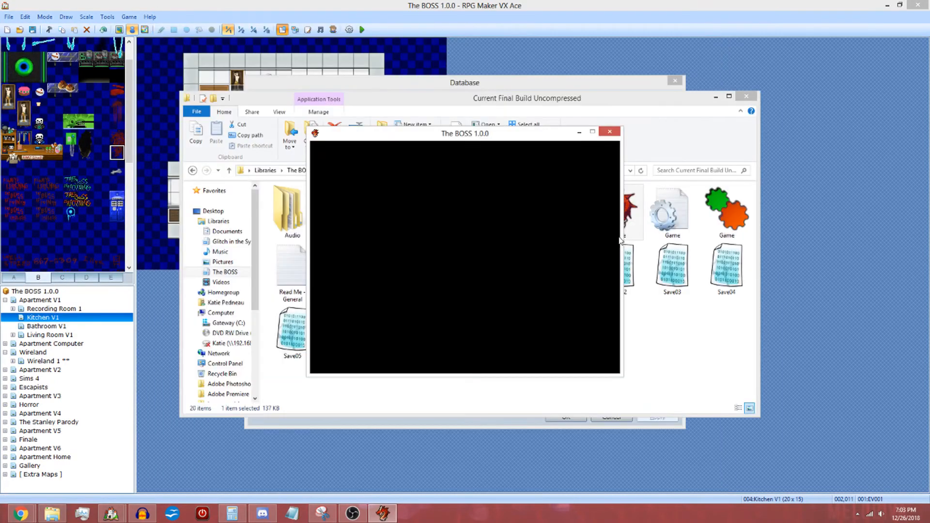
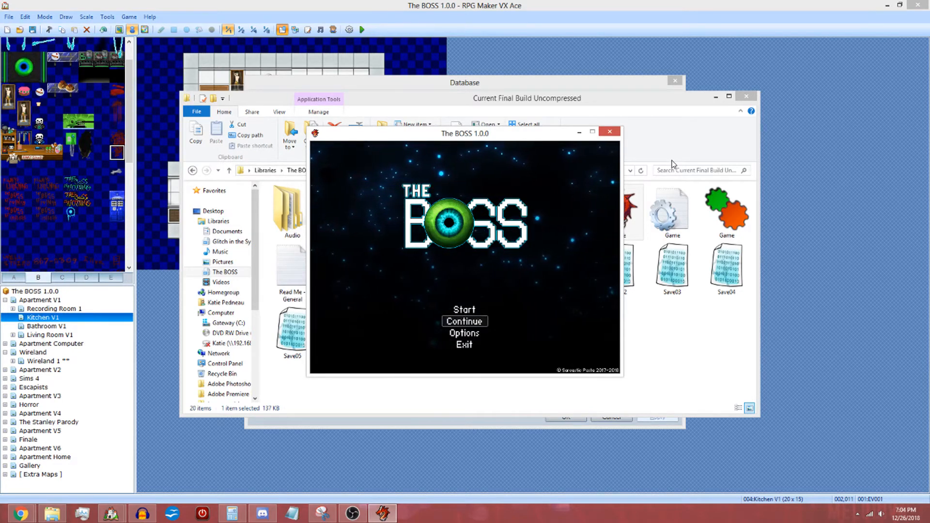
# Step: Look over the title menu's Start, Continue, Options and Exit entries, and close the game
pyautogui.press('Up')
pyautogui.press('Down')
pyautogui.press('Down')
pyautogui.press('Down')
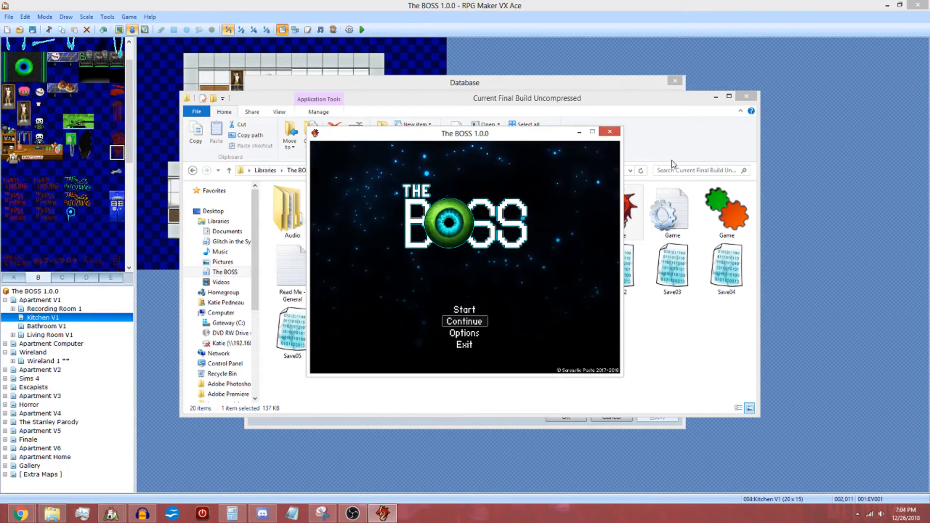
pyautogui.press('Up')
pyautogui.press('Up')
pyautogui.press('Up')
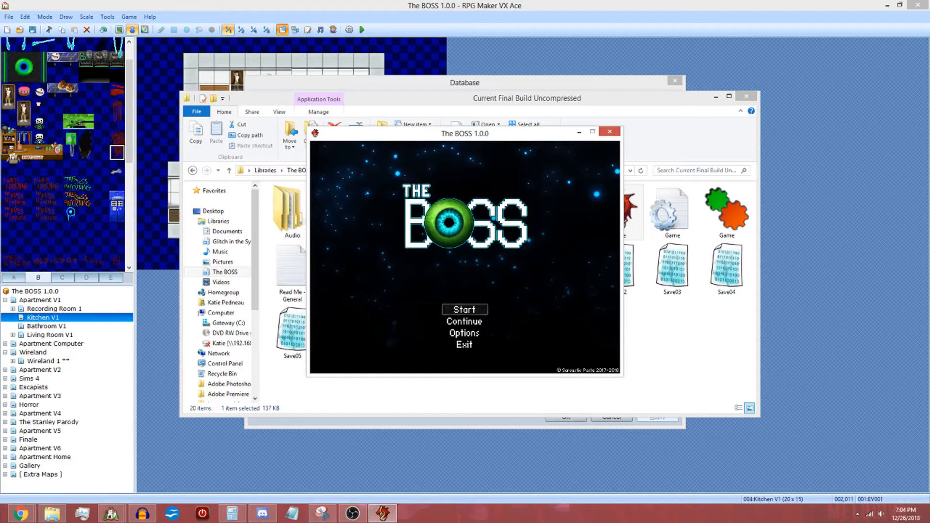
pyautogui.click(610, 132)
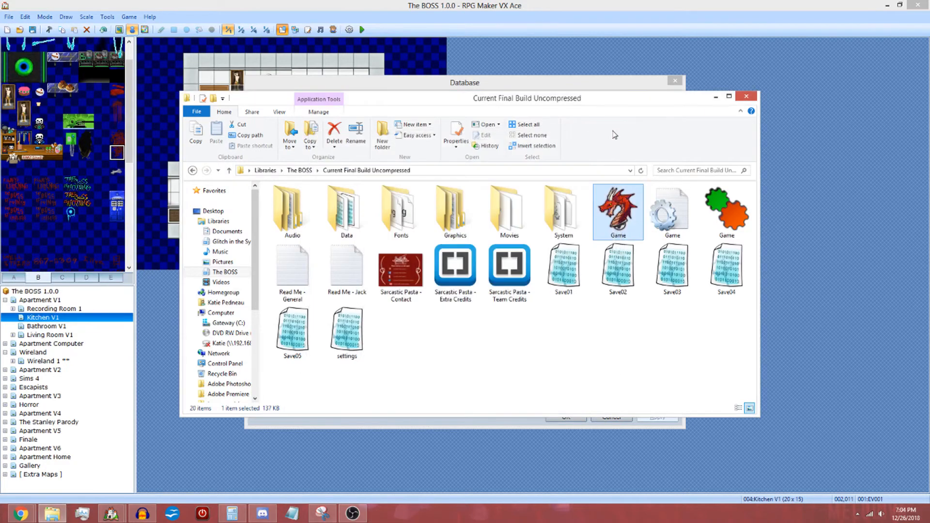
# Step: Open the build's Graphics folder and look through the sprite sheets in its Animations folder
pyautogui.doubleClick(516, 215)
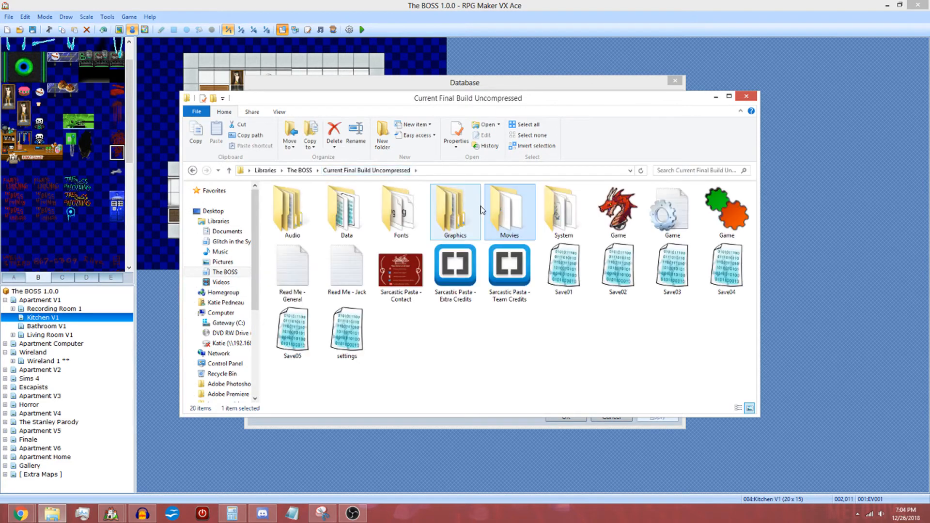
pyautogui.doubleClick(467, 211)
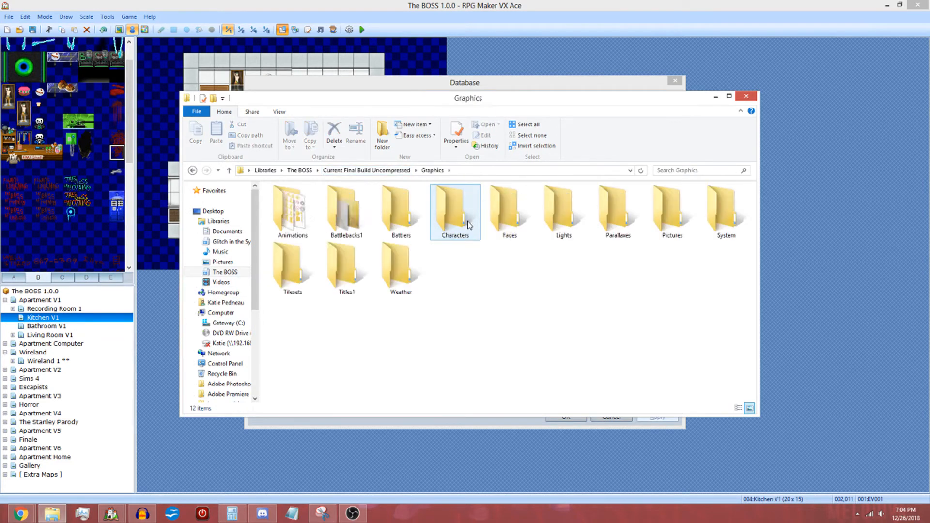
pyautogui.doubleClick(295, 213)
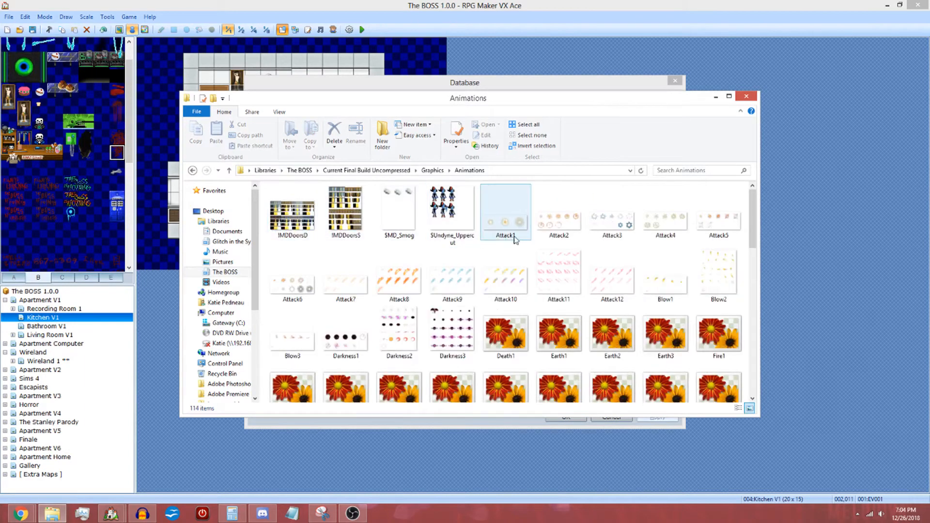
pyautogui.scroll(-10, 570, 277)
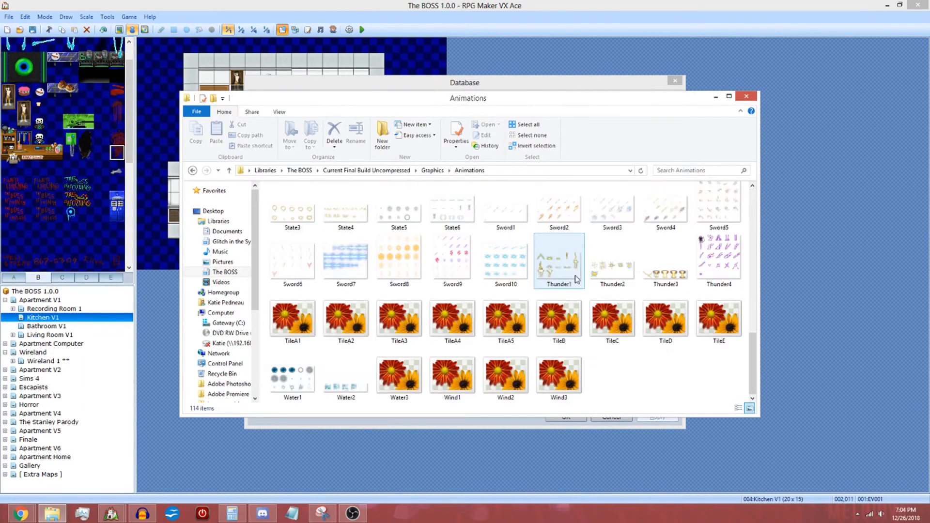
pyautogui.scroll(10, 600, 289)
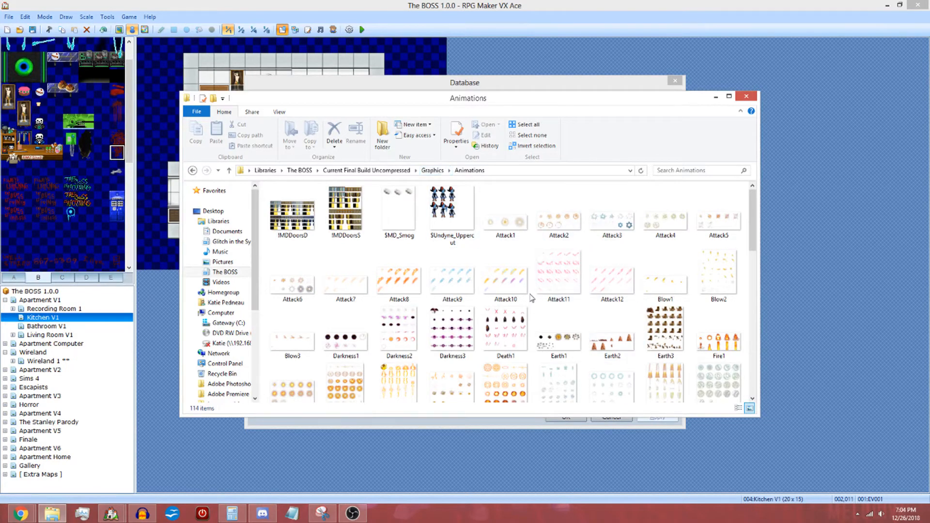
pyautogui.scroll(-8, 530, 297)
pyautogui.scroll(8, 531, 297)
# Step: In the Battlebacks1 folder, view the images bg_002_with_Billy and bg_001_with_Felix, closing each one
pyautogui.click(432, 170)
pyautogui.doubleClick(353, 222)
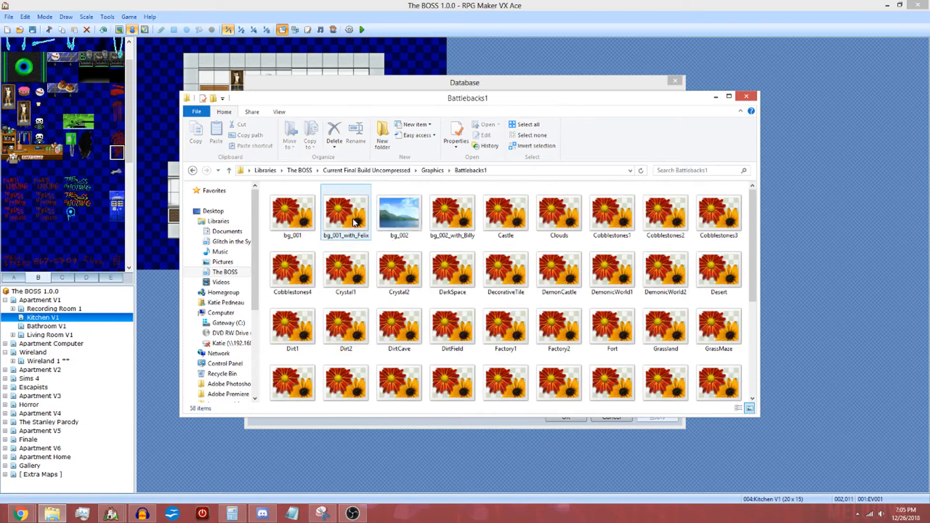
pyautogui.doubleClick(467, 221)
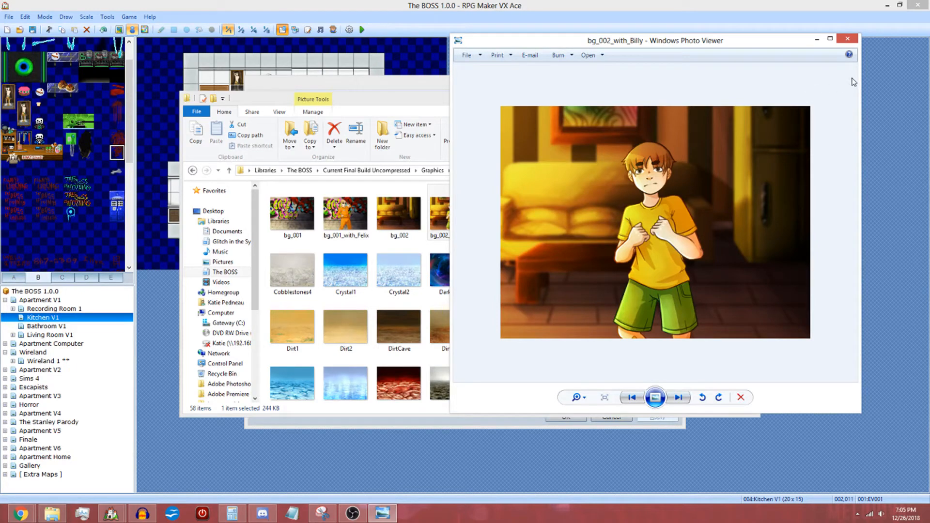
pyautogui.click(848, 40)
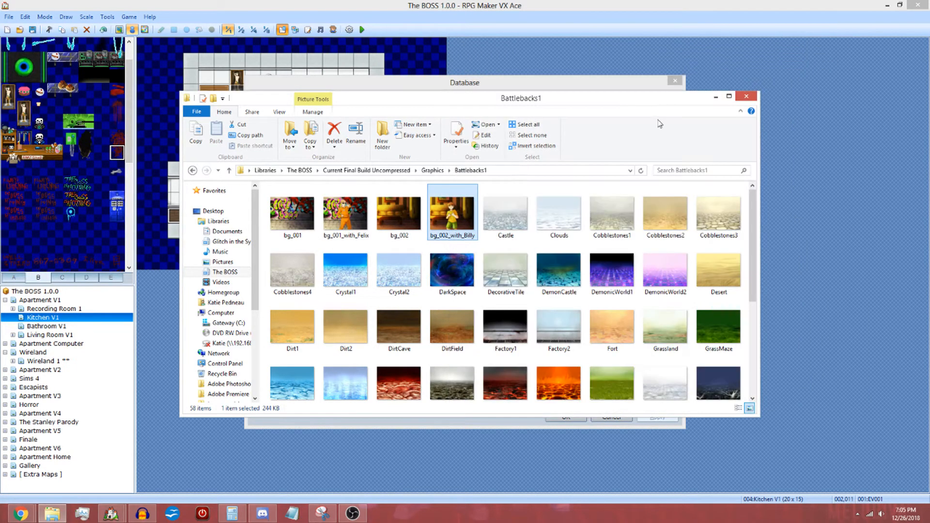
pyautogui.doubleClick(356, 216)
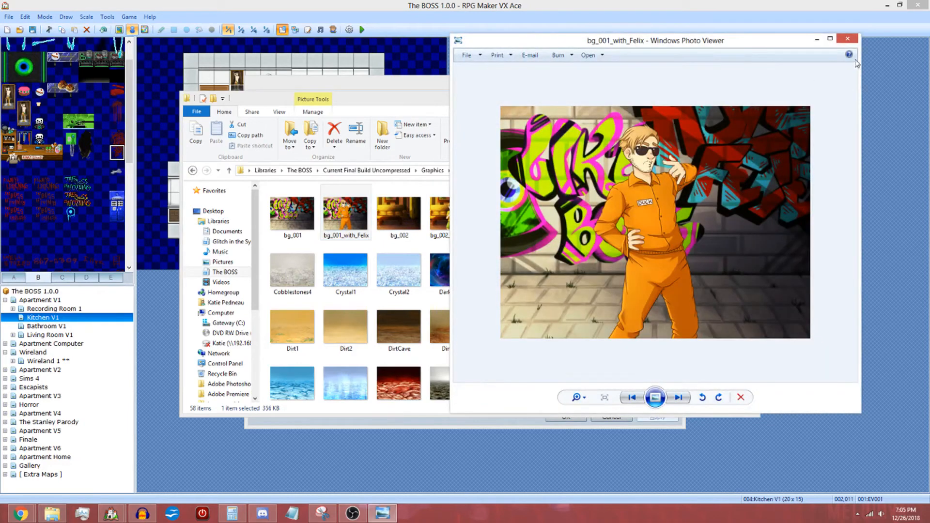
pyautogui.click(847, 40)
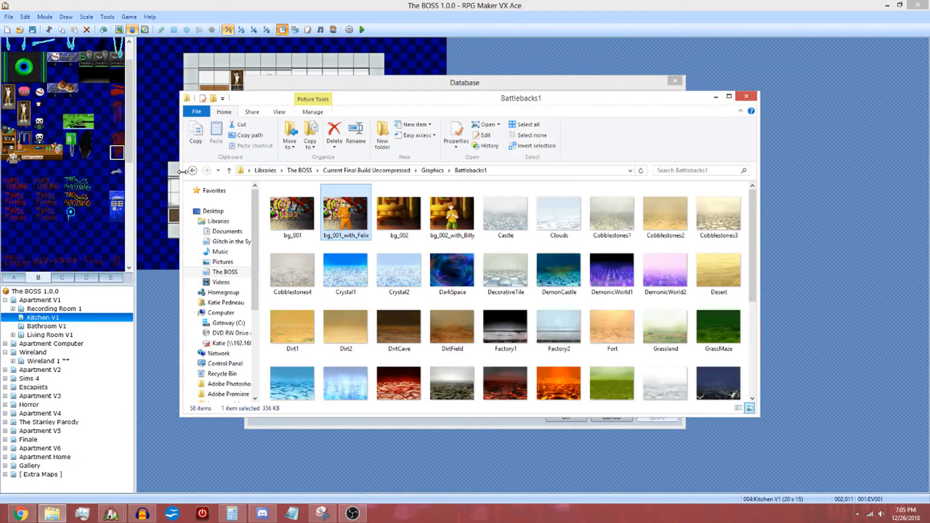
# Step: Examine the contents of the Battlers folder and return to the Graphics folder
pyautogui.click(192, 170)
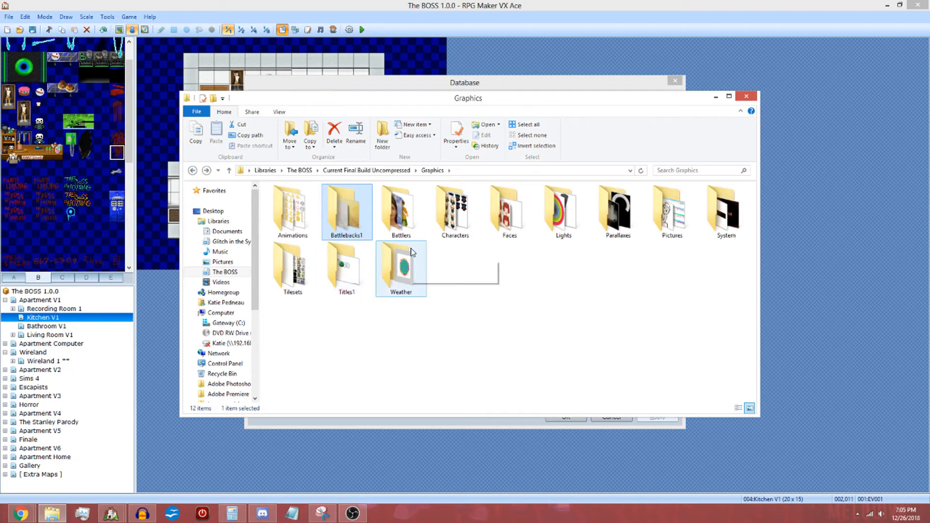
pyautogui.doubleClick(402, 213)
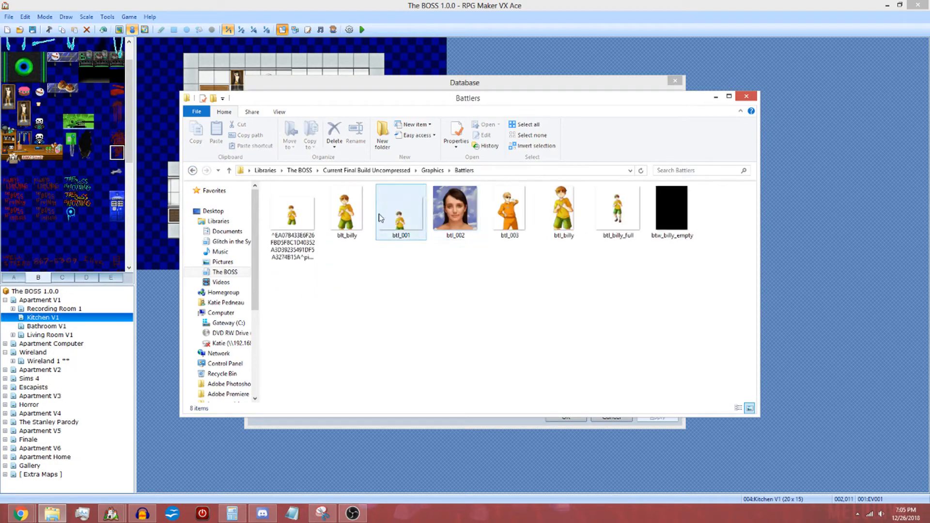
pyautogui.click(433, 170)
# Step: Look through the Characters folder and view the spr_dev sprite sheet, closing it again
pyautogui.doubleClick(458, 199)
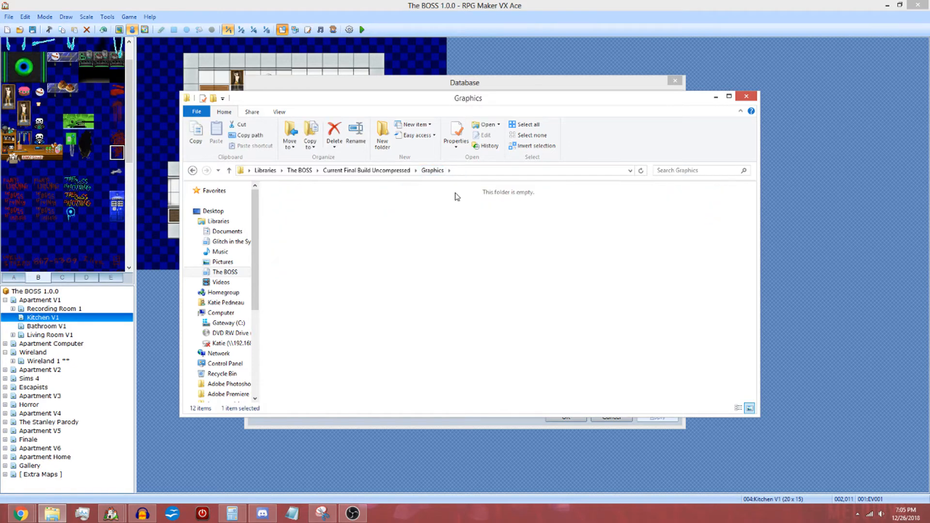
pyautogui.scroll(-2, 662, 269)
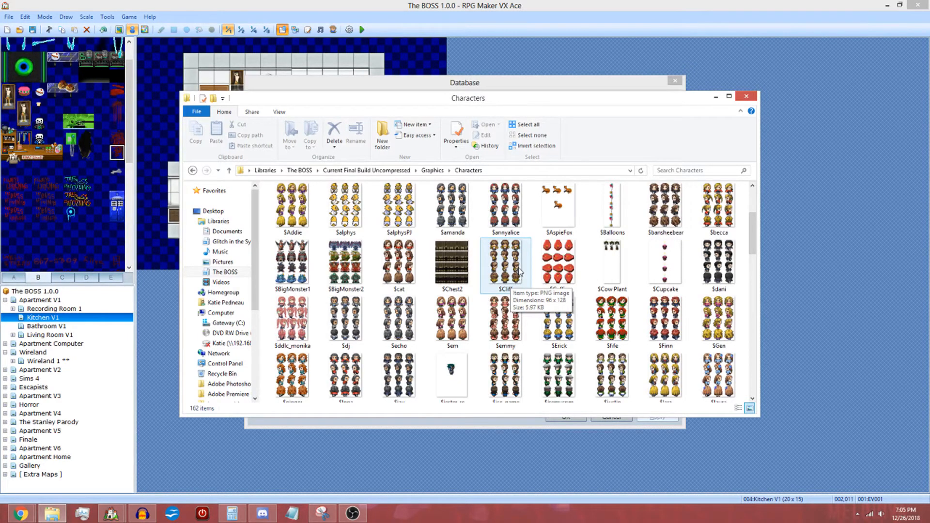
pyautogui.scroll(-10, 528, 267)
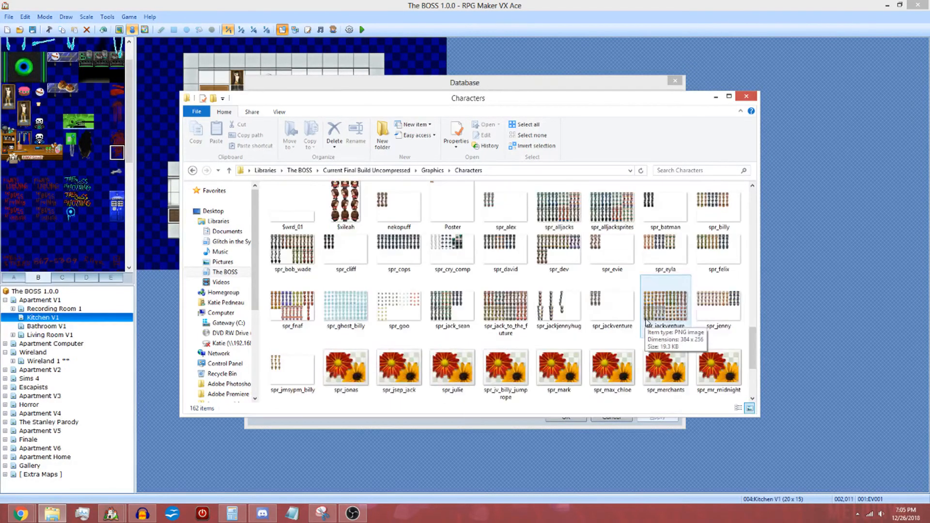
pyautogui.doubleClick(568, 252)
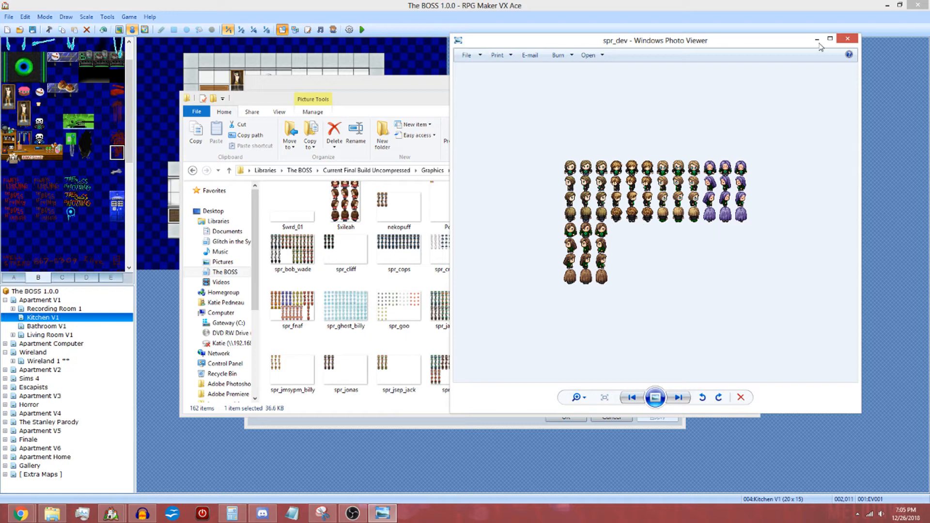
pyautogui.click(847, 39)
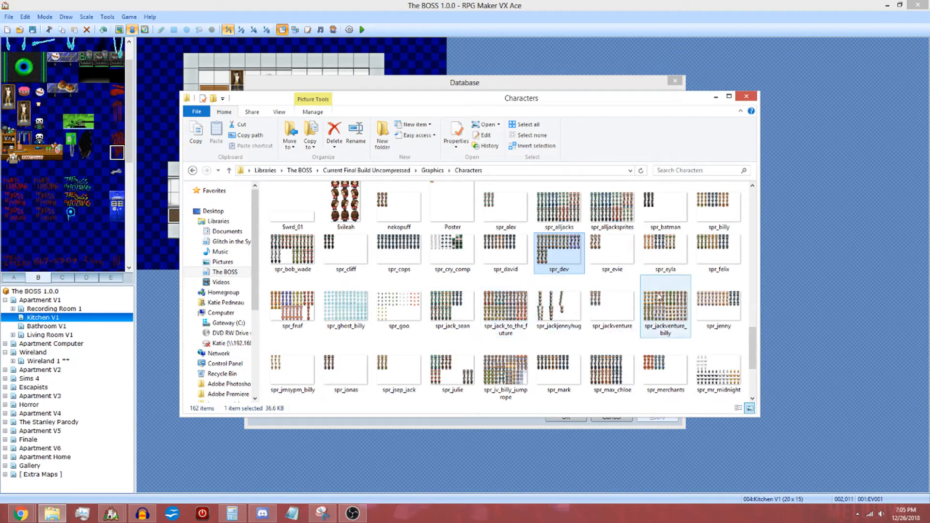
# Step: View the spr_npc_1 sprite sheet up close and close it
pyautogui.scroll(-2, 659, 296)
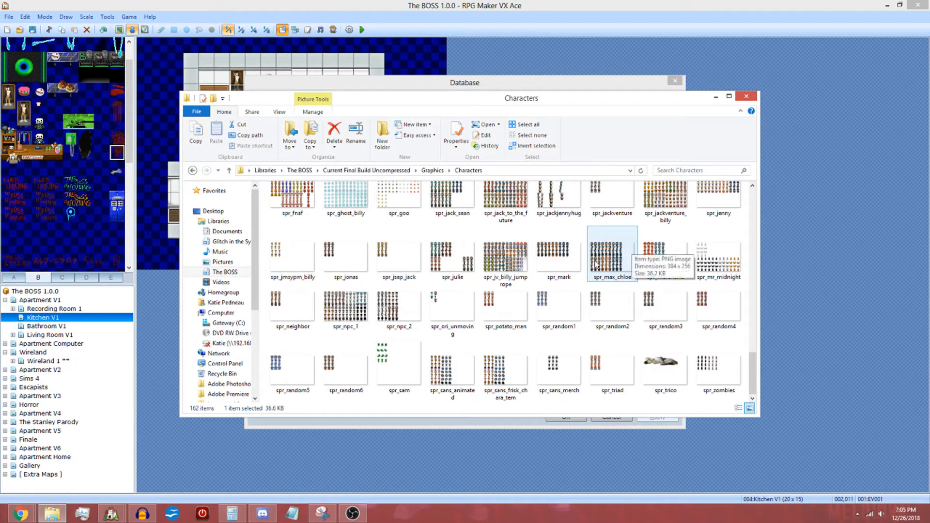
pyautogui.doubleClick(355, 304)
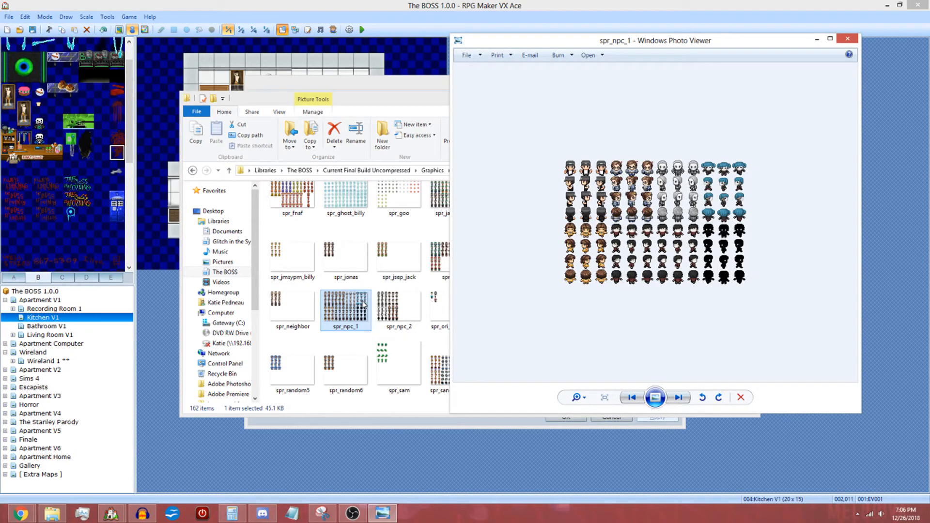
pyautogui.scroll(3, 673, 215)
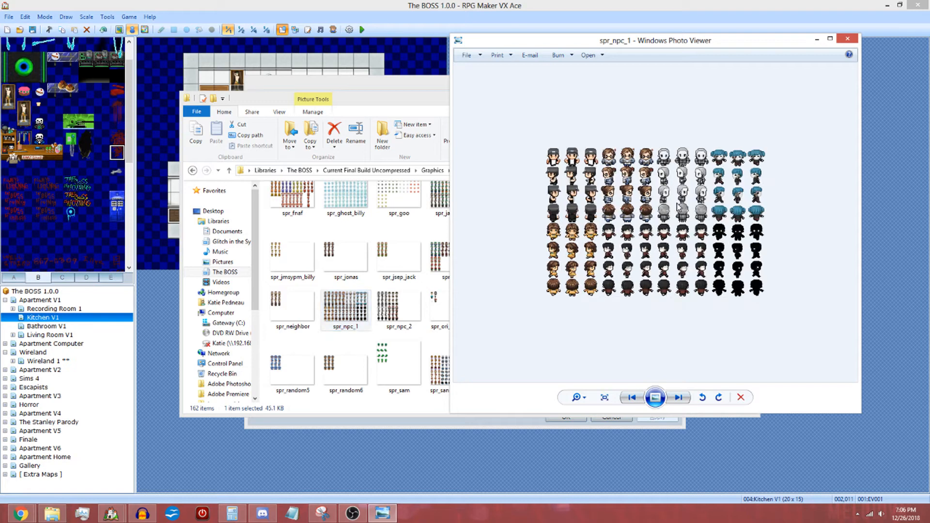
pyautogui.scroll(-3, 671, 217)
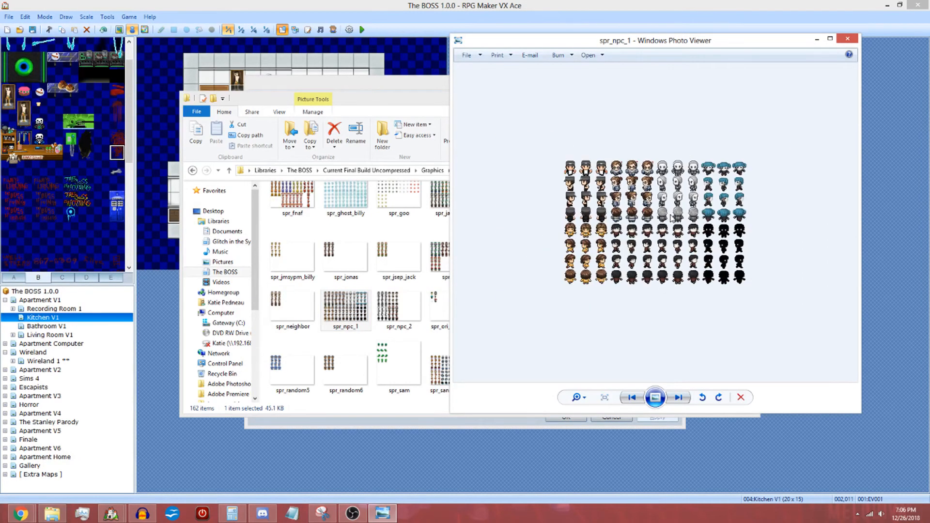
pyautogui.scroll(3, 671, 217)
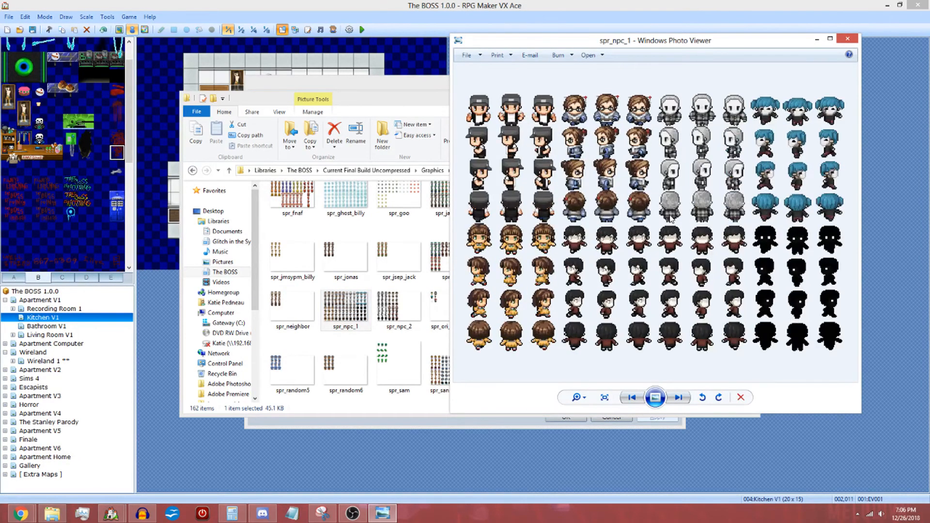
pyautogui.scroll(-3, 668, 215)
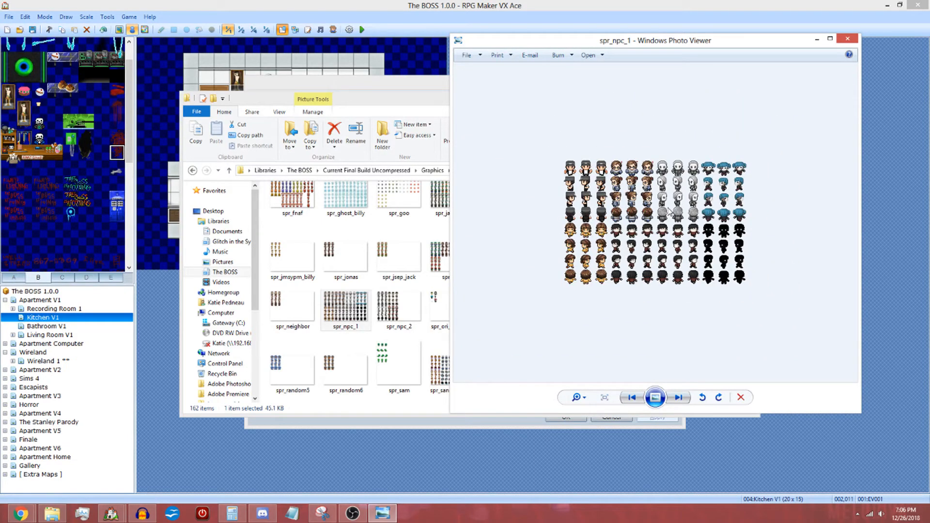
pyautogui.click(854, 42)
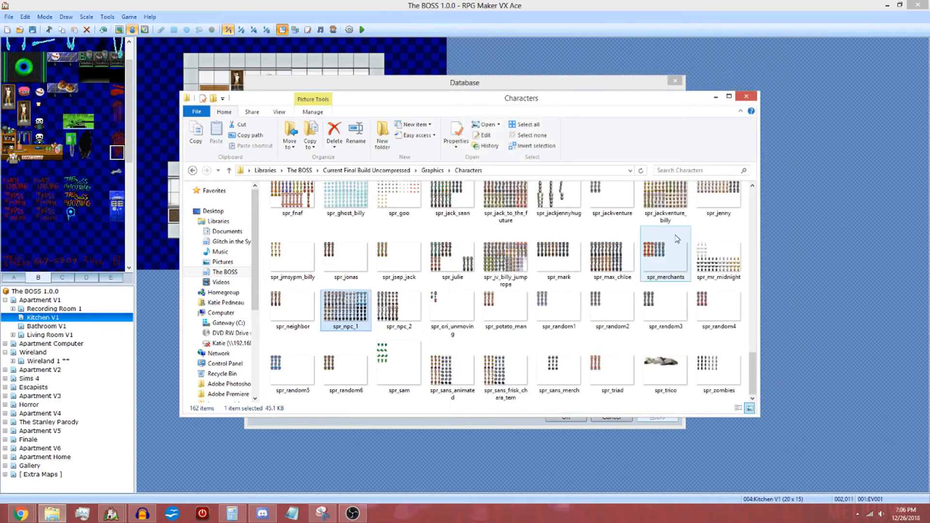
# Step: View the spr_trico sprite enlarged and close the picture
pyautogui.doubleClick(677, 373)
pyautogui.scroll(3, 662, 186)
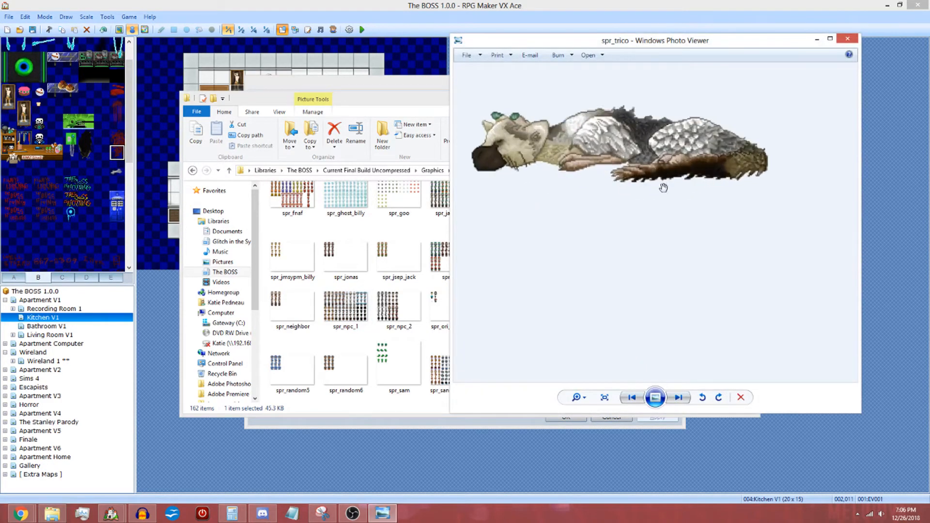
pyautogui.scroll(-3, 697, 238)
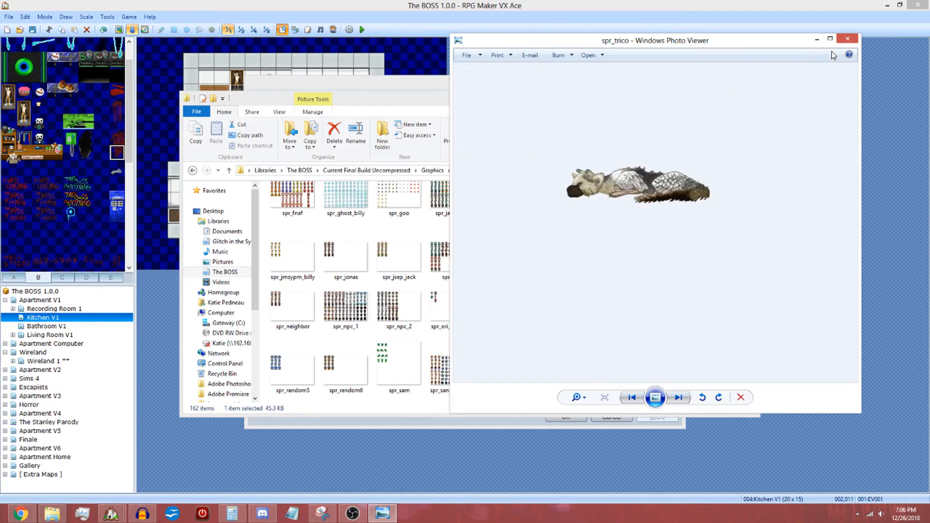
pyautogui.click(848, 40)
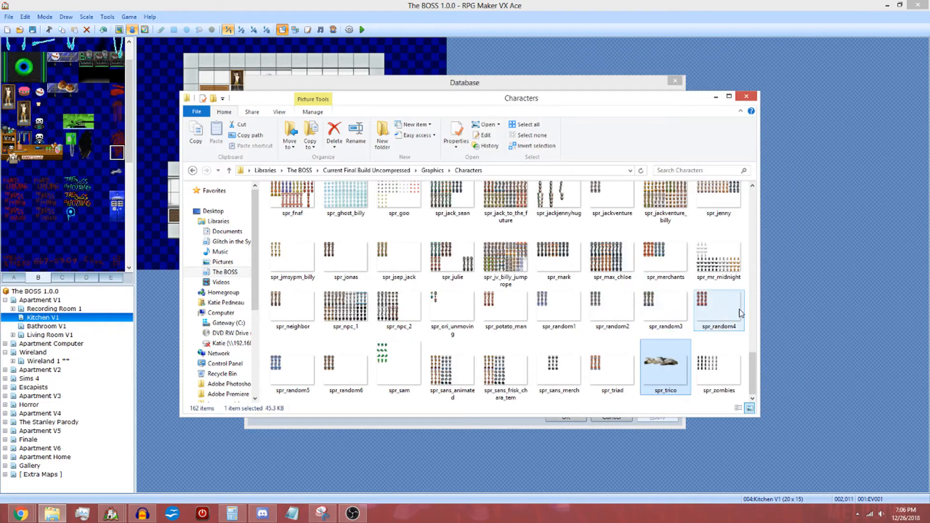
# Step: Find the $spr_turrets sprite sheet among the character files, view it enlarged and close it
pyautogui.scroll(1, 748, 363)
pyautogui.scroll(3, 748, 362)
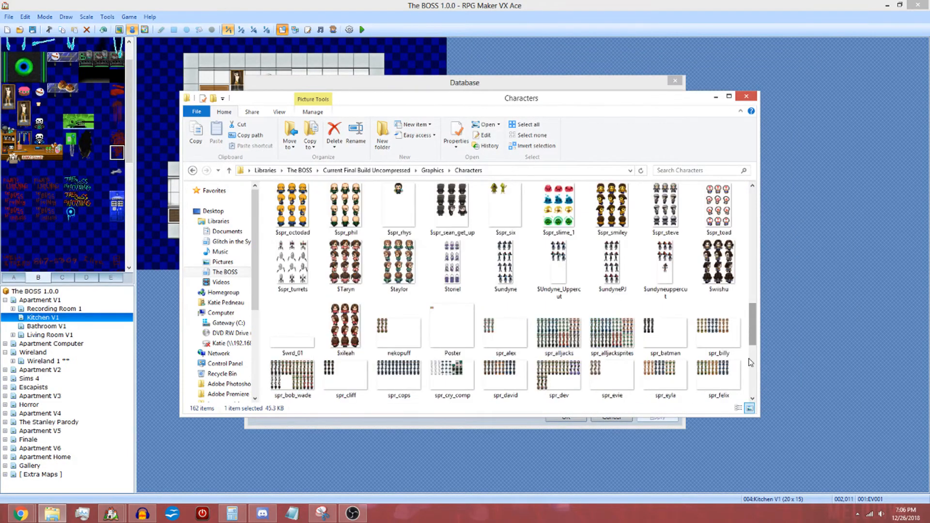
pyautogui.doubleClick(283, 249)
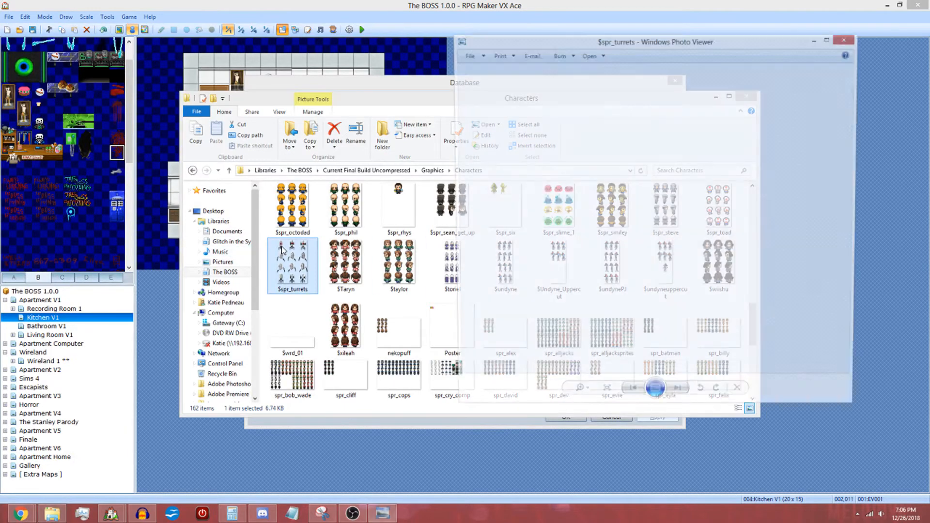
pyautogui.scroll(3, 686, 226)
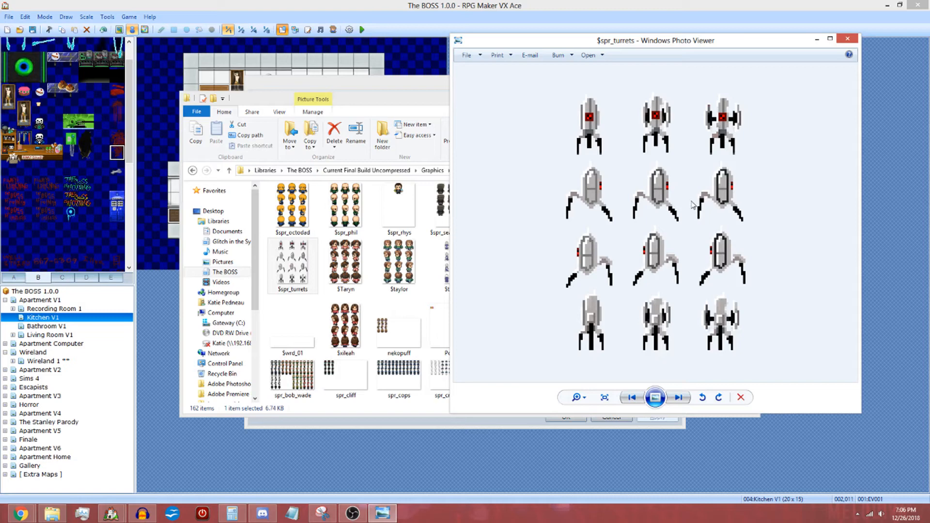
pyautogui.click(847, 39)
# Step: Open the !Other2 sprite sheet from the Characters folder to view its flame and smoke sprites
pyautogui.scroll(10, 586, 279)
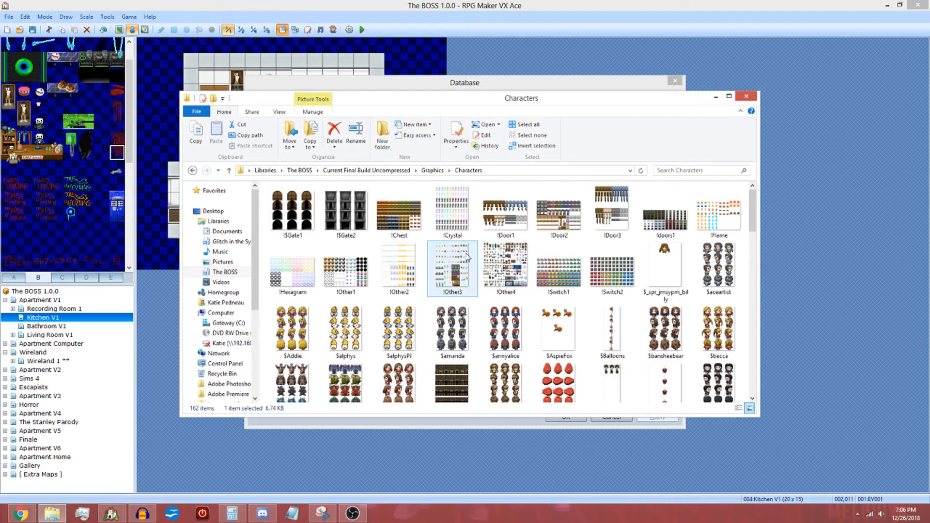
pyautogui.doubleClick(398, 268)
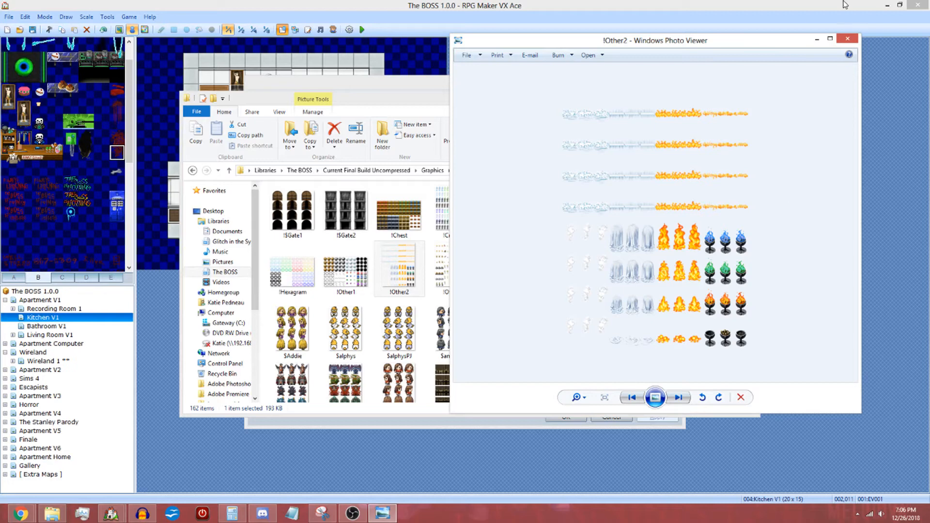
# Step: Close the !Other2 picture, then view the !$Gate1 door sprite sheet and close it
pyautogui.click(848, 37)
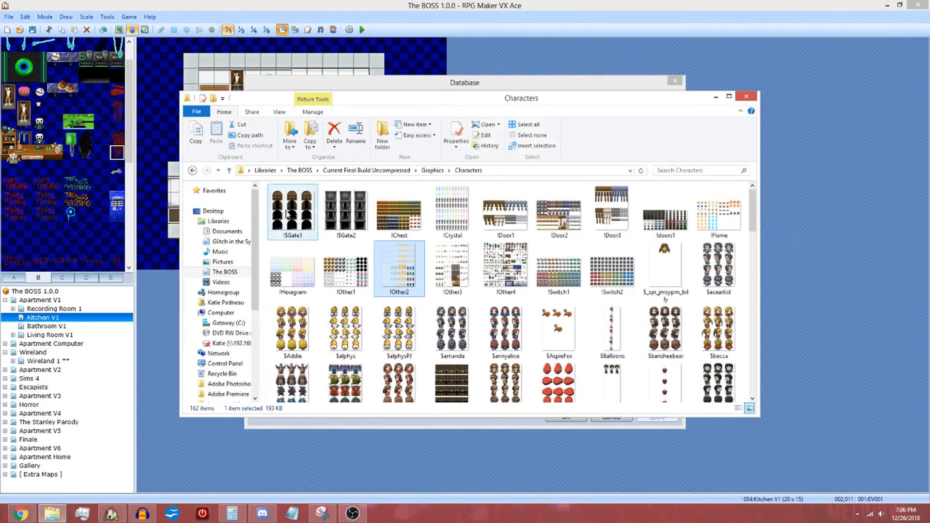
pyautogui.click(317, 215)
pyautogui.doubleClick(317, 215)
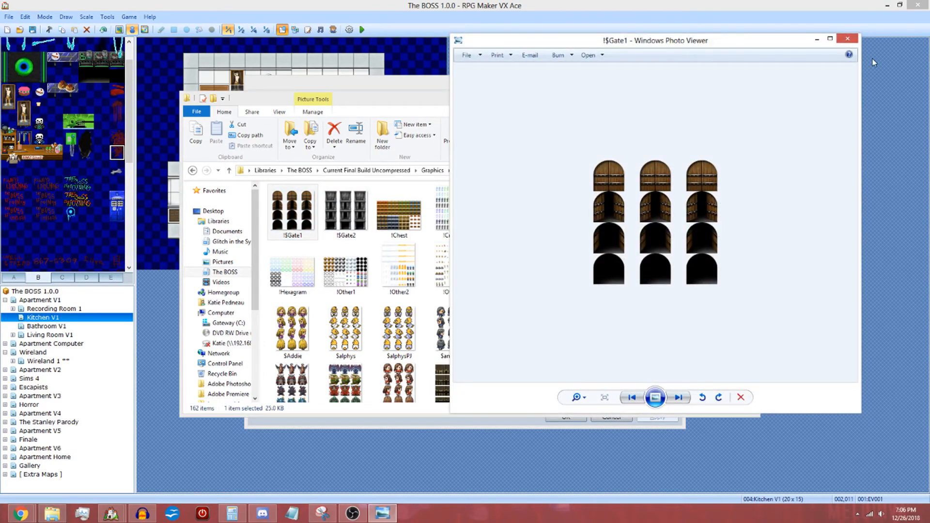
pyautogui.click(847, 38)
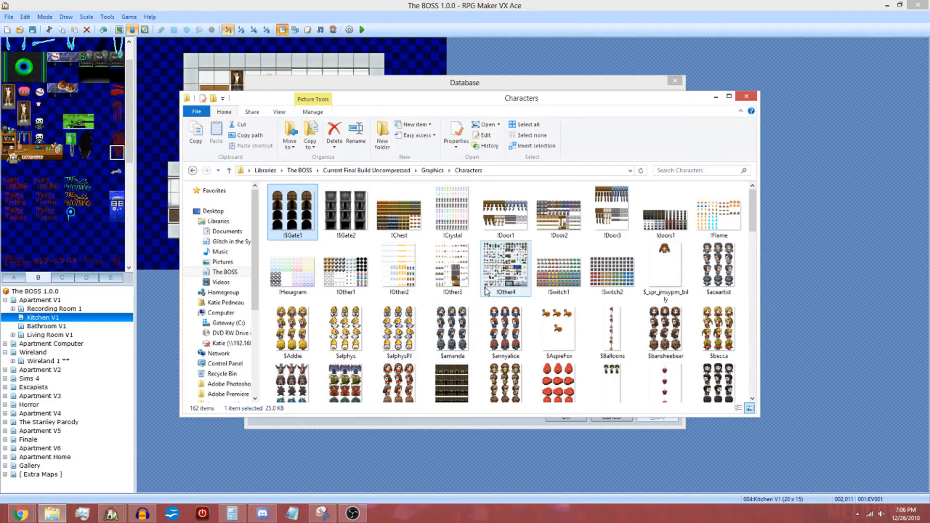
# Step: Find the $spr_005 sprite sheet among the character files, view it enlarged and close it
pyautogui.scroll(-5, 484, 291)
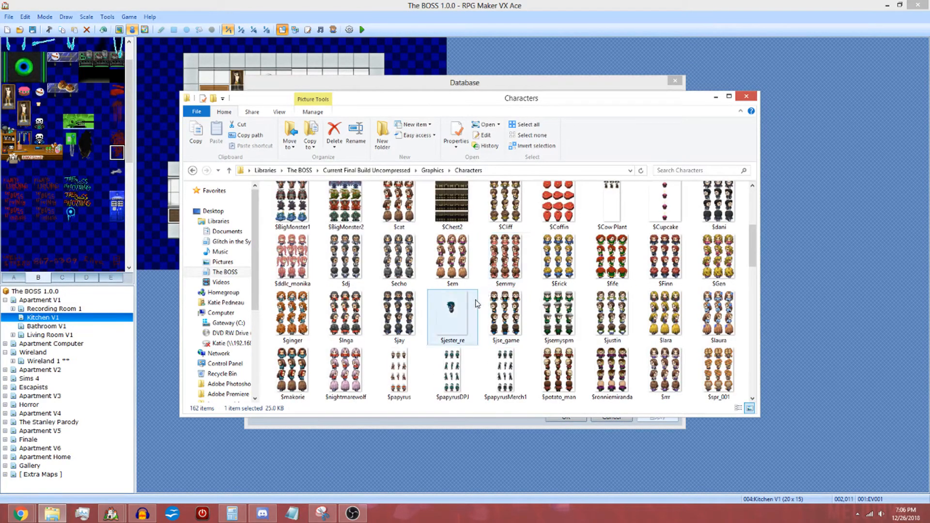
pyautogui.scroll(-2, 484, 317)
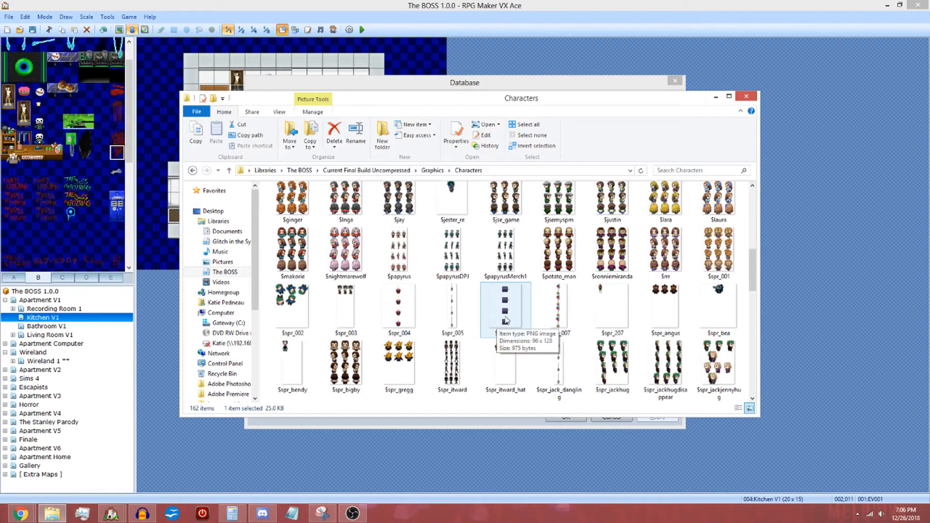
pyautogui.doubleClick(444, 317)
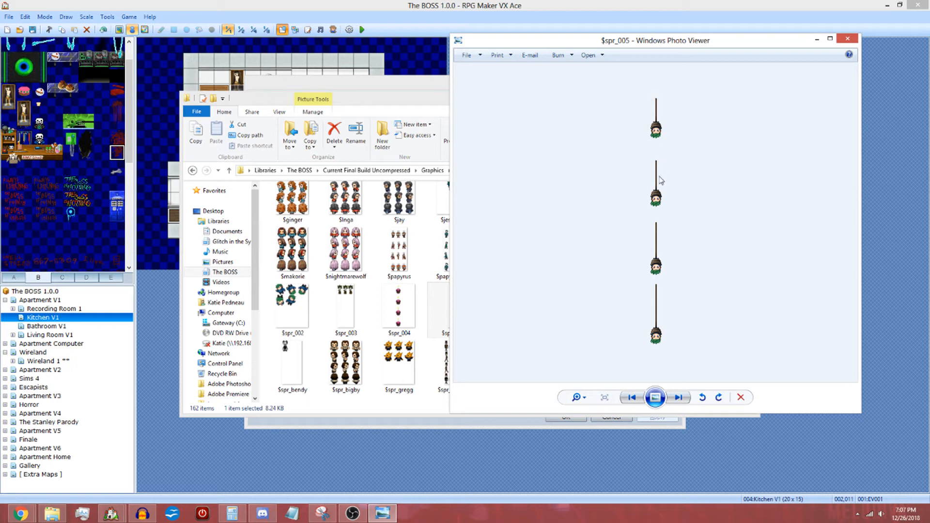
pyautogui.scroll(3, 661, 180)
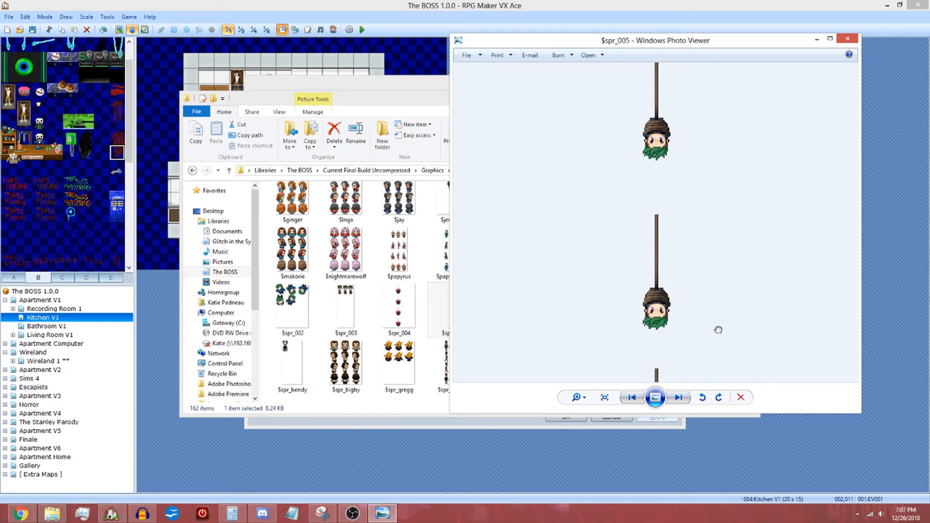
pyautogui.click(848, 39)
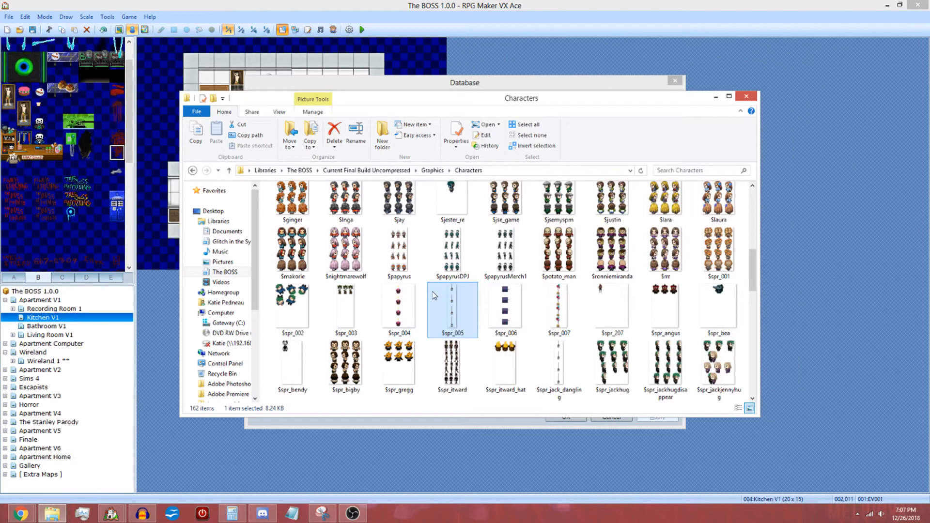
# Step: View the $spr_003 potted plant and $spr_006 box sprite sheets, closing each picture
pyautogui.doubleClick(345, 303)
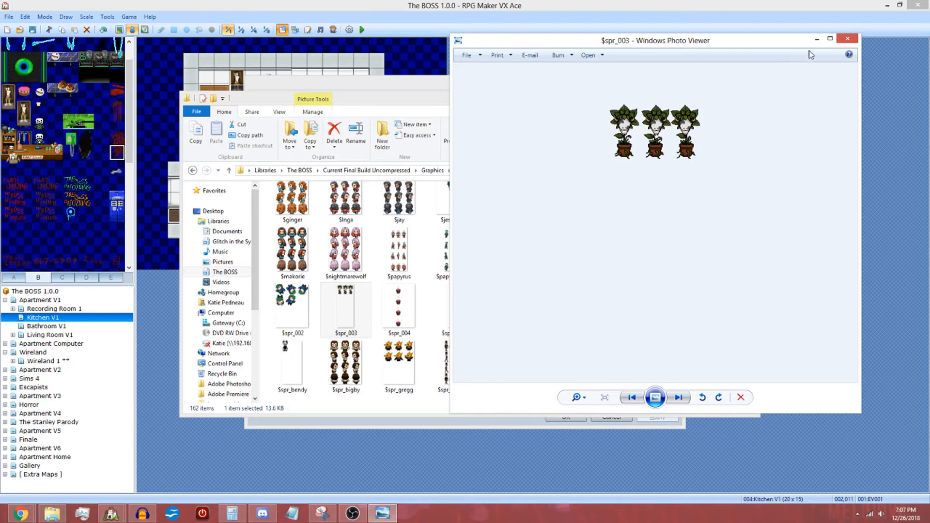
pyautogui.click(847, 38)
pyautogui.doubleClick(518, 312)
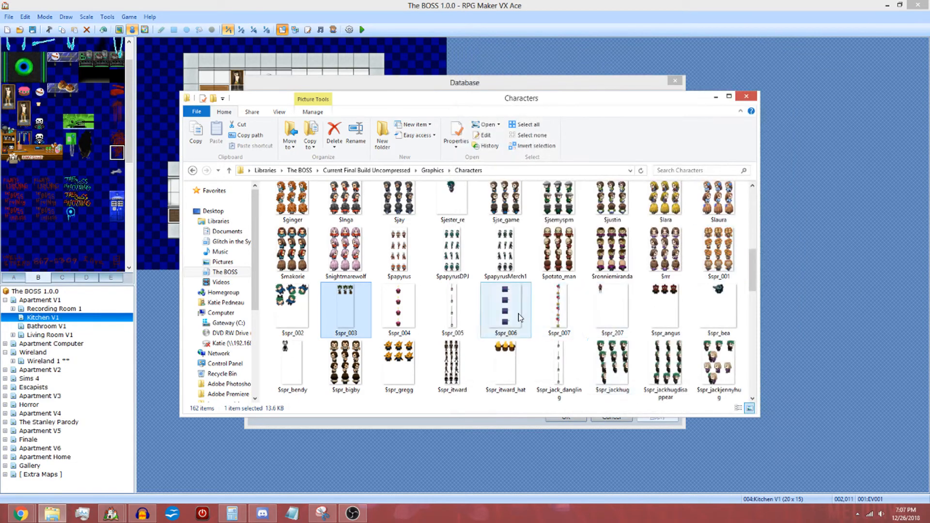
pyautogui.scroll(4, 662, 246)
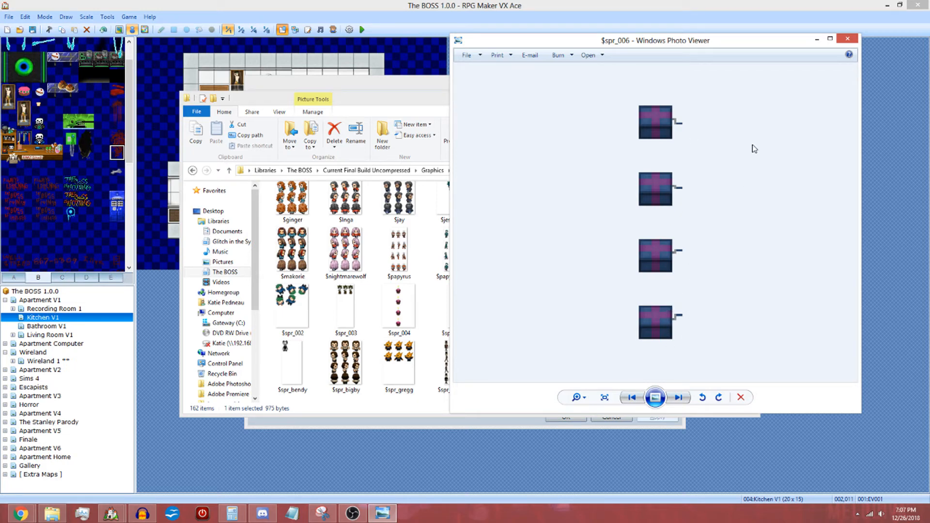
pyautogui.click(844, 41)
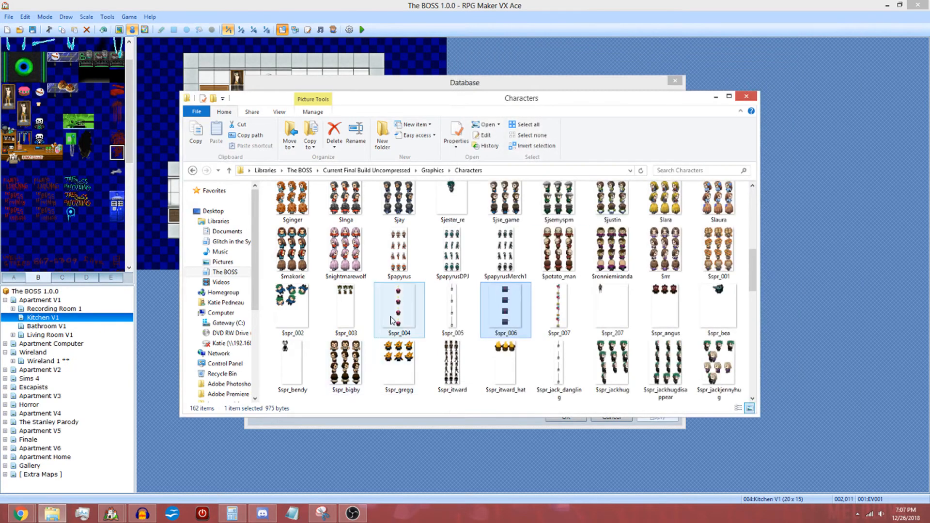
# Step: View the $spr_004 cupcake and $spr_itward skeleton sprite sheets, closing each picture
pyautogui.doubleClick(393, 317)
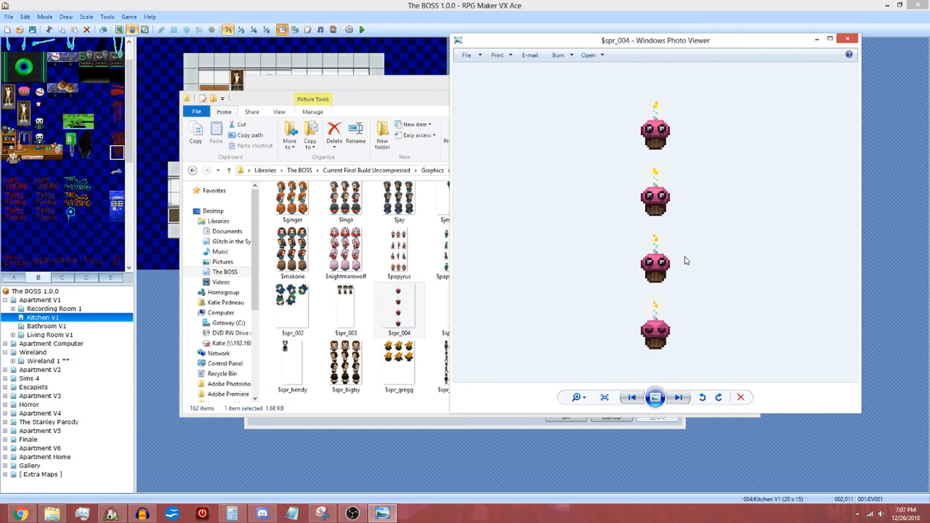
pyautogui.click(846, 39)
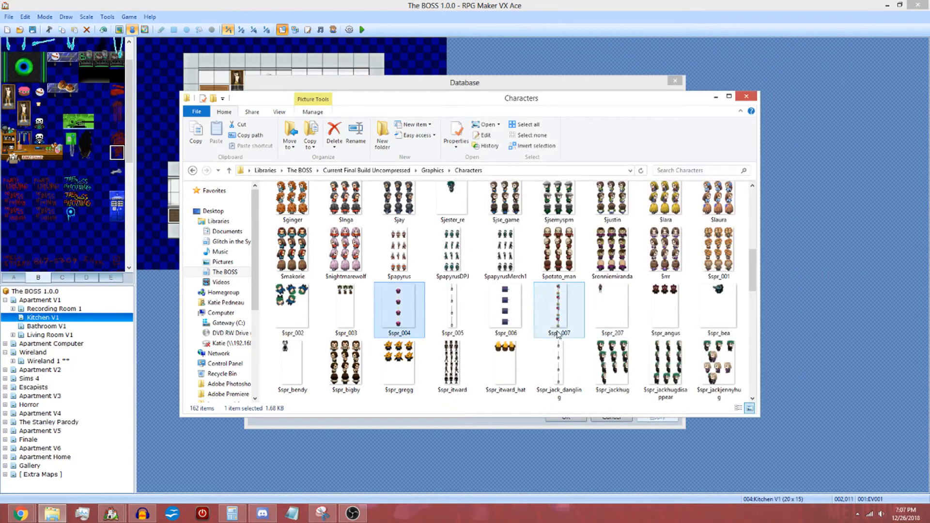
pyautogui.click(468, 351)
pyautogui.doubleClick(468, 352)
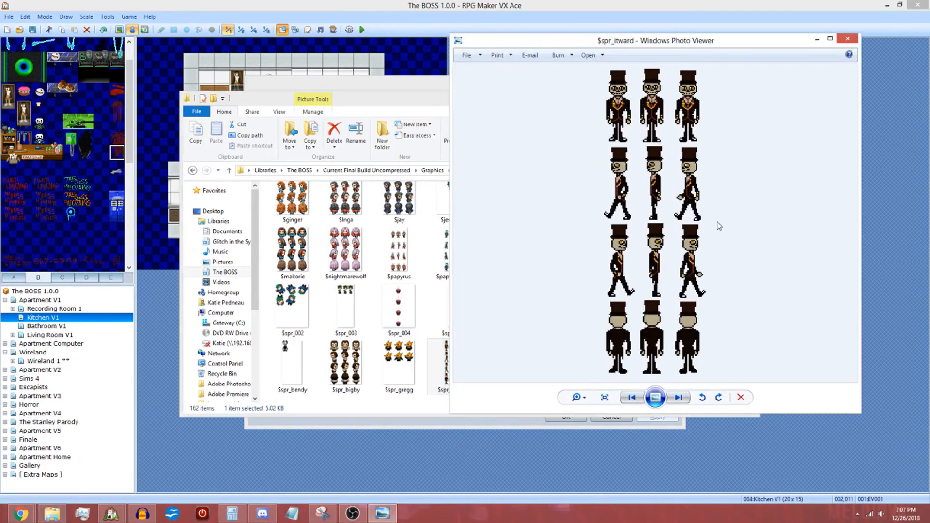
pyautogui.click(847, 39)
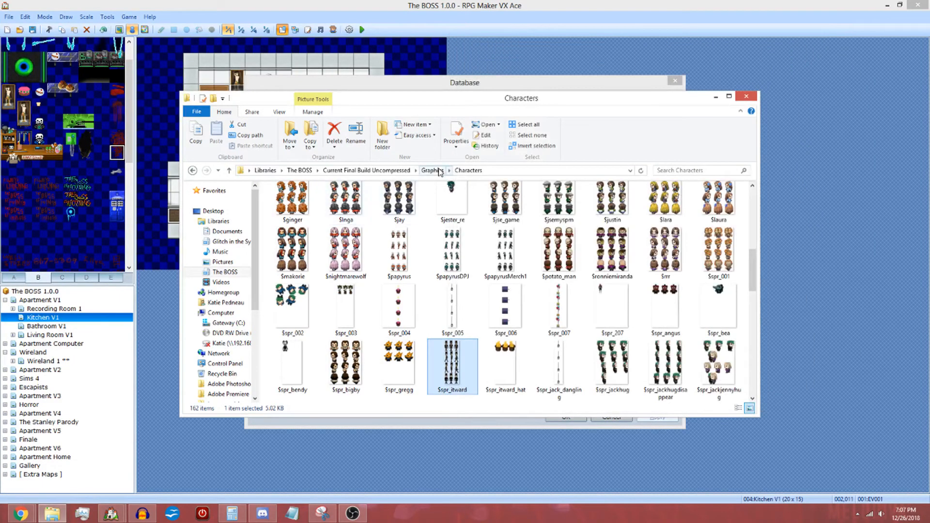
# Step: Go back to the Graphics folder and look through the face sets in its Faces folder
pyautogui.click(433, 170)
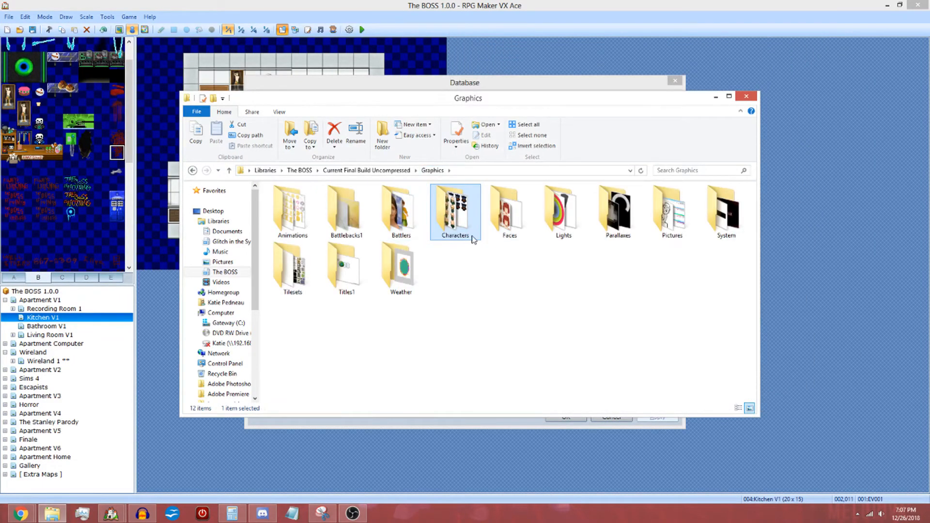
pyautogui.click(517, 211)
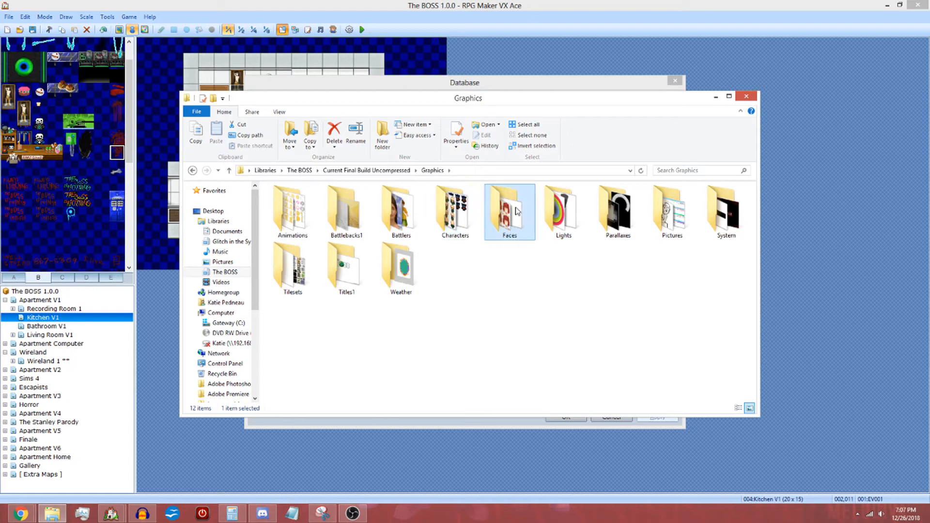
pyautogui.doubleClick(516, 235)
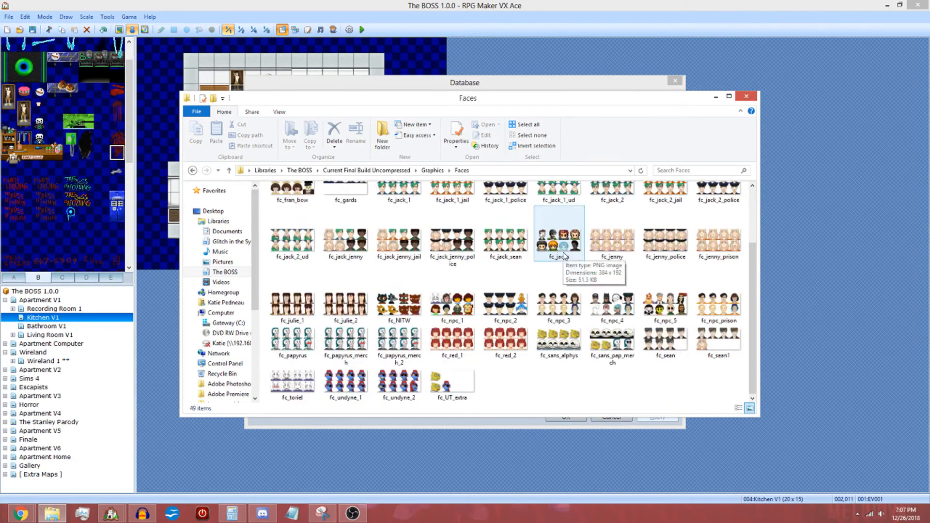
pyautogui.scroll(2, 562, 256)
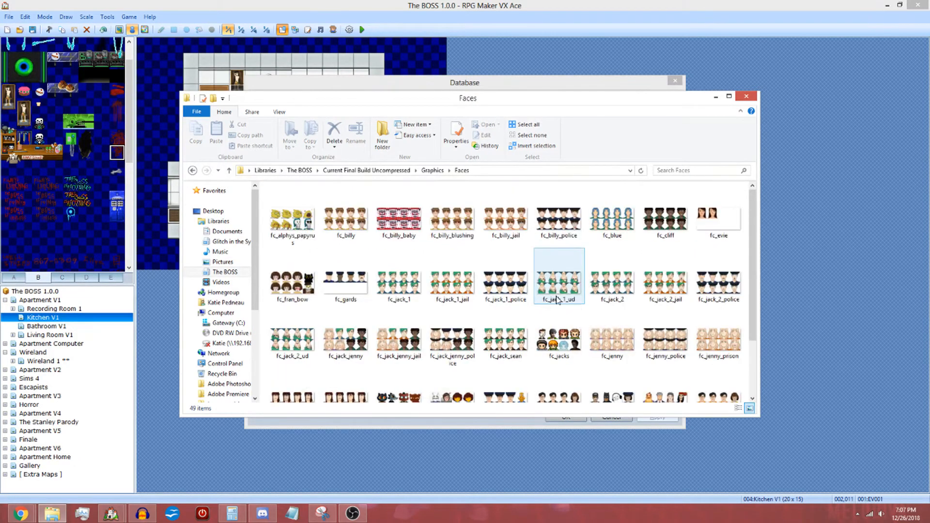
# Step: Open the Lights folder under Graphics and look over its light and torch images
pyautogui.click(433, 170)
pyautogui.doubleClick(562, 213)
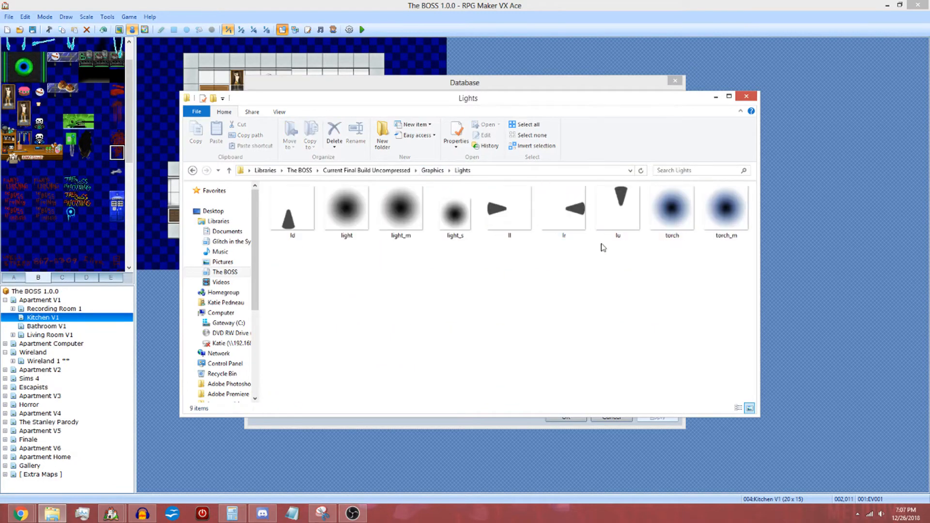
pyautogui.moveTo(660, 233)
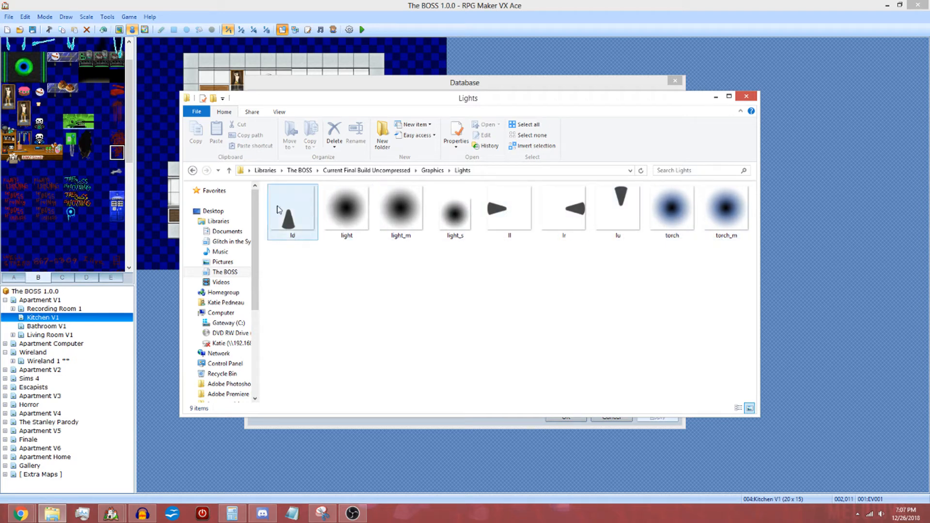
pyautogui.moveTo(277, 210)
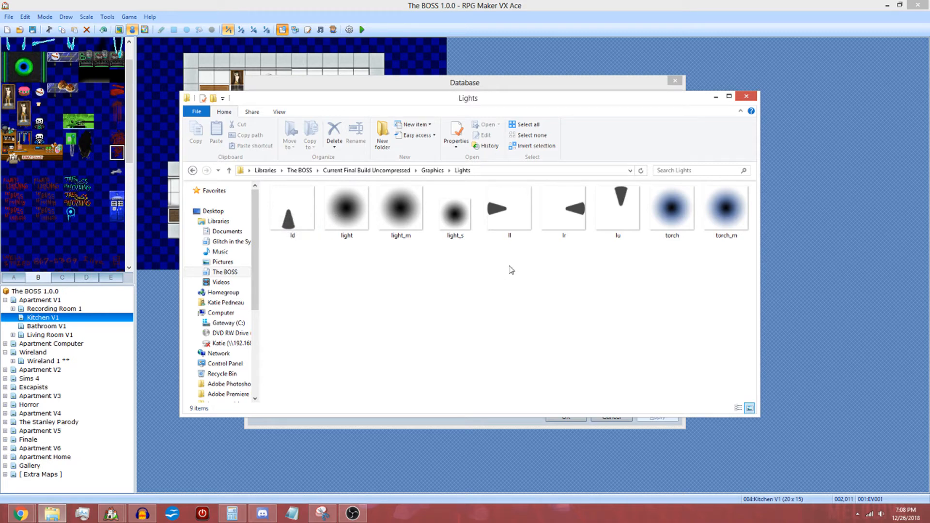
# Step: Open the Parallaxes folder under Graphics, view the pl_outside map image and close it
pyautogui.click(436, 171)
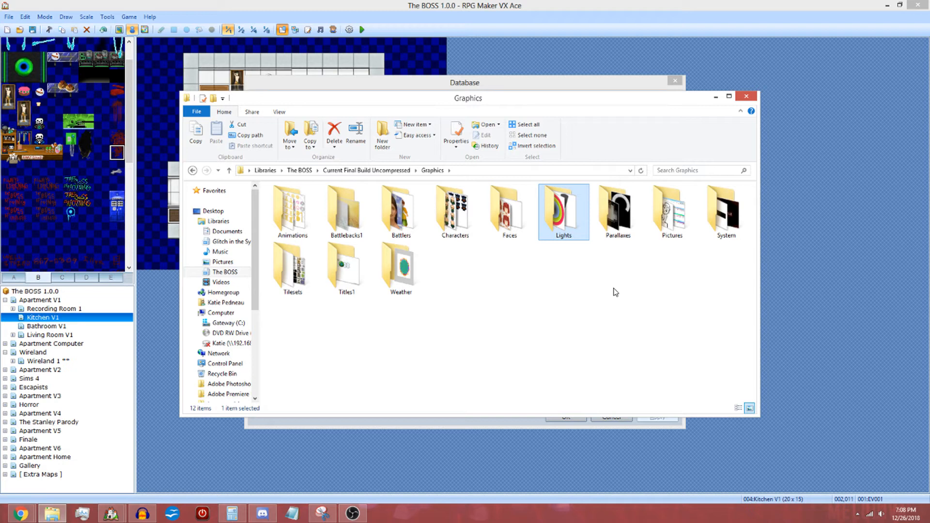
pyautogui.doubleClick(619, 228)
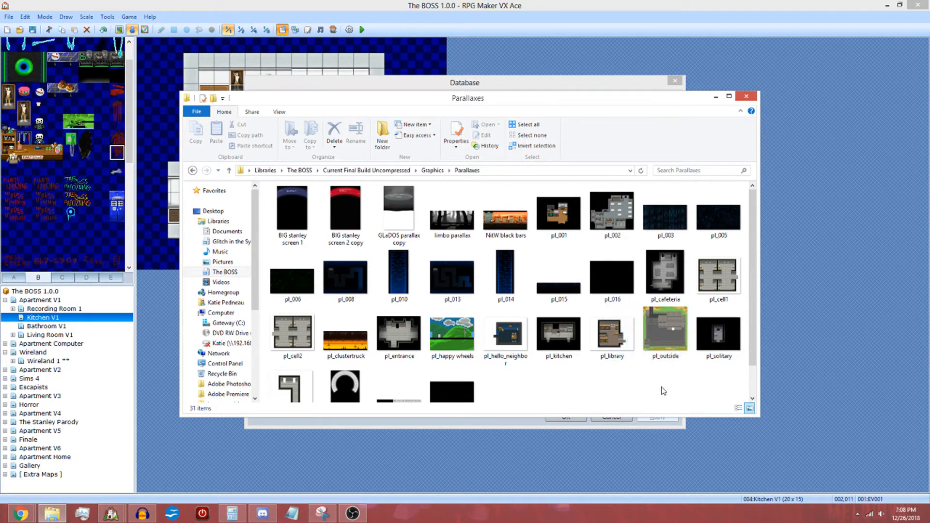
pyautogui.doubleClick(673, 339)
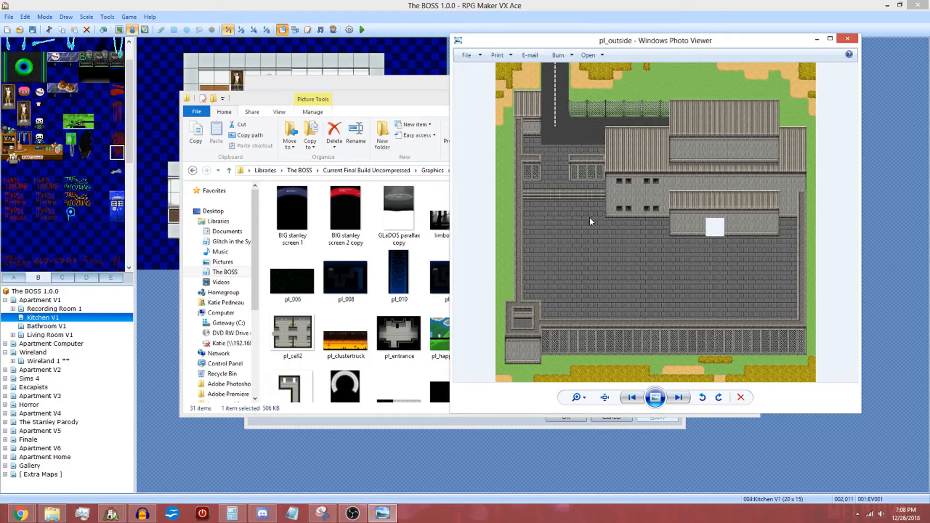
pyautogui.click(856, 42)
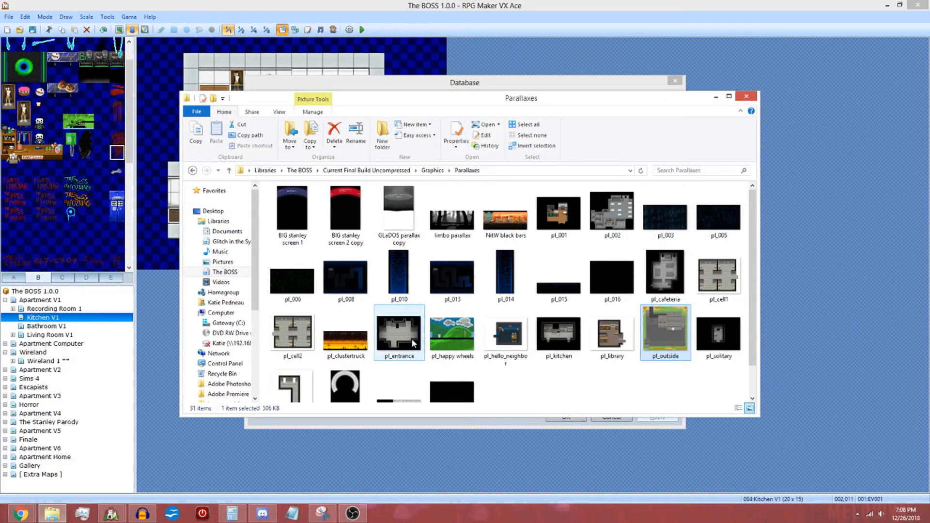
# Step: View the pl_entrance room image and the pl_003 blue code background, closing each picture
pyautogui.click(413, 339)
pyautogui.doubleClick(399, 327)
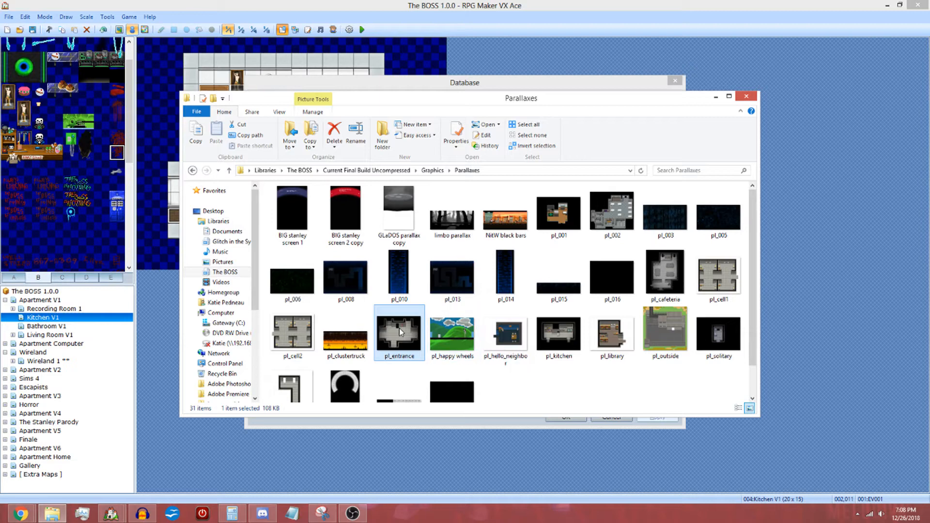
pyautogui.scroll(2, 711, 261)
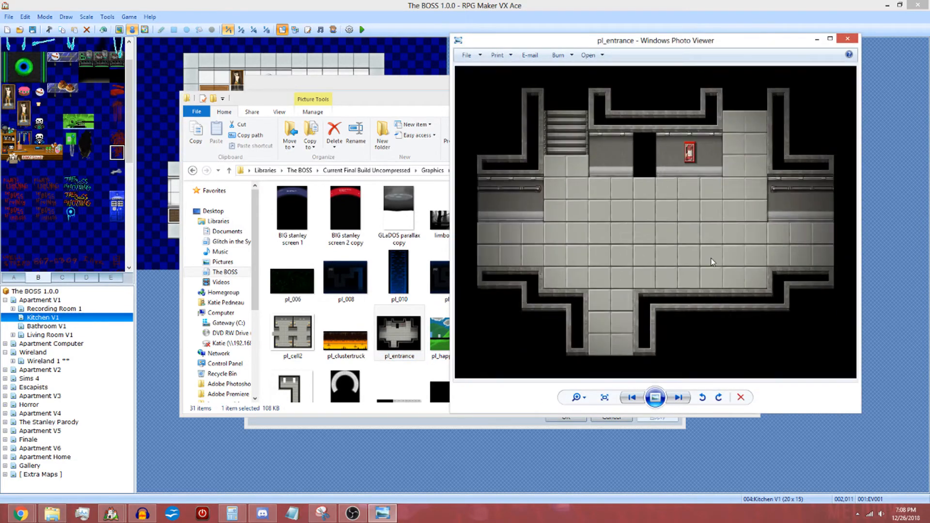
pyautogui.scroll(-2, 711, 261)
pyautogui.click(840, 40)
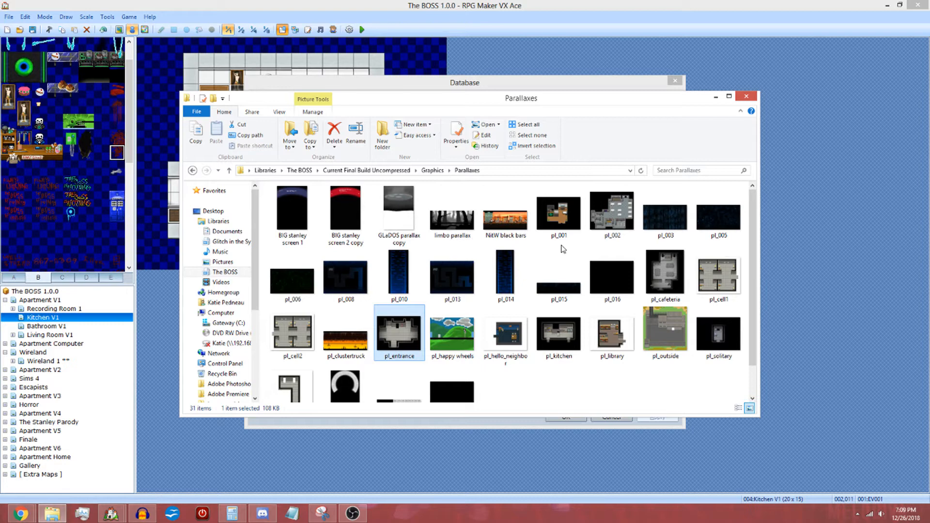
pyautogui.doubleClick(665, 216)
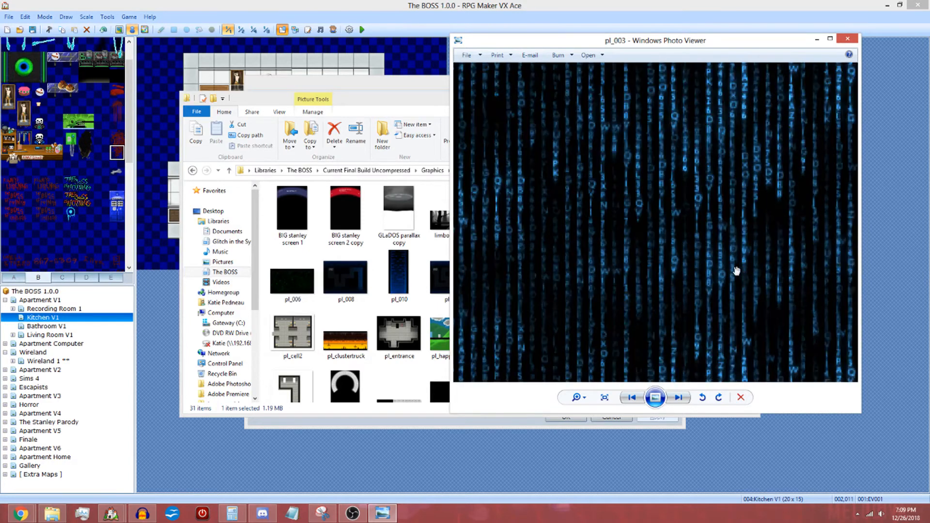
pyautogui.click(847, 39)
# Step: Open the BIG stanley screen 1 parallax and examine the text on its curved screen up close
pyautogui.doubleClick(293, 213)
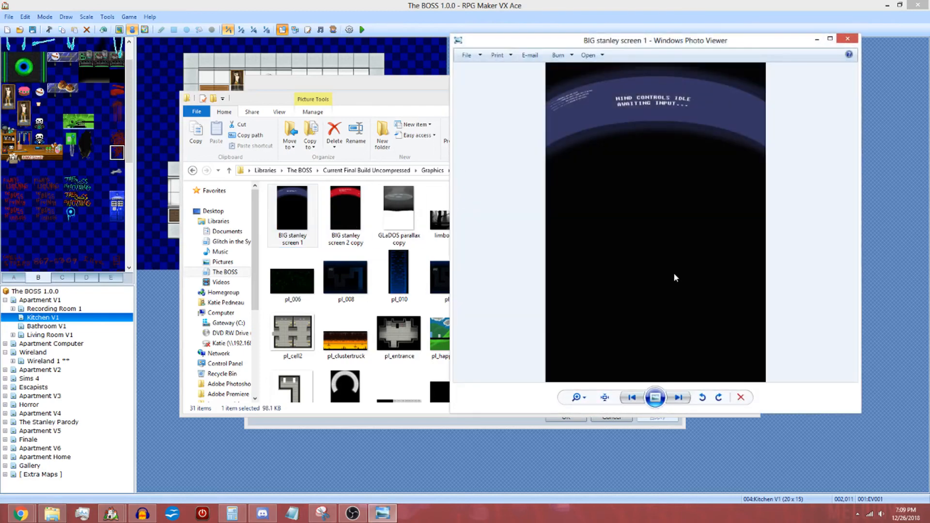
pyautogui.scroll(2, 680, 201)
pyautogui.moveTo(680, 168); pyautogui.dragTo(649, 220)
pyautogui.scroll(3, 649, 220)
pyautogui.moveTo(618, 165); pyautogui.dragTo(670, 450)
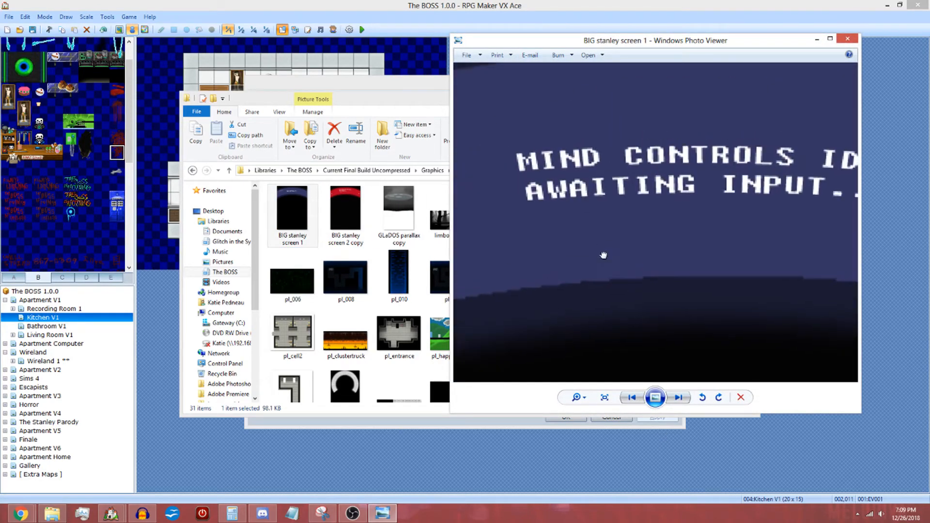
pyautogui.moveTo(604, 255); pyautogui.dragTo(857, 364)
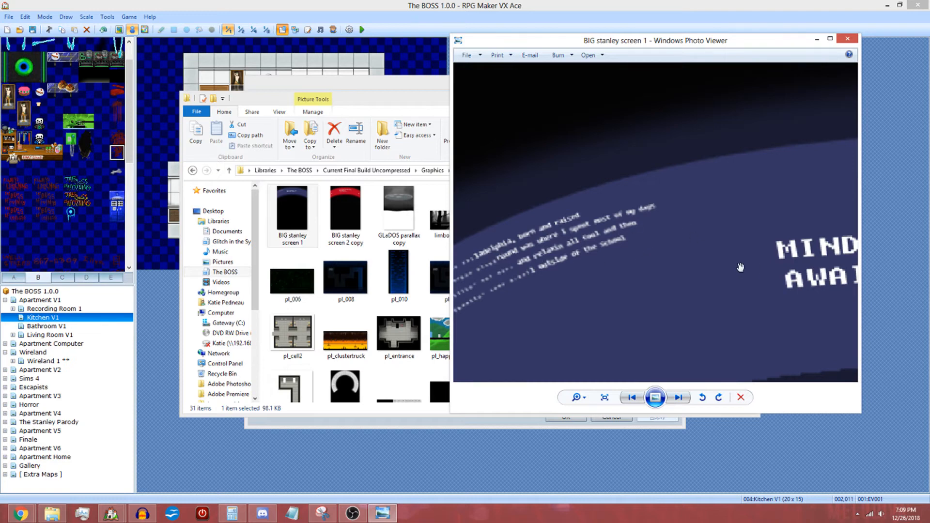
pyautogui.moveTo(740, 267); pyautogui.dragTo(637, 200)
pyautogui.scroll(-5, 637, 200)
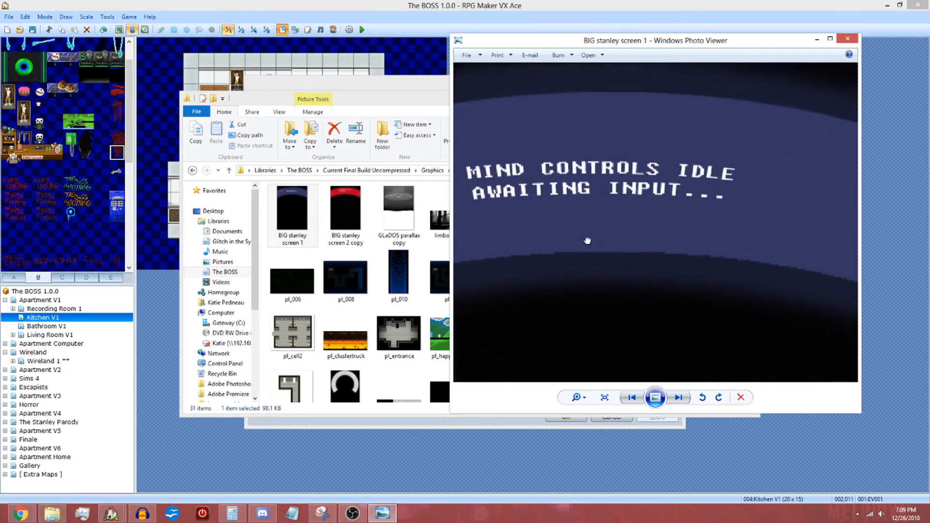
# Step: View the pl_hello_neighbor room image and the TSP loadscreen image in the Parallaxes folder, closing each picture
pyautogui.click(847, 38)
pyautogui.scroll(-1, 562, 325)
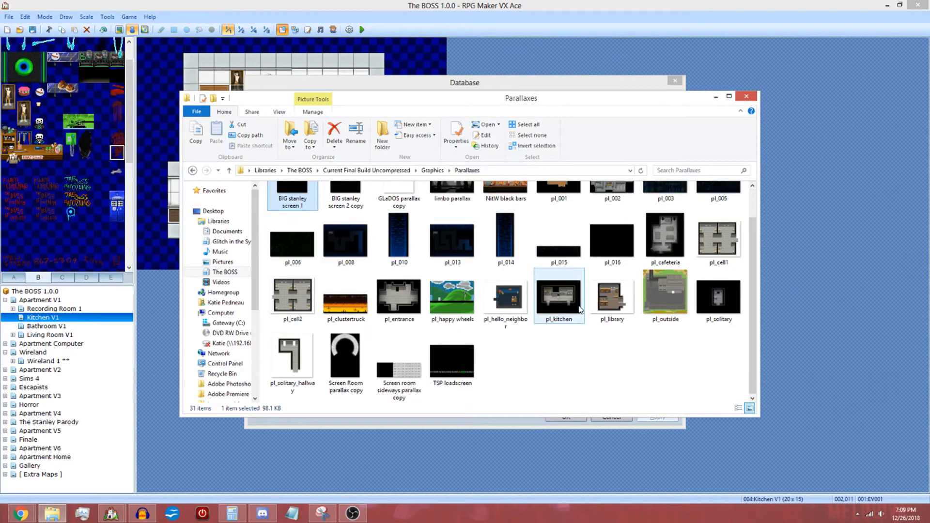
pyautogui.doubleClick(508, 296)
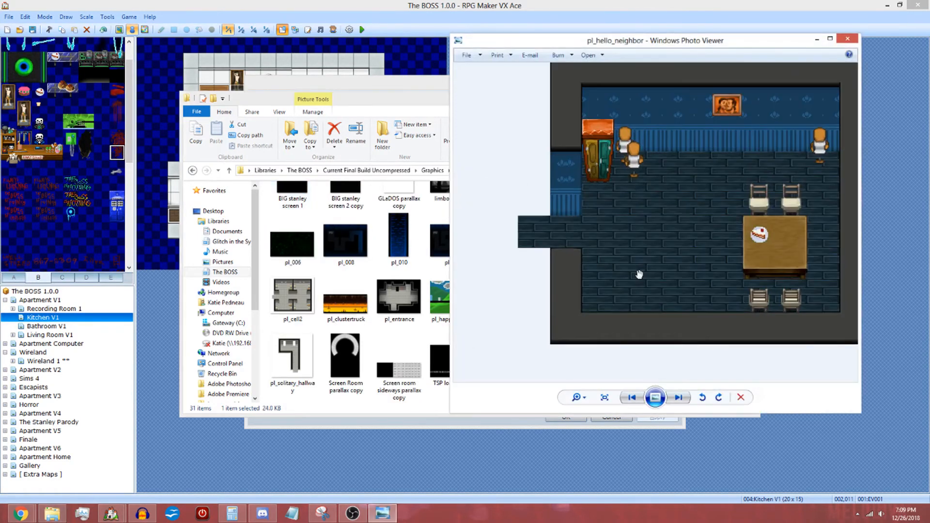
pyautogui.scroll(-2, 639, 275)
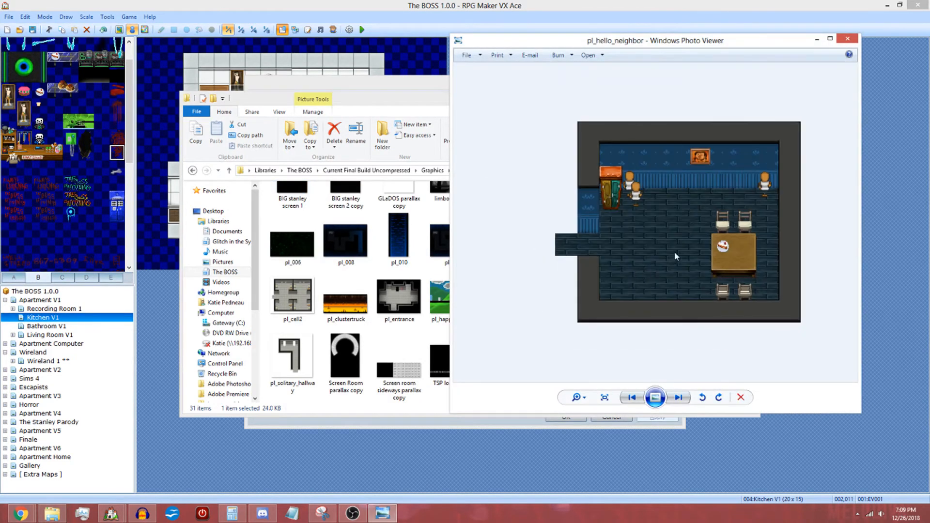
pyautogui.click(848, 38)
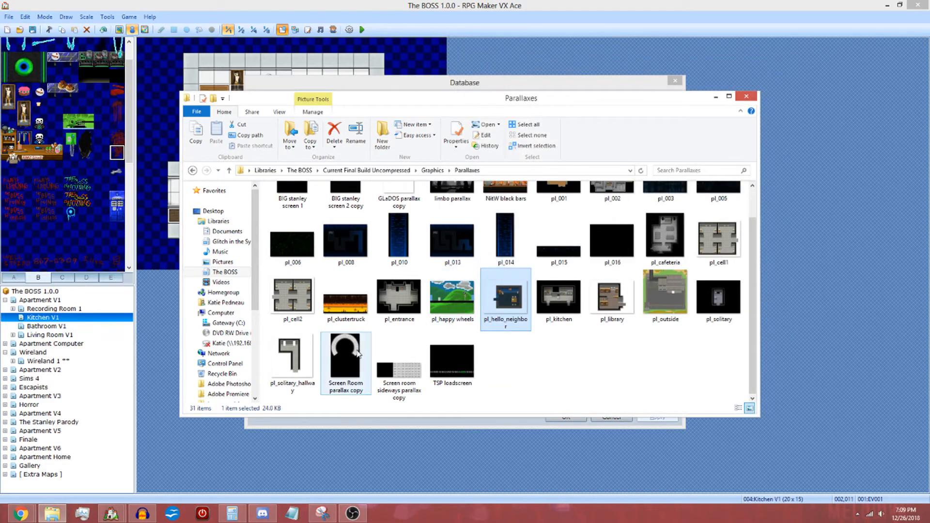
pyautogui.doubleClick(471, 373)
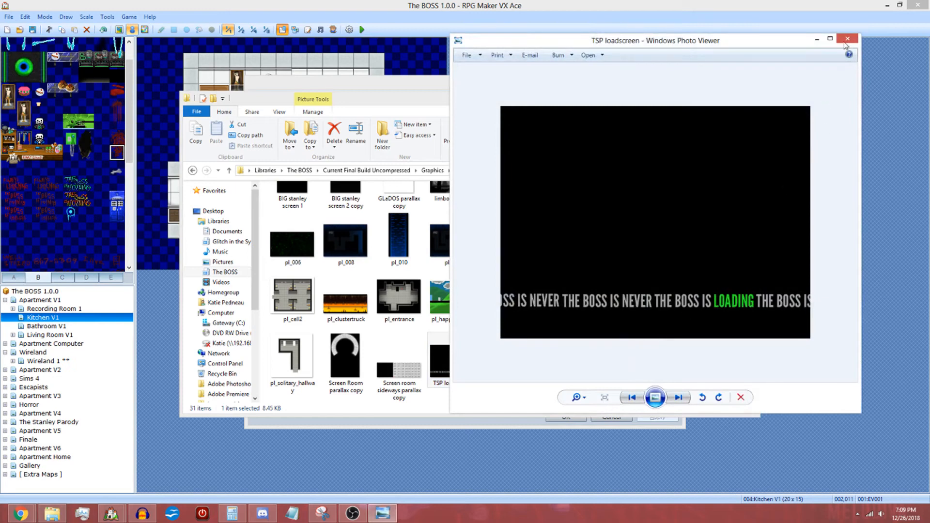
pyautogui.click(847, 39)
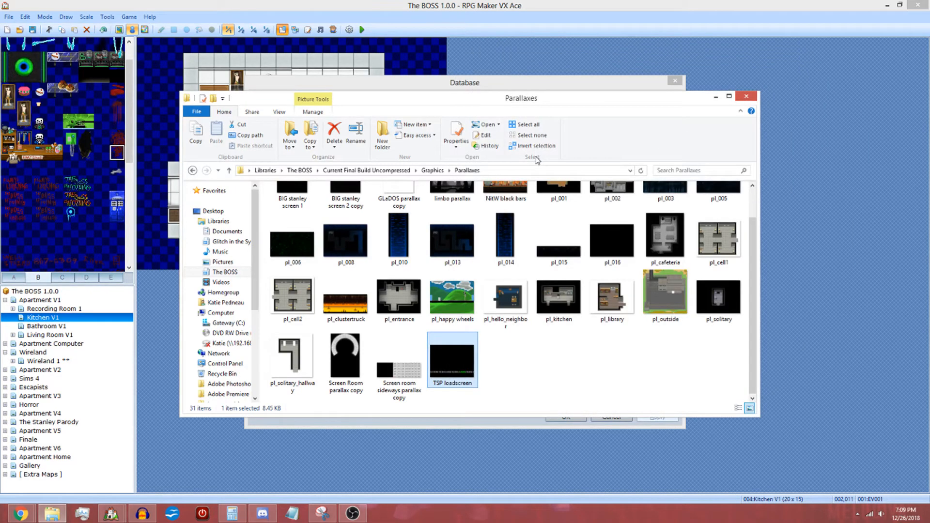
# Step: Open the Pictures folder under Graphics and look through its whole collection of in-game images
pyautogui.click(433, 171)
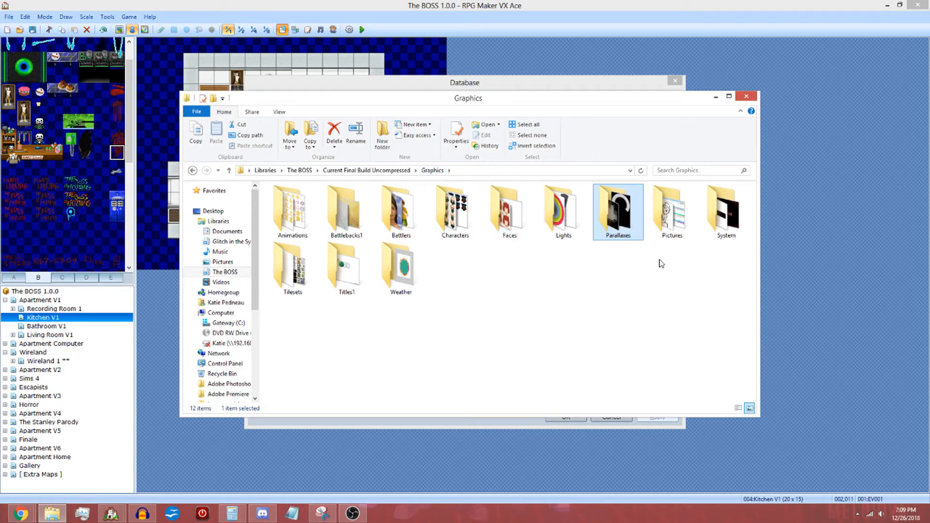
pyautogui.doubleClick(672, 216)
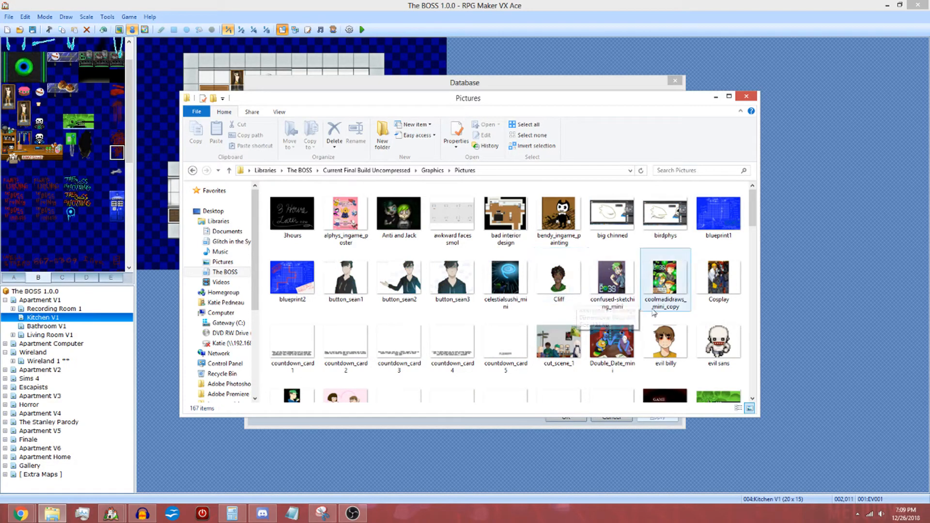
pyautogui.scroll(-10, 644, 305)
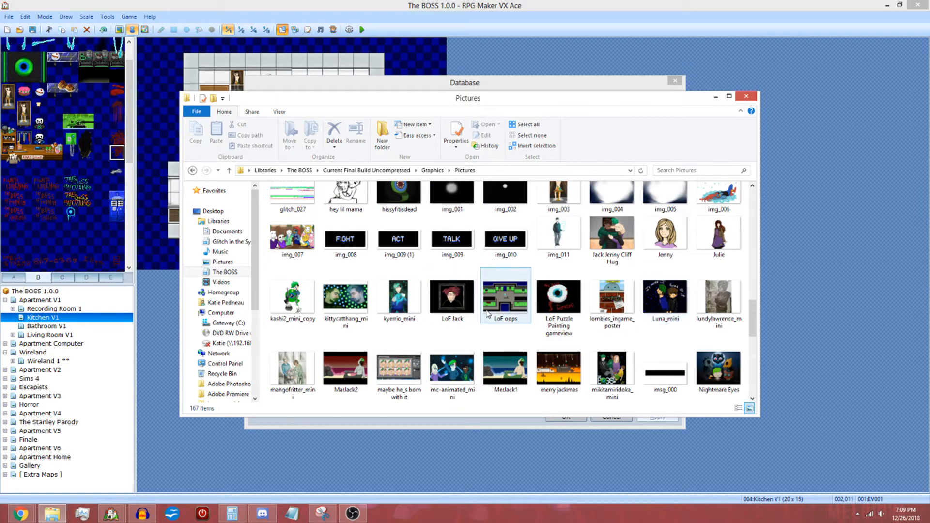
pyautogui.scroll(4, 488, 312)
pyautogui.scroll(-3, 488, 312)
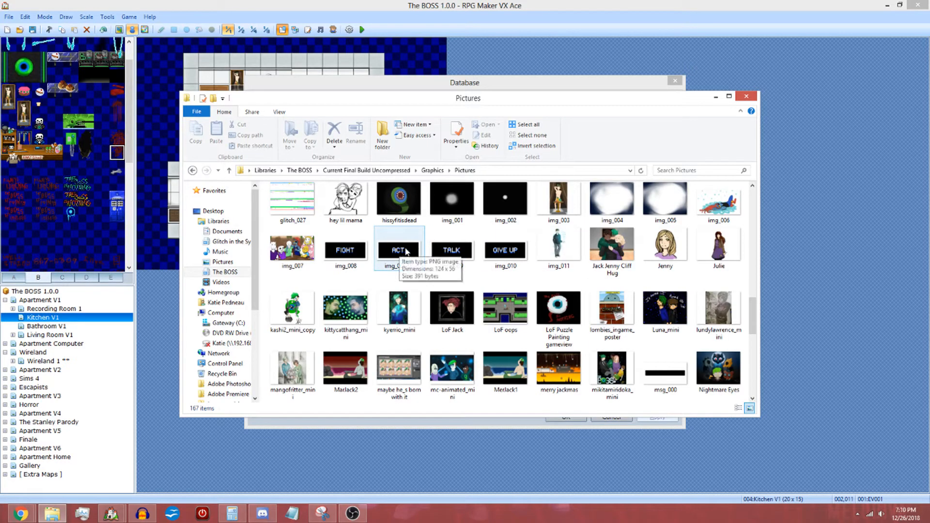
pyautogui.scroll(-5, 573, 331)
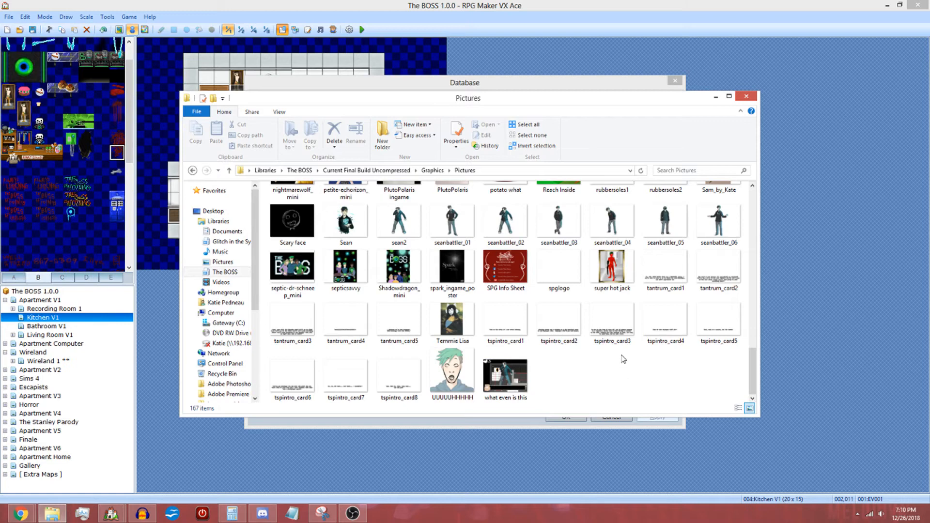
pyautogui.scroll(15, 620, 362)
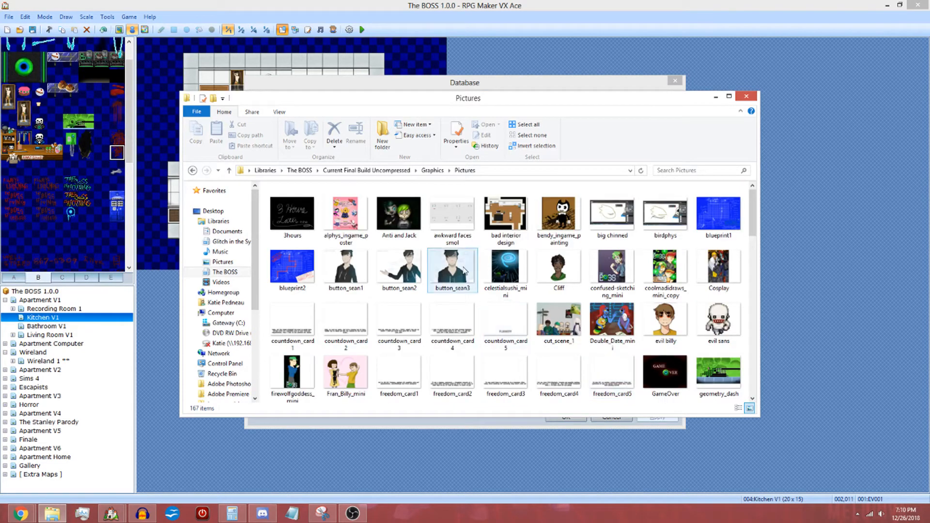
# Step: View the button_sean3 character picture and the blueprint2 route plan, closing each picture
pyautogui.doubleClick(463, 270)
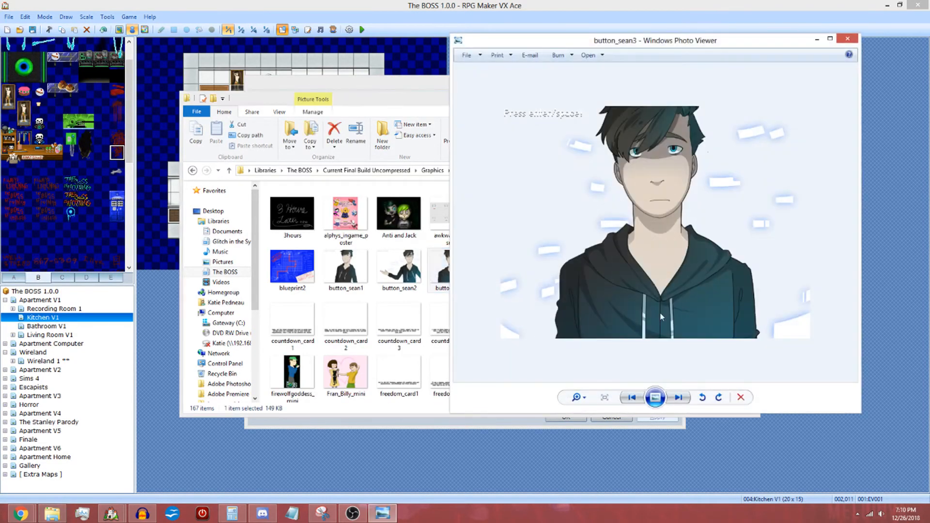
pyautogui.click(849, 41)
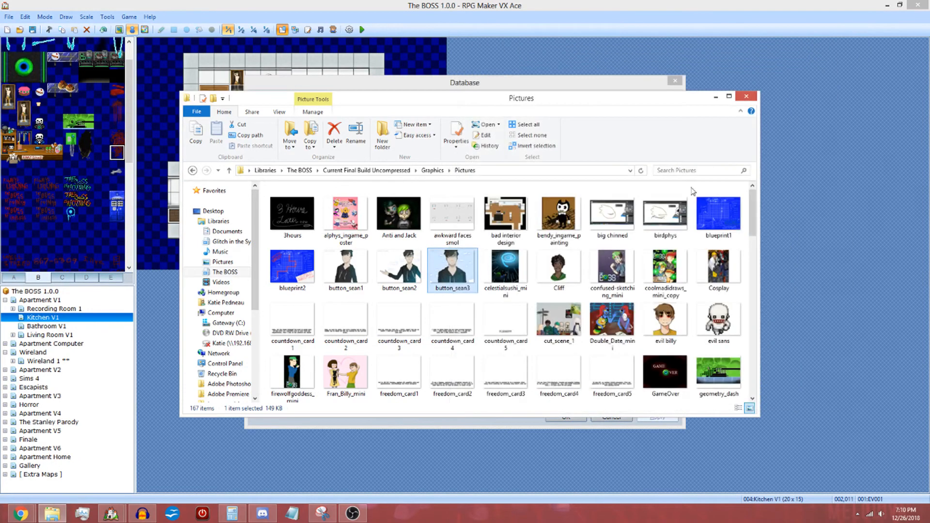
pyautogui.scroll(-2, 623, 275)
pyautogui.scroll(3, 624, 275)
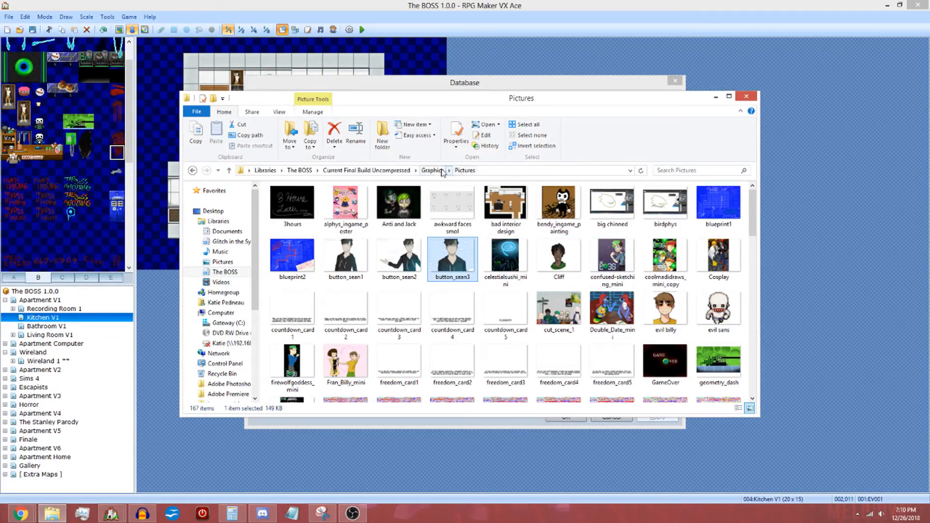
pyautogui.click(315, 250)
pyautogui.doubleClick(297, 264)
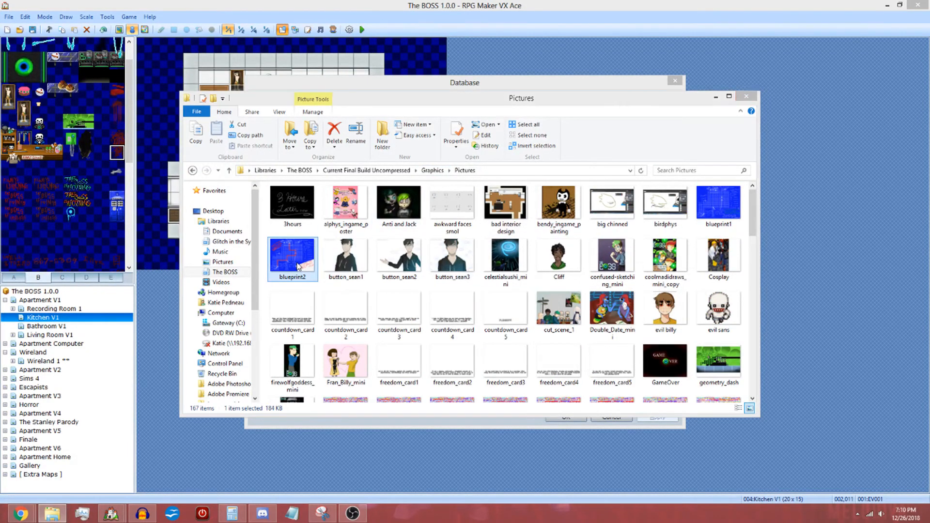
pyautogui.scroll(1, 724, 277)
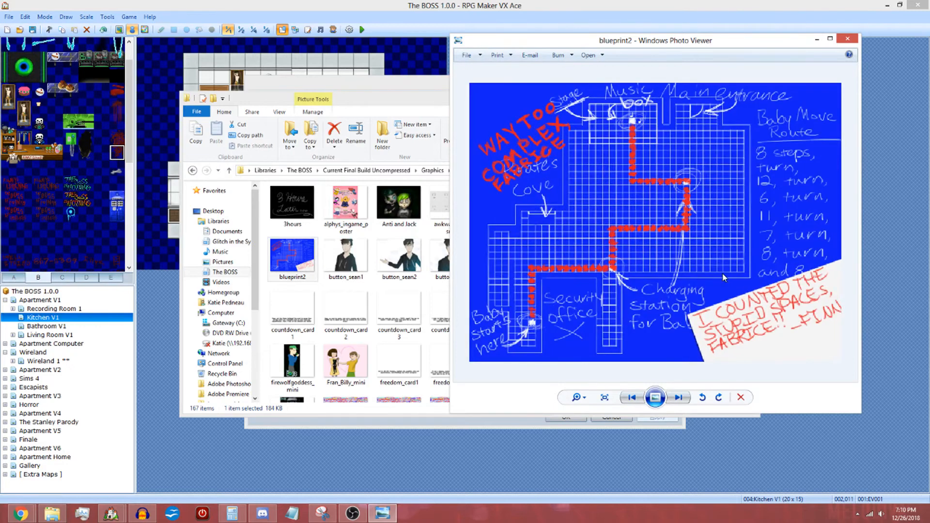
pyautogui.click(845, 39)
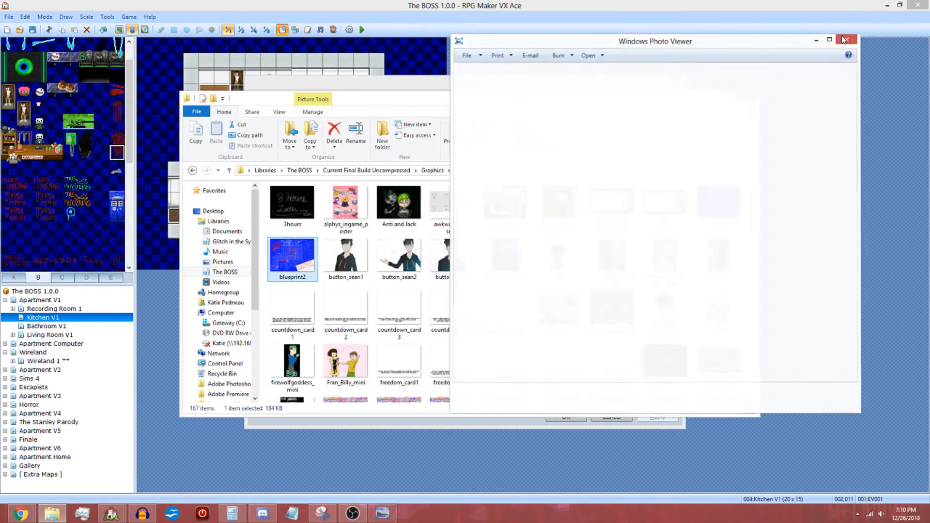
# Step: Open the System folder under Graphics, view the Balloon emote sheet and close it
pyautogui.click(432, 170)
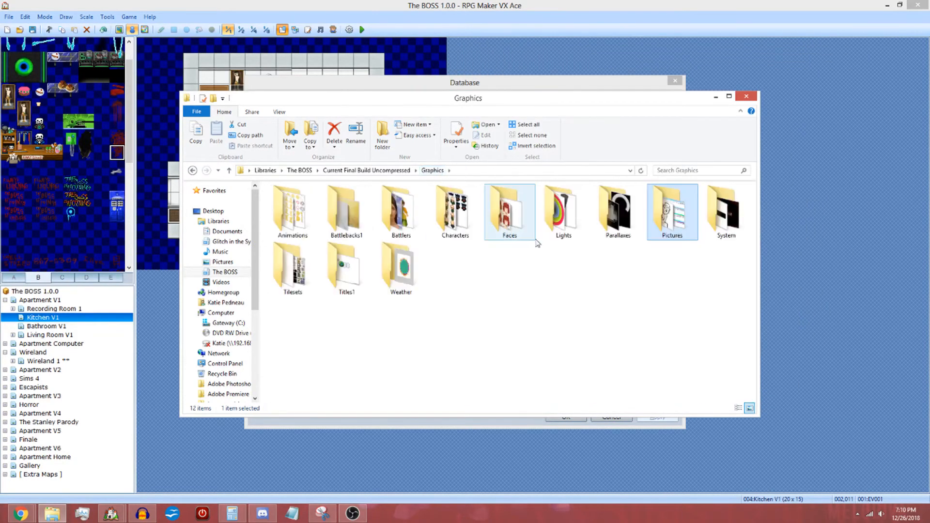
pyautogui.doubleClick(741, 221)
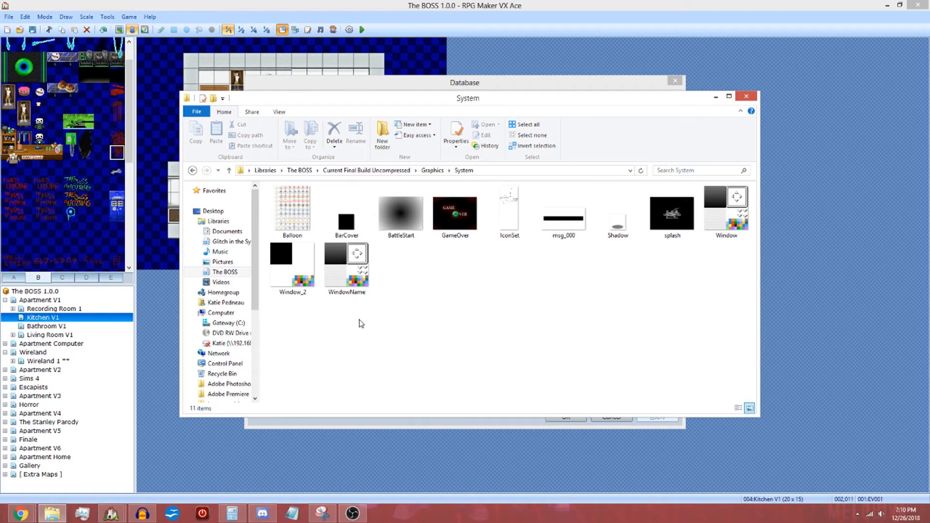
pyautogui.doubleClick(293, 209)
pyautogui.scroll(3, 651, 234)
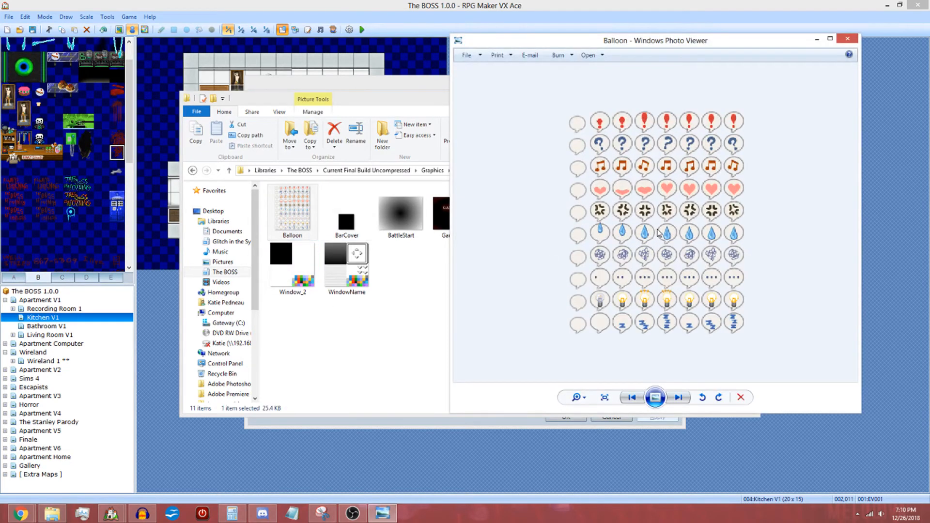
pyautogui.scroll(-2, 686, 242)
pyautogui.click(847, 39)
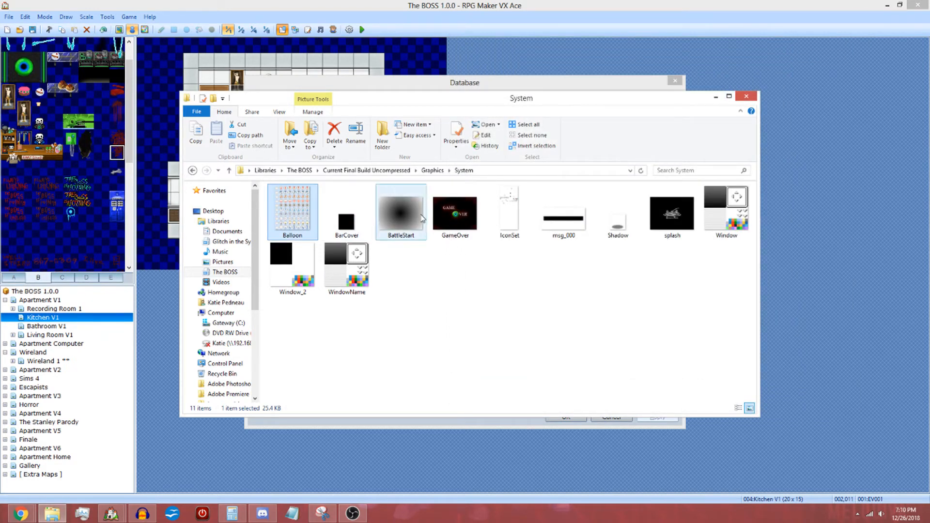
# Step: View the BattleStart transition image and the GameOver screen, closing each picture
pyautogui.doubleClick(411, 221)
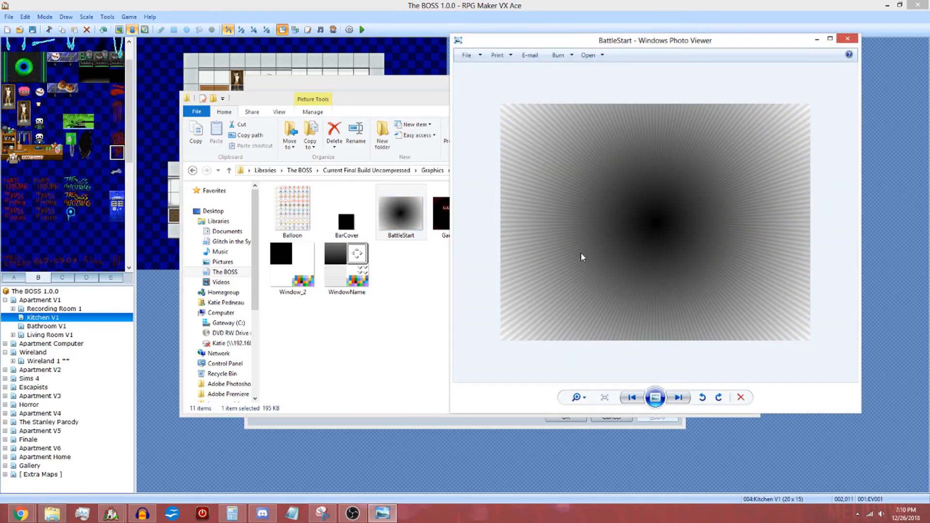
pyautogui.click(848, 38)
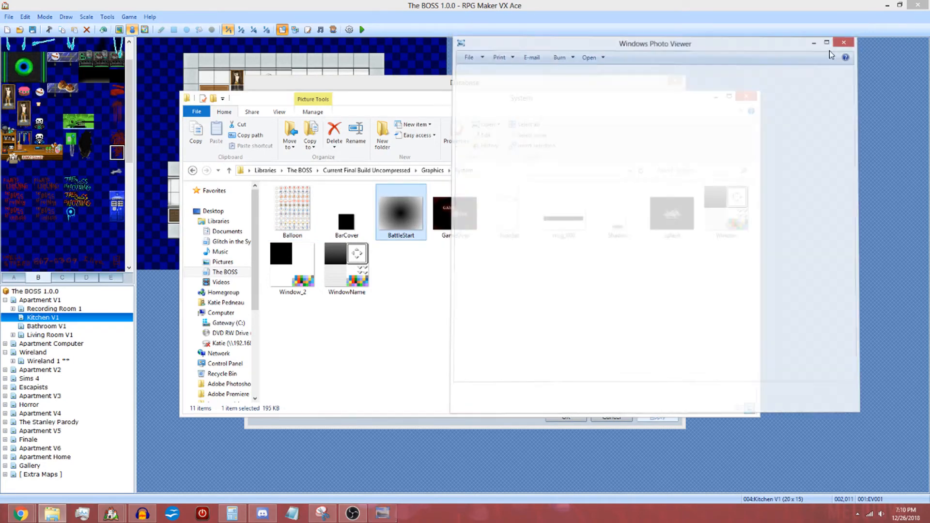
pyautogui.doubleClick(467, 208)
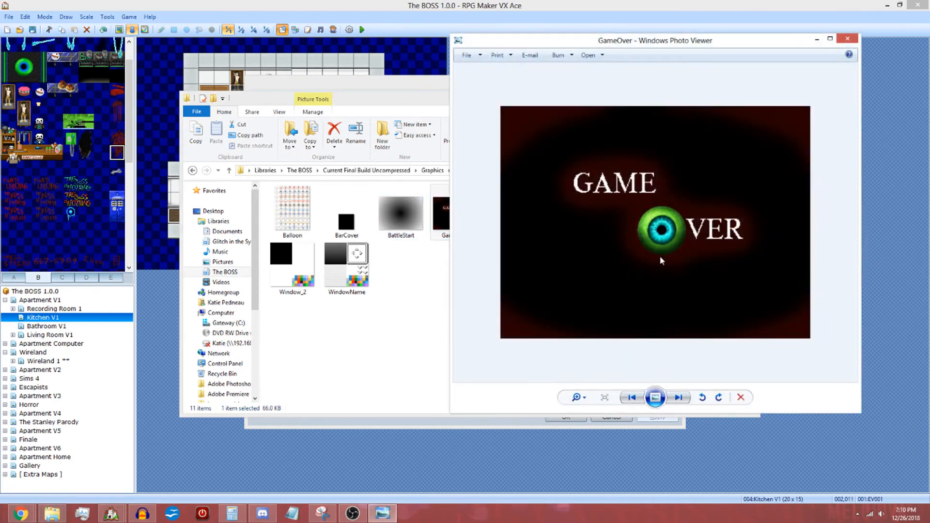
pyautogui.scroll(-2, 664, 254)
pyautogui.click(849, 39)
# Step: Open the IconSet image, examine its key, tool, food and egg icons up close, and close it
pyautogui.doubleClick(514, 220)
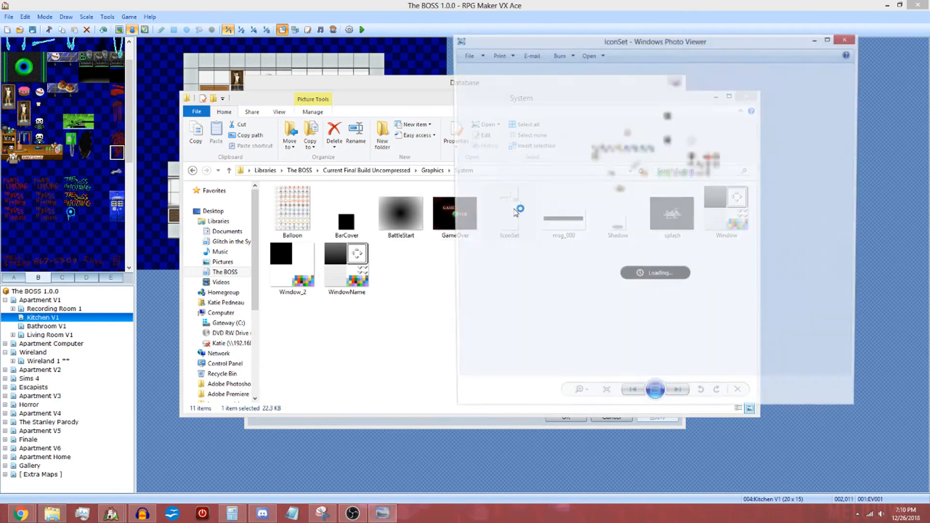
pyautogui.scroll(3, 706, 205)
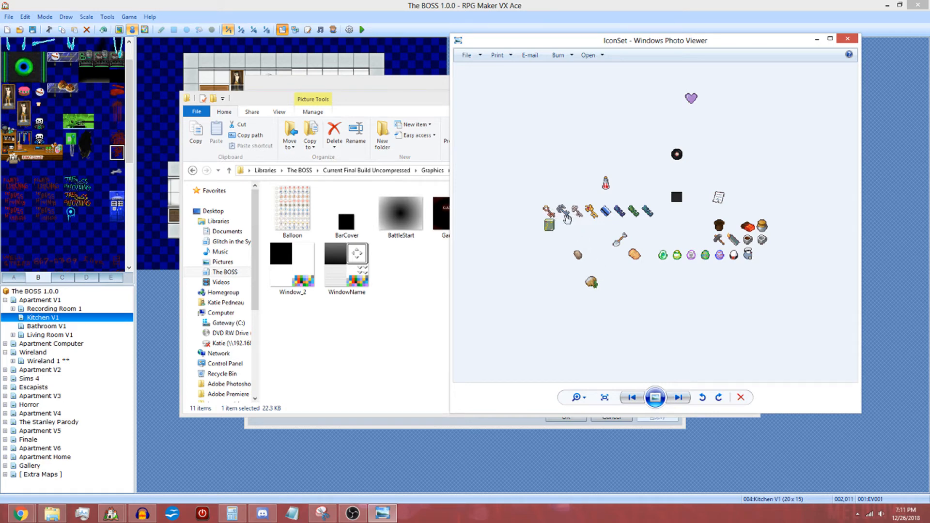
pyautogui.scroll(2, 532, 237)
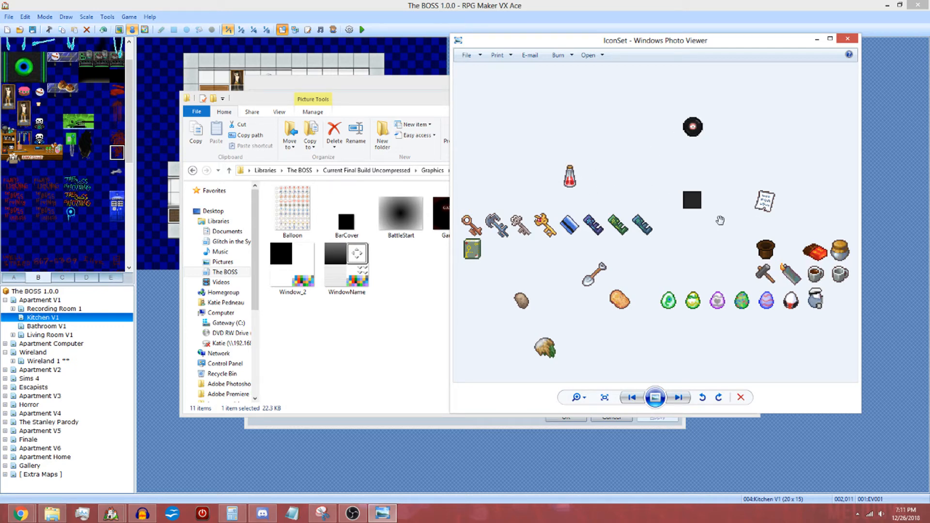
pyautogui.scroll(1, 720, 219)
pyautogui.scroll(-1, 726, 262)
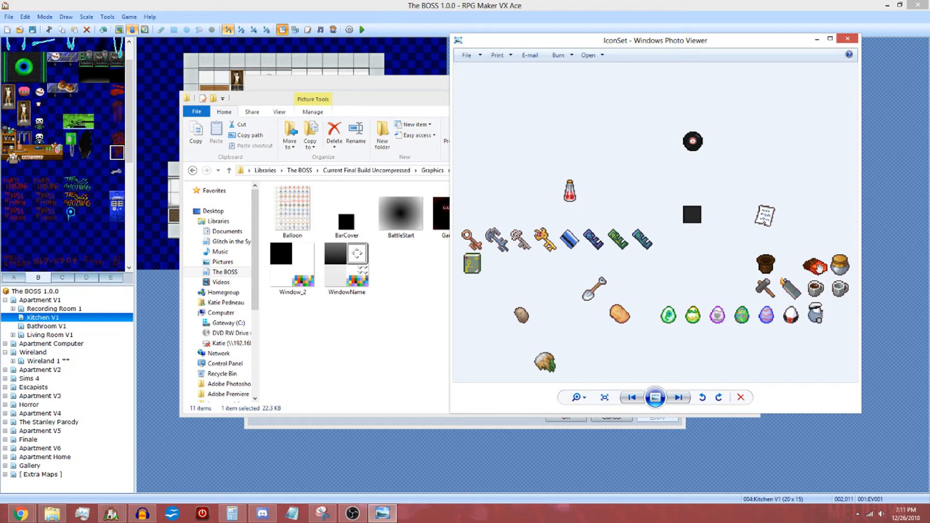
pyautogui.scroll(-1, 643, 333)
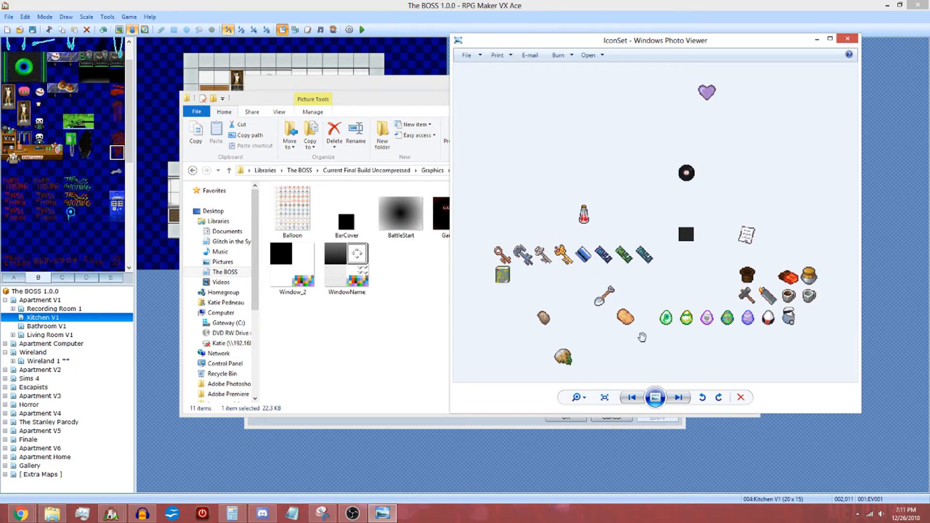
pyautogui.moveTo(641, 336)
pyautogui.mouseDown()
pyautogui.moveTo(603, 241)
pyautogui.moveTo(603, 307)
pyautogui.moveTo(633, 286)
pyautogui.moveTo(633, 334)
pyautogui.mouseUp()
pyautogui.scroll(1, 603, 308)
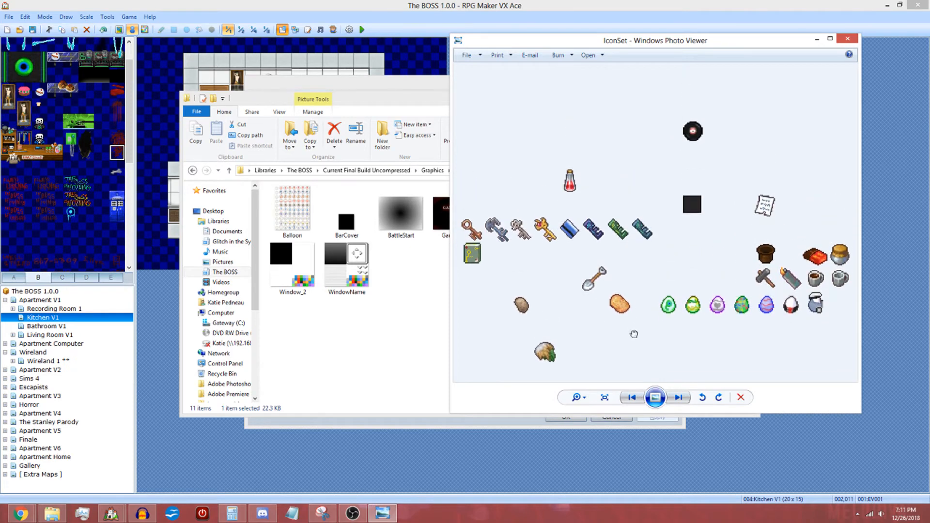
pyautogui.click(847, 38)
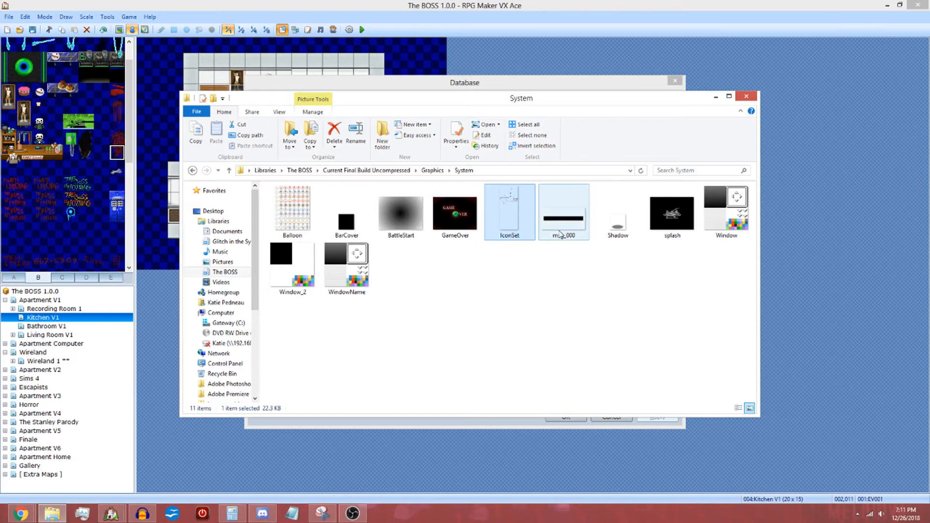
# Step: View the msg_000 bar image and the splash logo screen, closing each picture
pyautogui.doubleClick(563, 232)
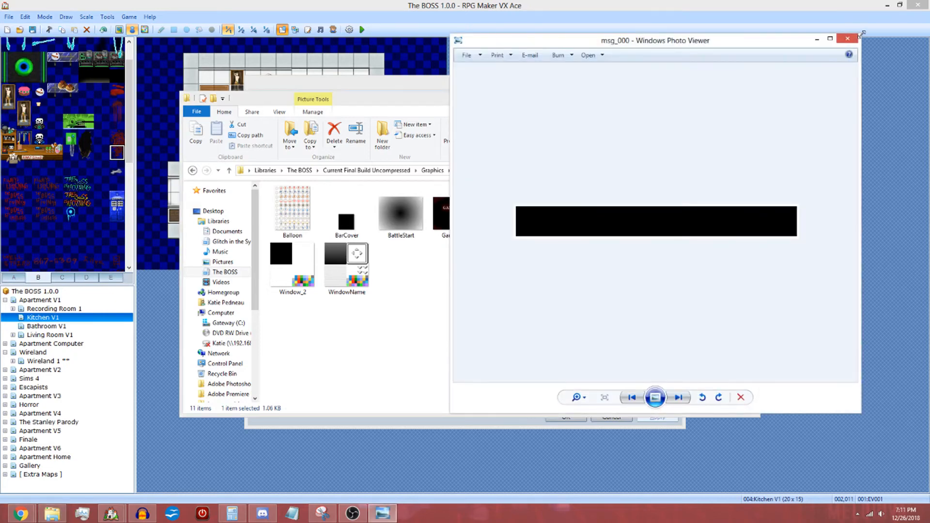
pyautogui.click(847, 38)
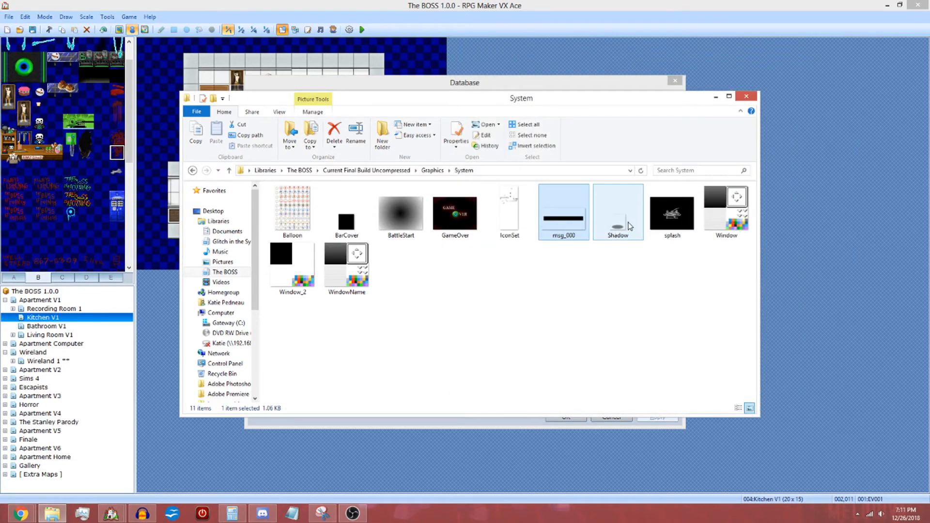
pyautogui.click(677, 219)
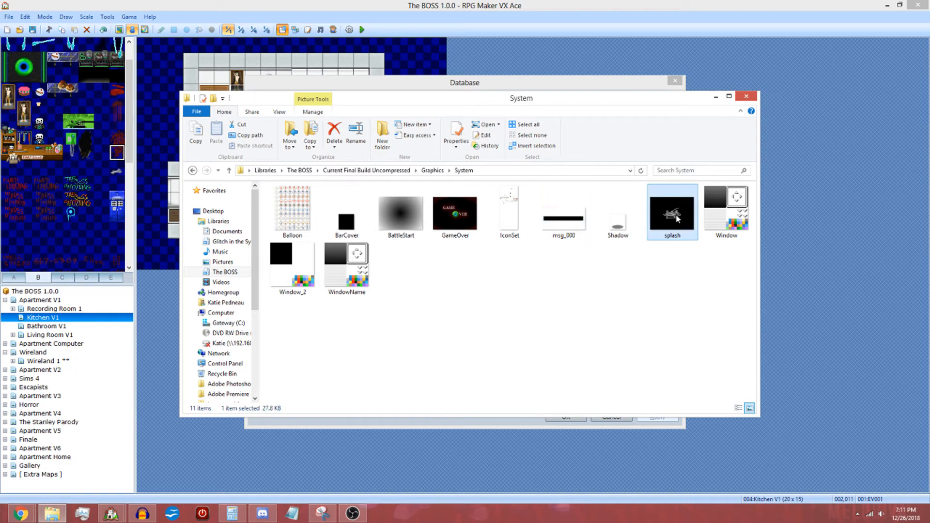
pyautogui.doubleClick(661, 226)
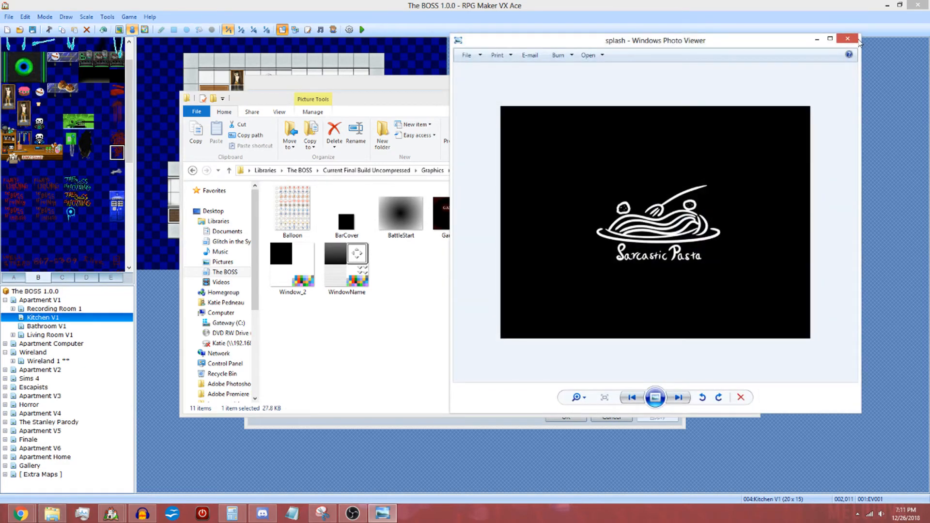
pyautogui.click(858, 41)
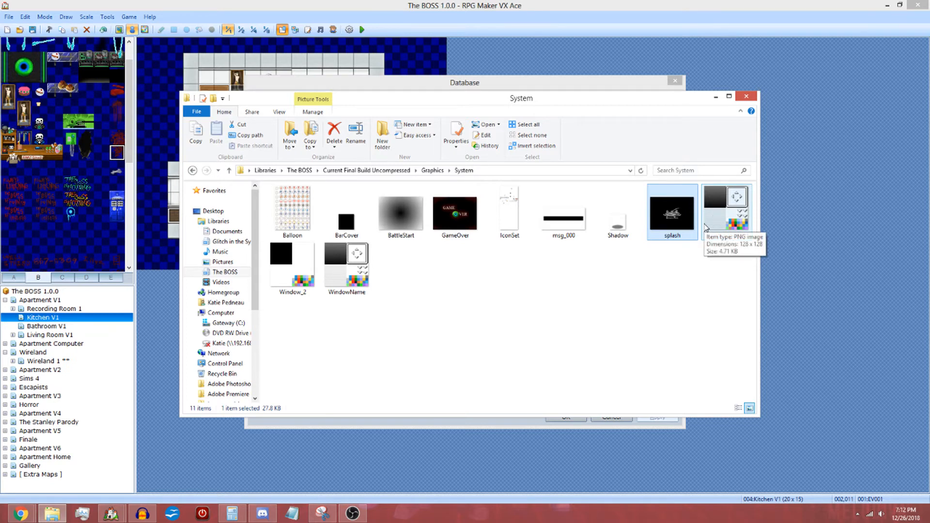
# Step: Open the Window skin image, examine its frame, arrows and colour palette up close, and close it
pyautogui.doubleClick(706, 228)
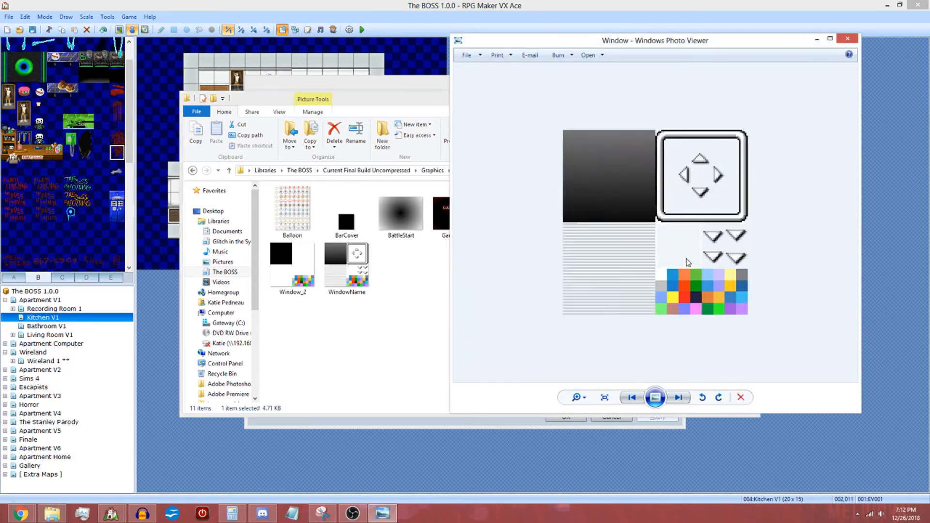
pyautogui.scroll(1, 686, 262)
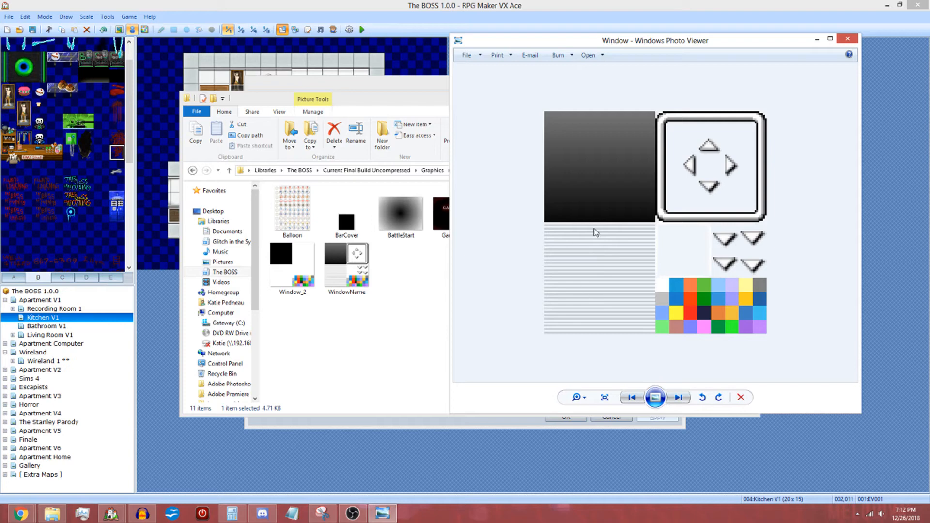
pyautogui.click(844, 42)
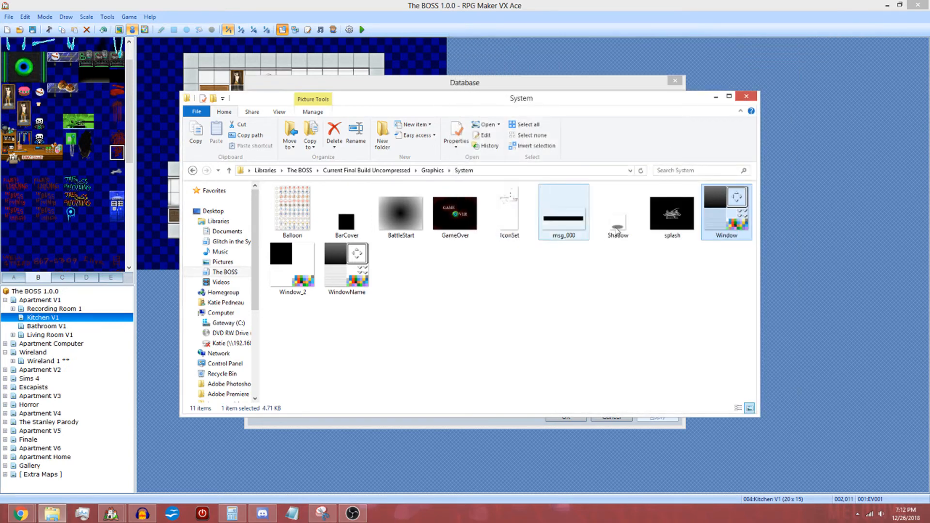
# Step: Open the Window_2 skin image, inspect it at different magnifications, and close it
pyautogui.doubleClick(310, 269)
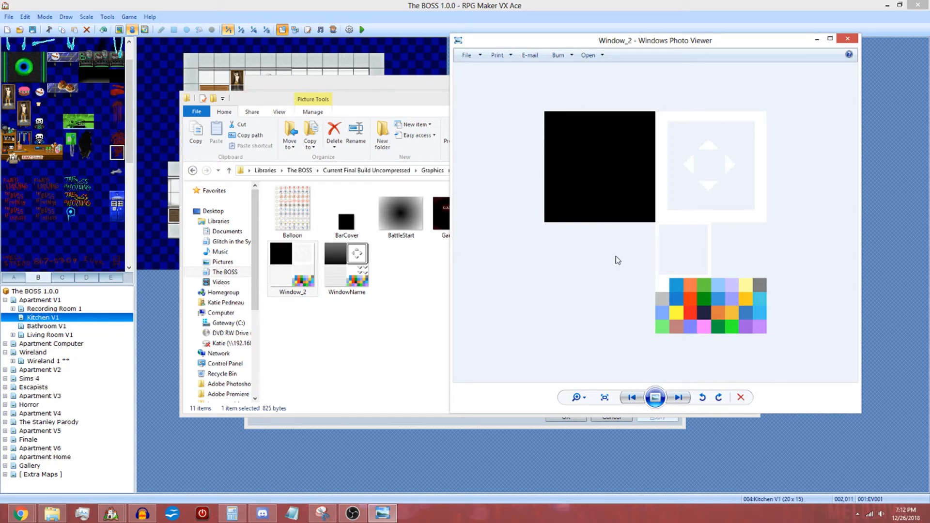
pyautogui.scroll(1, 640, 269)
pyautogui.scroll(-3, 638, 274)
pyautogui.scroll(-2, 638, 274)
pyautogui.scroll(4, 637, 274)
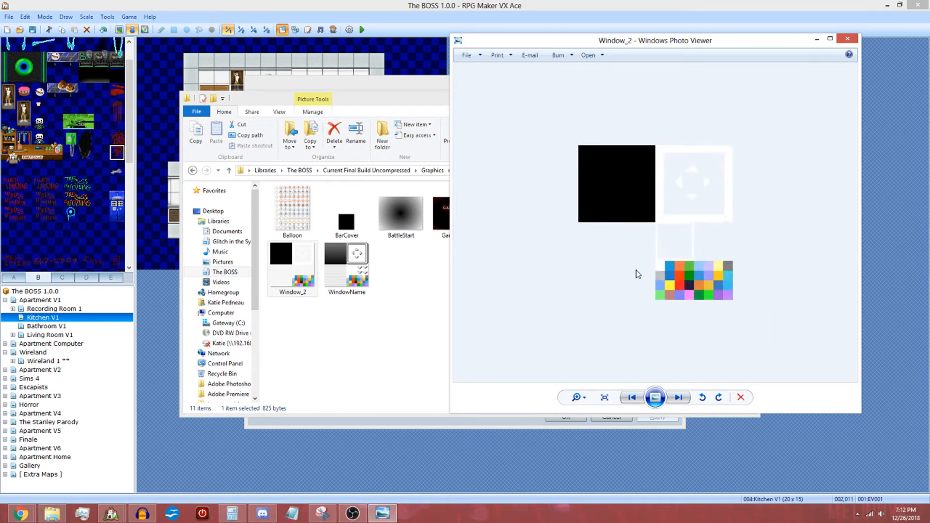
pyautogui.click(847, 39)
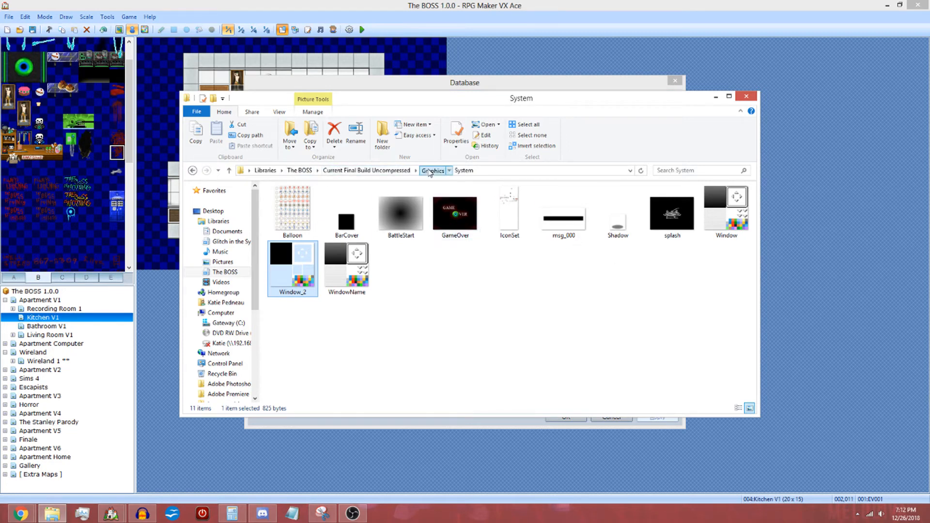
# Step: Open the Tilesets folder under Graphics and compare Apartment_B with the Apartment_B3 copy (2) copy and Apartment_B UPDATED AGAIN copy copy versions
pyautogui.click(432, 170)
pyautogui.doubleClick(290, 265)
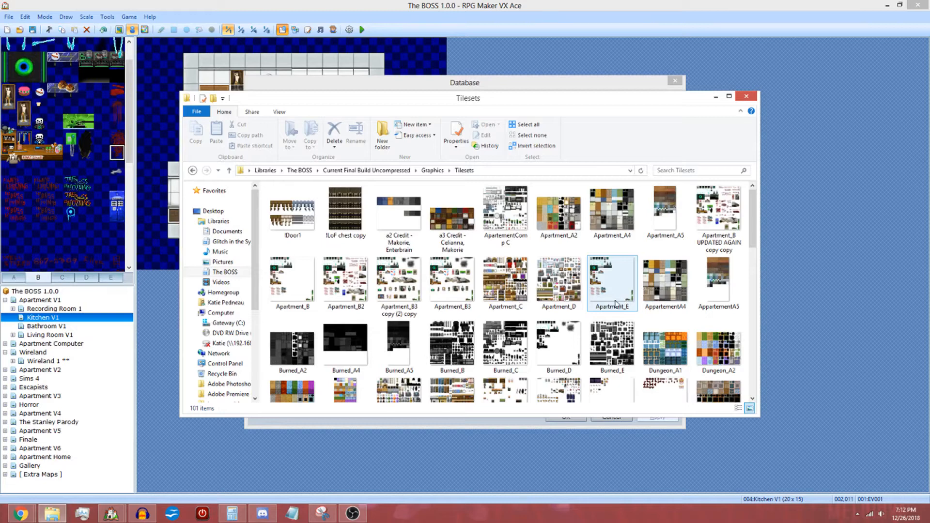
pyautogui.doubleClick(292, 280)
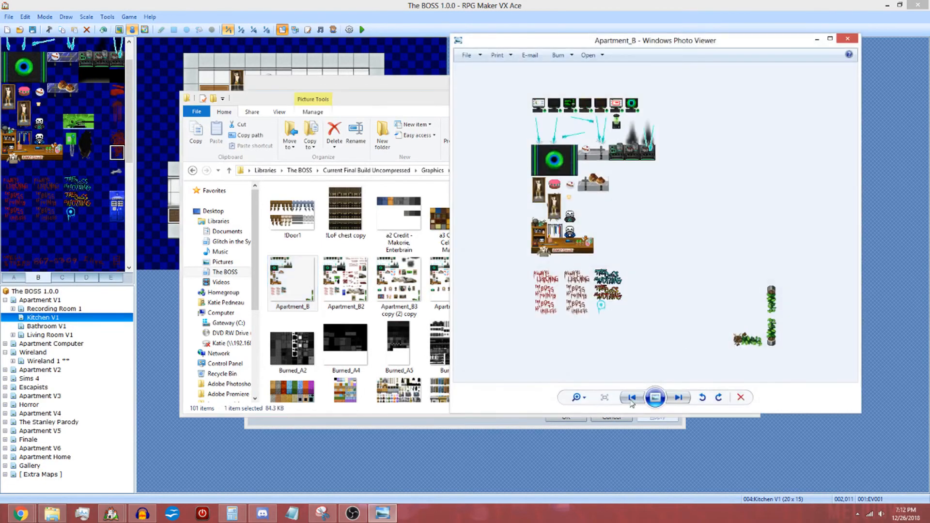
pyautogui.click(681, 401)
pyautogui.click(682, 402)
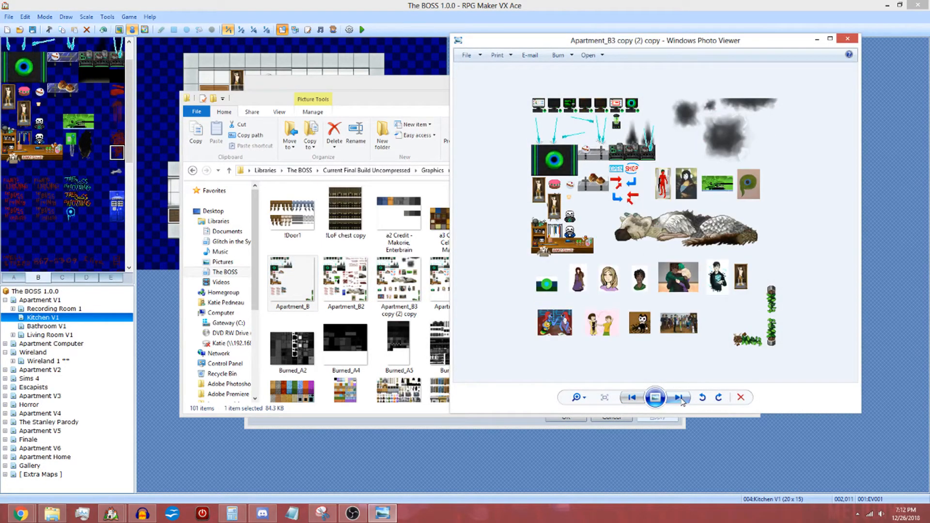
pyautogui.click(669, 401)
pyautogui.click(671, 400)
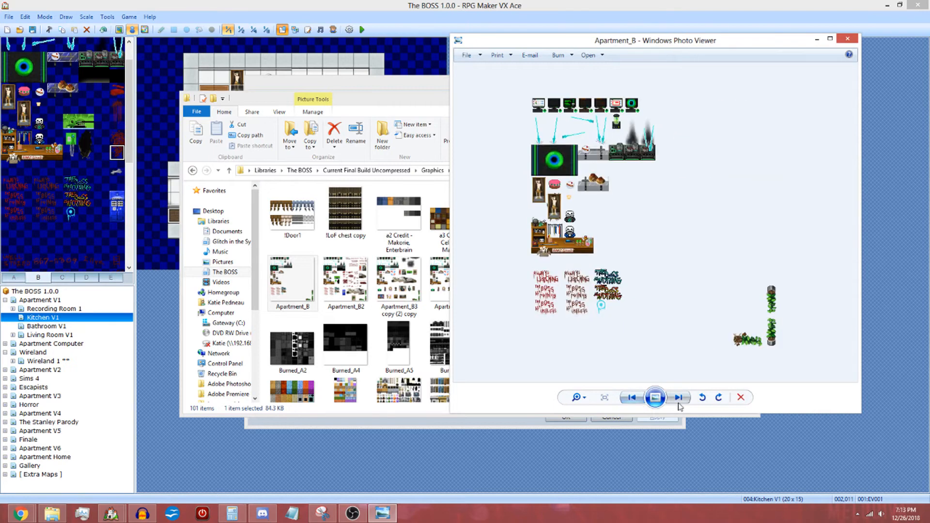
pyautogui.click(675, 400)
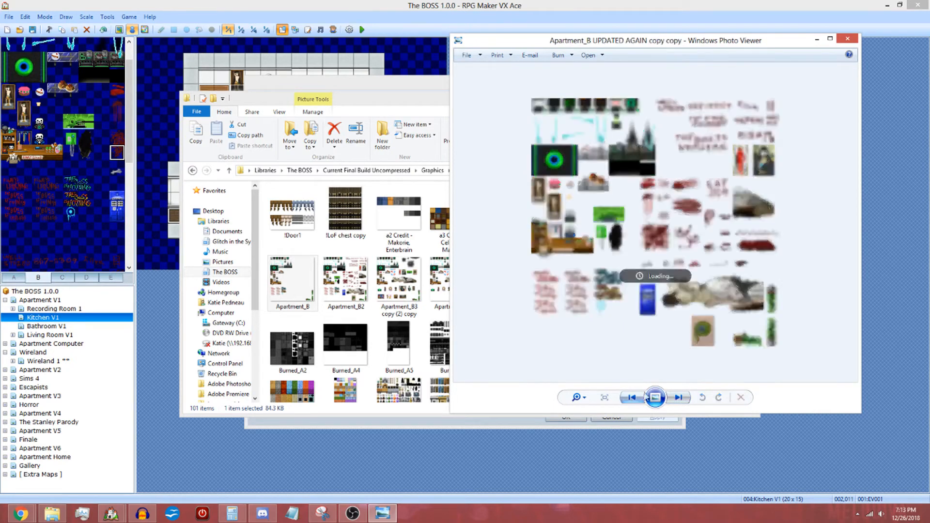
# Step: View the Apartment_B3, Apartment_C, Apartment_D and Apartment_E tilesets
pyautogui.click(680, 399)
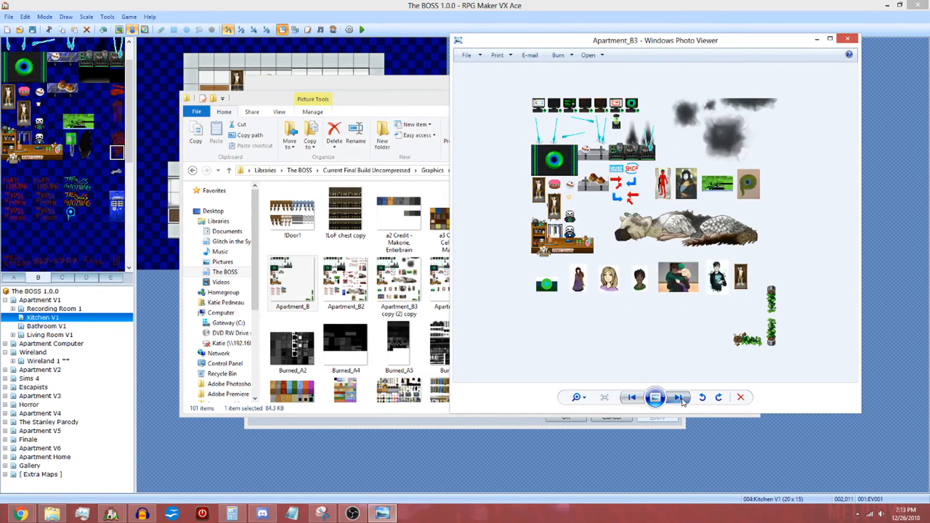
pyautogui.click(680, 399)
pyautogui.click(677, 399)
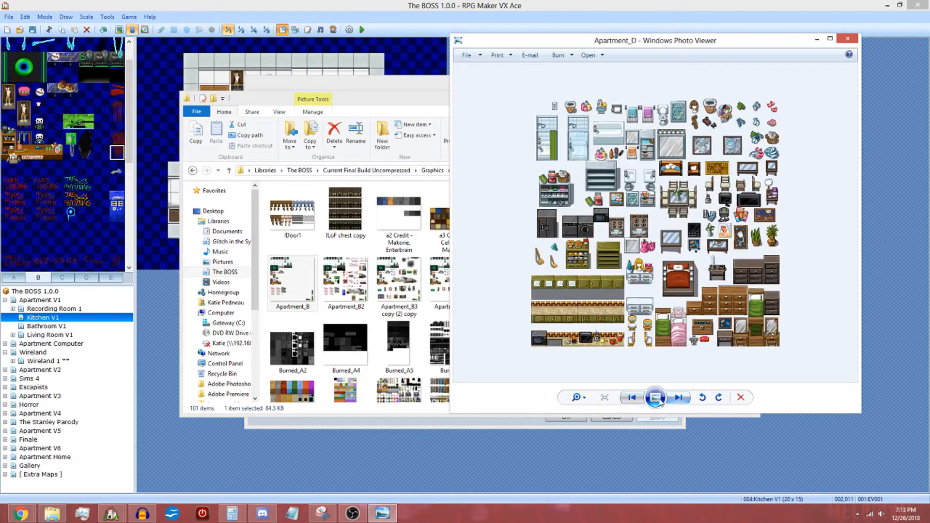
pyautogui.click(631, 397)
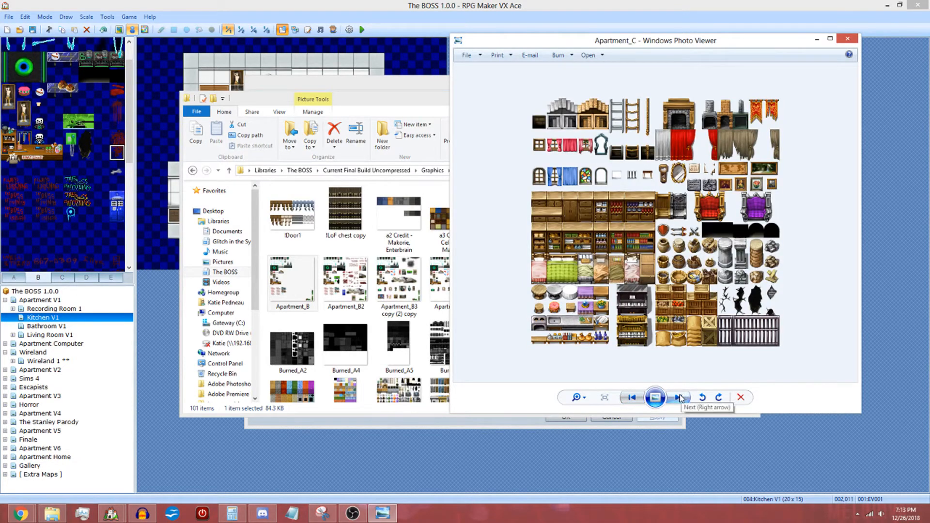
pyautogui.click(679, 398)
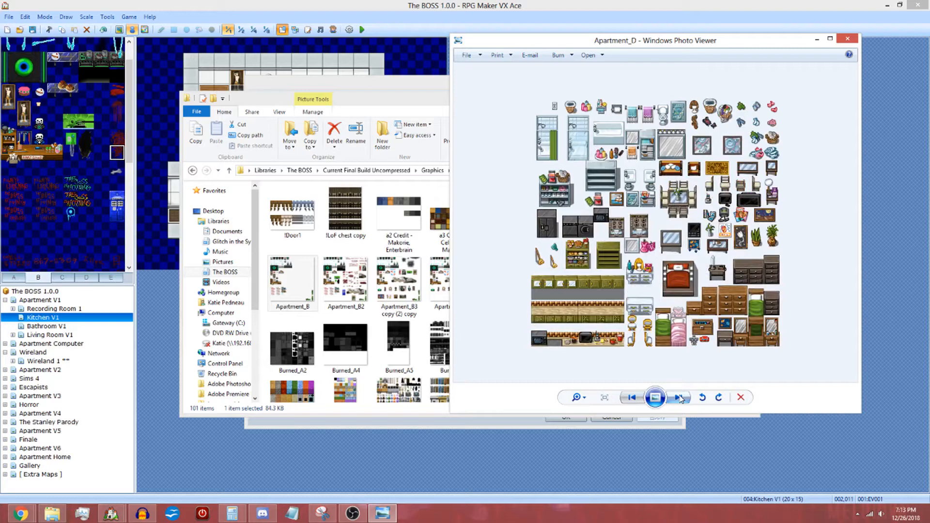
pyautogui.click(679, 398)
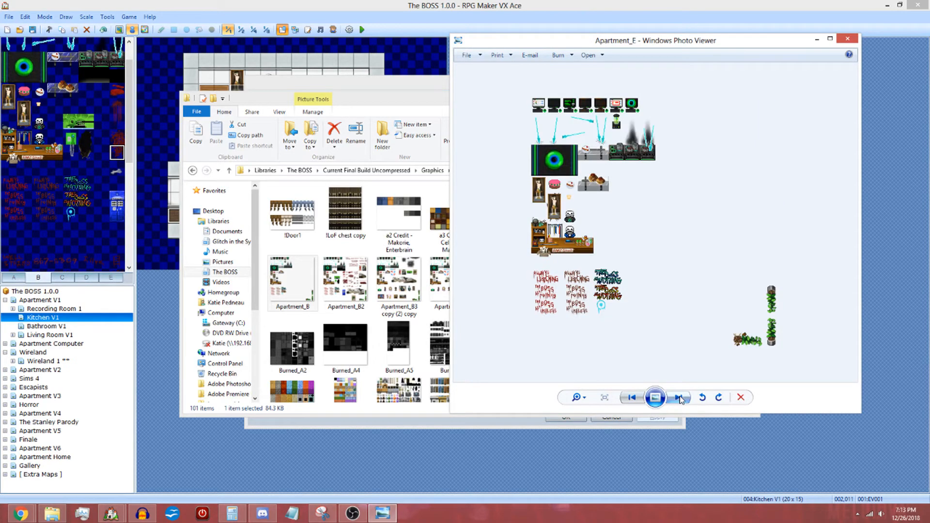
# Step: Page through the Burned tilesets, including Burned_A4 and Burned_C
pyautogui.click(680, 398)
pyautogui.click(679, 398)
pyautogui.click(680, 398)
pyautogui.click(679, 398)
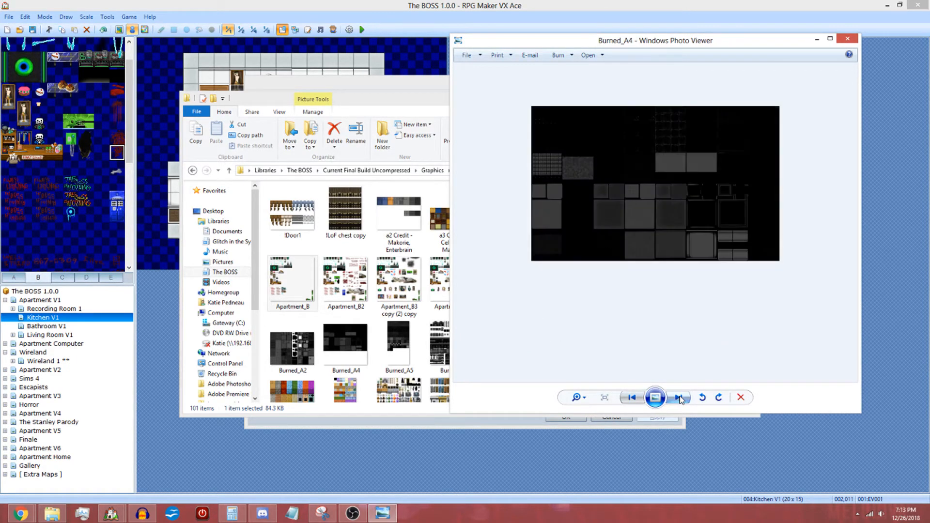
pyautogui.click(680, 398)
pyautogui.click(679, 398)
pyautogui.click(679, 398)
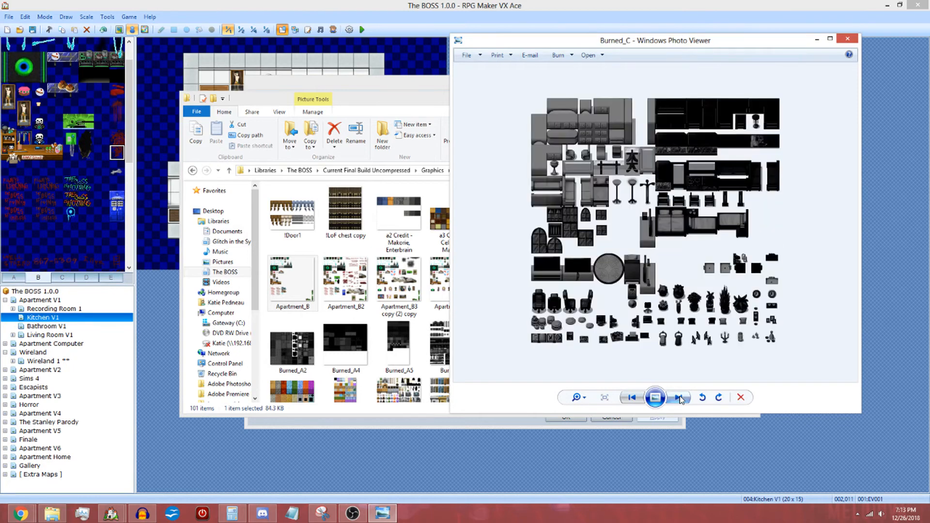
pyautogui.click(679, 398)
pyautogui.click(679, 398)
# Step: View the Dungeon tilesets, including Dungeon_A1, Dungeon_A4 and Dungeon_A5
pyautogui.click(680, 398)
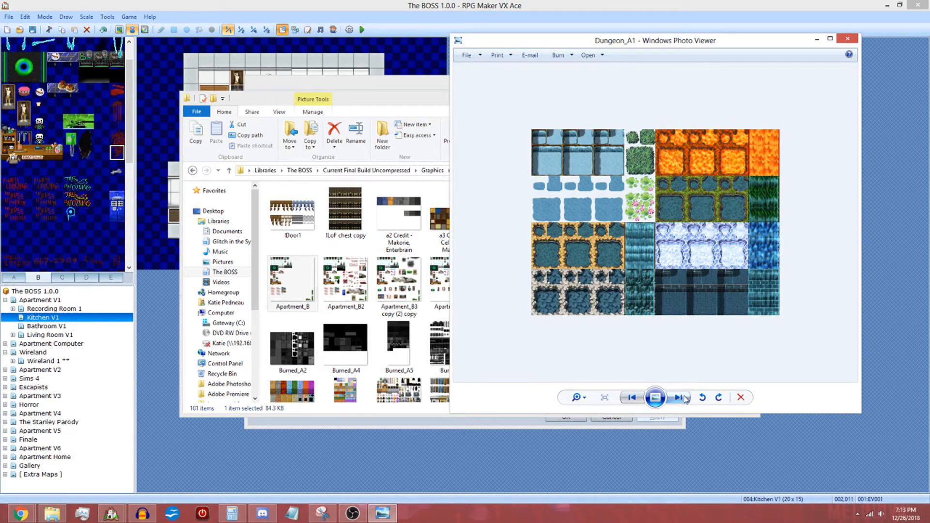
pyautogui.click(680, 398)
pyautogui.click(681, 398)
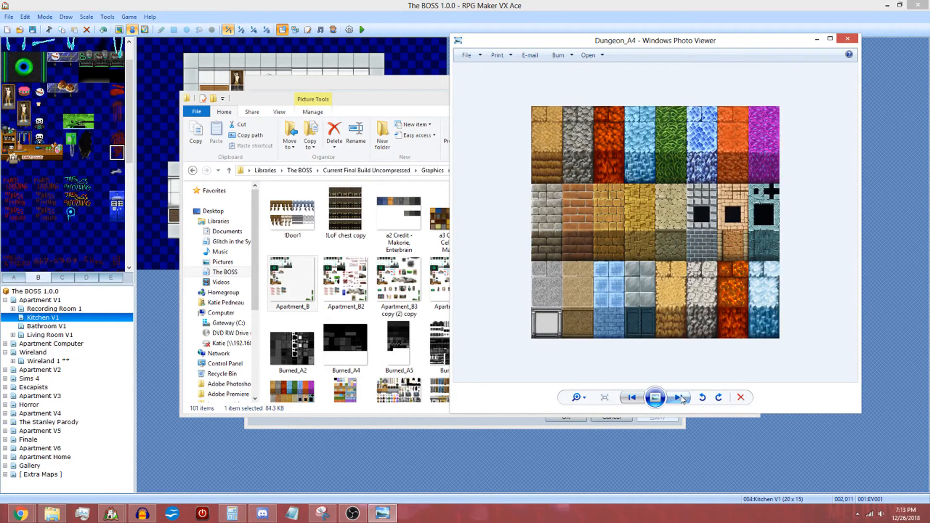
pyautogui.click(681, 398)
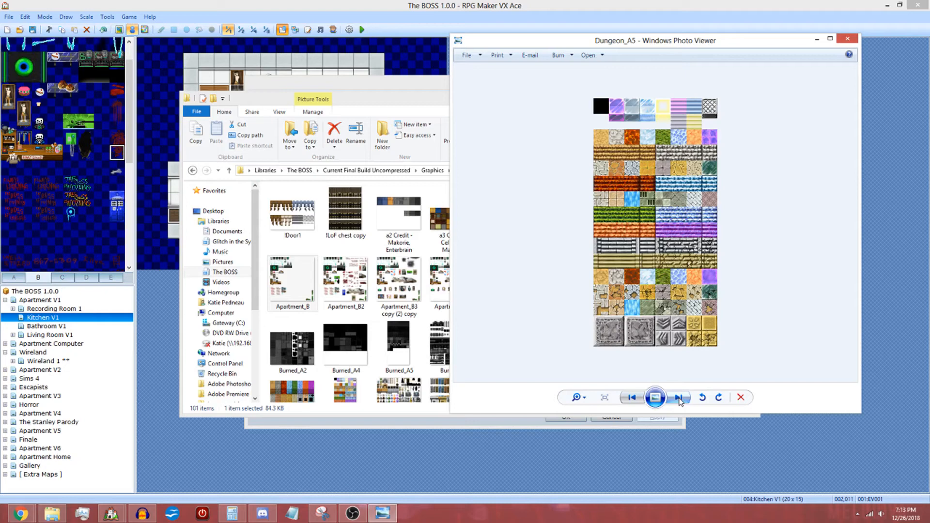
# Step: Advance to the Fnaf C and Fnaf Custom tilesets and examine the Fnaf Custom tiles up close
pyautogui.click(680, 398)
pyautogui.click(680, 398)
pyautogui.click(680, 398)
pyautogui.click(680, 398)
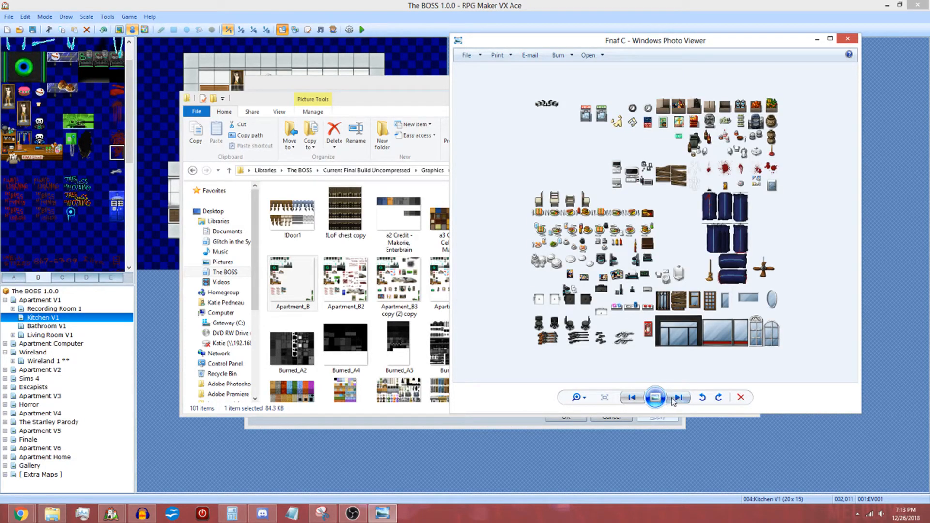
pyautogui.click(683, 398)
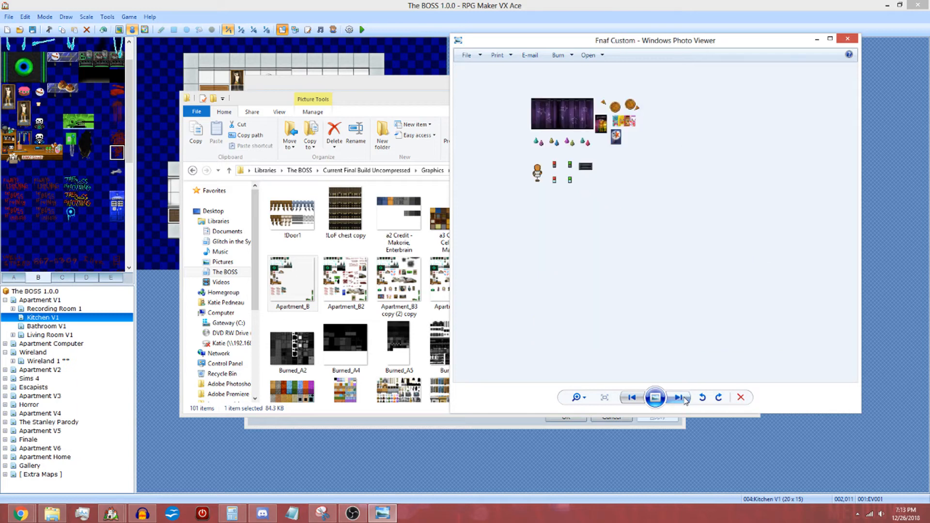
pyautogui.scroll(3, 612, 153)
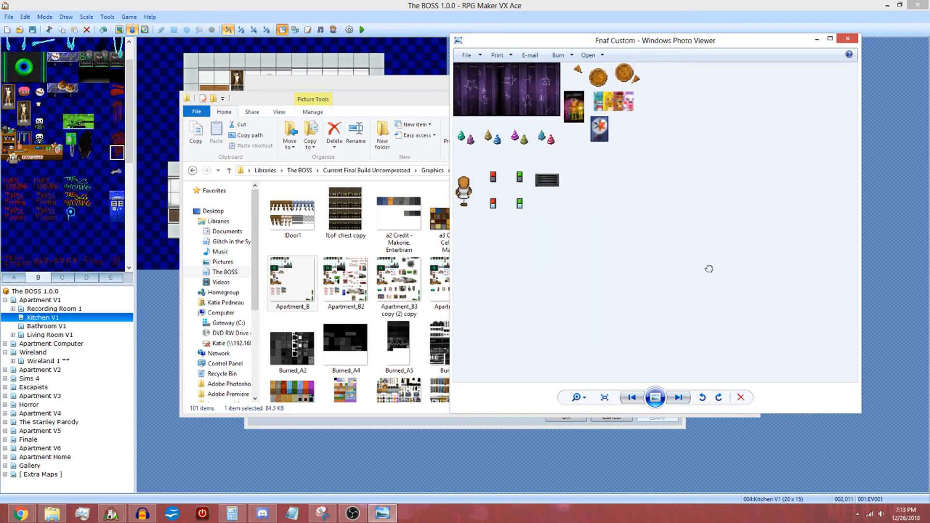
# Step: View the Fran Bow MAZE2 copy maze pieces and the FranBow_A4 wall tileset
pyautogui.click(687, 402)
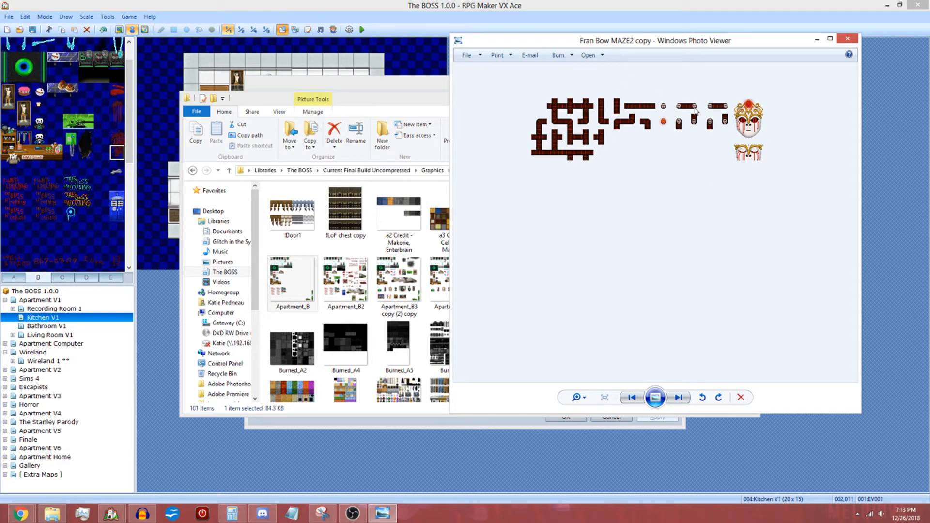
pyautogui.click(673, 398)
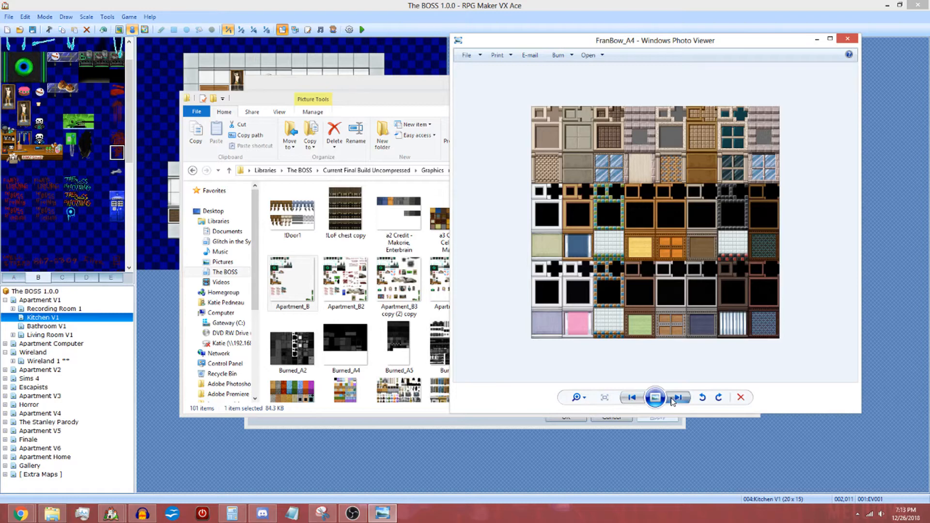
pyautogui.click(673, 400)
pyautogui.click(673, 400)
# Step: View the FW_Horror_Tile-C, FW_Horror_Tile-D, gallery 2 copy and Inside_A1 tilesets
pyautogui.click(673, 400)
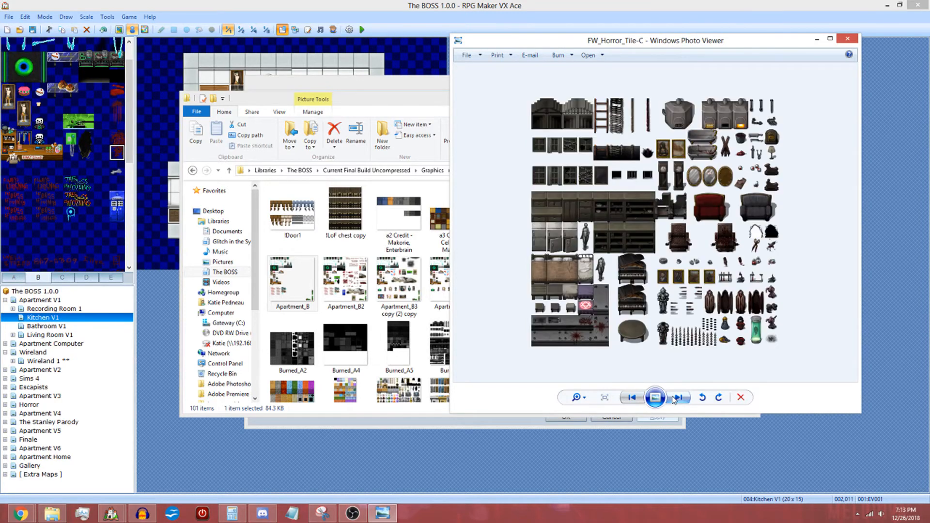
pyautogui.click(677, 400)
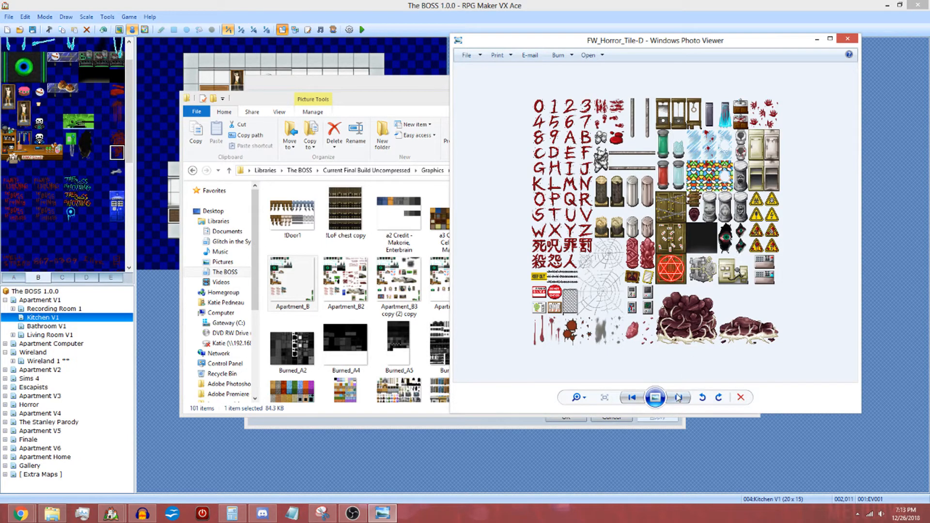
pyautogui.click(678, 398)
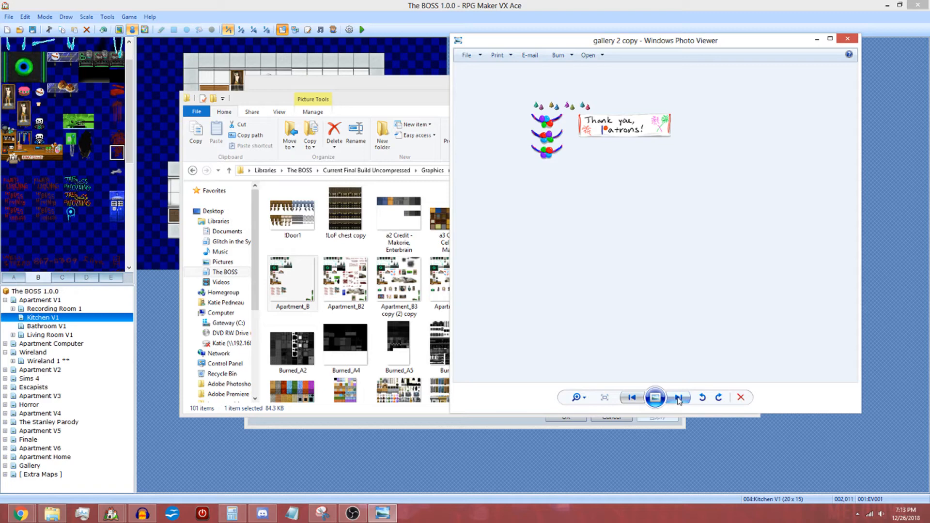
pyautogui.click(679, 398)
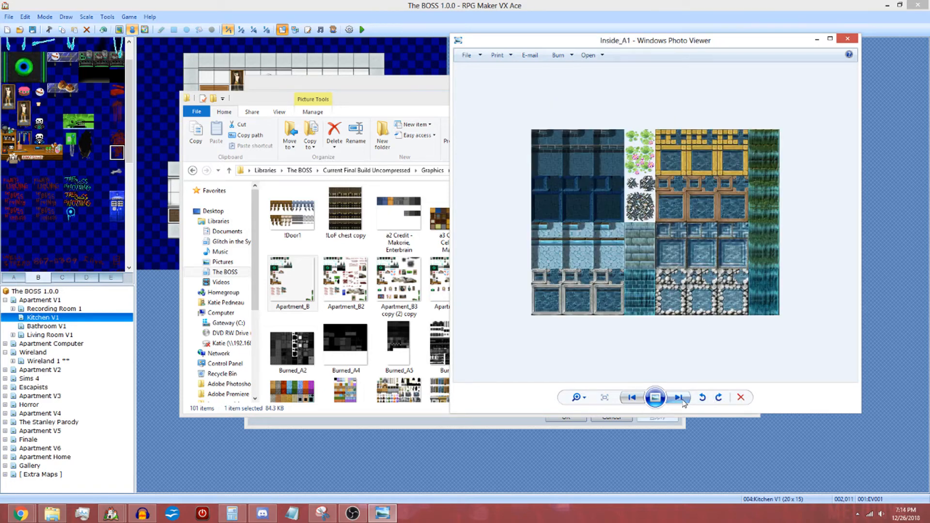
# Step: View the Inside_B furniture tileset and the LoF Artwork minis copy easel graphics
pyautogui.click(683, 401)
pyautogui.click(682, 401)
pyautogui.click(683, 401)
pyautogui.click(683, 401)
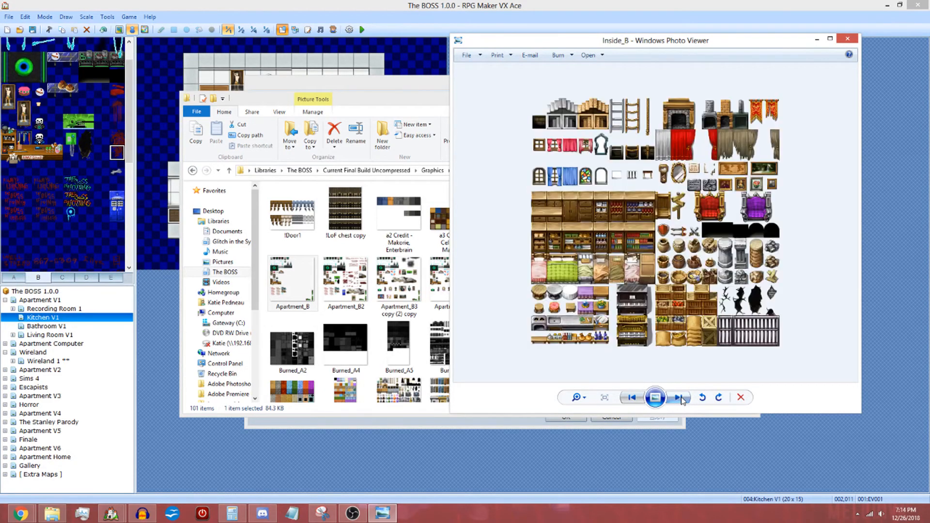
pyautogui.click(682, 400)
pyautogui.click(681, 400)
pyautogui.click(682, 400)
pyautogui.click(682, 400)
pyautogui.click(682, 400)
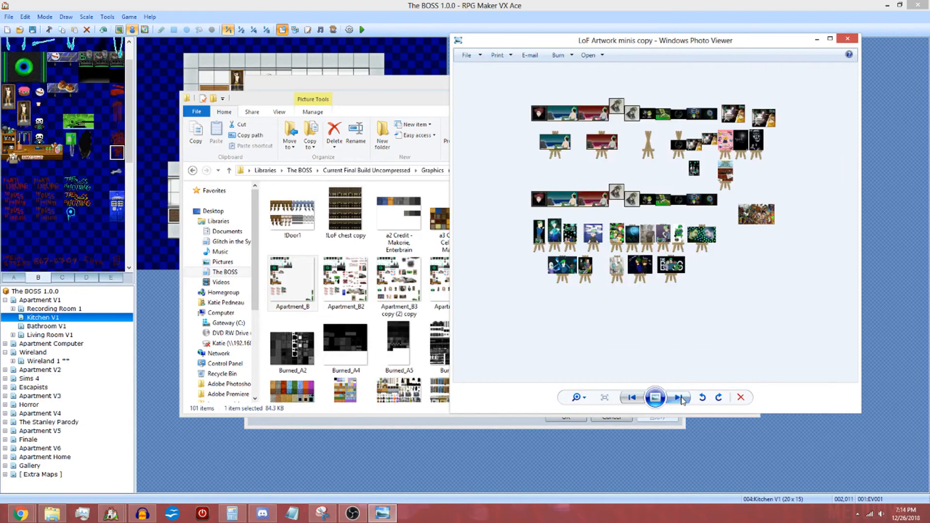
# Step: View the LoF D copy, LoF melt and LoFA4 copy tilesets
pyautogui.click(682, 400)
pyautogui.click(682, 400)
pyautogui.click(677, 402)
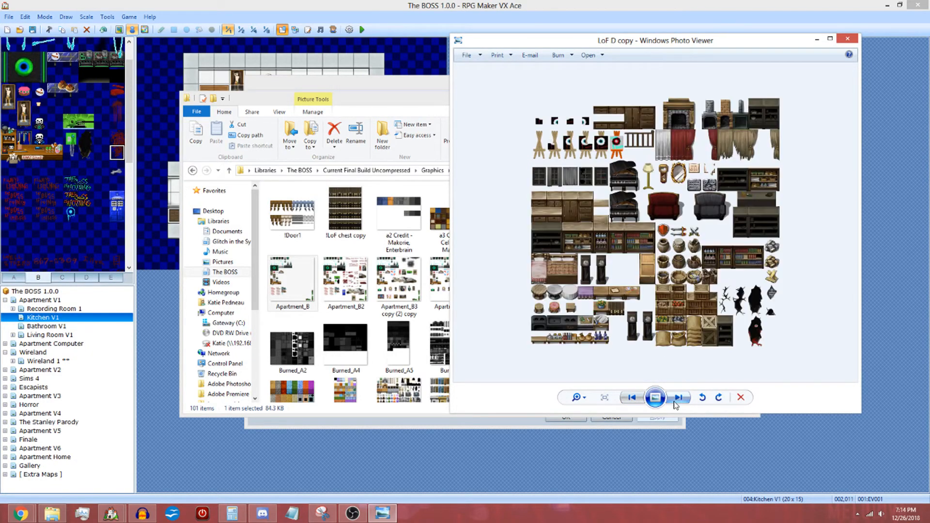
pyautogui.click(677, 403)
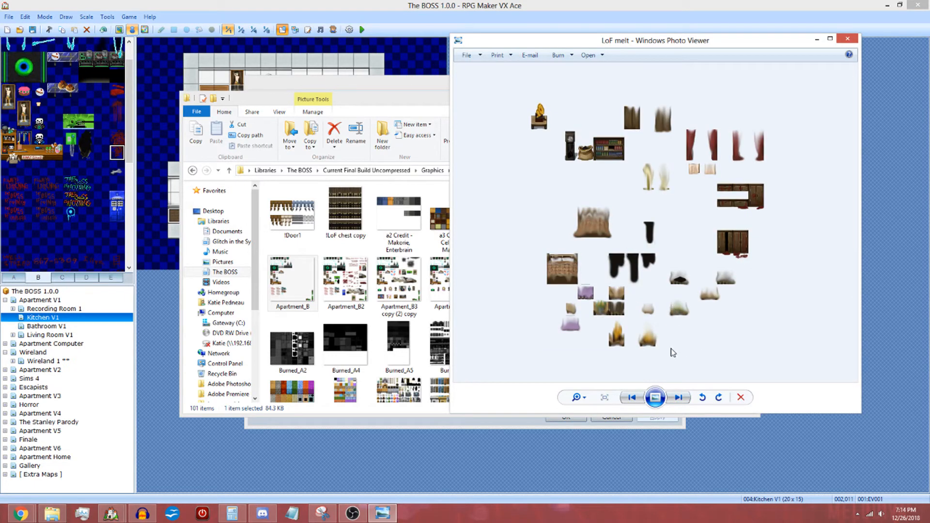
pyautogui.click(680, 398)
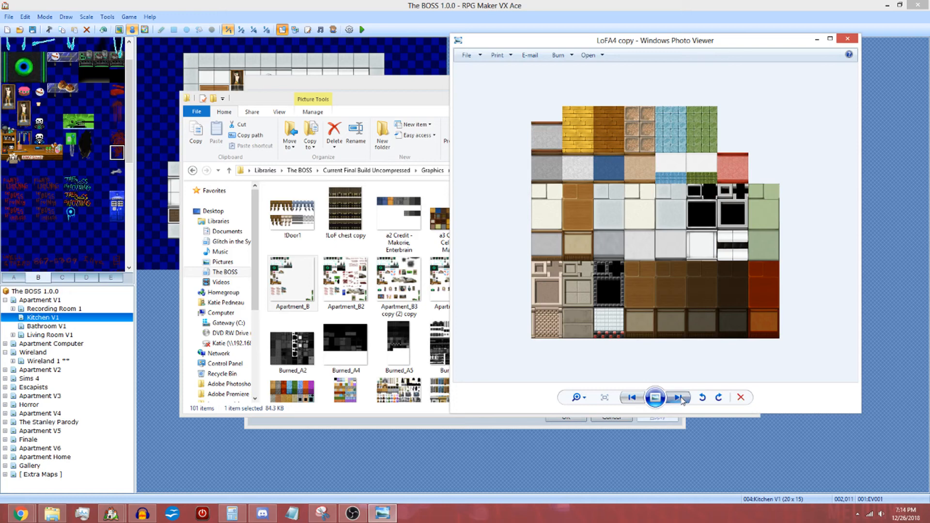
# Step: View the Misc_C and Misc_B tilesets and close the image preview
pyautogui.click(680, 398)
pyautogui.click(680, 398)
pyautogui.click(680, 398)
pyautogui.click(680, 398)
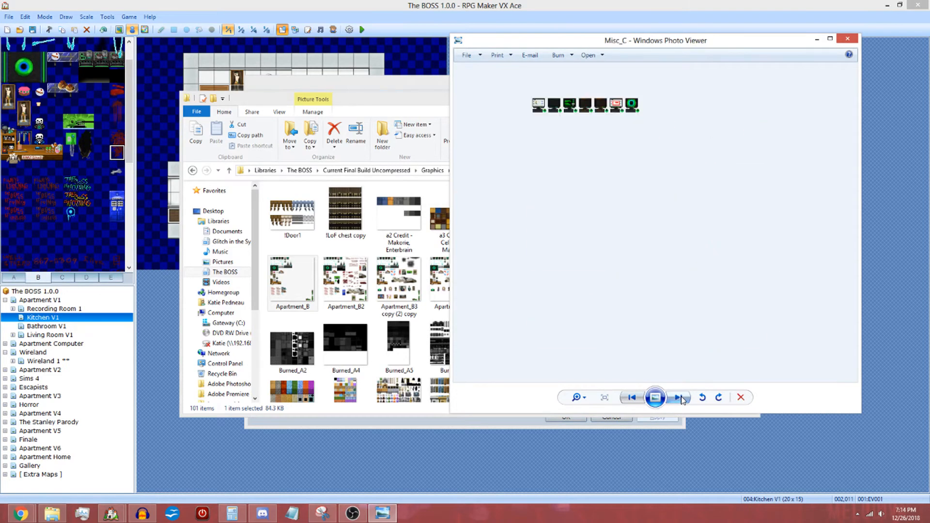
pyautogui.click(632, 397)
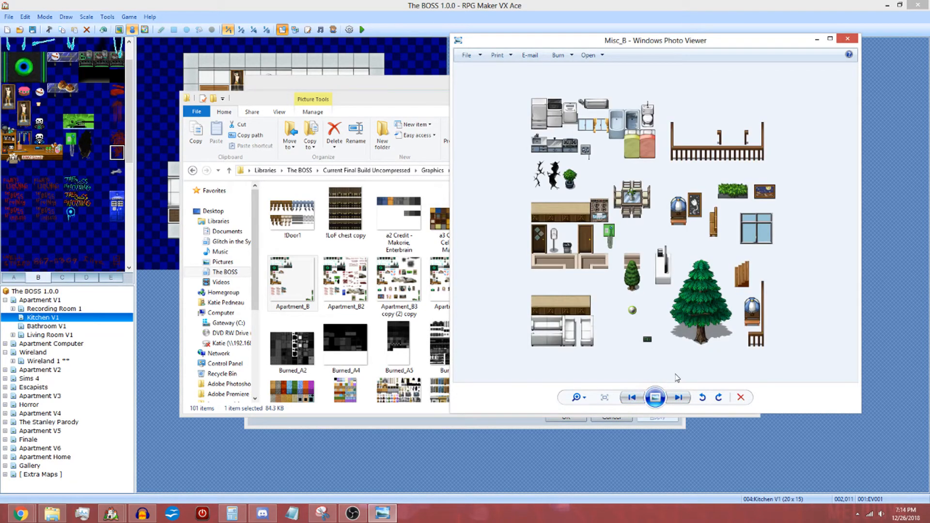
pyautogui.click(847, 39)
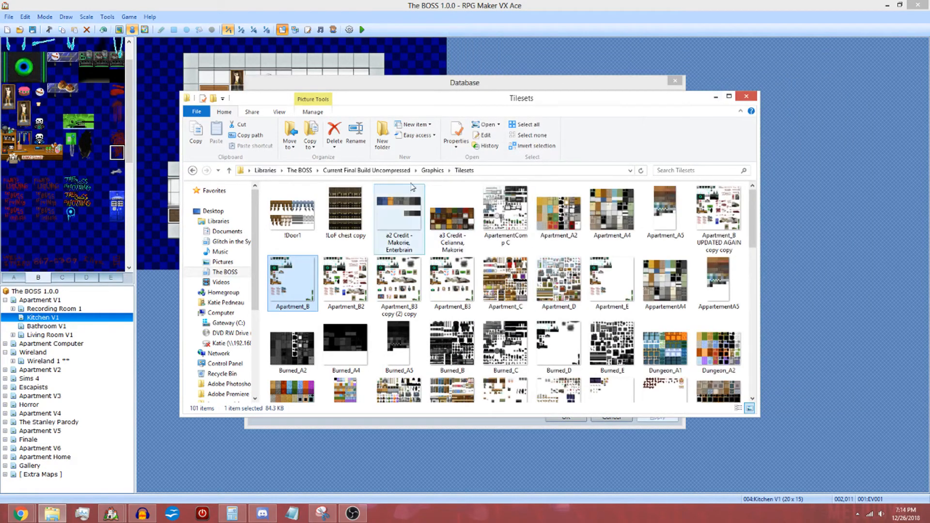
# Step: Open the bosstl1 title image from the Titles1 graphics folder and examine its logo and copyright text up close
pyautogui.click(432, 170)
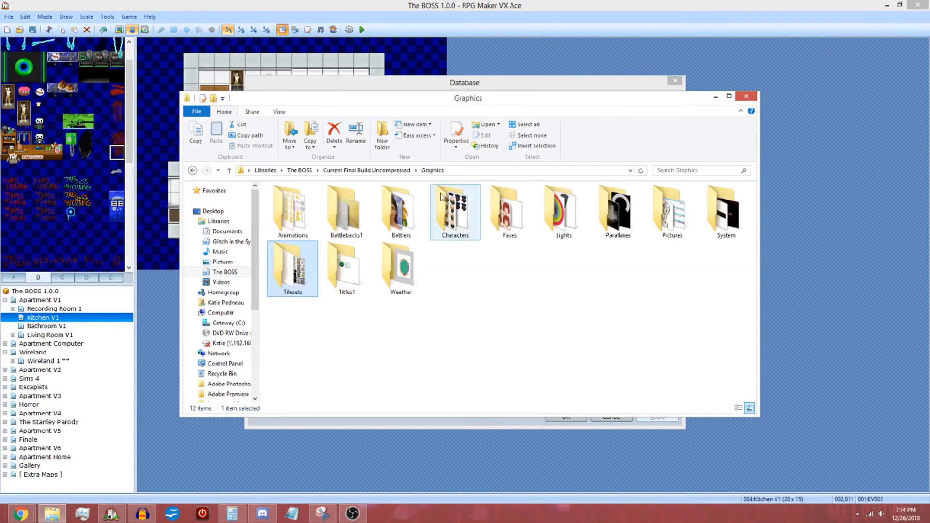
pyautogui.doubleClick(346, 278)
pyautogui.doubleClick(292, 203)
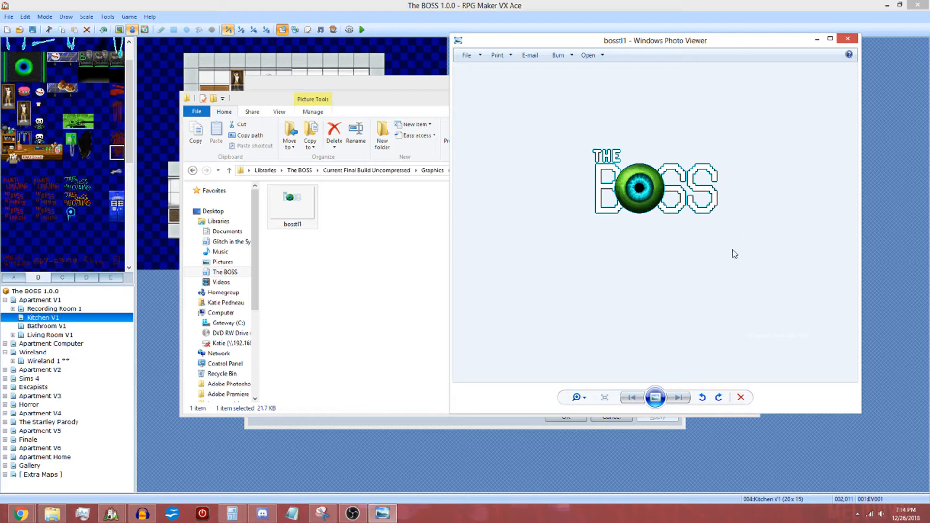
pyautogui.scroll(2, 691, 272)
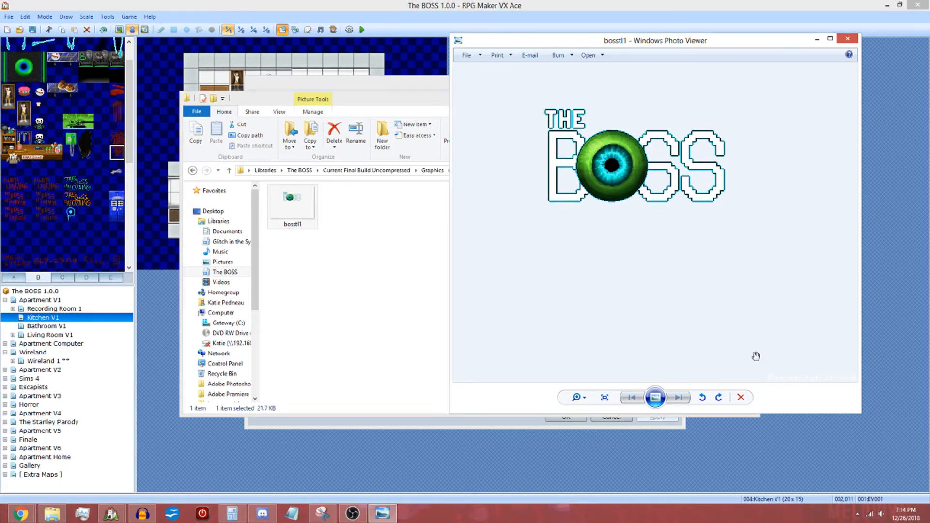
pyautogui.scroll(1, 776, 373)
pyautogui.scroll(1, 777, 374)
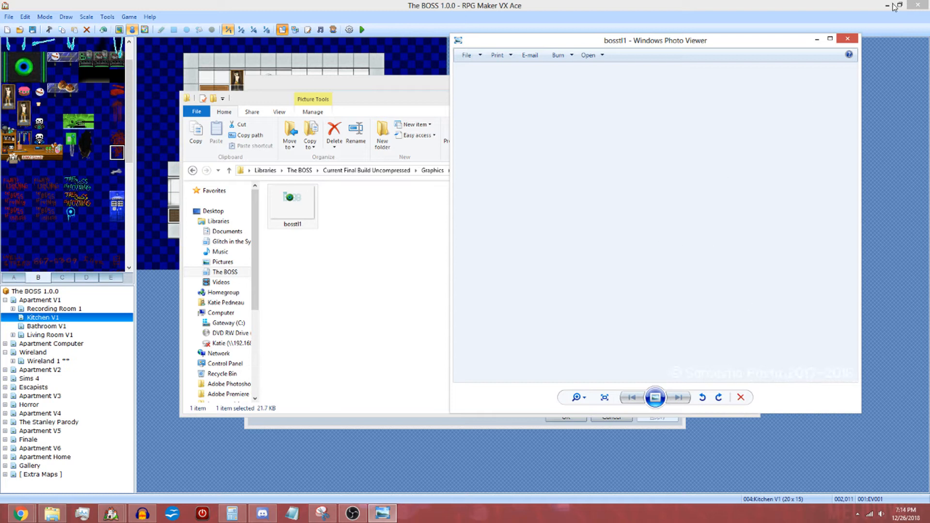
pyautogui.click(847, 39)
# Step: View the w_001 image in the Weather graphics folder and close it
pyautogui.click(433, 170)
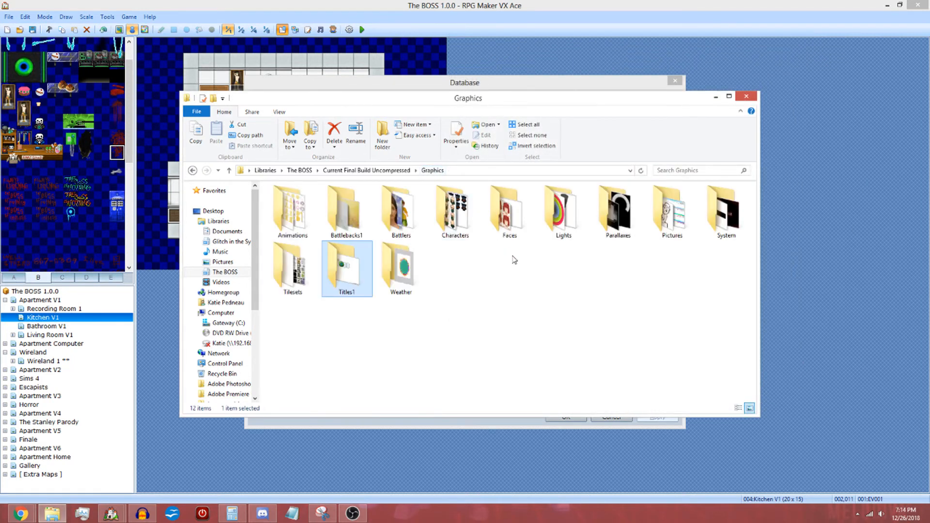
pyautogui.doubleClick(425, 270)
pyautogui.click(310, 227)
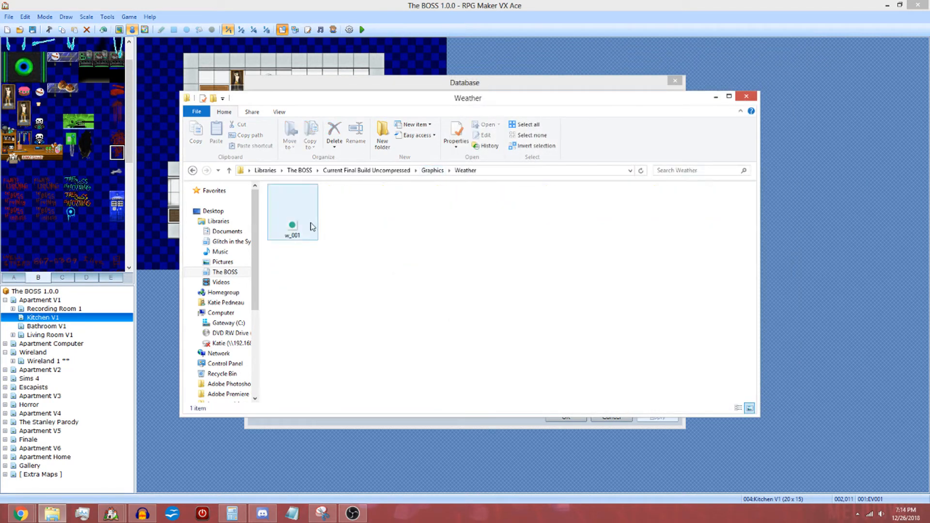
pyautogui.doubleClick(300, 234)
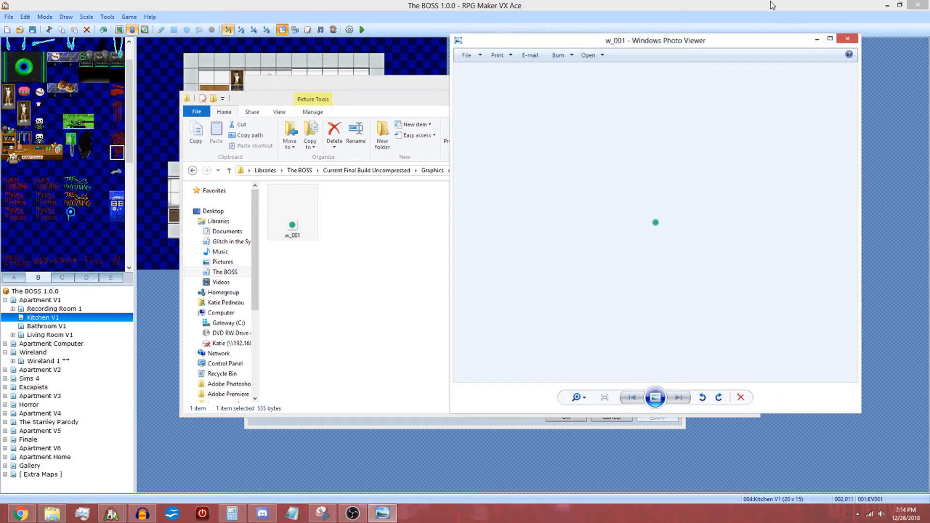
pyautogui.click(847, 39)
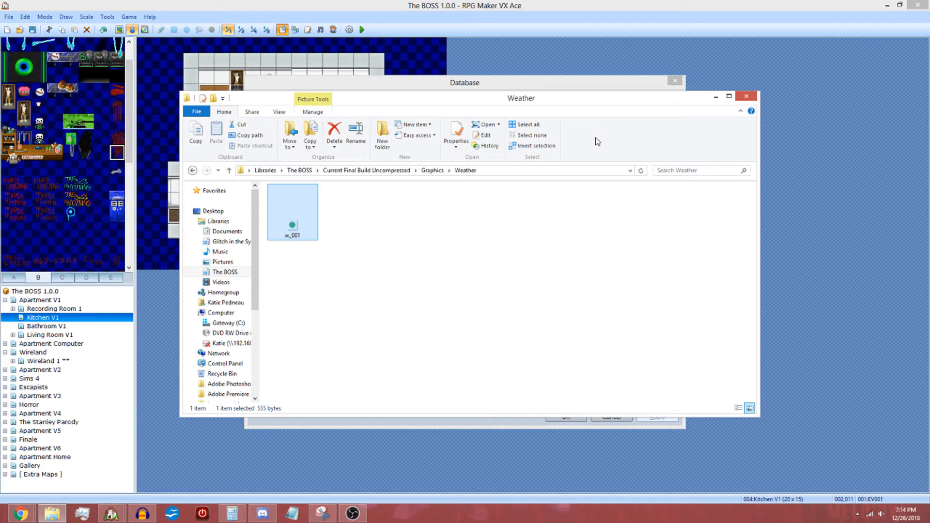
# Step: Go back to the Current Final Build Uncompressed folder and view the font files in its Fonts folder
pyautogui.click(432, 170)
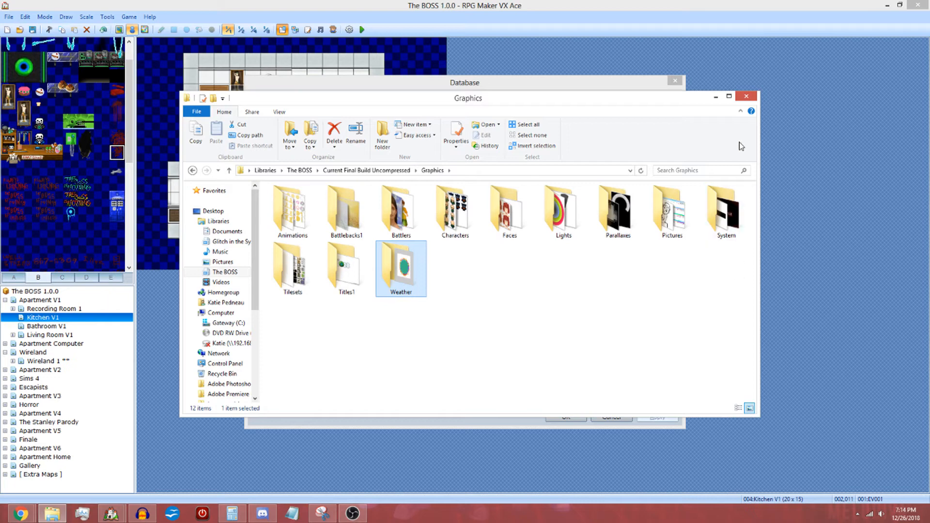
pyautogui.click(367, 170)
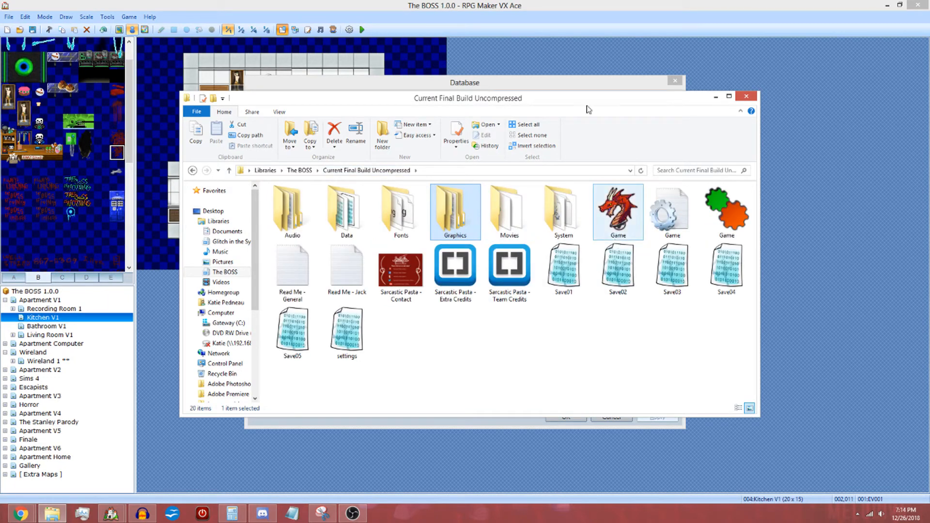
pyautogui.moveTo(422, 216)
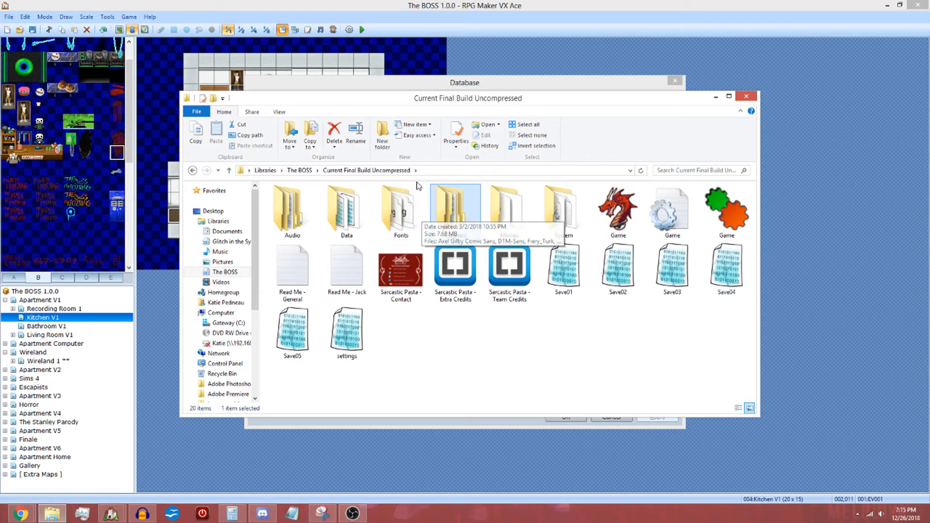
pyautogui.doubleClick(399, 210)
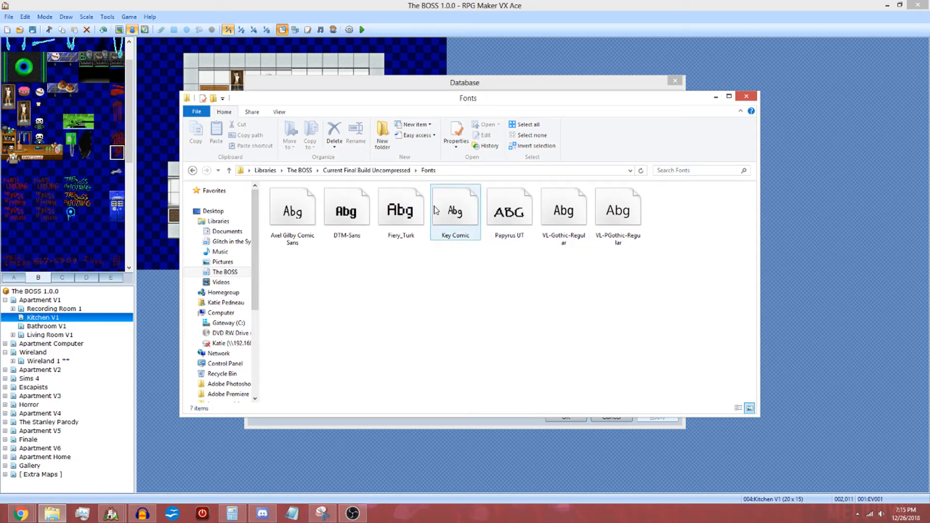
pyautogui.click(385, 170)
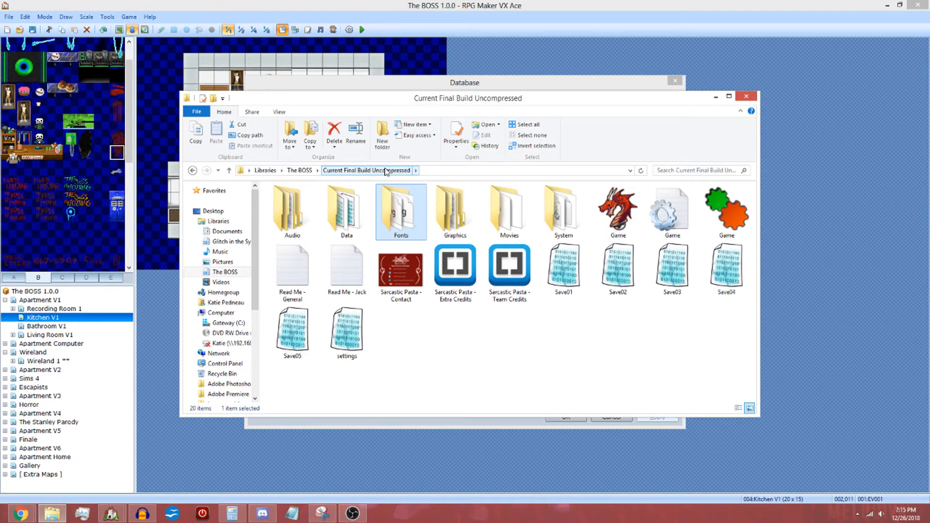
# Step: Look through the map and database files in the build's Data folder, then return to the build folder
pyautogui.click(343, 218)
pyautogui.doubleClick(344, 218)
pyautogui.scroll(-10, 540, 247)
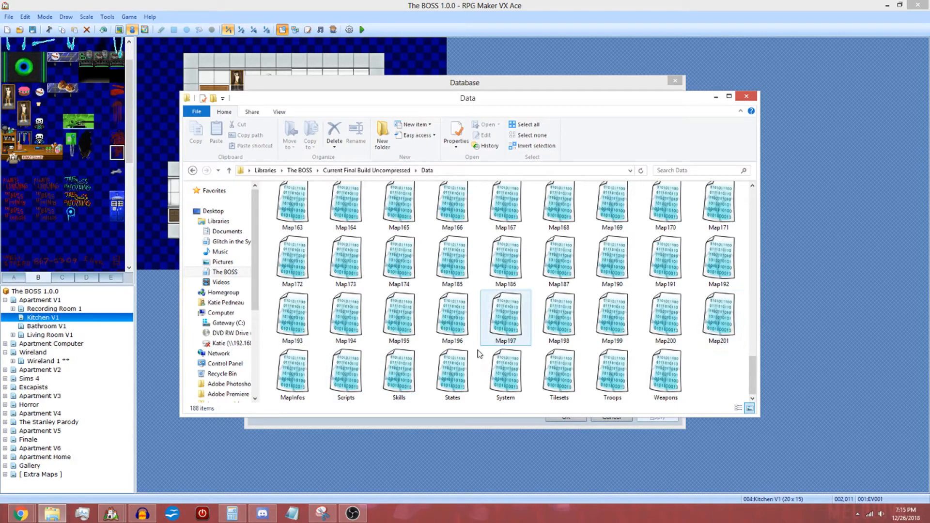
pyautogui.scroll(5, 367, 358)
pyautogui.scroll(5, 367, 358)
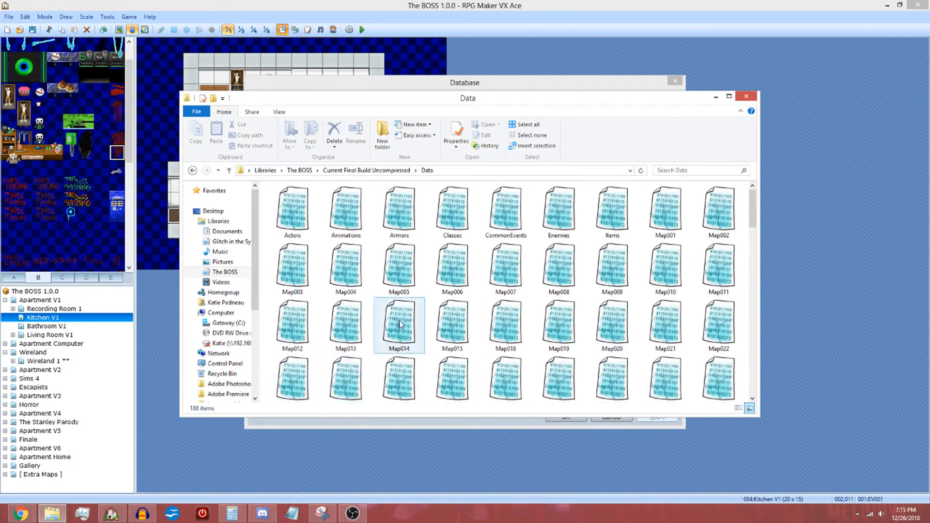
pyautogui.click(366, 170)
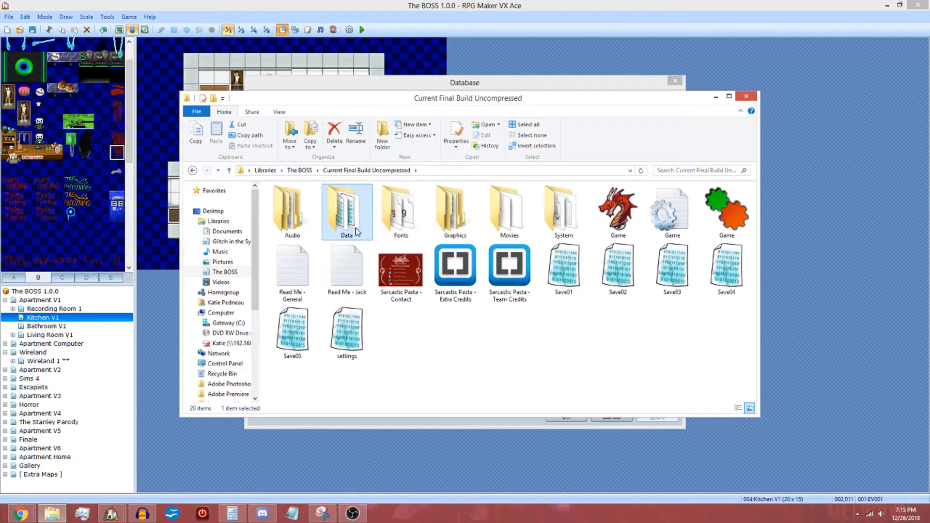
# Step: Browse the Audio folder's BGM tracks and listen to mus_clustertruck, skipping ahead to about 00:40 before closing the player
pyautogui.doubleClick(300, 209)
pyautogui.doubleClick(291, 209)
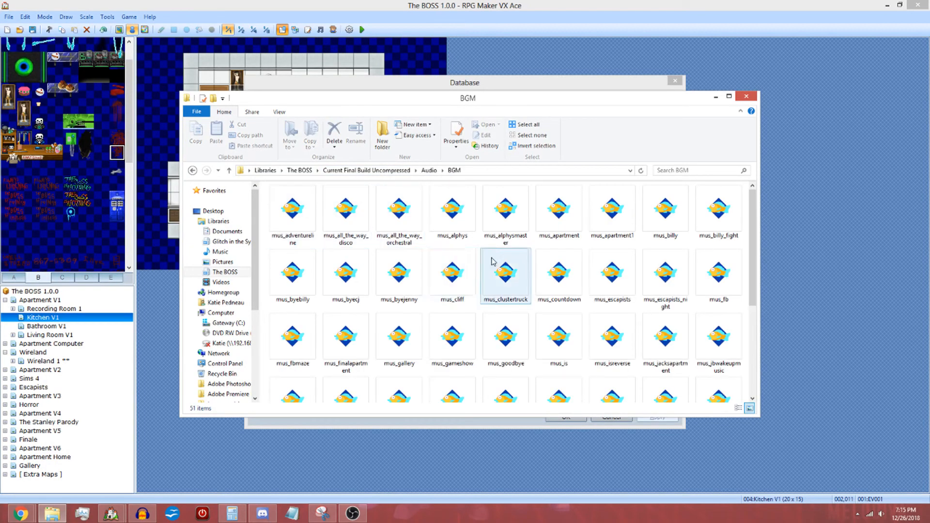
pyautogui.scroll(-4, 503, 262)
pyautogui.scroll(4, 546, 283)
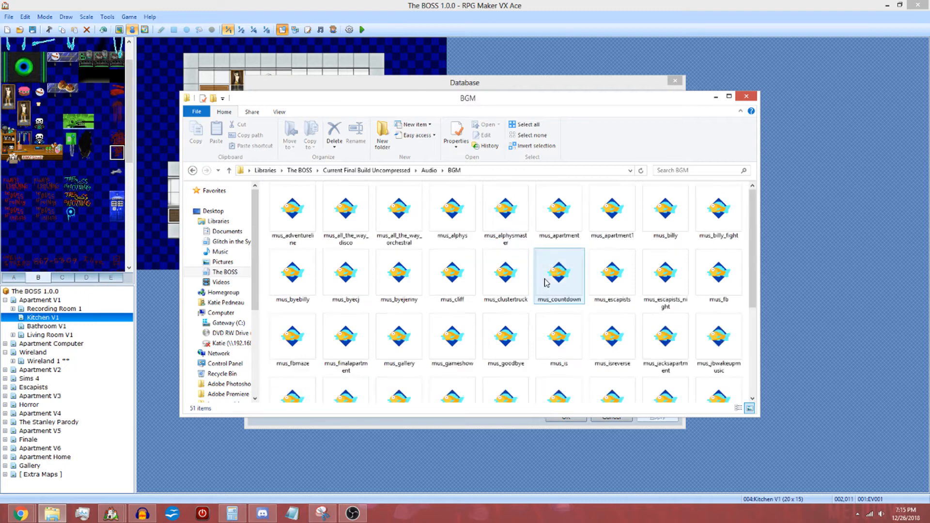
pyautogui.click(519, 283)
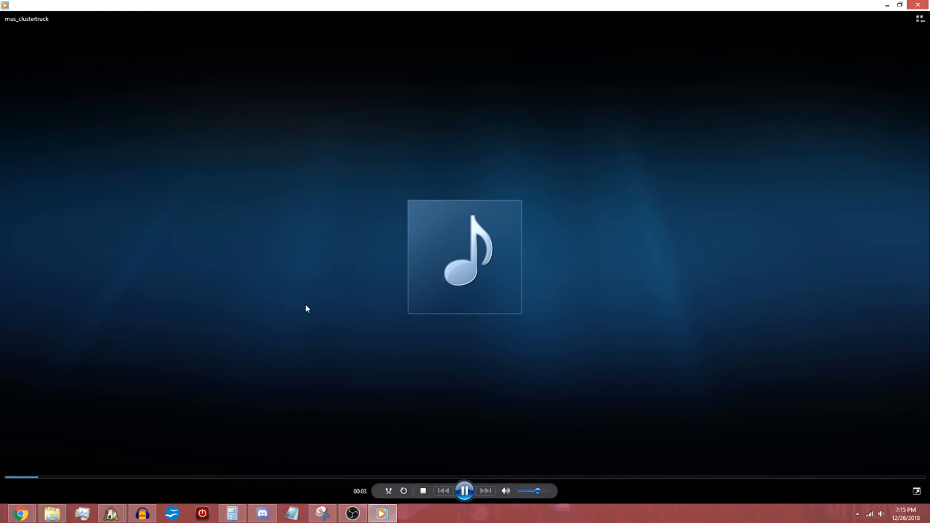
pyautogui.click(311, 477)
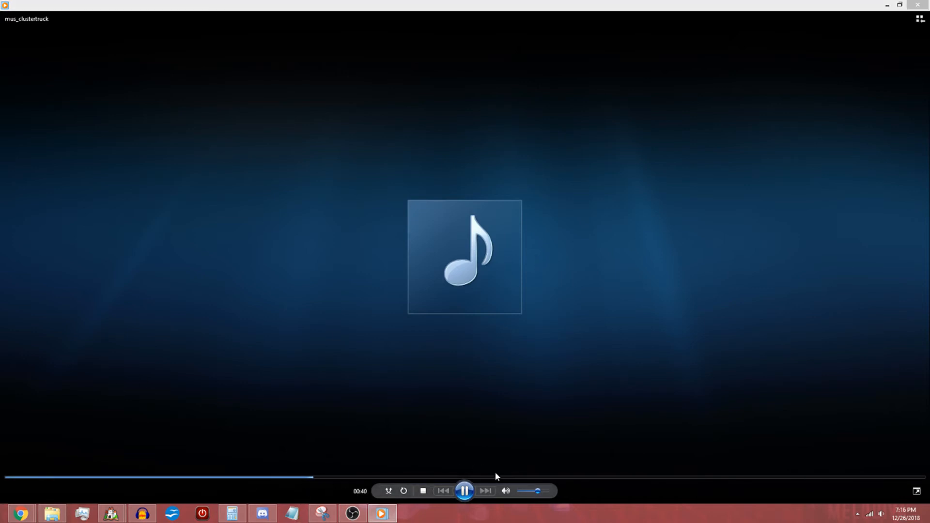
pyautogui.click(918, 5)
# Step: Browse the BGS audio folder, pointing out the bgs_fnaf, Quake, Rain and Fire Kitchen sounds
pyautogui.click(428, 170)
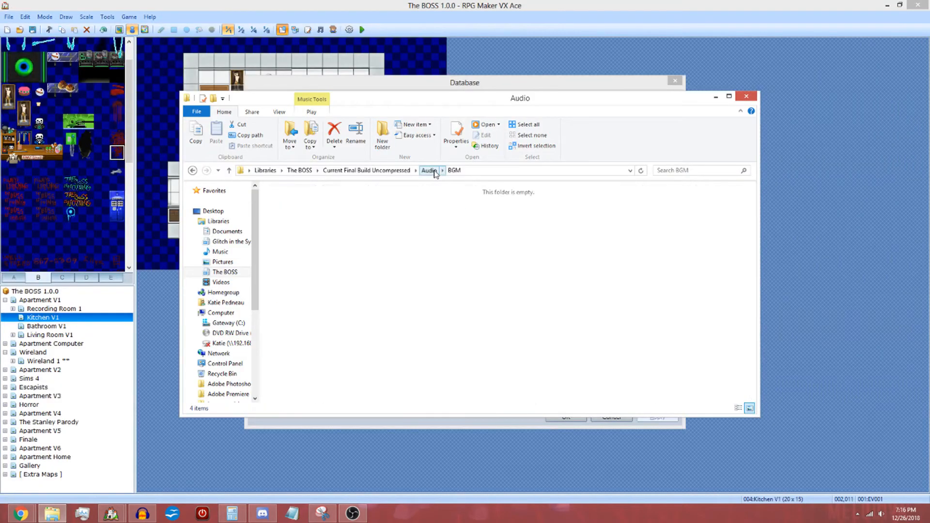
pyautogui.doubleClick(347, 212)
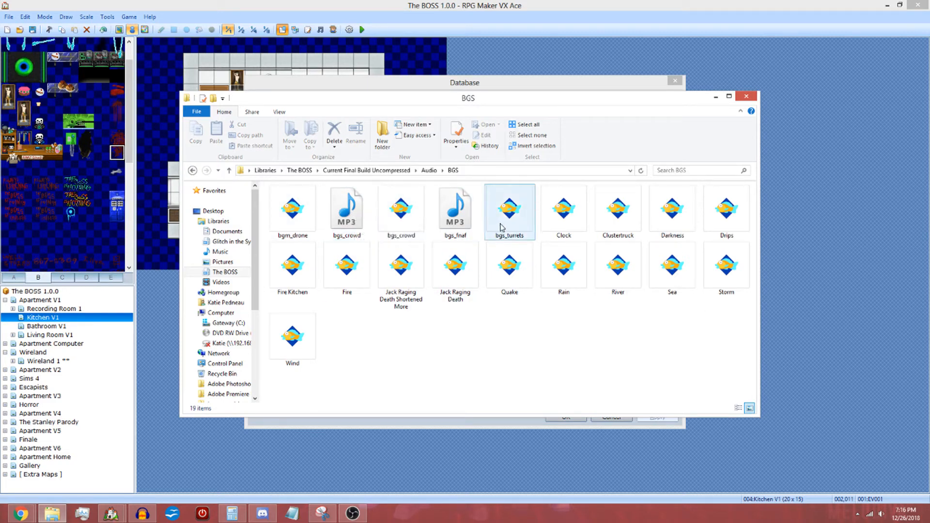
pyautogui.click(456, 209)
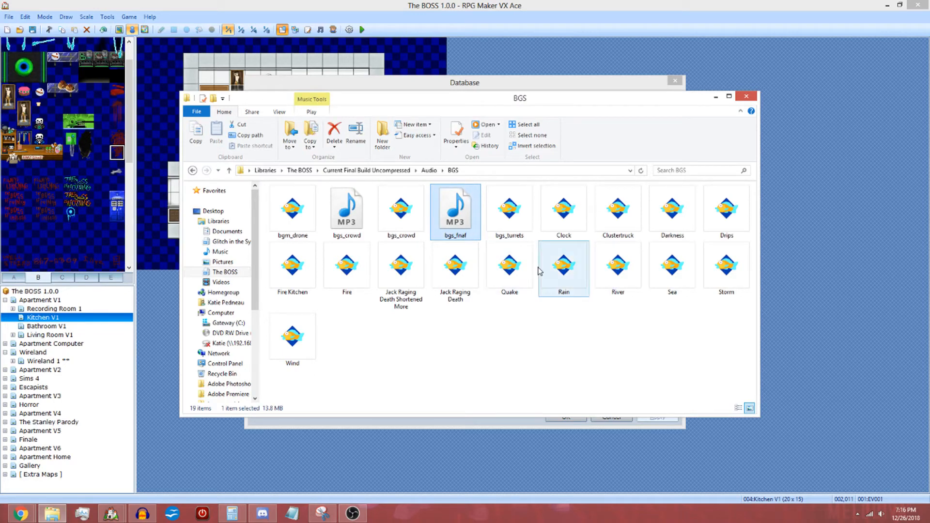
pyautogui.click(507, 266)
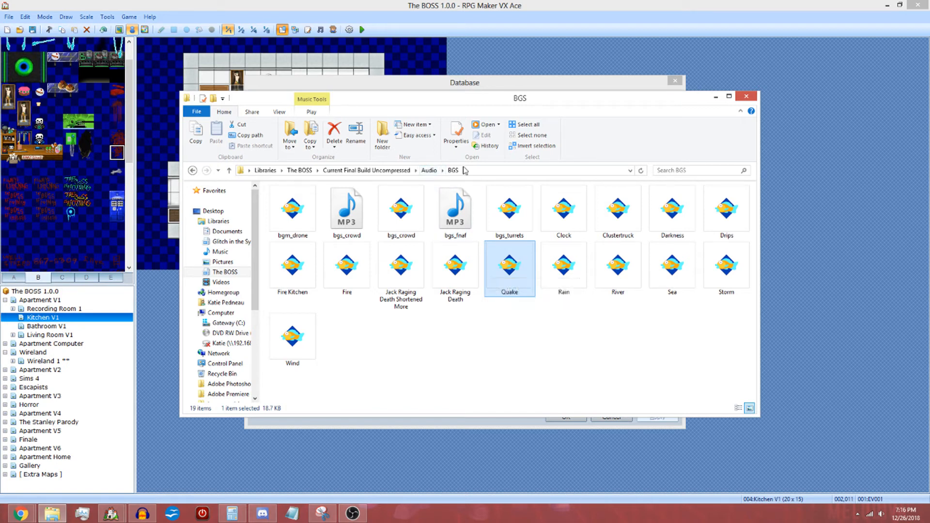
pyautogui.click(561, 273)
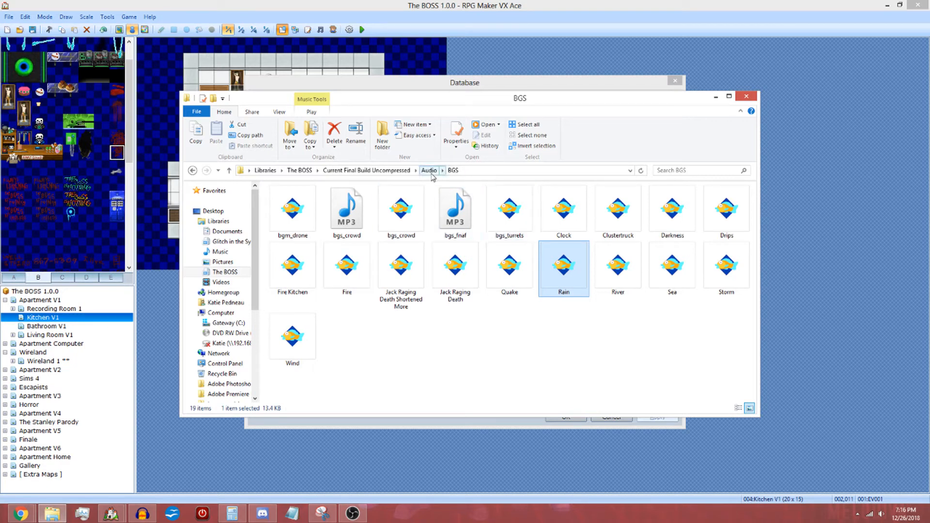
pyautogui.click(287, 255)
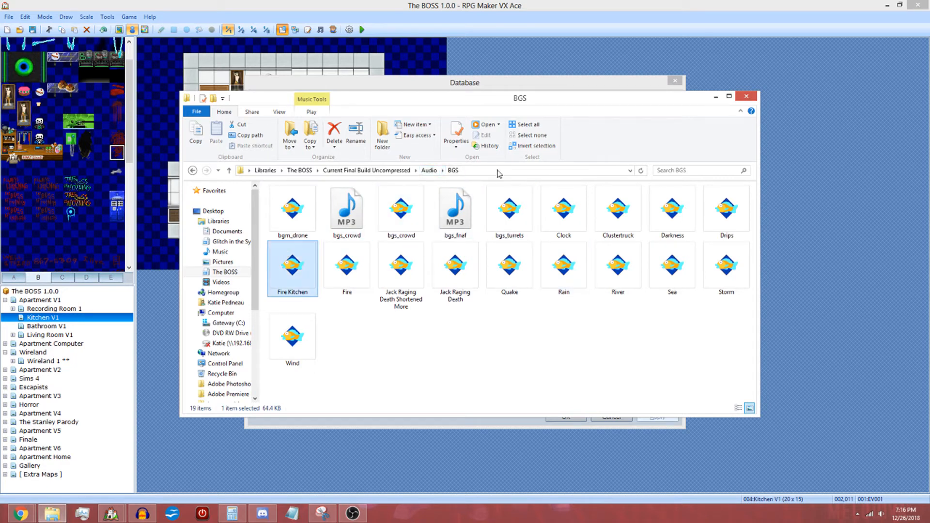
# Step: Return to the Audio folder and open its ME folder to view the sound files
pyautogui.click(429, 170)
pyautogui.doubleClick(403, 214)
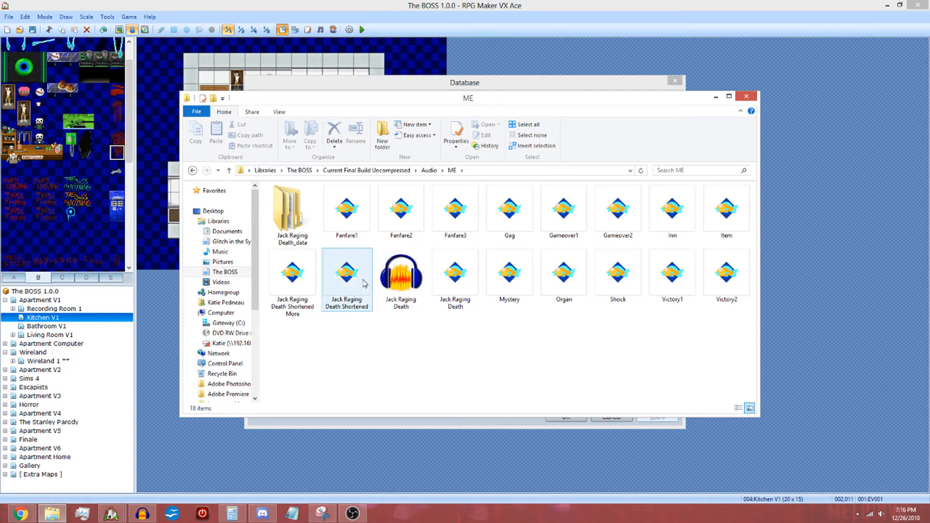
# Step: Listen to Jack Raging Death Shortened More, check the Jack Raging Death_data folder, and return to the Current Final Build Uncompressed folder
pyautogui.doubleClick(296, 276)
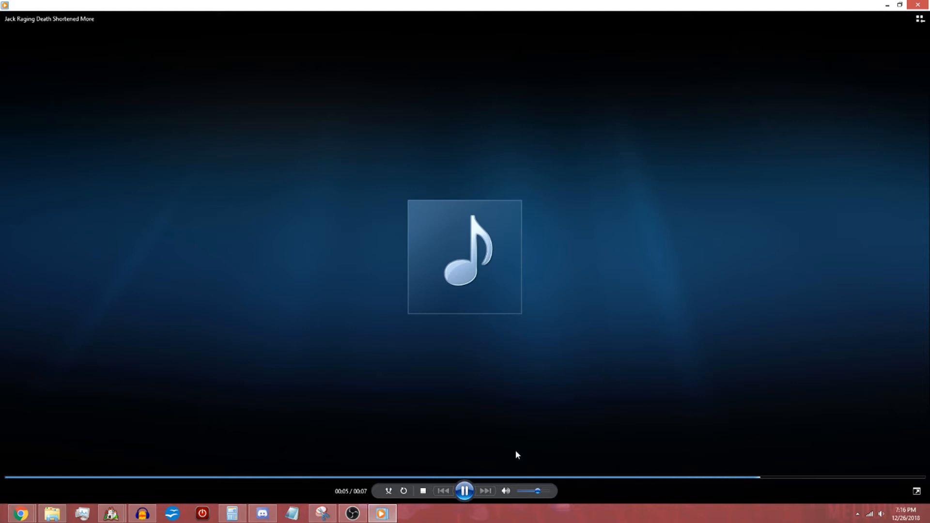
pyautogui.click(918, 5)
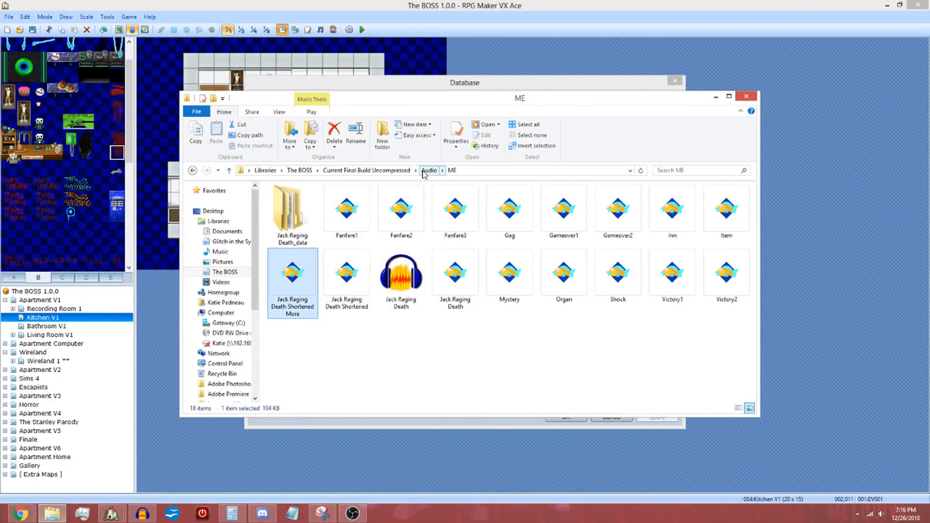
pyautogui.doubleClick(298, 213)
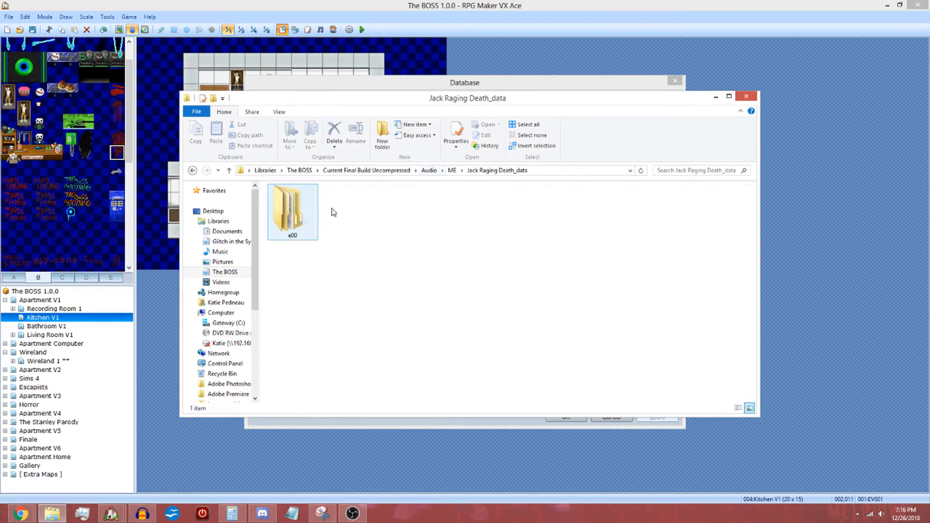
pyautogui.click(442, 170)
pyautogui.click(428, 170)
pyautogui.click(397, 170)
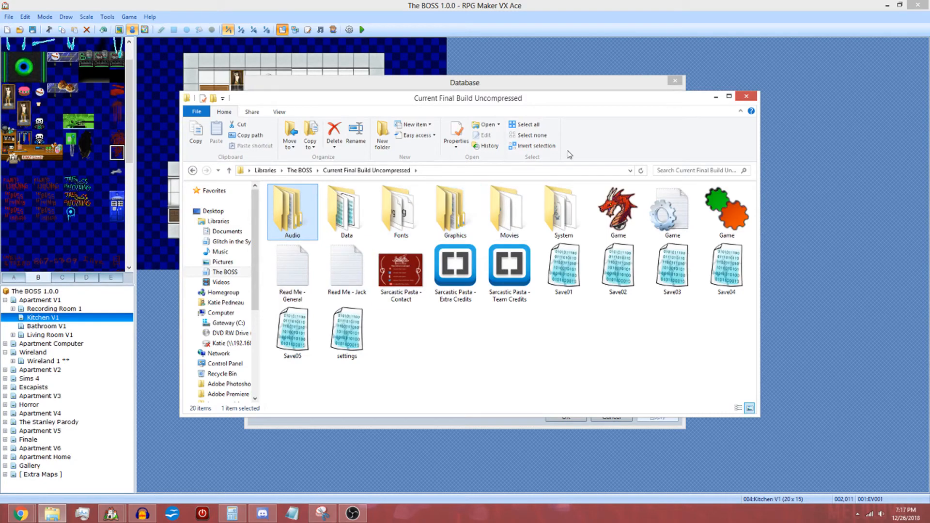
# Step: Switch back to RPG Maker VX Ace, cancel the tileset graphic selection, and show the database's Actors list
pyautogui.click(716, 96)
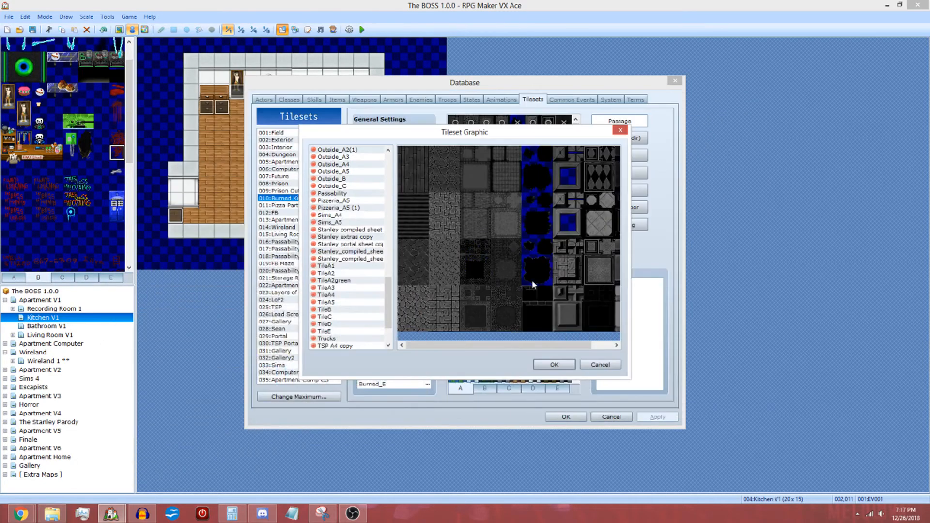
pyautogui.click(598, 365)
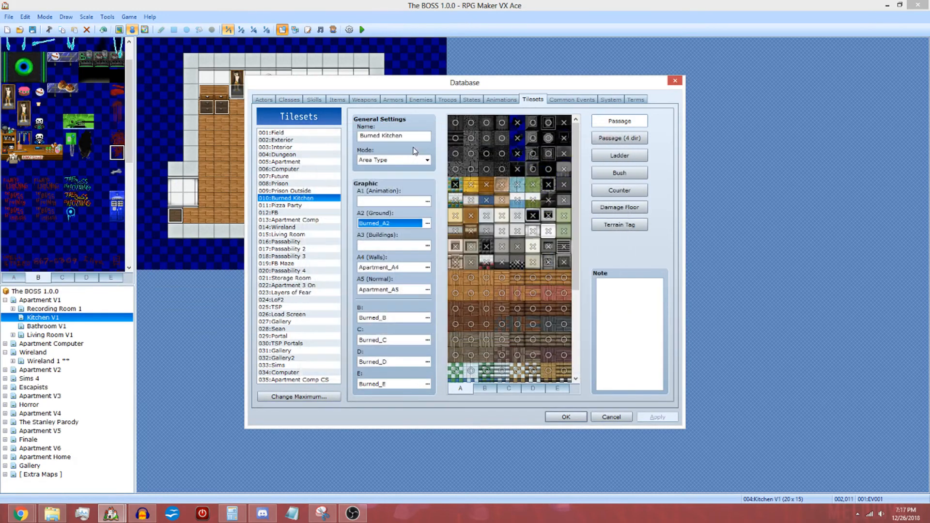
pyautogui.click(264, 100)
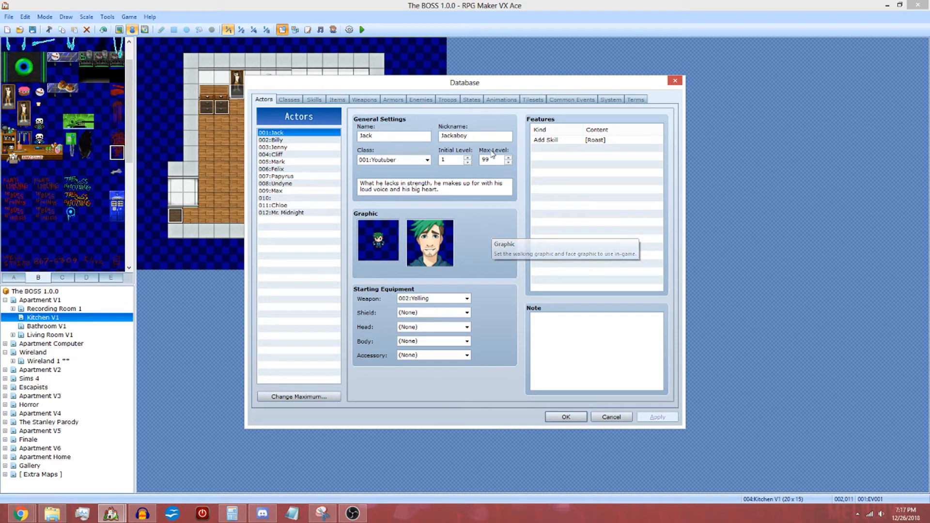
# Step: Examine the actor Jack's description, class options and starting weapon, leaving them set to Youtuber and Yelling
pyautogui.click(455, 191)
pyautogui.click(461, 194)
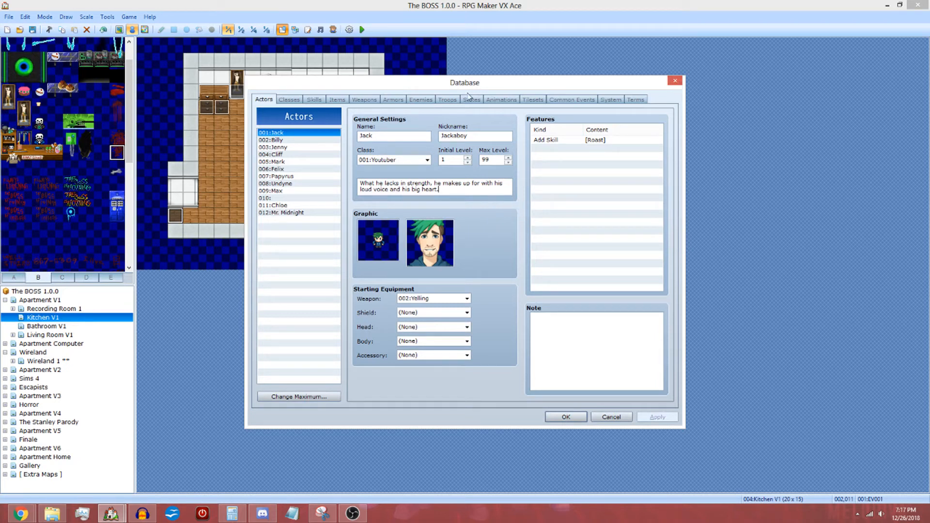
pyautogui.click(417, 162)
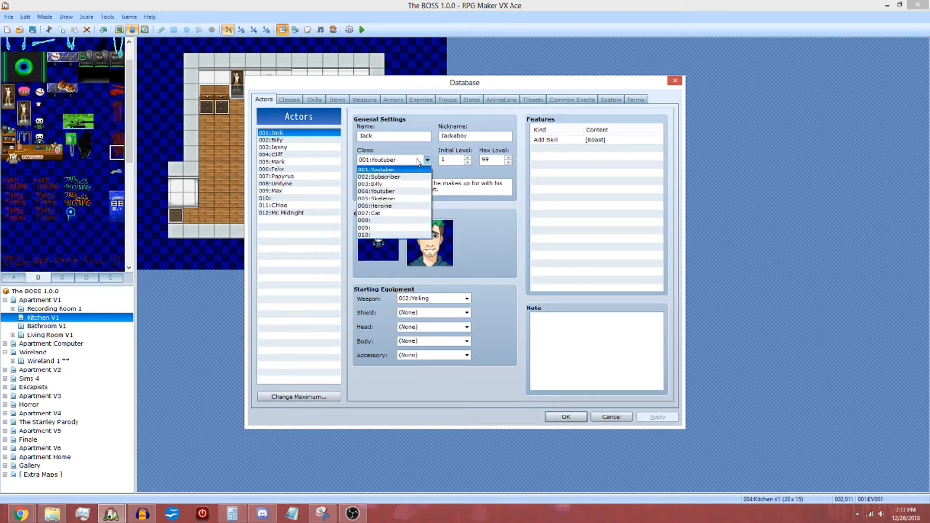
pyautogui.click(422, 166)
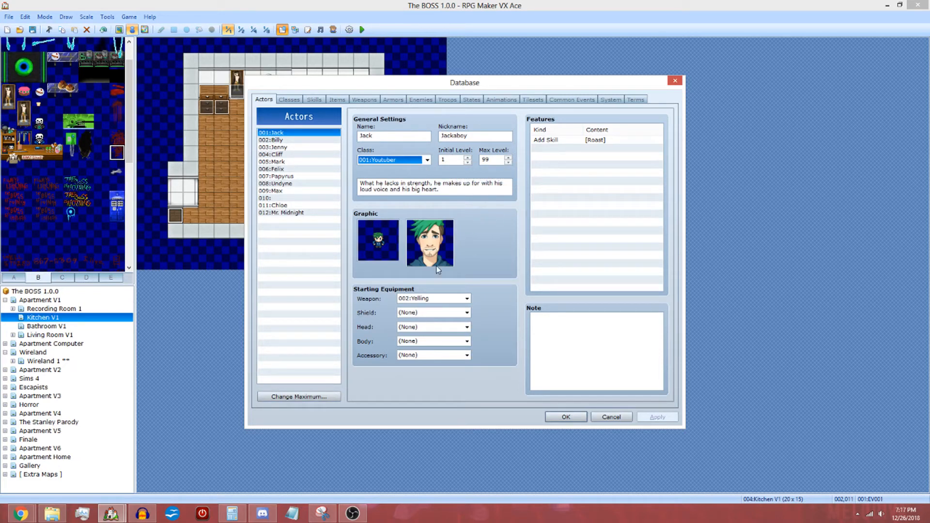
pyautogui.click(467, 298)
pyautogui.click(468, 300)
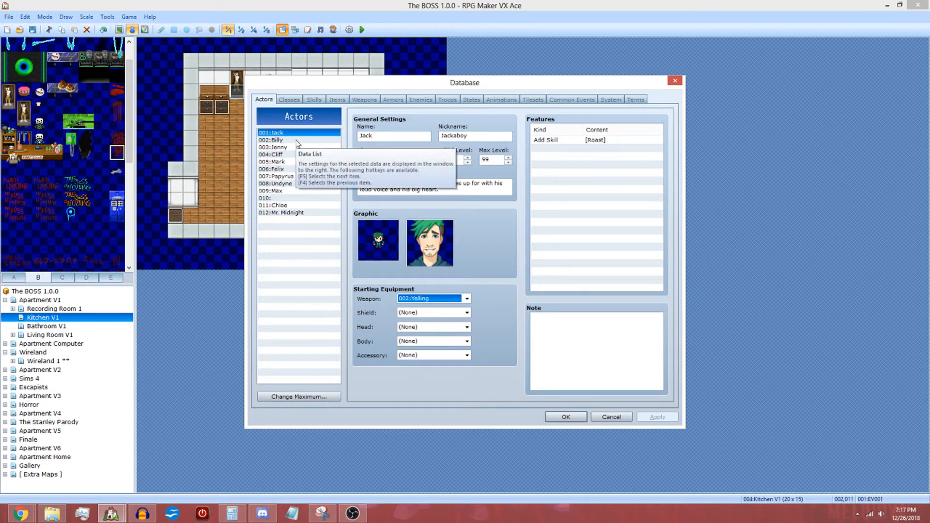
# Step: Review the actors Billy, Jenny, Cliff and Mark, checking the class options for Billy
pyautogui.click(280, 140)
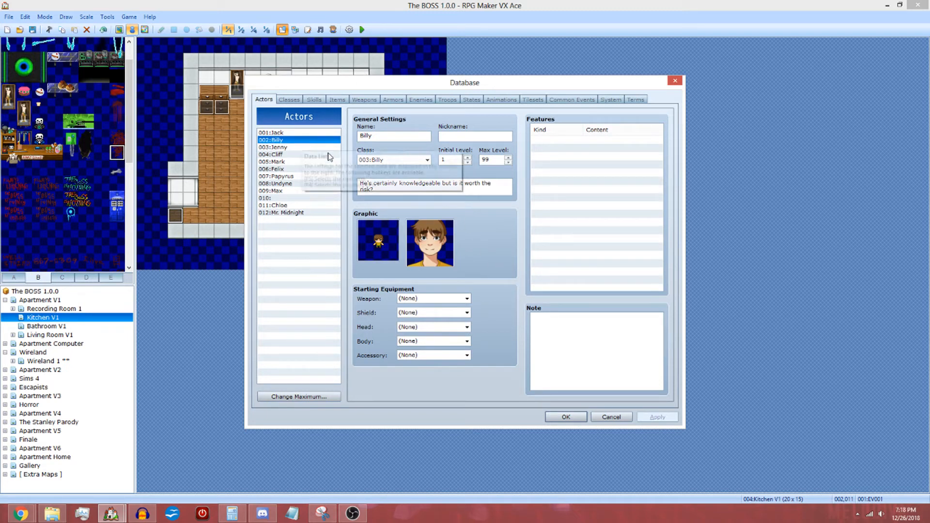
pyautogui.click(406, 160)
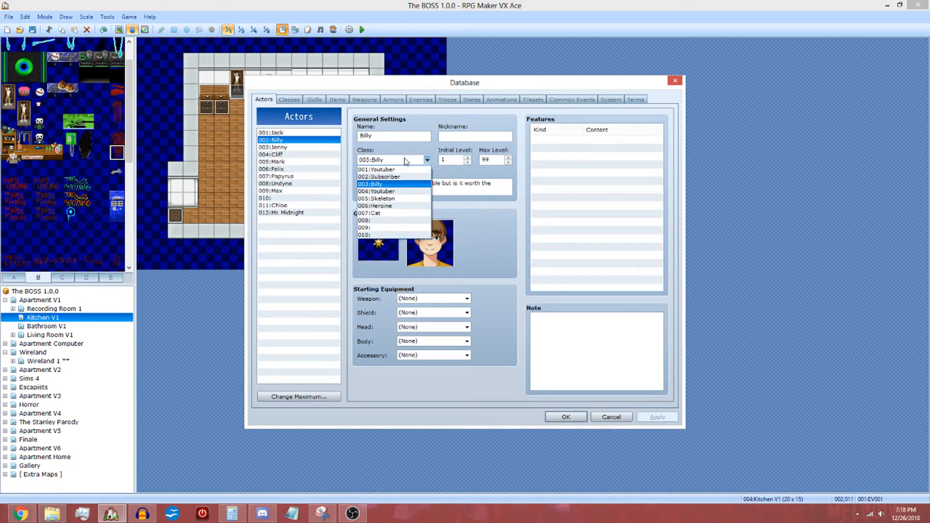
pyautogui.click(406, 160)
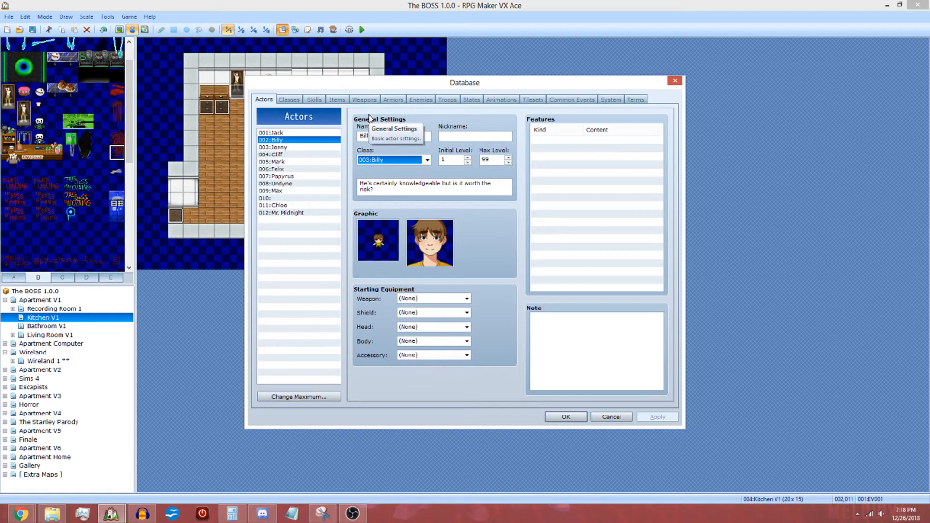
pyautogui.click(293, 147)
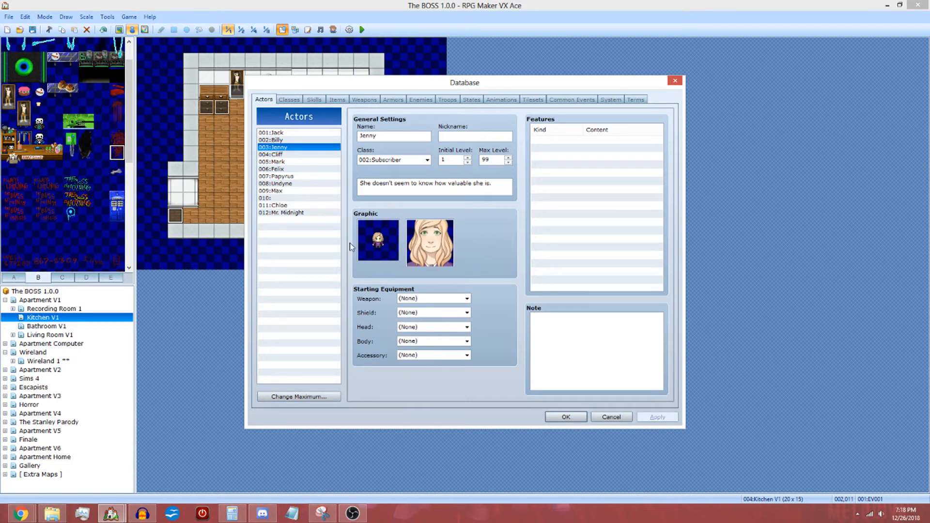
pyautogui.click(306, 154)
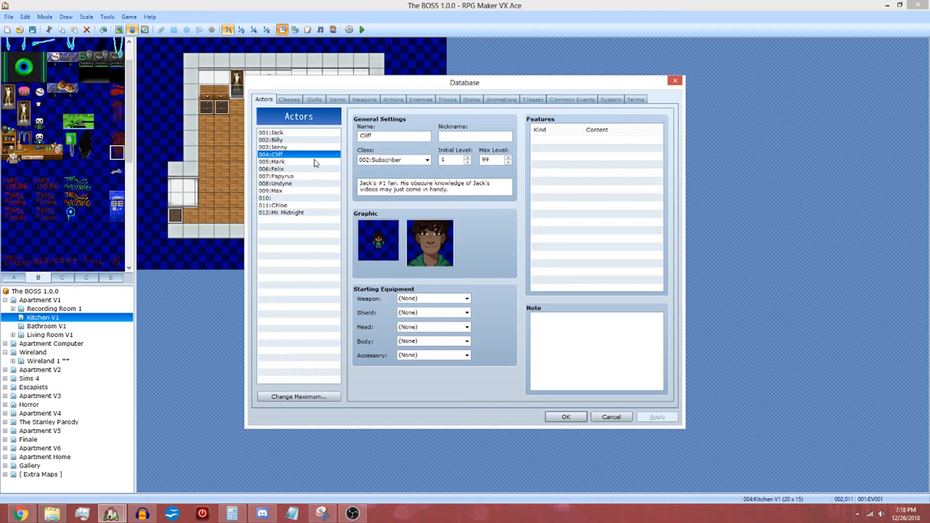
pyautogui.click(285, 162)
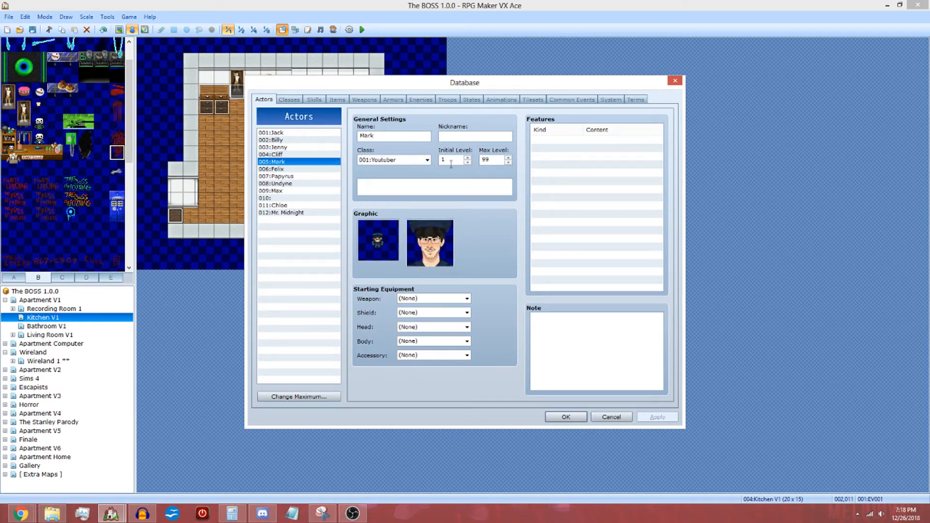
# Step: View the Felix, Papyrus and Undyne actor entries, checking Undyne's class
pyautogui.click(299, 169)
pyautogui.click(305, 177)
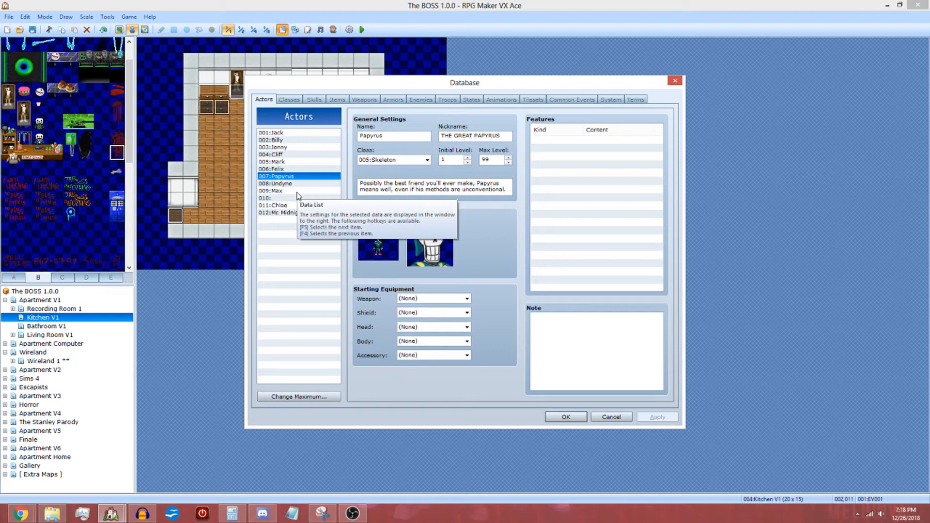
pyautogui.press('Down')
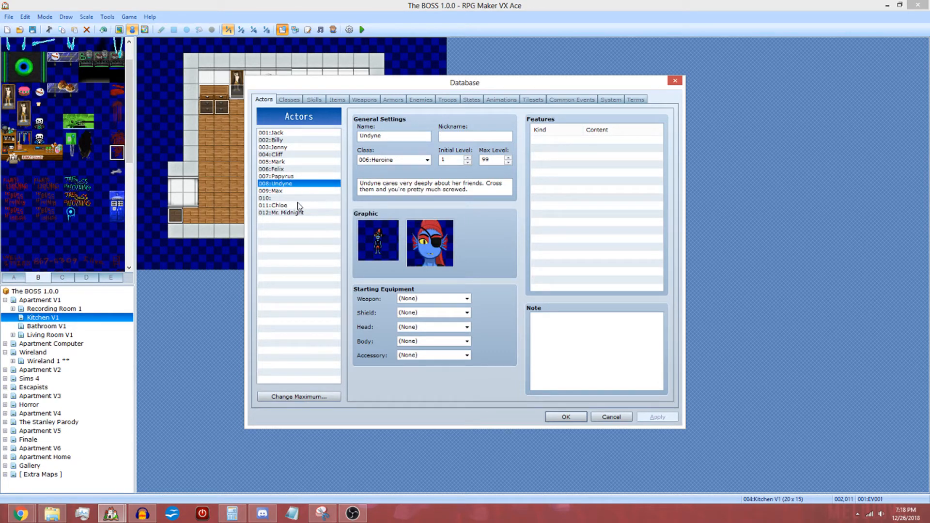
pyautogui.click(374, 160)
pyautogui.click(375, 160)
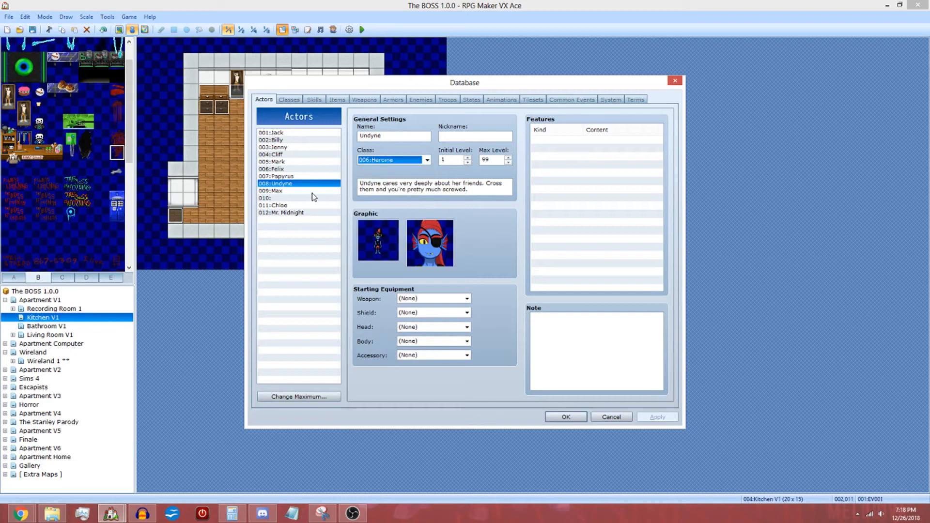
# Step: Look through Max, Mr. Midnight and Chloe, including Mr. Midnight's class, revisit Undyne and Papyrus, and show the empty actor slot 010
pyautogui.click(286, 191)
pyautogui.click(294, 212)
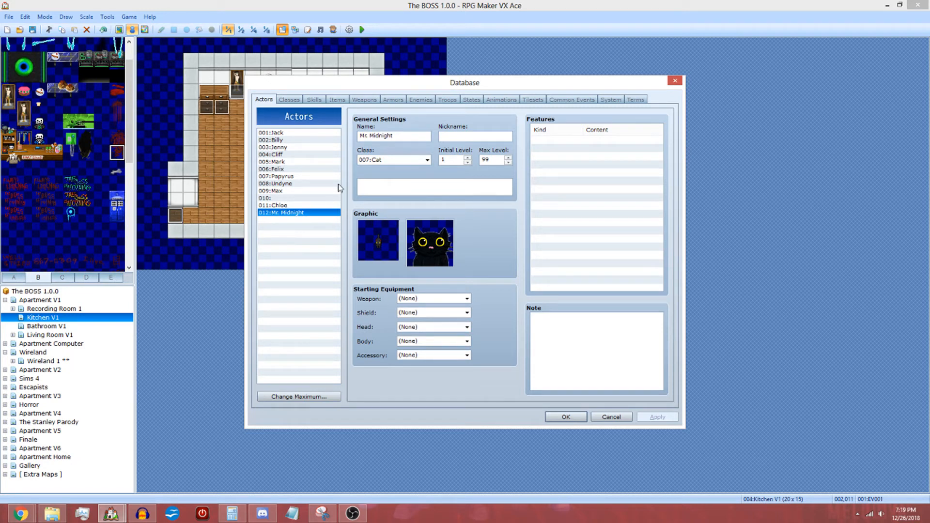
pyautogui.click(372, 162)
pyautogui.click(319, 210)
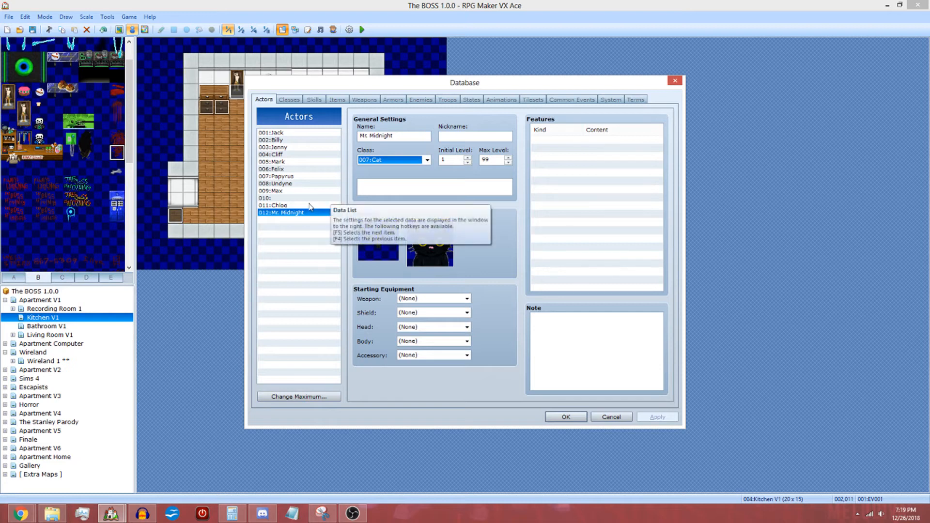
pyautogui.click(308, 206)
pyautogui.click(303, 191)
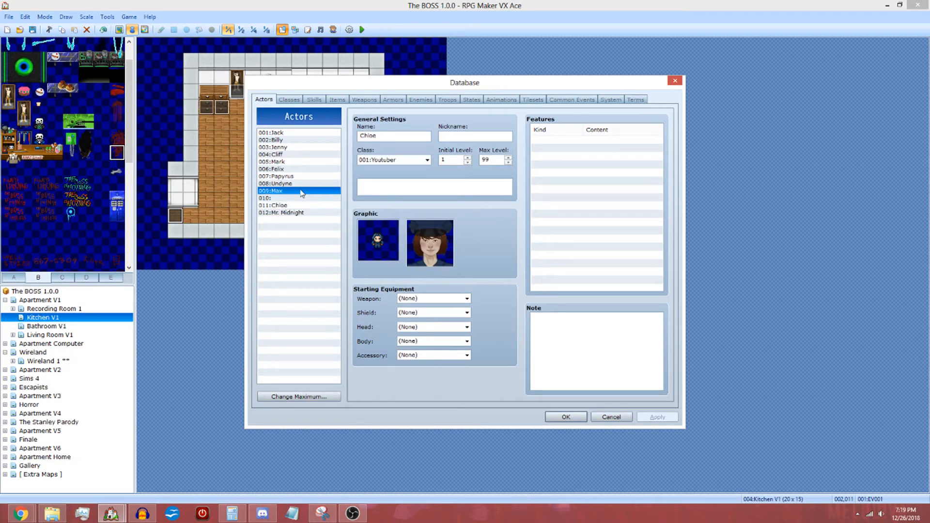
pyautogui.click(302, 183)
pyautogui.click(303, 176)
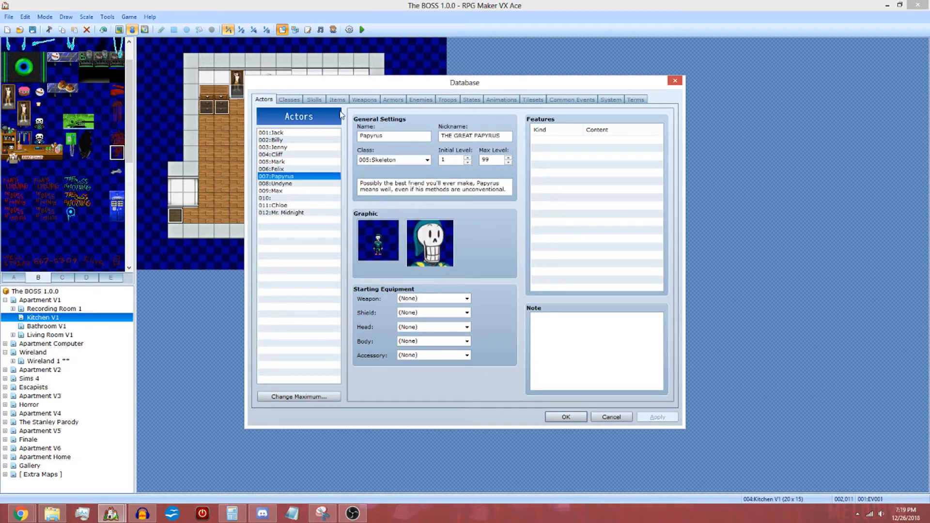
pyautogui.click(299, 198)
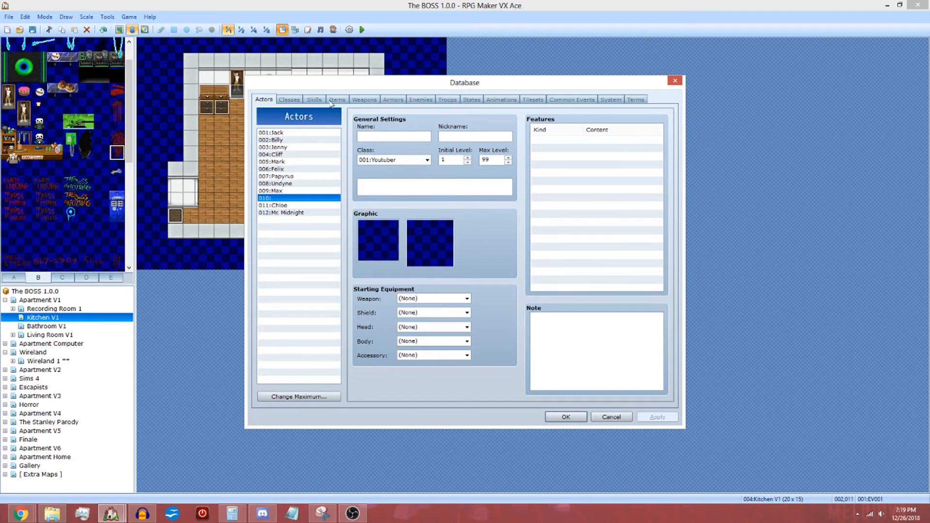
# Step: Inspect the Youtuber class's MHP and ATK parameter curves, cancelling out of each without changes
pyautogui.click(299, 100)
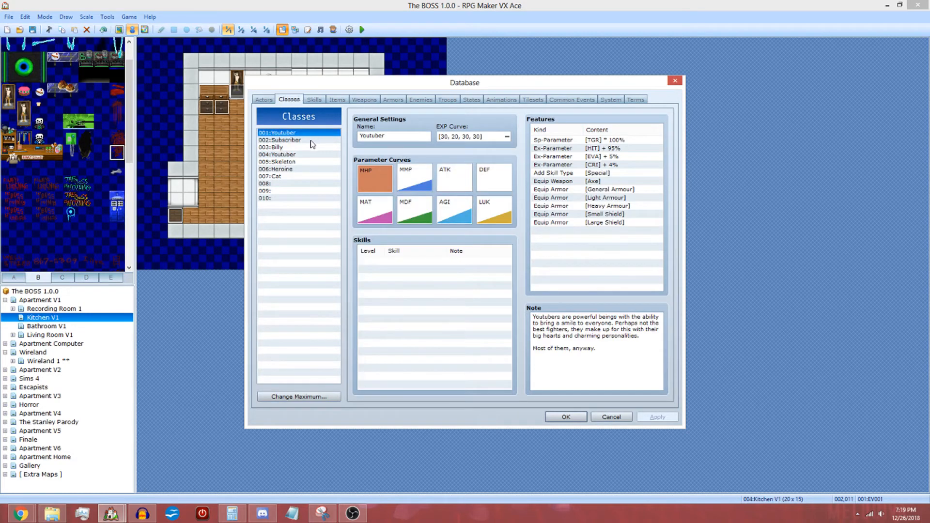
pyautogui.doubleClick(378, 176)
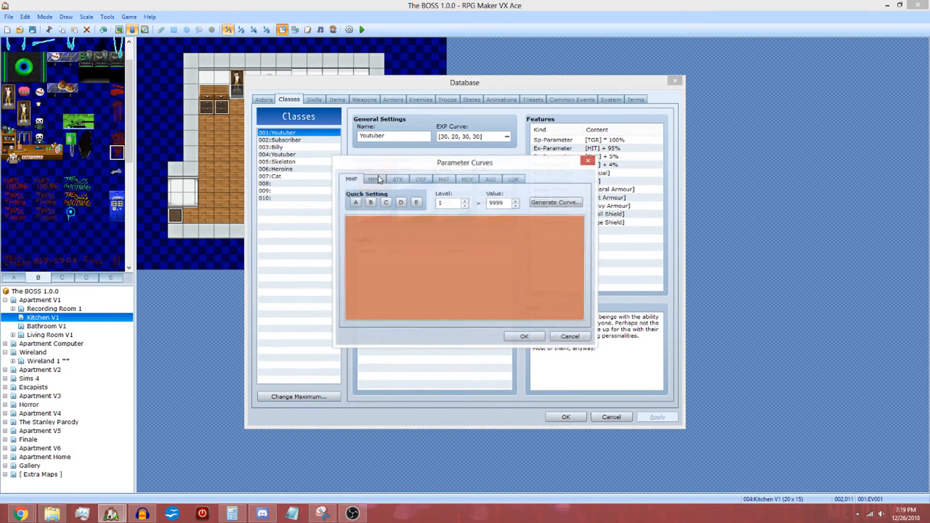
pyautogui.doubleClick(504, 202)
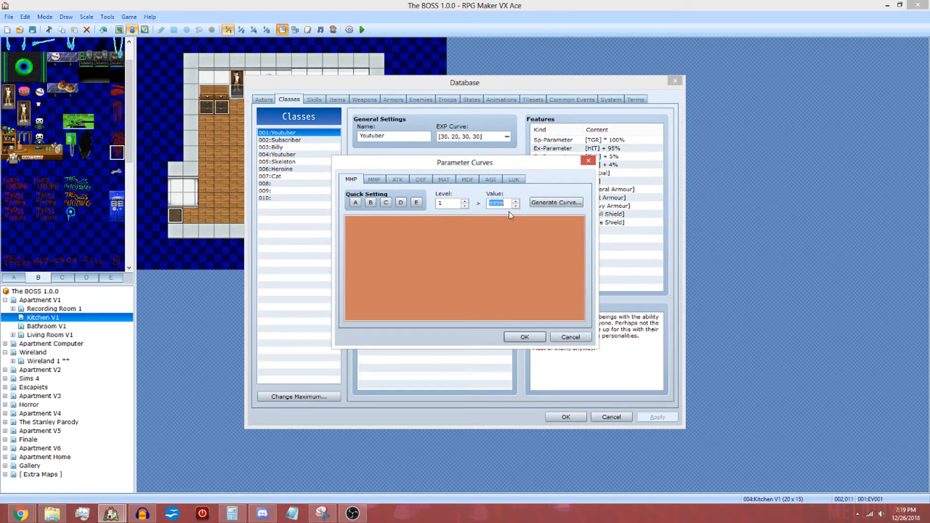
pyautogui.click(584, 340)
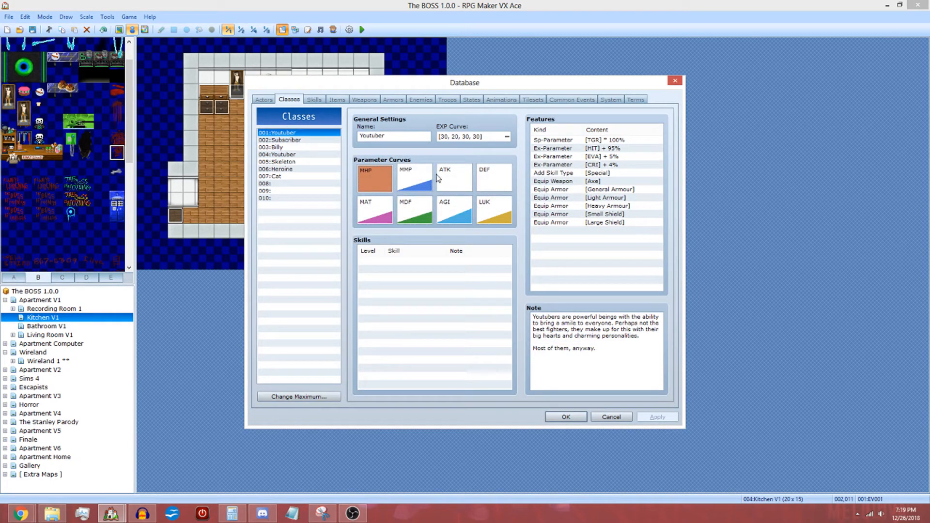
pyautogui.doubleClick(454, 178)
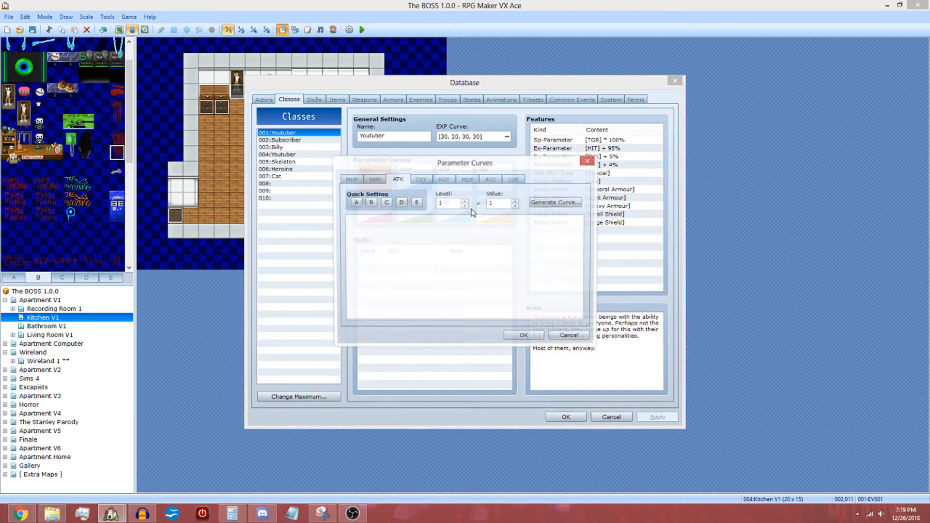
pyautogui.click(557, 338)
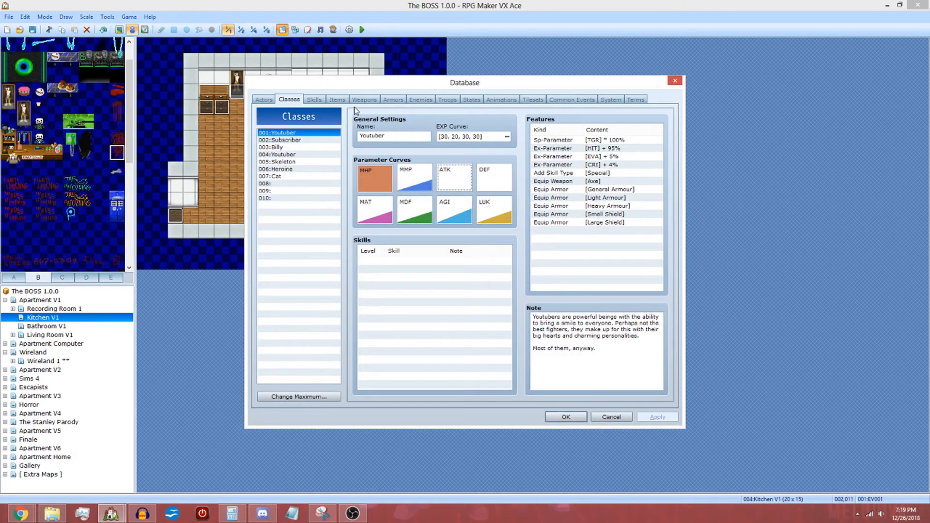
pyautogui.doubleClick(469, 186)
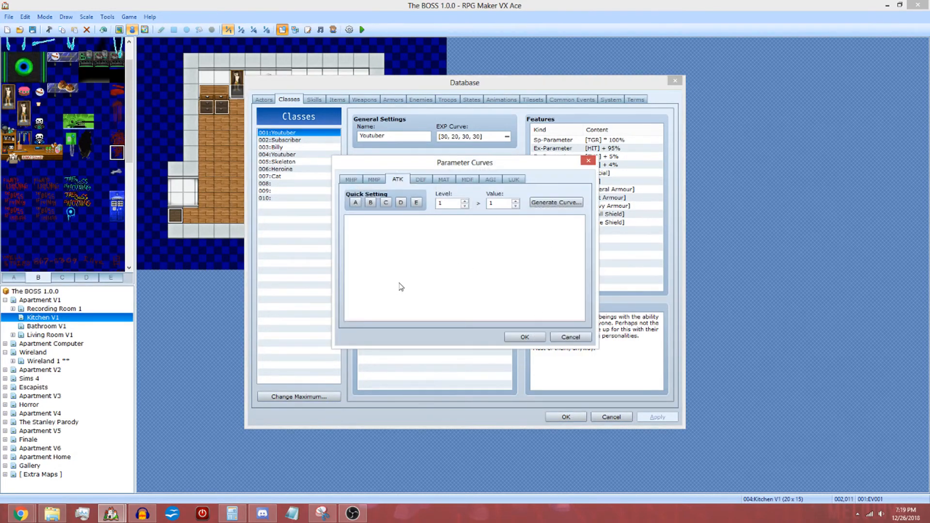
pyautogui.click(570, 337)
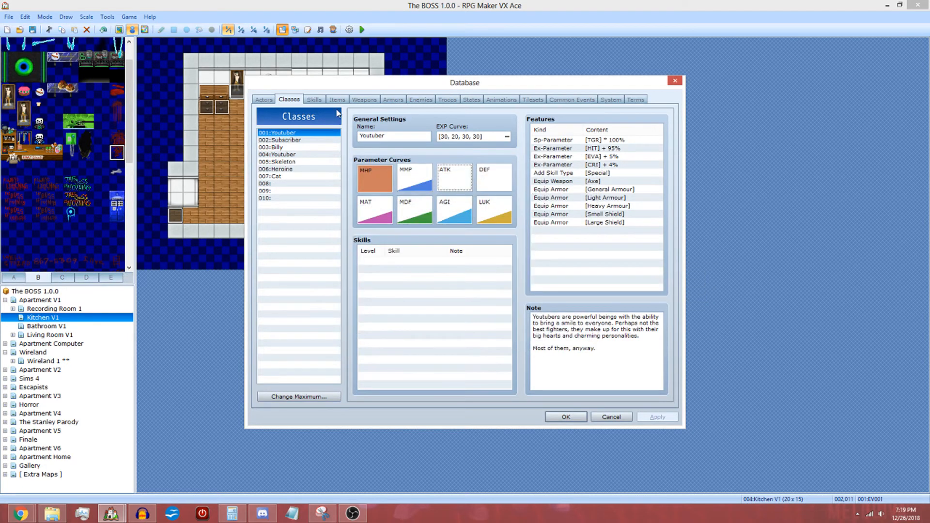
# Step: View the Roast skill and check the Consume options of the Power Regulators item
pyautogui.click(314, 100)
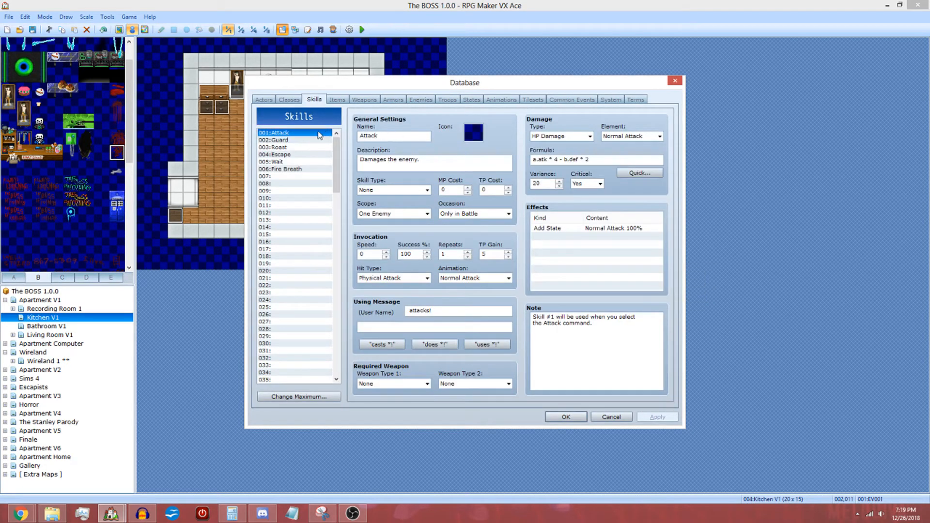
pyautogui.click(308, 147)
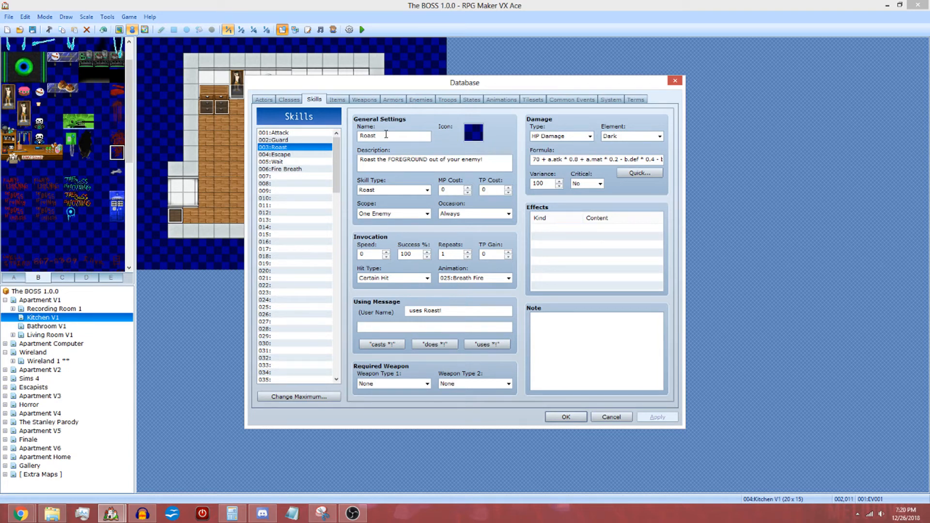
pyautogui.click(334, 100)
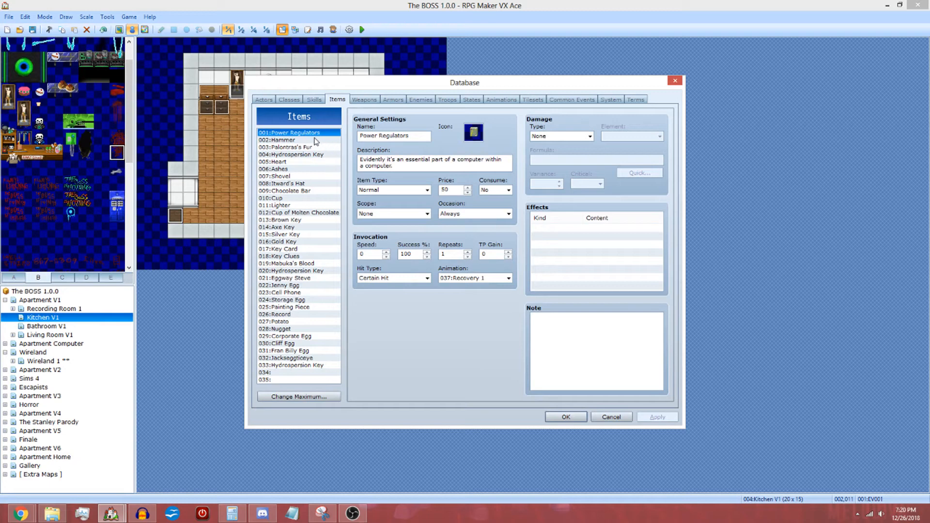
pyautogui.click(506, 190)
pyautogui.click(505, 193)
# Step: Look through the items Brown Key, Jenny Egg, Fran Billy Egg, Key Clues, Painting Piece, Heart and Palontras's Fur
pyautogui.click(307, 219)
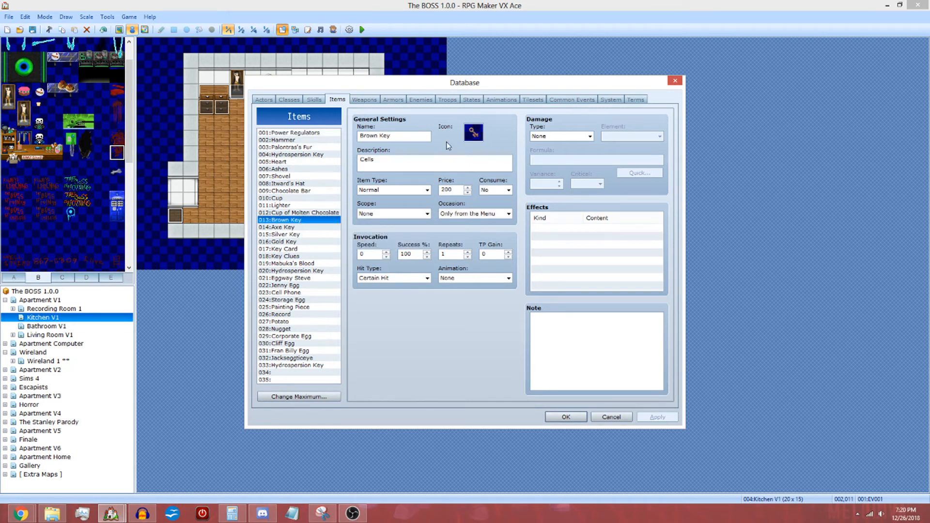
pyautogui.click(315, 285)
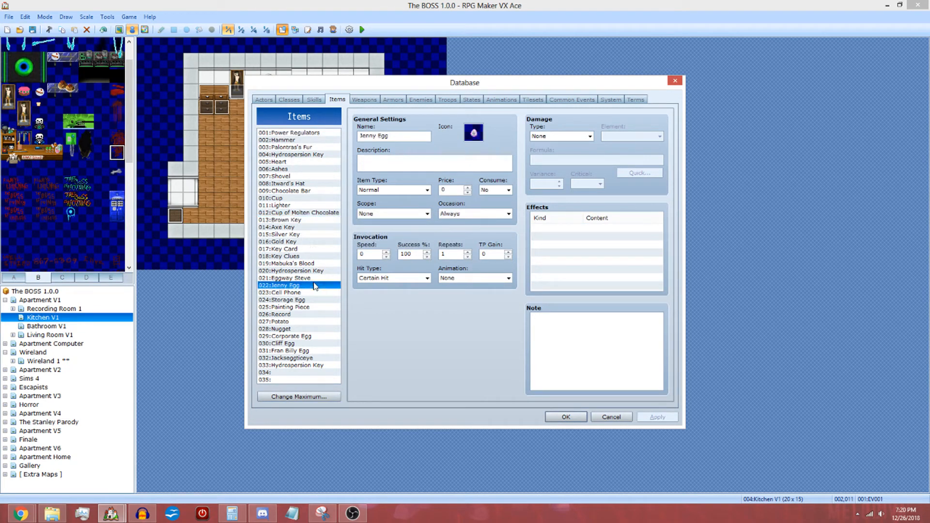
pyautogui.click(305, 353)
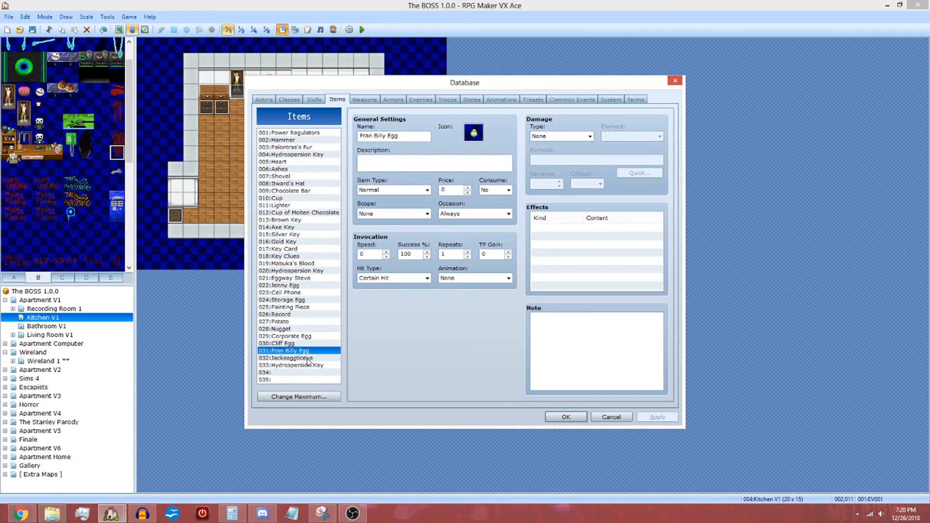
pyautogui.click(310, 307)
pyautogui.click(313, 263)
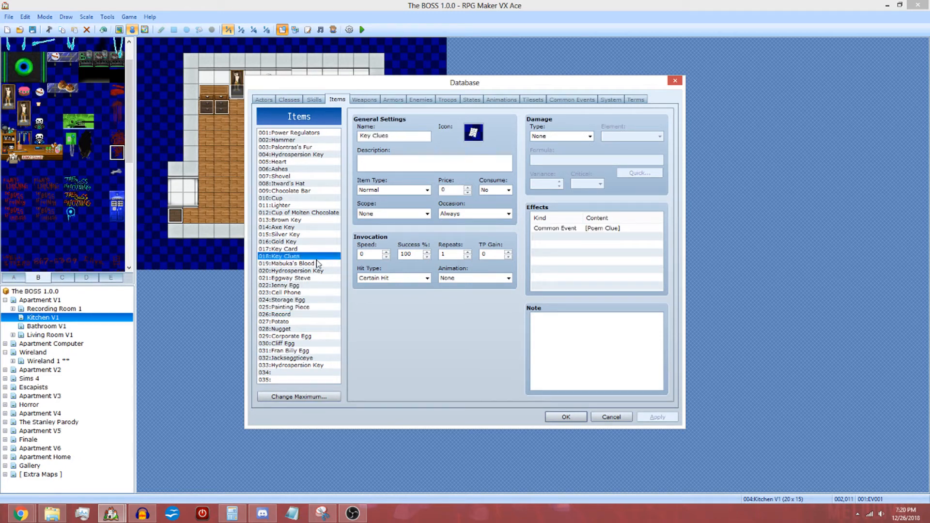
pyautogui.click(309, 308)
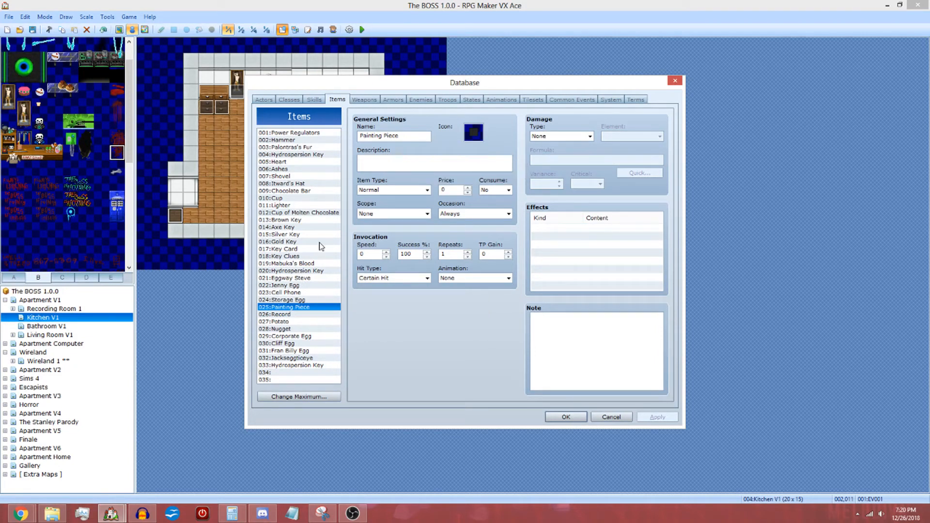
pyautogui.click(313, 162)
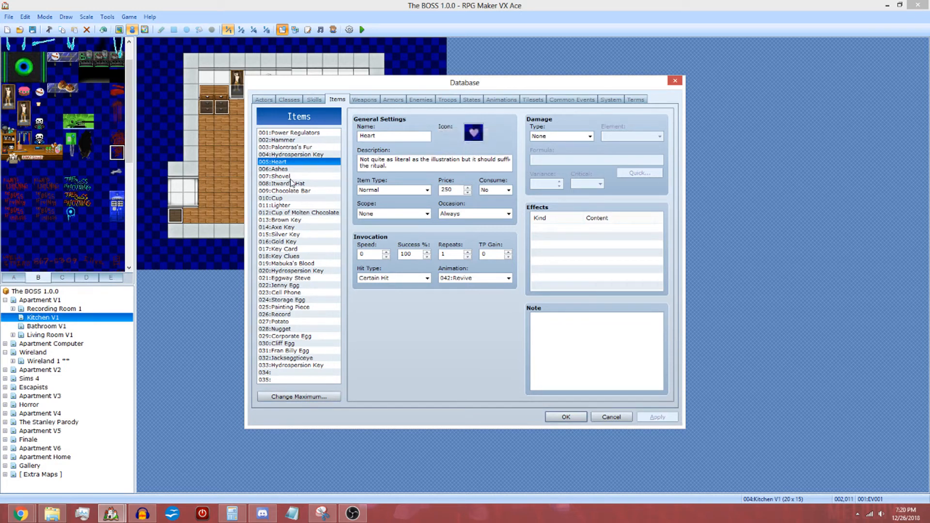
pyautogui.click(291, 147)
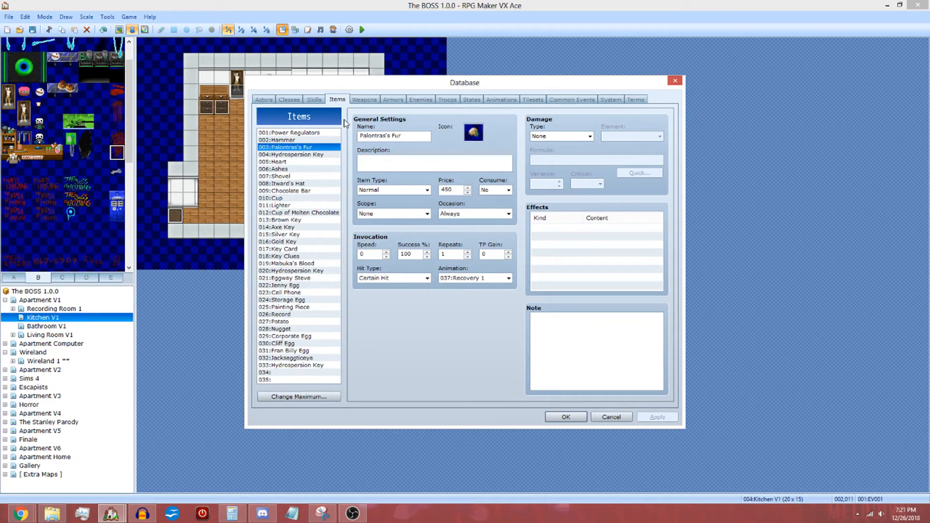
# Step: Browse the weapon entries, including Yelling, Bardiche, Mithril Spear and Crimson Axe, and skim the rest of the weapon list
pyautogui.click(358, 101)
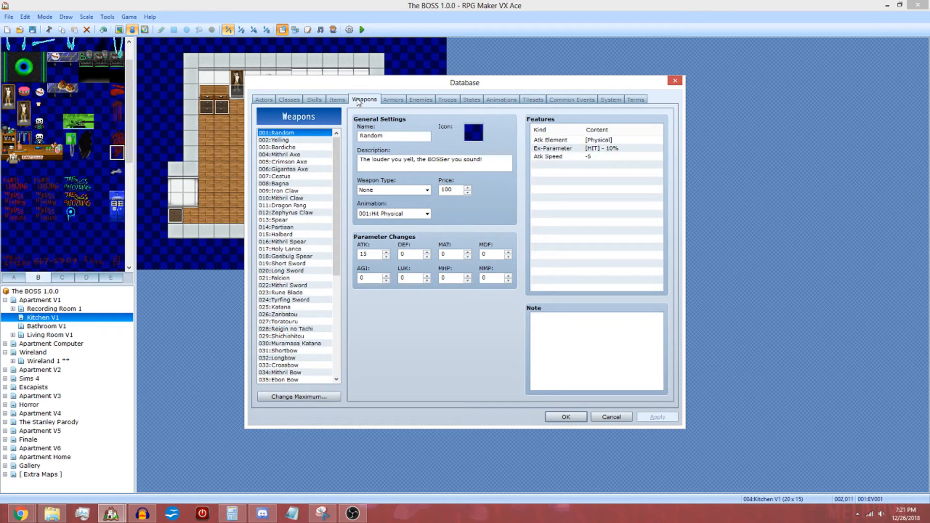
pyautogui.click(290, 140)
pyautogui.click(302, 147)
pyautogui.click(299, 163)
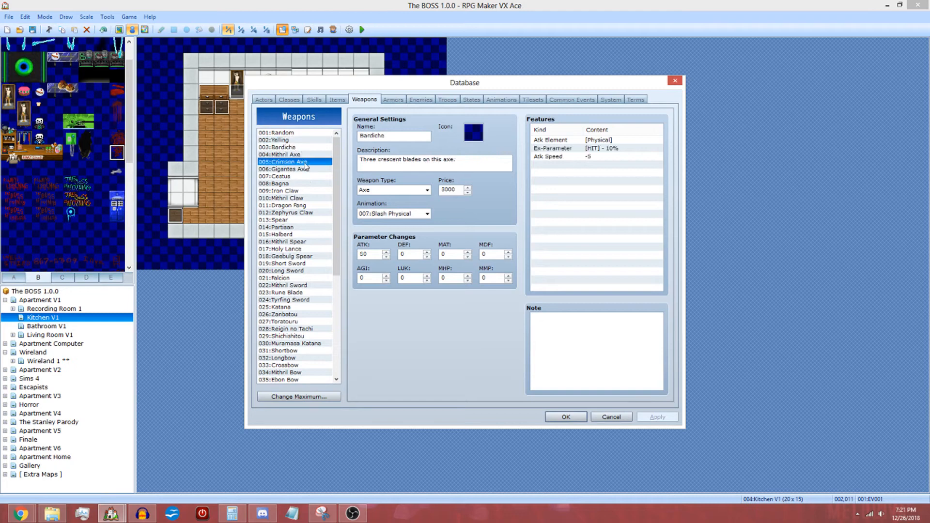
pyautogui.click(293, 242)
pyautogui.click(285, 322)
pyautogui.click(302, 221)
pyautogui.click(323, 162)
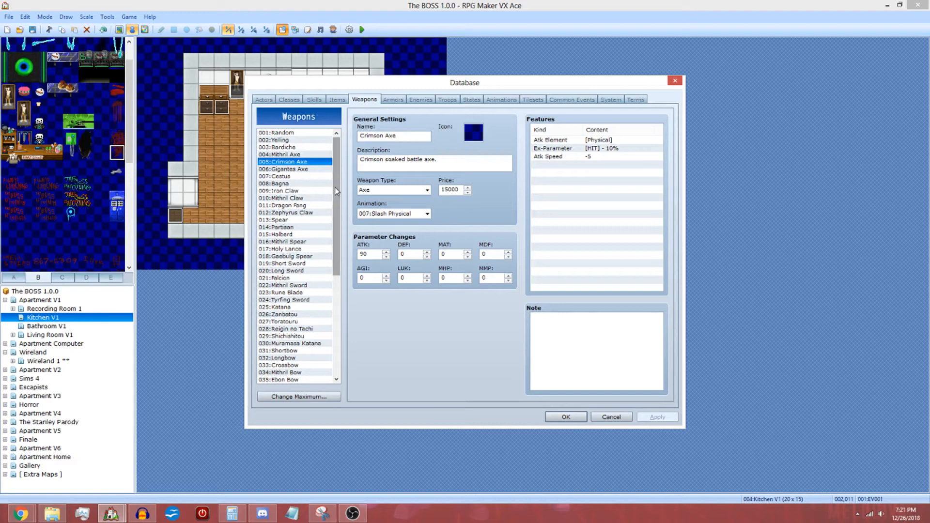
pyautogui.scroll(-8, 328, 266)
pyautogui.scroll(8, 328, 295)
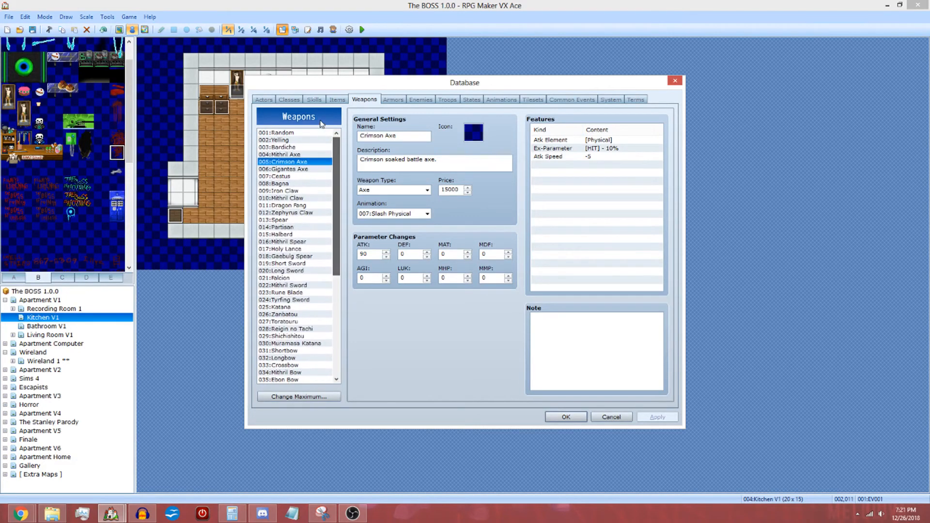
# Step: Show the enemy entries, from Billy to Felix
pyautogui.click(387, 100)
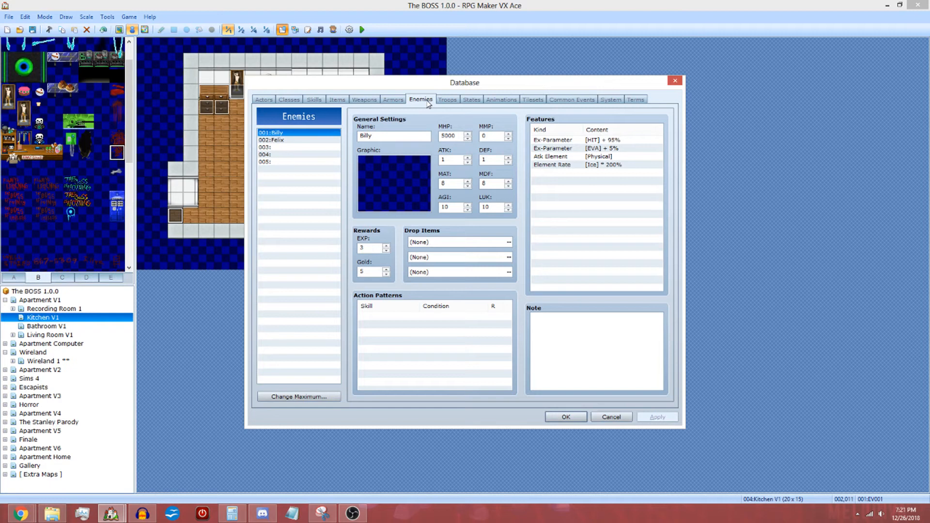
pyautogui.rightClick(294, 140)
pyautogui.click(298, 140)
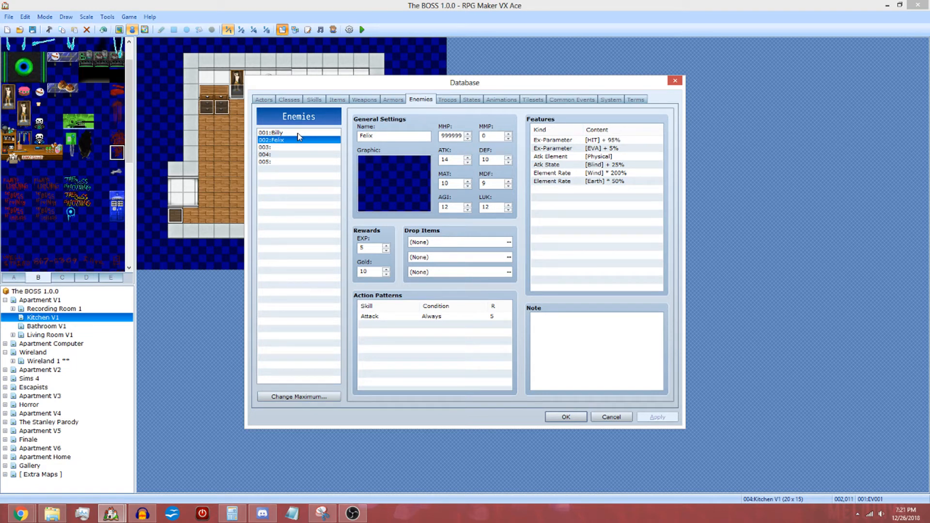
# Step: Compare the battle events of the Felix and Billy troops, dismissing the chat notification
pyautogui.click(447, 99)
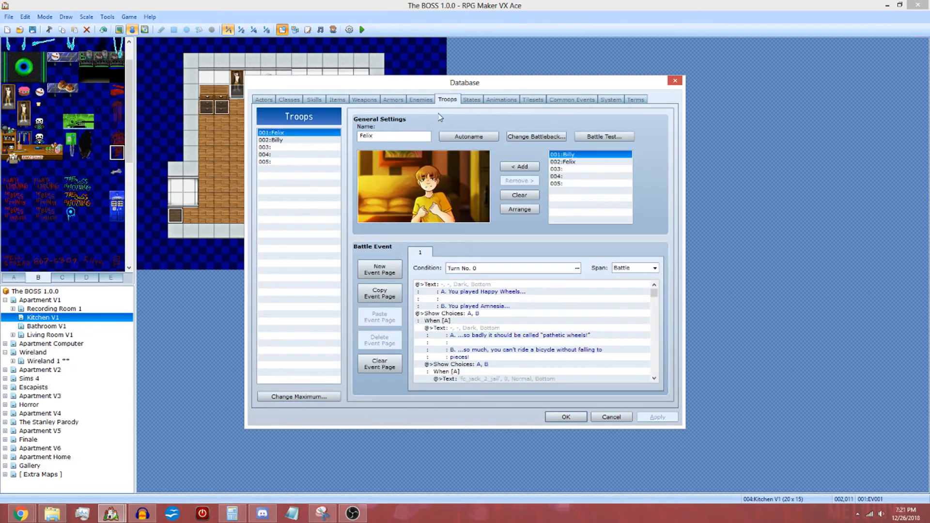
pyautogui.click(310, 140)
pyautogui.click(312, 132)
pyautogui.click(314, 140)
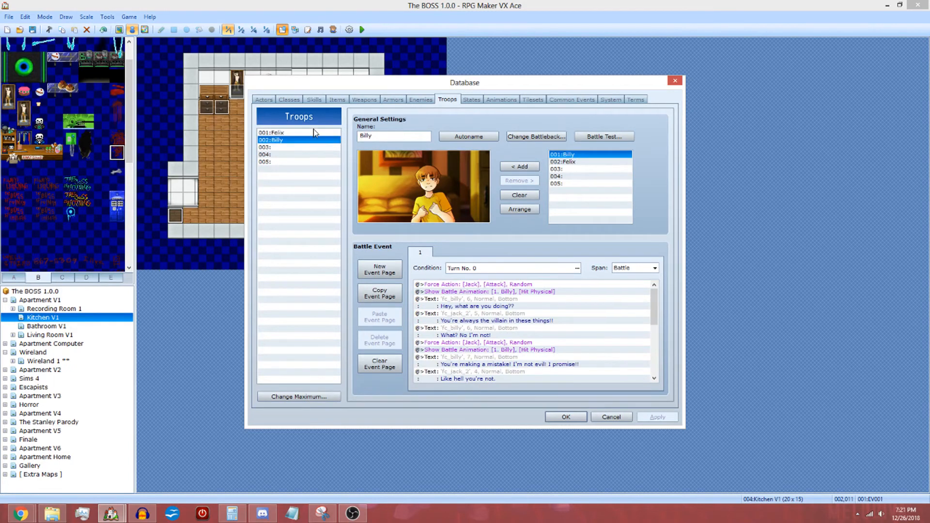
pyautogui.click(314, 133)
pyautogui.click(315, 140)
pyautogui.click(315, 133)
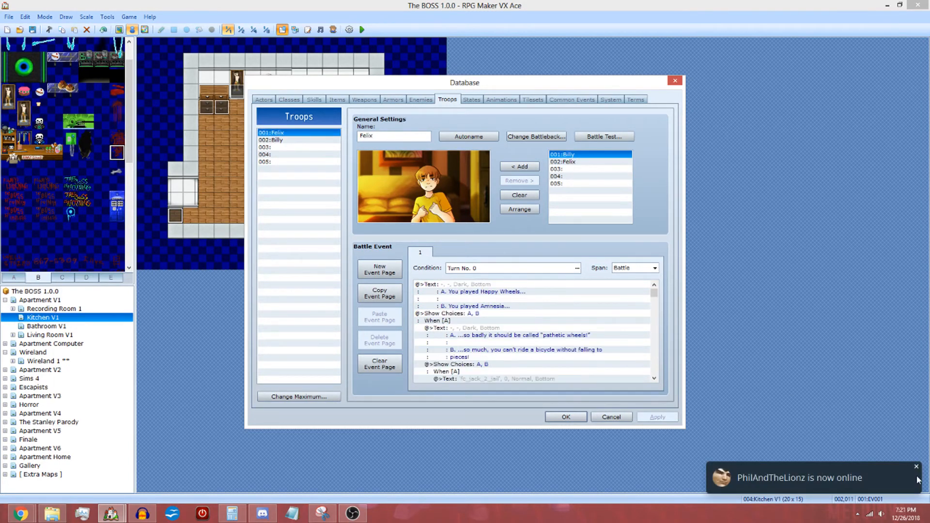
pyautogui.click(916, 467)
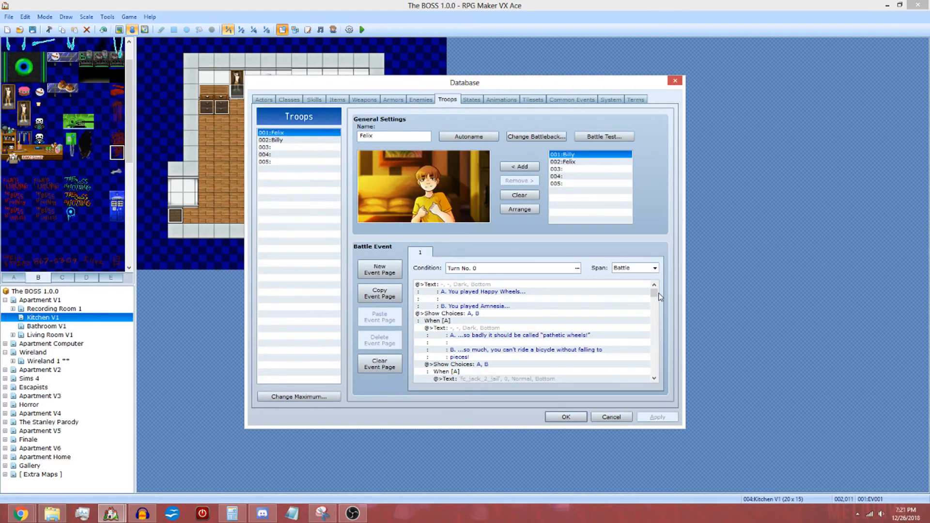
pyautogui.moveTo(658, 294)
pyautogui.mouseDown()
pyautogui.moveTo(657, 378)
pyautogui.moveTo(654, 293)
pyautogui.mouseUp()
# Step: Show the states list and preview the Slash Ice and Pierce Fire animations
pyautogui.click(471, 99)
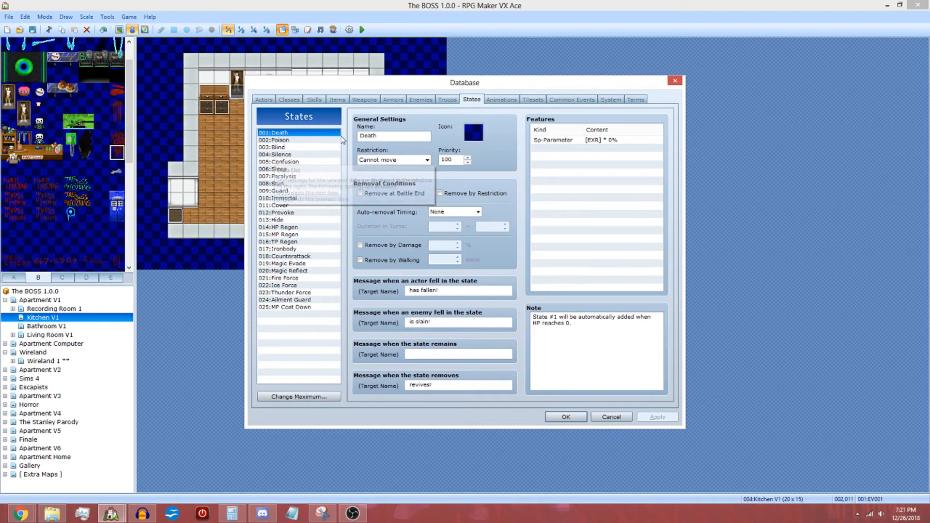
pyautogui.click(501, 100)
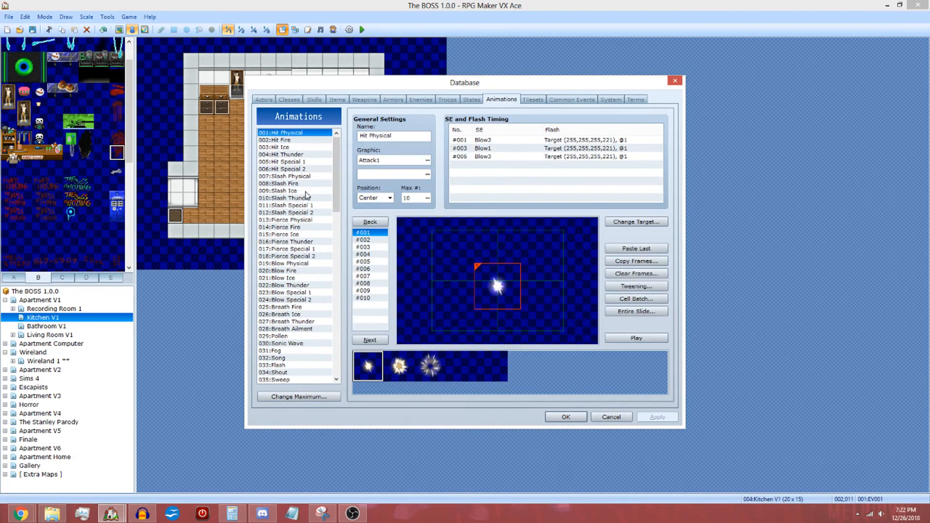
pyautogui.click(294, 191)
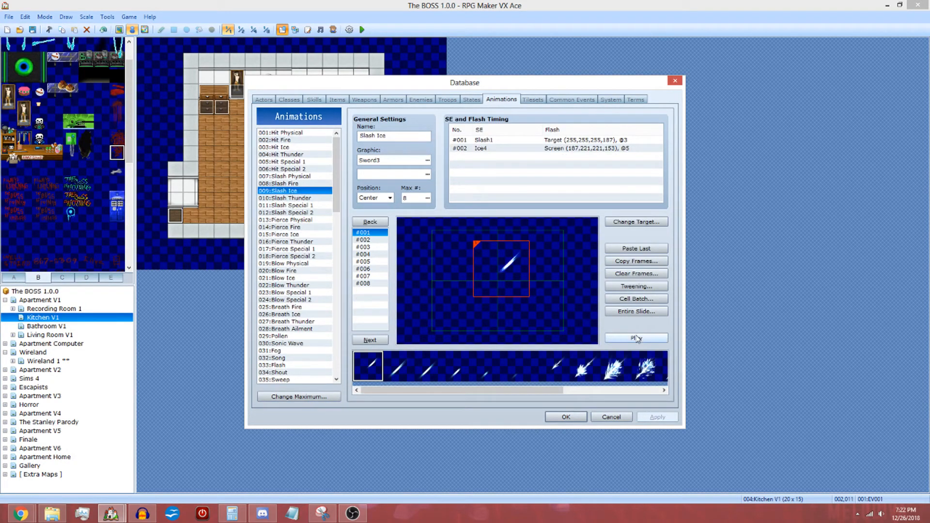
pyautogui.click(637, 339)
pyautogui.click(293, 227)
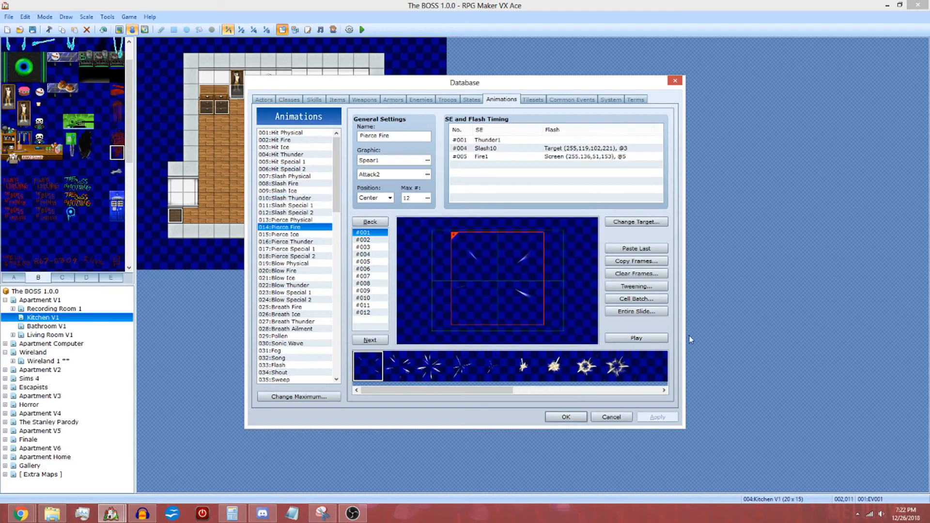
pyautogui.click(629, 337)
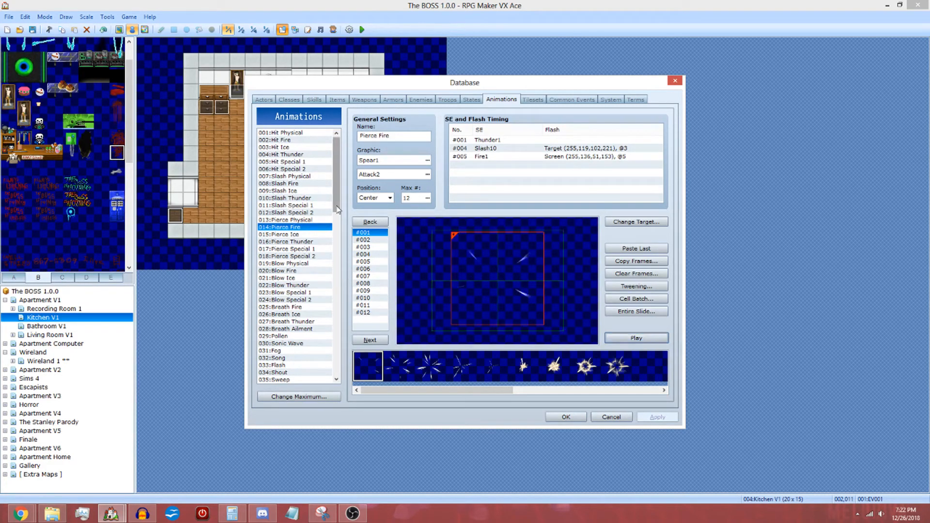
# Step: View the Ice All 1 animation and play the Holy One animation twice, dismissing the chat notification
pyautogui.moveTo(338, 210); pyautogui.dragTo(340, 290)
pyautogui.click(310, 278)
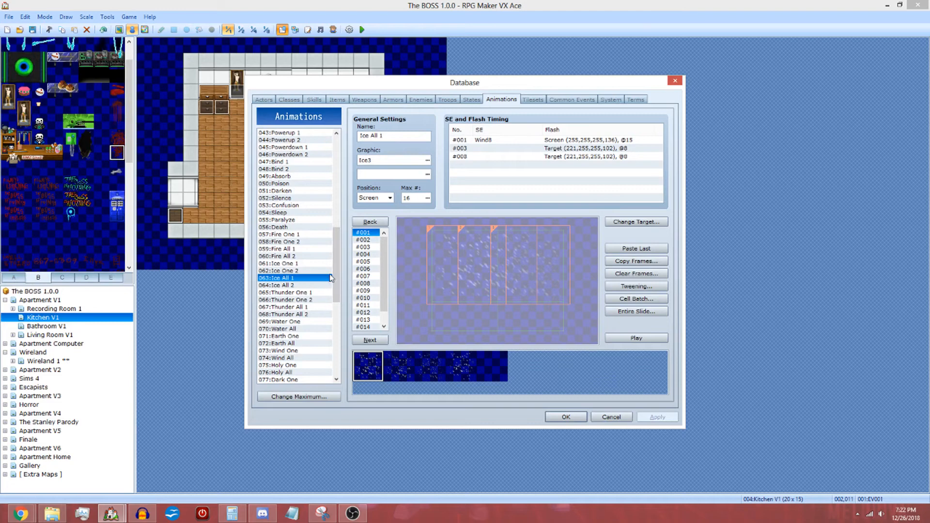
pyautogui.scroll(-3, 317, 290)
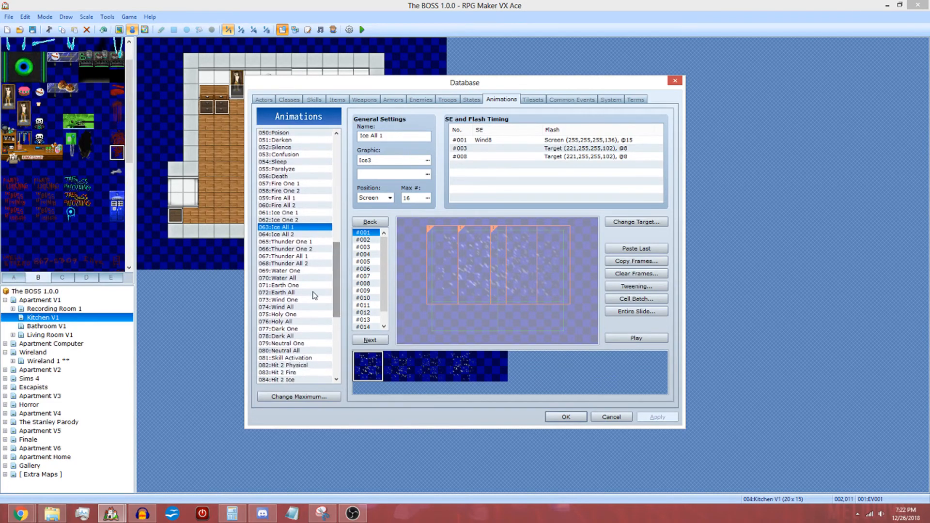
pyautogui.click(306, 314)
pyautogui.click(635, 338)
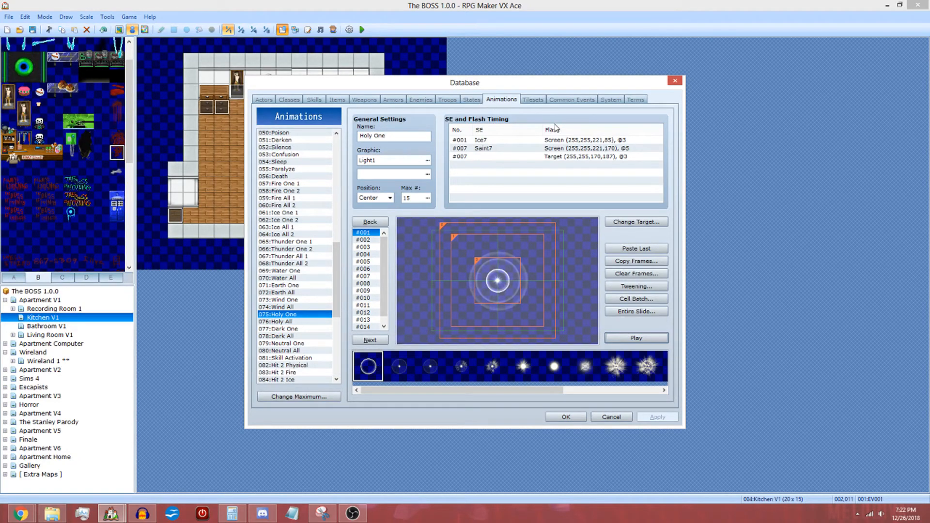
pyautogui.click(638, 337)
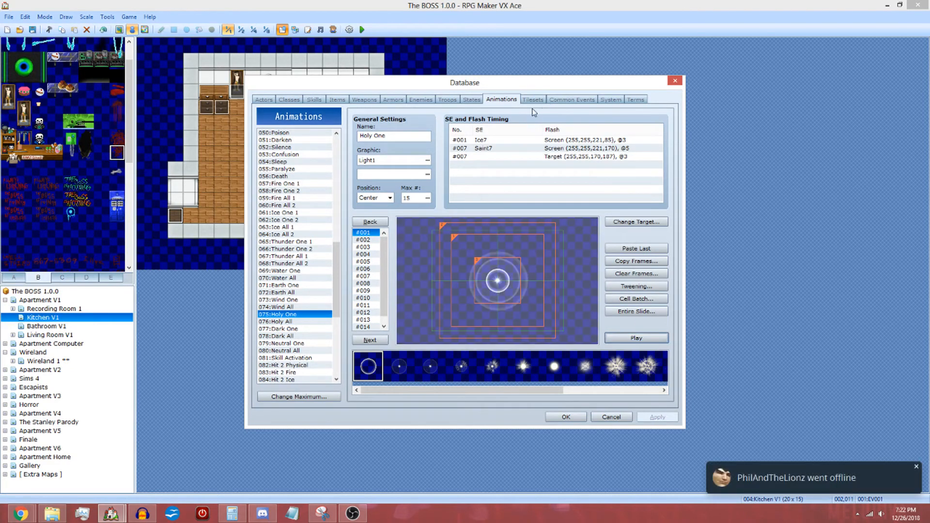
pyautogui.click(917, 466)
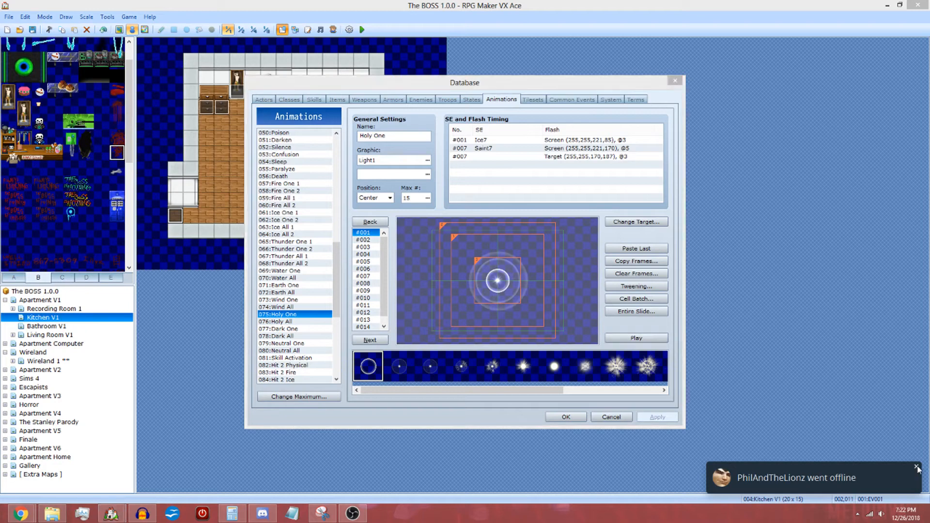
# Step: Show the Burned Kitchen tileset and the contents of the Fran Bow Game Over common event
pyautogui.click(533, 99)
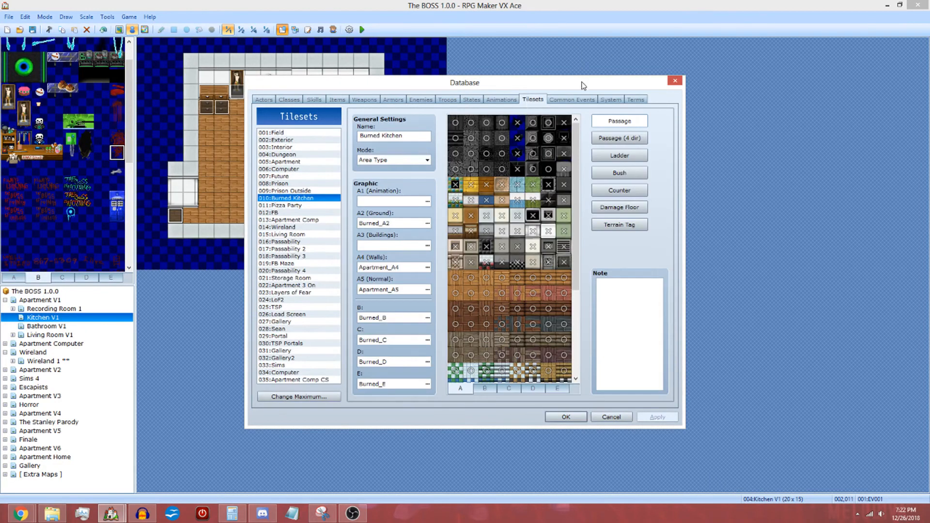
pyautogui.click(576, 99)
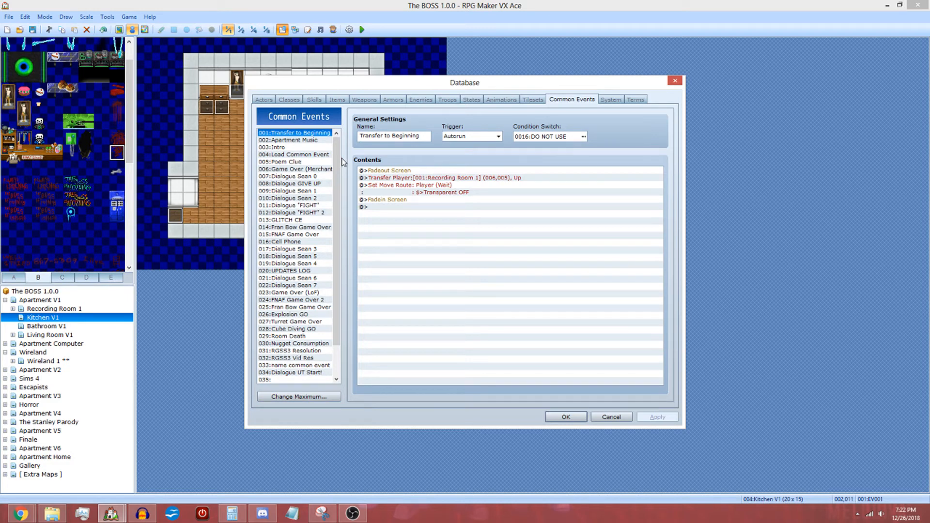
pyautogui.click(323, 228)
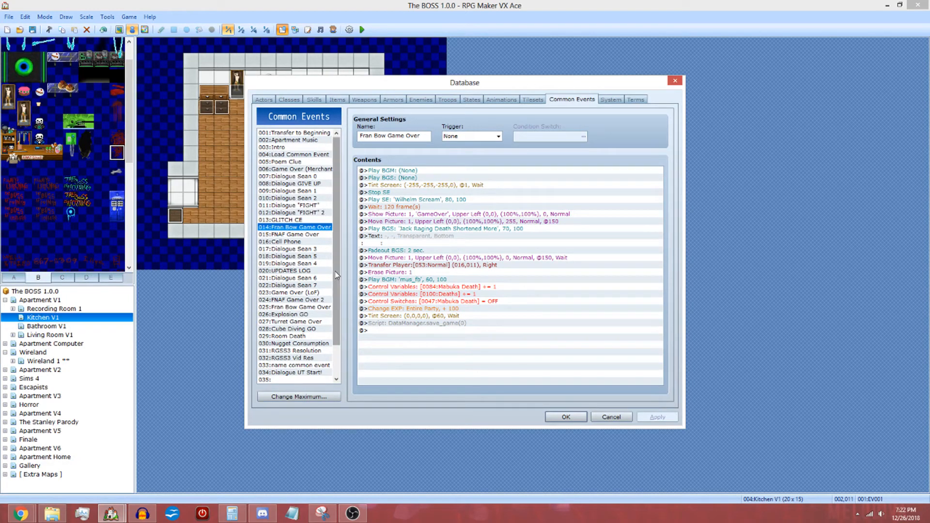
pyautogui.moveTo(335, 271)
pyautogui.mouseDown()
pyautogui.moveTo(338, 340)
pyautogui.moveTo(334, 272)
pyautogui.mouseUp()
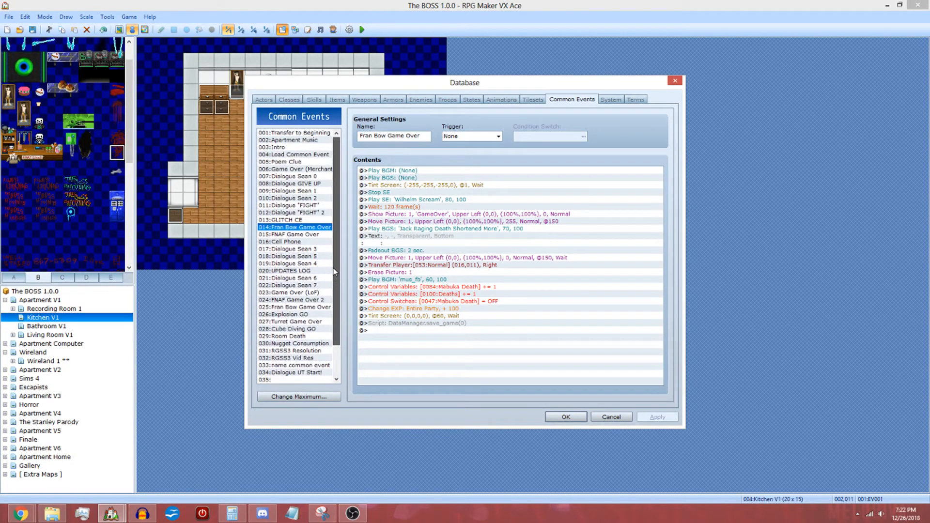
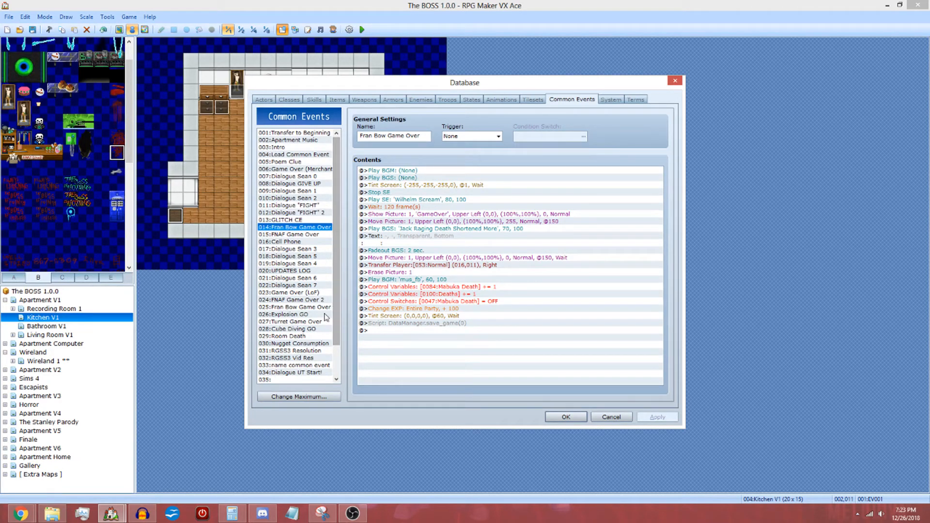
# Step: Show the Nugget Consumption common event and the Nugget item's effect that calls it
pyautogui.click(314, 344)
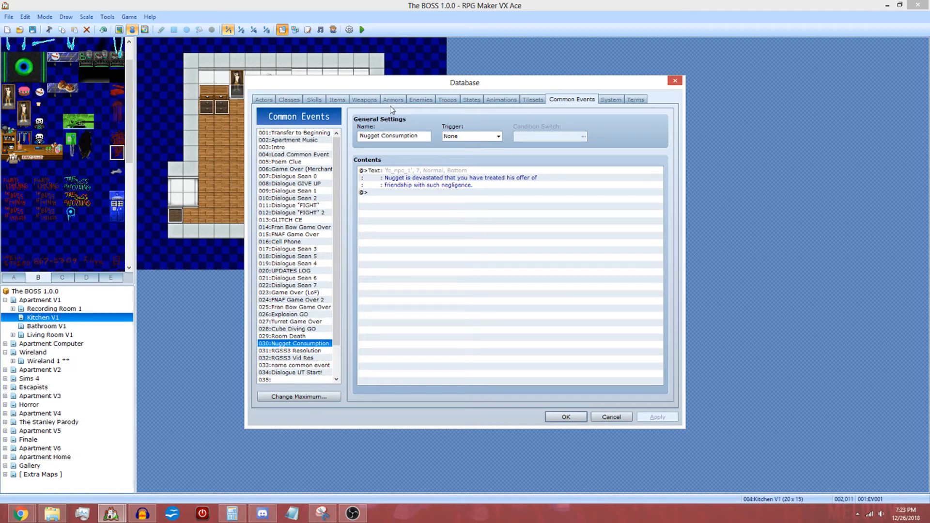
pyautogui.click(342, 103)
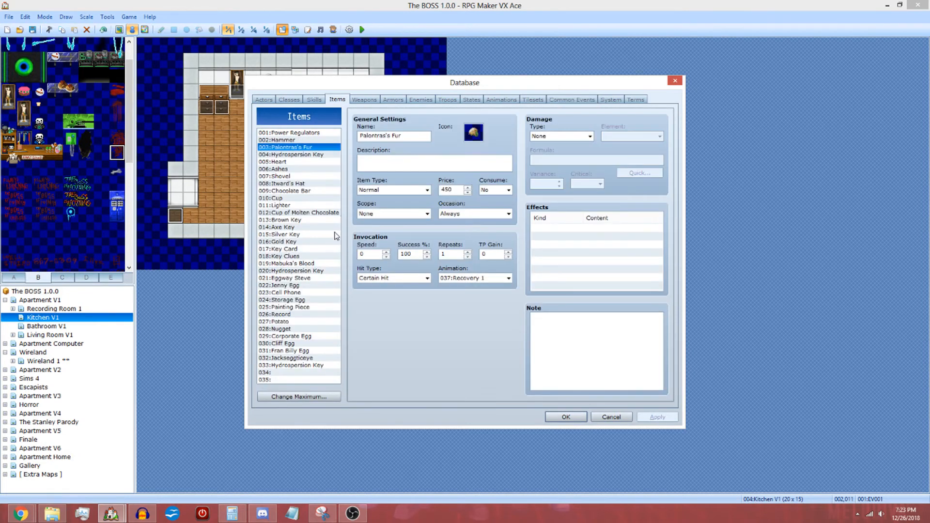
pyautogui.click(299, 322)
pyautogui.click(300, 328)
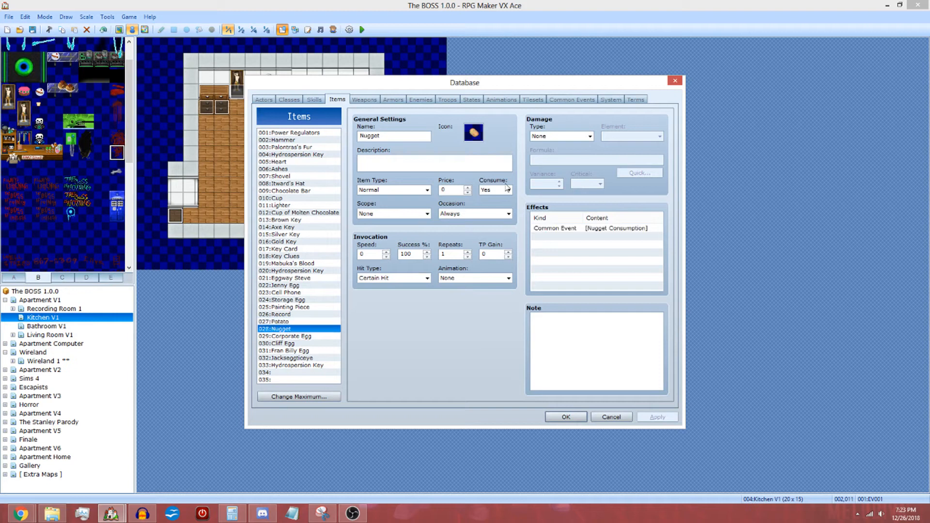
pyautogui.click(609, 228)
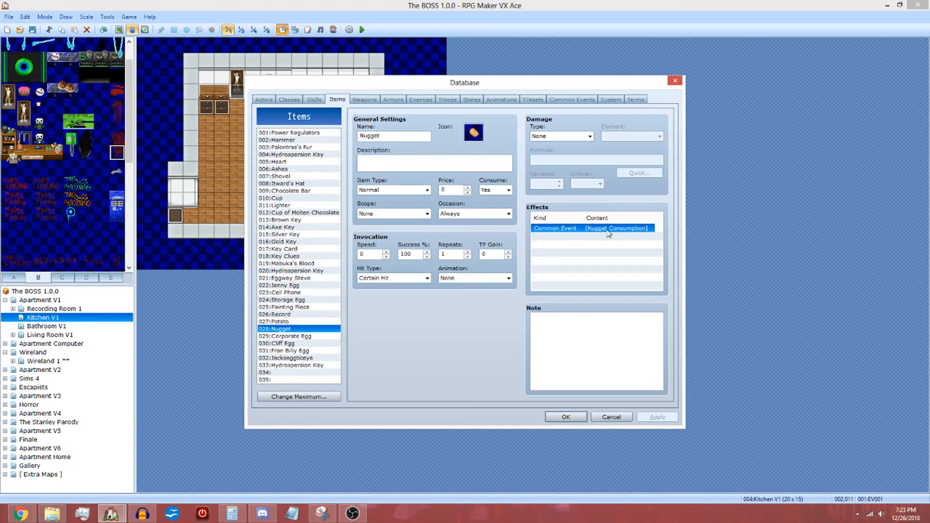
# Step: Show the database's system settings and view the bosstl1 title screen graphic twice
pyautogui.click(583, 100)
pyautogui.click(618, 102)
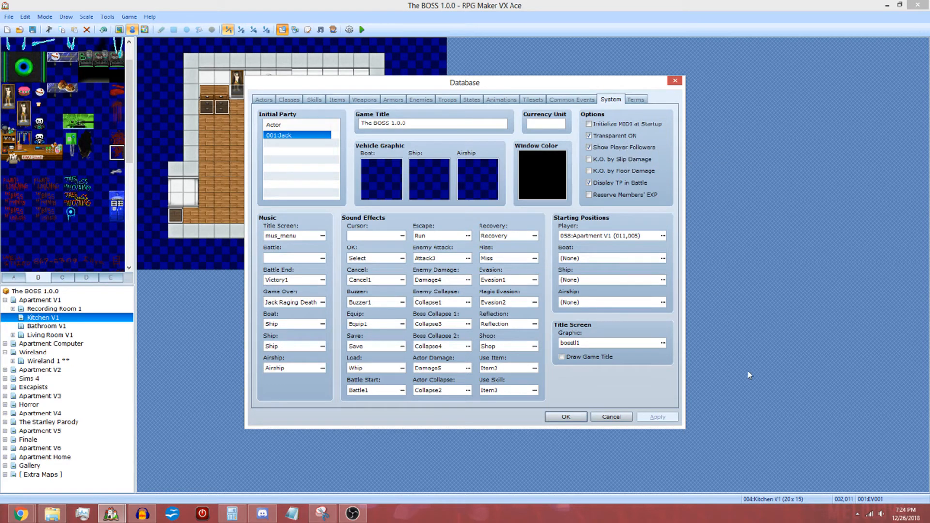
pyautogui.click(663, 343)
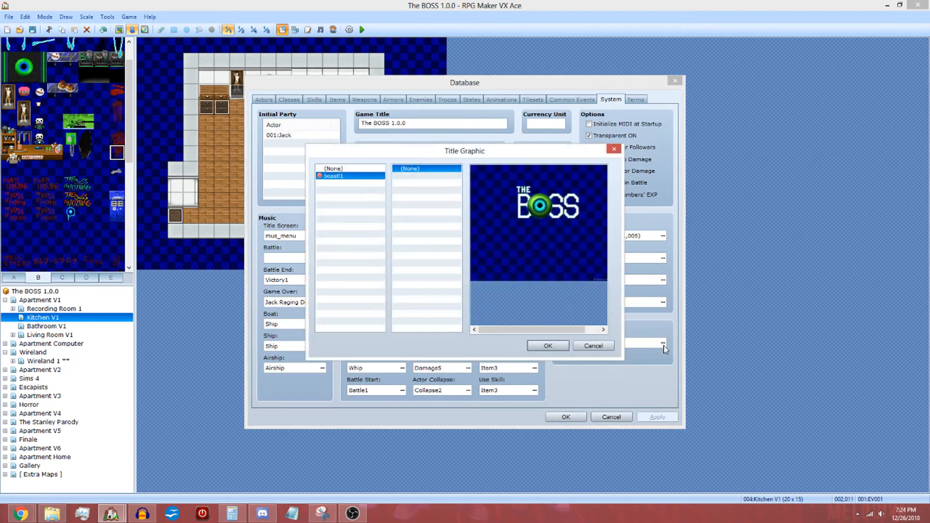
pyautogui.click(604, 348)
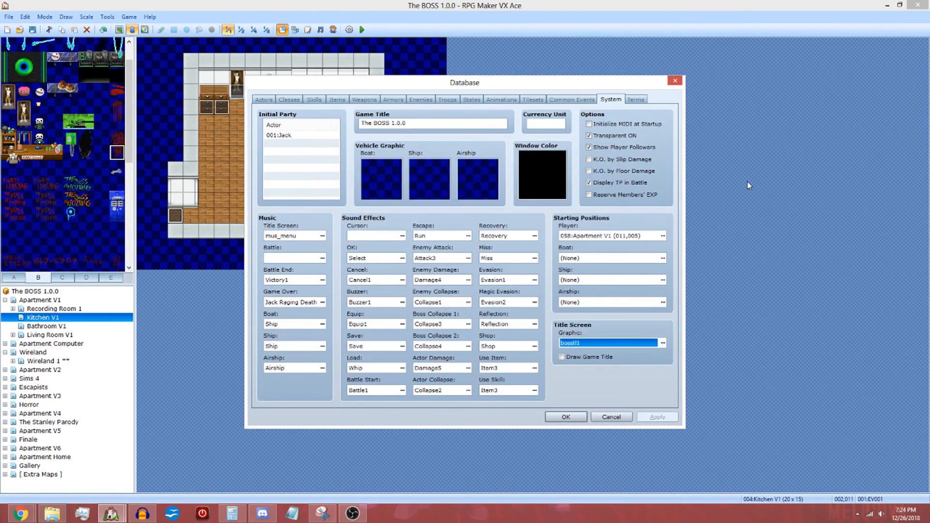
pyautogui.click(665, 345)
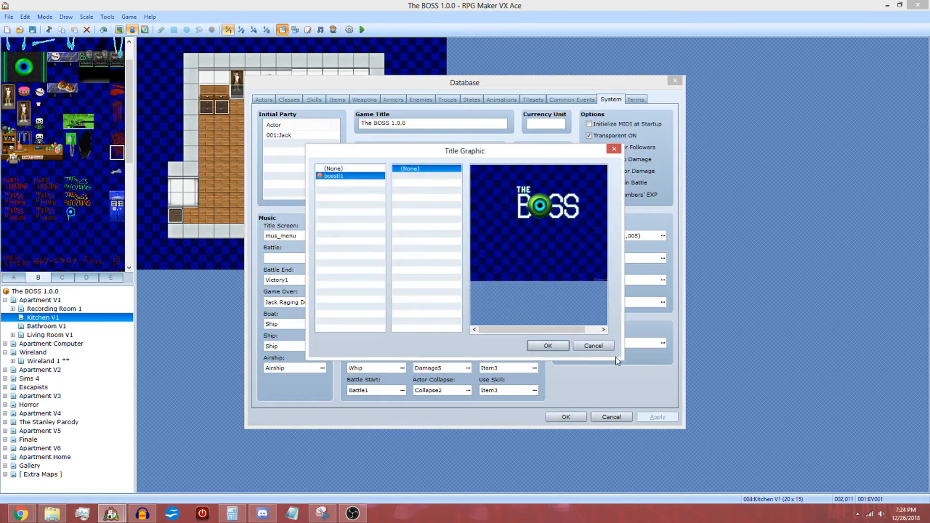
pyautogui.click(599, 347)
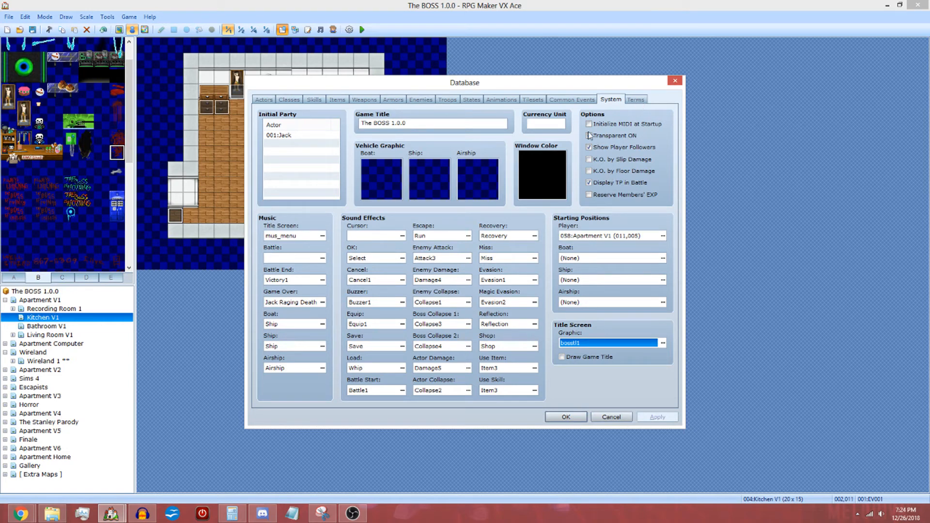
# Step: Play the title screen music mus_menu from the system settings
pyautogui.click(322, 236)
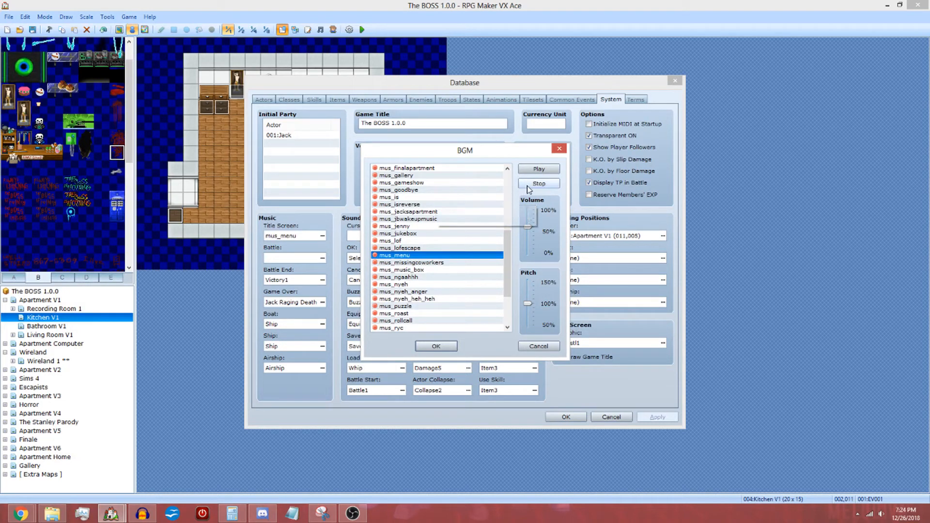
pyautogui.click(547, 168)
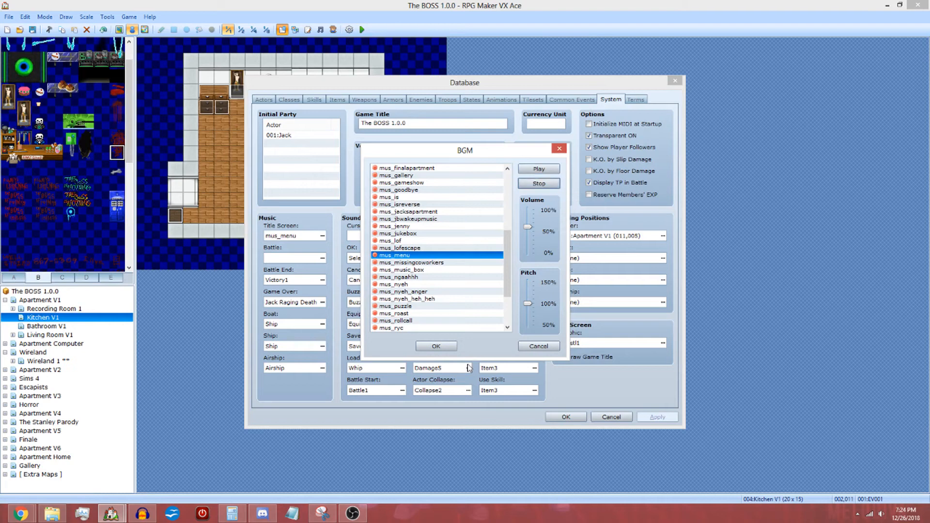
pyautogui.click(435, 347)
# Step: Preview the game over music Jack Raging Death Shortened More, including at 150% and 50% pitch, and discard the pitch changes
pyautogui.click(322, 302)
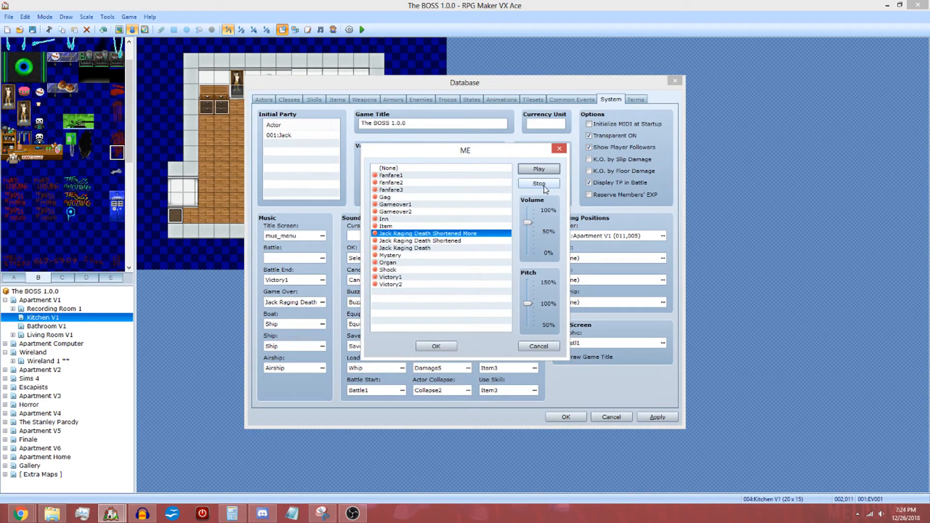
pyautogui.click(544, 188)
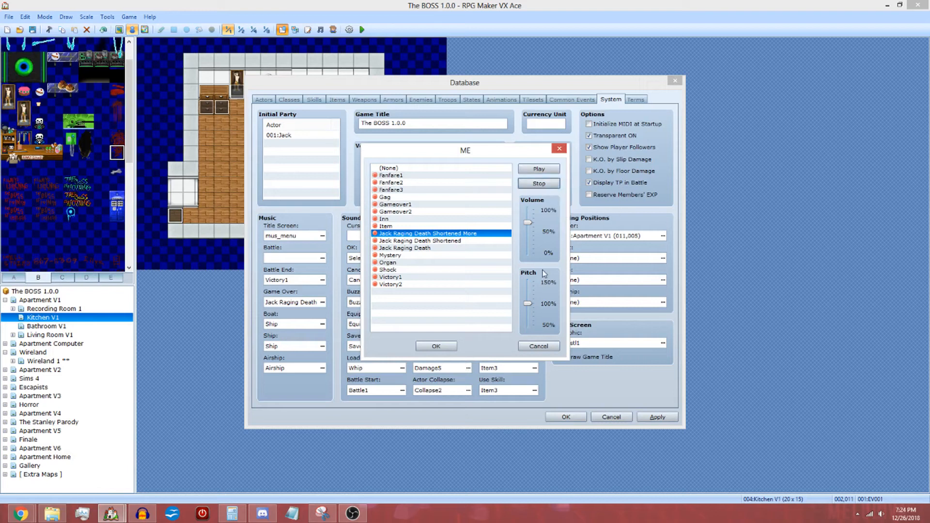
pyautogui.click(539, 169)
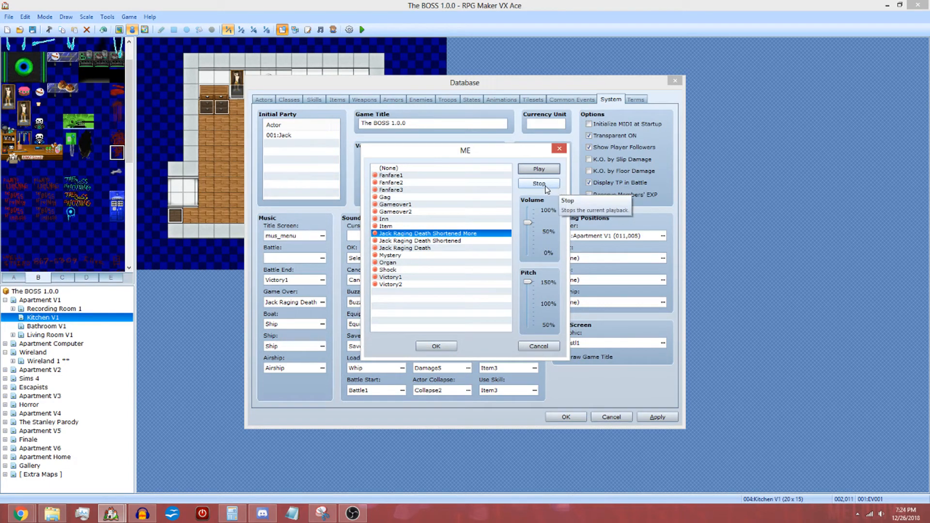
pyautogui.moveTo(527, 282); pyautogui.dragTo(528, 325)
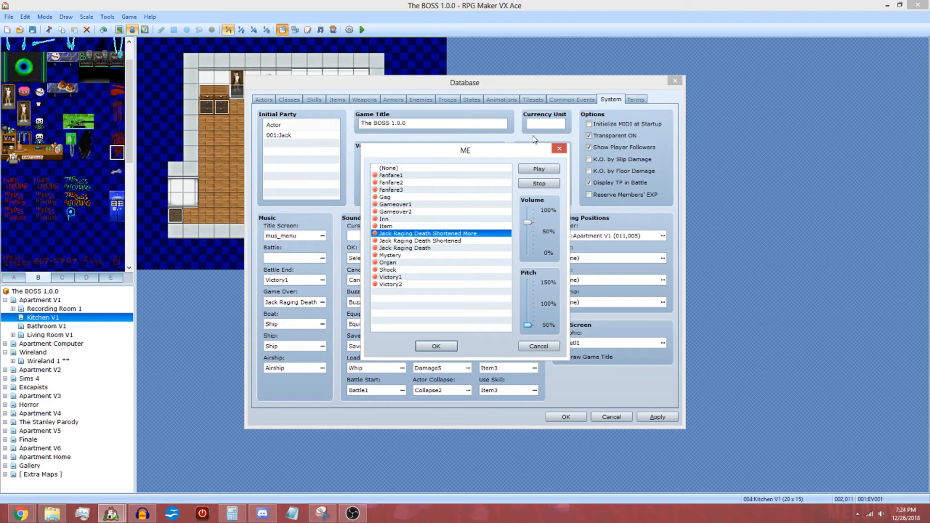
pyautogui.click(540, 169)
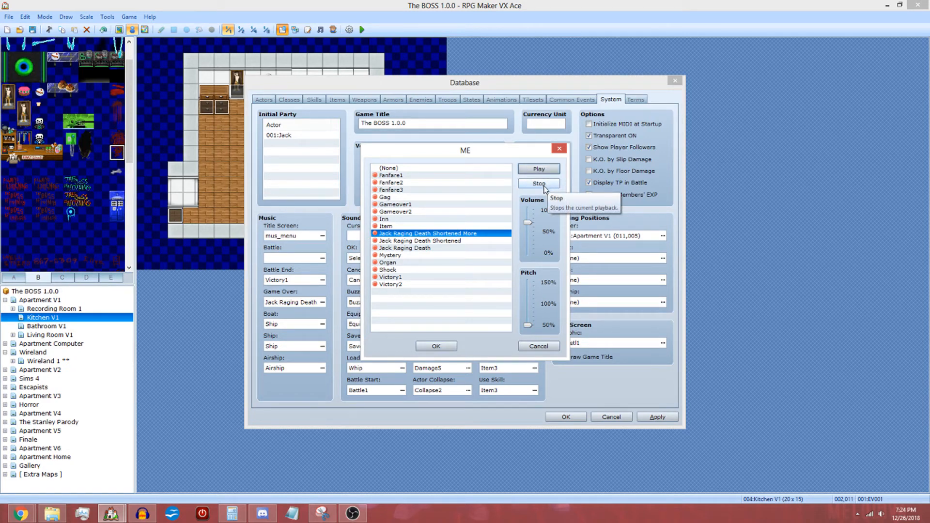
pyautogui.click(537, 345)
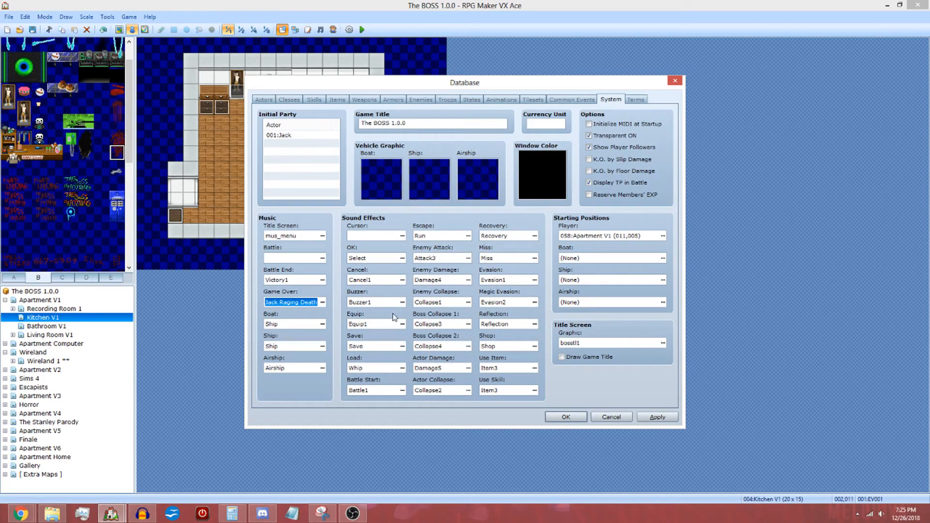
# Step: Show the cursor sound effect setting and play the Select sound assigned to OK
pyautogui.click(402, 236)
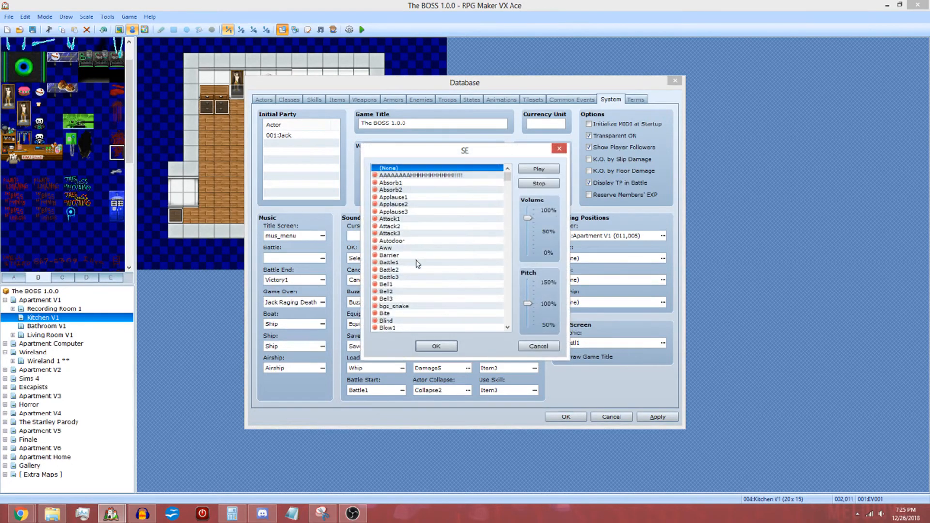
pyautogui.click(538, 345)
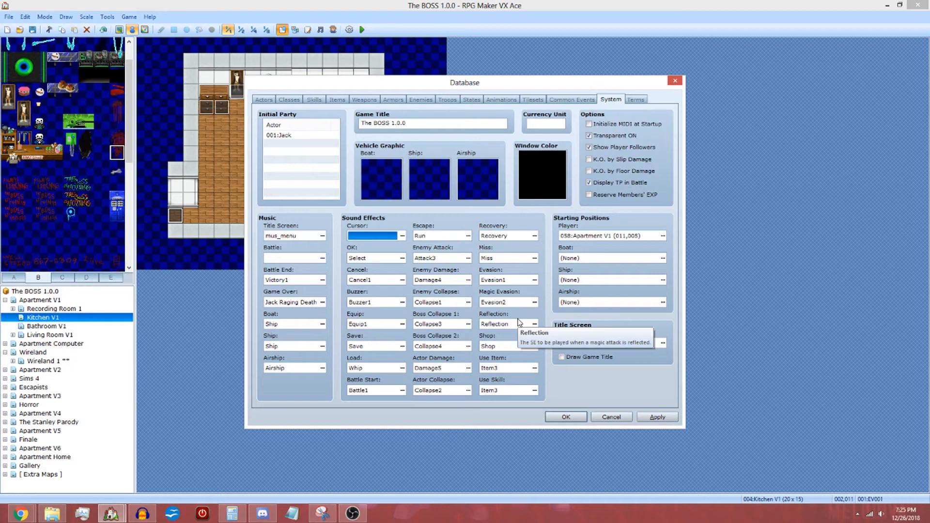
pyautogui.click(402, 258)
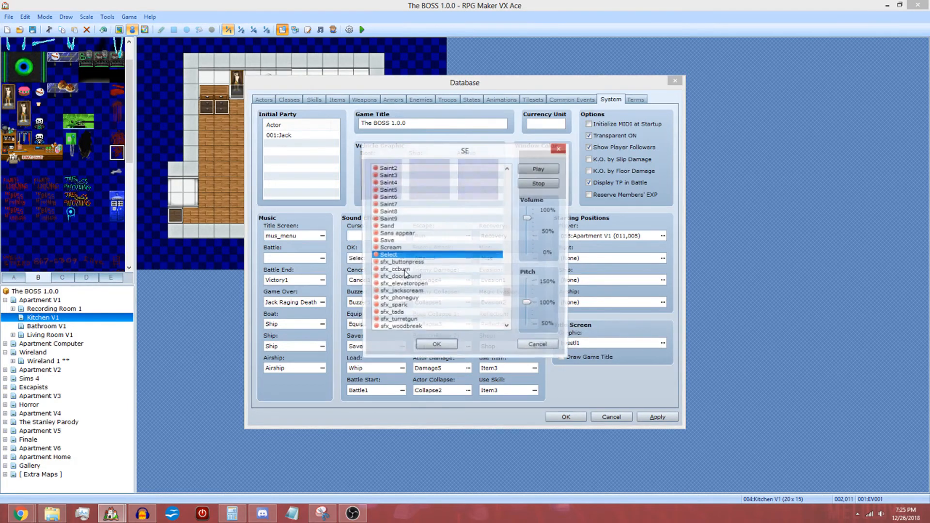
pyautogui.click(557, 169)
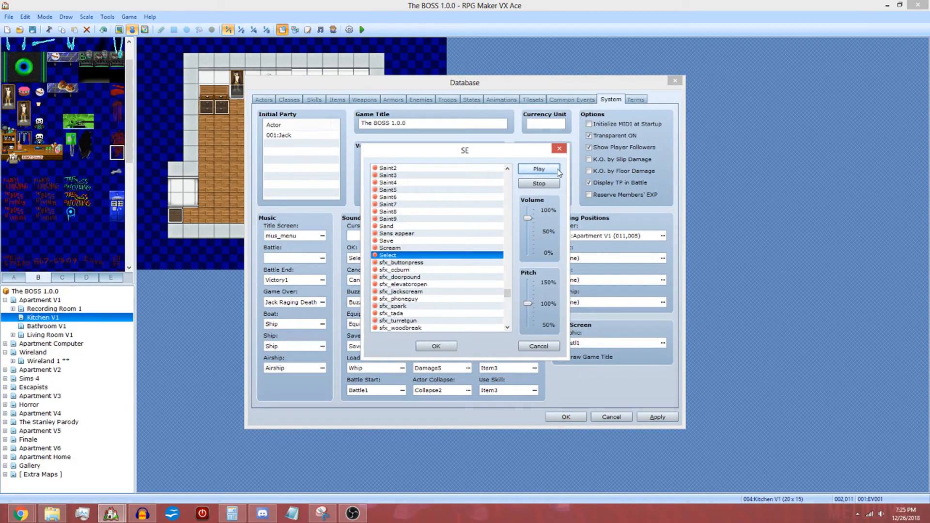
pyautogui.click(532, 347)
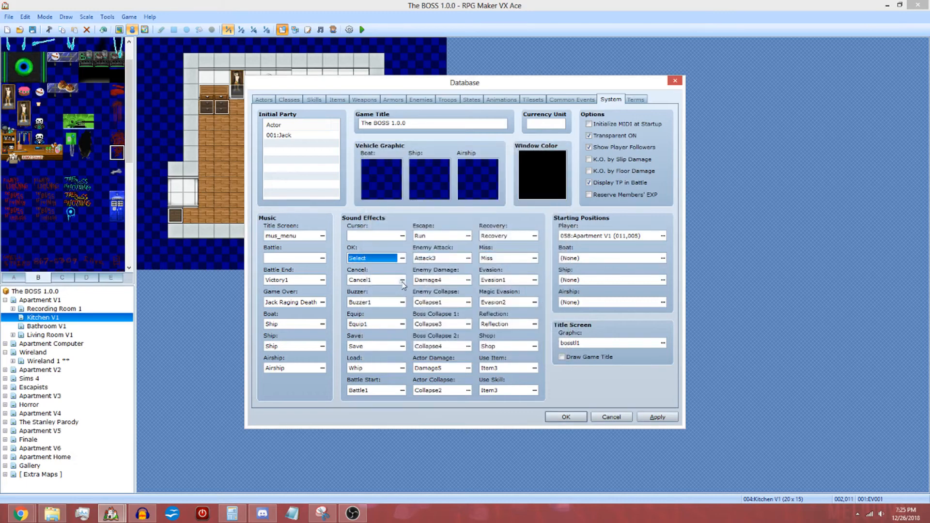
# Step: Play the Cancel1 and Buzzer1 sound effects assigned to the cancel and buzzer actions
pyautogui.click(542, 172)
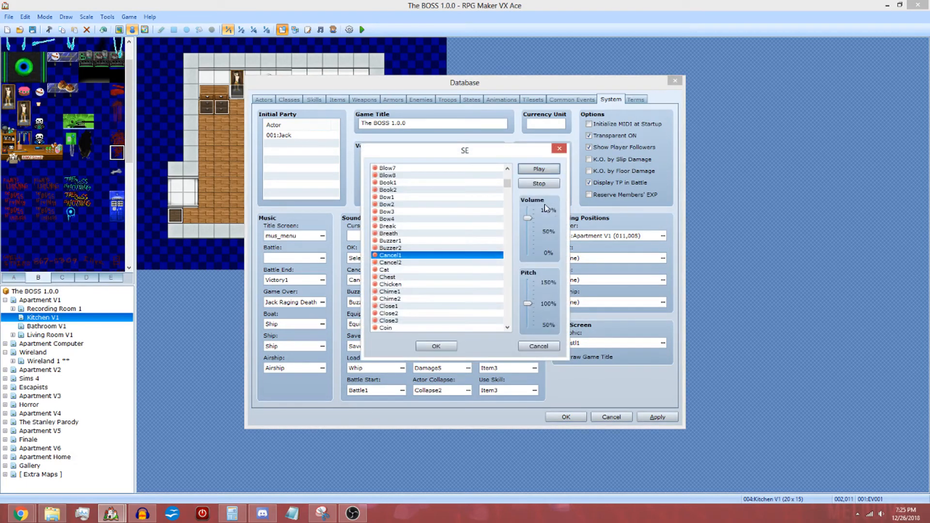
pyautogui.click(534, 349)
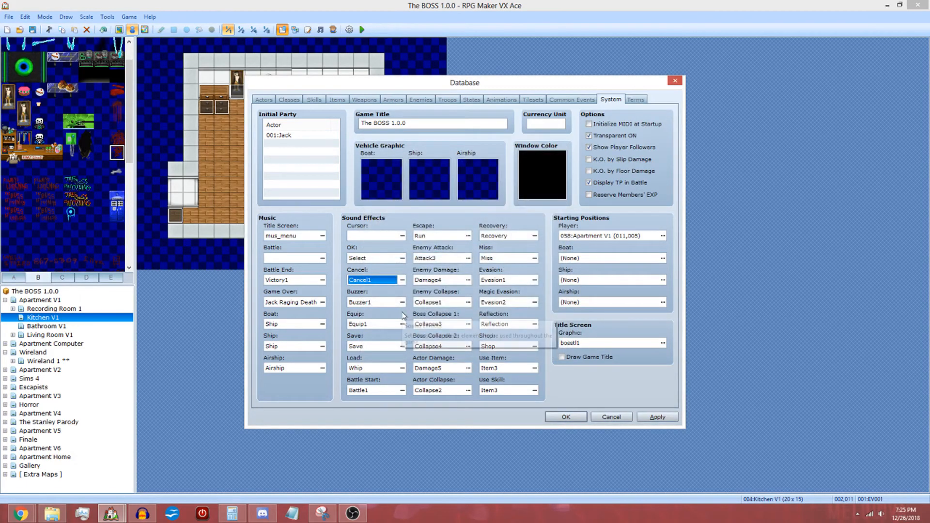
pyautogui.click(402, 302)
pyautogui.click(524, 170)
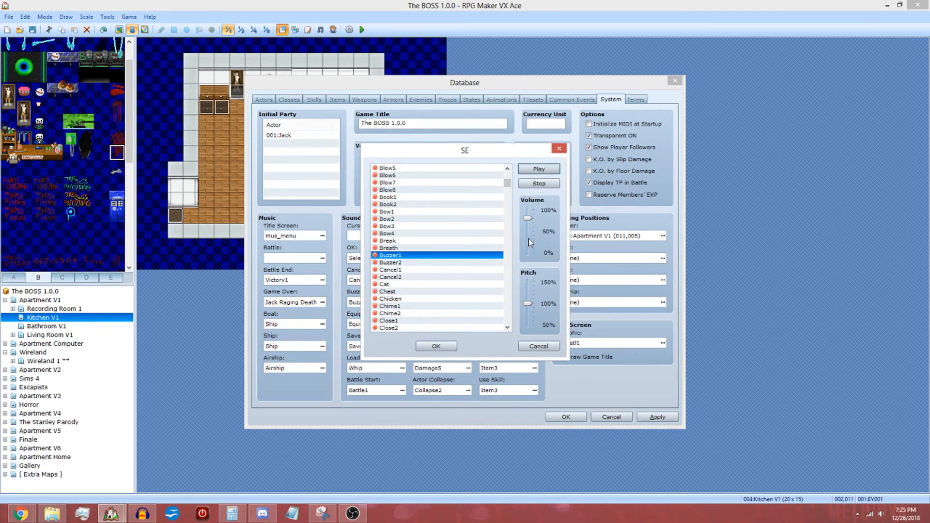
pyautogui.click(539, 346)
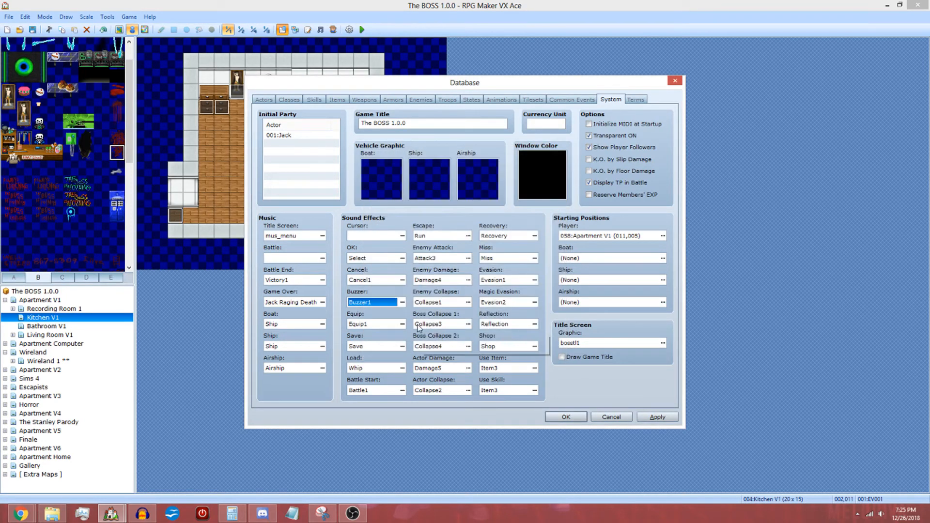
# Step: Preview the Save sound effect for saving and the Whip sound effect for loading
pyautogui.click(402, 346)
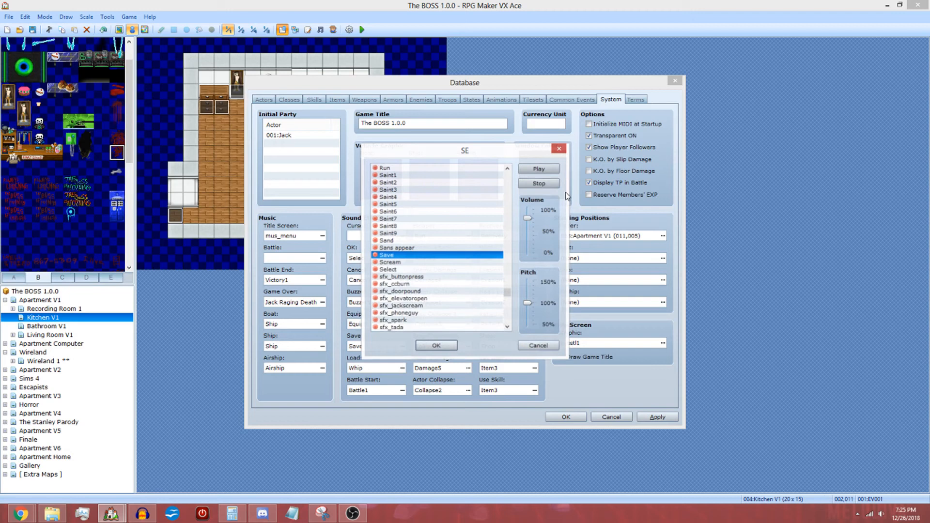
pyautogui.click(539, 168)
pyautogui.click(539, 346)
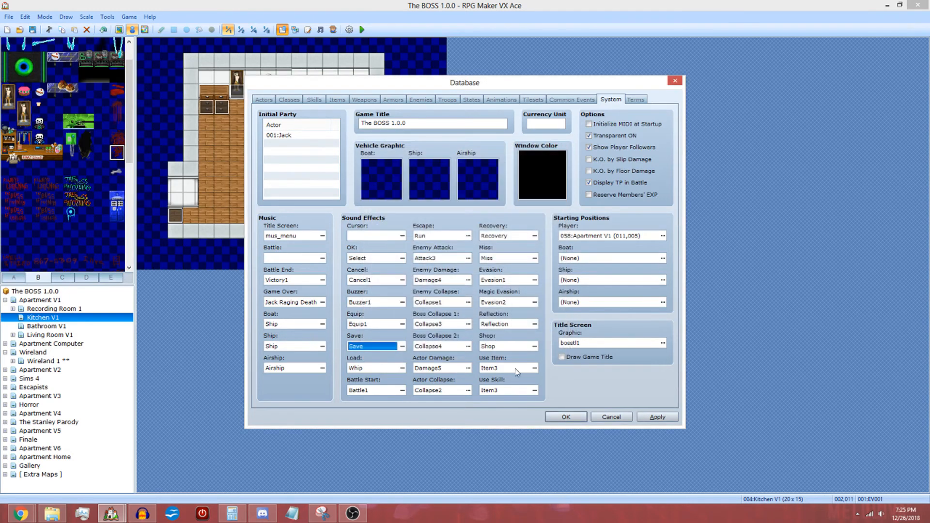
pyautogui.click(402, 368)
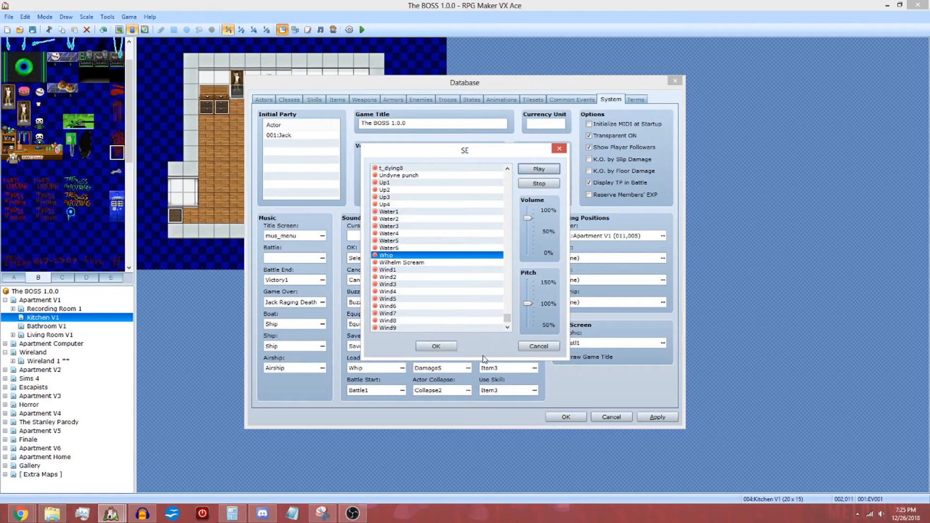
pyautogui.click(539, 345)
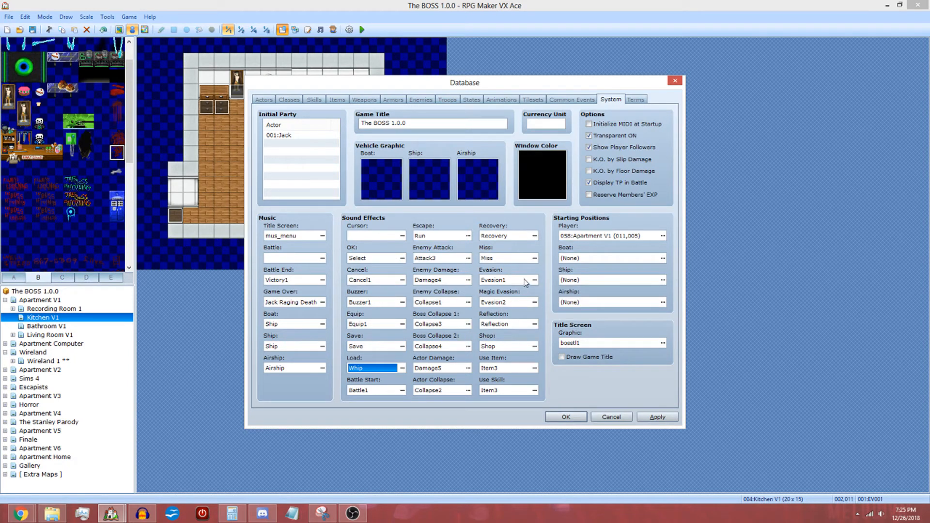
# Step: Check the Shop sound effect and try playing the music set for the boat, leaving both settings as they are
pyautogui.click(535, 346)
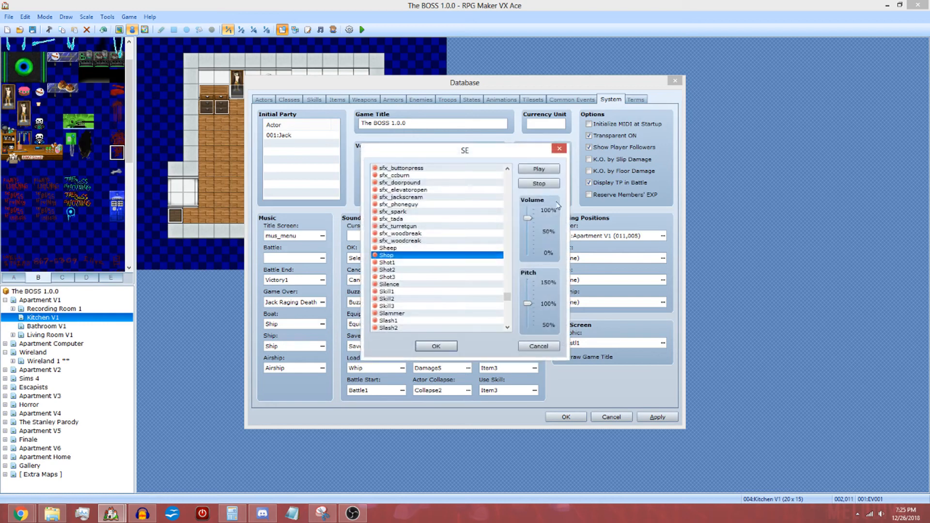
pyautogui.click(555, 347)
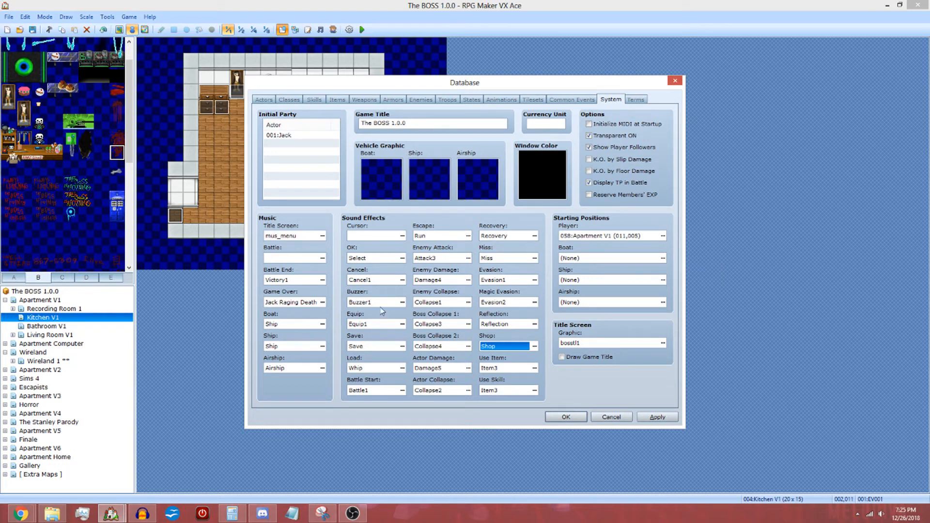
pyautogui.click(322, 323)
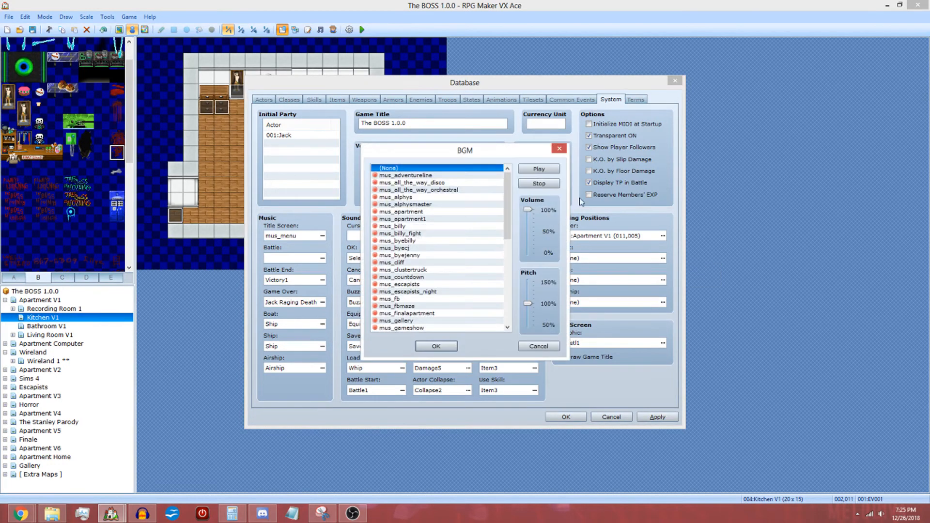
pyautogui.click(552, 172)
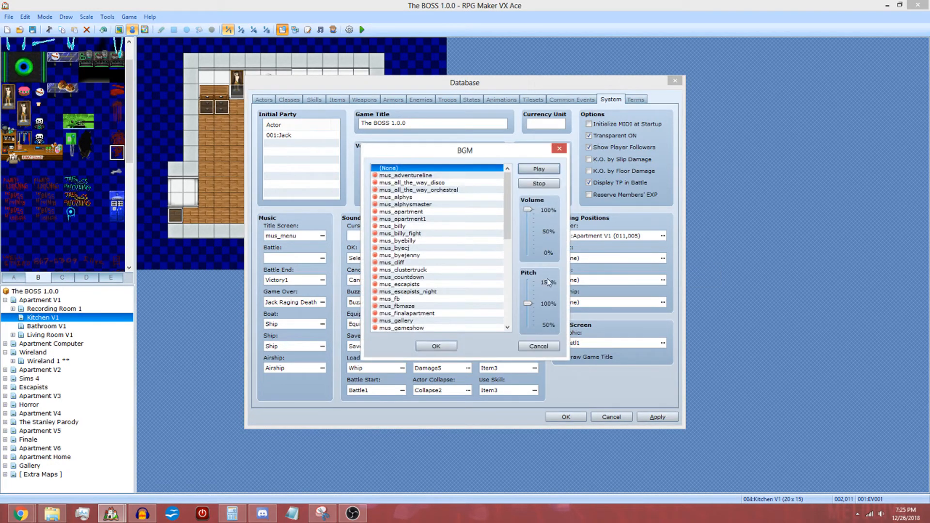
pyautogui.click(539, 346)
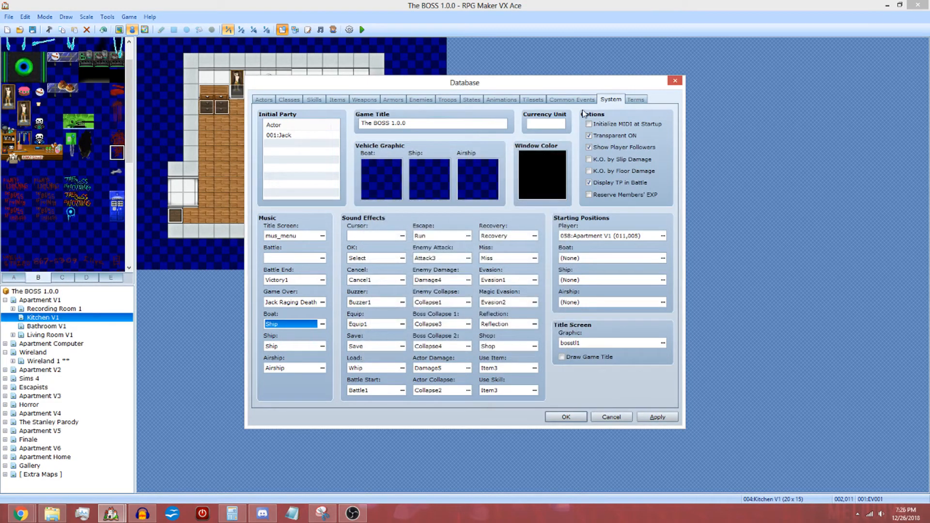
# Step: Show the database's Terms settings and the Actors list, and close the database without applying changes
pyautogui.click(635, 99)
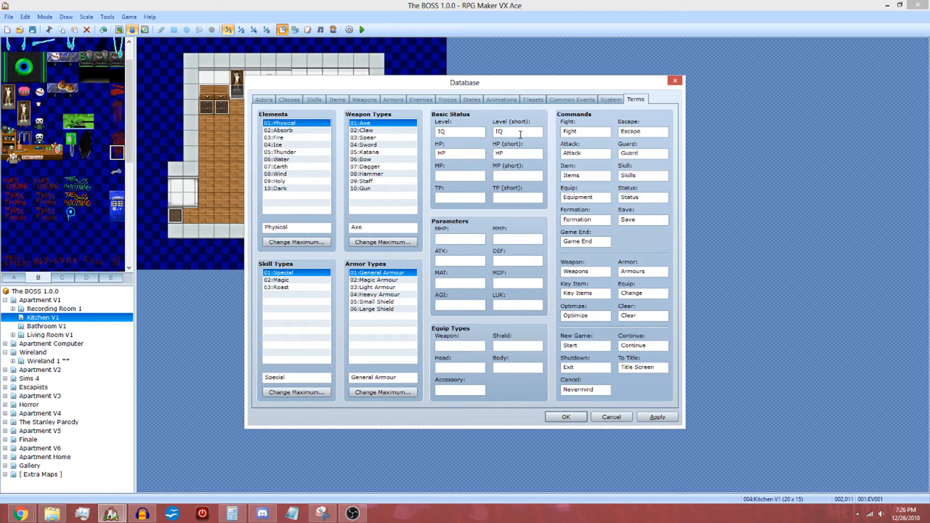
pyautogui.click(264, 99)
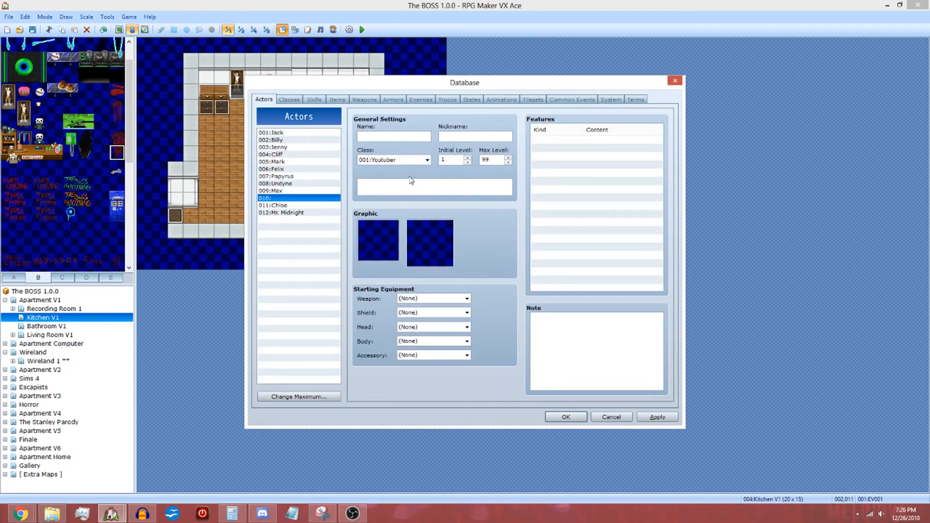
pyautogui.click(610, 417)
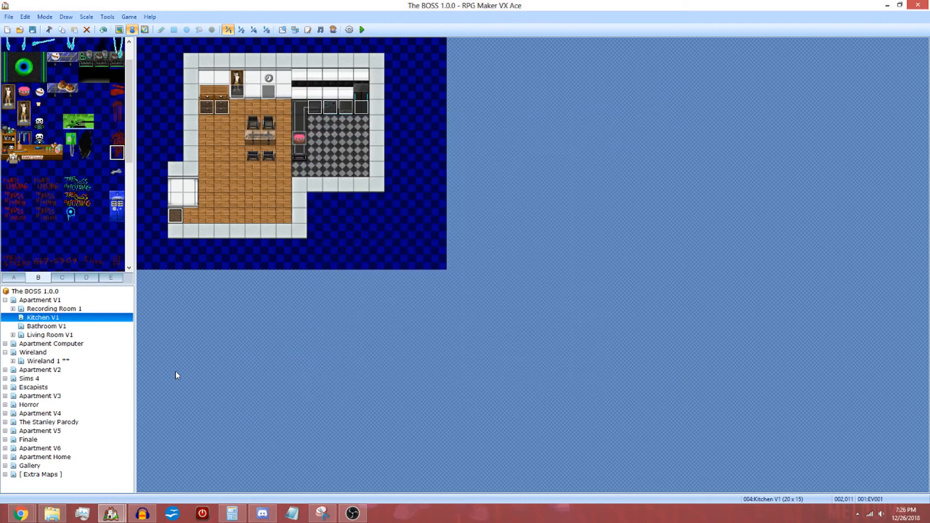
# Step: Collapse the Apartment V1 and Wireland map groups and select the Apartment V2 map
pyautogui.click(5, 300)
pyautogui.click(6, 317)
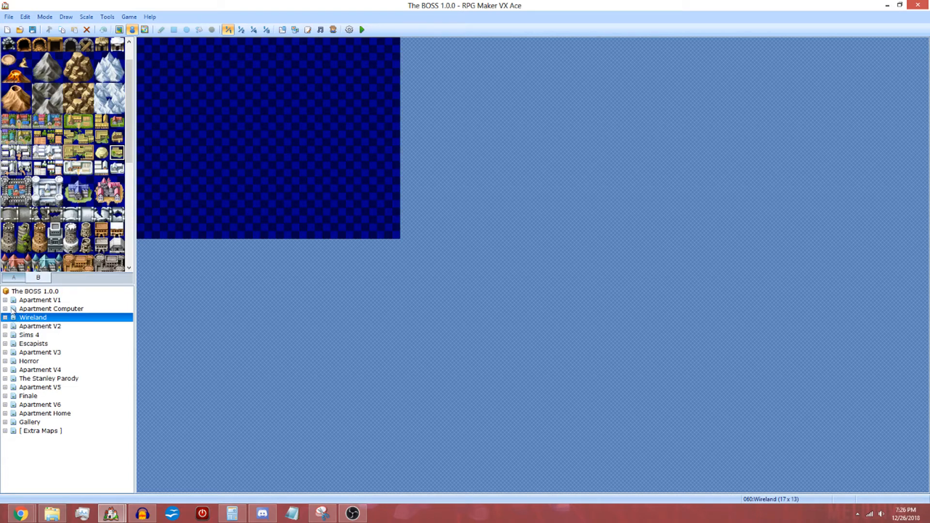
pyautogui.click(29, 325)
# Step: Show the region IDs on the Recording Room 1 map under Apartment V1, and collapse that map group
pyautogui.click(5, 301)
pyautogui.click(34, 309)
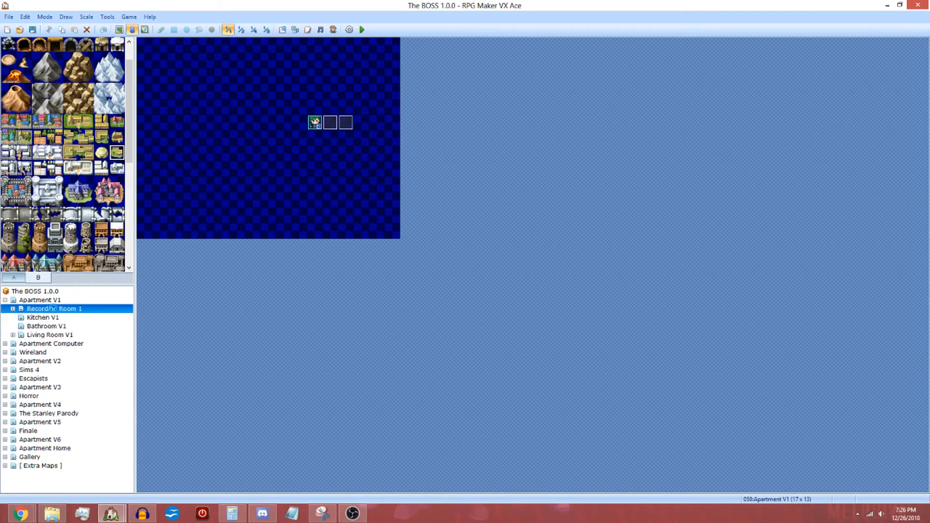
pyautogui.click(145, 30)
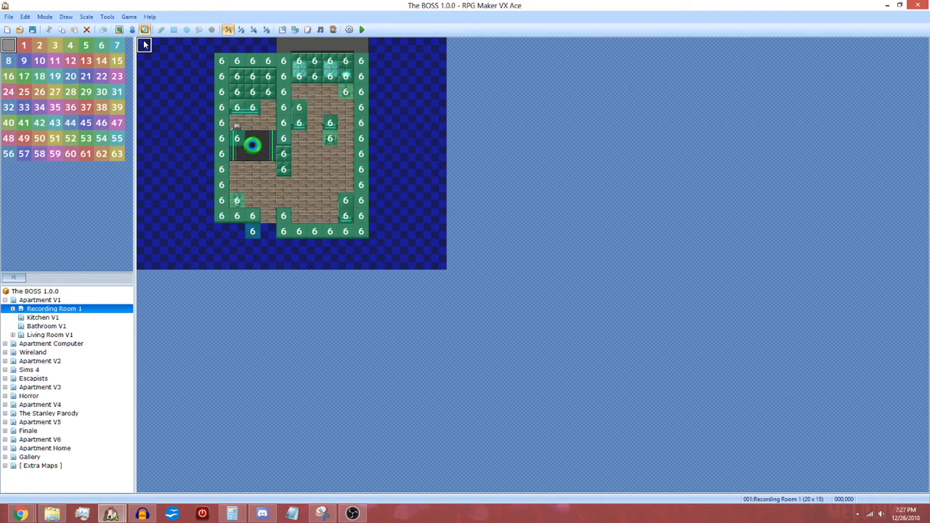
pyautogui.click(5, 300)
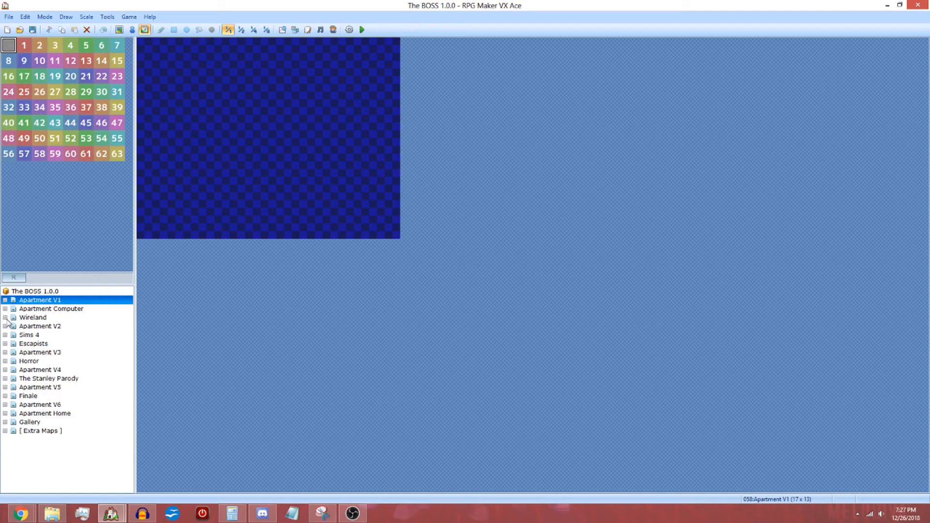
pyautogui.click(5, 318)
pyautogui.click(5, 317)
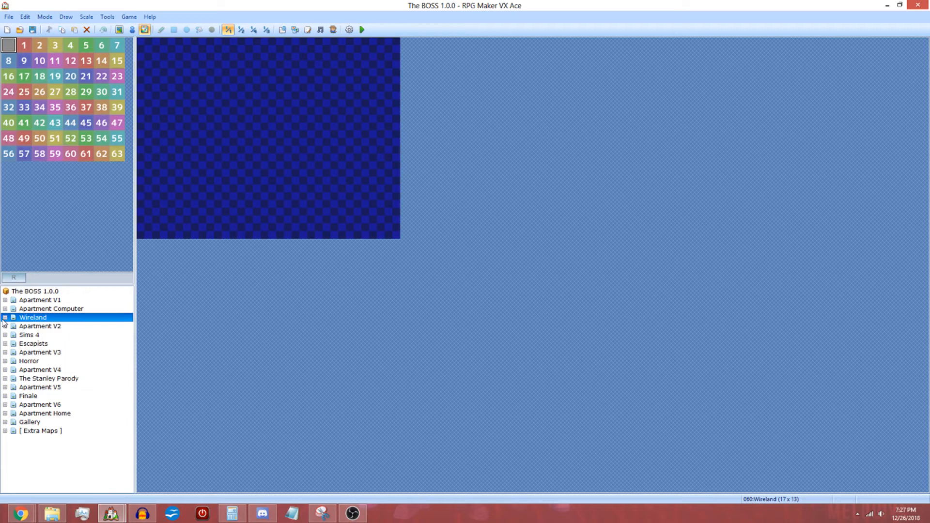
pyautogui.click(6, 318)
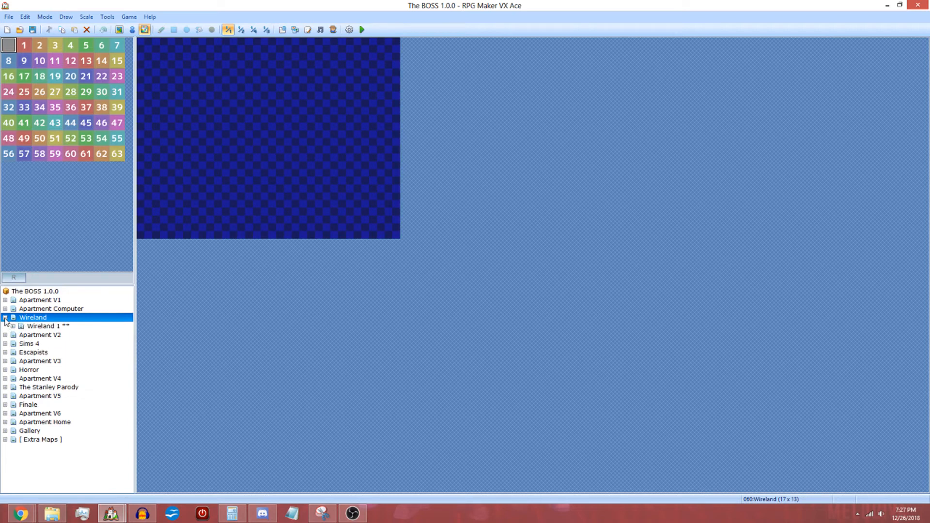
pyautogui.click(5, 317)
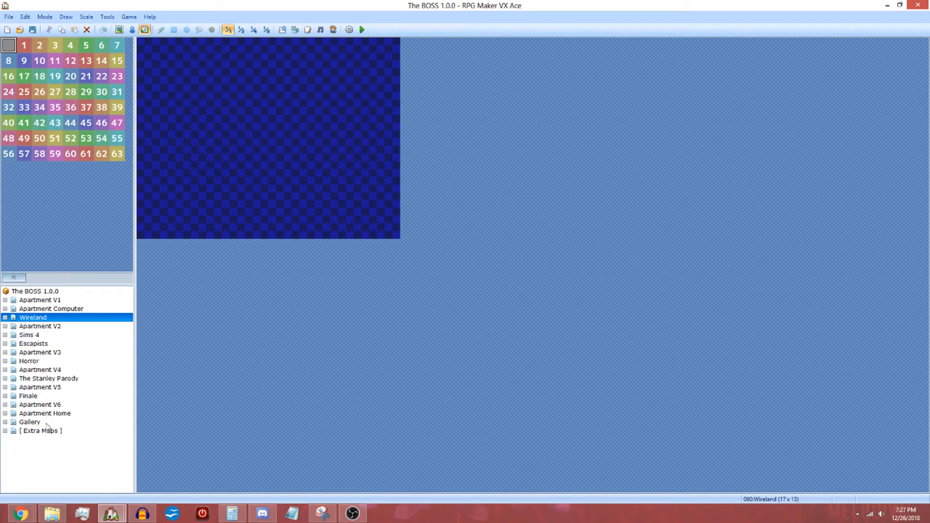
pyautogui.click(36, 303)
pyautogui.click(36, 352)
pyautogui.click(39, 398)
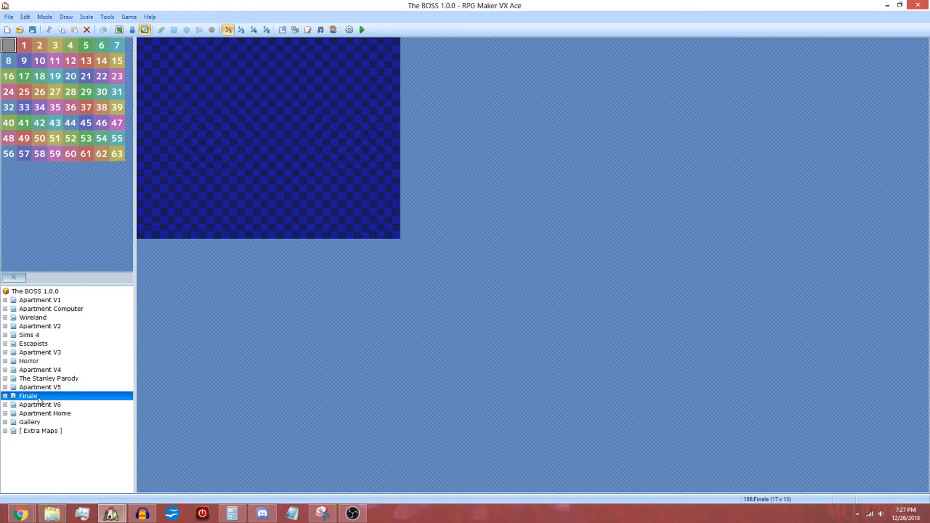
# Step: Expand the Wireland group, view its maps Wireland 1, Wireland 2 and Wireland 3, and collapse the group
pyautogui.click(41, 318)
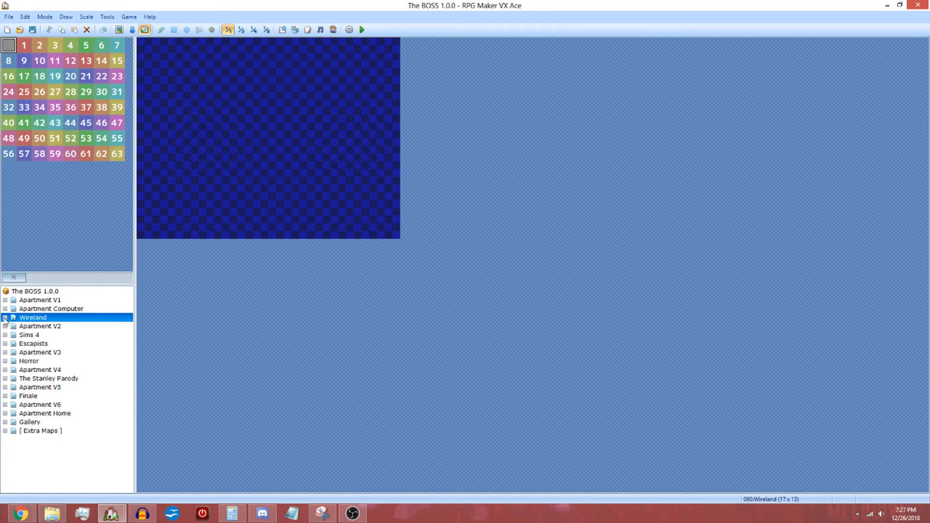
pyautogui.click(4, 317)
pyautogui.click(21, 327)
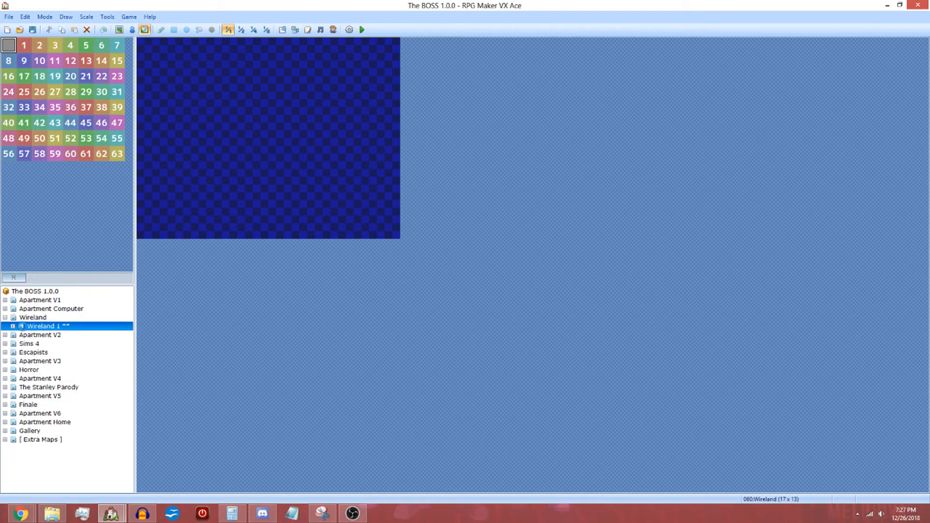
pyautogui.click(13, 326)
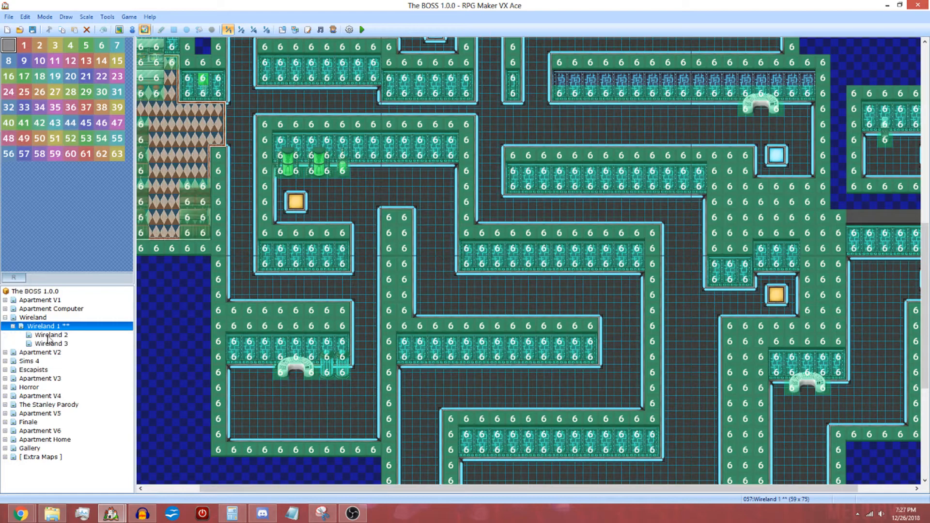
pyautogui.click(51, 334)
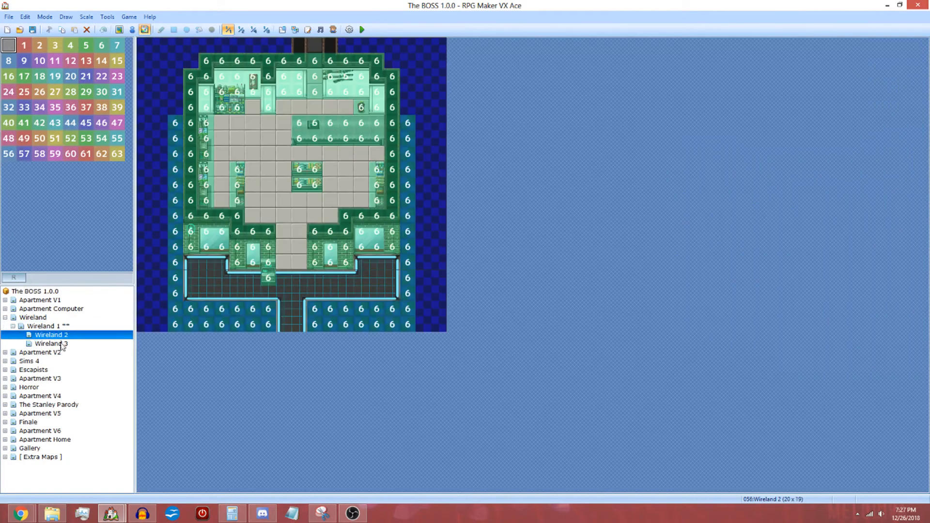
pyautogui.click(62, 344)
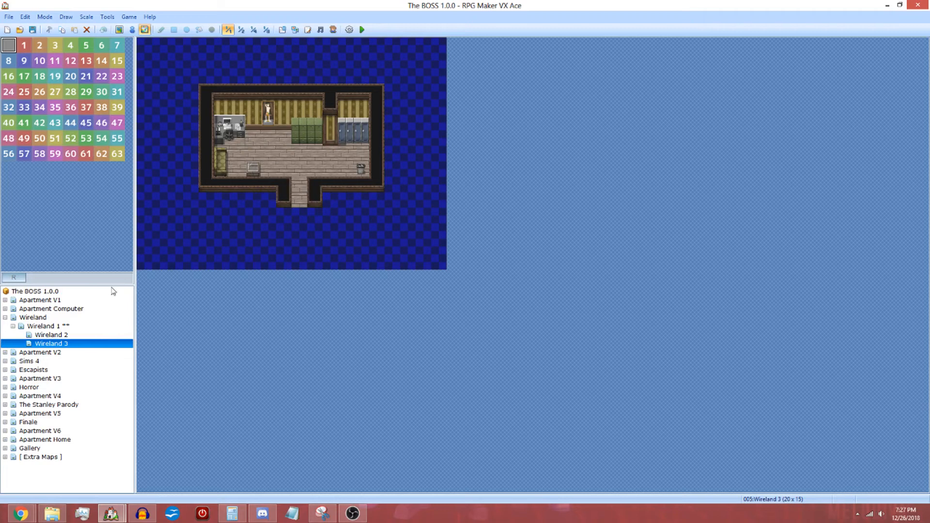
pyautogui.click(13, 326)
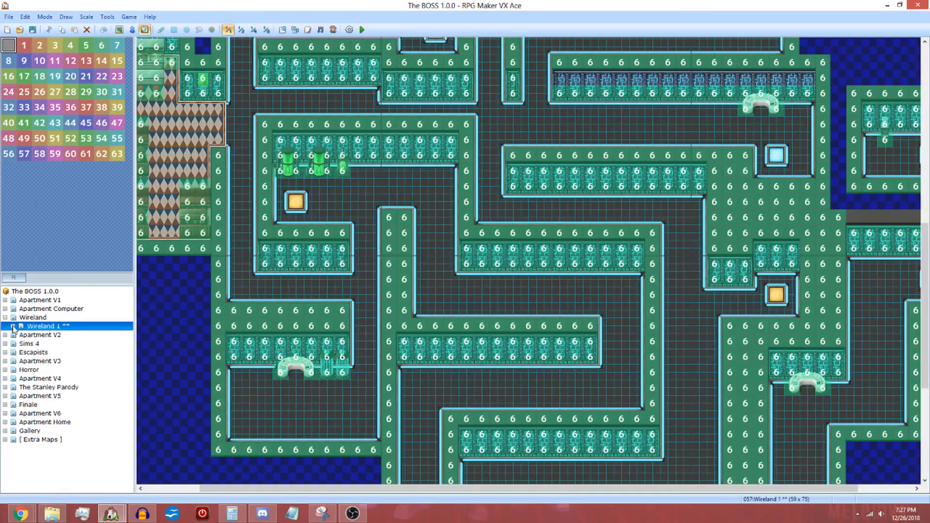
pyautogui.click(5, 318)
# Step: Look through the Apartment V2 maps, including the kitchen, bathroom, living room, Final Room (Demo) and recording room, and collapse the group
pyautogui.click(5, 326)
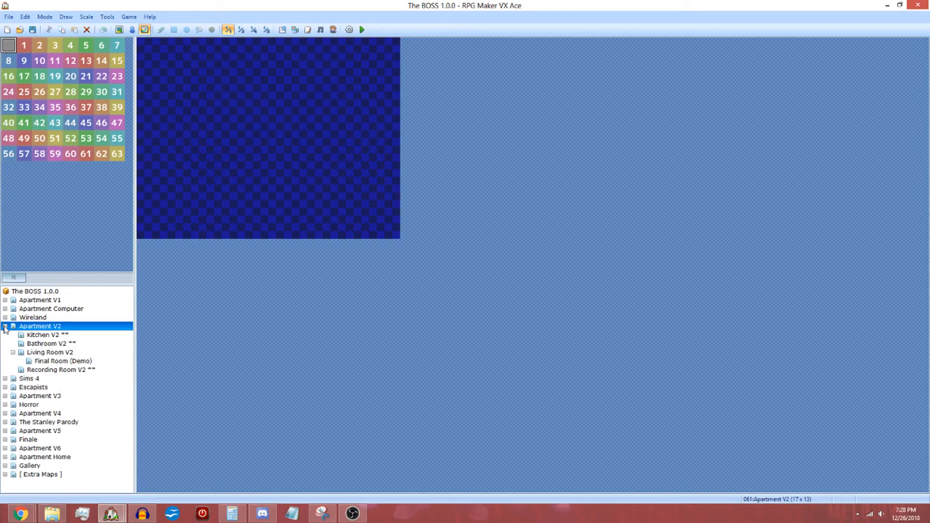
pyautogui.click(44, 335)
pyautogui.click(43, 344)
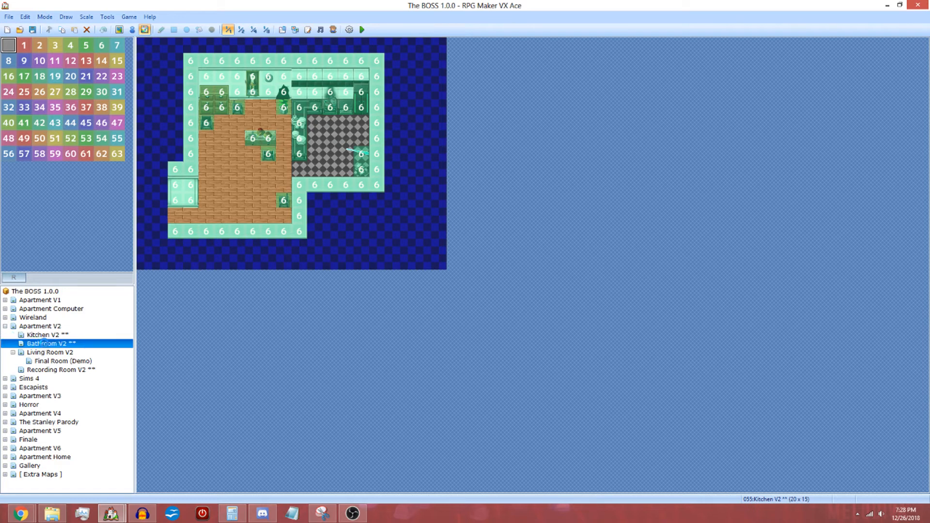
pyautogui.click(43, 352)
pyautogui.click(43, 361)
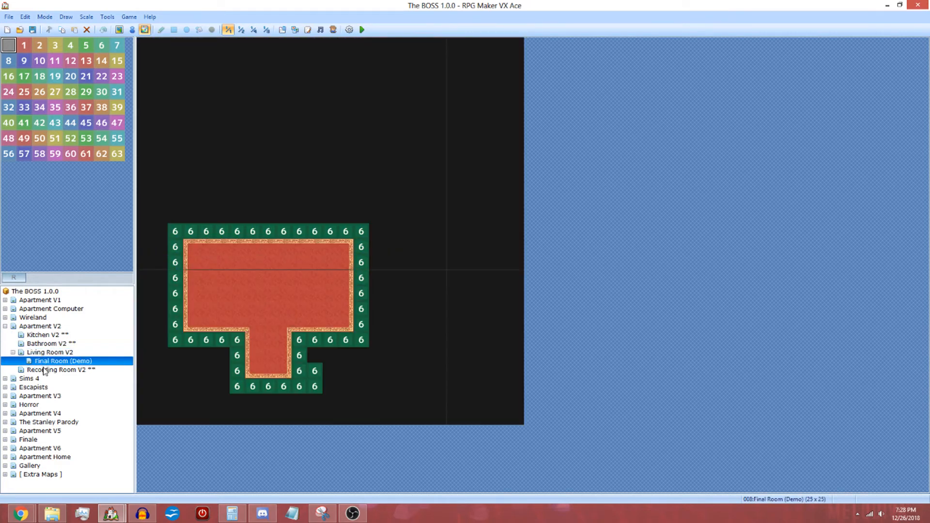
pyautogui.click(92, 370)
pyautogui.click(12, 353)
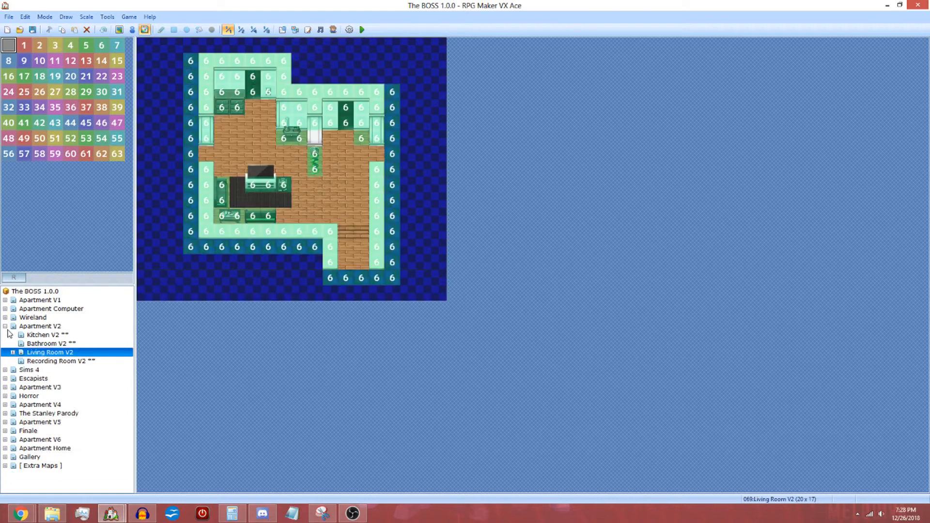
pyautogui.click(6, 326)
# Step: Look through the Sims 4 maps Outside, Living Room, Upstairs, Prison and Interior Hallway, and collapse the group
pyautogui.click(5, 335)
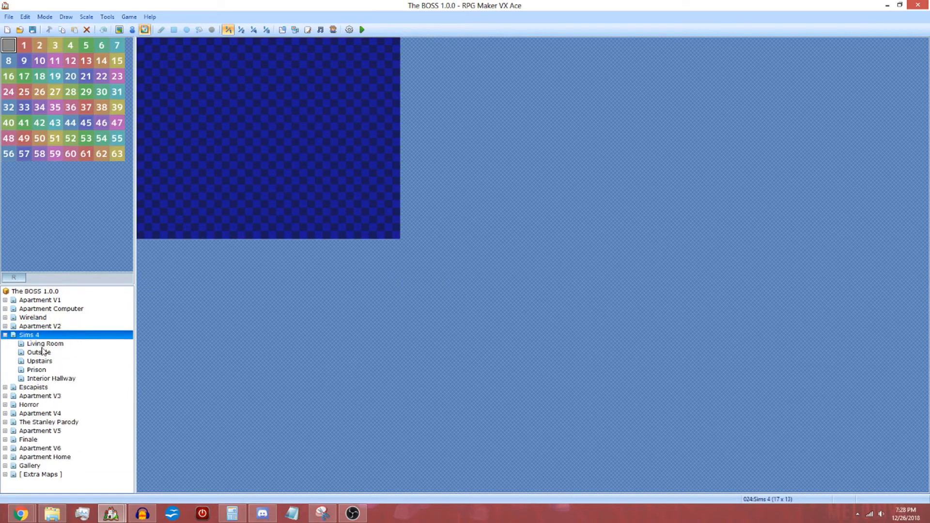
pyautogui.click(39, 352)
pyautogui.click(44, 343)
pyautogui.click(48, 360)
pyautogui.click(48, 370)
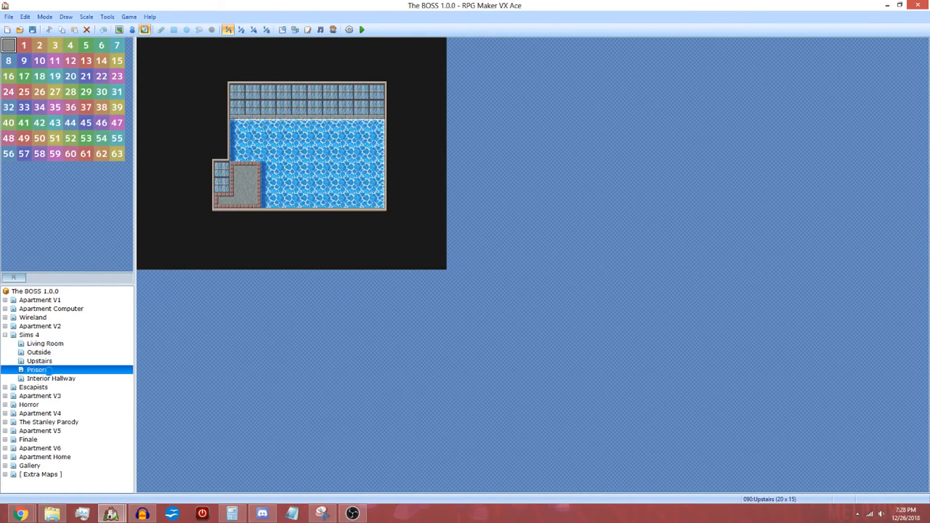
pyautogui.click(49, 378)
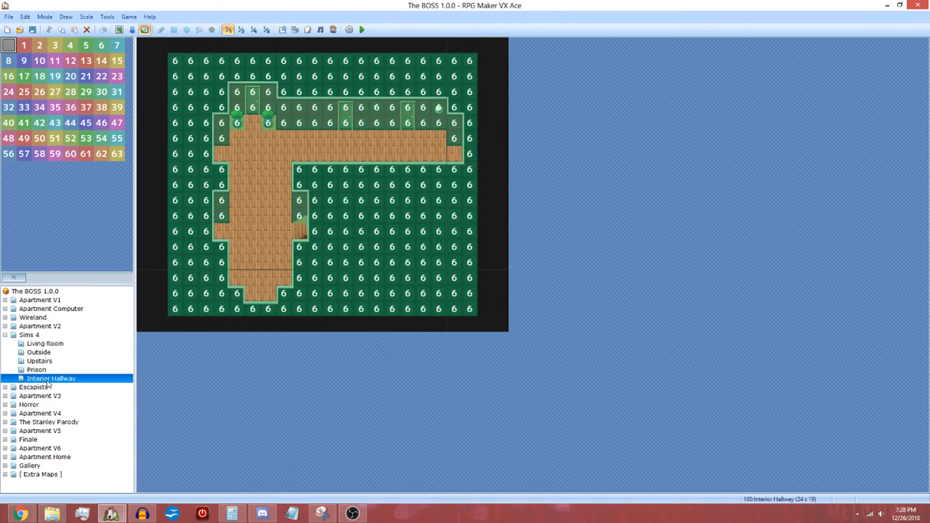
pyautogui.click(5, 334)
# Step: Open the Cafeteria map in the Escapists group and examine its map properties without changing them
pyautogui.click(5, 343)
pyautogui.click(21, 362)
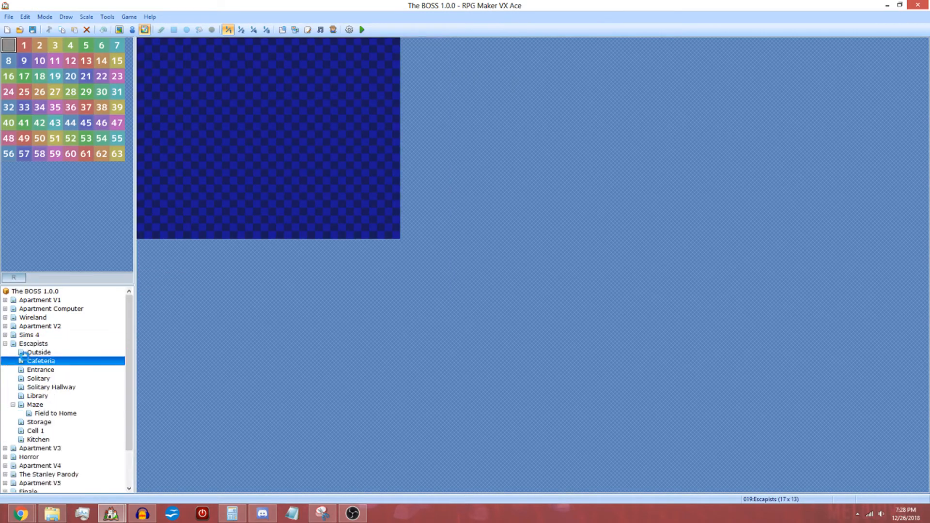
pyautogui.rightClick(51, 361)
pyautogui.click(82, 368)
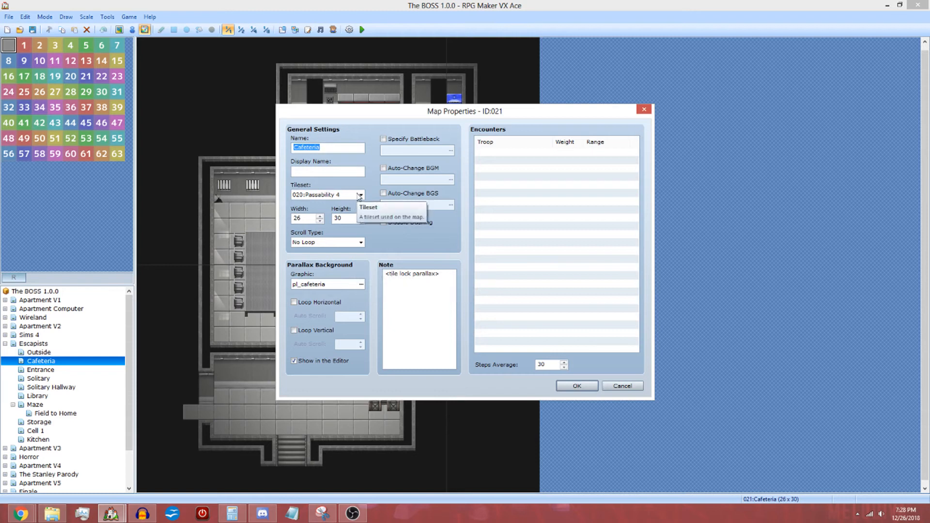
pyautogui.click(615, 386)
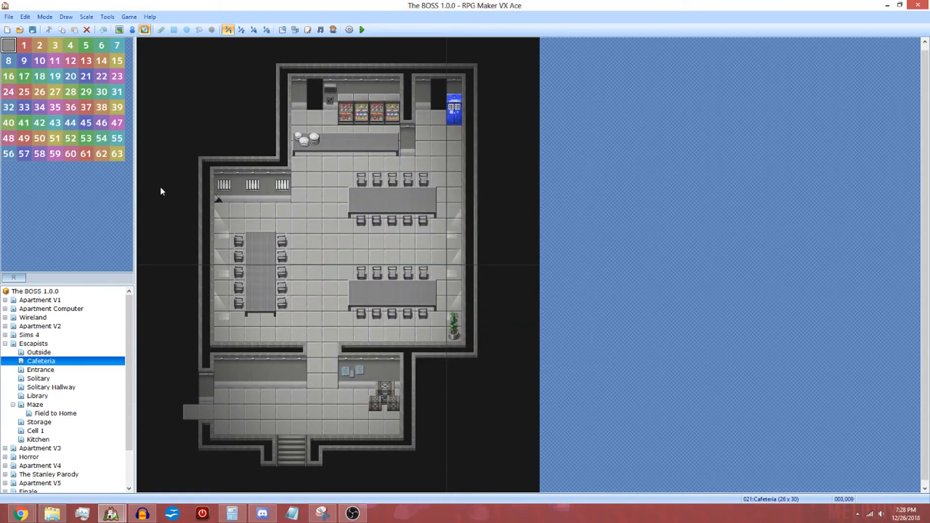
# Step: Look through the remaining Escapists maps from Entrance to Kitchen, including the nested Field to Home map, and collapse the group
pyautogui.click(78, 370)
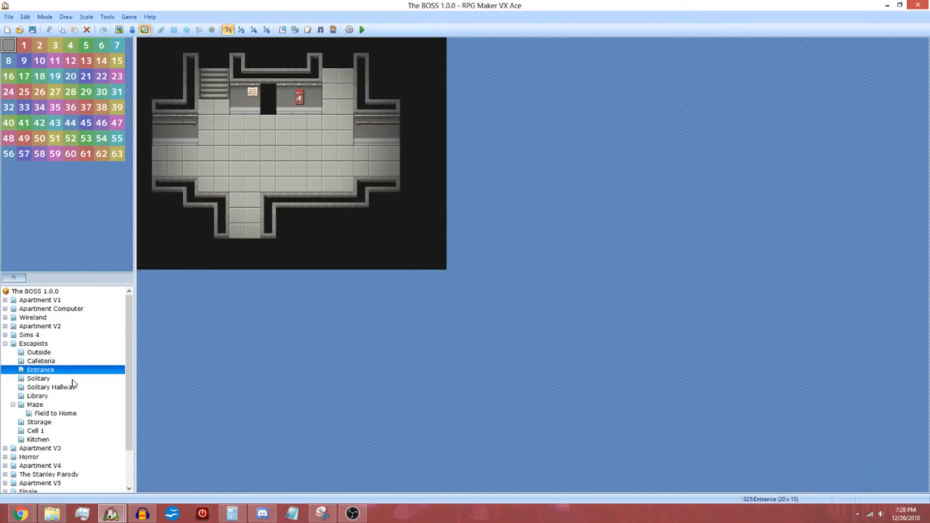
pyautogui.click(72, 379)
pyautogui.click(72, 387)
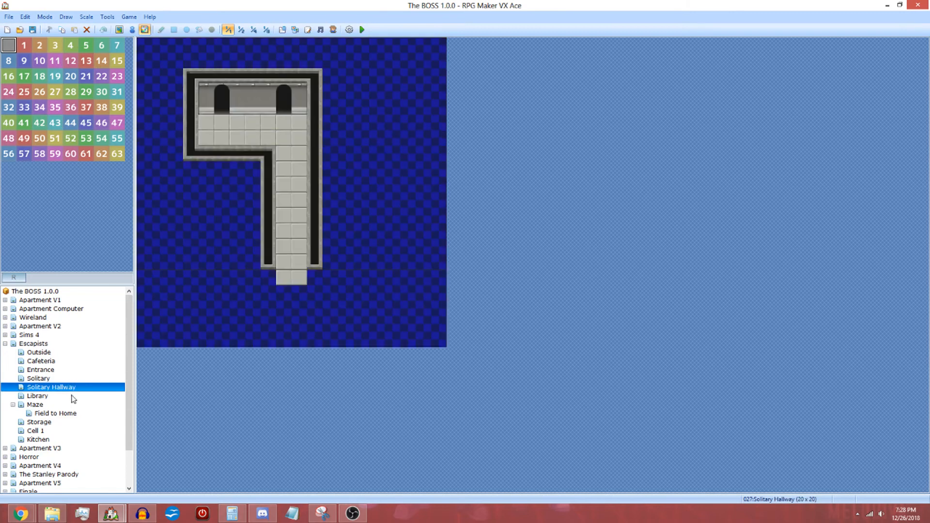
pyautogui.click(73, 396)
pyautogui.click(74, 405)
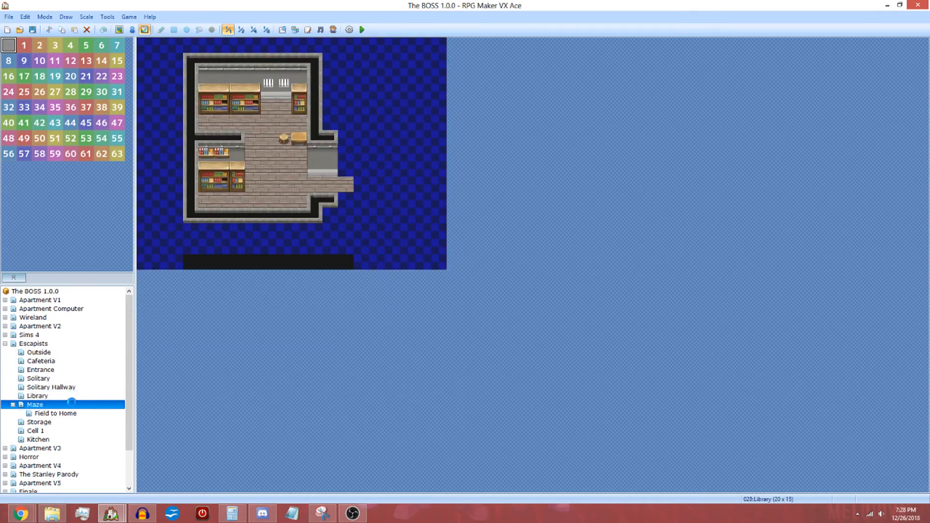
pyautogui.click(75, 415)
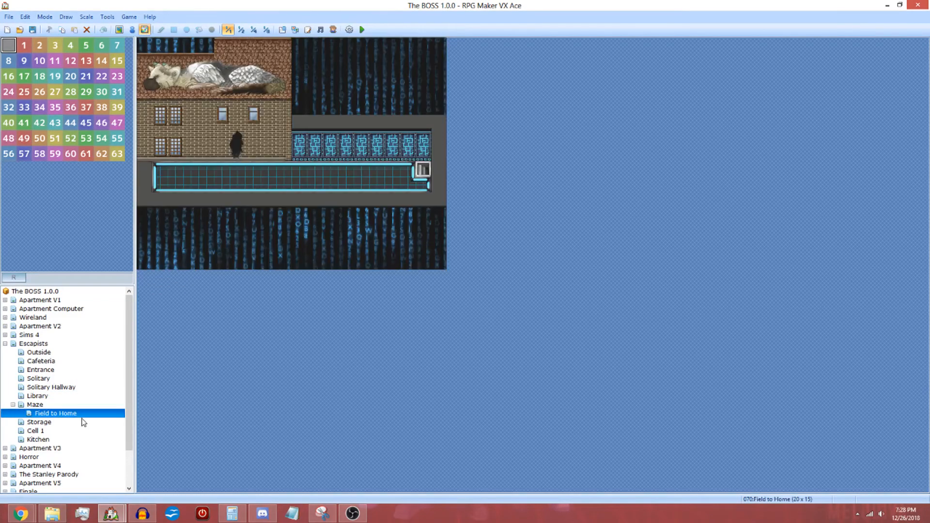
pyautogui.click(83, 423)
pyautogui.click(83, 430)
pyautogui.click(81, 439)
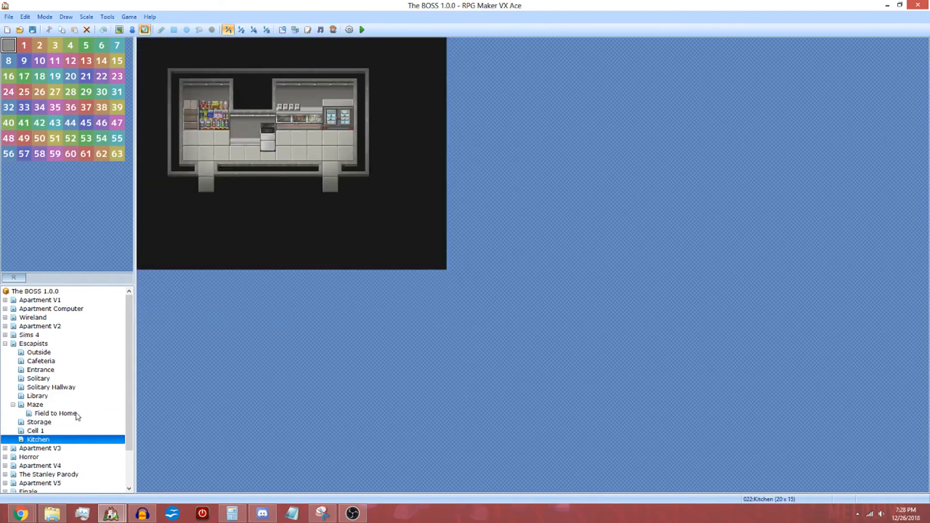
pyautogui.click(13, 404)
pyautogui.click(5, 343)
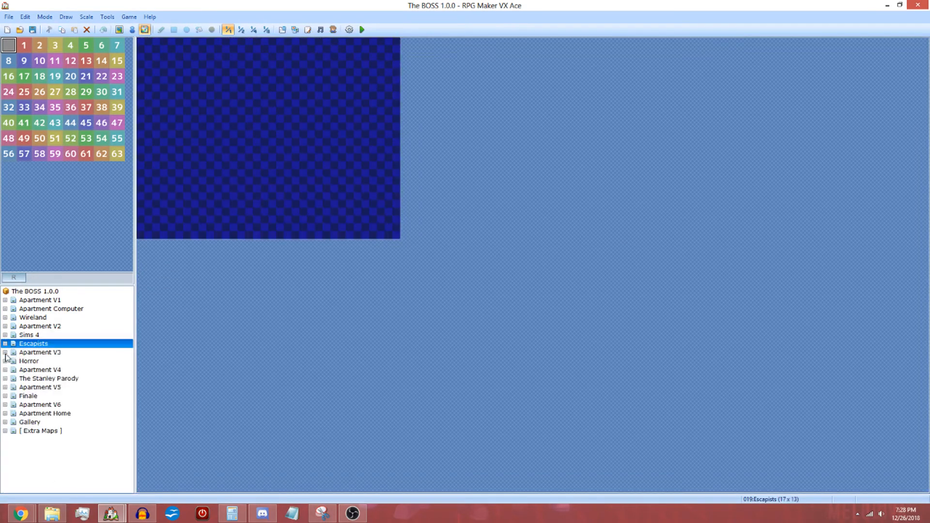
# Step: Expand the Apartment V3 group and view its Recording Room 3 and Bathroom 3 maps
pyautogui.doubleClick(19, 352)
pyautogui.click(44, 361)
pyautogui.click(41, 370)
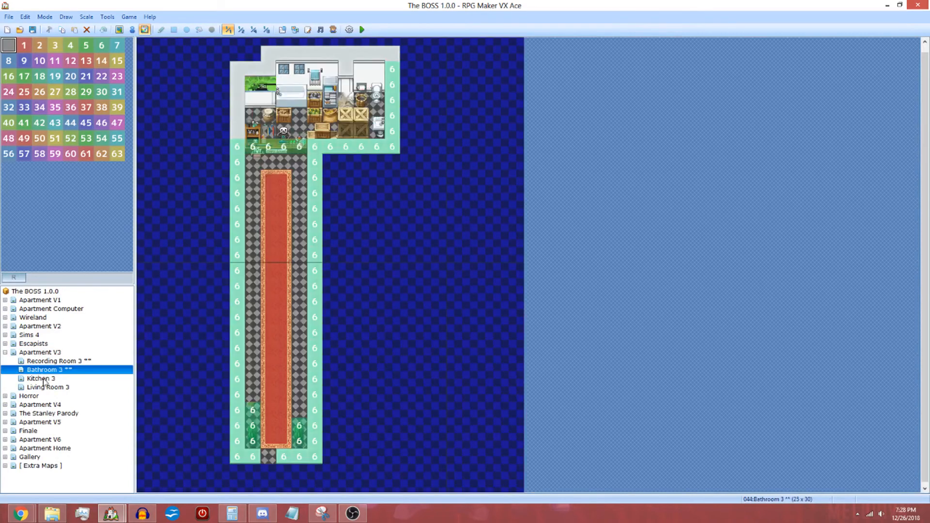
# Step: Show the events on the Bathroom 3 map, examine the golden object's event beside the red carpet, and collapse the Apartment V3 group
pyautogui.click(132, 29)
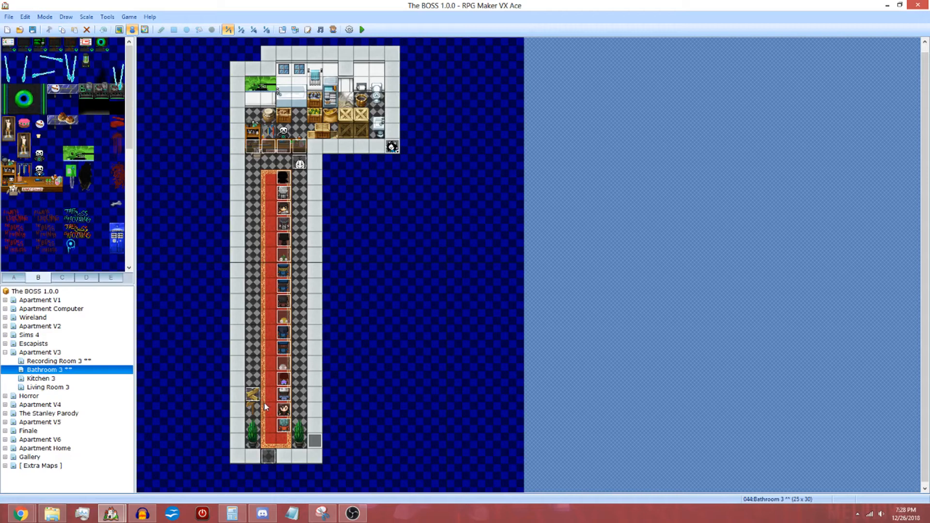
pyautogui.doubleClick(253, 395)
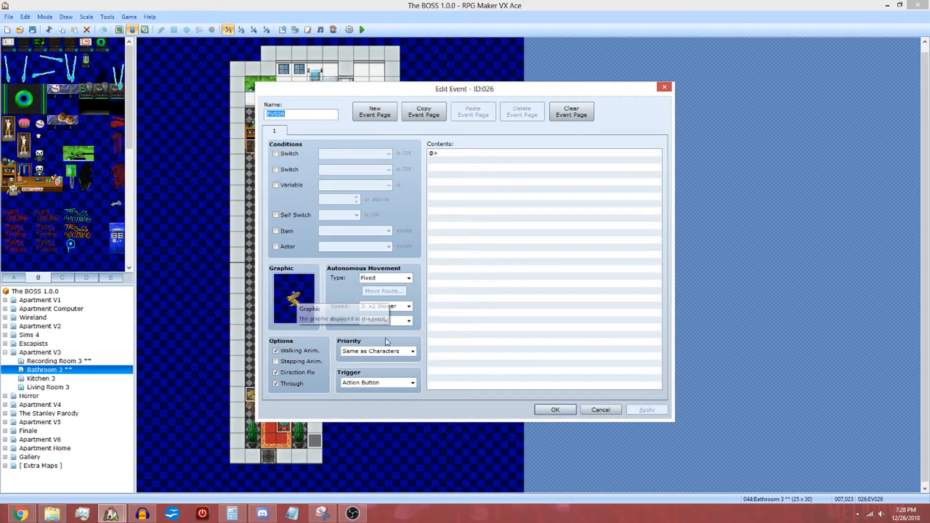
pyautogui.click(599, 410)
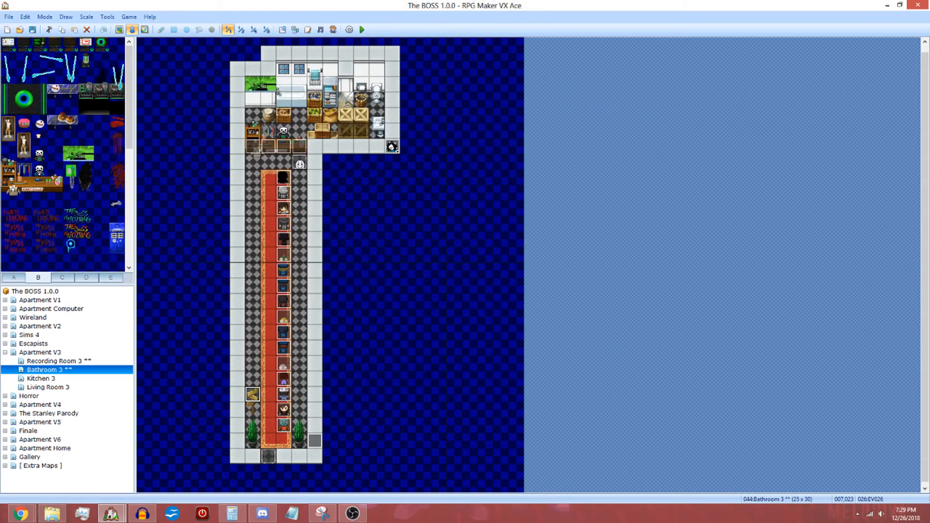
pyautogui.click(5, 352)
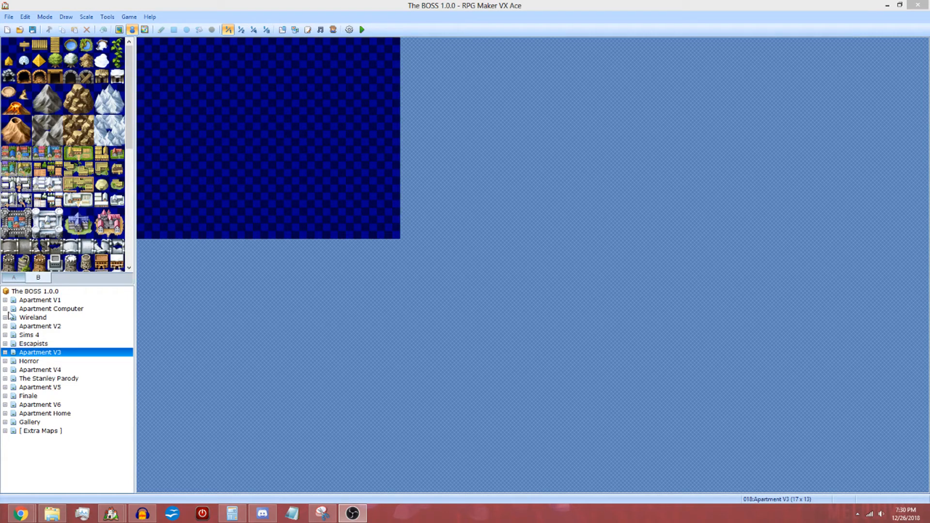
# Step: Expand the Horror group, collapse its Pizzeria, Fran Bow, Layers of Fear and Clustertruck subgroups, and view the Clustertruck map
pyautogui.click(6, 362)
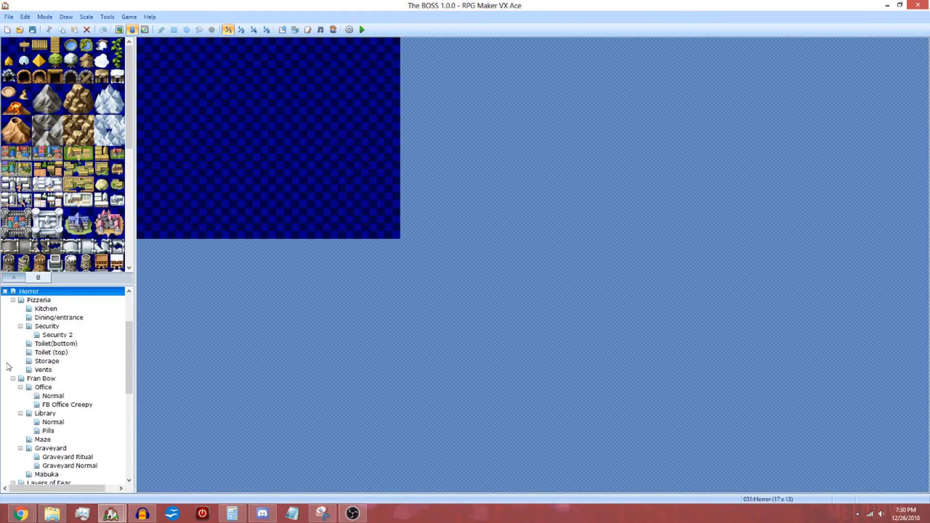
pyautogui.click(13, 300)
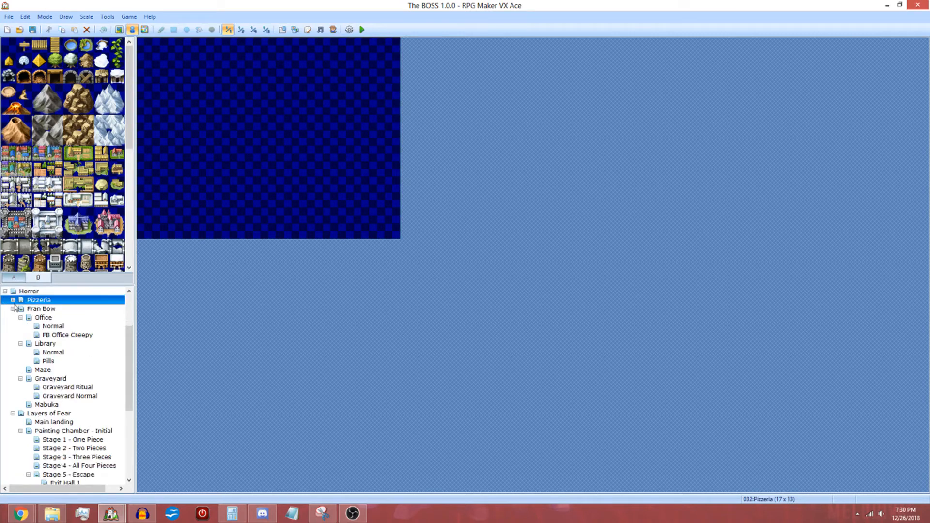
pyautogui.click(13, 308)
pyautogui.click(13, 317)
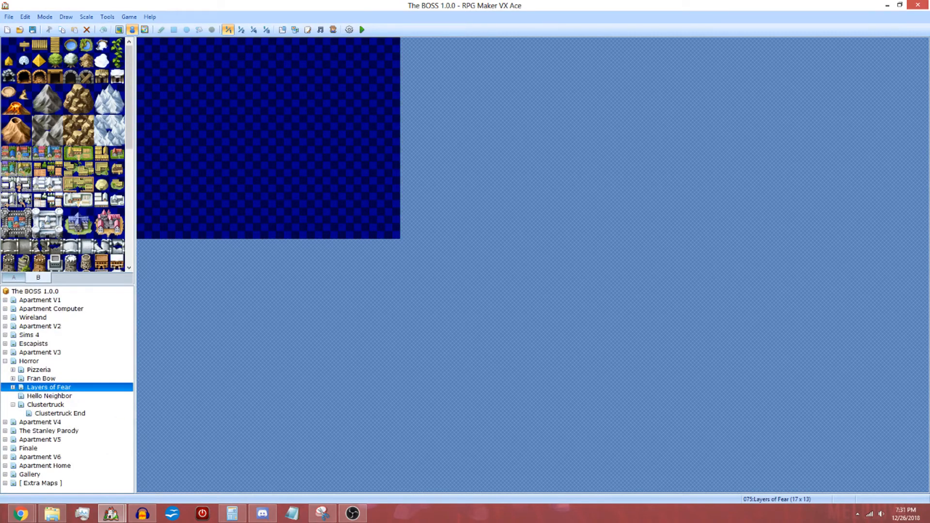
pyautogui.click(12, 405)
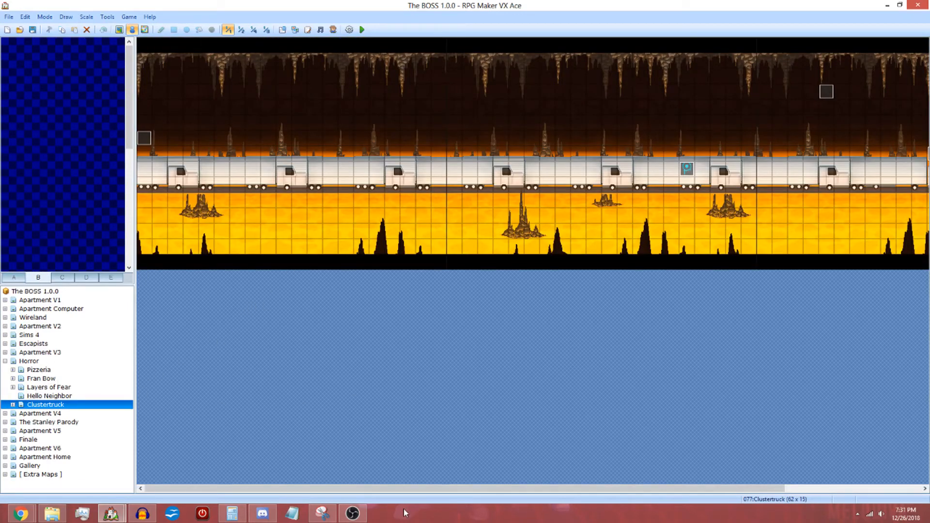
# Step: Read through the quiz dialogue in event EV004, beside the black truck at the far end of the Clustertruck map, and close it unchanged
pyautogui.moveTo(414, 487); pyautogui.dragTo(569, 484)
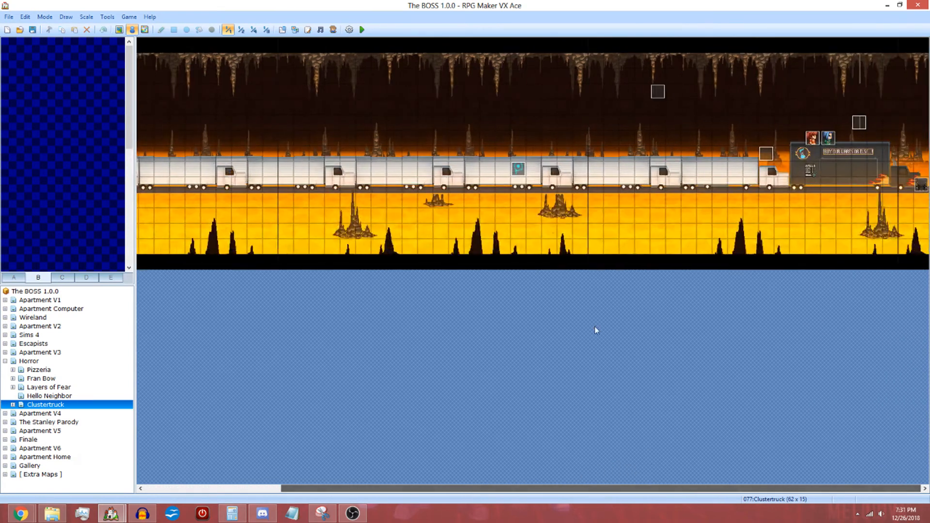
pyautogui.doubleClick(770, 155)
pyautogui.moveTo(659, 167); pyautogui.dragTo(695, 183)
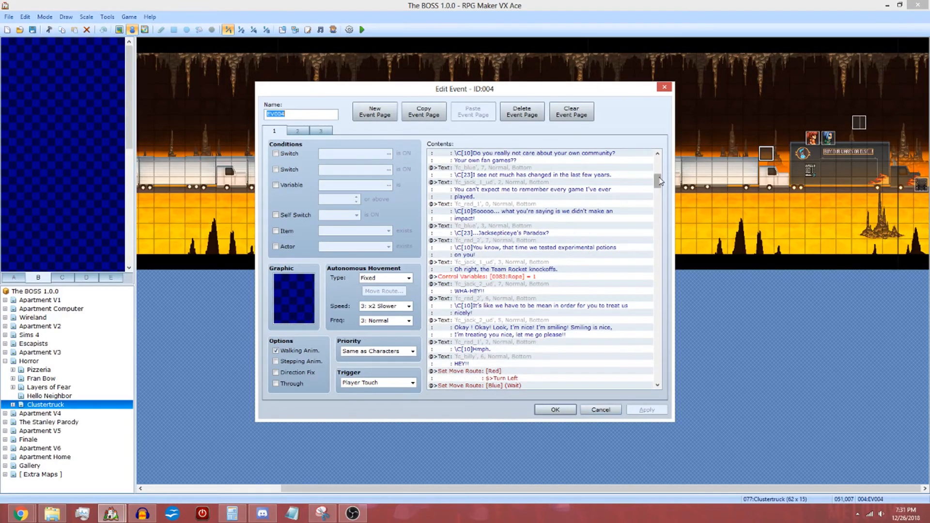
pyautogui.scroll(-15, 489, 254)
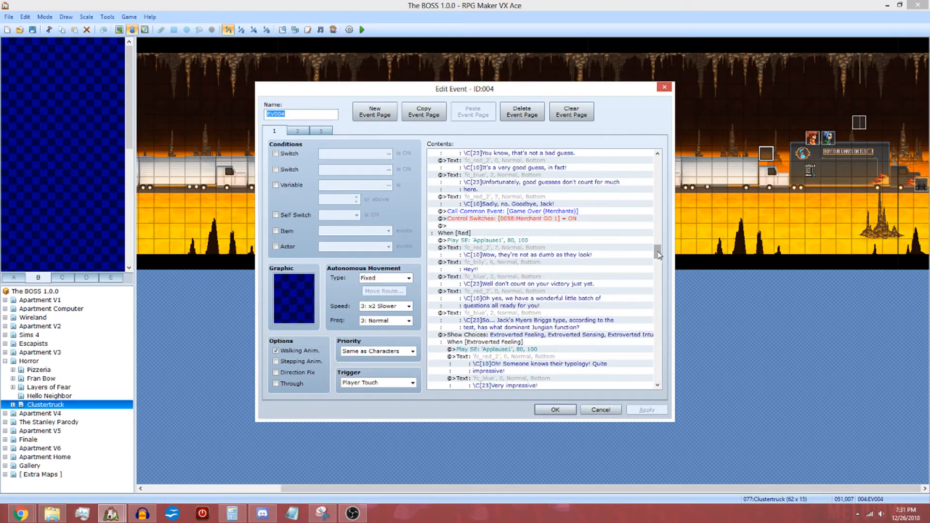
pyautogui.moveTo(657, 255); pyautogui.dragTo(657, 262)
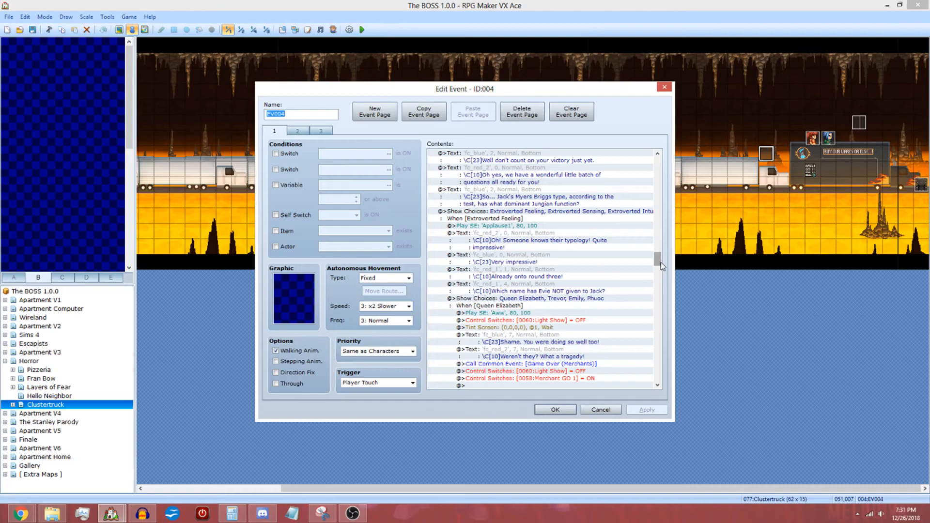
pyautogui.moveTo(661, 262); pyautogui.dragTo(657, 240)
pyautogui.click(600, 409)
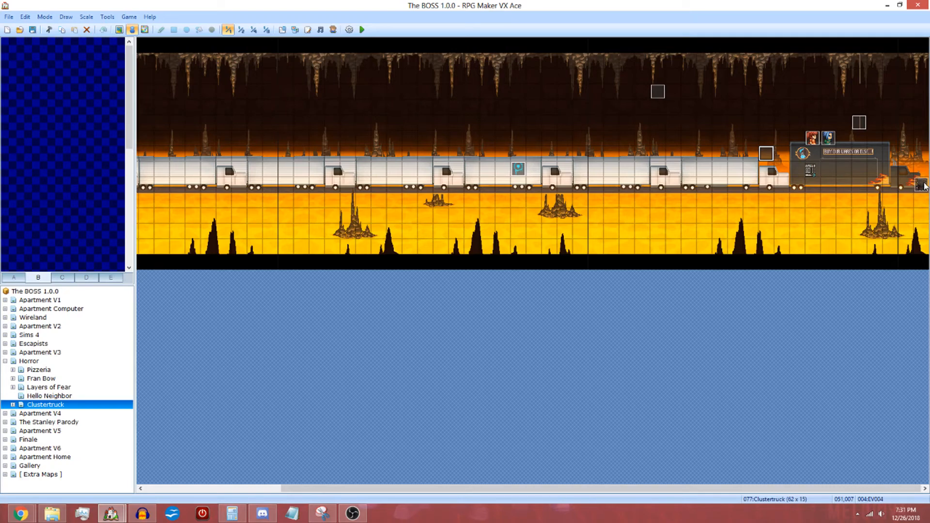
# Step: Check the Sean event at the Clustertruck map's far end, and examine Sean's move route within event EV004 without changing either
pyautogui.doubleClick(922, 185)
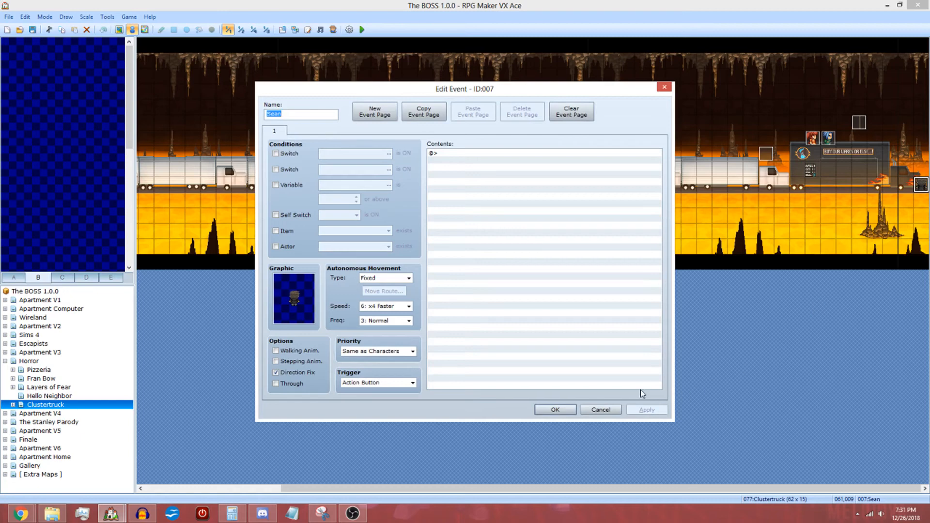
pyautogui.click(598, 412)
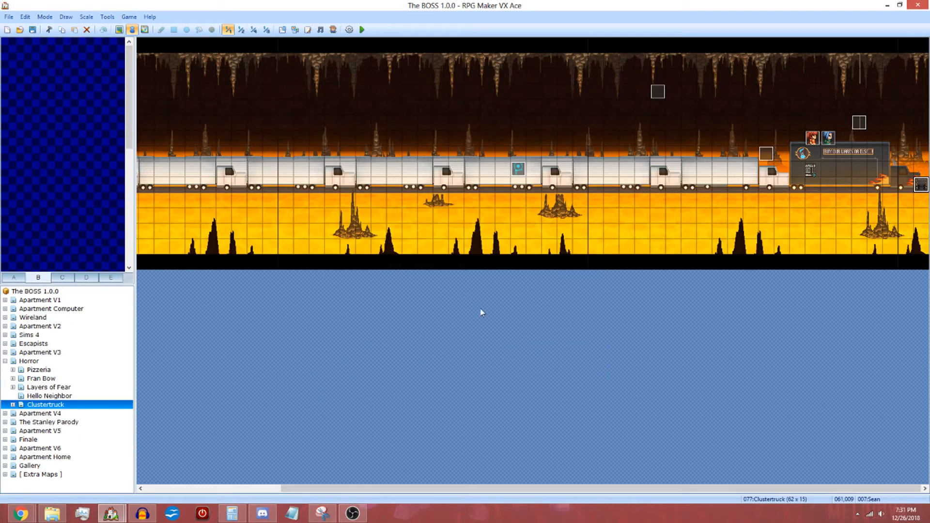
pyautogui.doubleClick(765, 156)
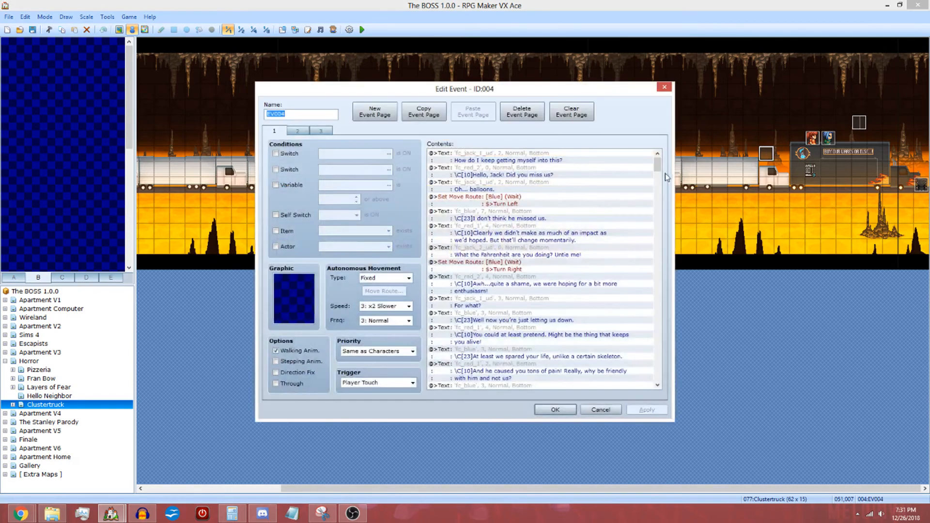
pyautogui.moveTo(657, 163); pyautogui.dragTo(660, 219)
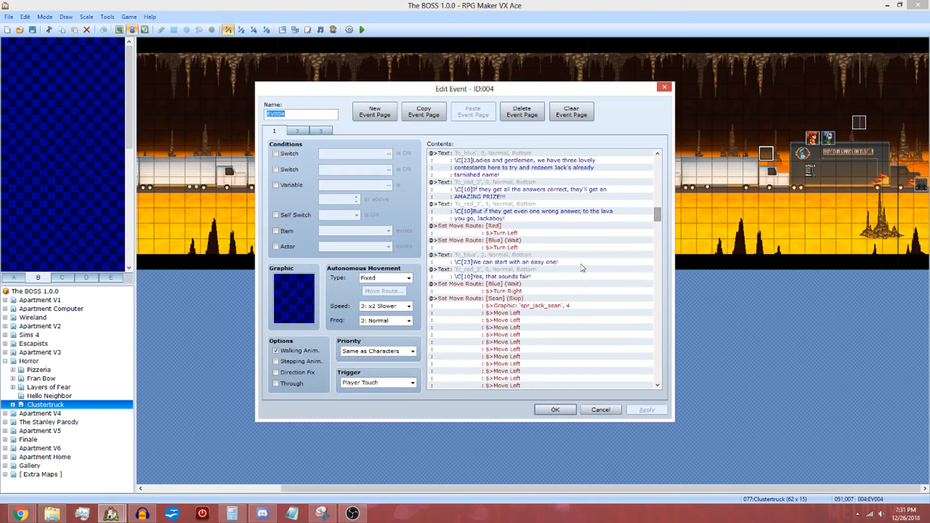
pyautogui.click(522, 291)
pyautogui.click(525, 299)
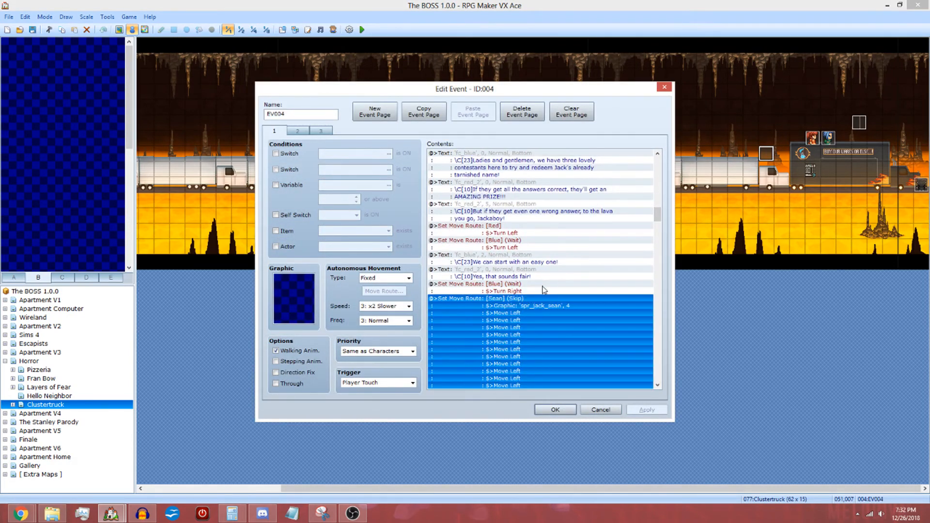
pyautogui.moveTo(658, 214)
pyautogui.mouseDown()
pyautogui.moveTo(661, 240)
pyautogui.moveTo(660, 228)
pyautogui.mouseUp()
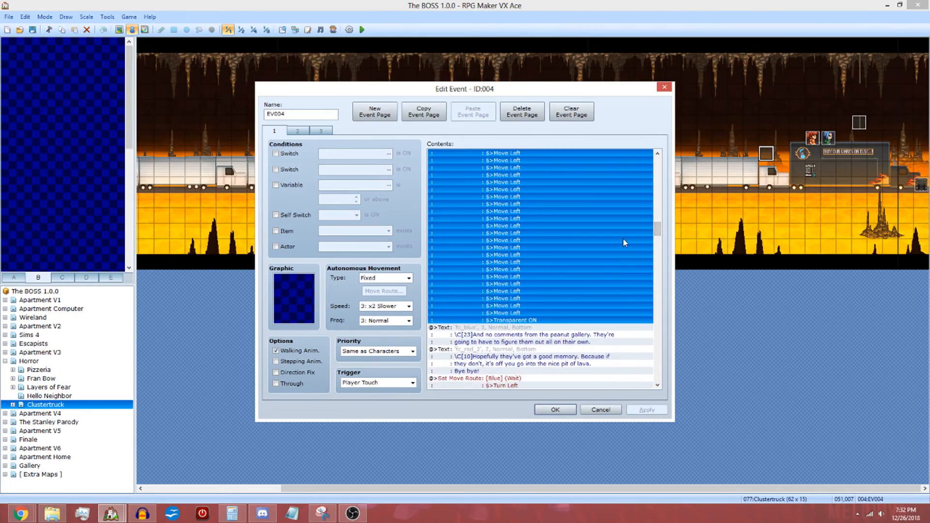
pyautogui.scroll(5, 623, 238)
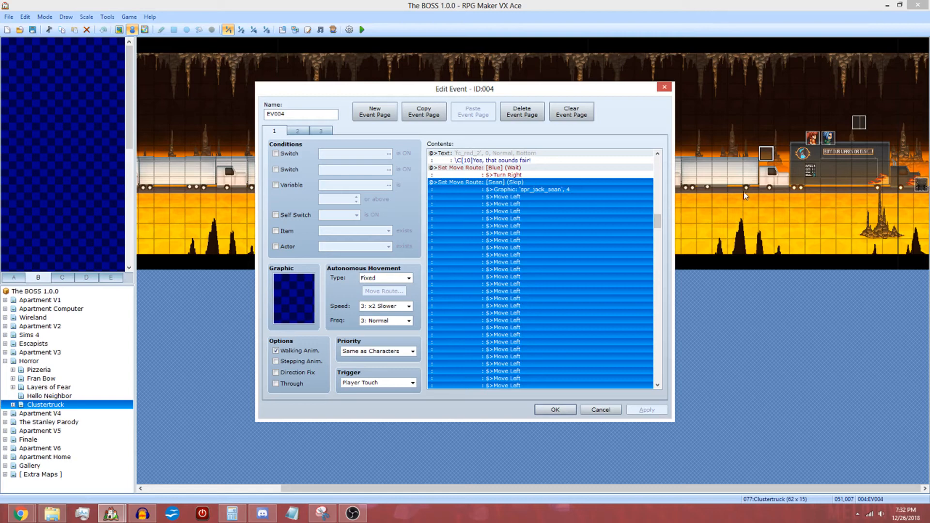
pyautogui.scroll(-8, 499, 281)
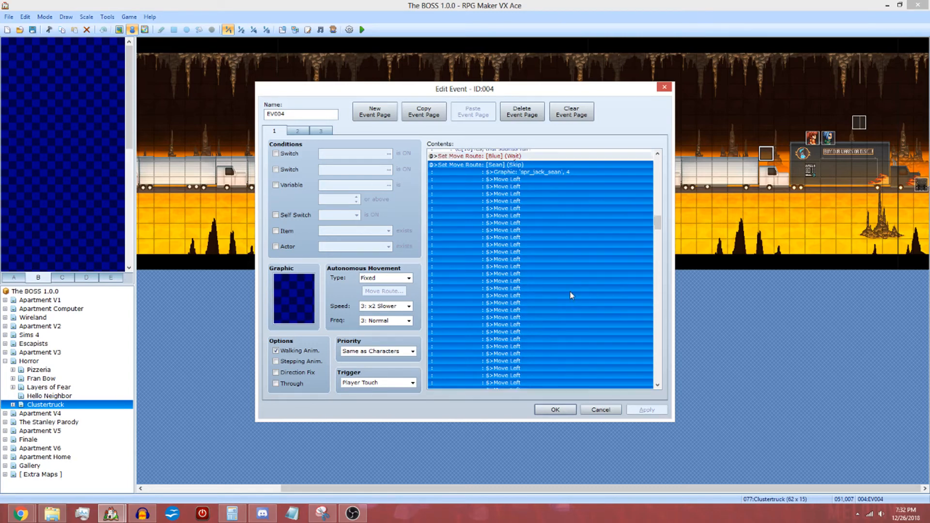
pyautogui.scroll(8, 597, 341)
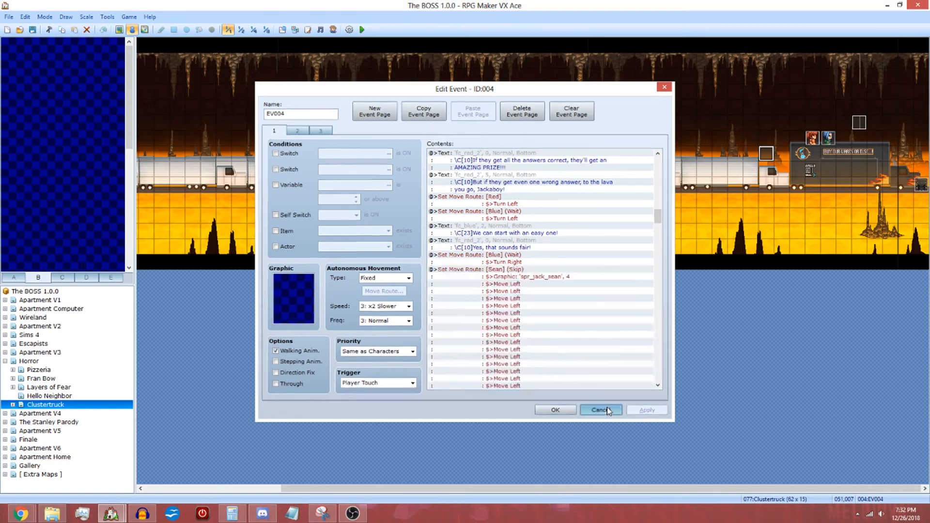
pyautogui.click(602, 409)
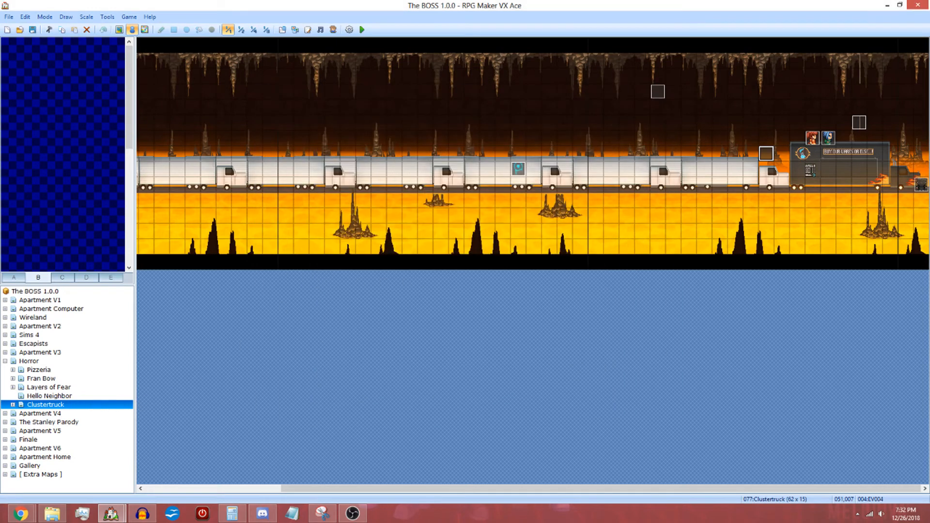
# Step: Open the Pizzeria subgroup's Security map and examine both pages of the Jack event
pyautogui.doubleClick(16, 370)
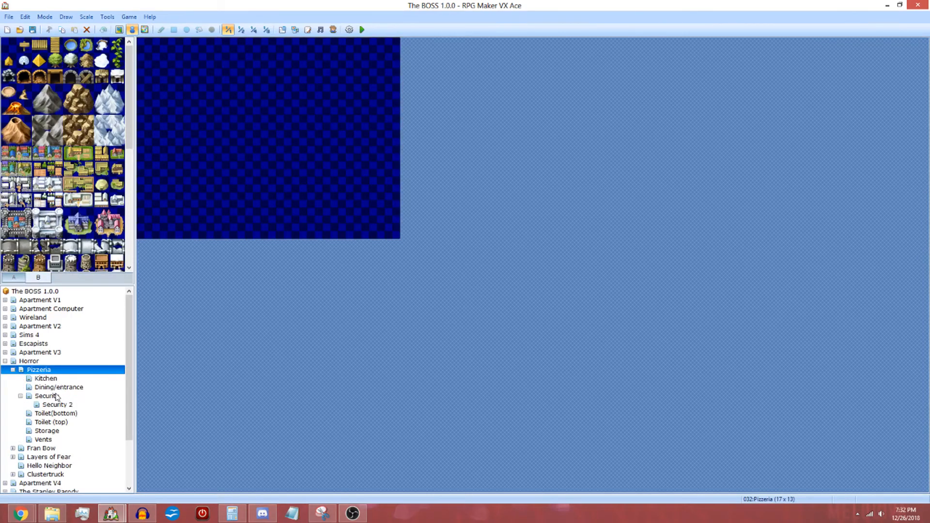
pyautogui.click(53, 396)
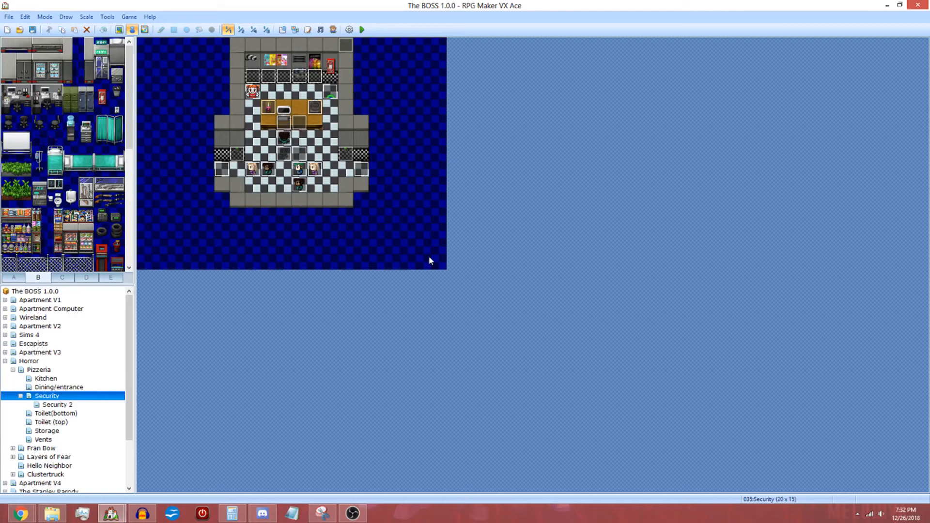
pyautogui.doubleClick(300, 173)
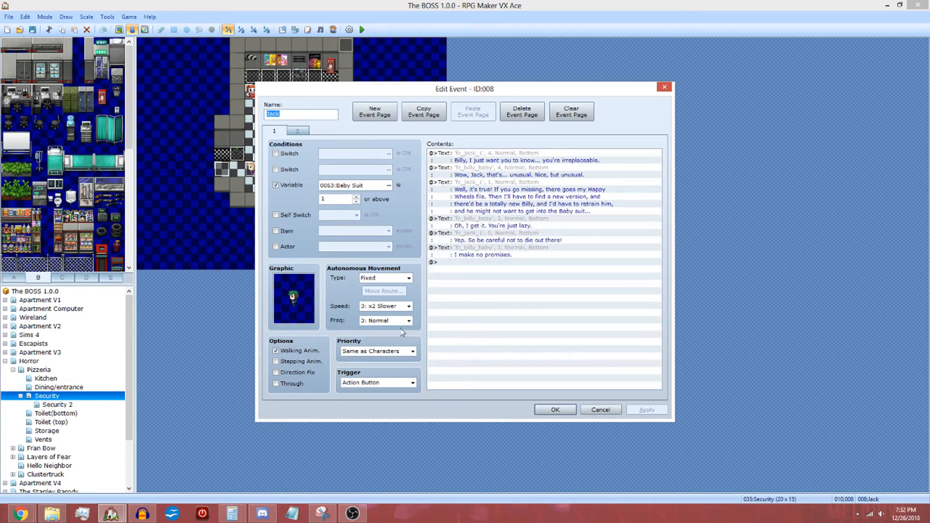
pyautogui.click(298, 131)
pyautogui.click(278, 132)
pyautogui.click(589, 408)
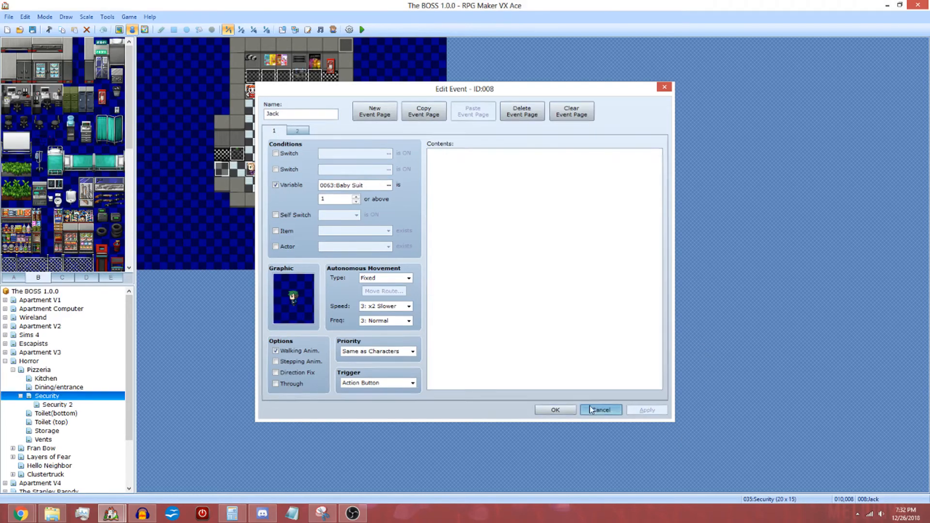
# Step: Inspect event EV014 two tiles from Jack and the doorway event EV015 on the Security map, closing both unchanged
pyautogui.doubleClick(269, 174)
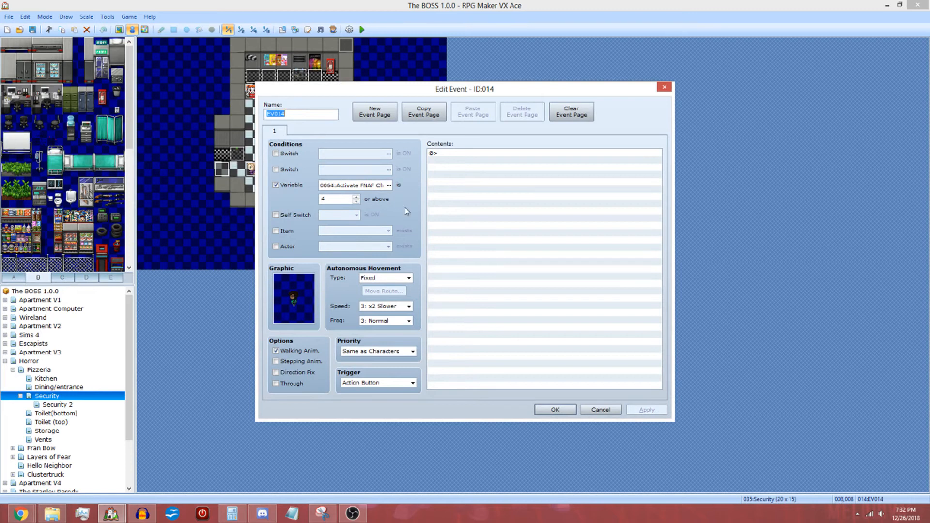
pyautogui.click(601, 409)
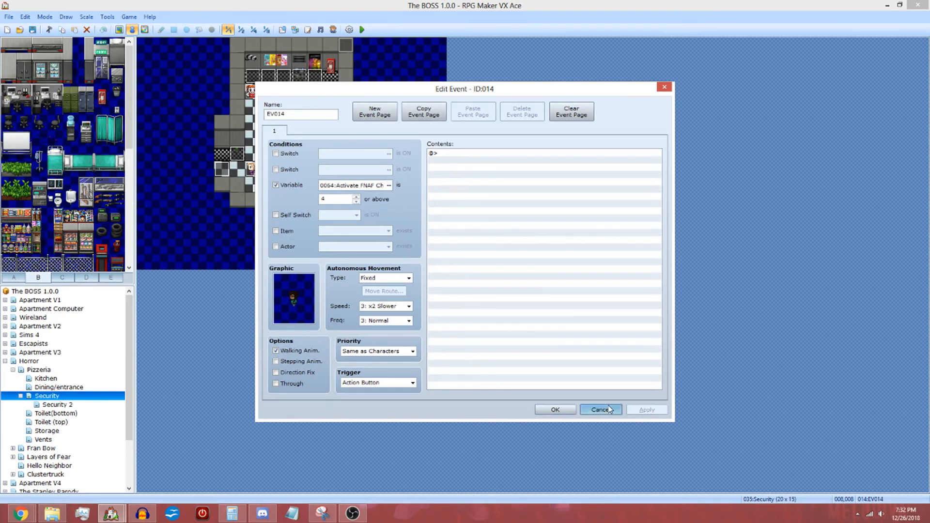
pyautogui.doubleClick(238, 155)
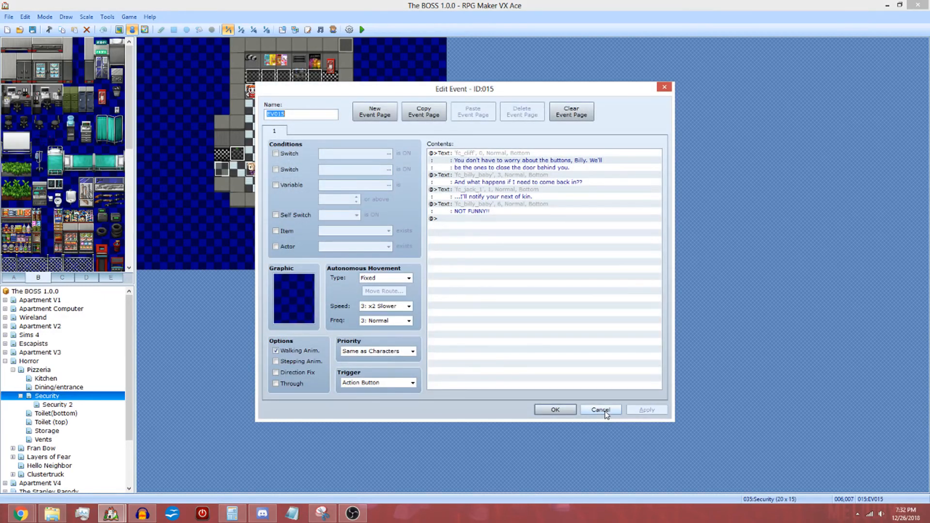
pyautogui.click(600, 409)
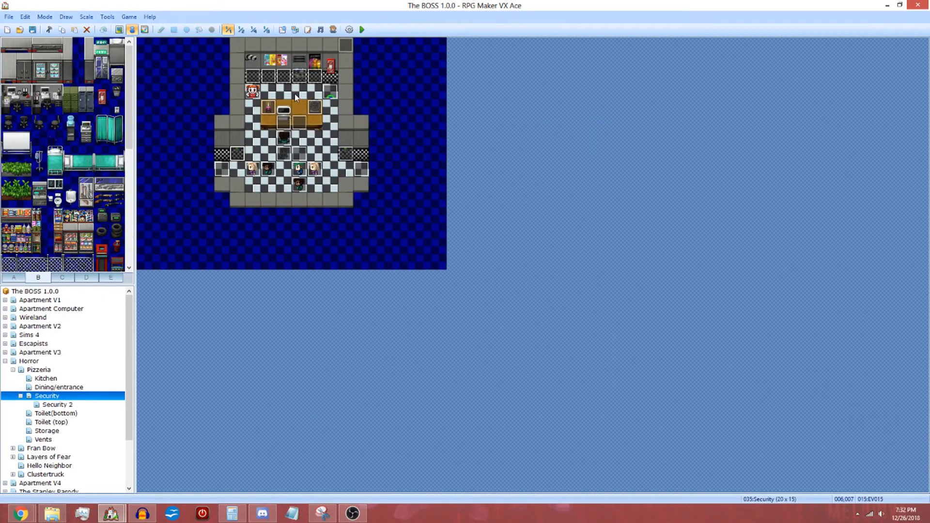
# Step: Examine both pages of the Baby Costume Prop event on the Security map
pyautogui.doubleClick(252, 92)
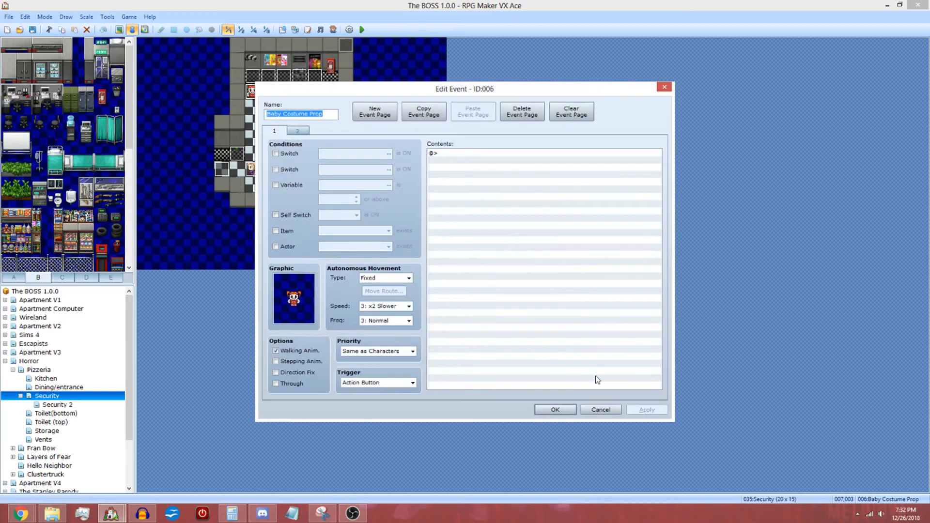
pyautogui.click(296, 131)
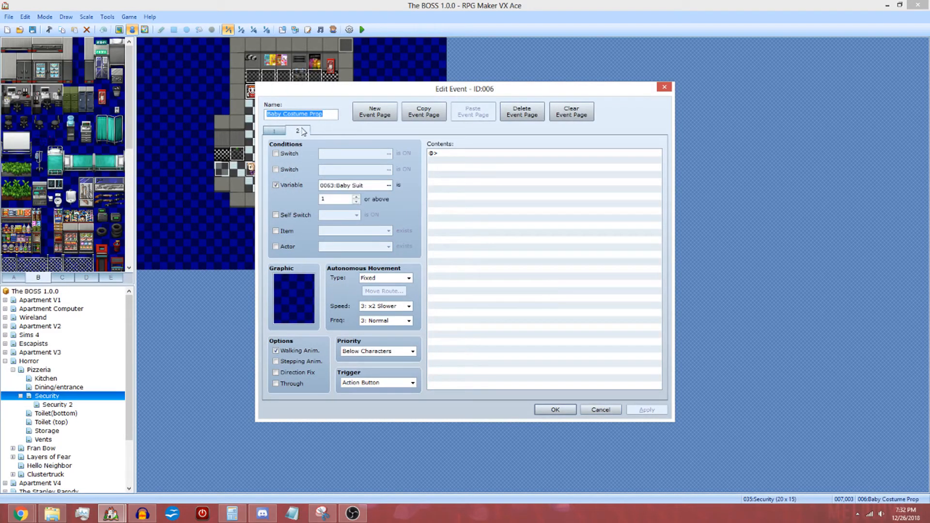
pyautogui.click(601, 410)
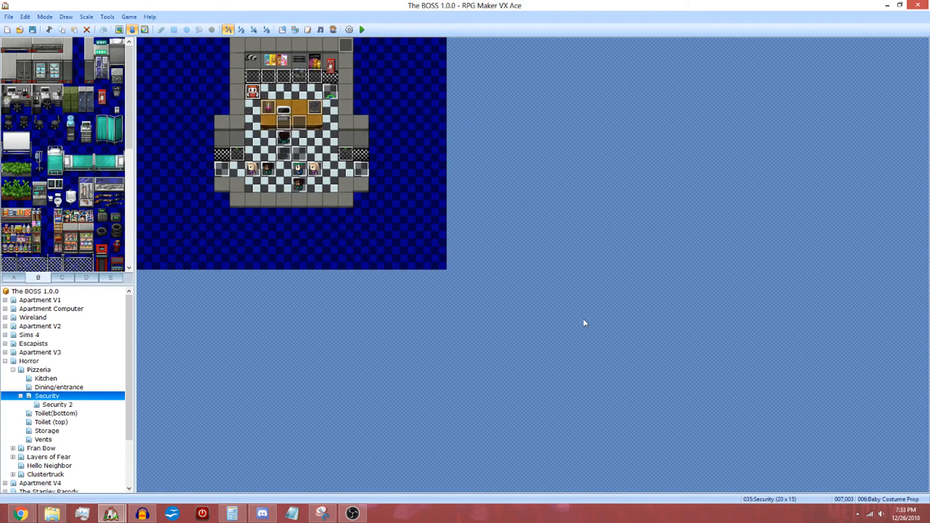
# Step: Open autorun event EV007 in the Security map's upper corner and inspect its Fadeout BGS and Play BGM 'mus_cliff' commands
pyautogui.doubleClick(345, 45)
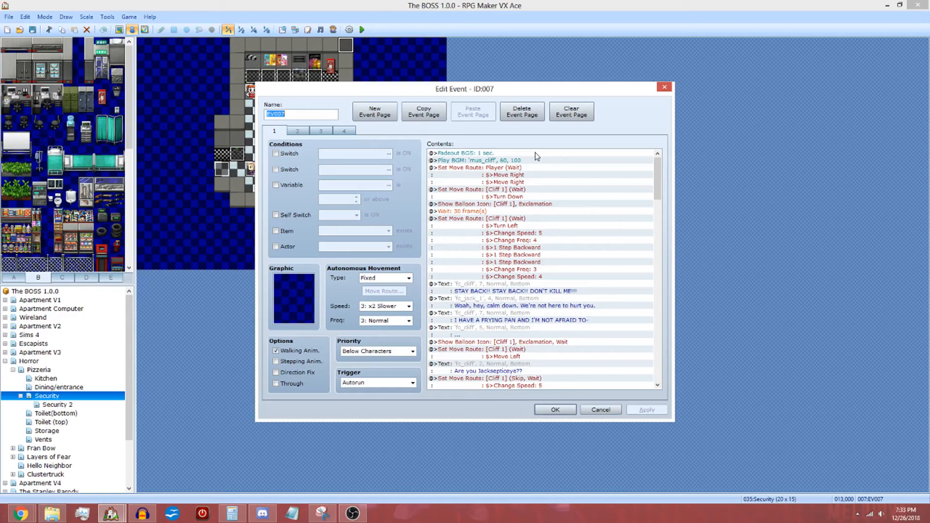
pyautogui.click(536, 153)
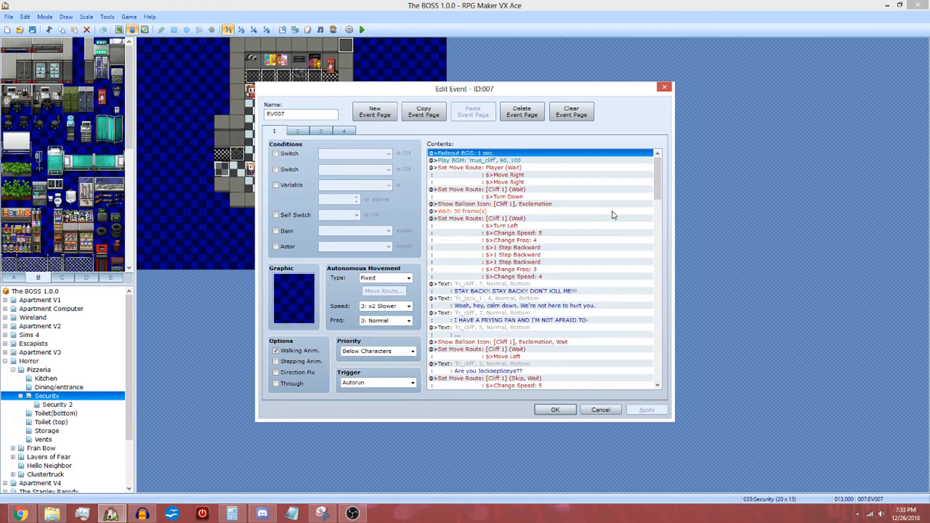
pyautogui.click(539, 160)
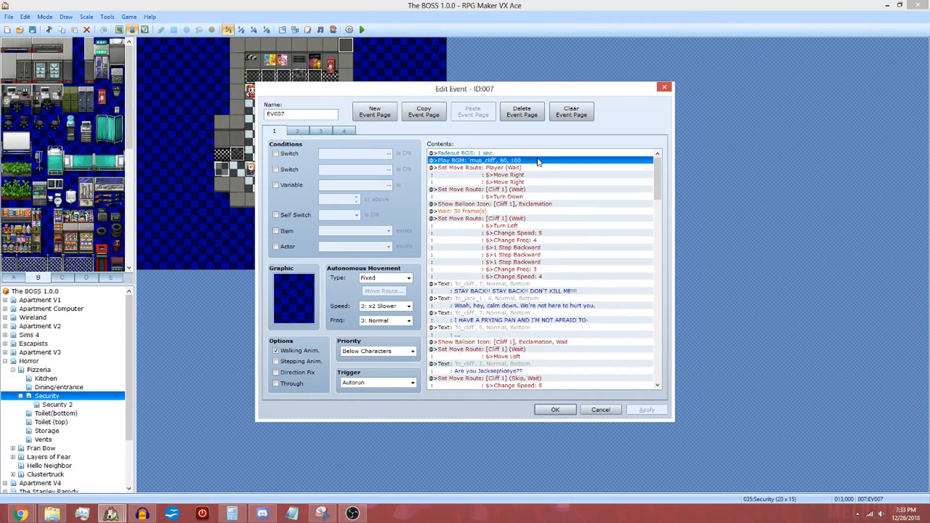
pyautogui.doubleClick(538, 160)
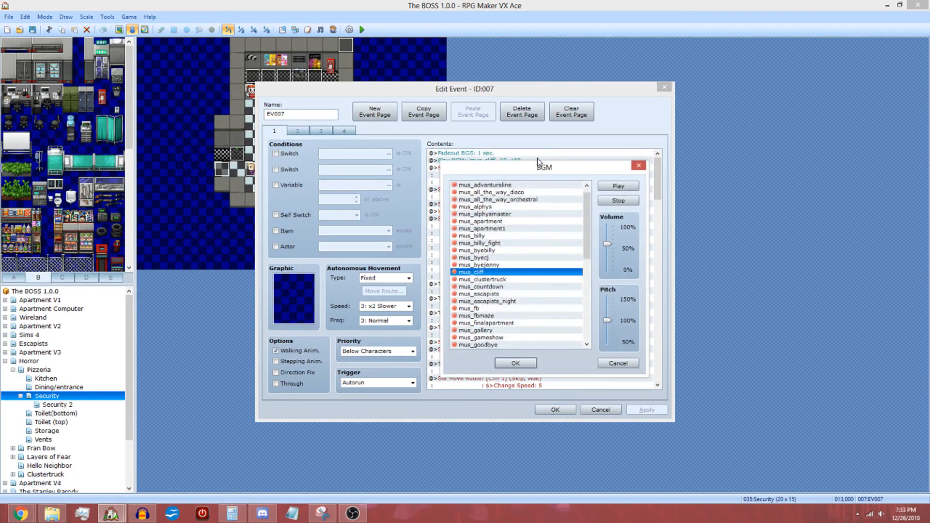
pyautogui.click(617, 203)
pyautogui.click(516, 364)
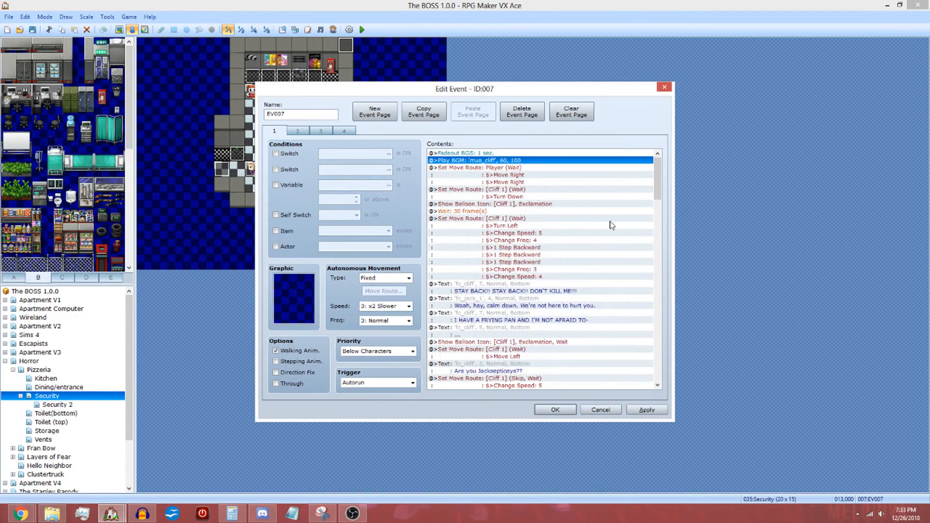
# Step: Examine the player's and Cliff 1's move routes in event EV007 against the map, and close the event without saving
pyautogui.click(530, 168)
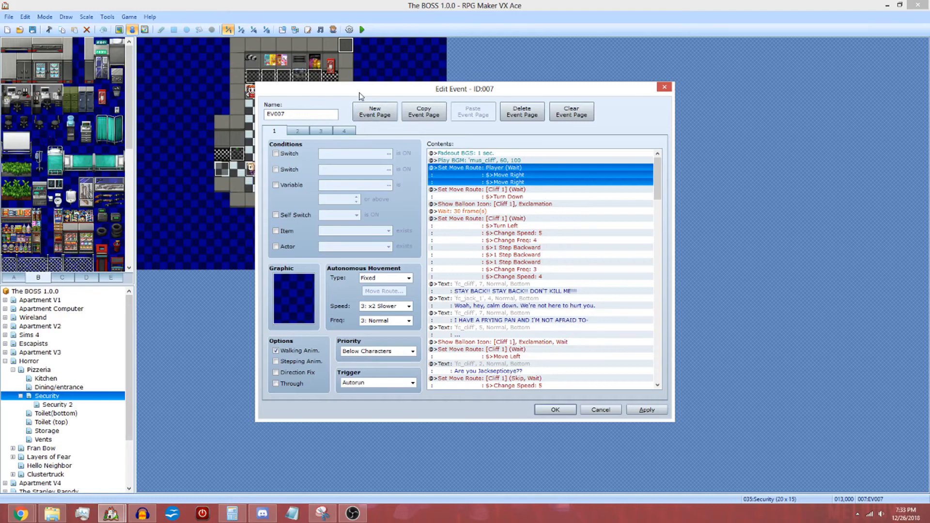
pyautogui.moveTo(358, 92); pyautogui.dragTo(436, 85)
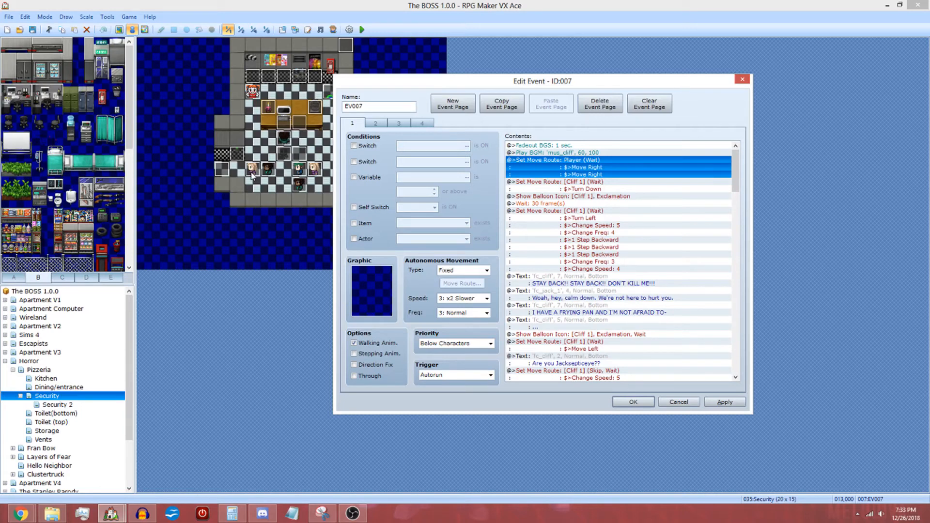
pyautogui.click(555, 187)
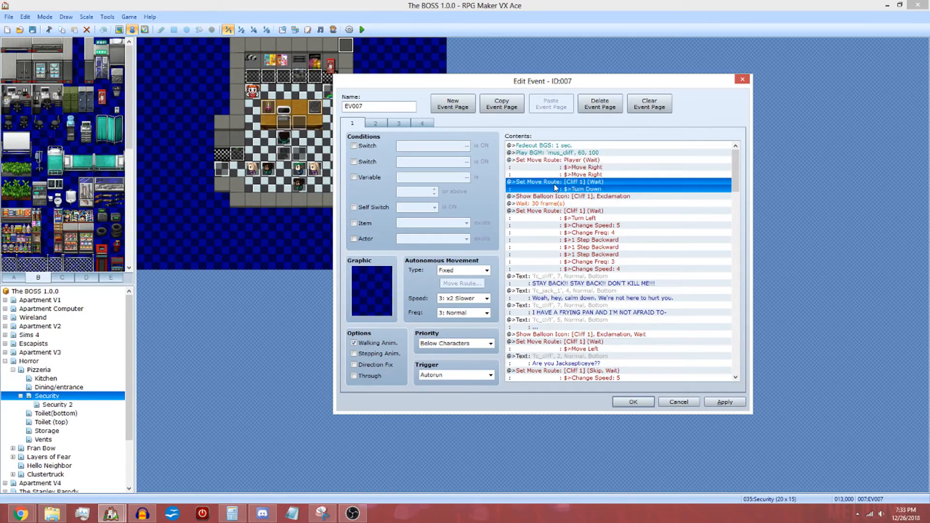
pyautogui.click(678, 402)
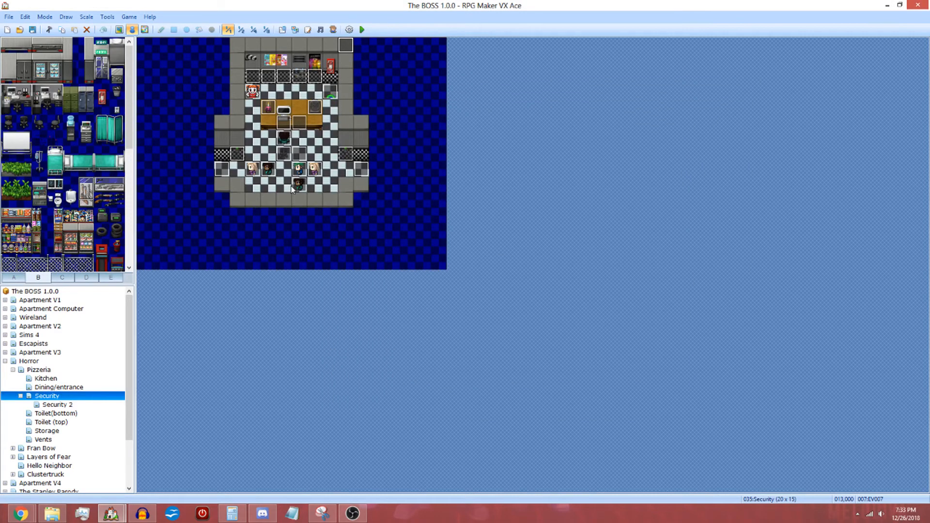
# Step: Inspect the Cliff 1, EV014 and Cliff 2 events on the Security map, closing each without changes
pyautogui.doubleClick(284, 138)
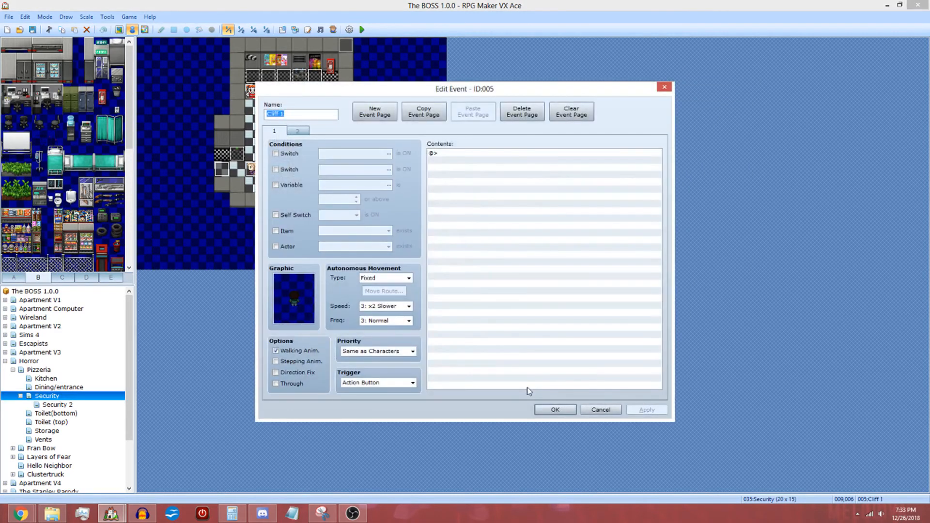
pyautogui.click(599, 410)
pyautogui.doubleClick(269, 170)
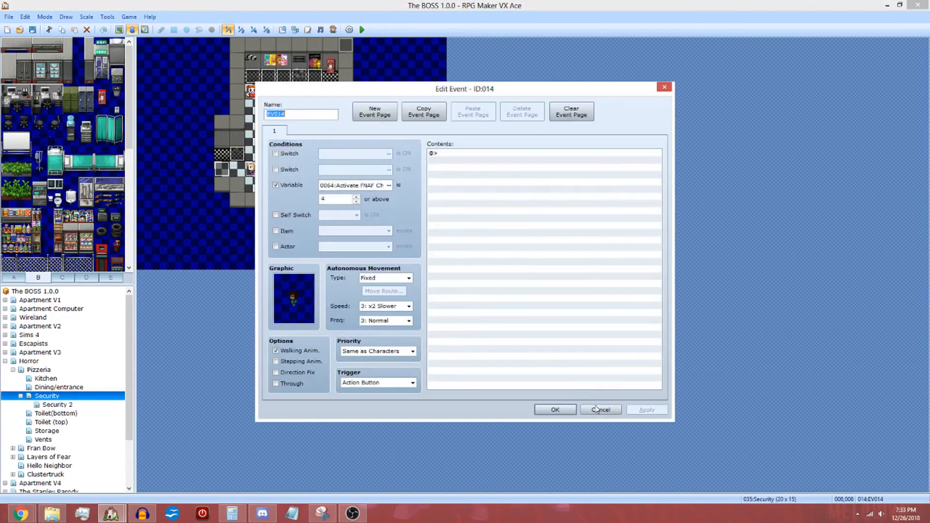
pyautogui.click(600, 410)
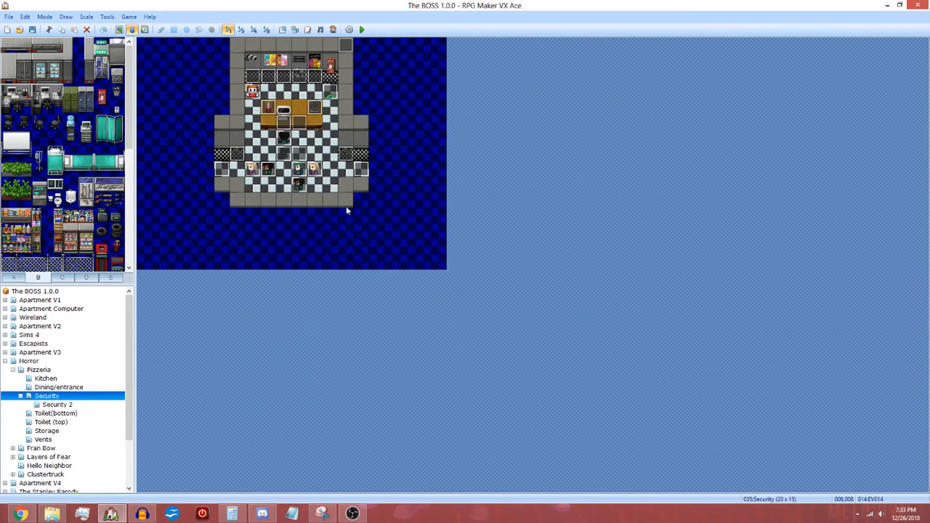
pyautogui.doubleClick(300, 184)
pyautogui.click(599, 407)
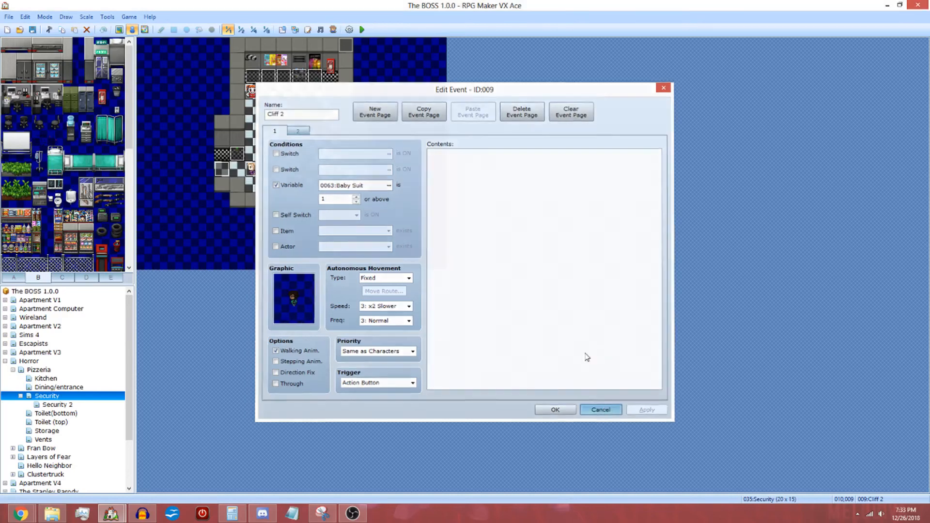
# Step: Reopen event EV007 and view the character and balloon icon choices of Cliff 1's first Show Balloon Icon command, leaving it unchanged
pyautogui.doubleClick(346, 46)
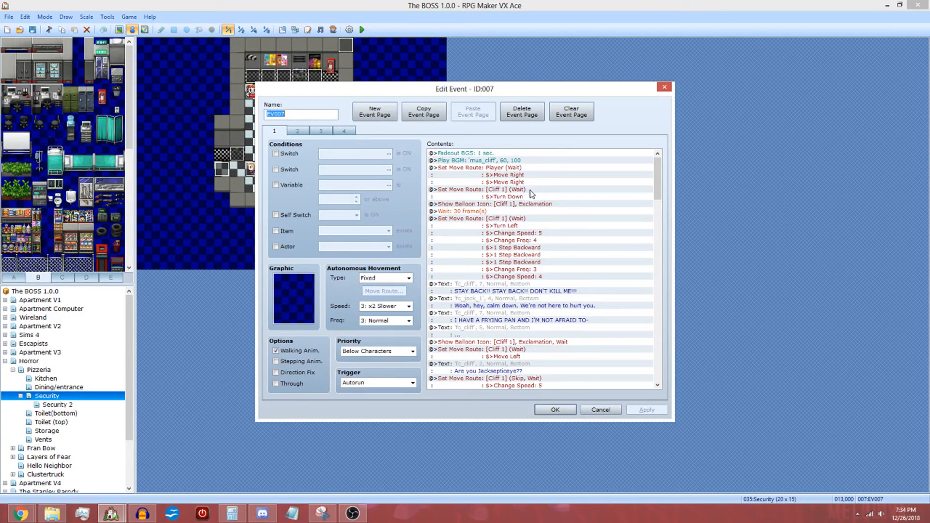
pyautogui.click(553, 208)
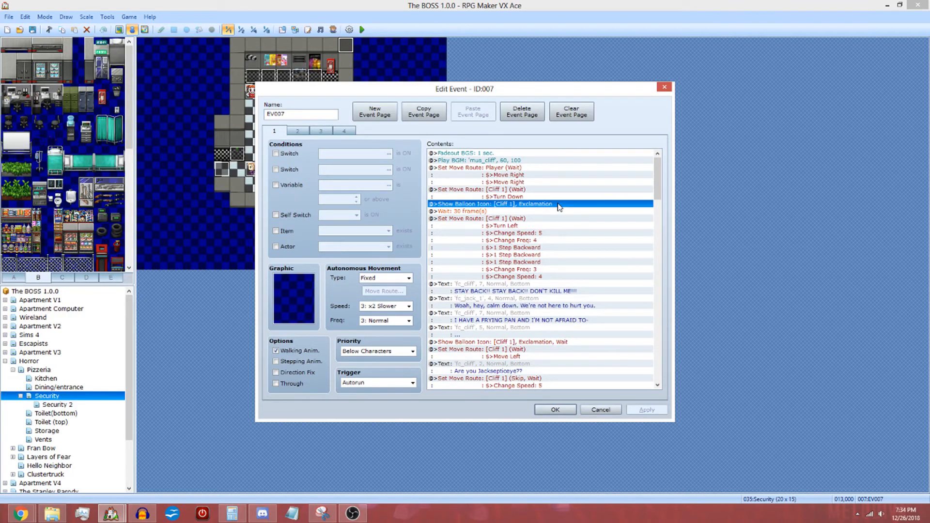
pyautogui.doubleClick(558, 208)
pyautogui.click(527, 261)
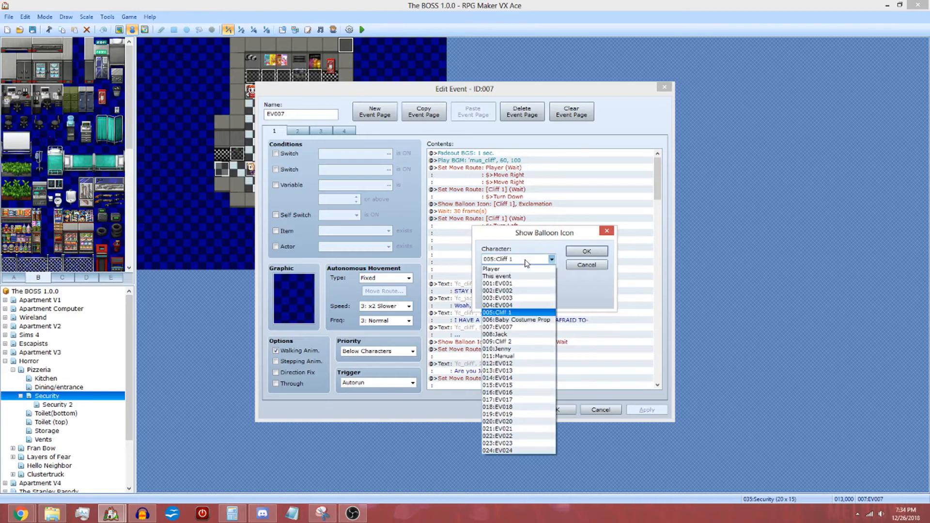
pyautogui.click(526, 261)
pyautogui.click(525, 282)
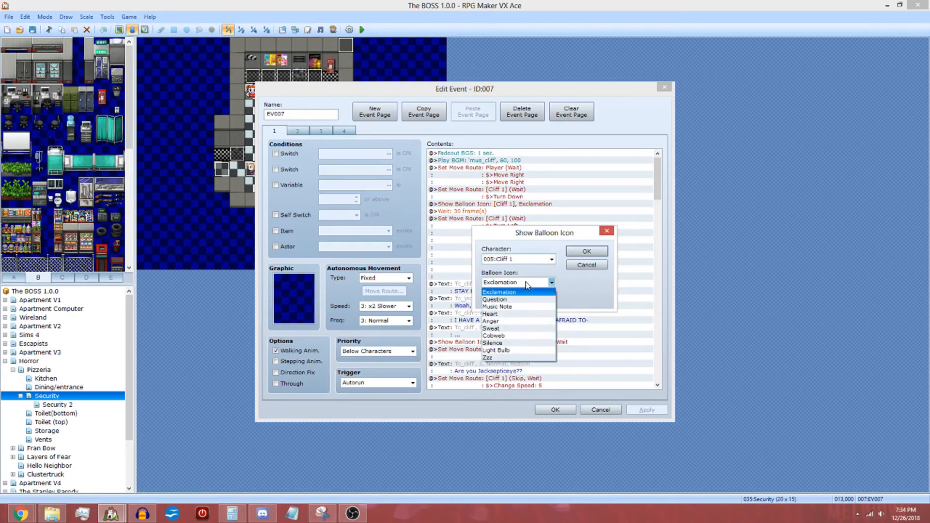
pyautogui.click(525, 281)
pyautogui.click(586, 265)
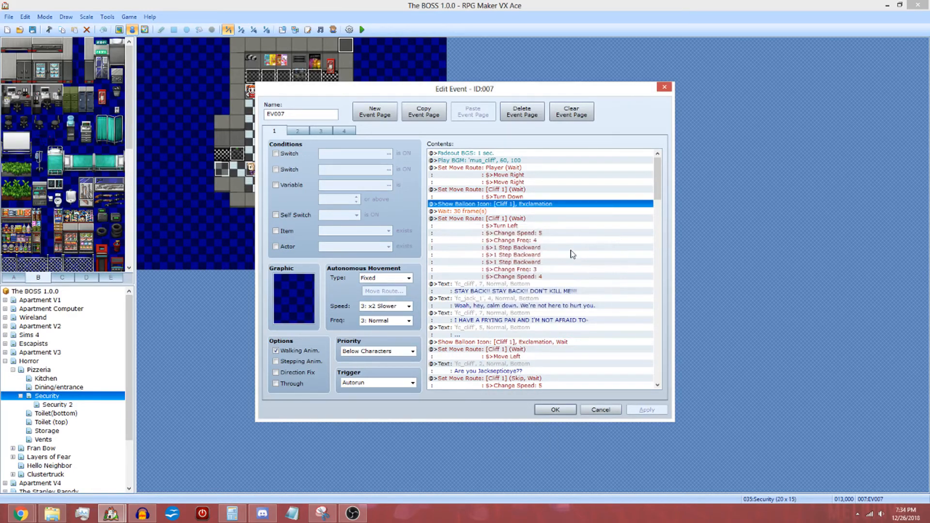
# Step: Examine EV007's 30-frame wait, Cliff 1's step-back and approach move routes, and the dialogue around them
pyautogui.click(548, 213)
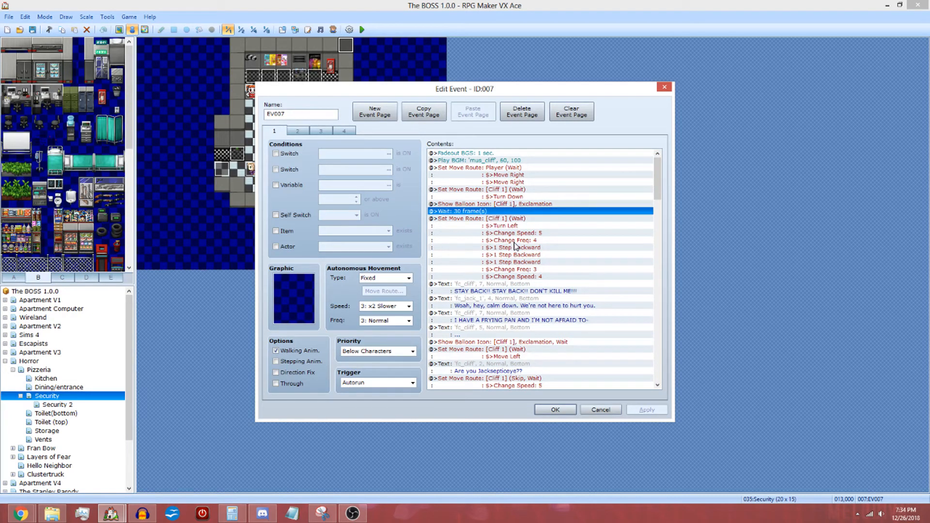
pyautogui.click(511, 219)
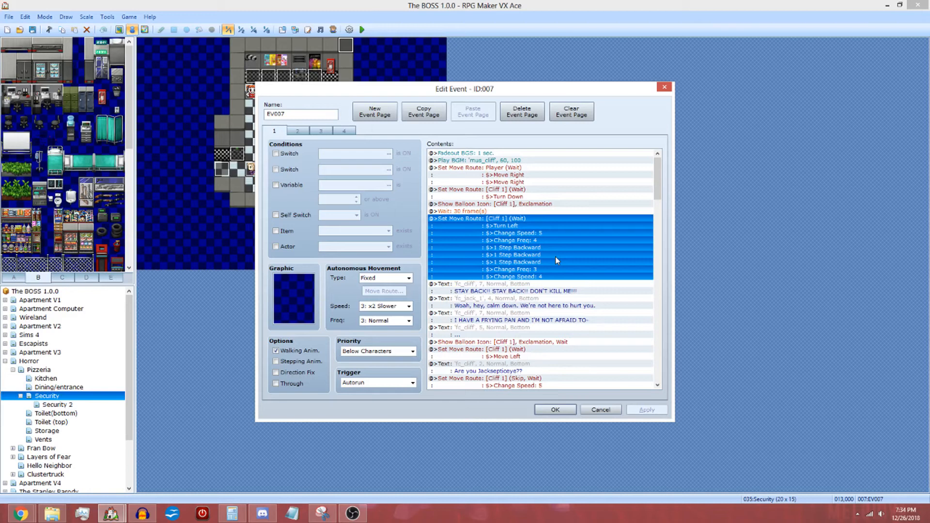
pyautogui.moveTo(656, 175); pyautogui.dragTo(663, 191)
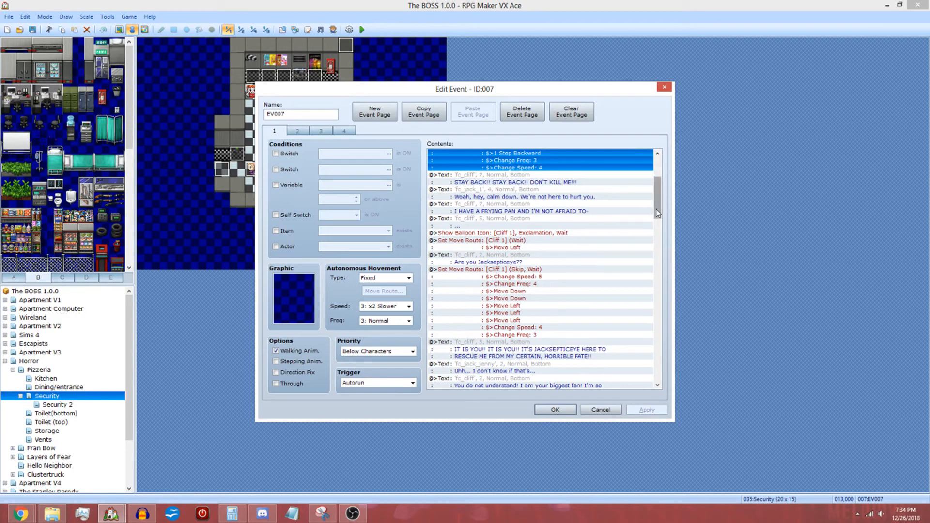
pyautogui.moveTo(657, 213); pyautogui.dragTo(656, 224)
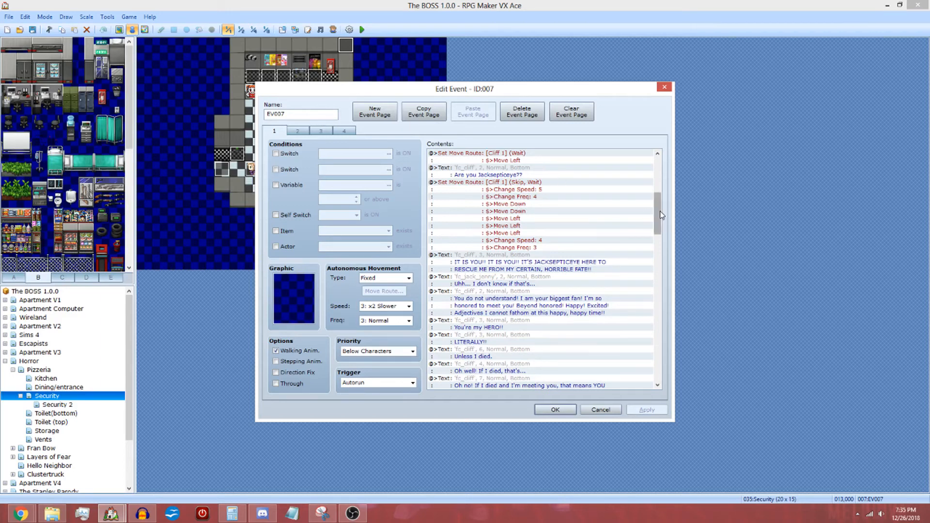
pyautogui.moveTo(659, 219); pyautogui.dragTo(659, 221)
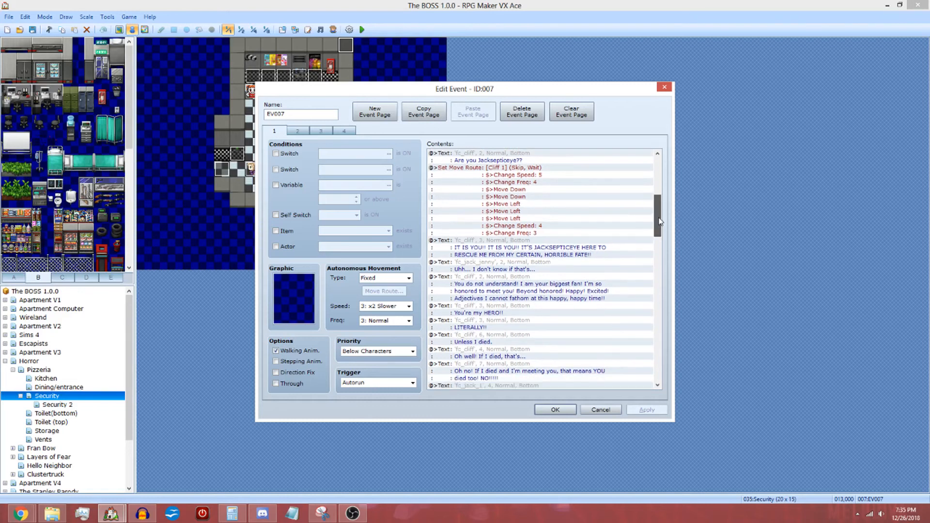
pyautogui.moveTo(549, 226); pyautogui.dragTo(553, 231)
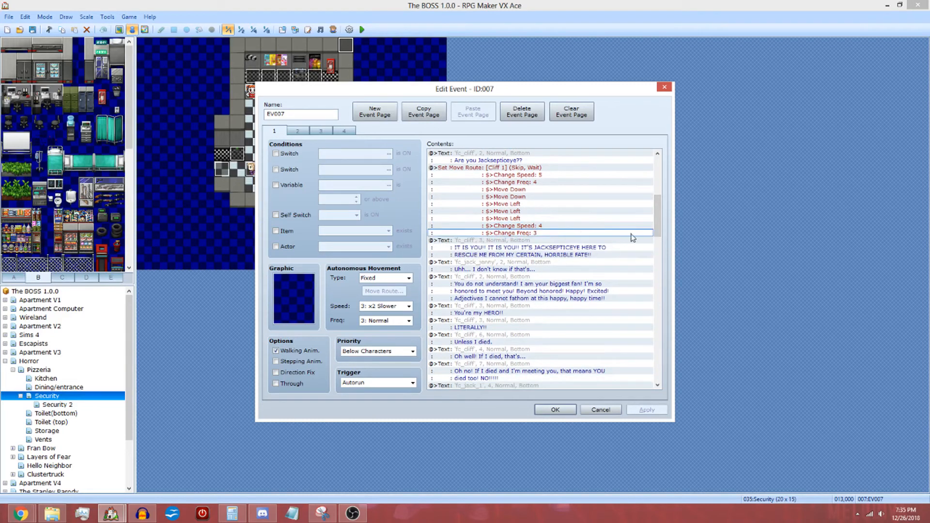
# Step: Find the Play SE 'sfx_doorpound' command in EV007, preview its sound, and keep its settings
pyautogui.moveTo(655, 215); pyautogui.dragTo(660, 312)
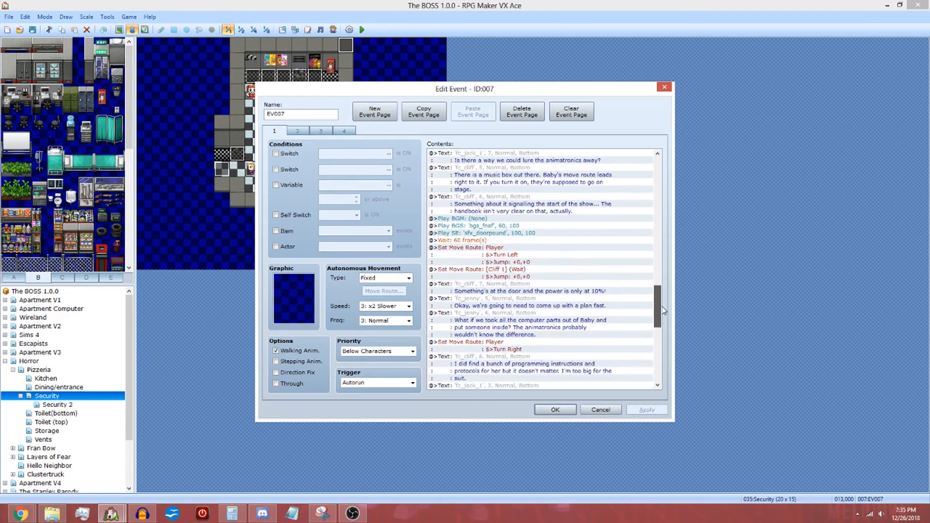
pyautogui.click(547, 234)
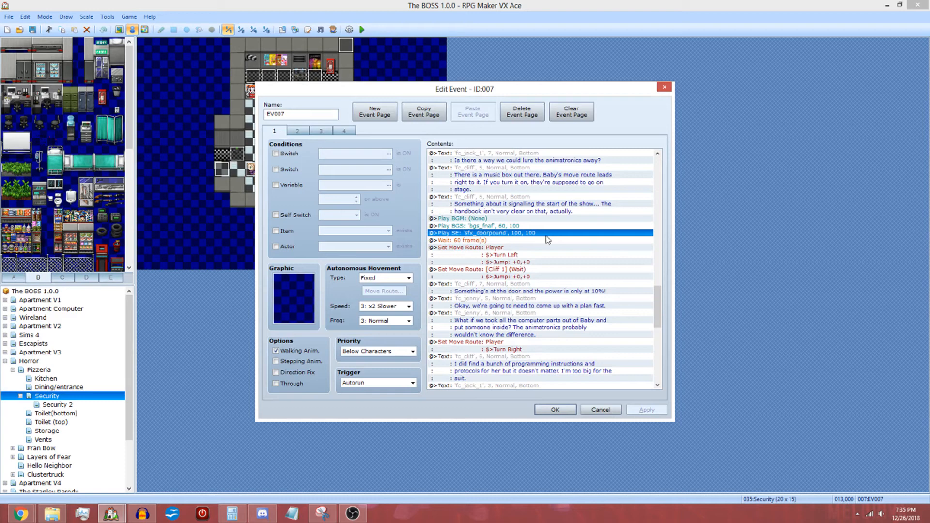
pyautogui.doubleClick(548, 234)
pyautogui.click(618, 186)
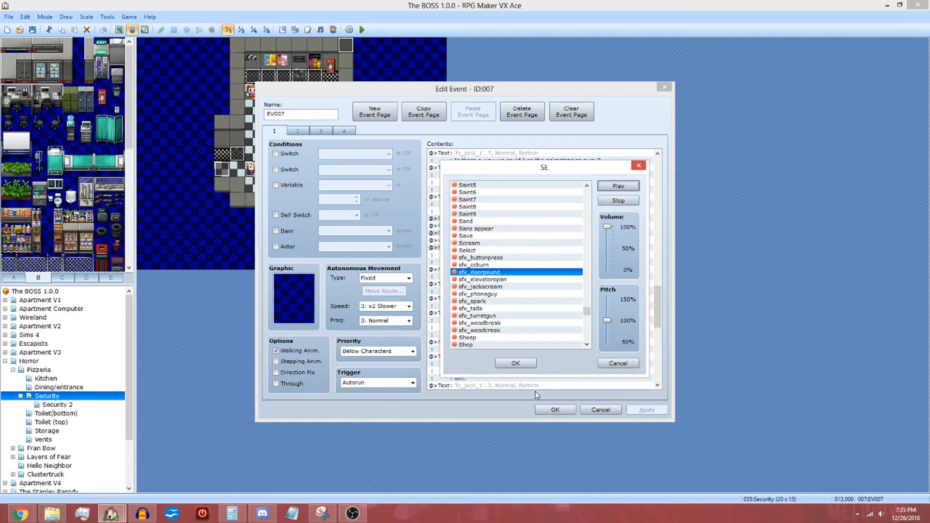
pyautogui.click(509, 363)
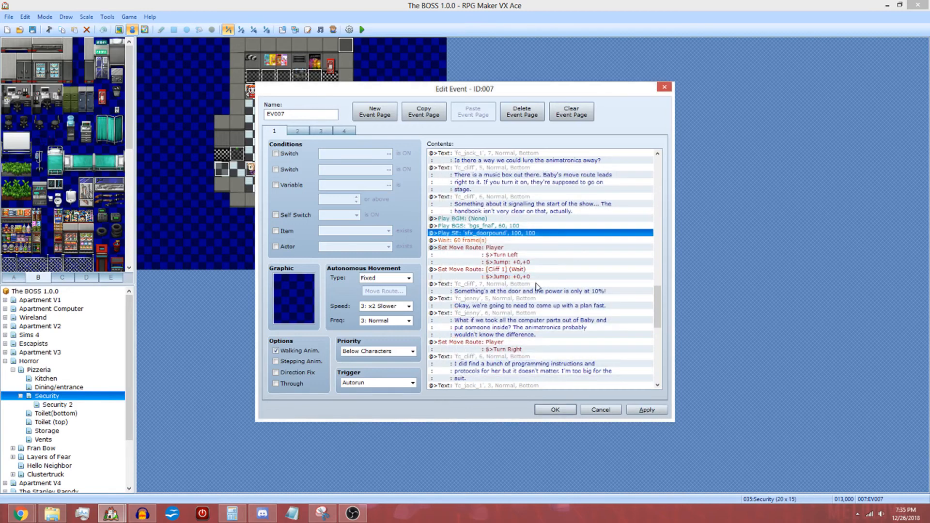
# Step: Review the commands after the door pound in EV007, from the 60-frame wait through the remaining dialogue to the page's end
pyautogui.click(529, 242)
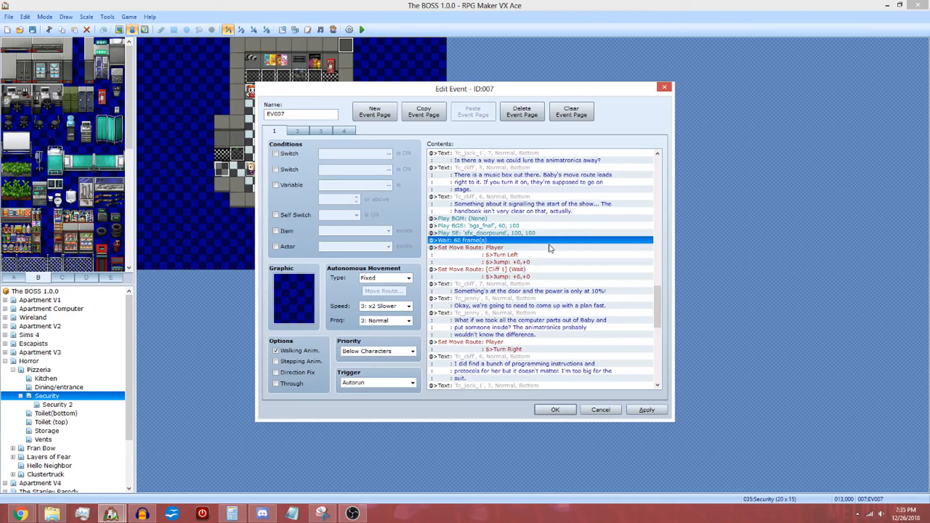
pyautogui.scroll(-2, 552, 248)
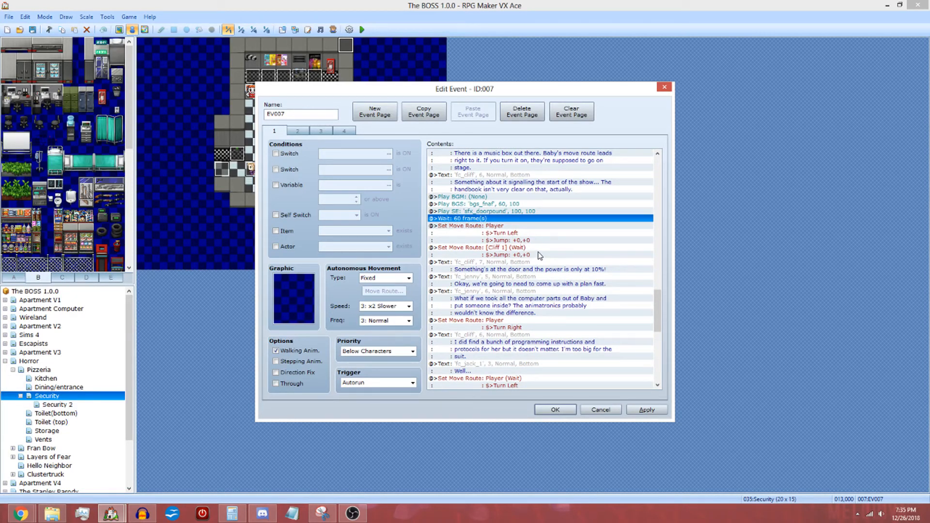
pyautogui.scroll(-3, 595, 256)
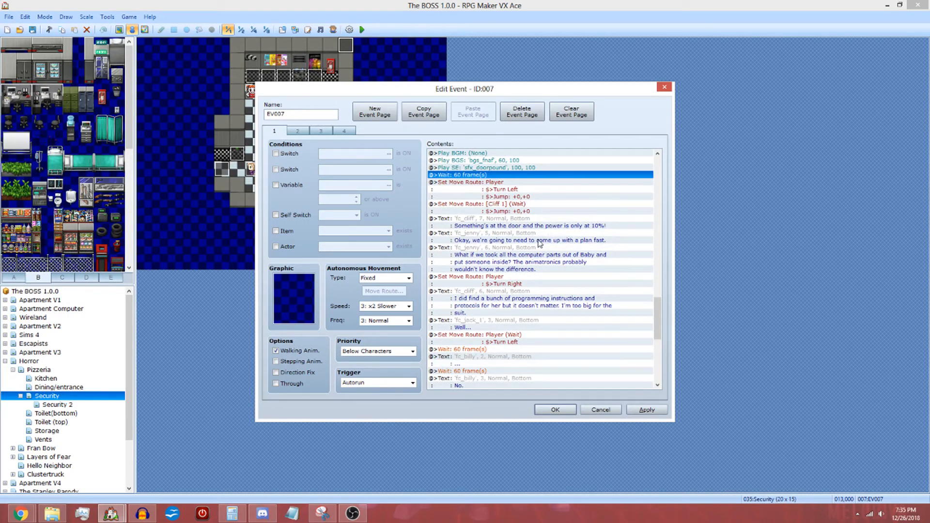
pyautogui.scroll(-1, 539, 242)
pyautogui.scroll(-2, 549, 246)
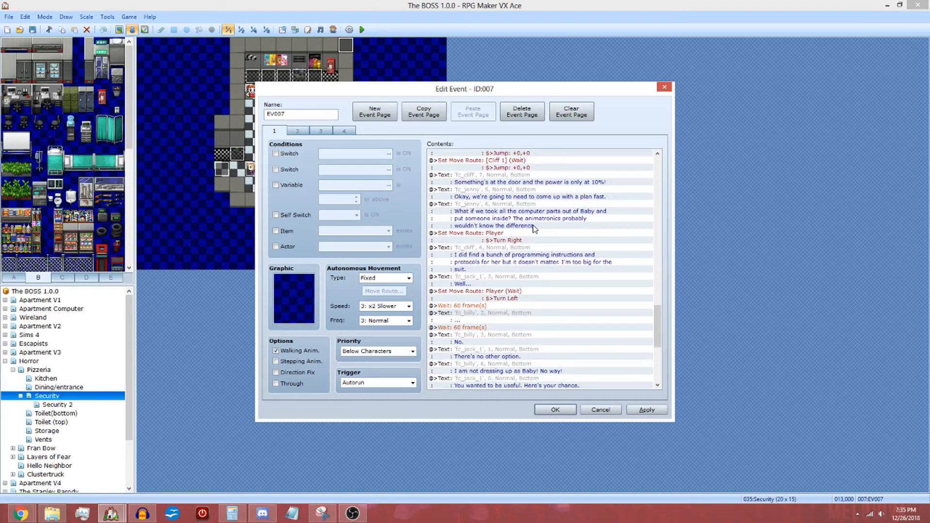
pyautogui.scroll(-5, 536, 247)
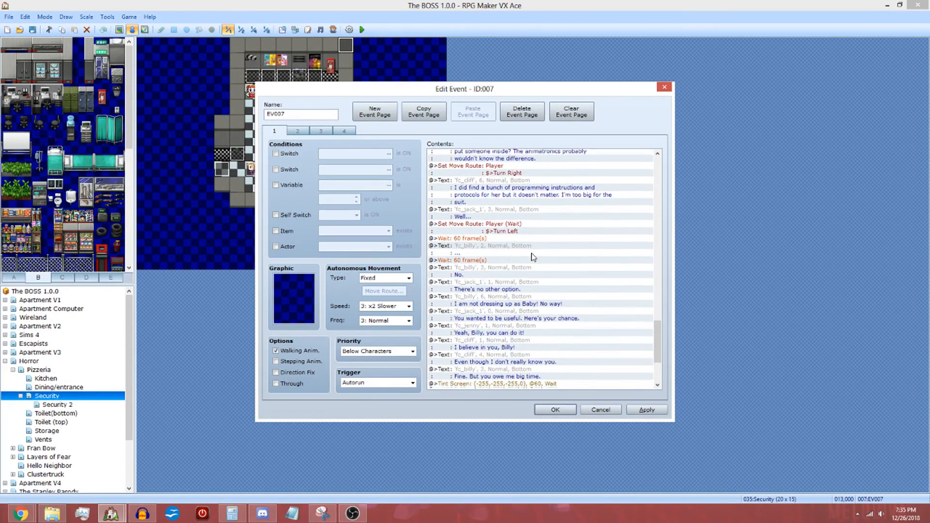
pyautogui.scroll(-4, 532, 255)
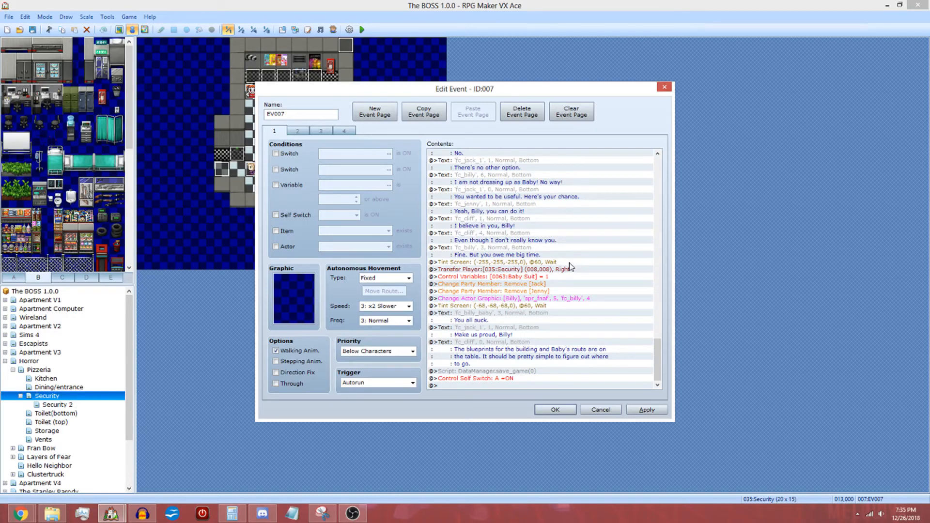
# Step: Preview the Dark, Sepia, Sunset, Night and Normal presets of the fade-to-black Tint Screen command, and cancel without applying any
pyautogui.click(583, 262)
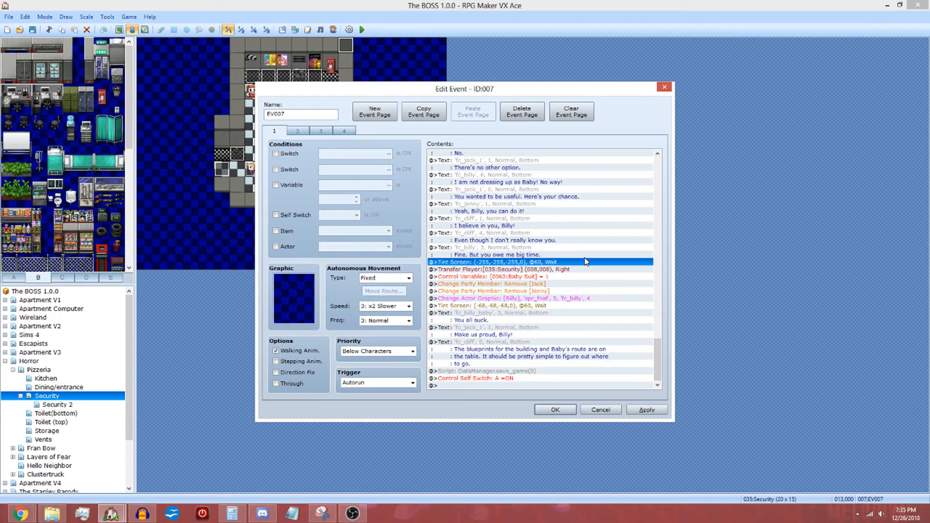
pyautogui.doubleClick(584, 261)
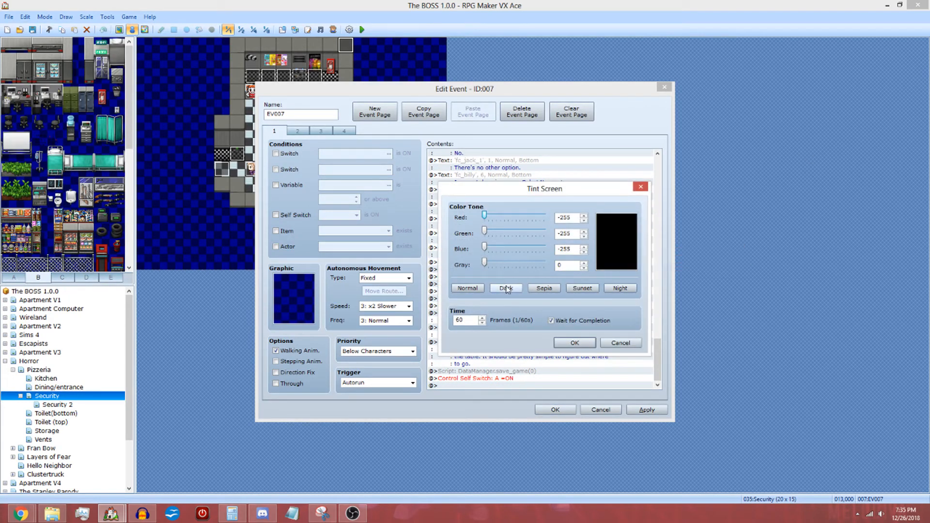
pyautogui.click(506, 289)
pyautogui.click(544, 289)
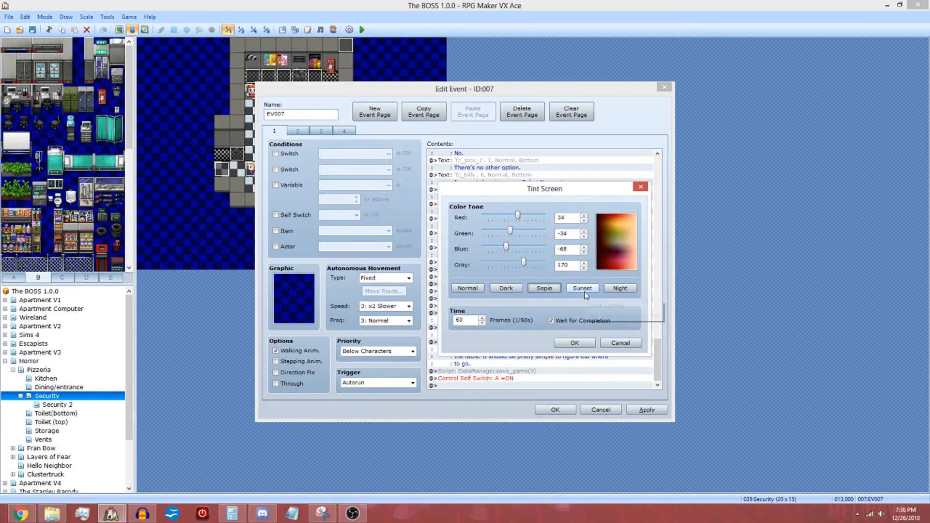
pyautogui.click(584, 289)
pyautogui.click(624, 288)
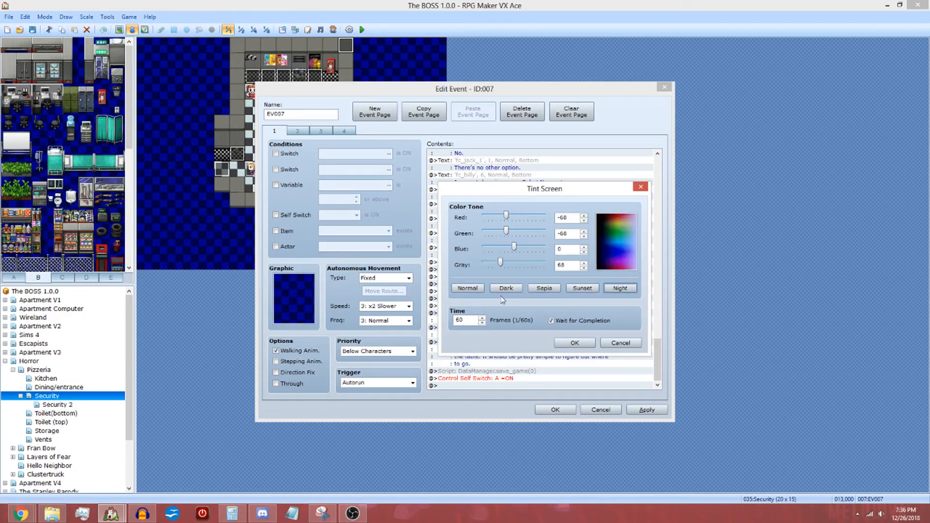
pyautogui.click(482, 289)
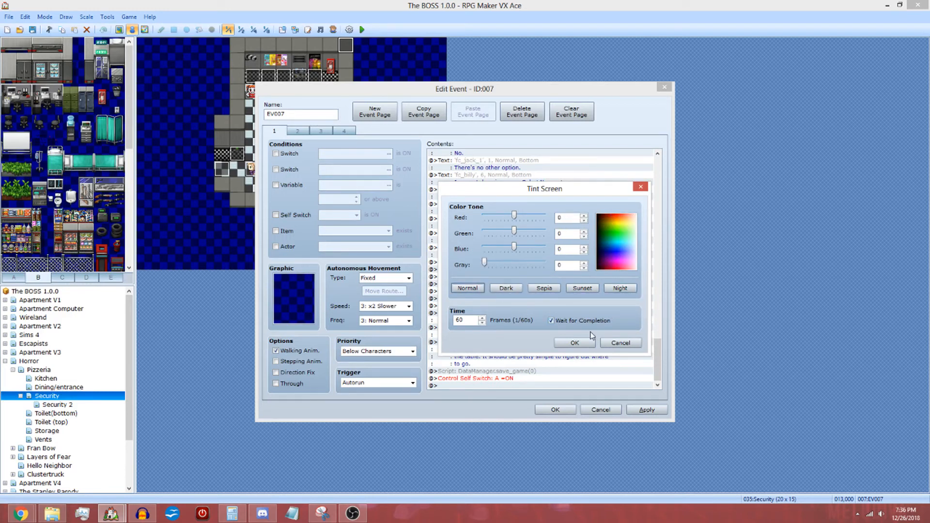
pyautogui.click(634, 345)
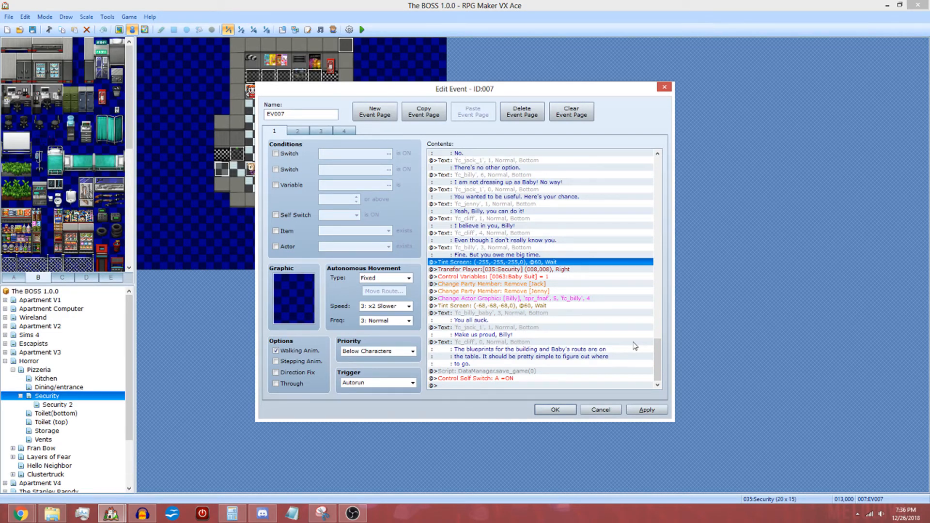
# Step: Examine EV007's Transfer Player and Baby Suit variable commands, and browse variables 0001 to 0060 through a temporary Variable condition
pyautogui.click(550, 269)
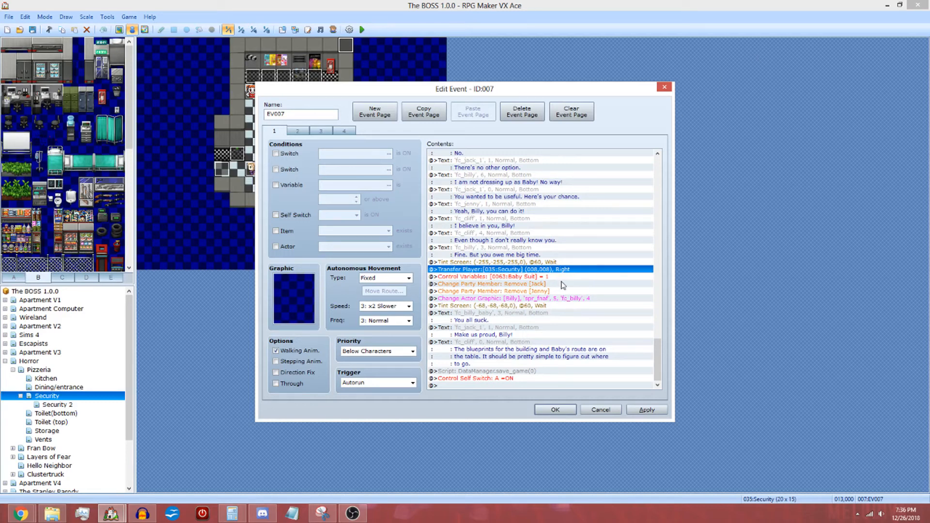
pyautogui.click(561, 277)
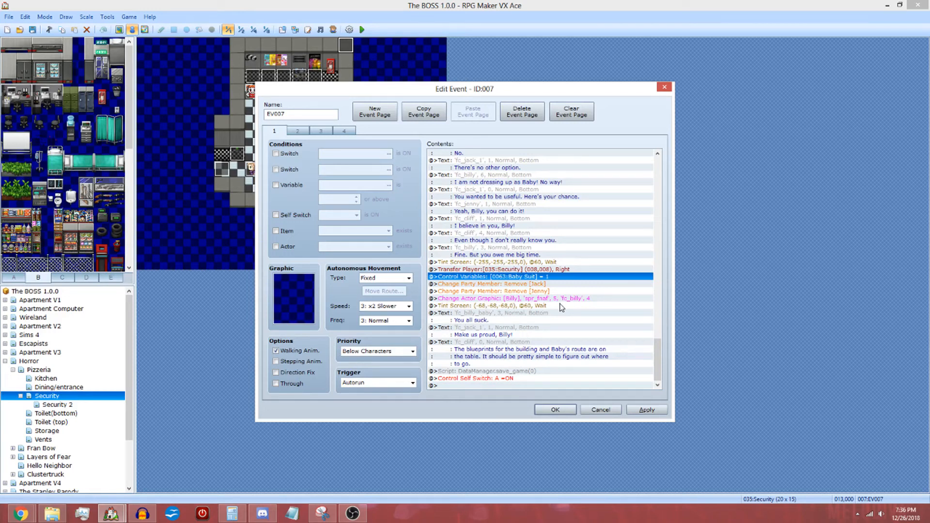
pyautogui.click(282, 187)
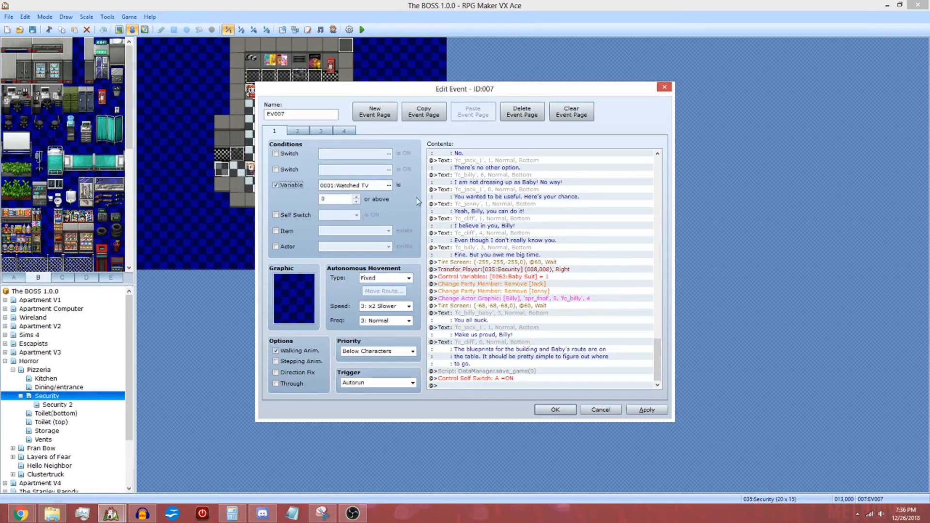
pyautogui.click(389, 185)
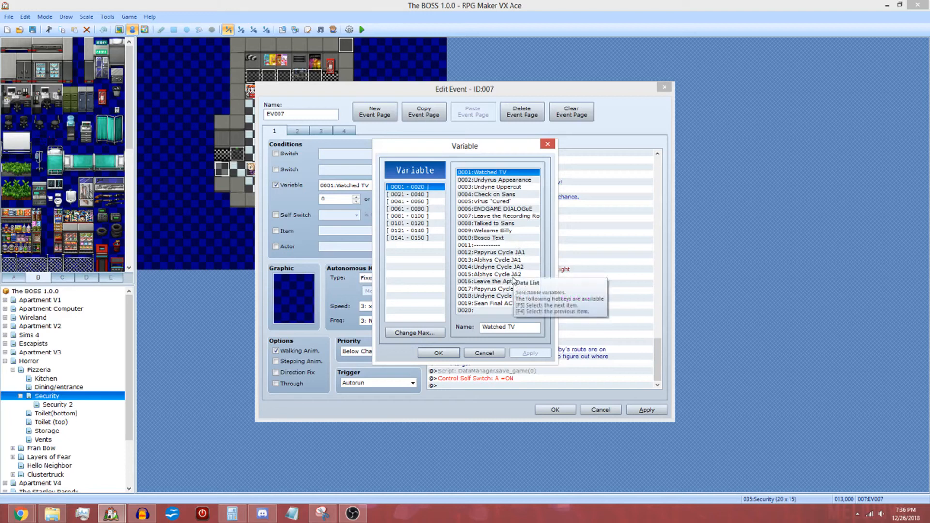
pyautogui.click(396, 194)
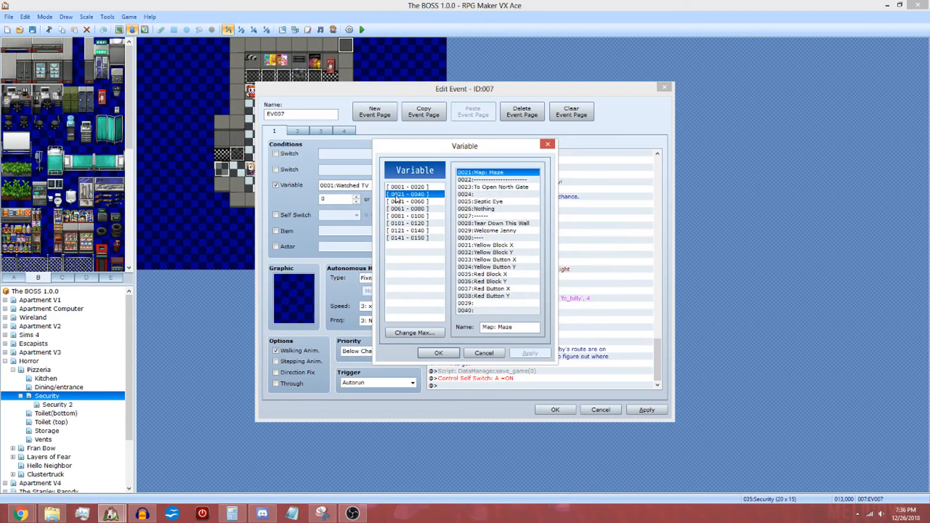
pyautogui.click(397, 201)
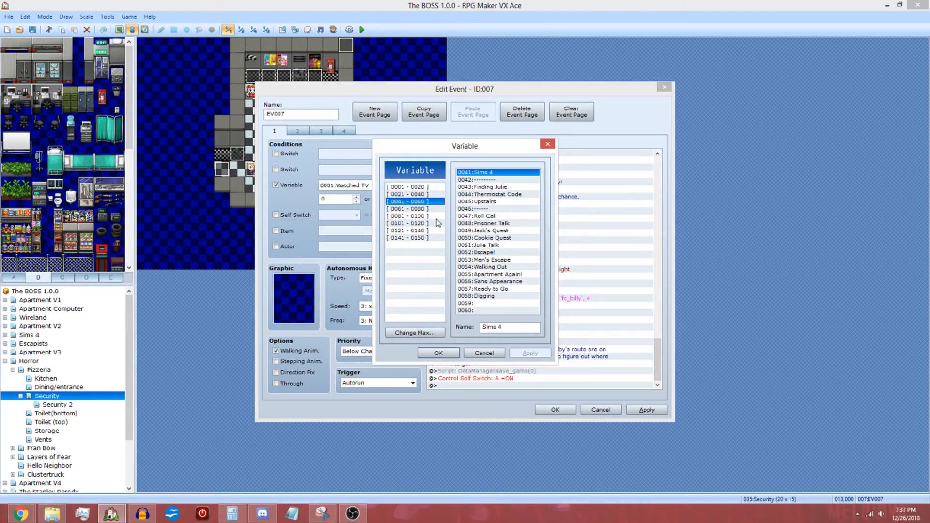
pyautogui.click(485, 246)
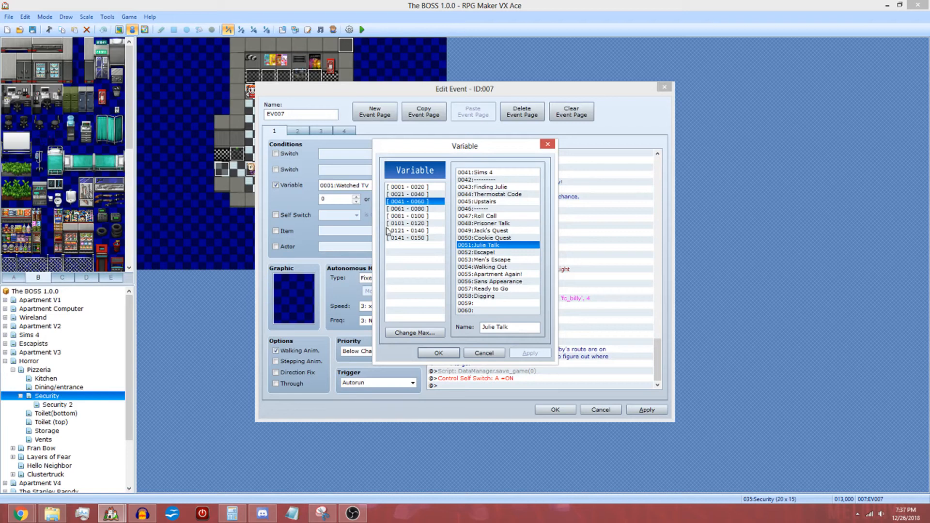
# Step: Browse variables 0061 to 0100, including LoF Deaths, 3% Deaths and Mabuka Death, and discard the selection and the temporary Variable condition
pyautogui.click(420, 210)
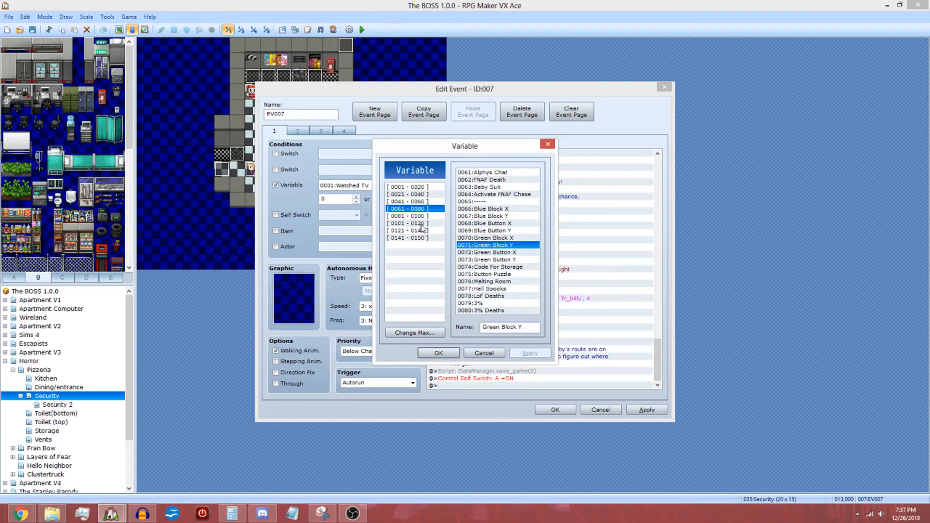
pyautogui.click(490, 296)
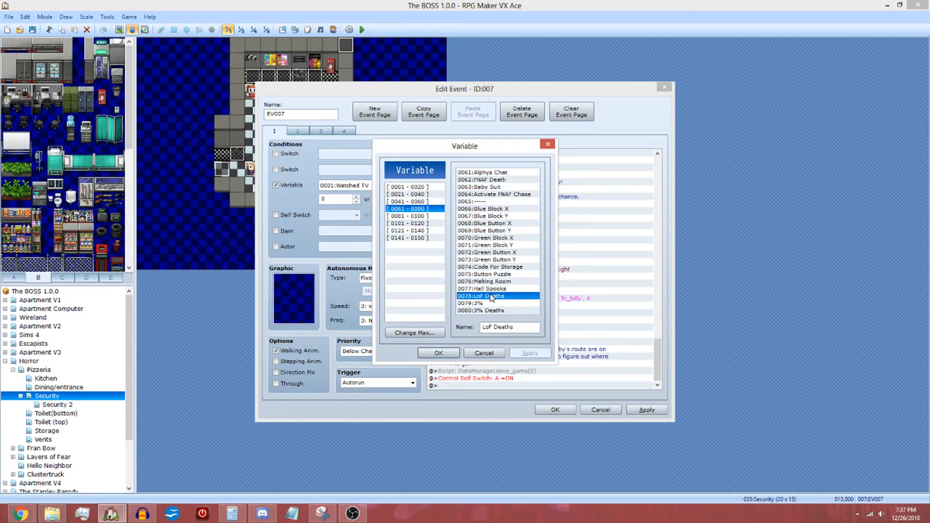
pyautogui.click(499, 304)
pyautogui.click(501, 311)
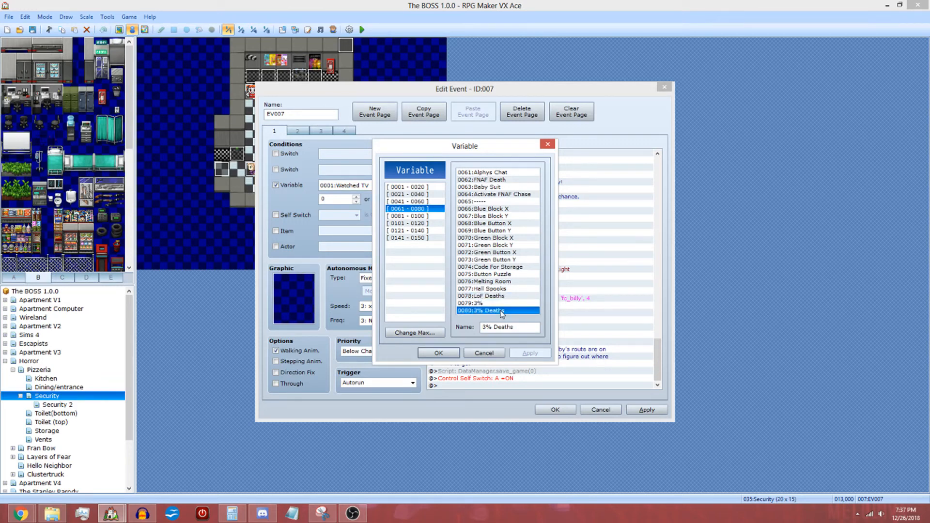
pyautogui.click(413, 216)
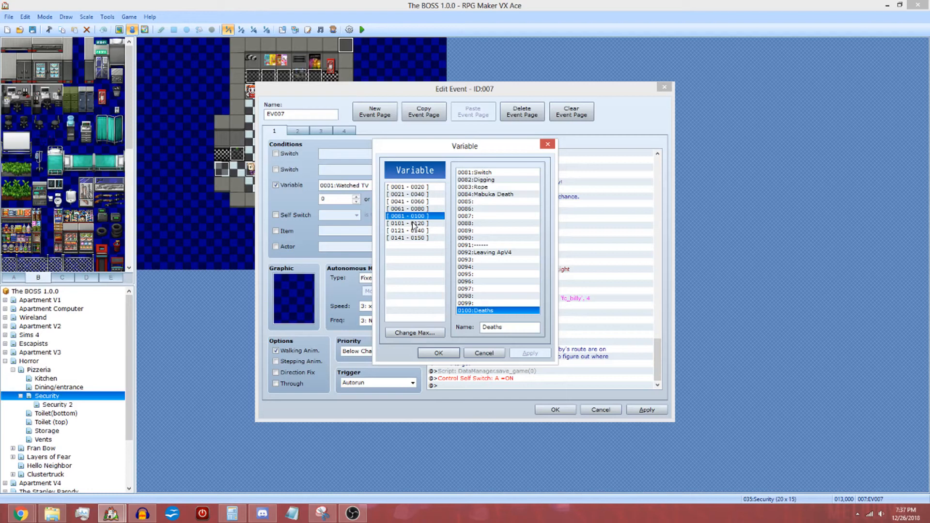
pyautogui.click(499, 194)
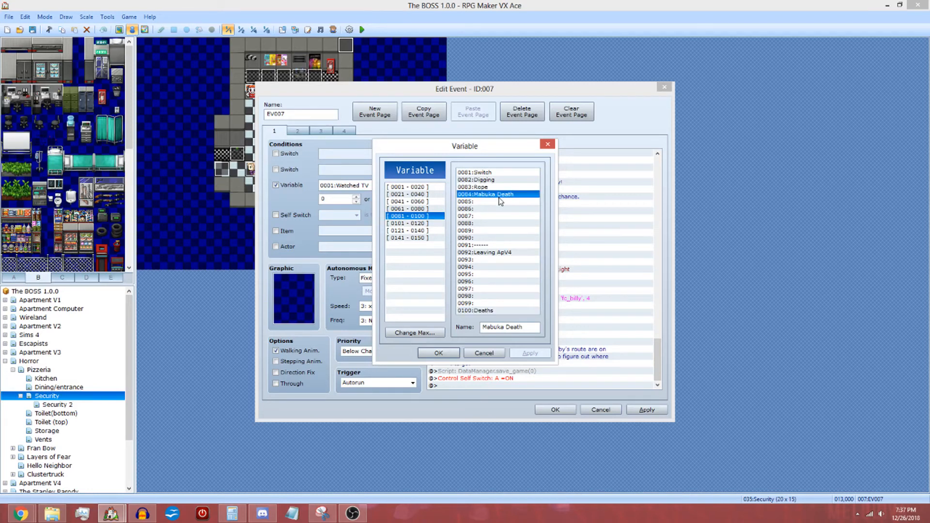
pyautogui.click(484, 352)
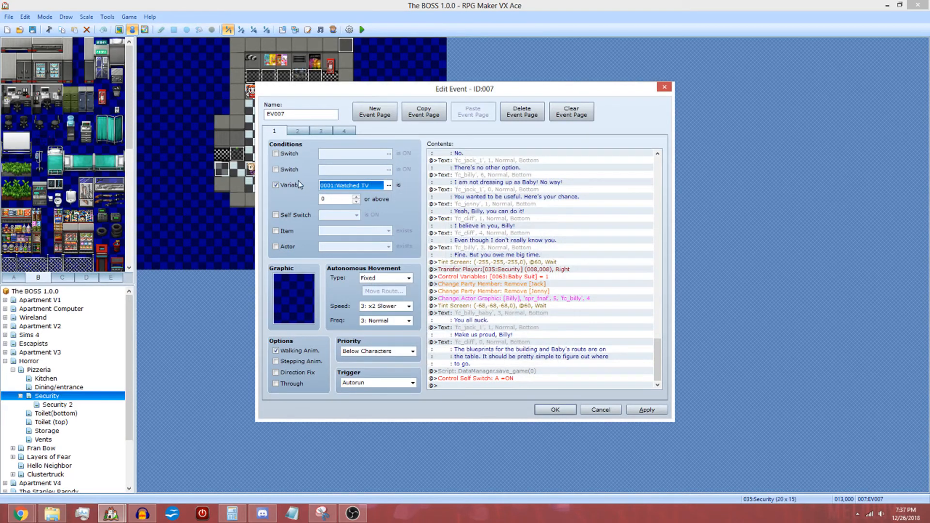
pyautogui.click(281, 185)
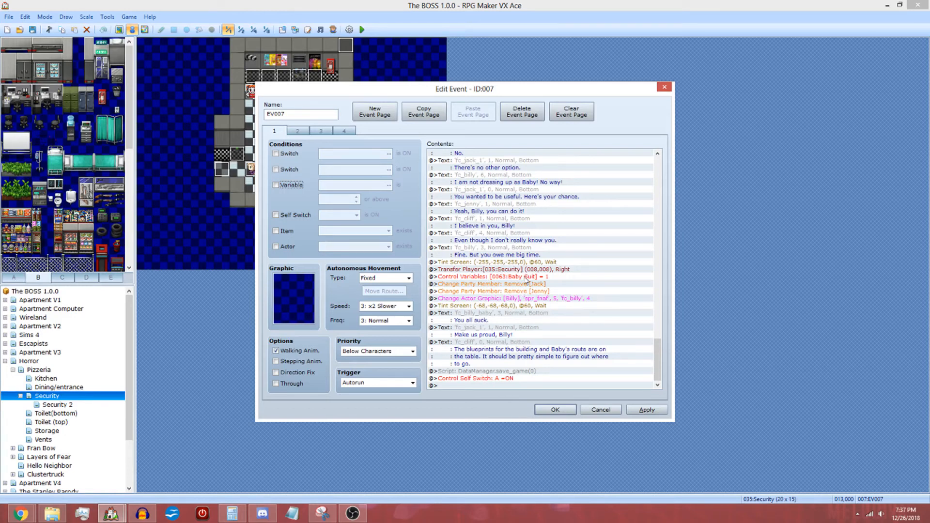
# Step: Examine the commands removing Jack and Jenny from the party and Billy's Change Actor Graphic settings, leaving them as they are
pyautogui.click(518, 284)
pyautogui.click(516, 292)
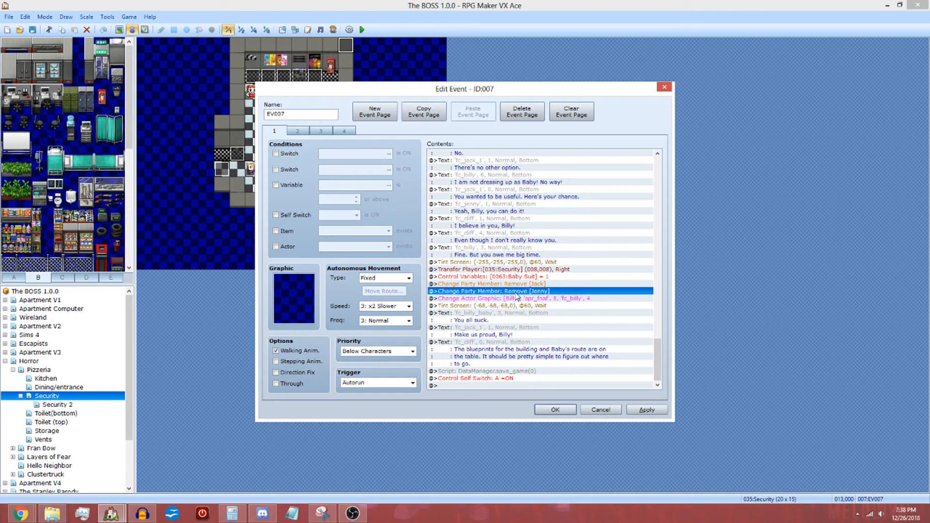
pyautogui.click(517, 300)
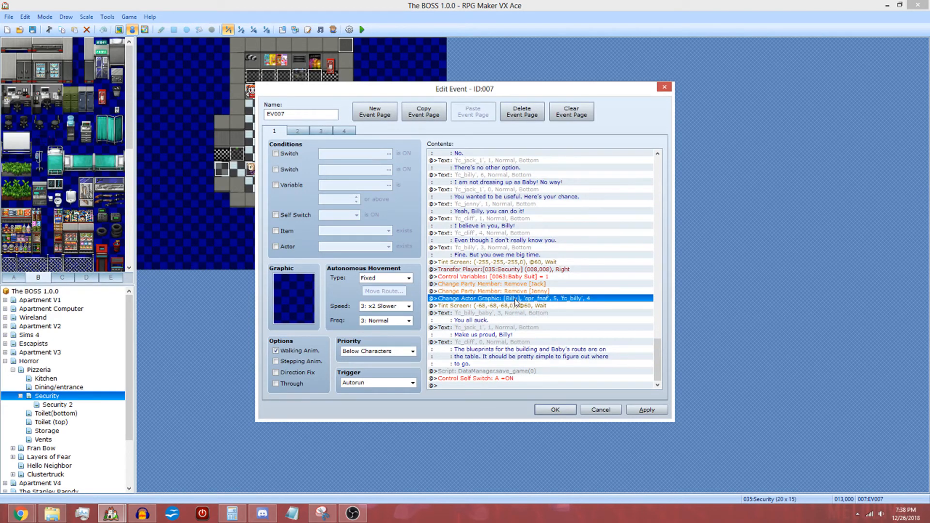
pyautogui.doubleClick(515, 298)
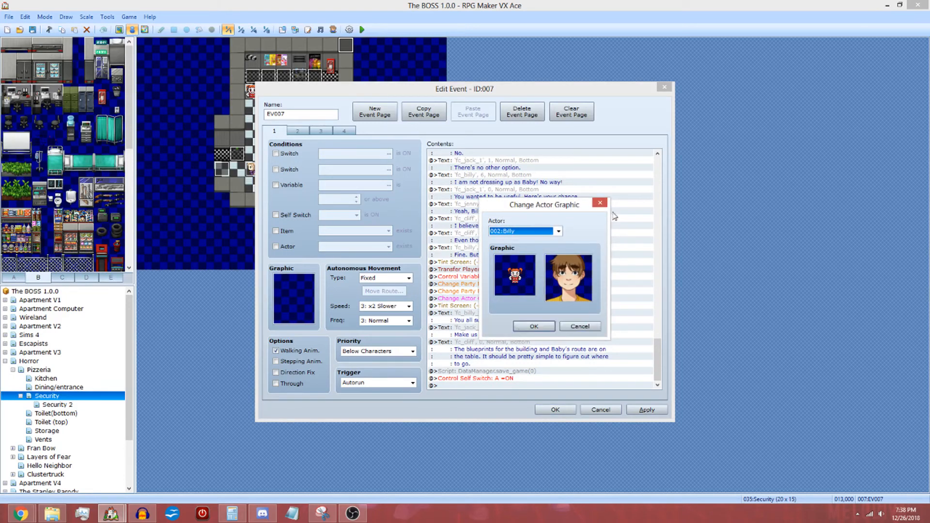
pyautogui.click(586, 328)
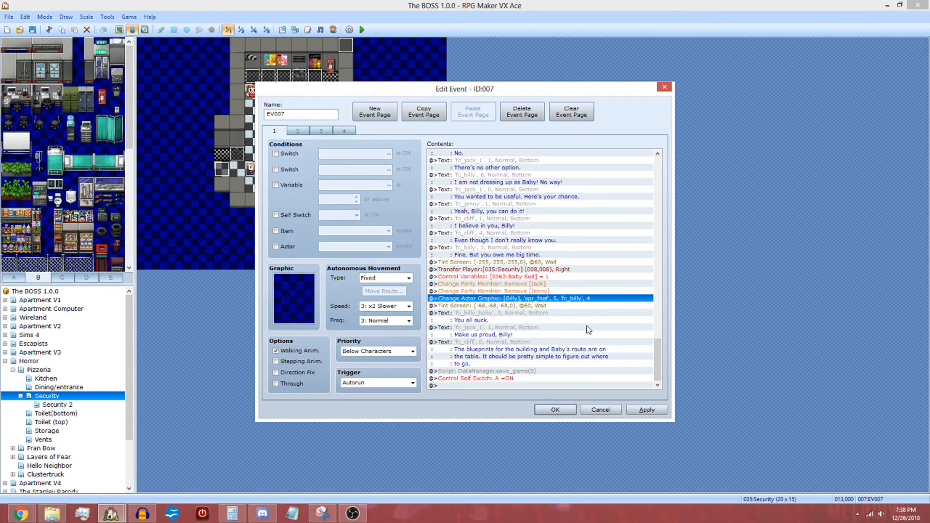
# Step: Review the end of EV007's first page, from the second Tint Screen and closing dialogue to the save script and Self Switch A command
pyautogui.click(594, 306)
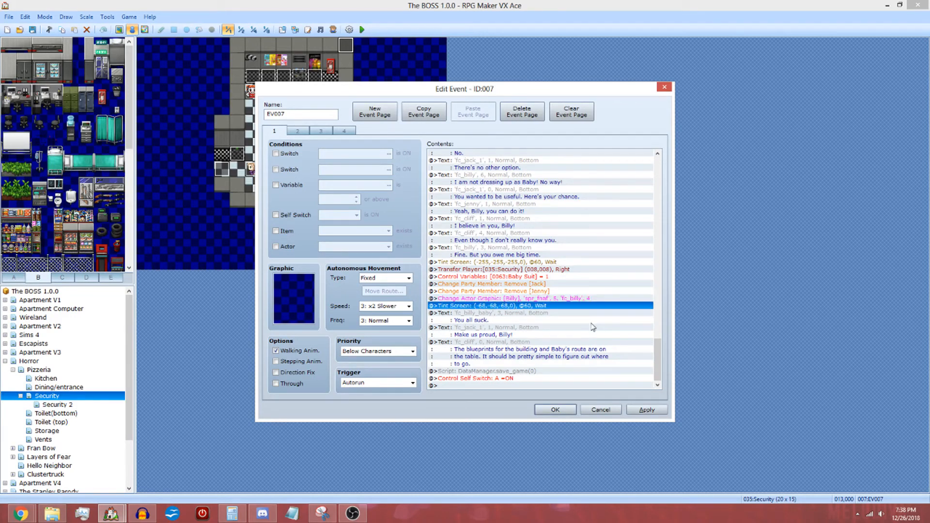
pyautogui.click(562, 315)
pyautogui.click(545, 334)
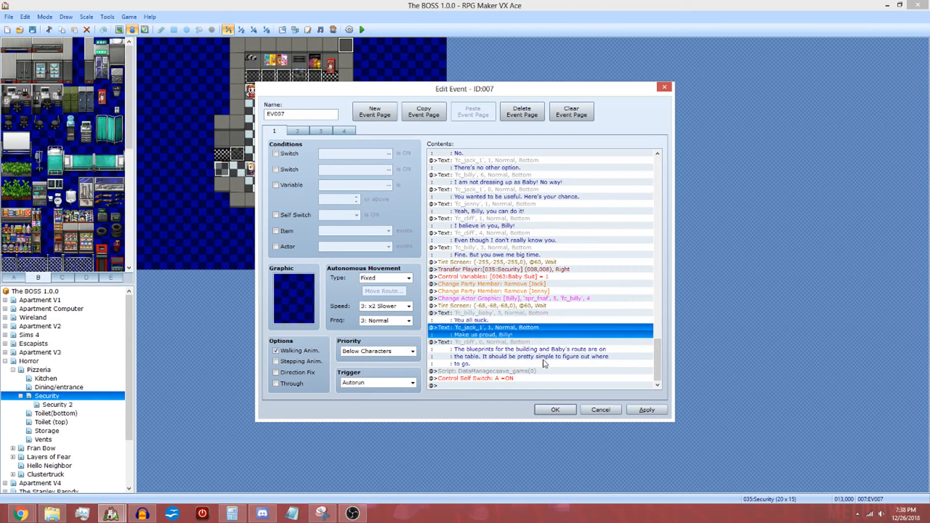
pyautogui.click(540, 372)
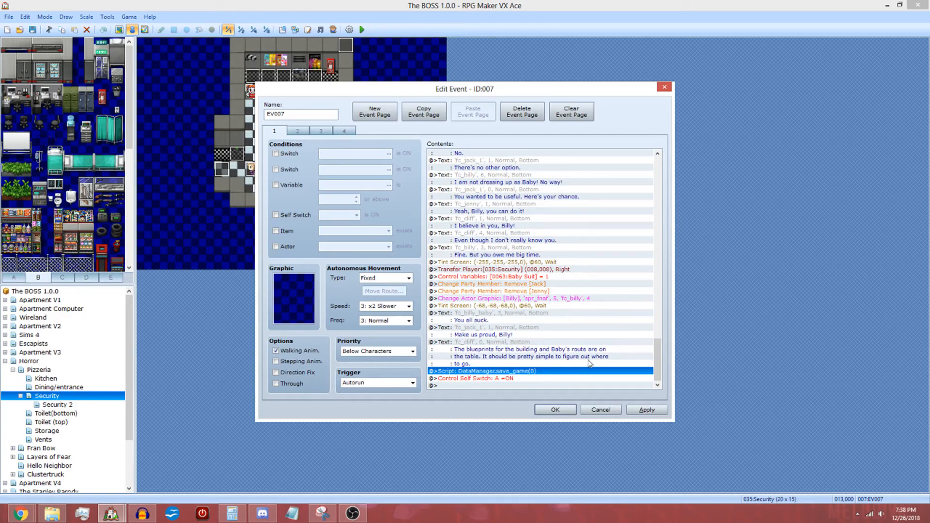
pyautogui.click(528, 379)
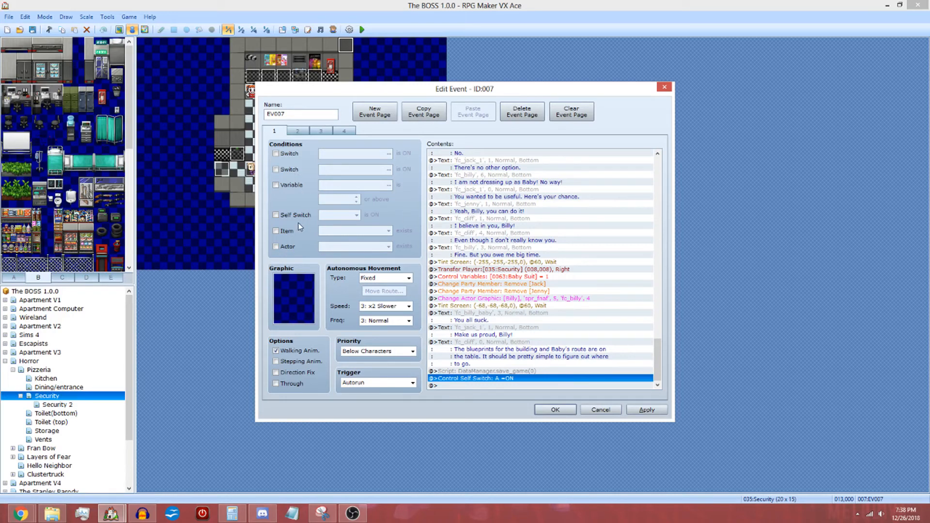
# Step: Examine EV007's pages 2 and 3, including the FNAF Death condition and Cliff's blueprint hint text, without editing the message
pyautogui.click(304, 132)
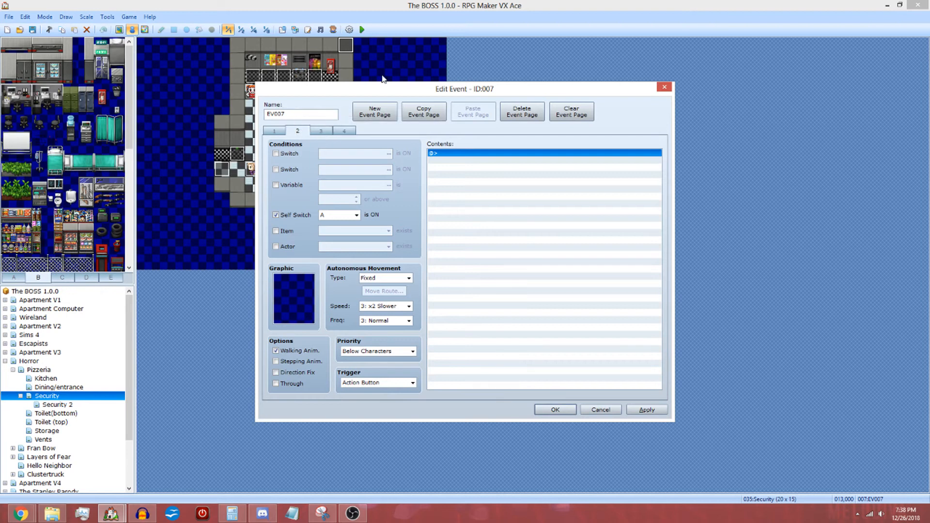
pyautogui.click(321, 131)
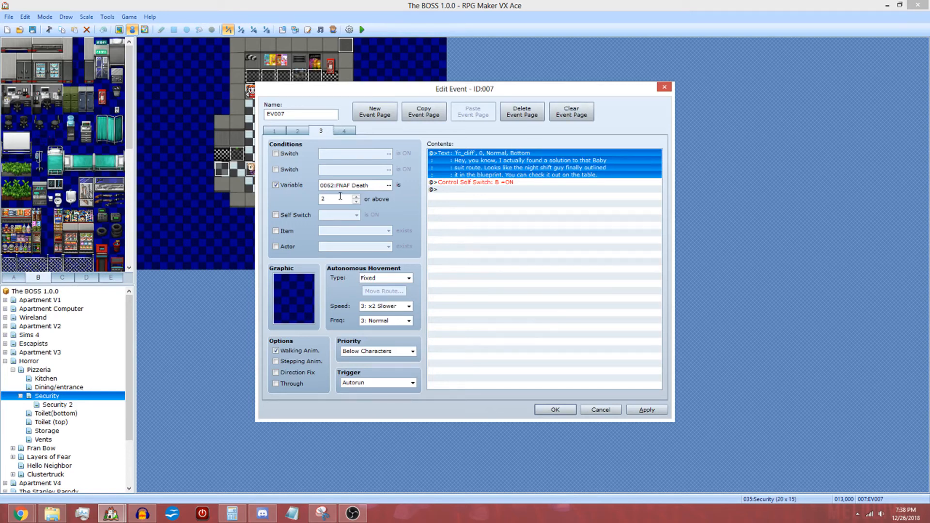
pyautogui.click(521, 191)
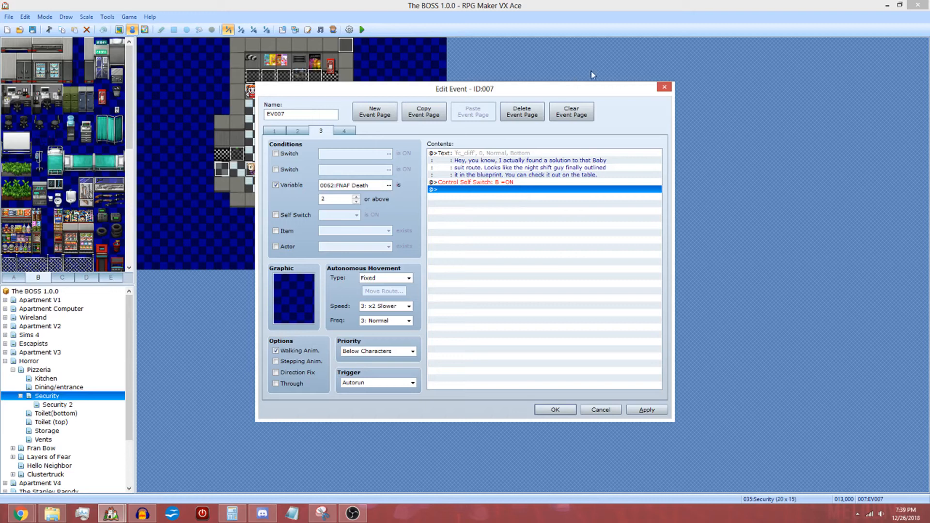
pyautogui.click(566, 161)
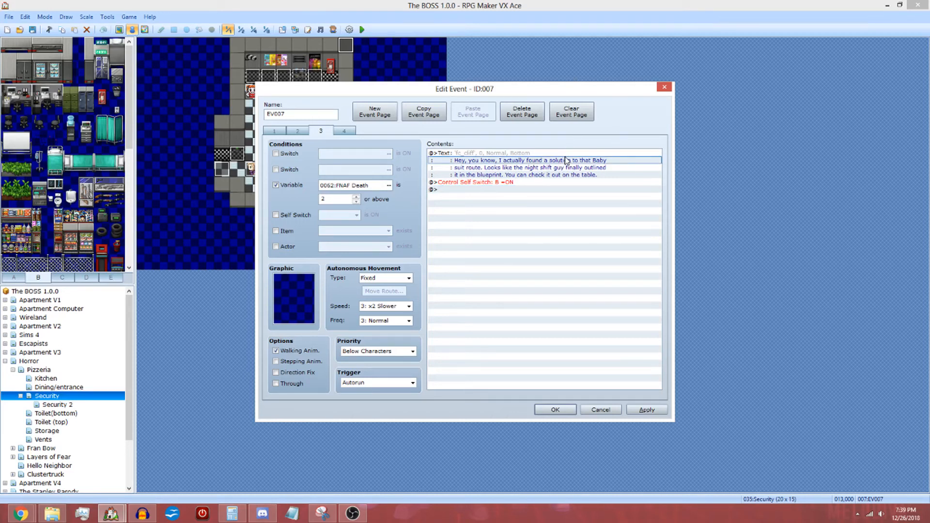
pyautogui.doubleClick(567, 154)
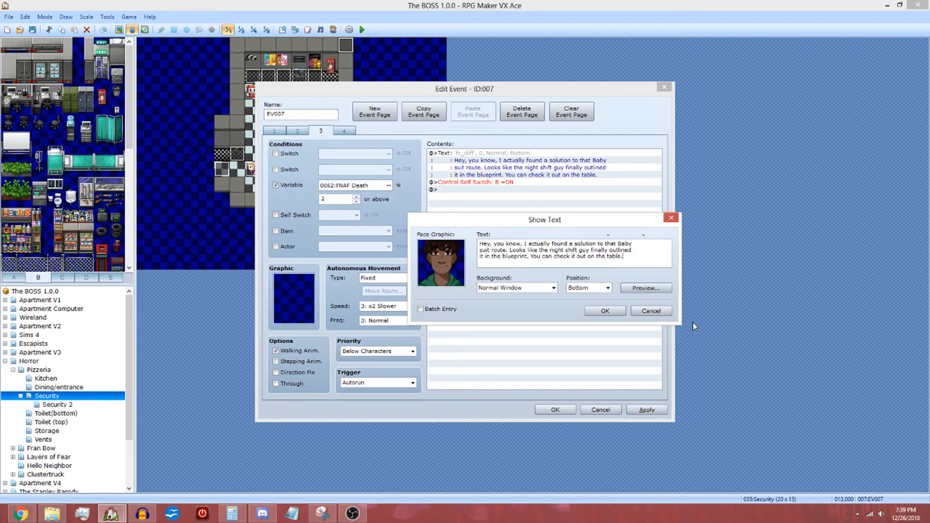
pyautogui.click(650, 312)
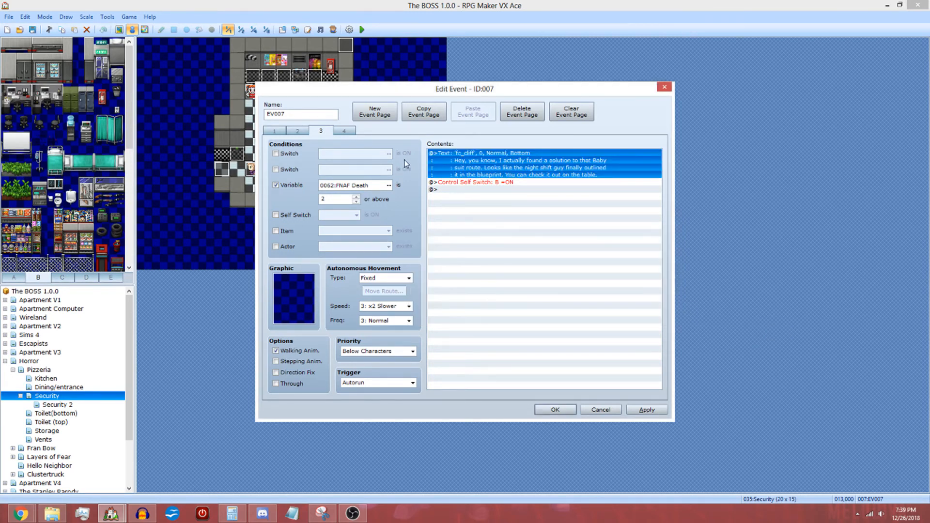
# Step: Compare page 4's Self Switch B condition with page 3's commands, and close EV007 without saving changes
pyautogui.click(341, 131)
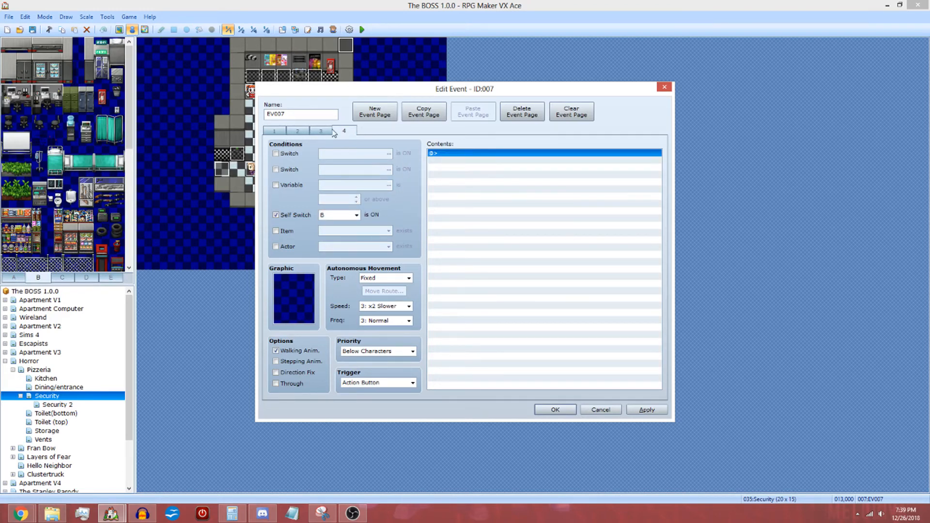
pyautogui.click(329, 132)
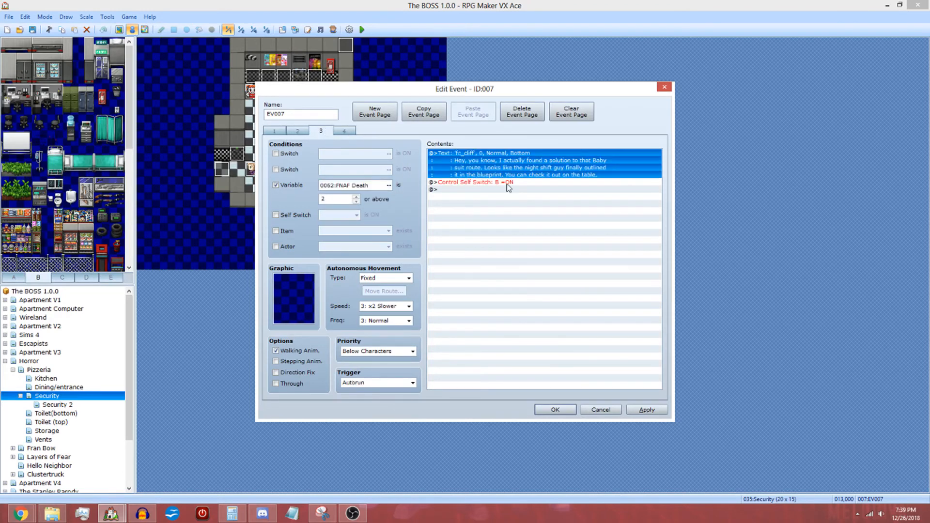
pyautogui.click(614, 413)
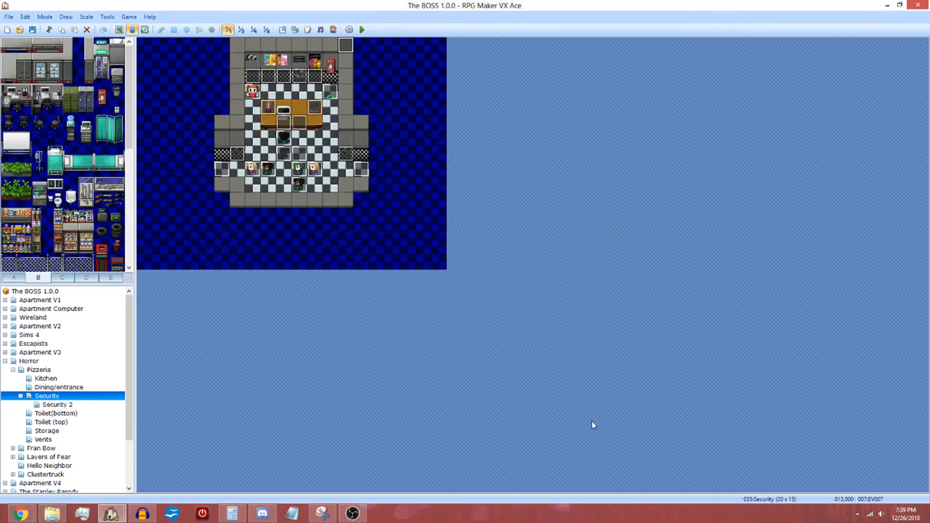
# Step: Start a playtest of the game, saving the project changes, and open the list of save files to load
pyautogui.click(362, 30)
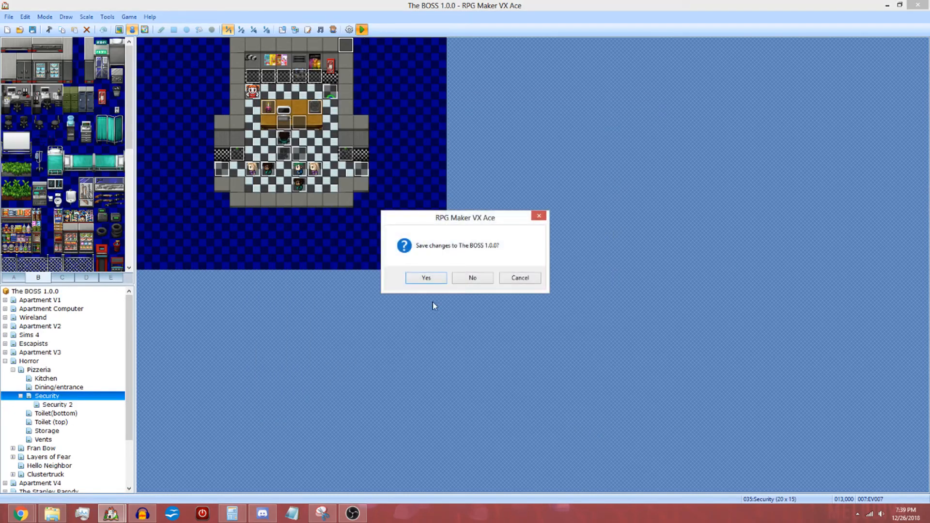
pyautogui.click(437, 275)
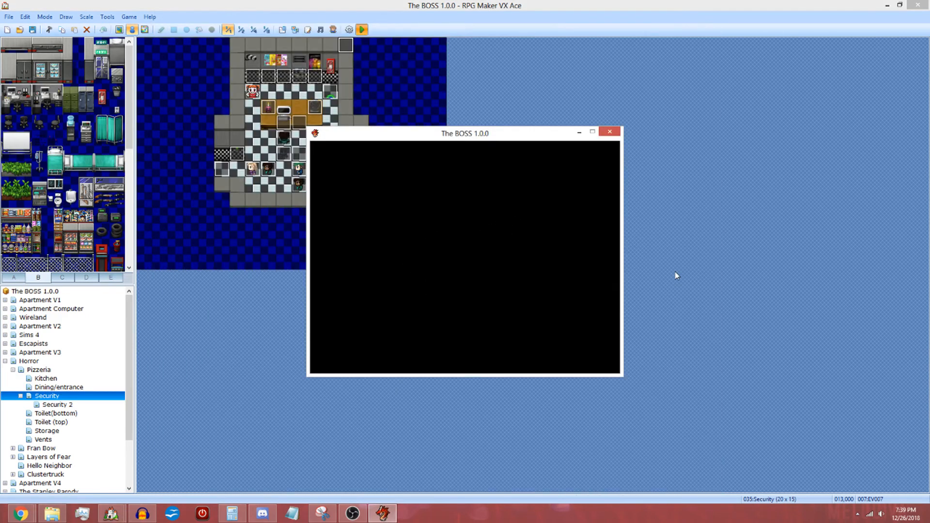
pyautogui.press('Return')
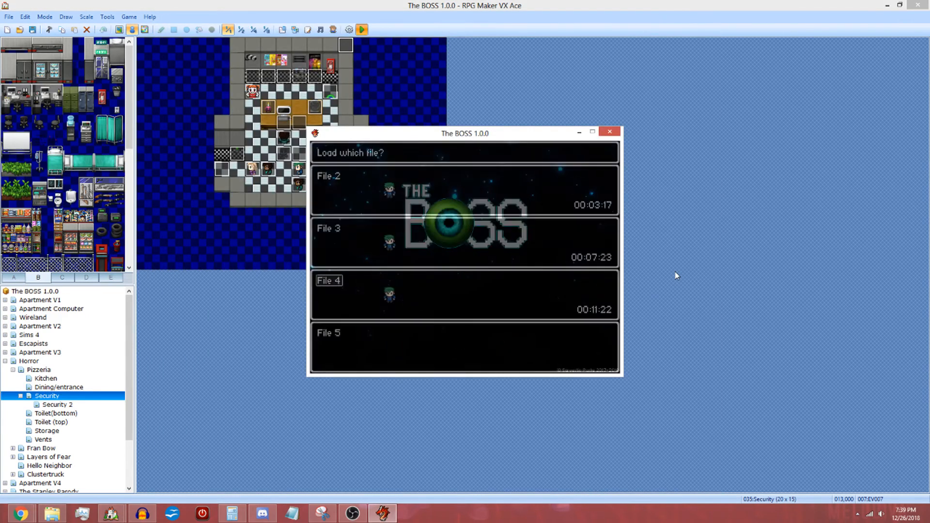
# Step: Look through the save list between File 2 and File 11 for a usable save, and close the playtest
pyautogui.press('Down')
pyautogui.press('Down')
pyautogui.press('Down')
pyautogui.press('Down')
pyautogui.press('Down')
pyautogui.press('Down')
pyautogui.press('Down')
pyautogui.press('Down')
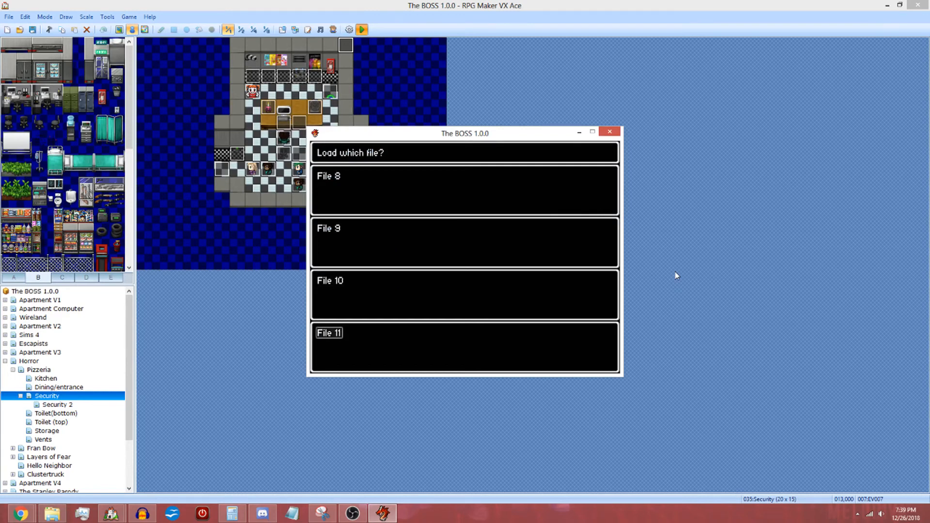
pyautogui.press('Up')
pyautogui.press('Up')
pyautogui.press('Up')
pyautogui.press('Up')
pyautogui.press('Up')
pyautogui.press('Up')
pyautogui.press('Up')
pyautogui.press('Up')
pyautogui.press('Up')
pyautogui.press('Up')
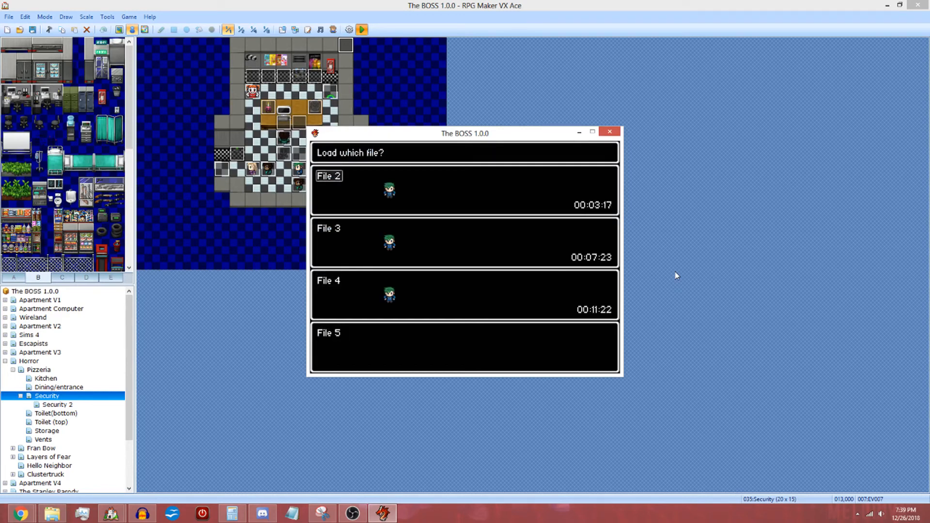
pyautogui.click(609, 132)
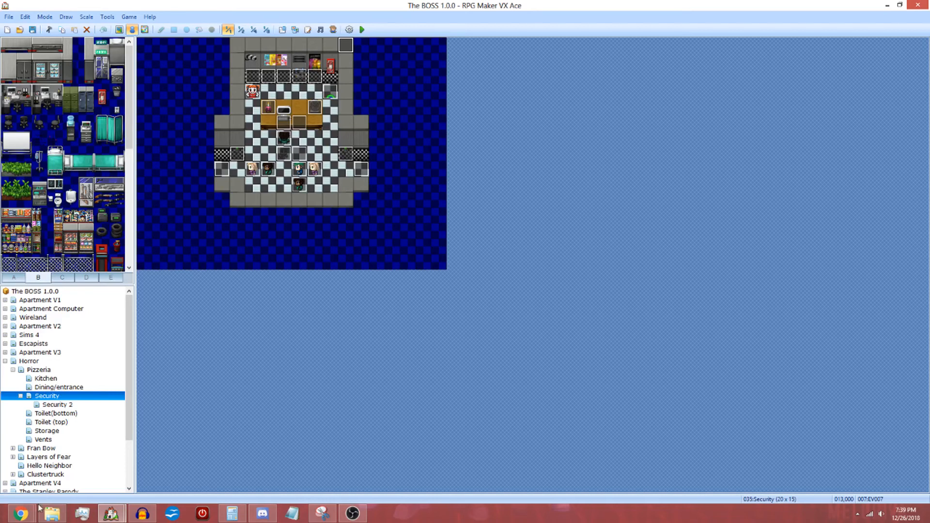
# Step: Copy the save files from The BOSS 0.8.0 into Current Final Build Uncompressed, replacing same-named files, and minimize the folder window
pyautogui.click(54, 517)
pyautogui.moveTo(474, 100); pyautogui.dragTo(0, 55)
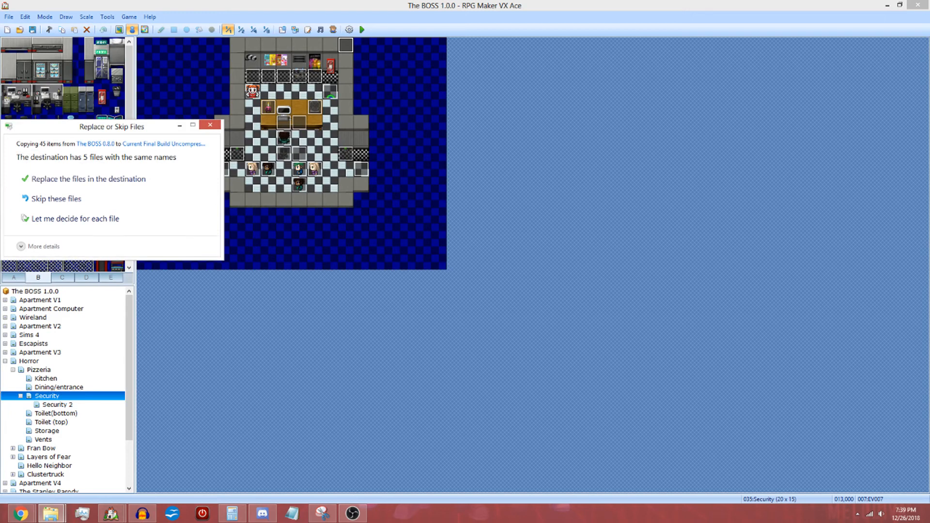
pyautogui.click(95, 186)
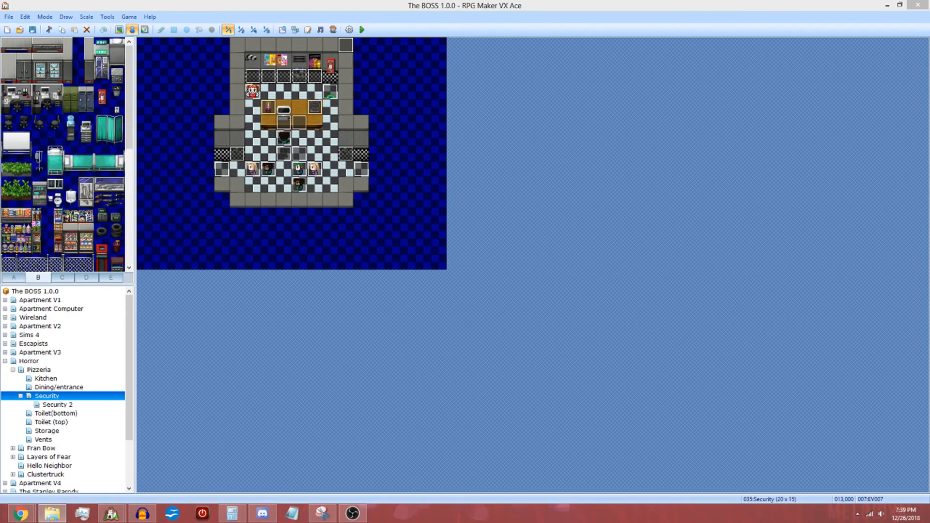
pyautogui.moveTo(0, 129); pyautogui.dragTo(525, 126)
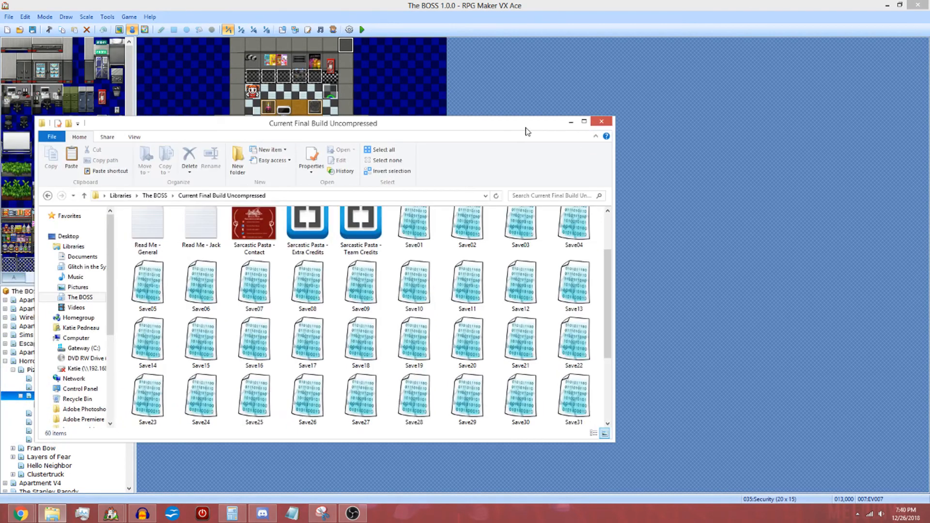
pyautogui.click(571, 122)
# Step: Restart the playtest, browse the saves down to File 18, and try to load File 12
pyautogui.click(361, 31)
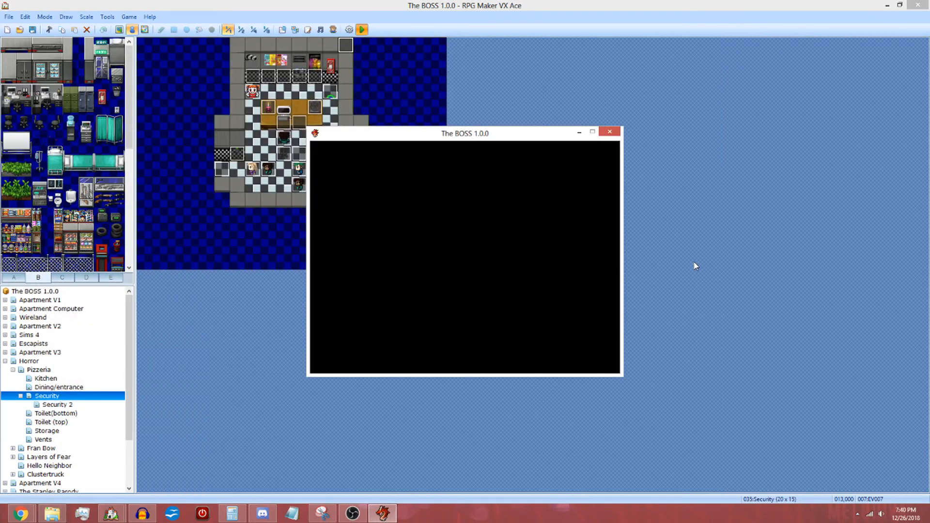
pyautogui.press('Return')
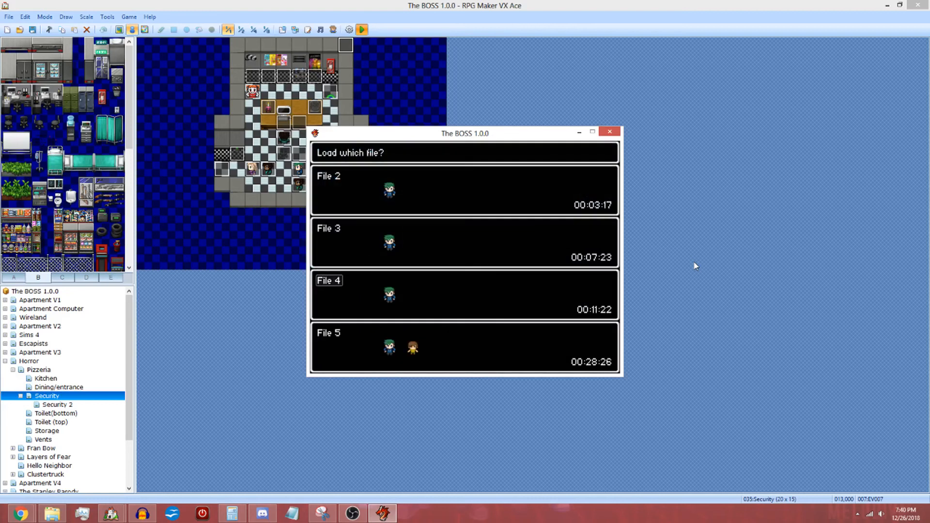
pyautogui.press('Down')
pyautogui.press('Down')
pyautogui.press('Down')
pyautogui.press('Down')
pyautogui.press('Down')
pyautogui.press('Down')
pyautogui.press('Down')
pyautogui.press('Down')
pyautogui.press('Down')
pyautogui.press('Down')
pyautogui.press('Down')
pyautogui.press('Down')
pyautogui.press('Down')
pyautogui.press('Down')
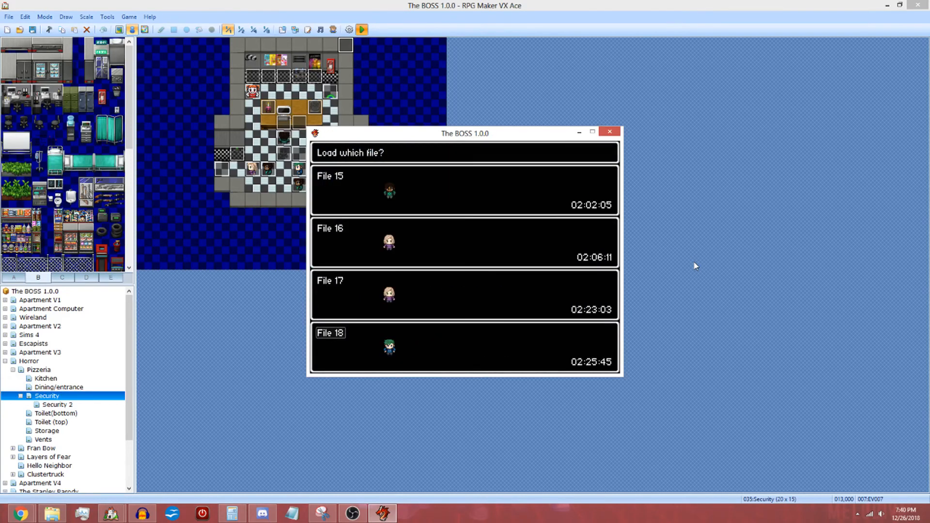
pyautogui.press('Down')
pyautogui.press('Up')
pyautogui.press('Up')
pyautogui.press('Up')
pyautogui.press('Up')
pyautogui.press('Up')
pyautogui.press('Up')
pyautogui.press('Up')
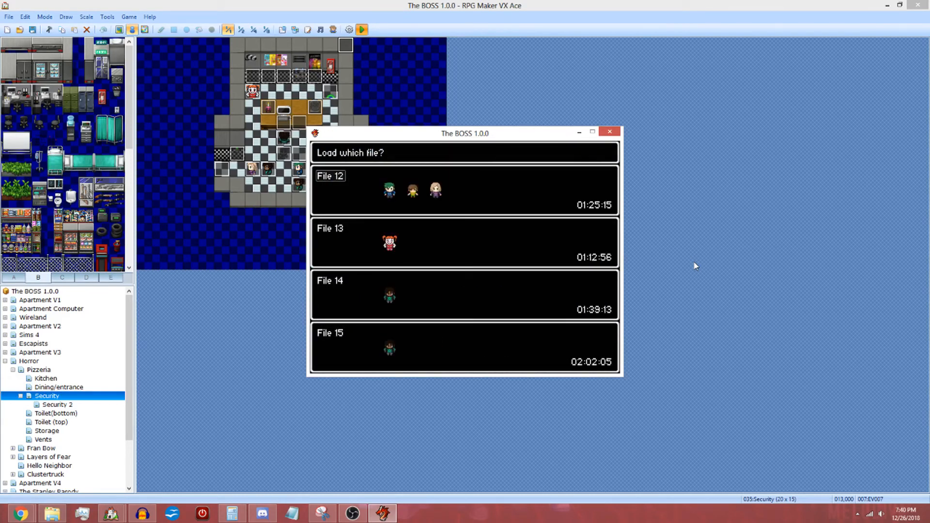
pyautogui.press('Return')
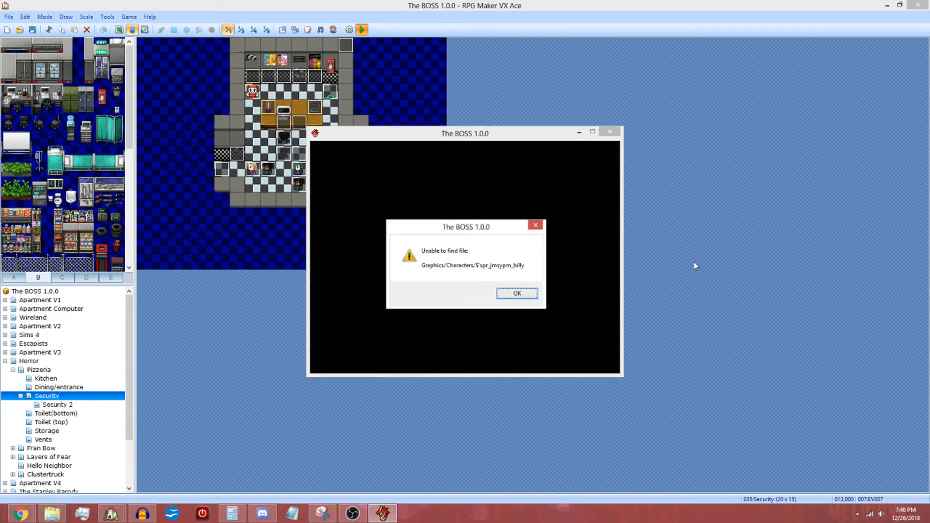
pyautogui.press('Return')
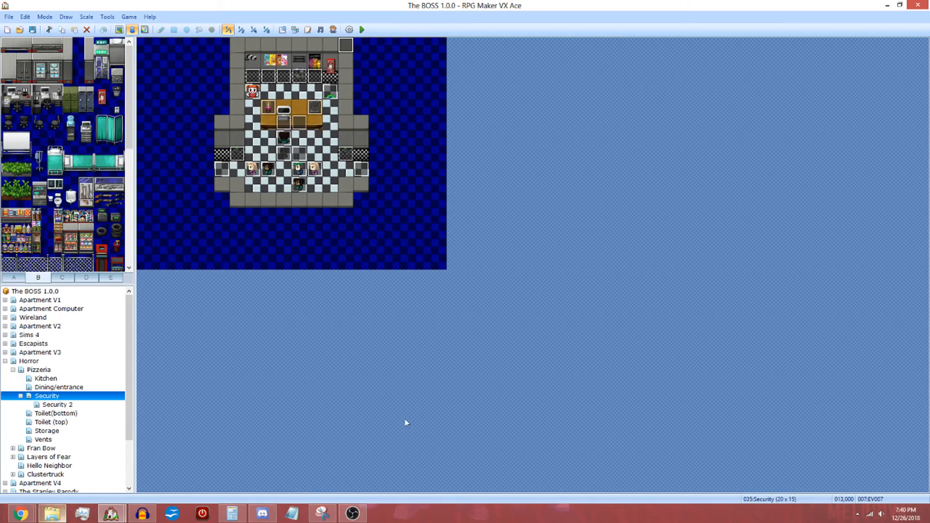
# Step: Minimize the editor and open the the-boss game folder from the desktop to see its save files
pyautogui.click(886, 6)
pyautogui.click(887, 5)
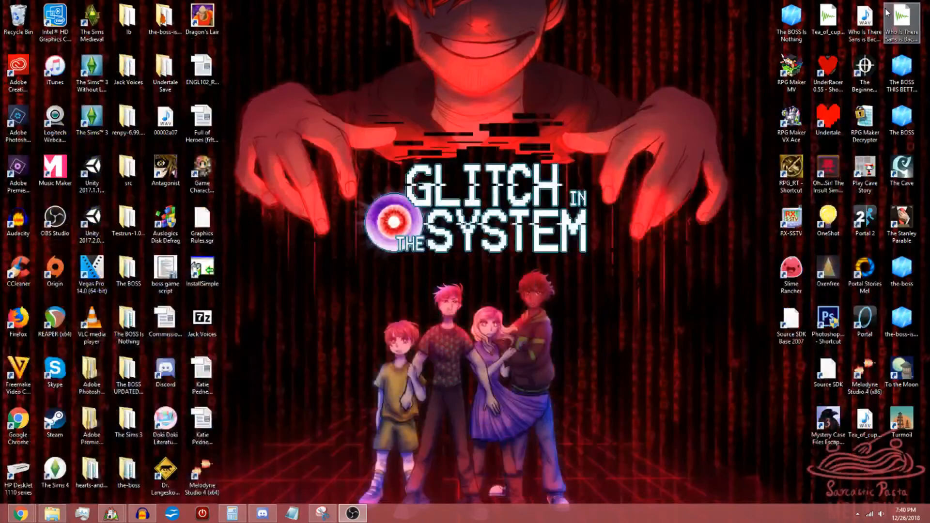
pyautogui.doubleClick(902, 271)
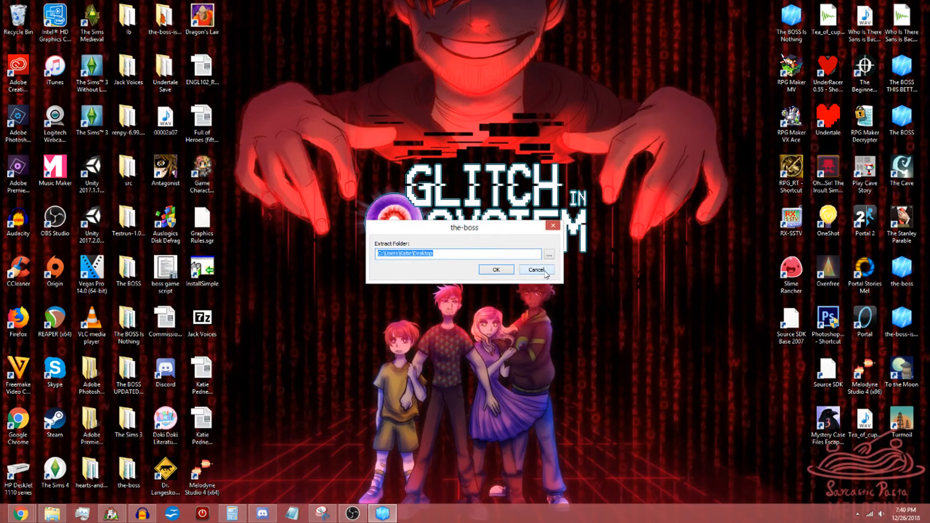
pyautogui.click(545, 272)
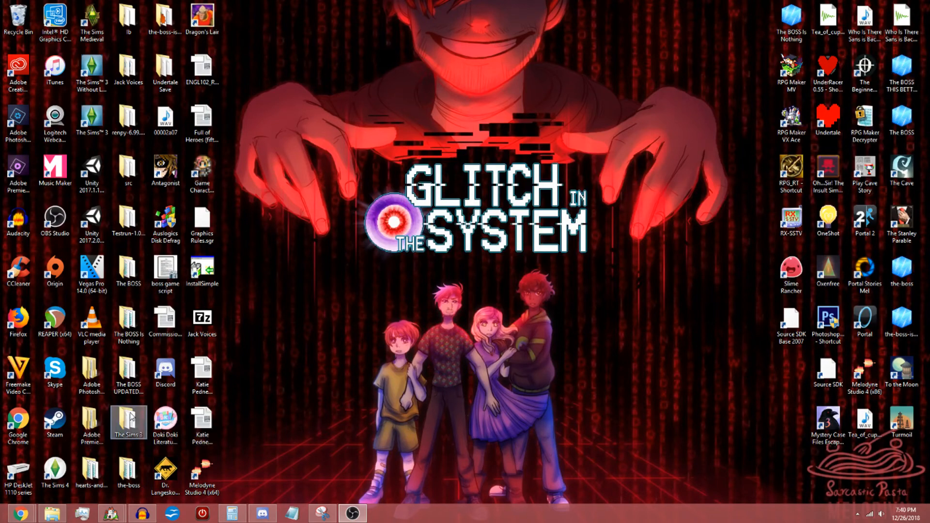
pyautogui.click(125, 371)
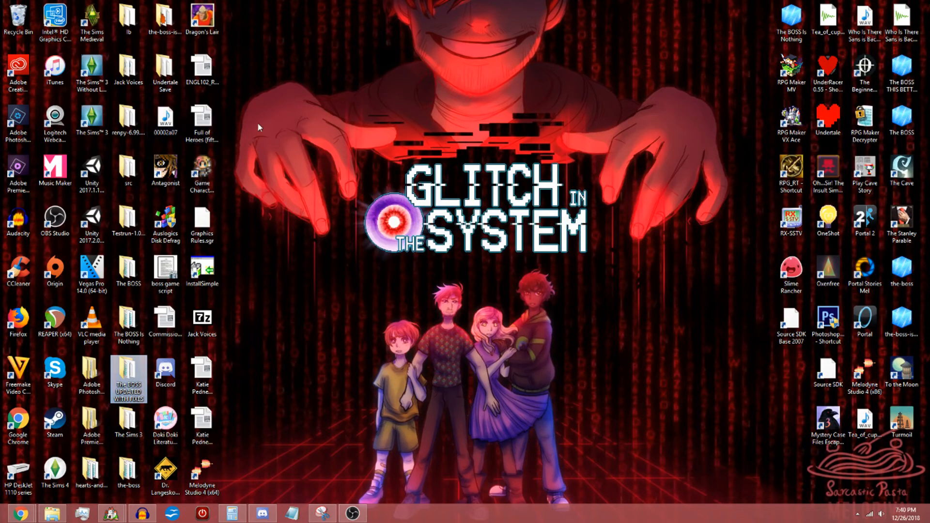
pyautogui.click(165, 28)
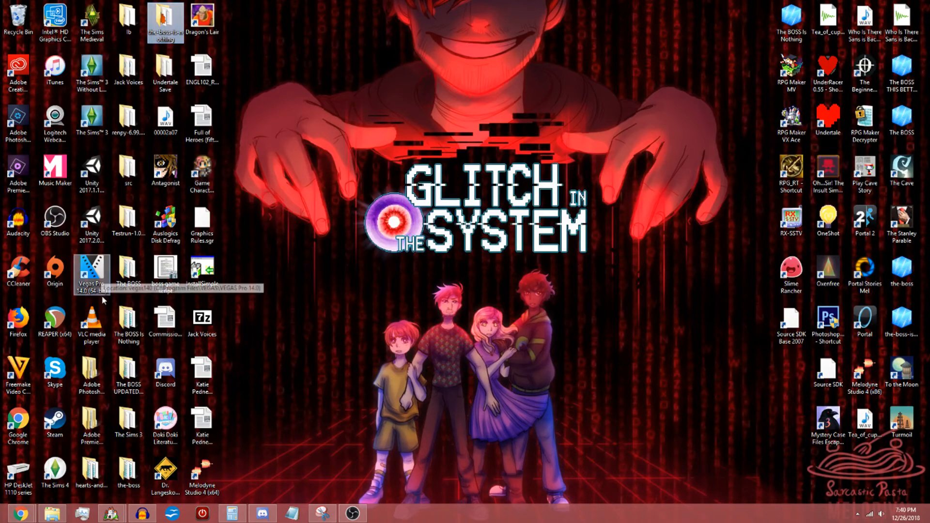
pyautogui.doubleClick(128, 472)
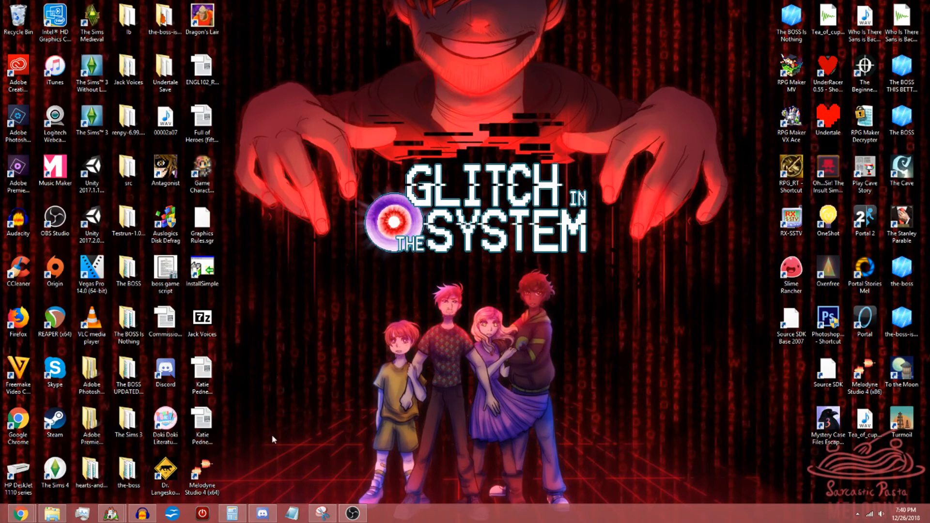
pyautogui.scroll(-2, 336, 389)
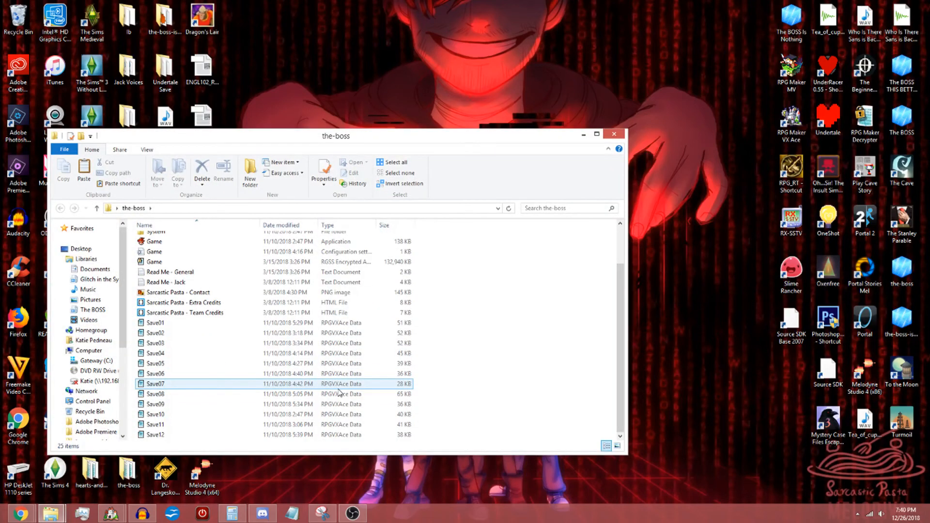
pyautogui.scroll(2, 339, 392)
pyautogui.scroll(-2, 339, 391)
# Step: Paste the copied save files into the the-boss folder, replacing the files with the same names
pyautogui.rightClick(532, 415)
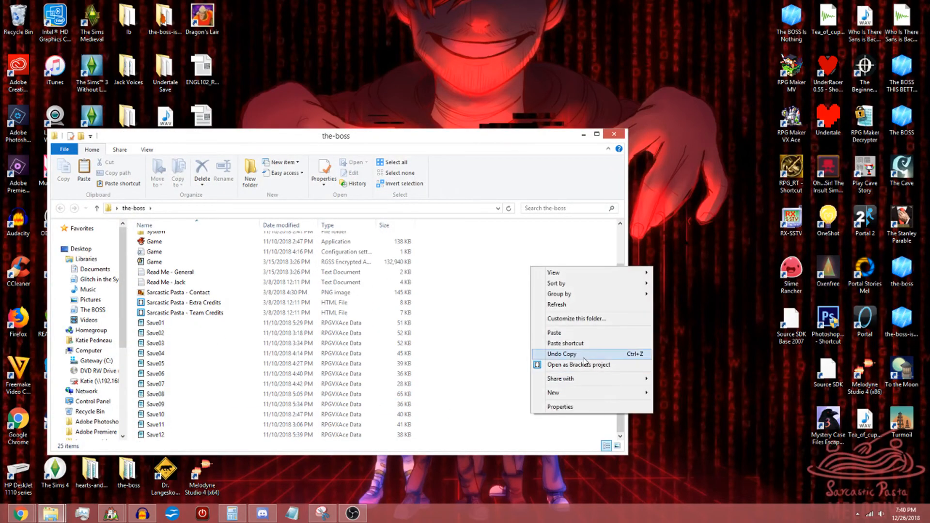
pyautogui.click(582, 332)
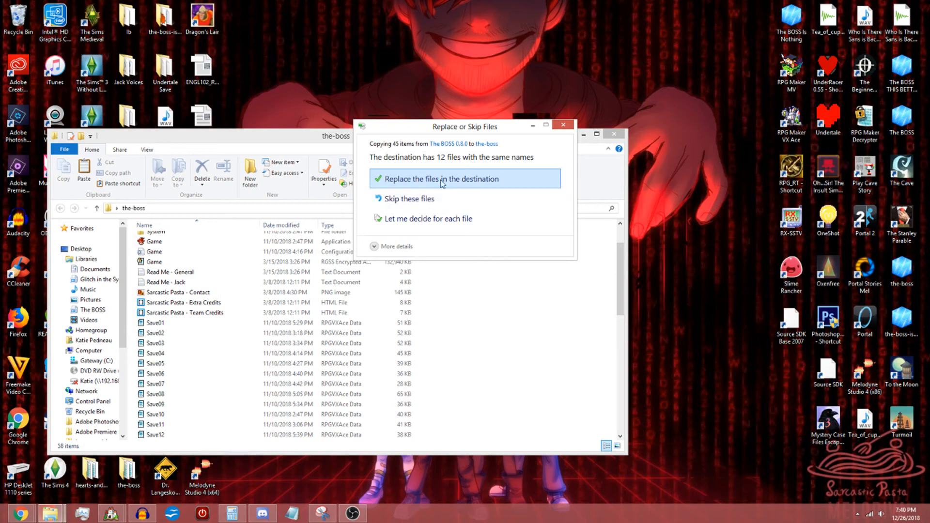
pyautogui.click(442, 180)
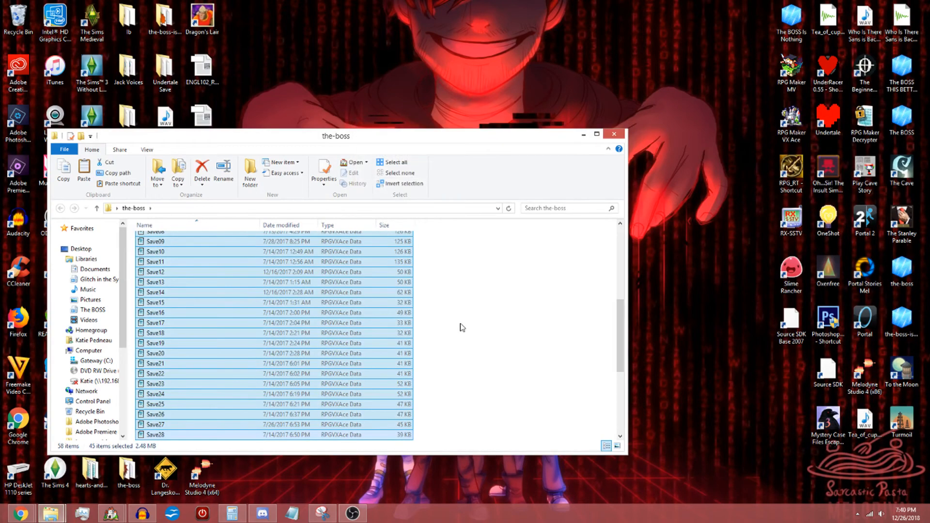
pyautogui.click(462, 328)
pyautogui.scroll(7, 438, 326)
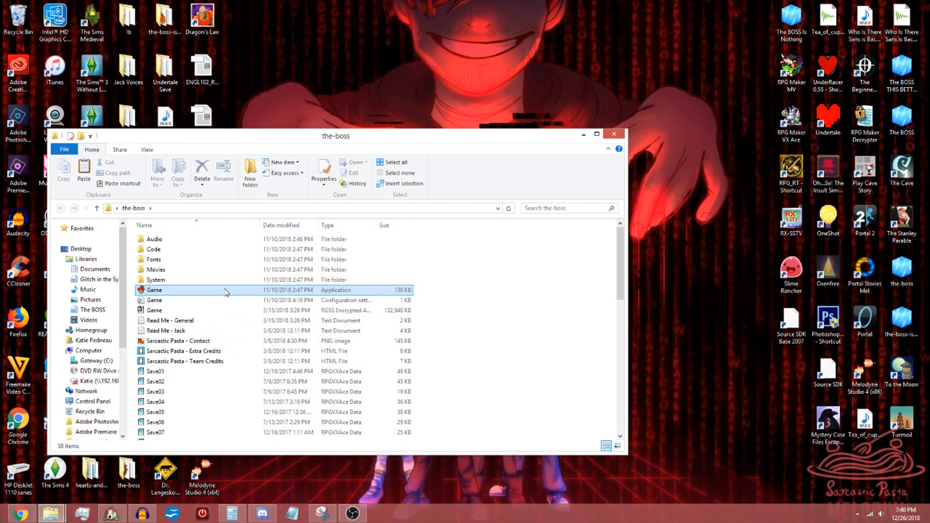
# Step: Launch the Game application from the the-boss folder, switch it to full screen, and open the list of saves
pyautogui.doubleClick(225, 290)
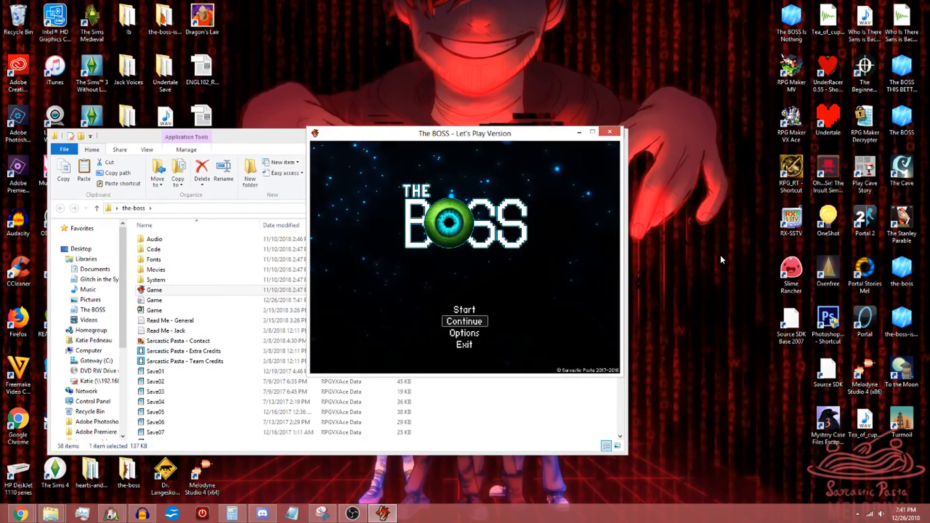
pyautogui.press('F5')
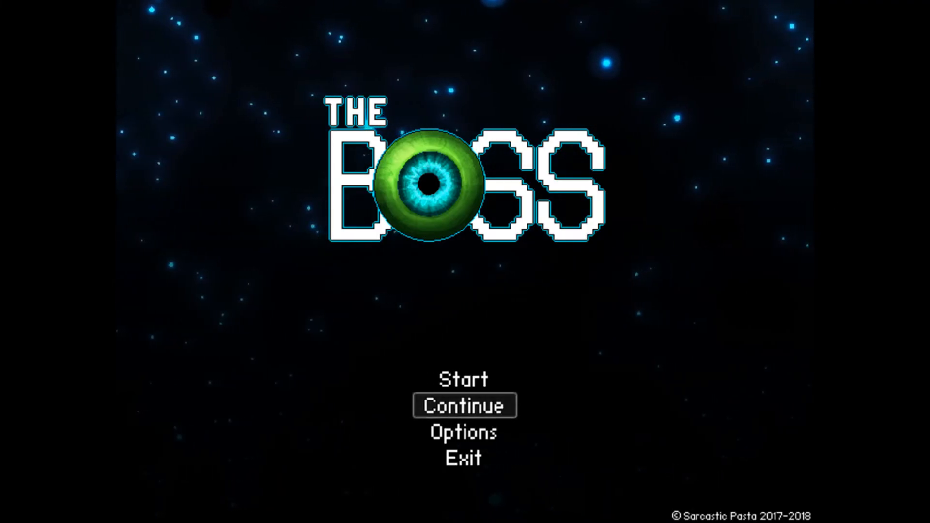
pyautogui.press('Return')
# Step: Find File 12 in the save list and load it
pyautogui.press('Down')
pyautogui.press('Down')
pyautogui.press('Down')
pyautogui.press('Down')
pyautogui.press('Down')
pyautogui.press('Down')
pyautogui.press('Down')
pyautogui.press('Down')
pyautogui.press('Down')
pyautogui.press('Down')
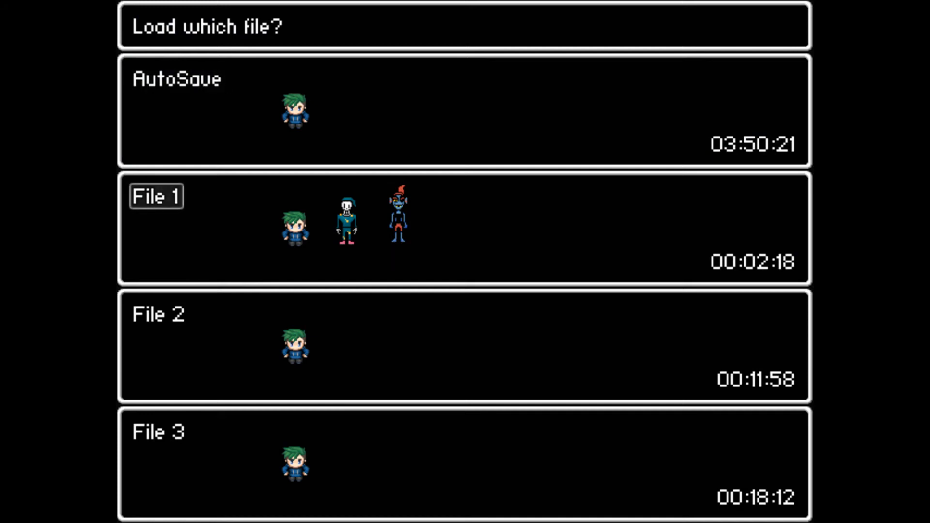
pyautogui.press('Down')
pyautogui.press('Down')
pyautogui.press('Down')
pyautogui.press('Down')
pyautogui.press('Down')
pyautogui.press('Down')
pyautogui.press('Down')
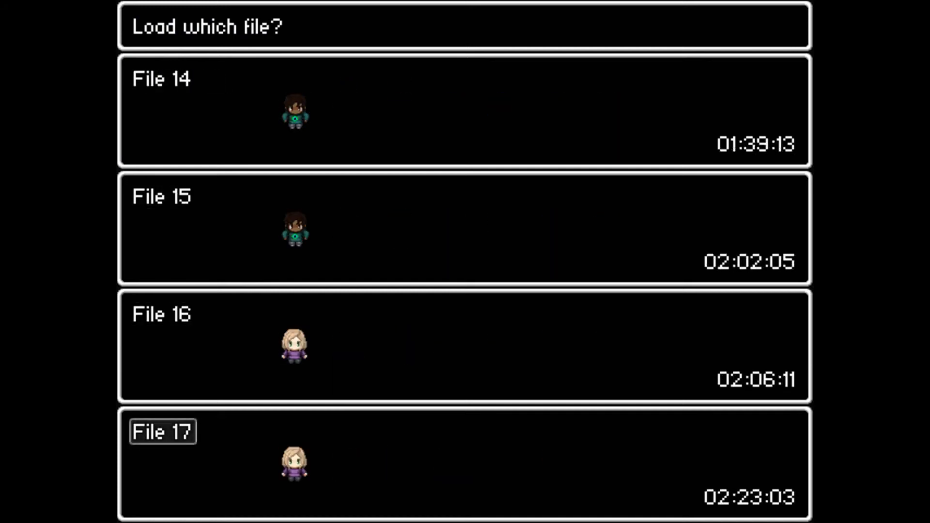
pyautogui.press('Up')
pyautogui.press('Up')
pyautogui.press('Up')
pyautogui.press('Up')
pyautogui.press('Up')
pyautogui.press('Up')
pyautogui.press('Down')
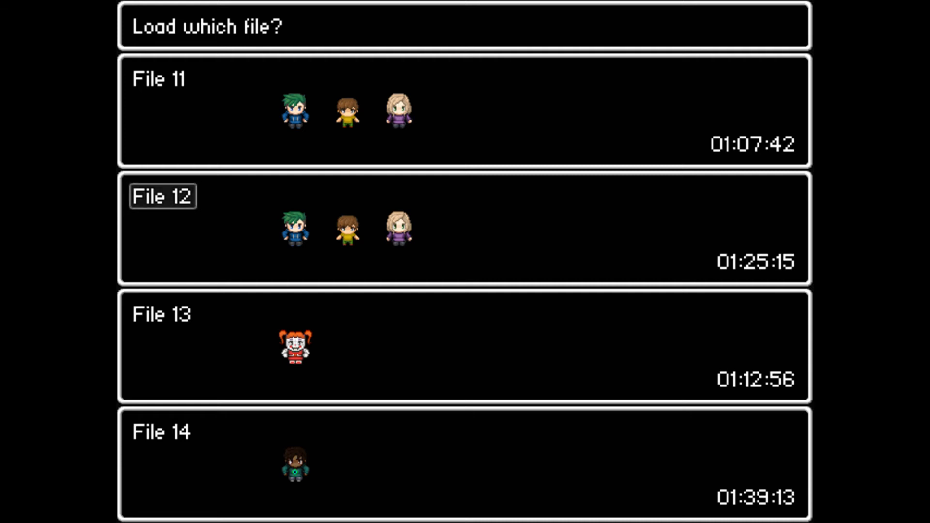
pyautogui.press('Return')
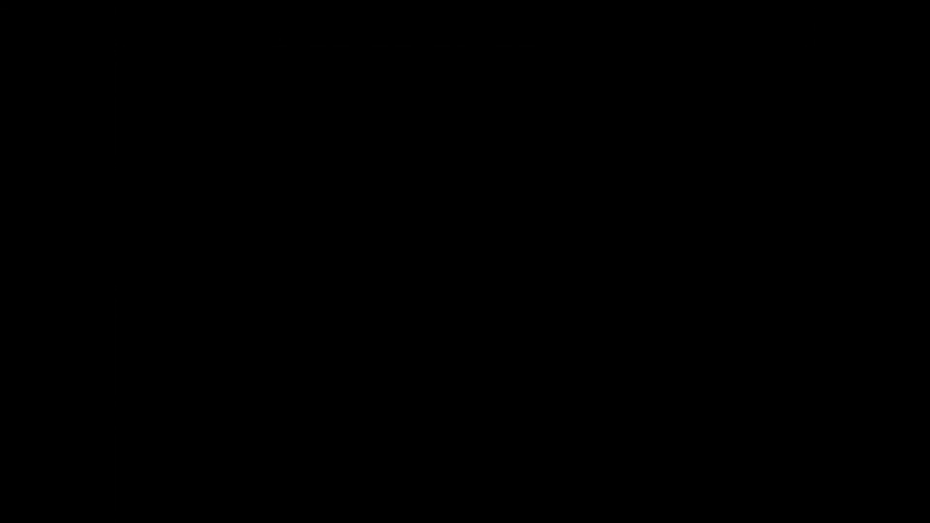
# Step: Walk the party from the apartment's lower hallway past the hanging plant to the edge of the living room rug
pyautogui.press('Down')
pyautogui.press('Down')
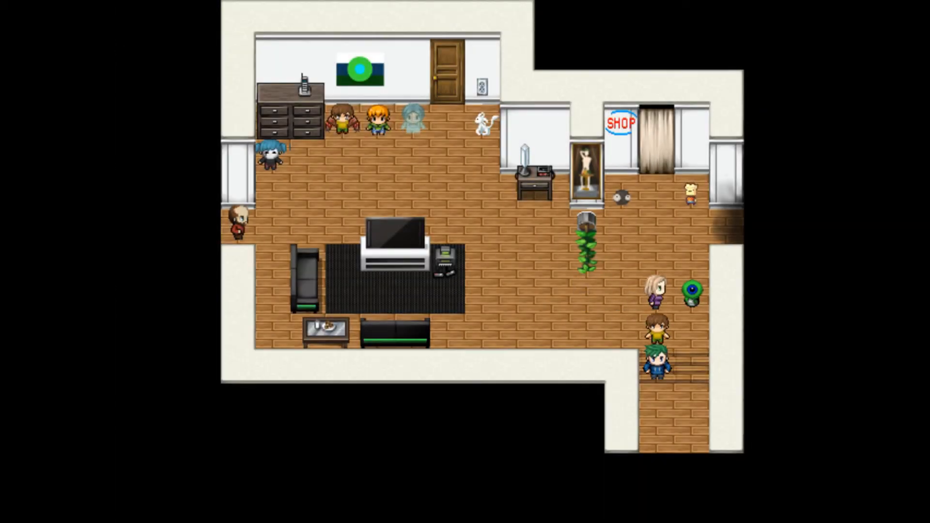
pyautogui.press('Left')
pyautogui.press('Up')
pyautogui.press('Left')
pyautogui.press('Left')
pyautogui.press('Left')
pyautogui.press('Up')
pyautogui.press('Right')
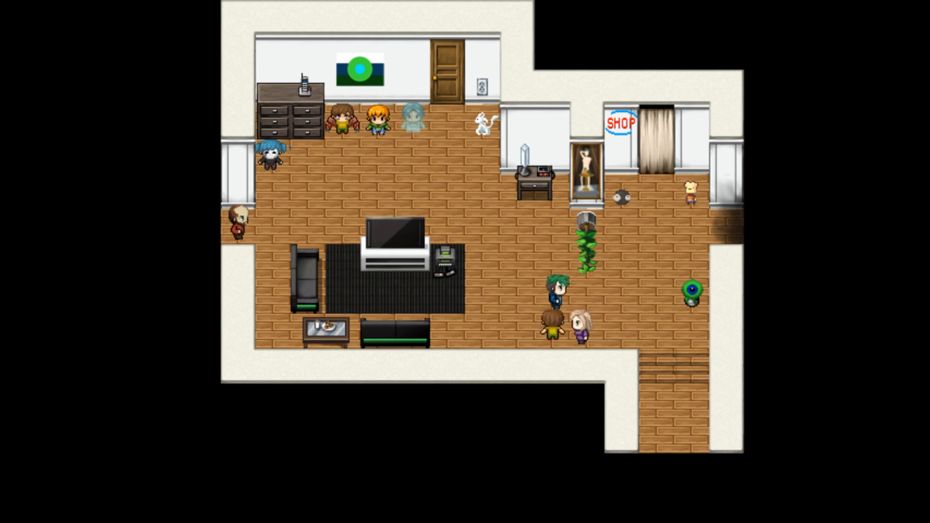
pyautogui.press('Left')
pyautogui.press('Left')
pyautogui.press('Up')
pyautogui.press('Right')
pyautogui.press('Down')
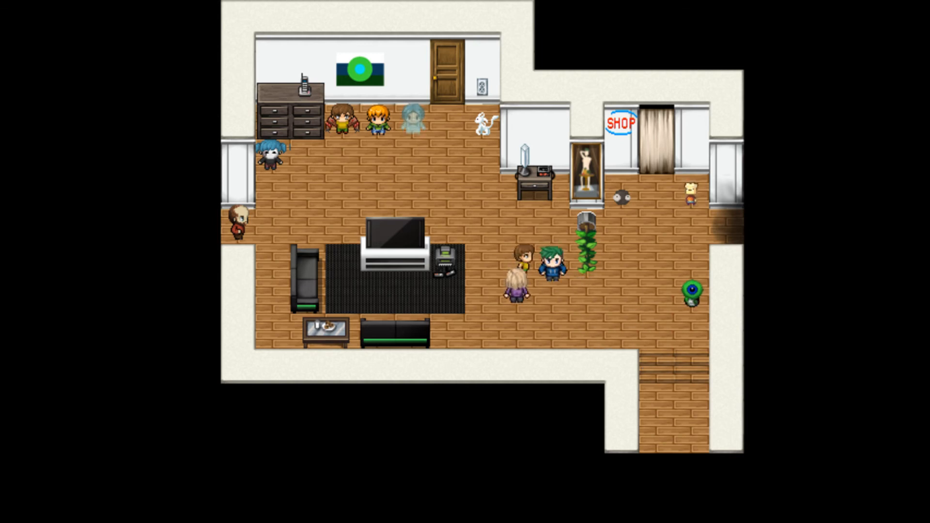
pyautogui.press('Left')
pyautogui.press('Up')
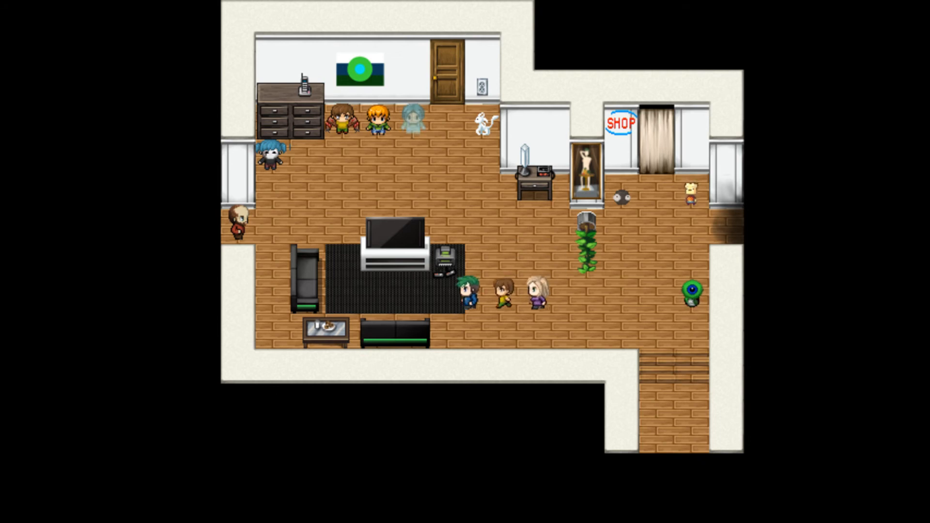
# Step: Lead the party around behind the TV and back across the room toward the shop curtain
pyautogui.press('Left')
pyautogui.press('Up')
pyautogui.press('Right')
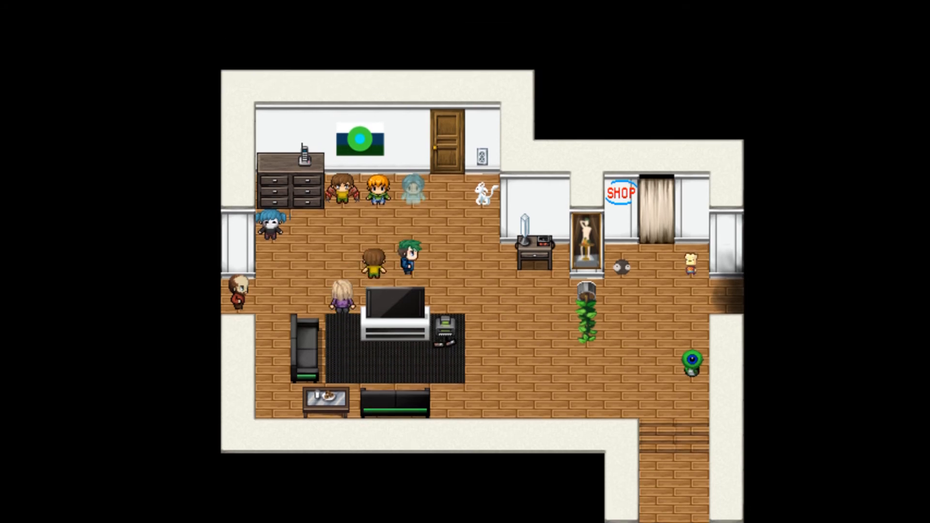
pyautogui.press('Down')
pyautogui.press('Up')
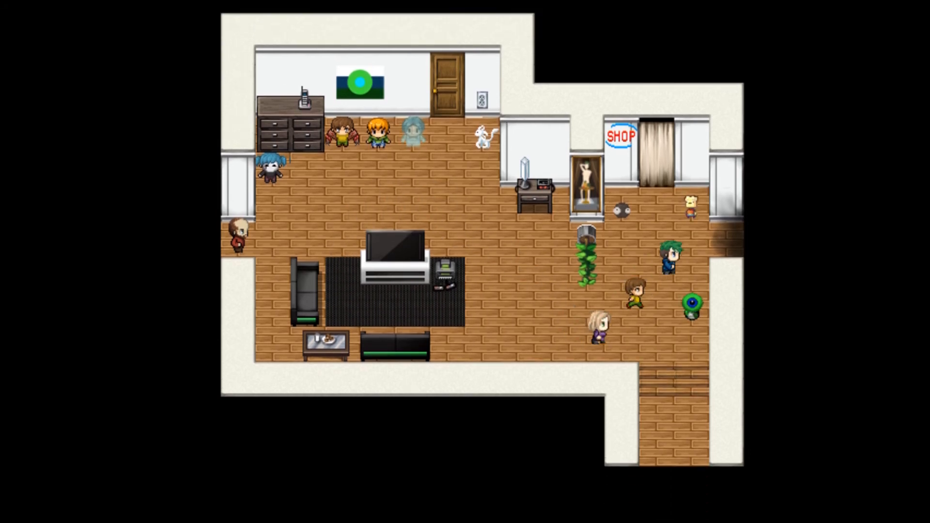
# Step: Lead the party across the living room and loop through the open floor behind the TV
pyautogui.press('Left')
pyautogui.press('Down')
pyautogui.press('Down')
pyautogui.press('Left')
pyautogui.press('Up')
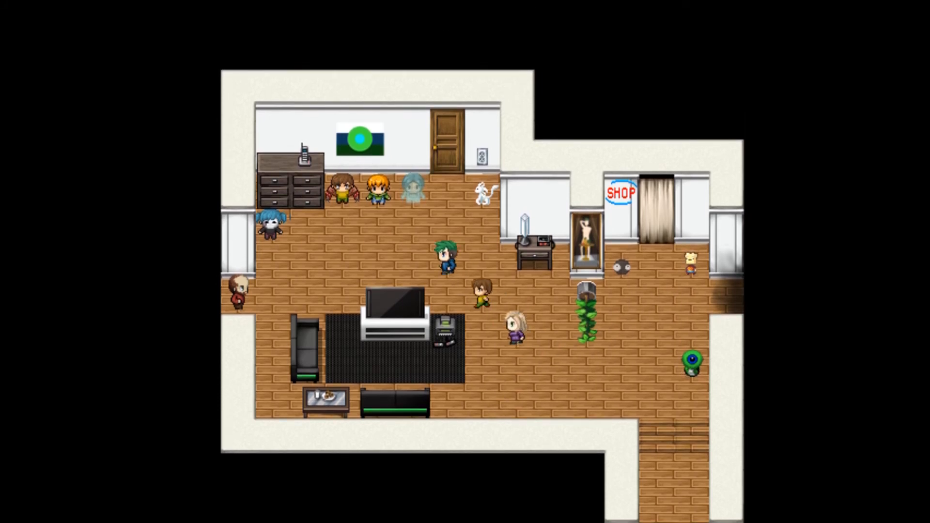
pyautogui.press('Left')
pyautogui.press('Down')
pyautogui.press('Up')
pyautogui.press('Right')
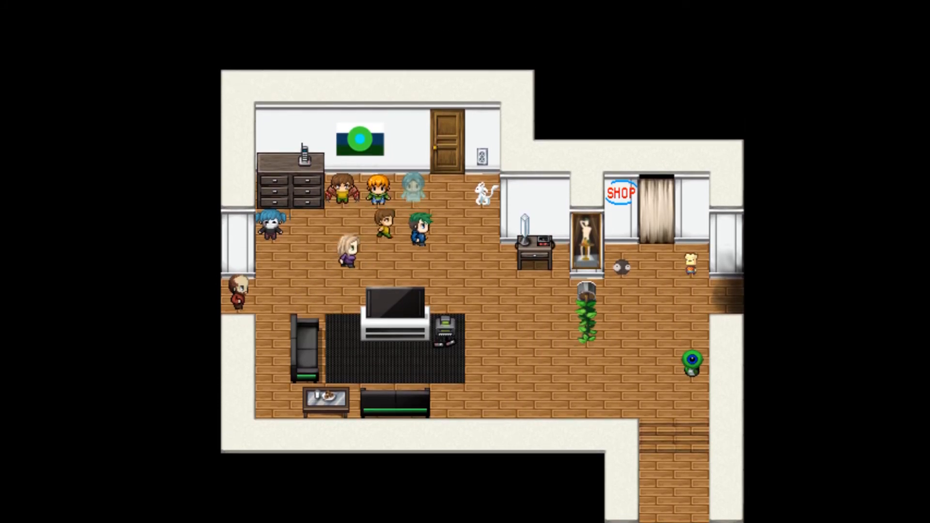
# Step: Take the party through the scorched doorway into the burned rooms and up beside the charred table near the fire
pyautogui.press('Down')
pyautogui.press('Down')
pyautogui.press('Right')
pyautogui.press('Up')
pyautogui.press('Right')
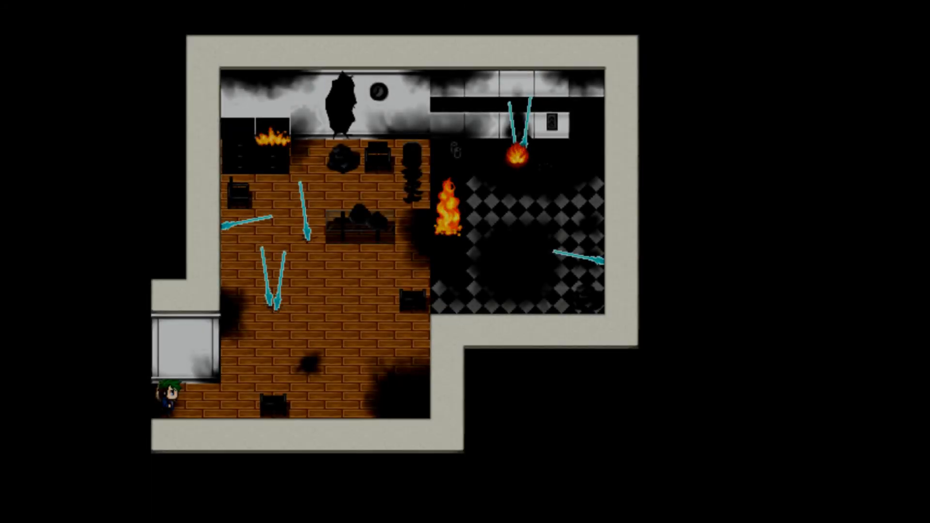
pyautogui.press('Right')
pyautogui.press('Up')
pyautogui.press('Up')
pyautogui.press('Right')
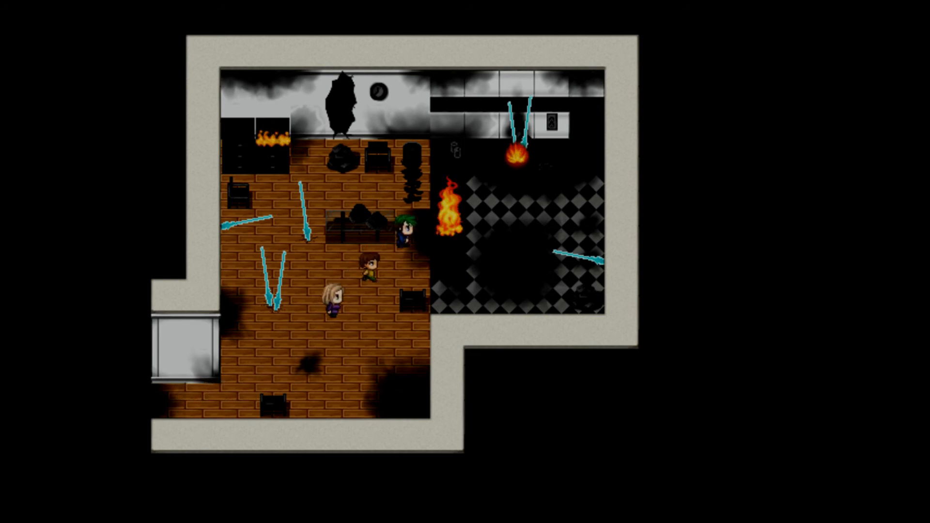
# Step: Bring the party back to the living room, enter the shop, and follow the red carpet to the Sans Shop counter
pyautogui.press('Down')
pyautogui.press('Left')
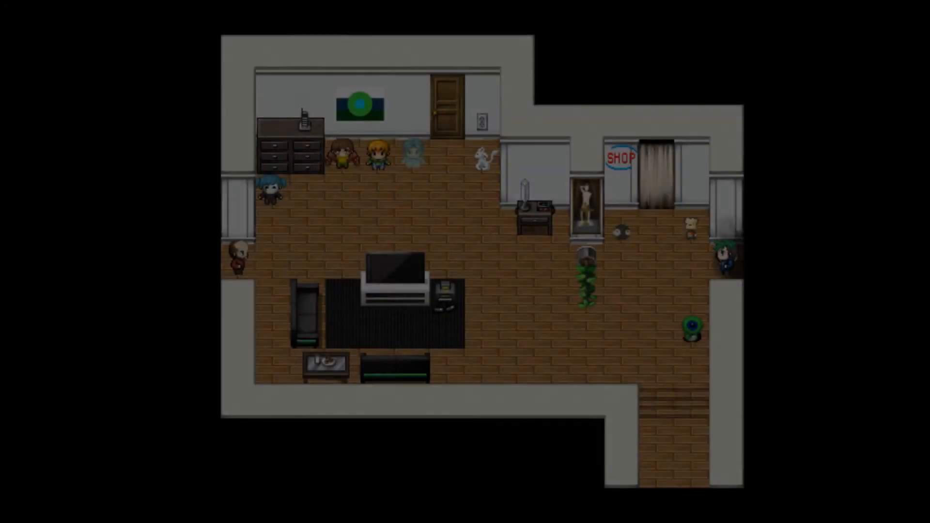
pyautogui.press('Left')
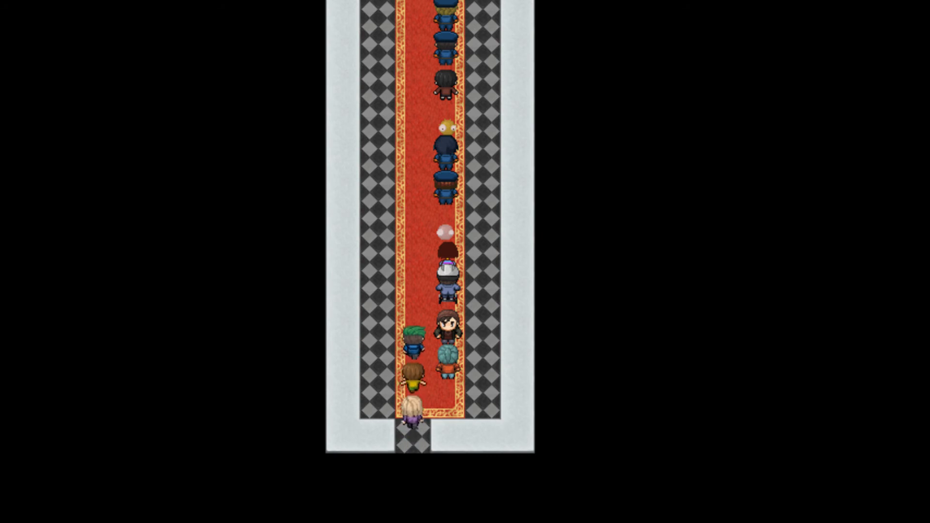
pyautogui.press('Up')
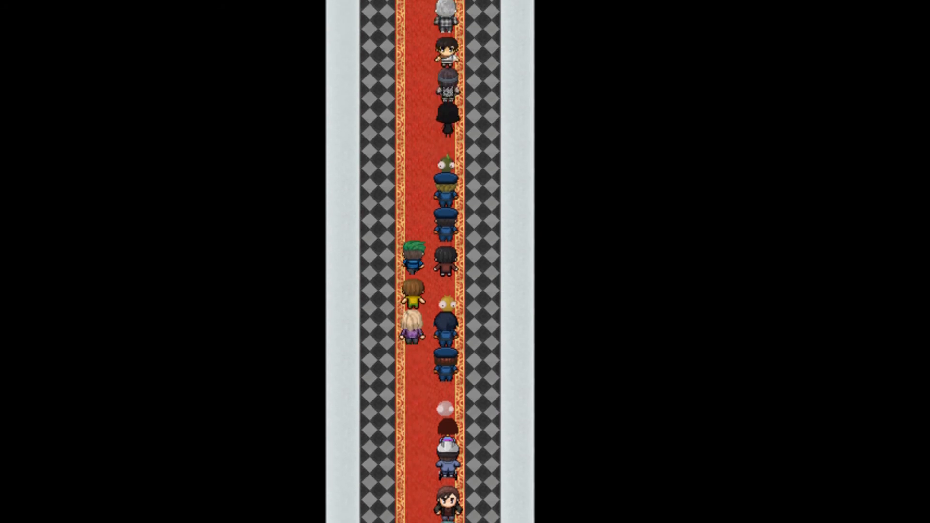
pyautogui.press('Up')
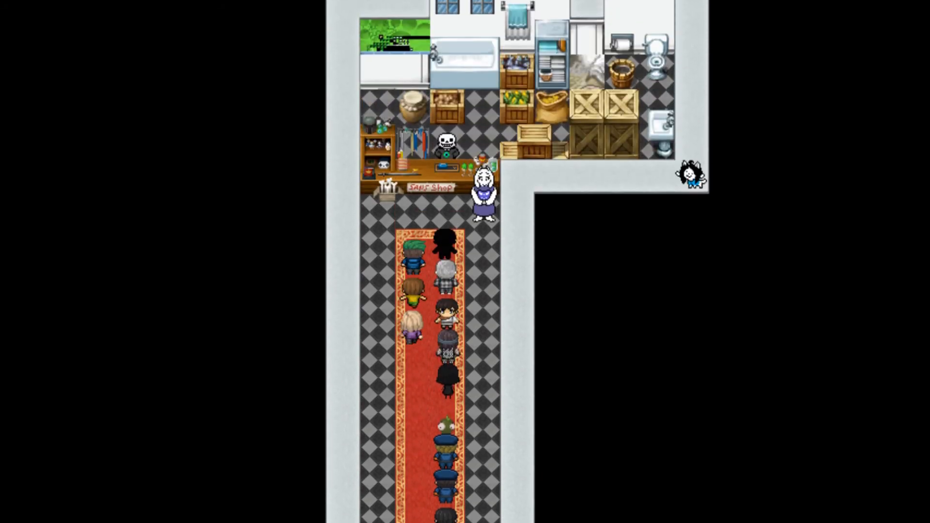
# Step: Walk the party back down the red carpet, leave the shop, and stop below the hanging plant
pyautogui.press('Down')
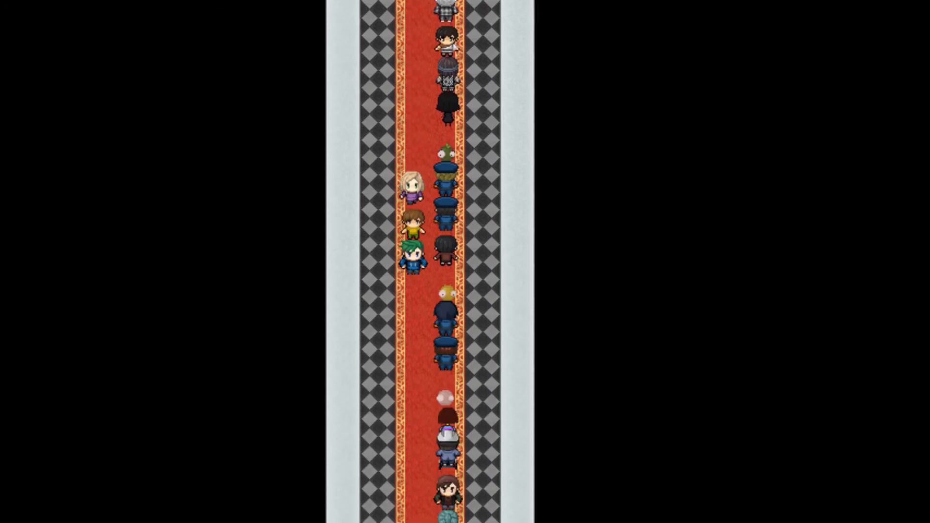
pyautogui.press('Down')
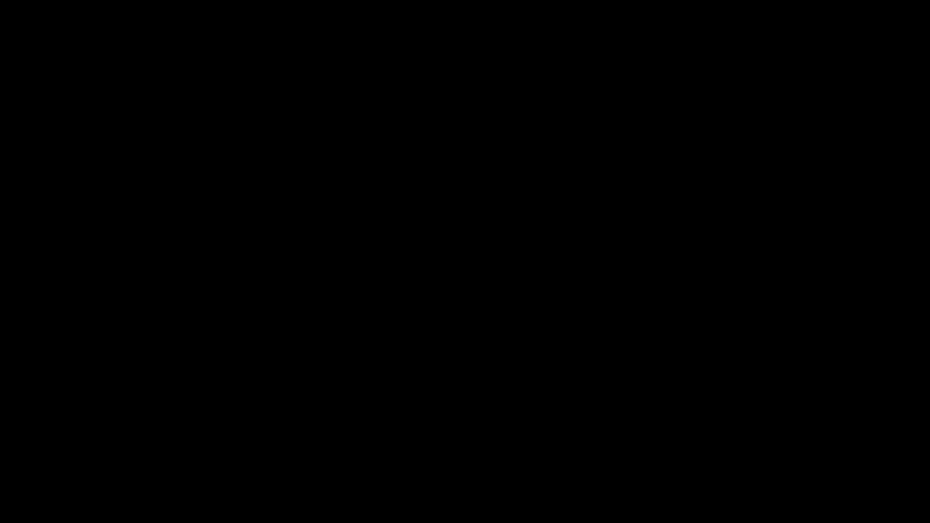
pyautogui.press('Down')
pyautogui.press('Left')
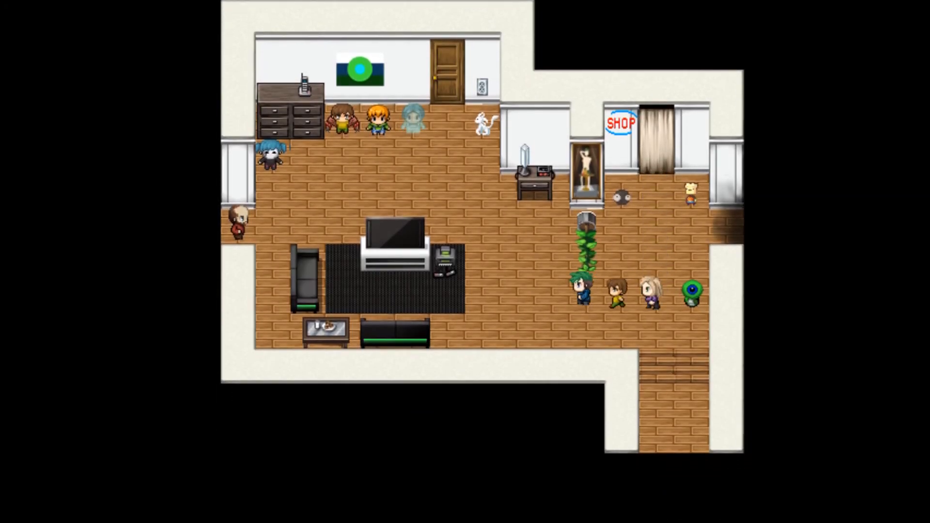
# Step: Take the party through the living room's wooden door and over the eye rug to the yellow character by the computer desk
pyautogui.press('Up')
pyautogui.press('Left')
pyautogui.press('Up')
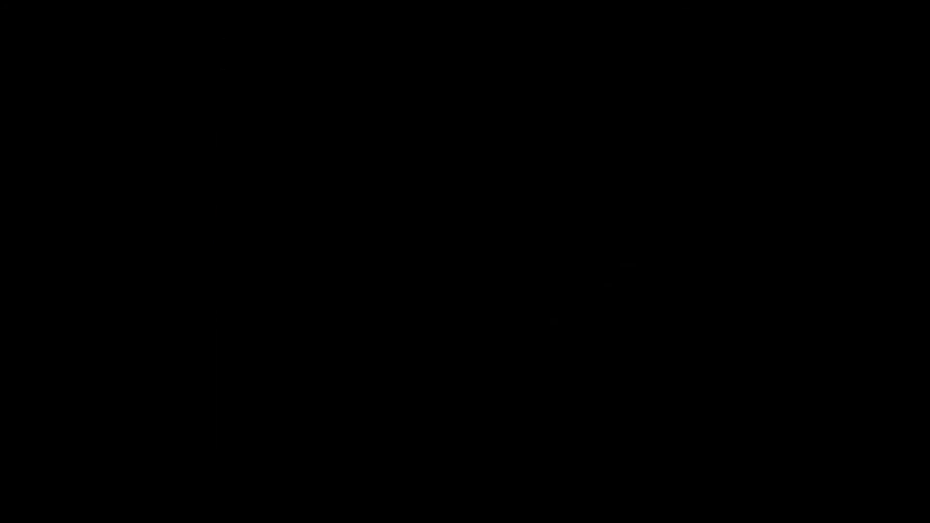
pyautogui.press('Up')
pyautogui.press('Left')
pyautogui.press('Up')
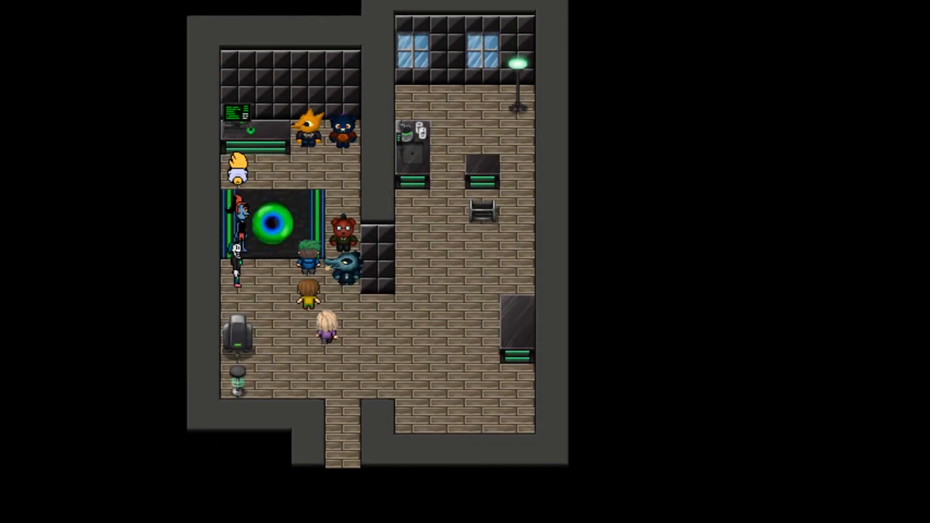
pyautogui.press('Up')
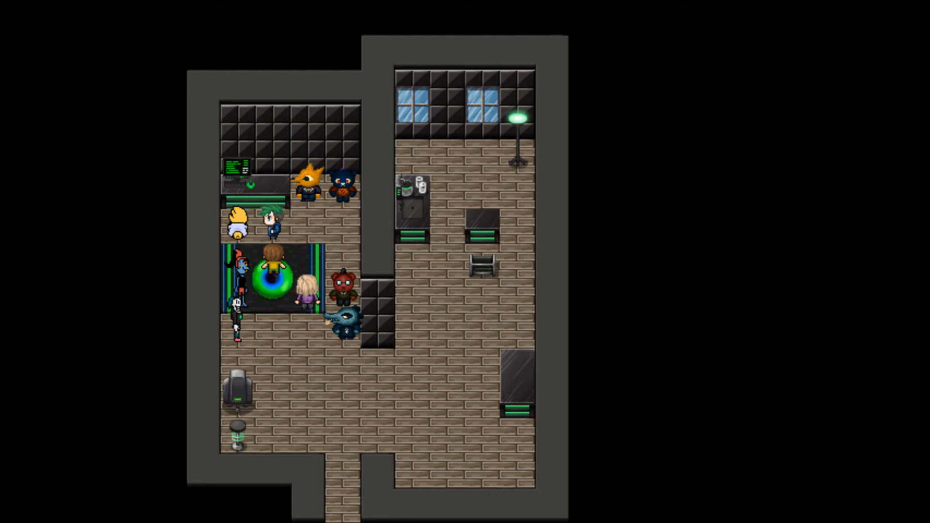
# Step: Talk to the yellow character in the lab coat and advance through the conversation about the Hydrospersion Key
pyautogui.press('Return')
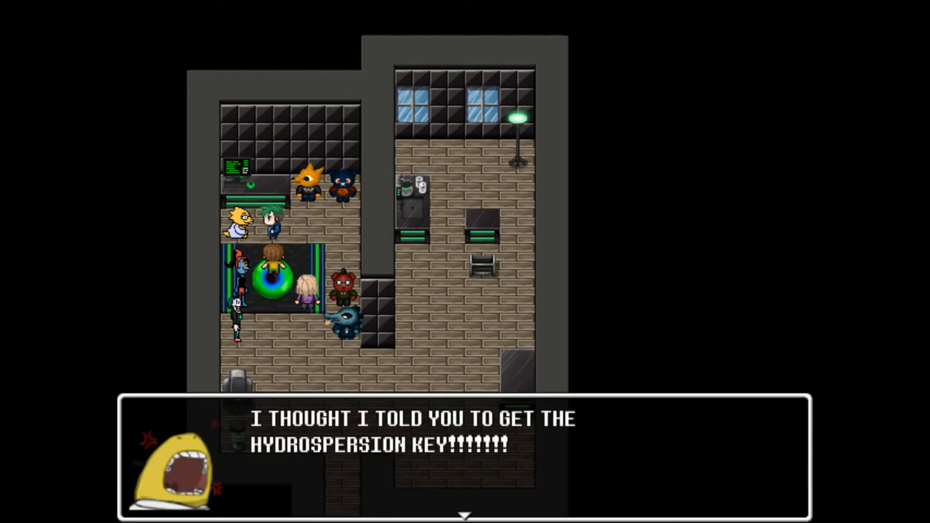
pyautogui.press('Return')
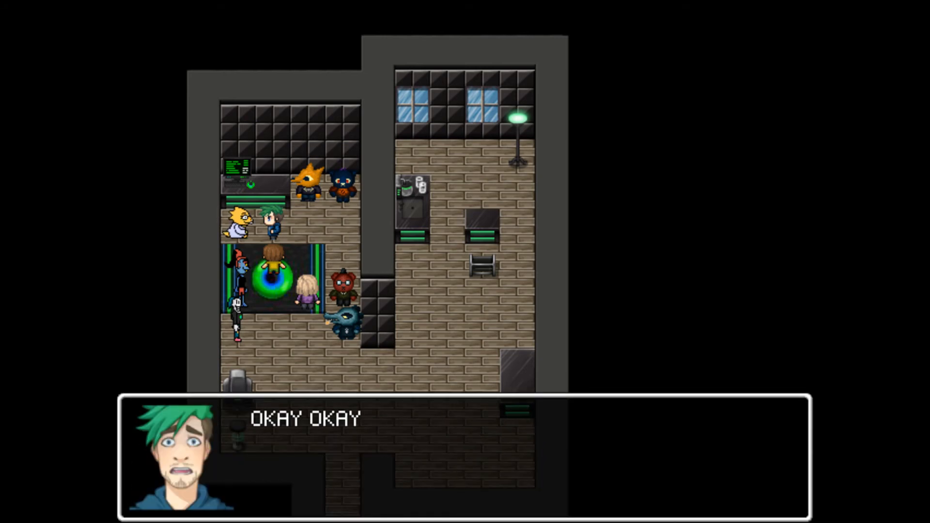
pyautogui.press('Return')
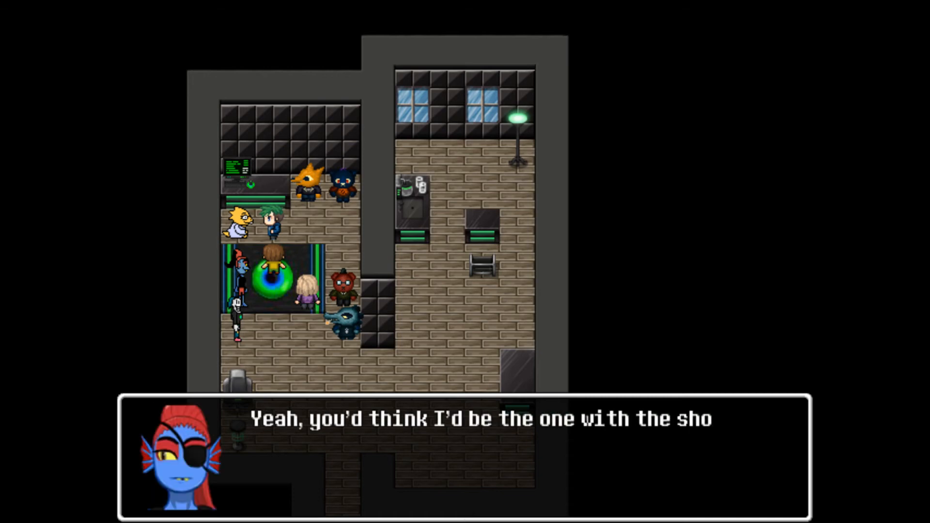
pyautogui.press('Return')
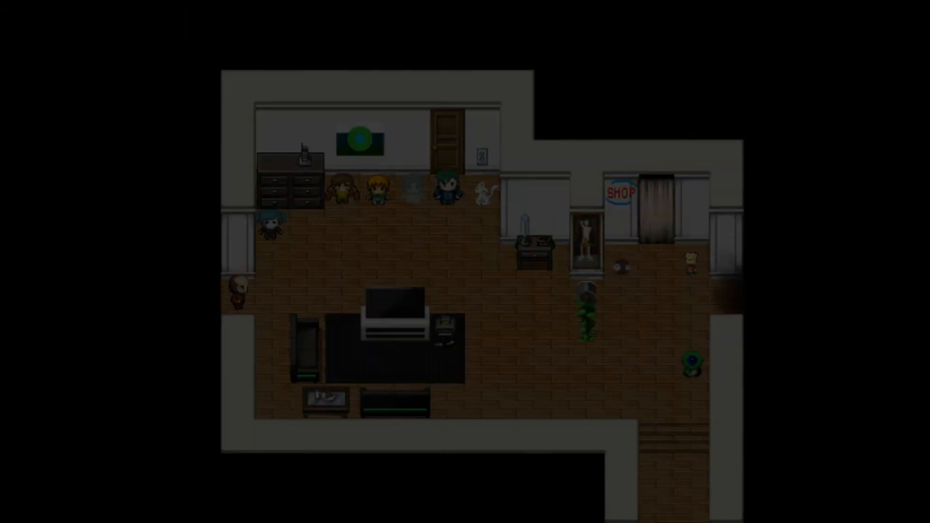
# Step: Lead the party from the wooden door across the living room to the steps of the lower hallway
pyautogui.press('Down')
pyautogui.press('Right')
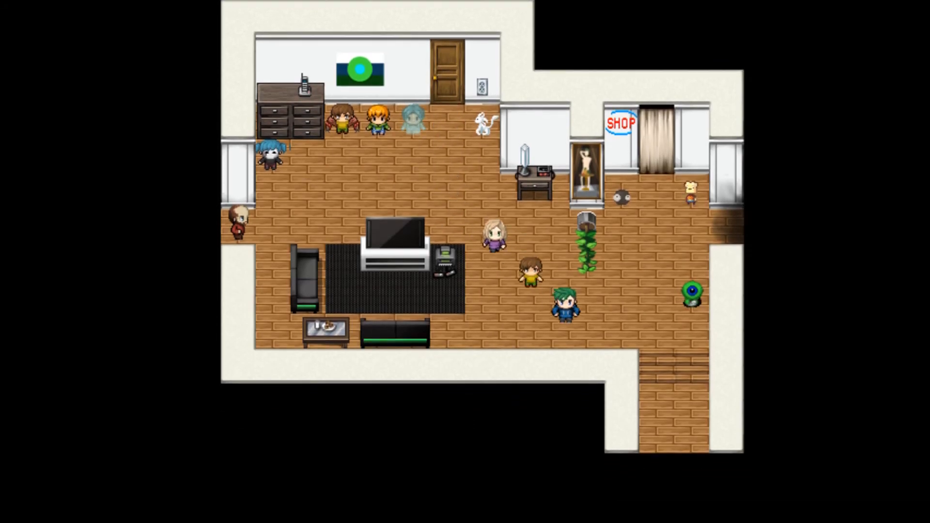
pyautogui.press('Down')
pyautogui.press('Right')
pyautogui.press('Down')
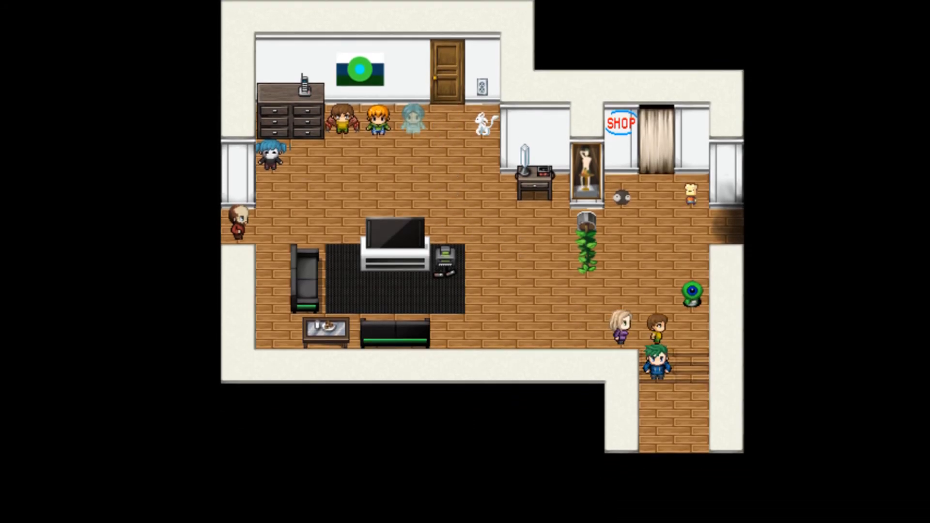
# Step: Turn the party back from the hallway steps and circle through the living room around the TV
pyautogui.press('Up')
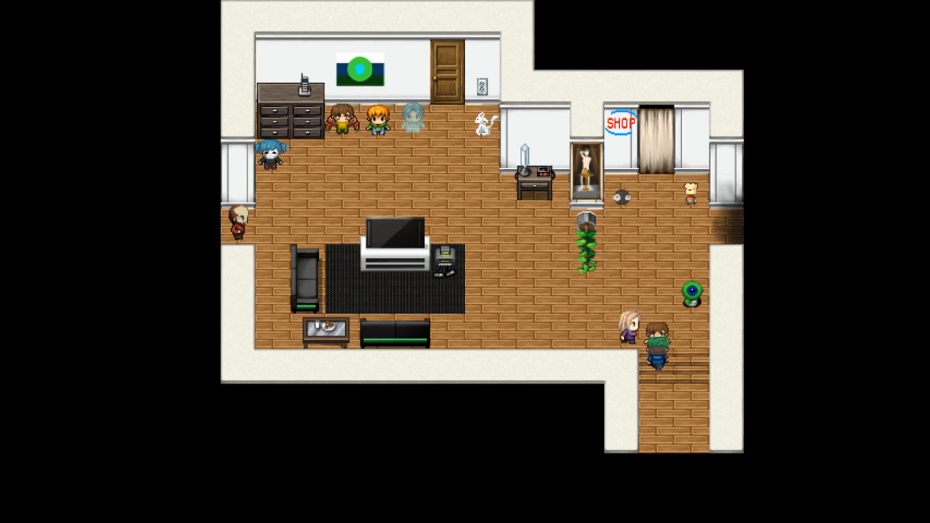
pyautogui.press('Left')
pyautogui.press('Up')
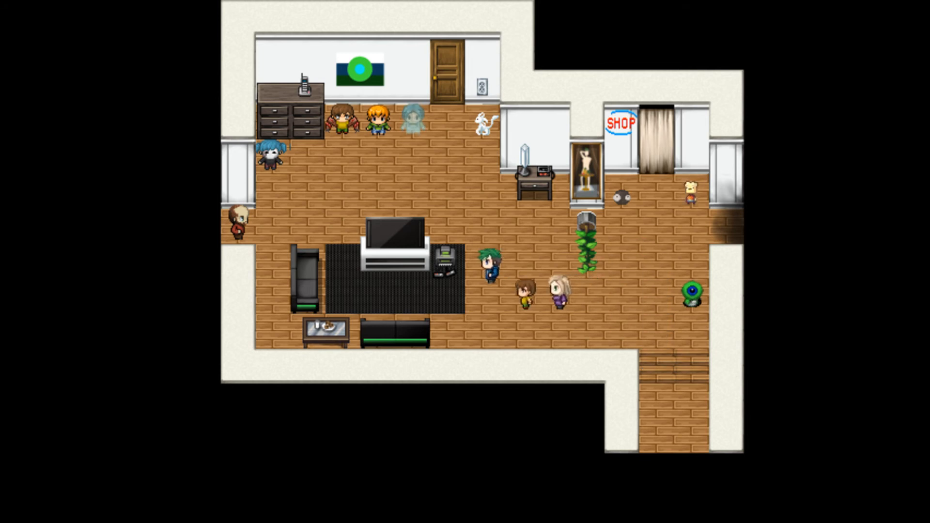
pyautogui.press('Left')
pyautogui.press('Down')
pyautogui.press('Right')
pyautogui.press('Up')
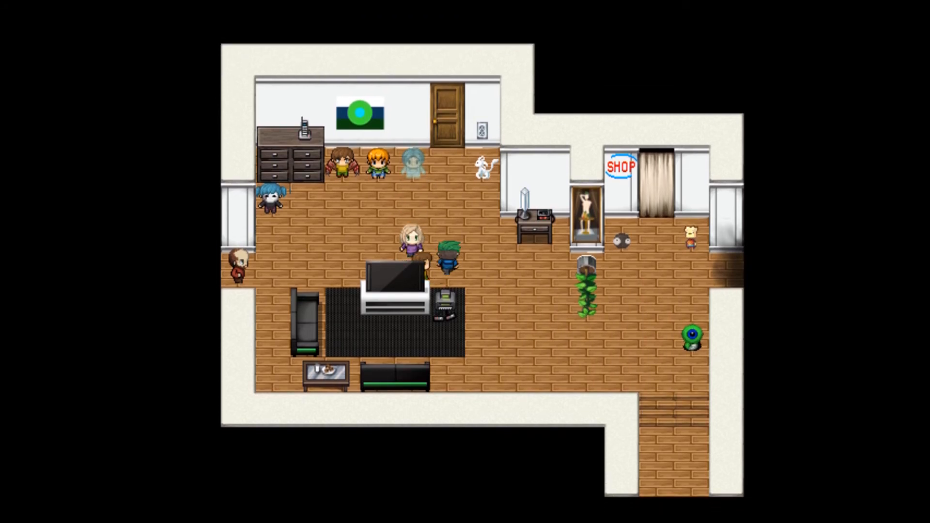
# Step: Leave the apartment through the lower hallway, enter the Five Nights at Freddy's map, and dismiss its opening dialogue
pyautogui.press('Down')
pyautogui.press('Right')
pyautogui.press('Right')
pyautogui.press('Down')
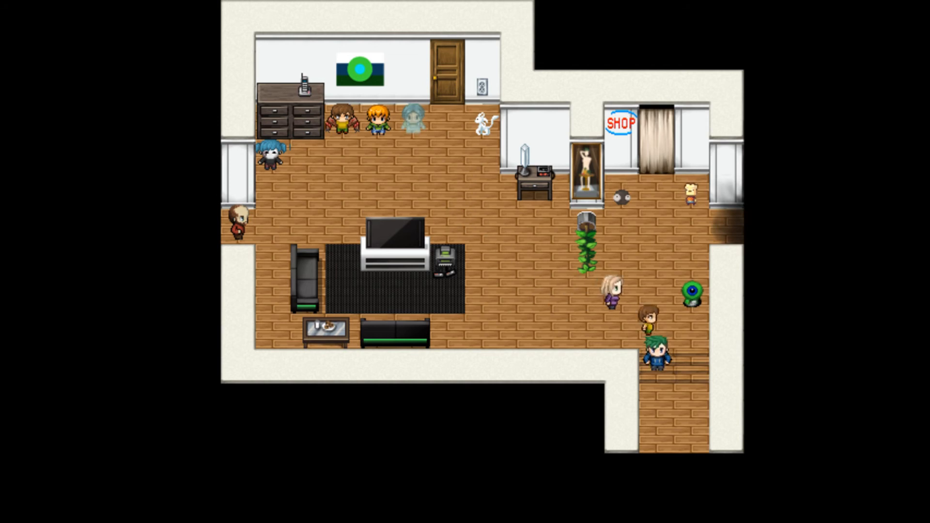
pyautogui.press('Down')
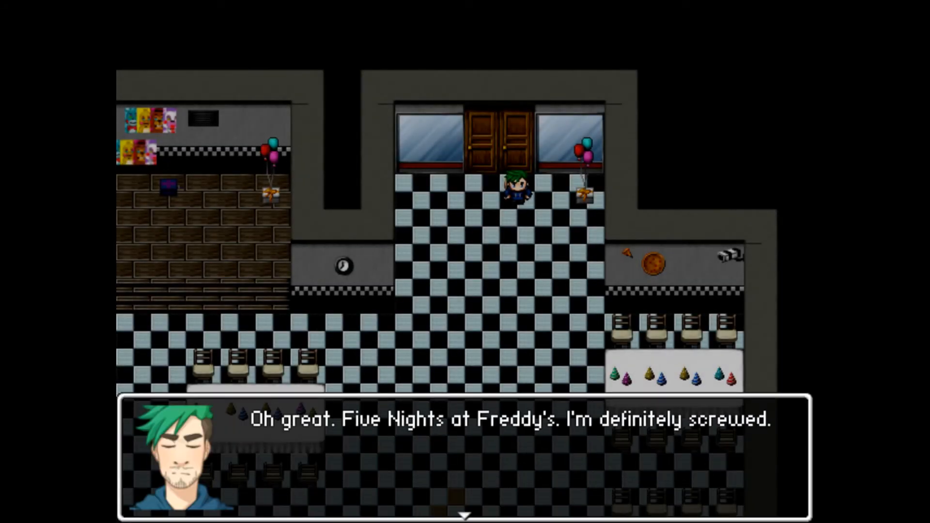
pyautogui.press('Return')
# Step: Lead the party from the entrance past the party tables and down the wide corridor with side doorways
pyautogui.press('Down')
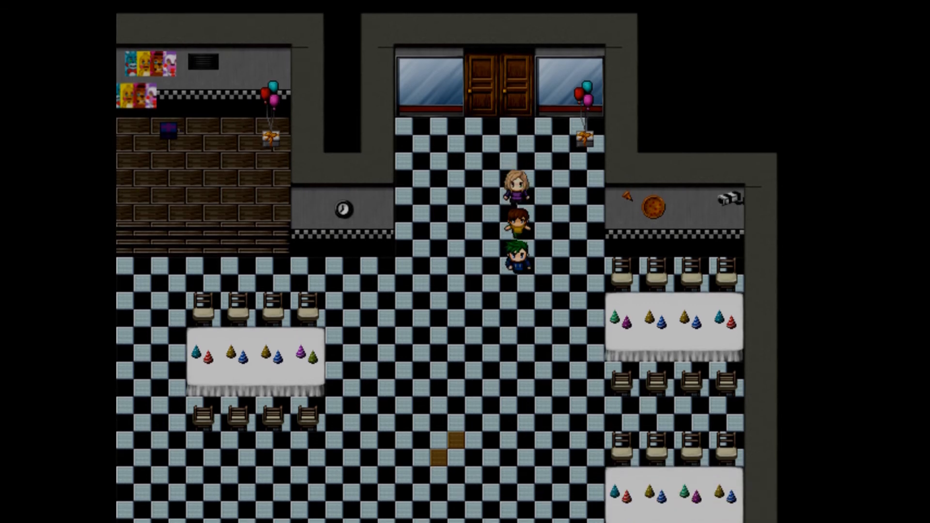
pyautogui.press('Left')
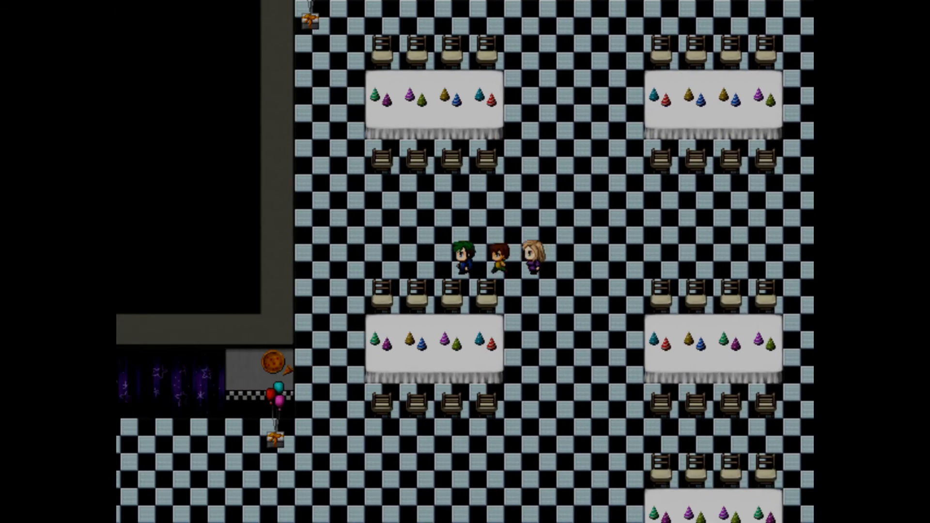
pyautogui.press('Down')
pyautogui.press('Left')
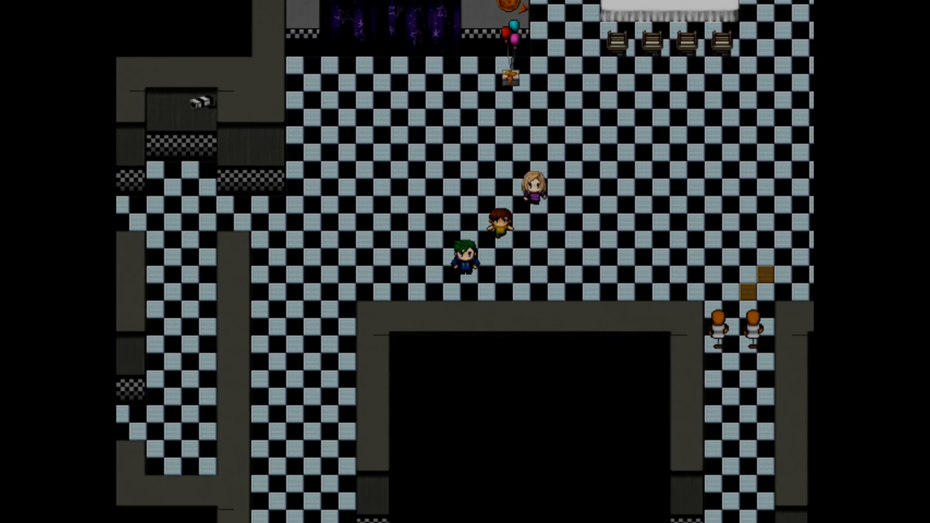
pyautogui.press('Down')
pyautogui.press('Down')
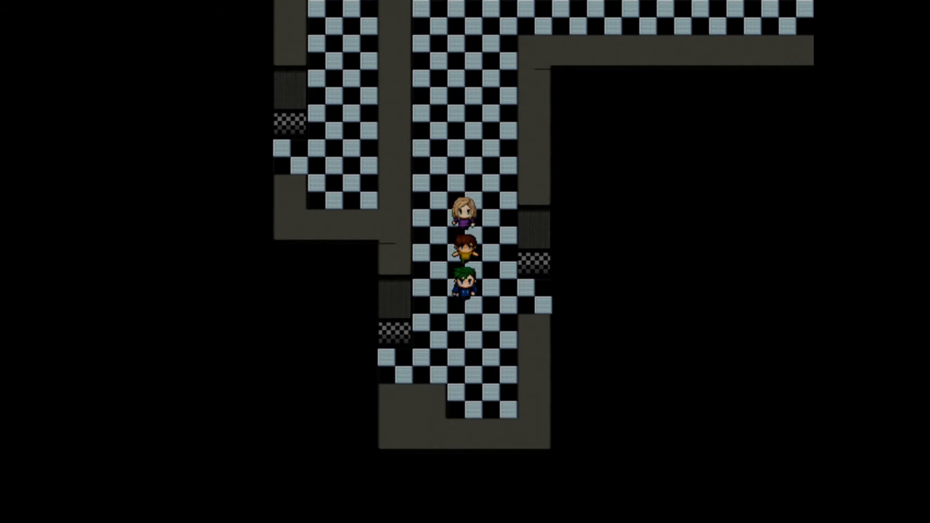
# Step: Bring the party back up the corridor and pace around the hall below the purple curtain
pyautogui.press('Up')
pyautogui.press('Left')
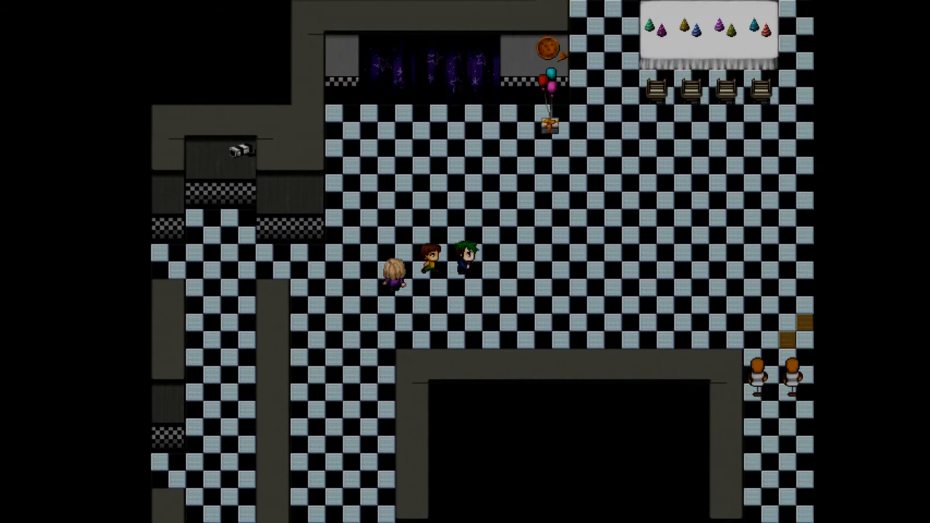
pyautogui.press('Down')
pyautogui.press('Left')
pyautogui.press('Up')
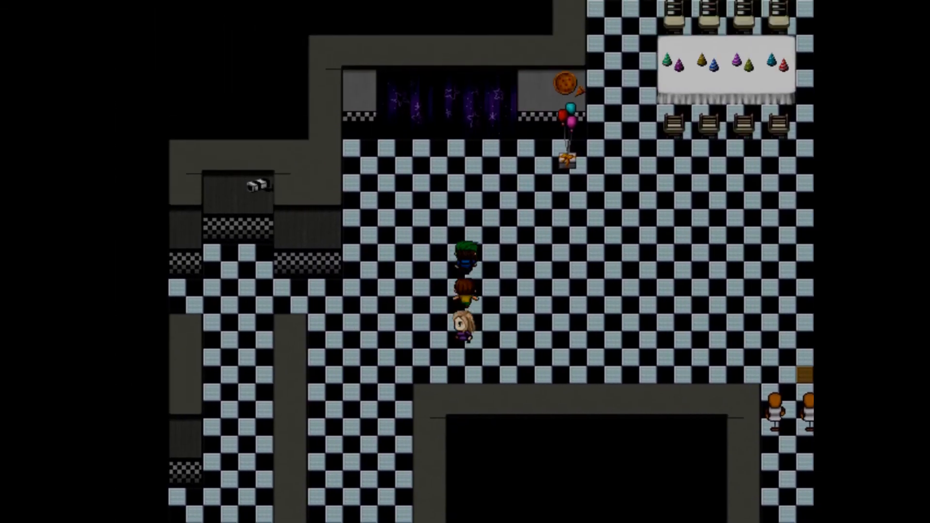
pyautogui.press('Right')
pyautogui.press('Left')
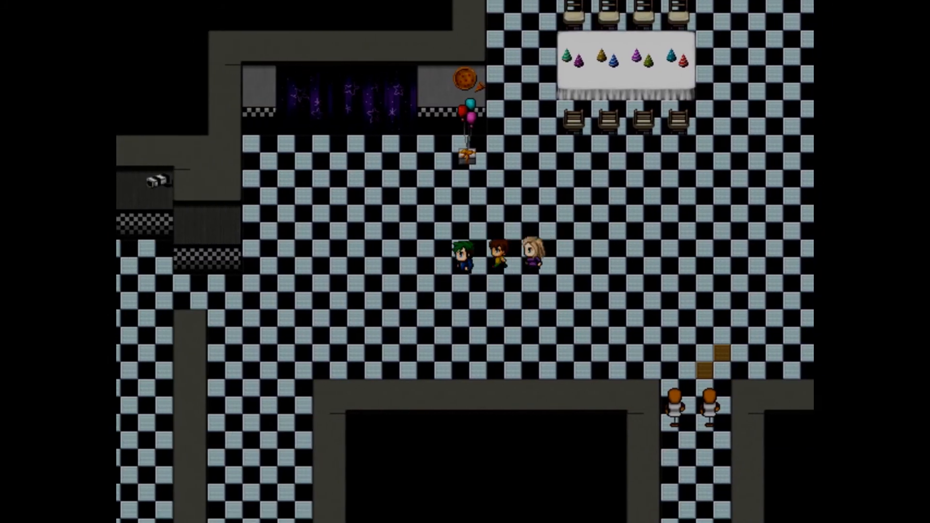
# Step: Revisit the corridor's side doorways with the party and return to the checkered hall above it
pyautogui.press('Down')
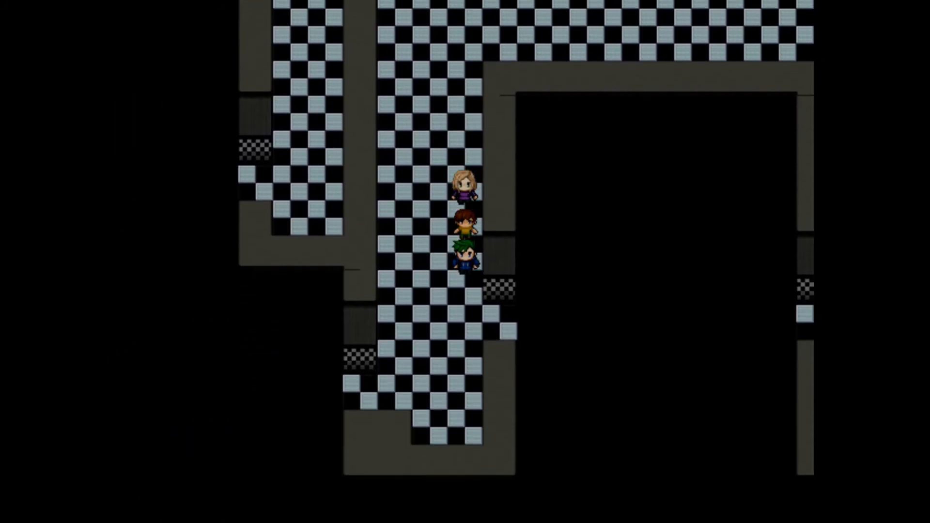
pyautogui.press('Up')
pyautogui.press('Right')
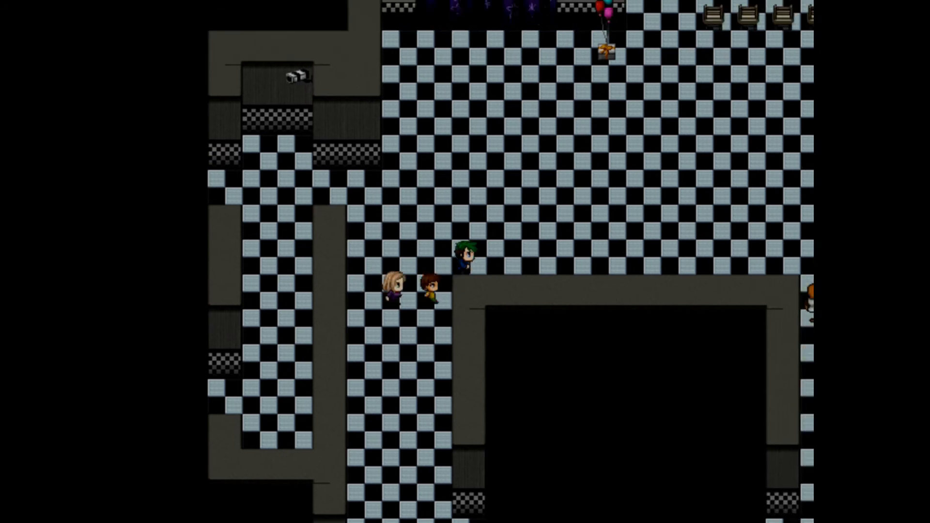
pyautogui.press('Up')
pyautogui.press('Down')
pyautogui.press('Left')
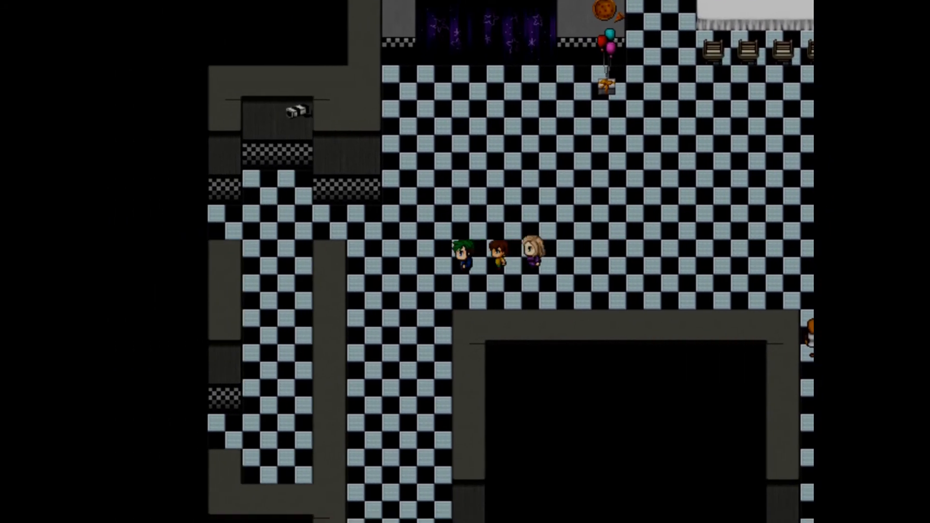
# Step: Lead the party into the security office and advance through the frightened boy's frying pan threat
pyautogui.press('Down')
pyautogui.press('Down')
pyautogui.press('Right')
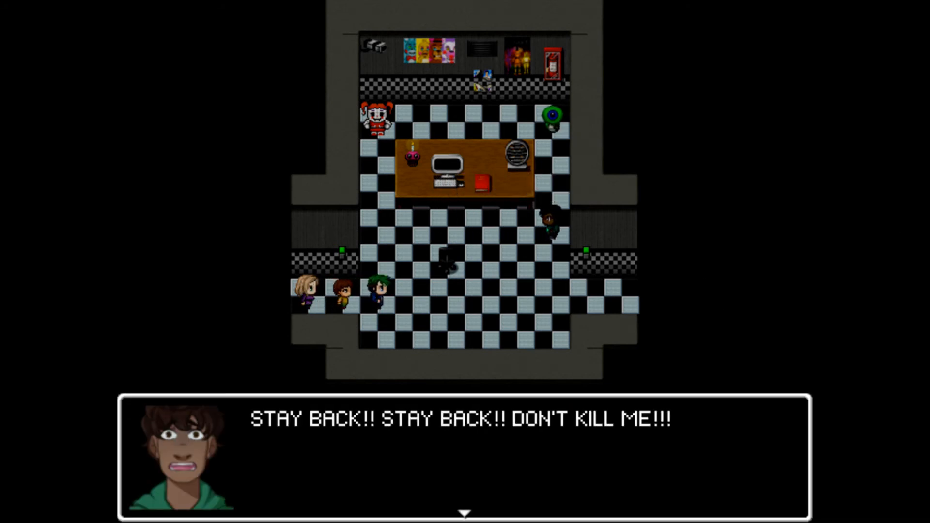
pyautogui.press('Return')
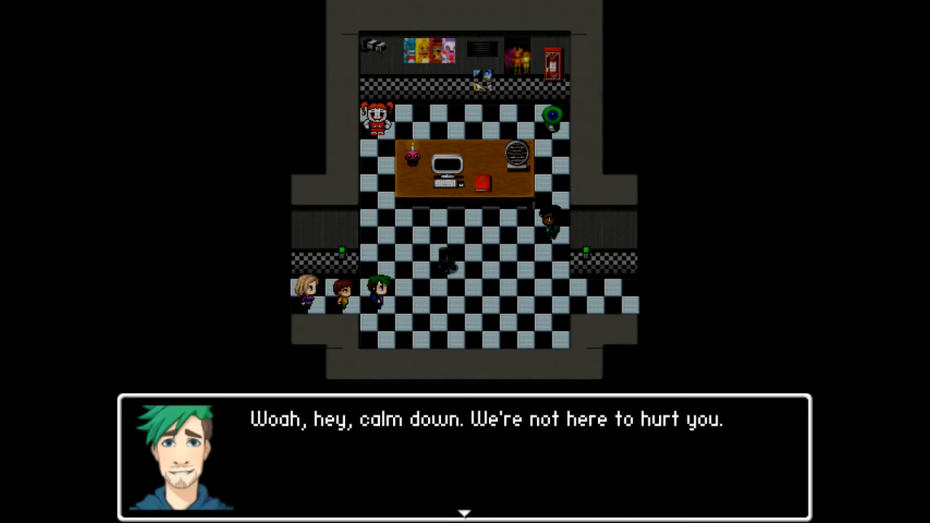
pyautogui.press('Return')
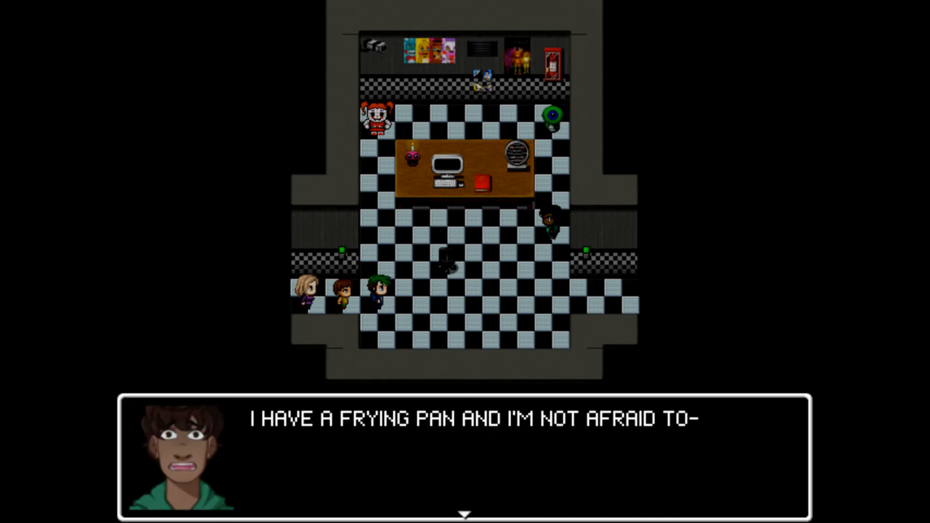
pyautogui.press('Return')
pyautogui.press('Return')
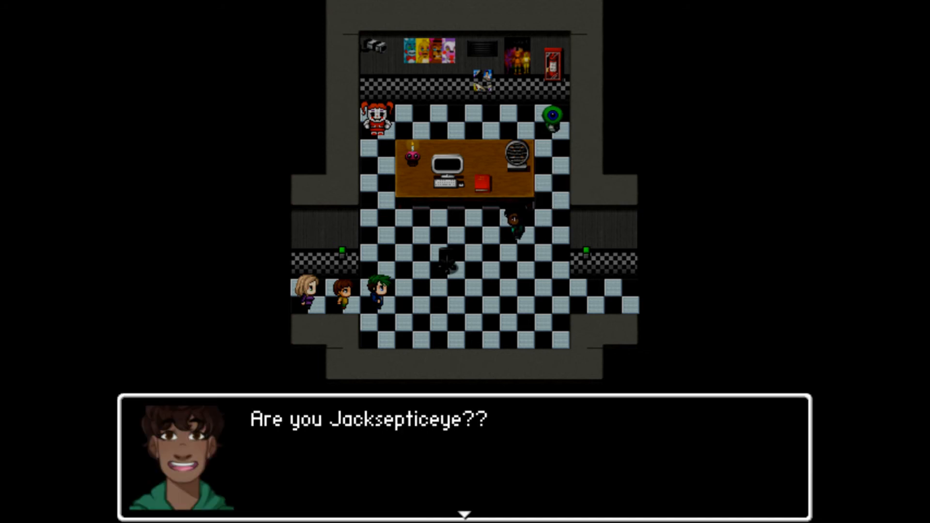
# Step: Advance through the boy's excited fan talk with Jacksepticeye, adjusting the sound volume along the way
pyautogui.press('Return')
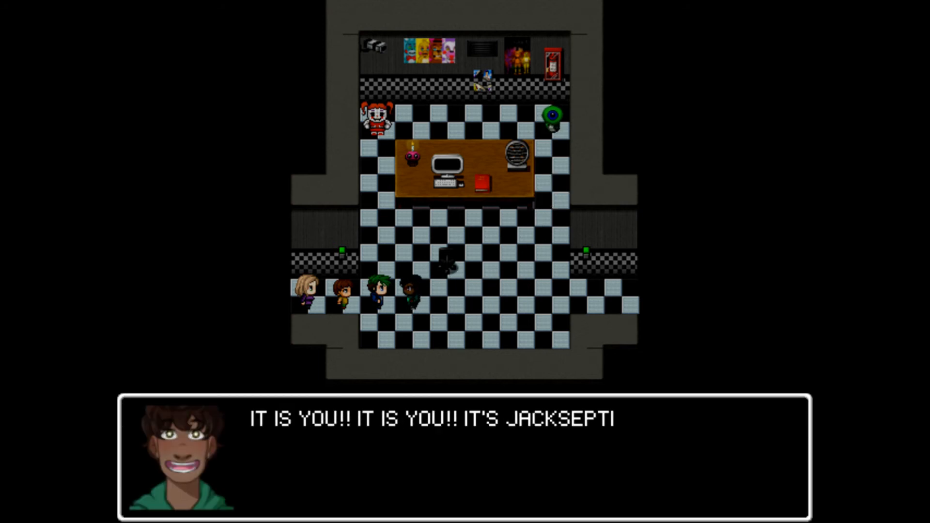
pyautogui.press('Return')
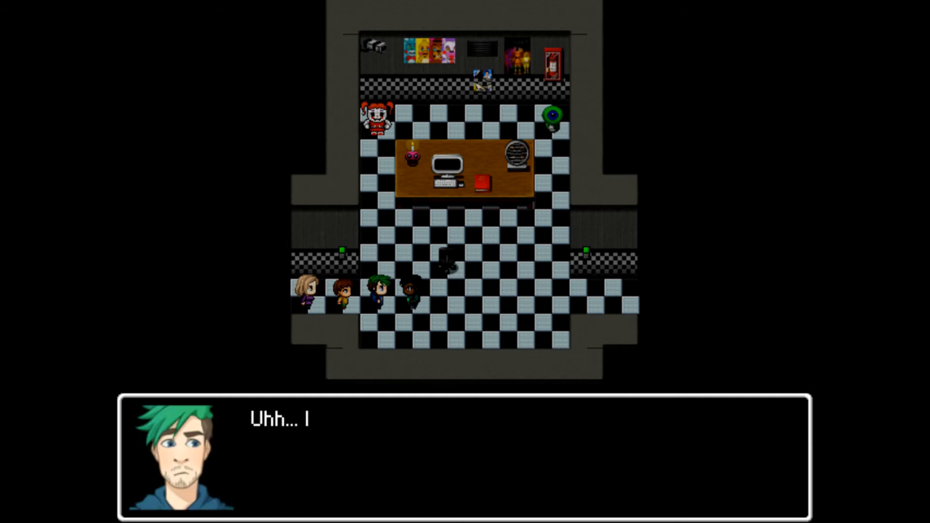
pyautogui.press('Return')
pyautogui.press('Return')
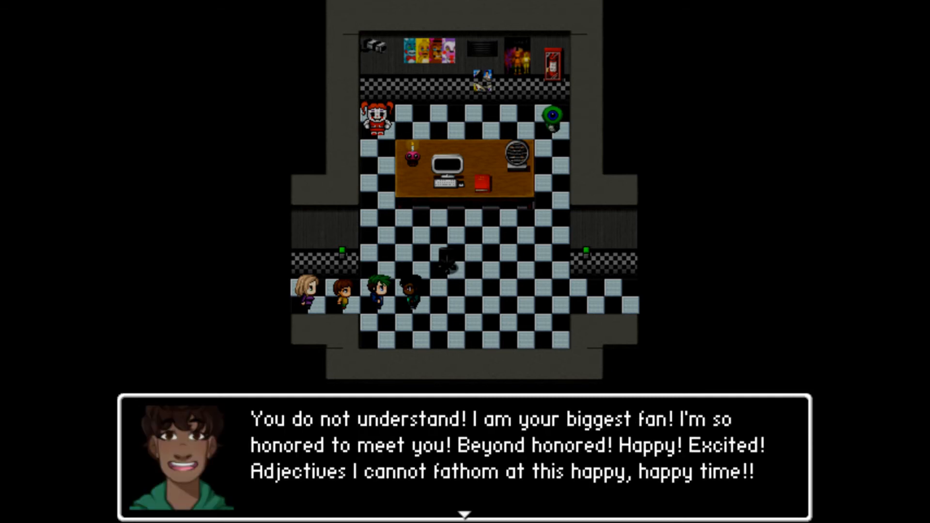
pyautogui.press('XF86AudioLowerVolume')
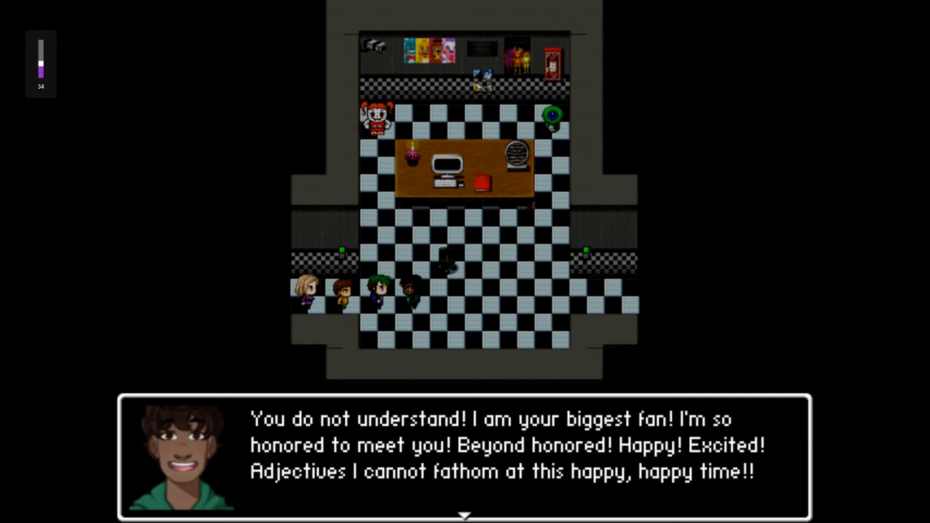
pyautogui.press('Return')
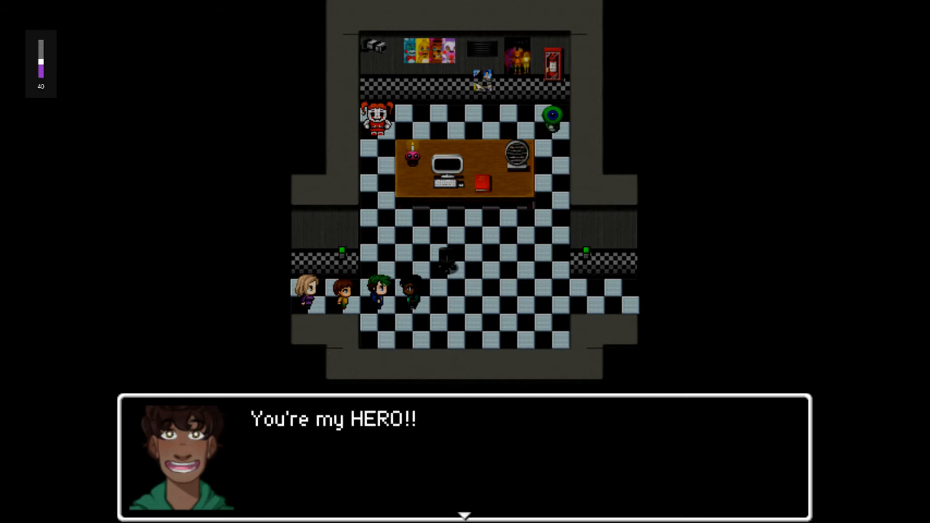
pyautogui.press('Return')
pyautogui.press('Return')
pyautogui.press('Return')
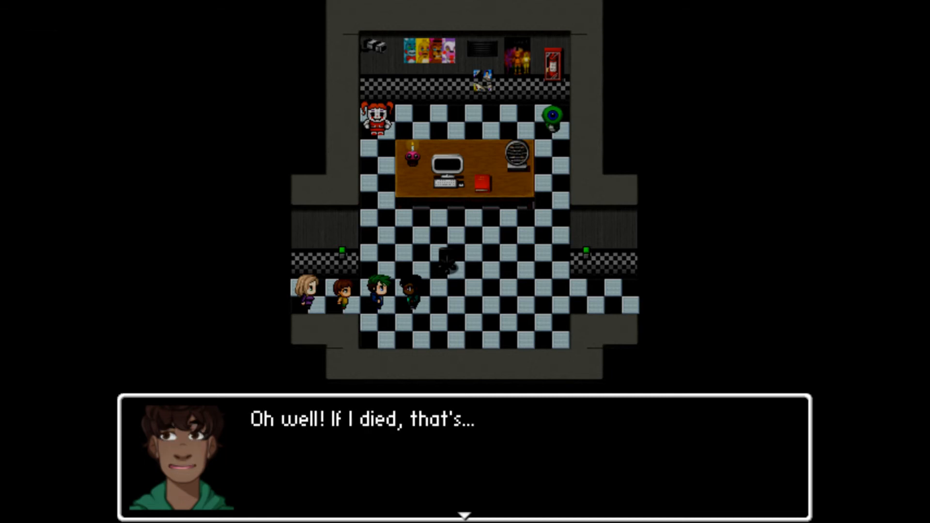
# Step: Advance through the introductions between Cliff, Jacksepticeye, Billy and Jenny, including the Happy Wheels remark
pyautogui.press('Return')
pyautogui.press('Return')
pyautogui.press('Return')
pyautogui.press('Return')
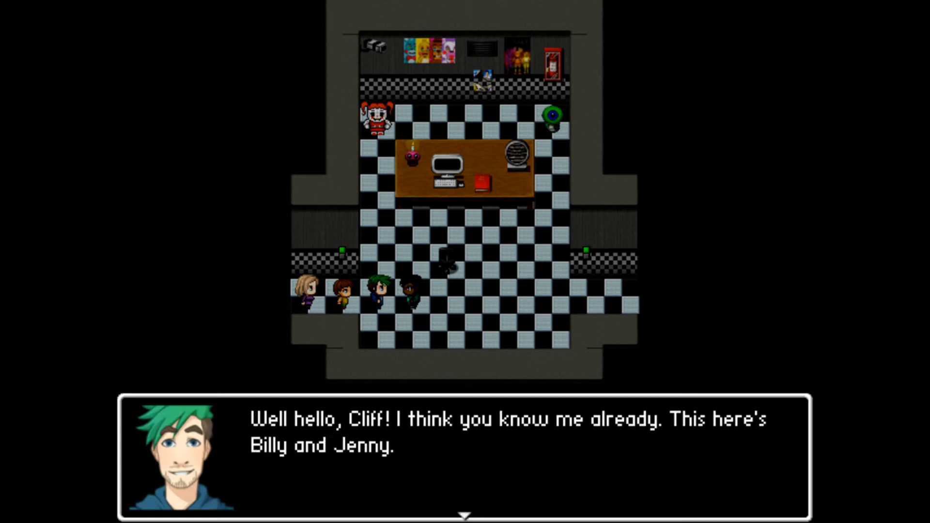
pyautogui.press('Return')
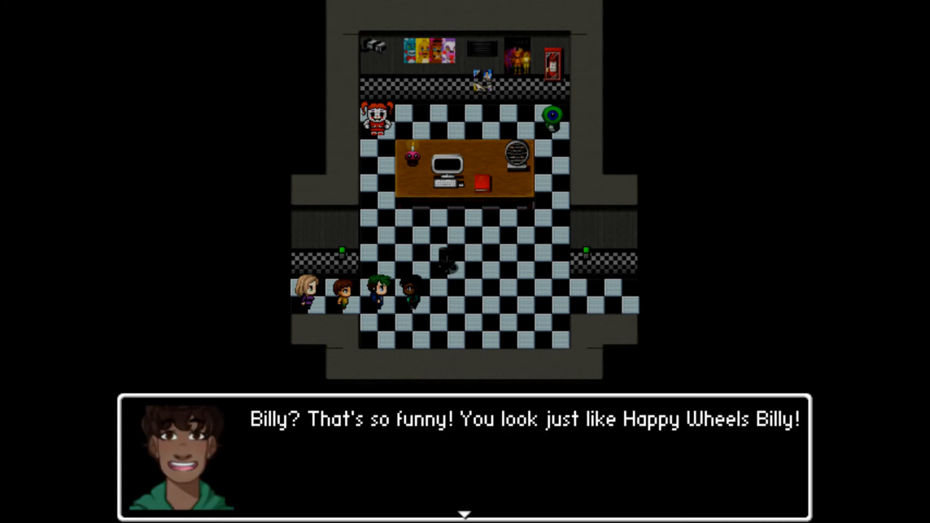
pyautogui.press('Return')
pyautogui.press('Return')
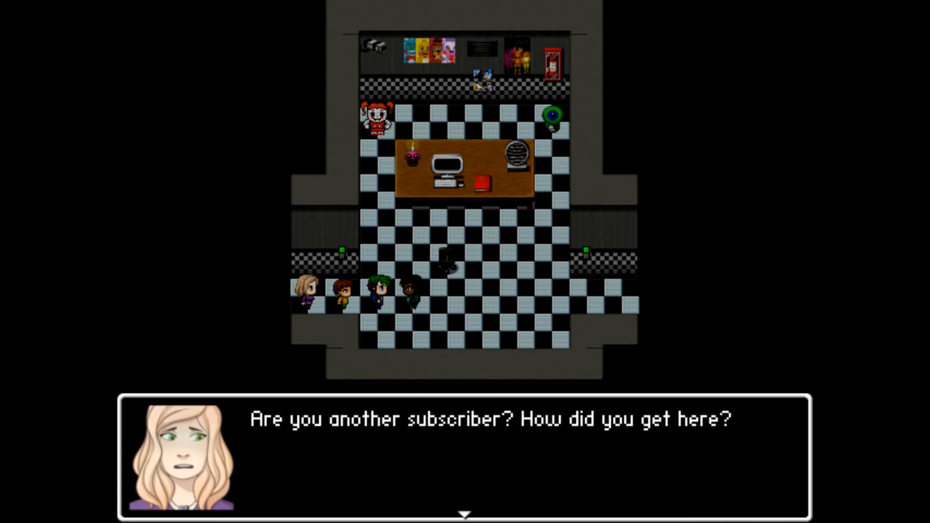
# Step: Advance from Jenny's question about how Cliff got here to the question about luring the animatronics away
pyautogui.press('Return')
pyautogui.press('Return')
pyautogui.press('Return')
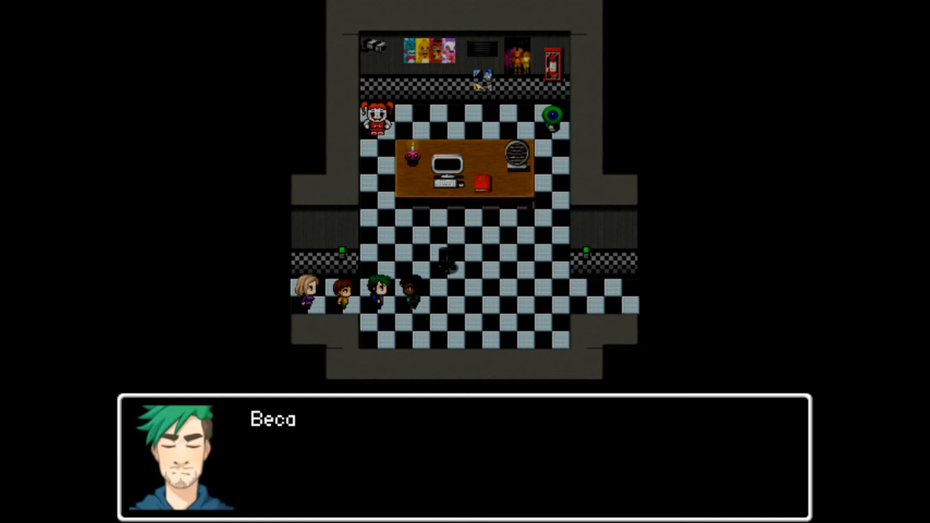
pyautogui.press('Return')
pyautogui.press('Return')
pyautogui.press('Return')
pyautogui.press('Return')
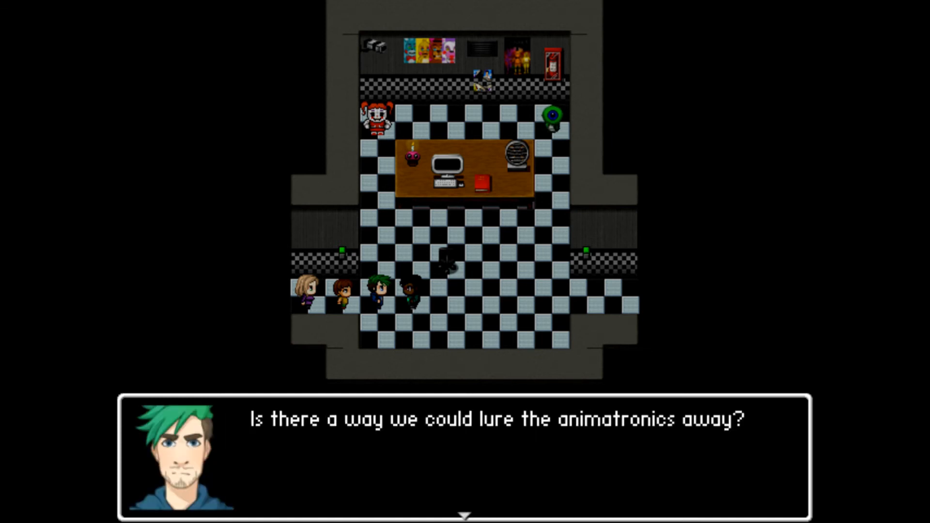
# Step: Advance through the luring discussion, the low-power alarm at the door and Cliff's explanation of the Baby suit
pyautogui.press('Return')
pyautogui.press('Return')
pyautogui.press('Return')
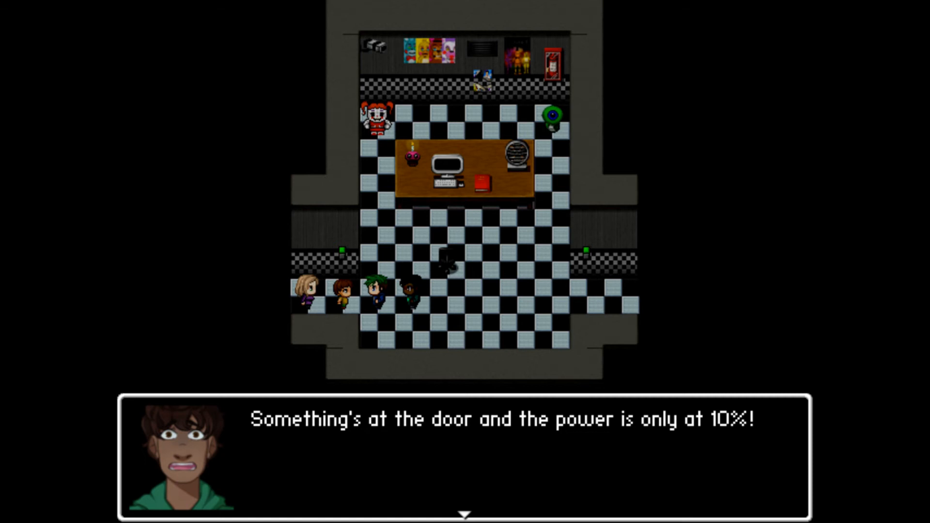
pyautogui.press('Return')
pyautogui.press('Return')
pyautogui.press('Return')
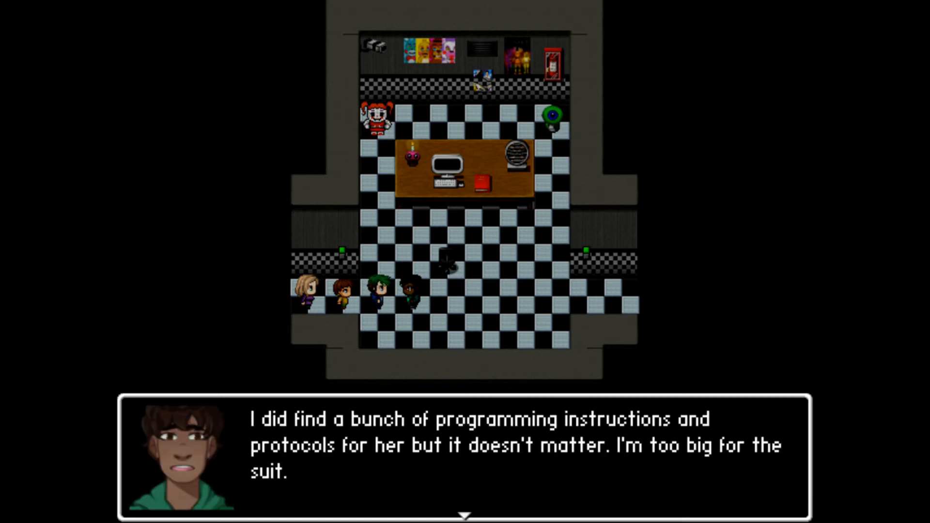
pyautogui.press('Return')
pyautogui.press('Return')
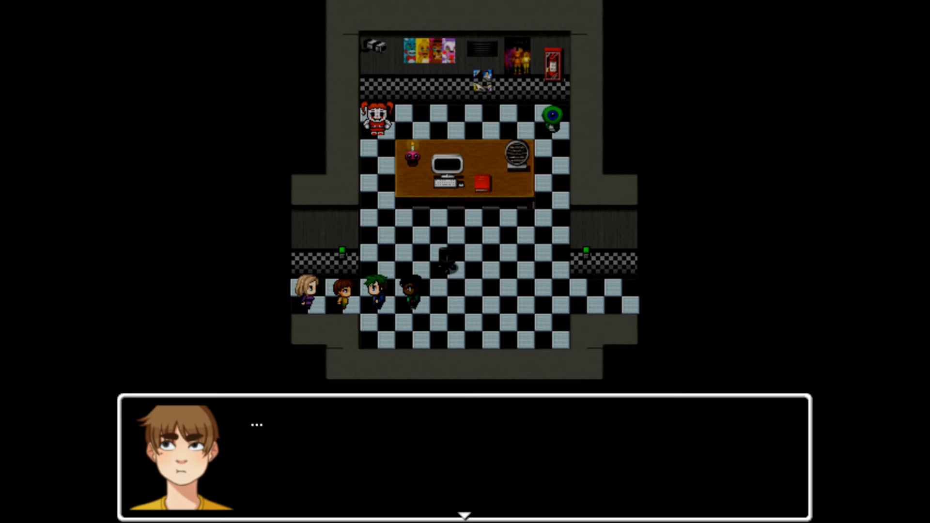
# Step: Advance through Billy's argument with the others over dressing up as Baby until he is in the suit
pyautogui.press('Return')
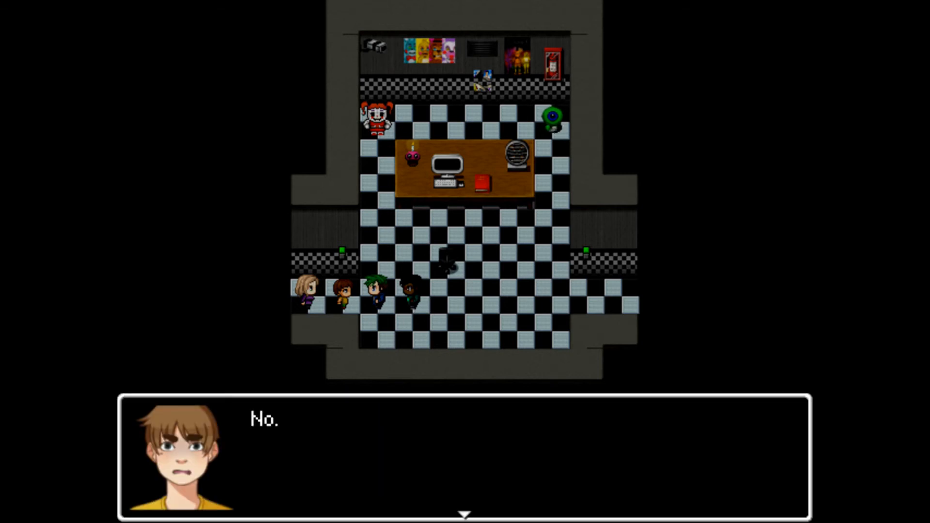
pyautogui.press('Return')
pyautogui.press('Return')
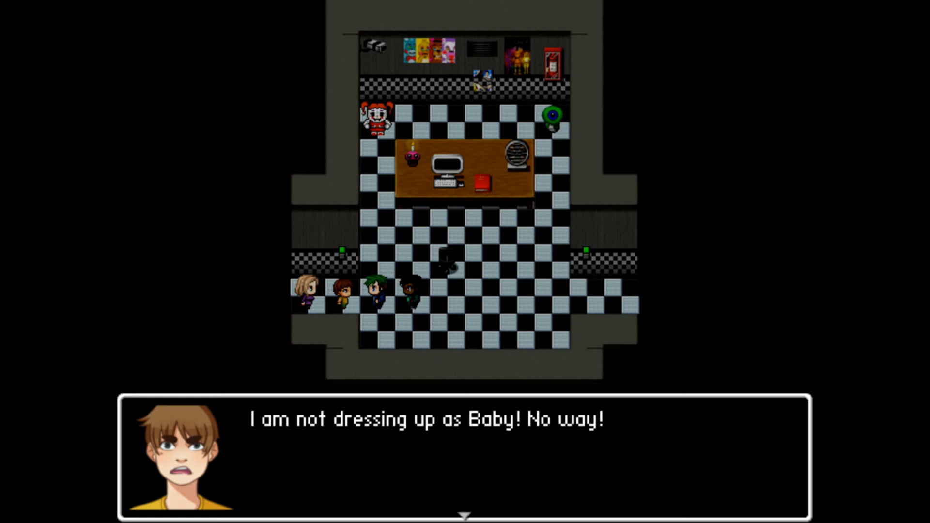
pyautogui.press('Return')
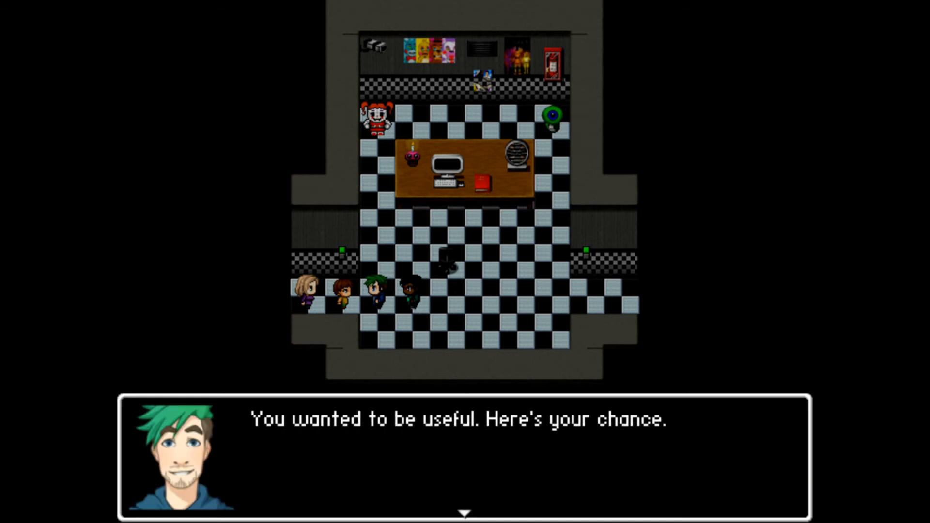
pyautogui.press('Return')
pyautogui.press('Return')
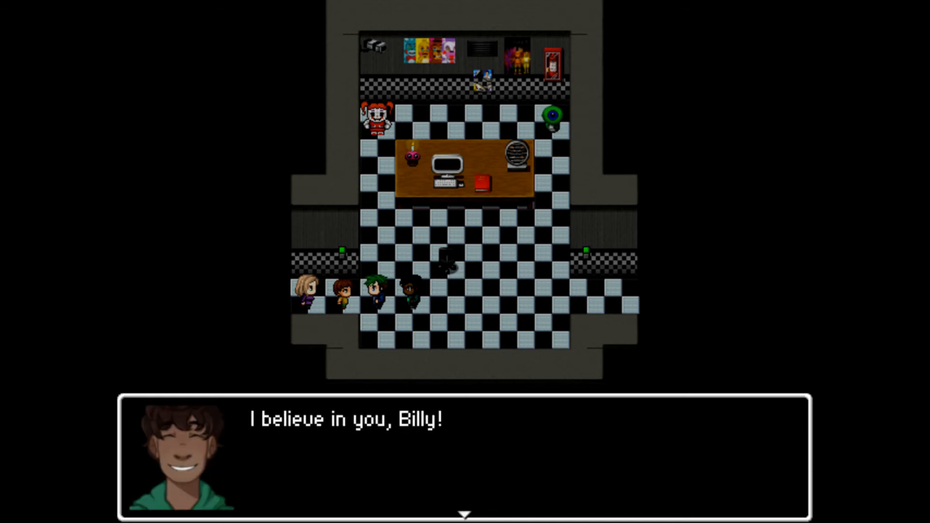
pyautogui.press('Return')
pyautogui.press('Return')
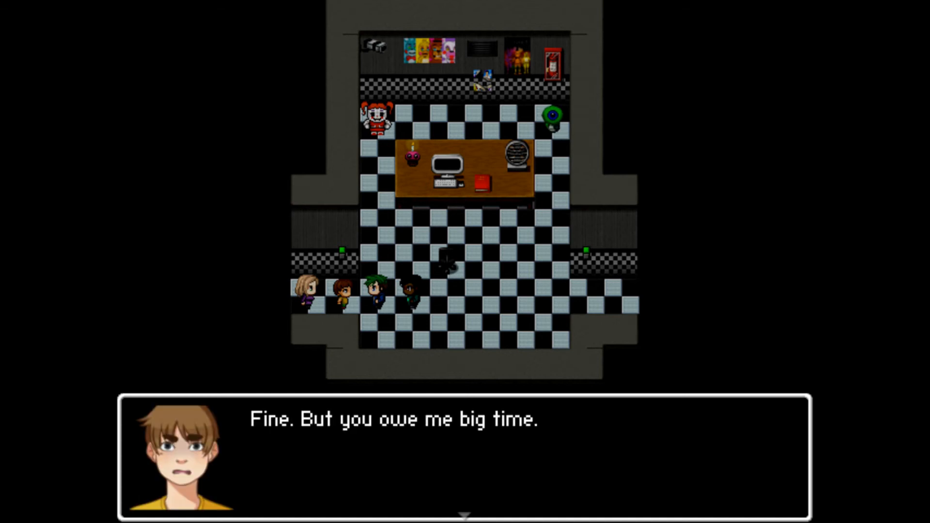
pyautogui.press('Return')
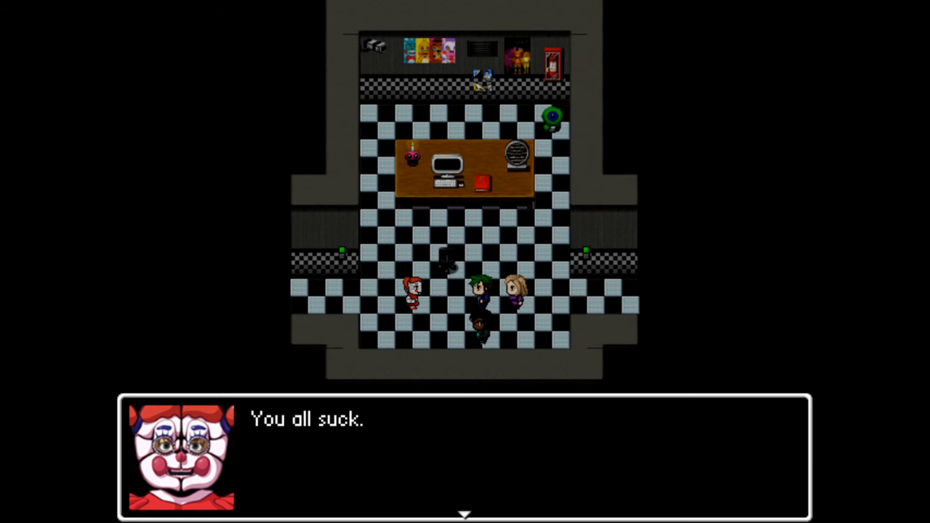
# Step: Finish the send-off dialogue about the building blueprints and Baby's route, and take control of Billy in the suit
pyautogui.press('Return')
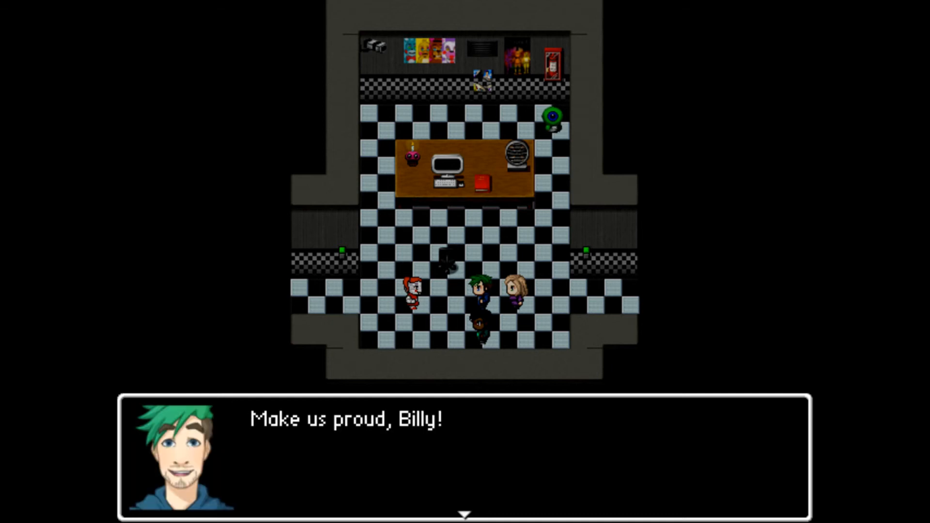
pyautogui.press('Return')
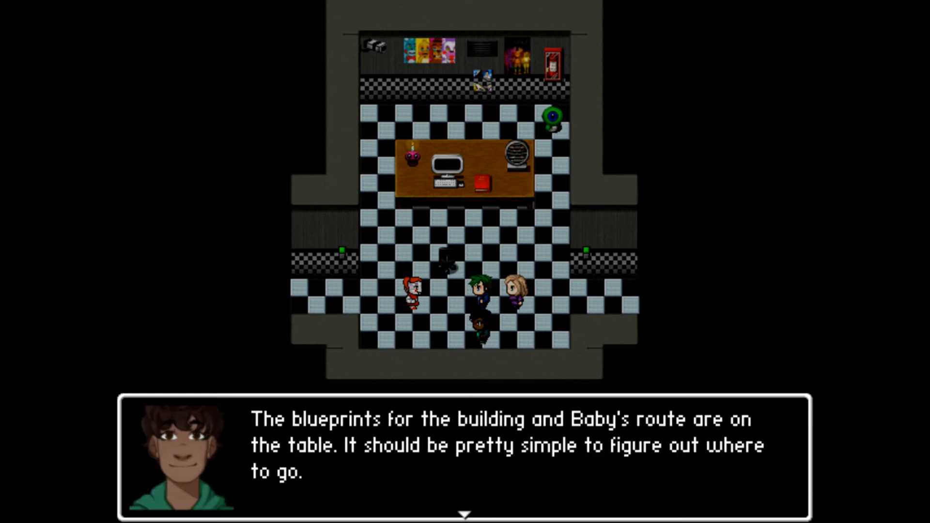
pyautogui.press('Return')
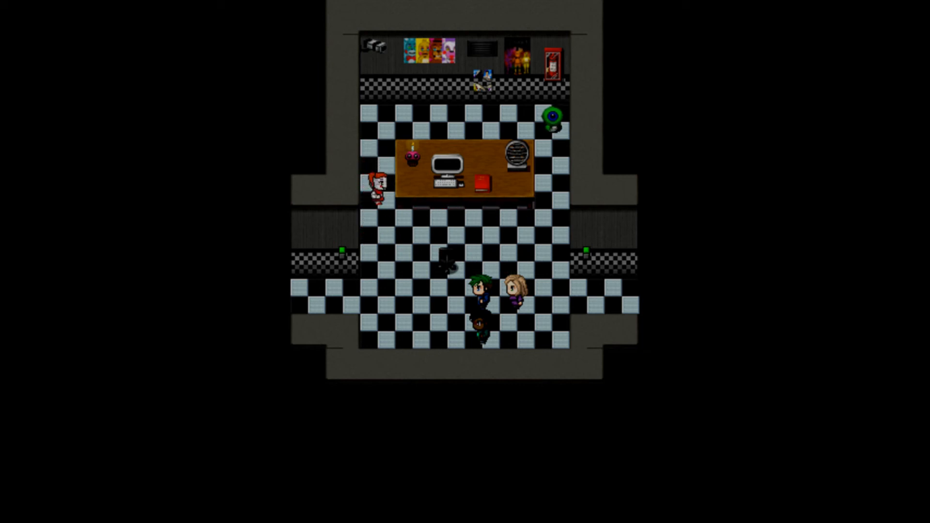
# Step: Check Billy's status, test the office's east doorway as Baby, and view the blueprint with the Baby Move Route
pyautogui.press('Escape')
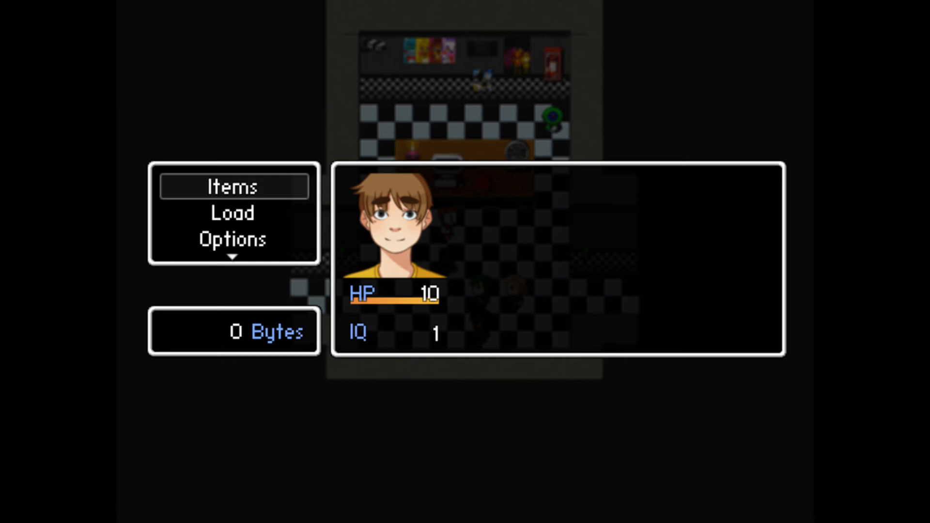
pyautogui.press('Escape')
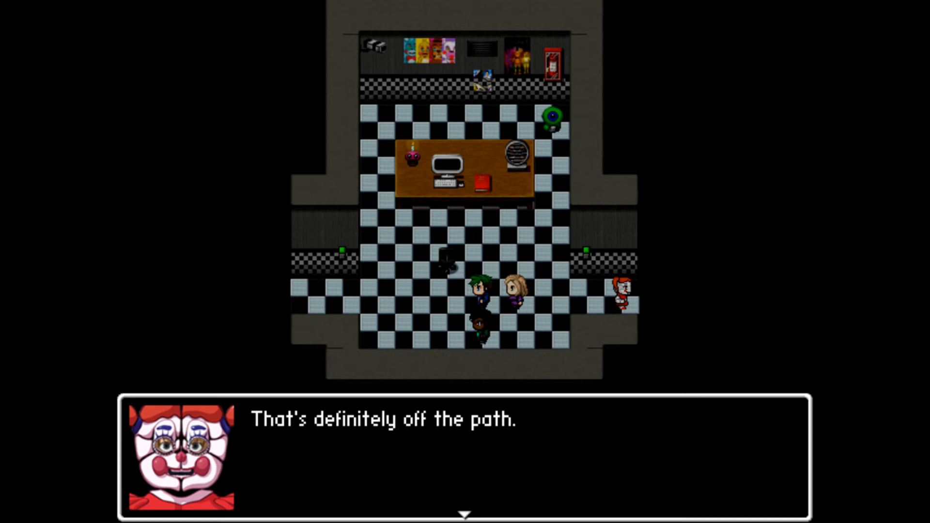
pyautogui.press('Return')
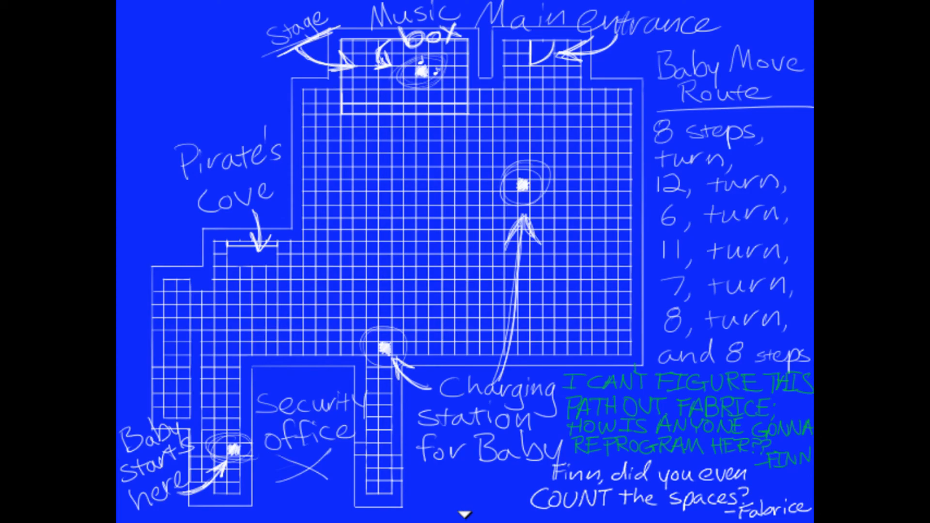
pyautogui.press('Return')
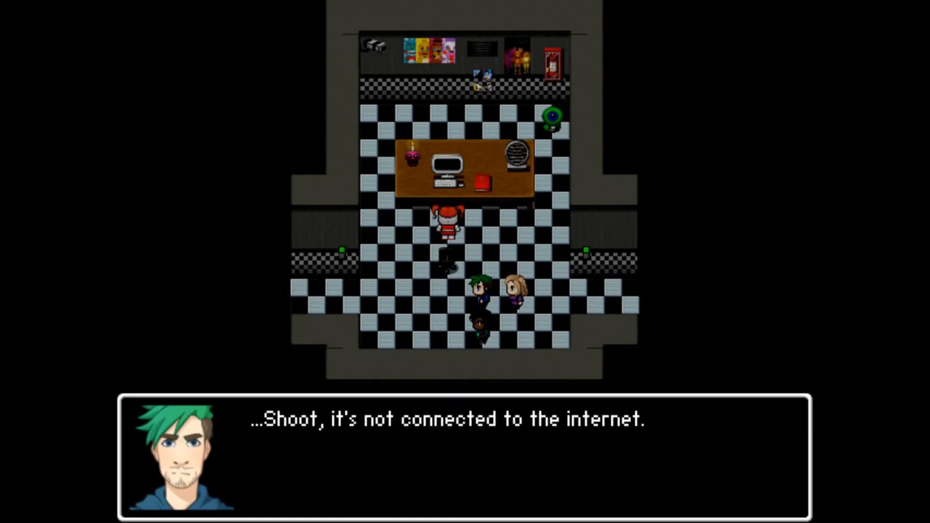
# Step: Advance through the office computer's dialogue about the missing internet connection and Billy's followers, and move Baby beside the desk
pyautogui.press('Return')
pyautogui.press('Return')
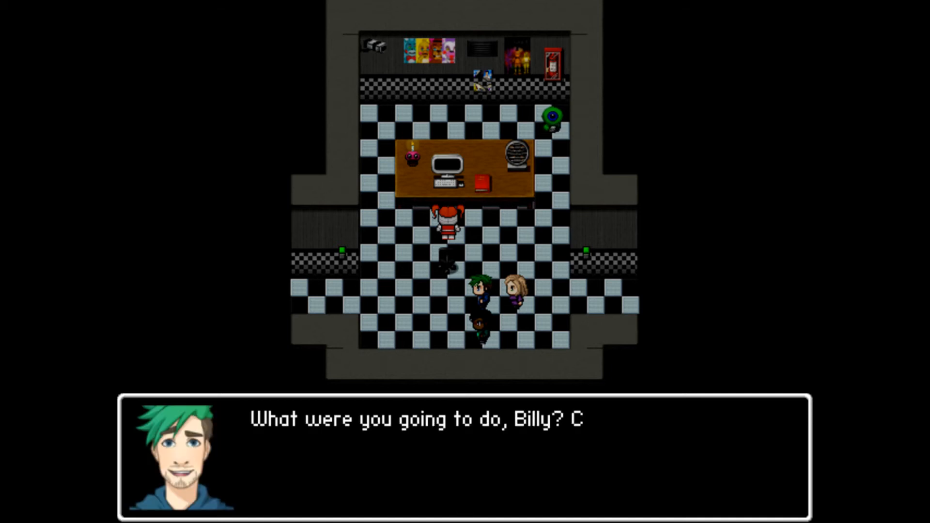
pyautogui.press('Return')
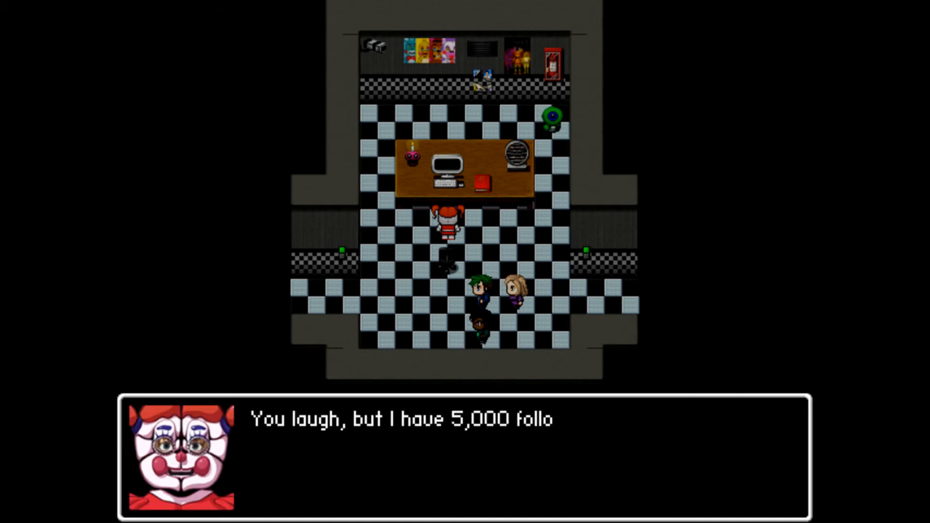
pyautogui.press('Return')
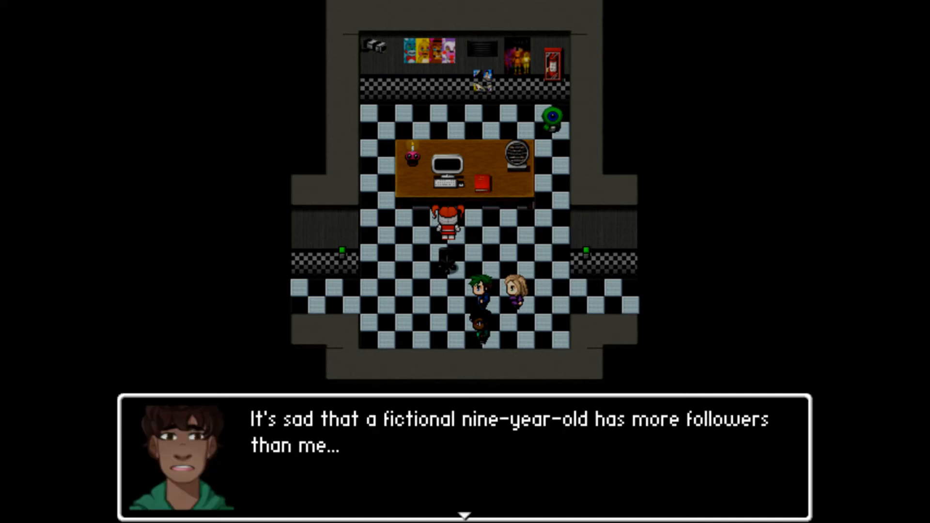
pyautogui.press('Return')
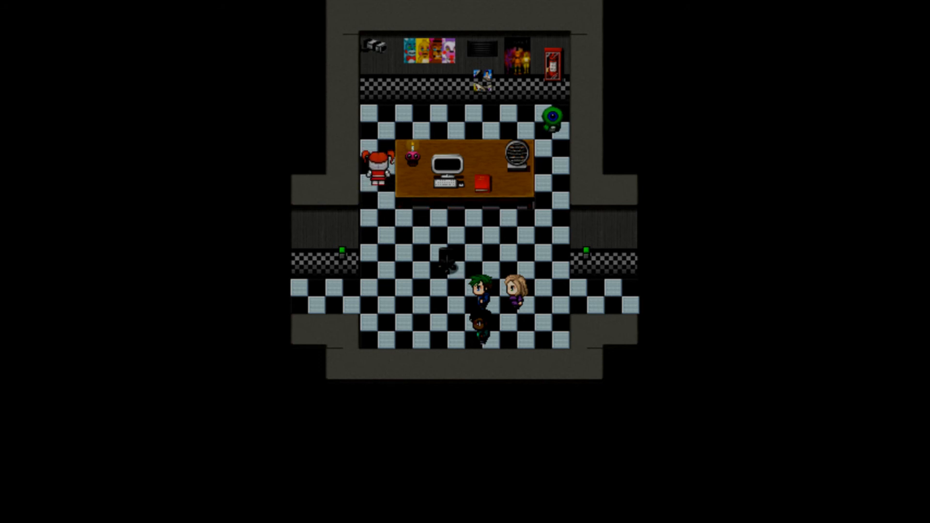
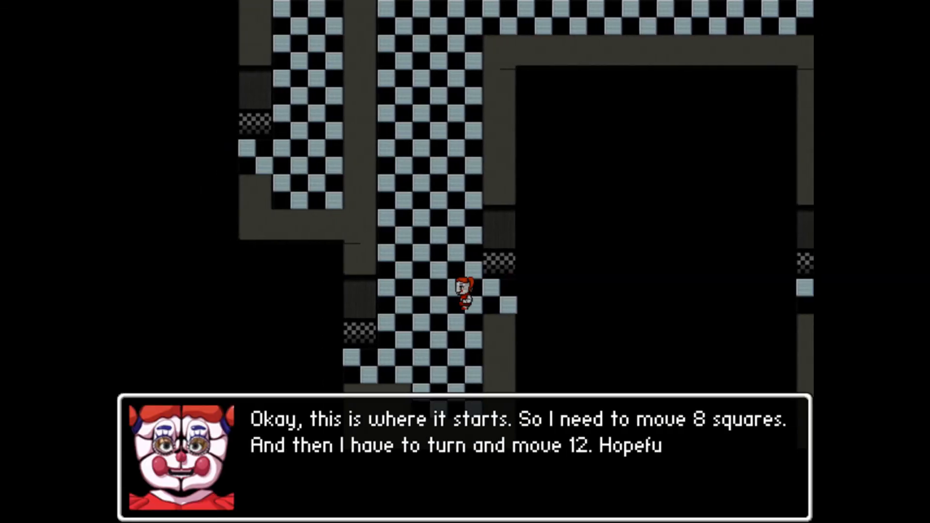
# Step: Walk Baby 8 squares north from the office doorway, turn east to the charging station, and head north into the dining hall
pyautogui.press('Return')
pyautogui.press('Up')
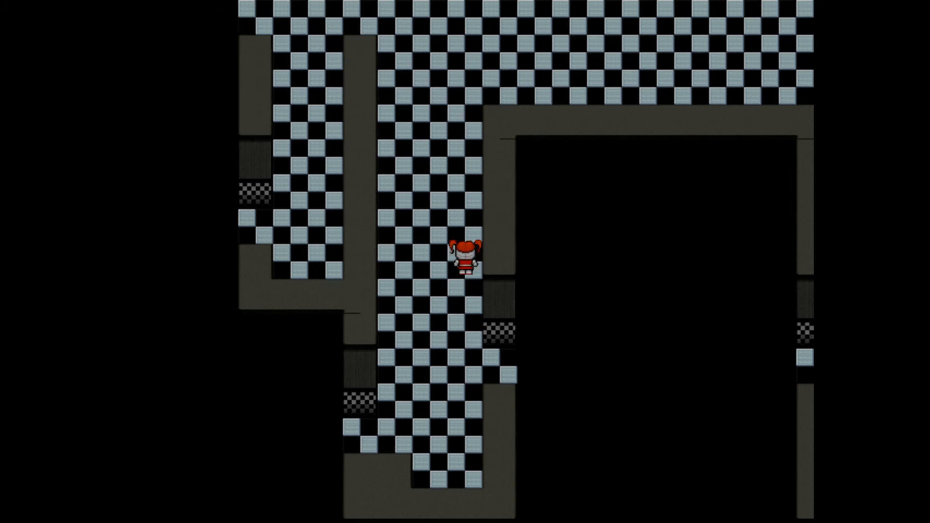
pyautogui.press('Right')
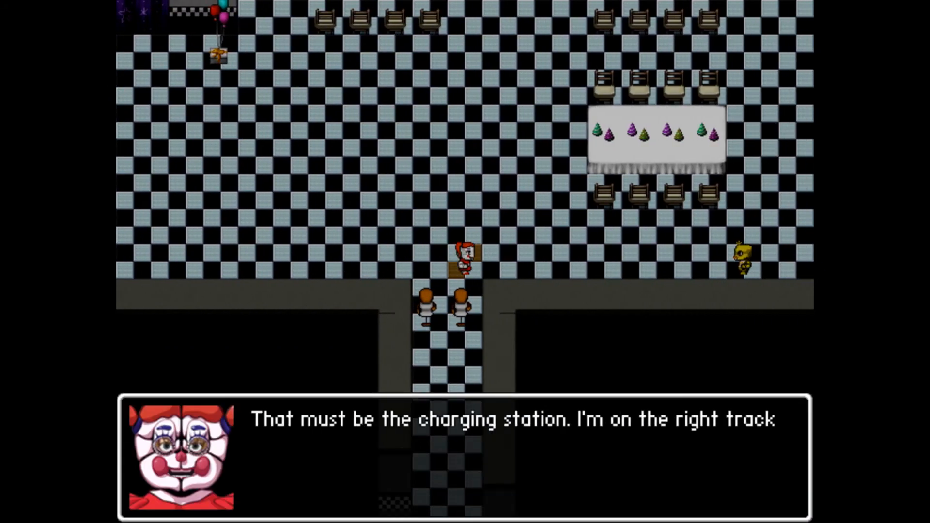
pyautogui.press('Return')
pyautogui.press('Up')
pyautogui.press('Up')
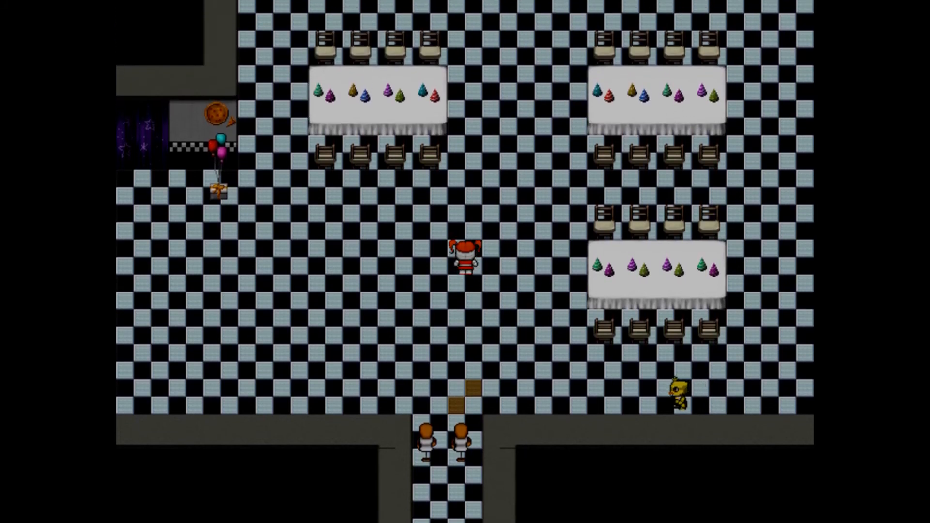
# Step: Guide Baby east across the dining hall, north to the next brown floor marker, and west between the party tables
pyautogui.press('Right')
pyautogui.press('Right')
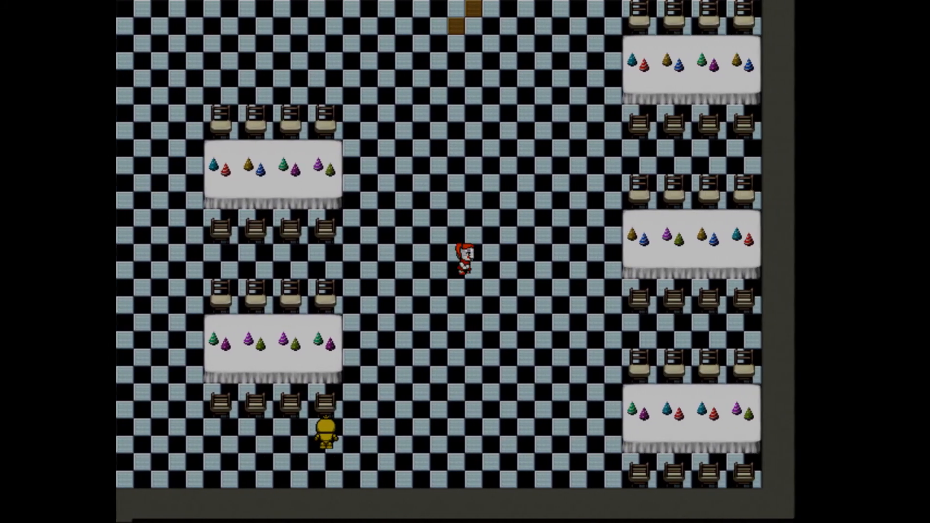
pyautogui.press('Up')
pyautogui.press('Up')
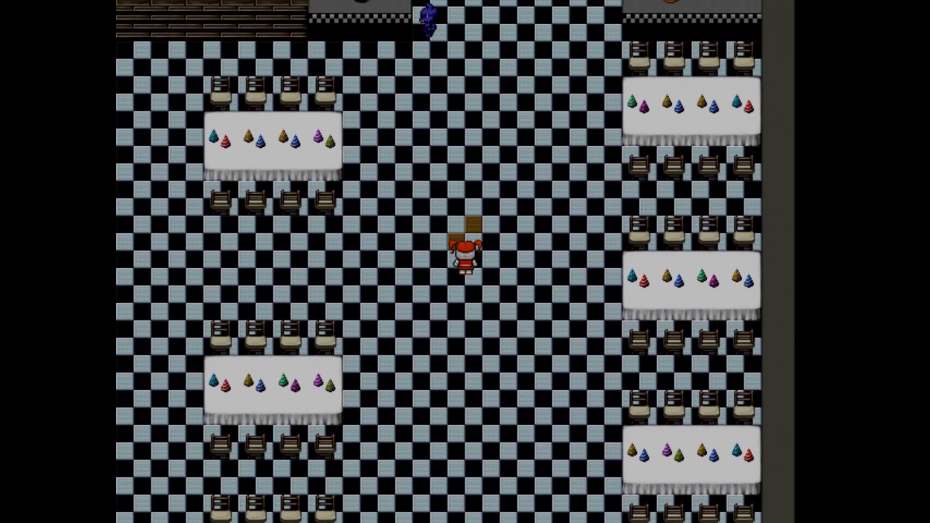
pyautogui.press('Return')
pyautogui.press('Left')
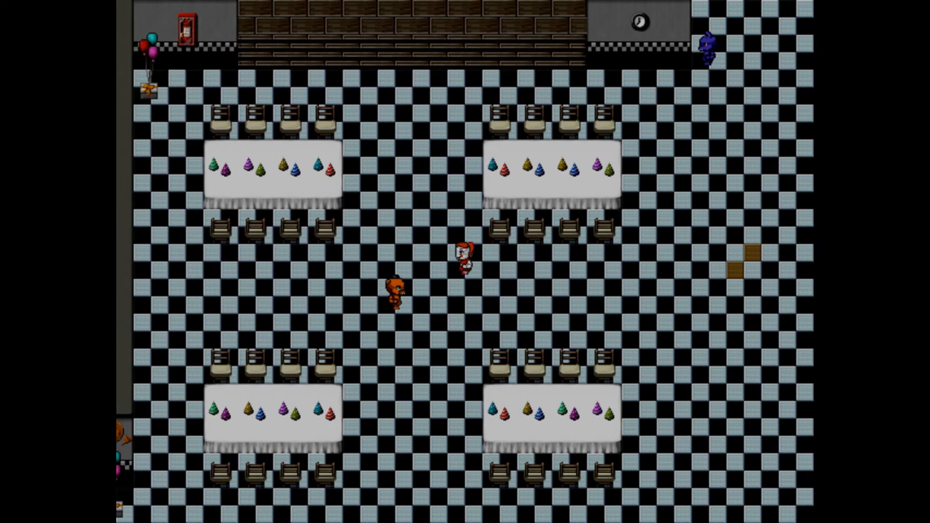
# Step: Bring Baby north past the tables onto the wooden stage and finish the dialogue about keeping the animatronics distracted
pyautogui.press('Up')
pyautogui.press('Left')
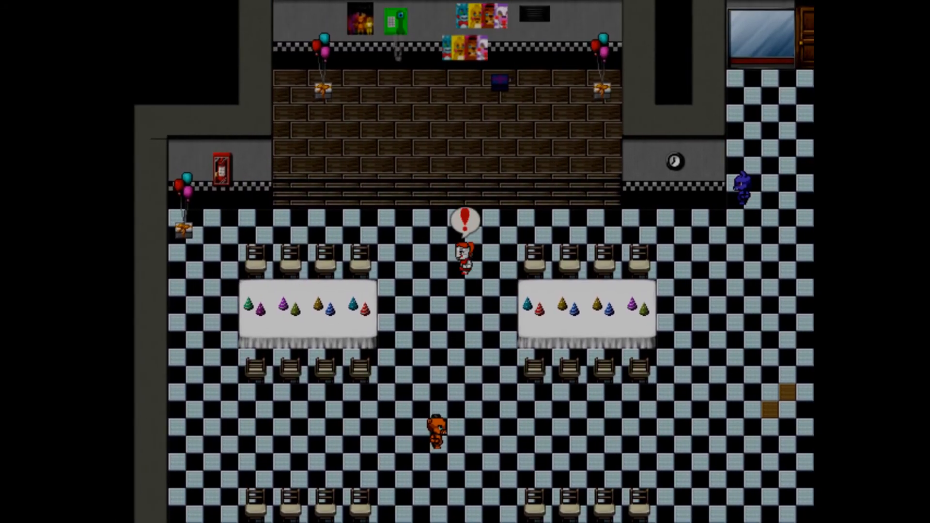
pyautogui.press('Return')
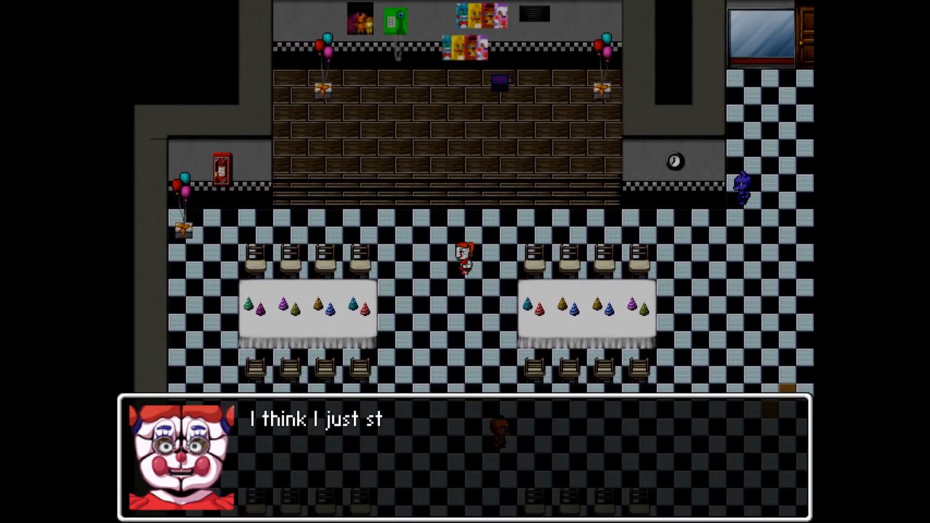
pyautogui.press('Return')
pyautogui.press('Up')
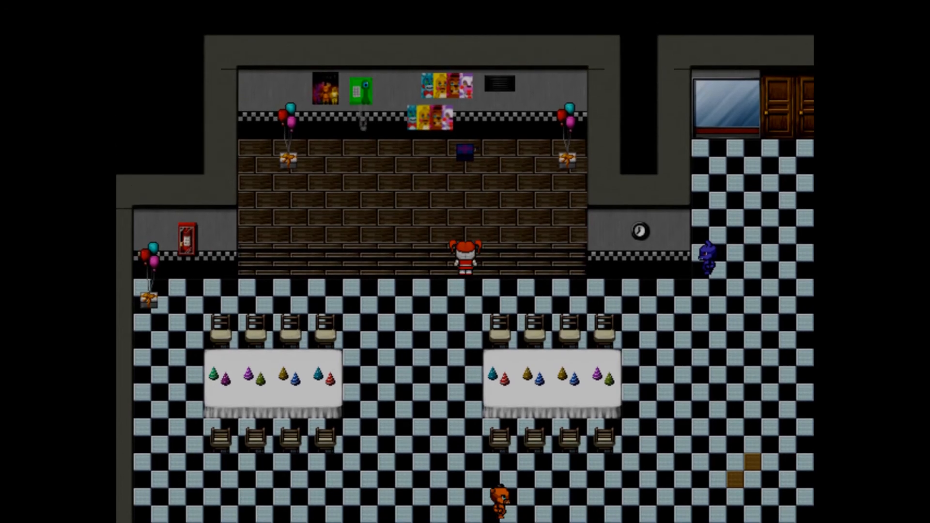
pyautogui.press('Up')
pyautogui.press('Up')
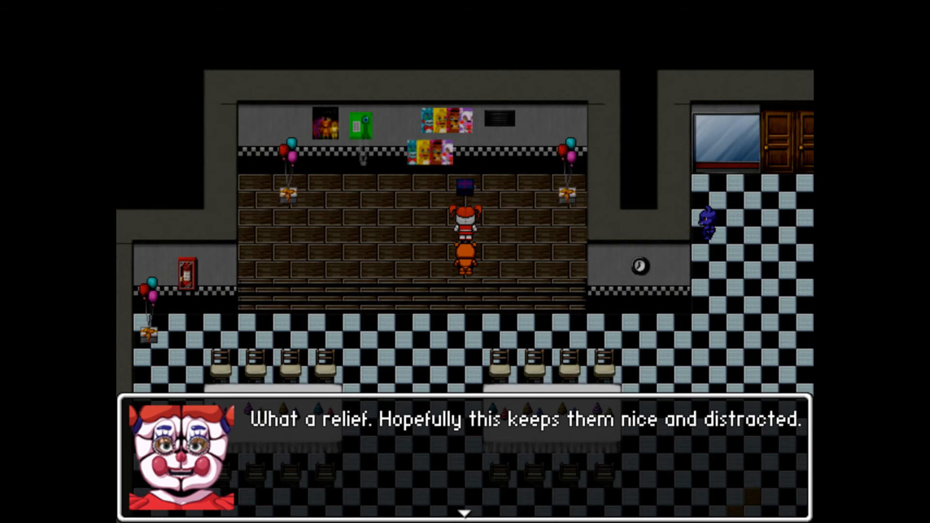
pyautogui.press('Return')
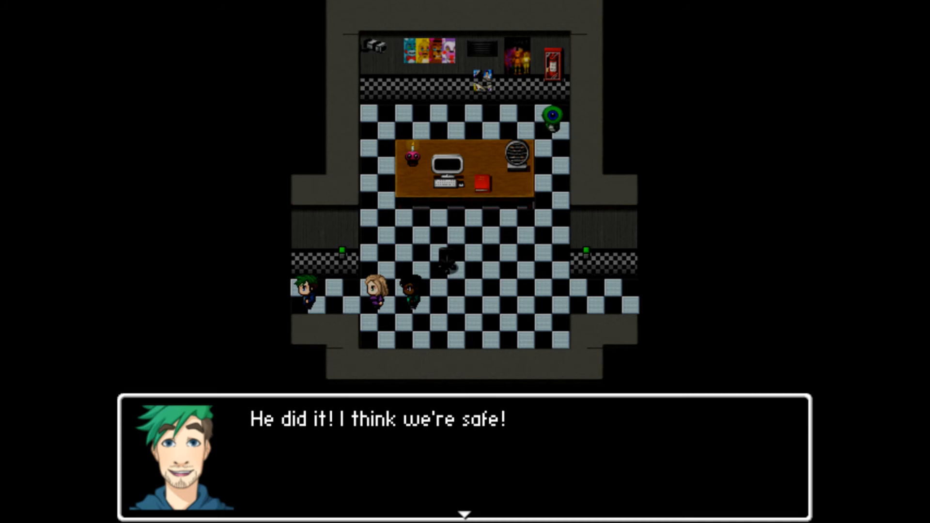
# Step: Advance the office dialogue about being safe and splitting up to search the building
pyautogui.press('Return')
pyautogui.press('Return')
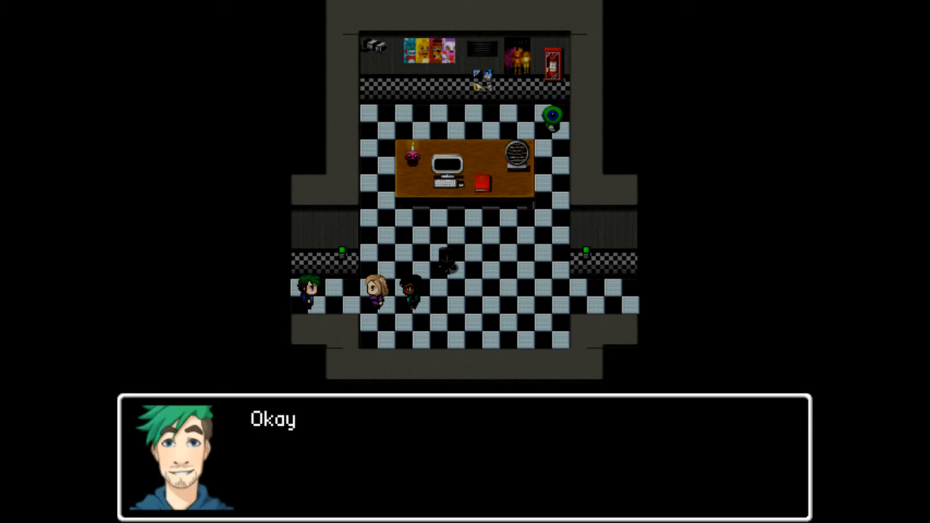
pyautogui.press('Return')
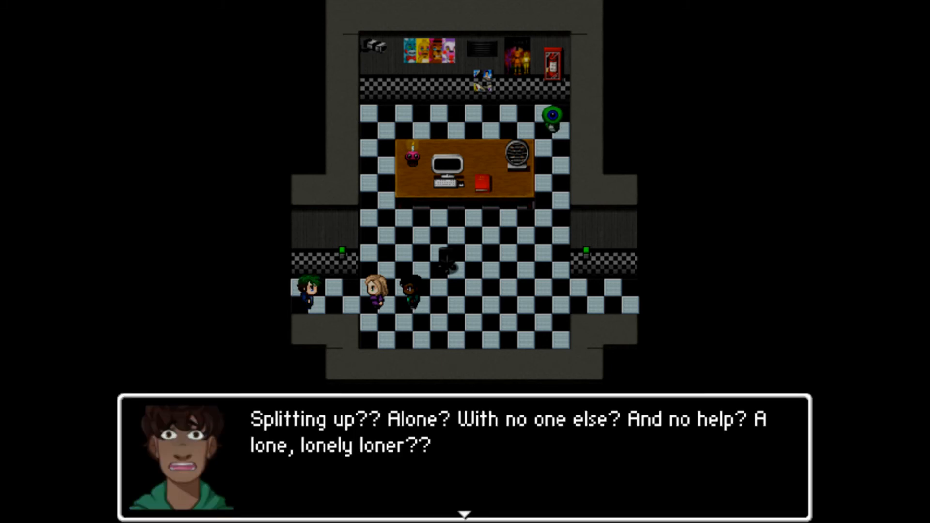
pyautogui.press('Return')
pyautogui.press('Return')
pyautogui.press('Return')
pyautogui.press('Return')
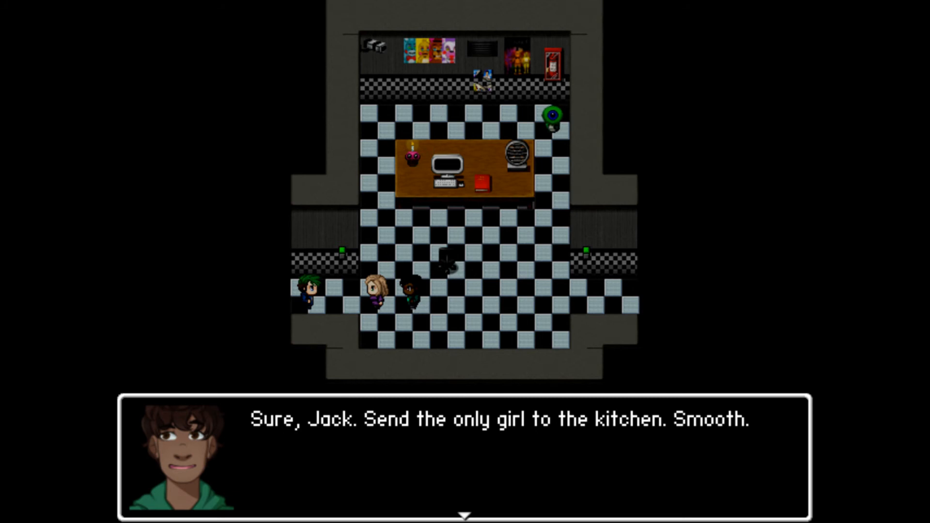
# Step: Advance the argument about who checks the kitchen and bathroom until the bathroom scene starts
pyautogui.press('Return')
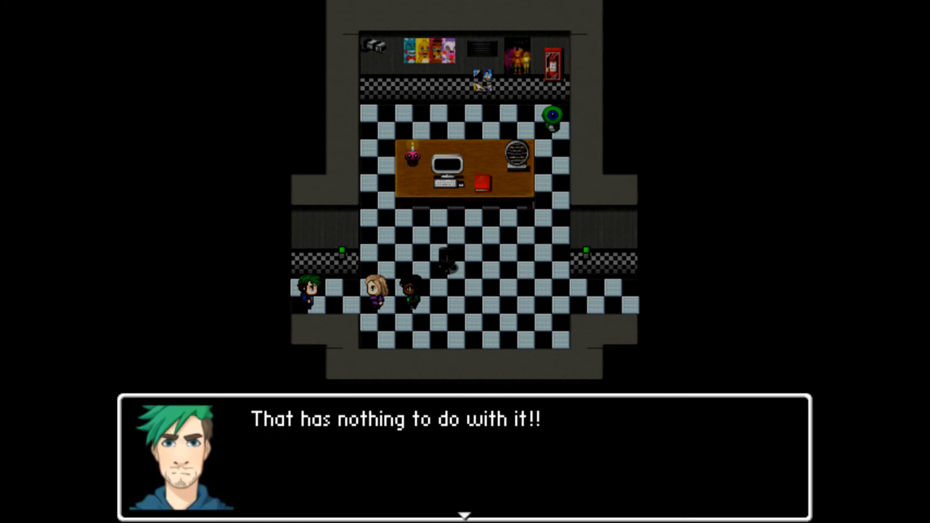
pyautogui.press('Return')
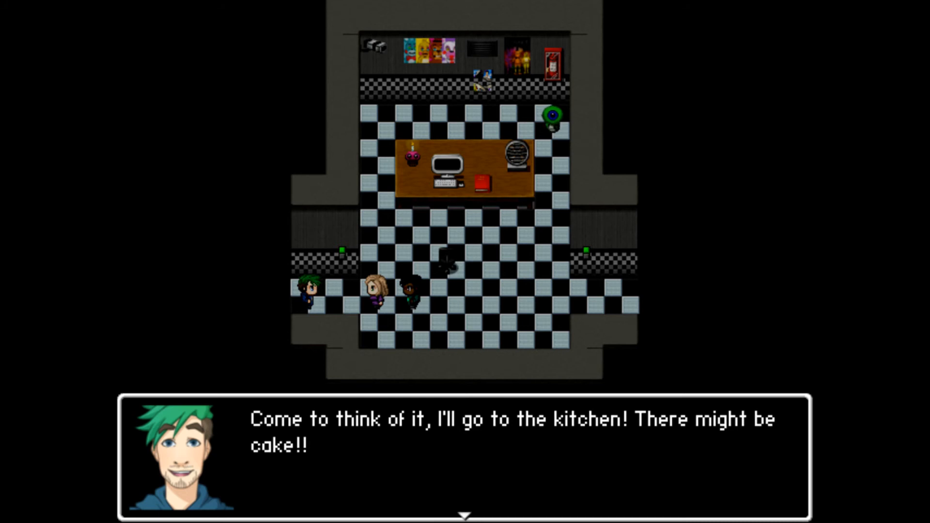
pyautogui.press('Return')
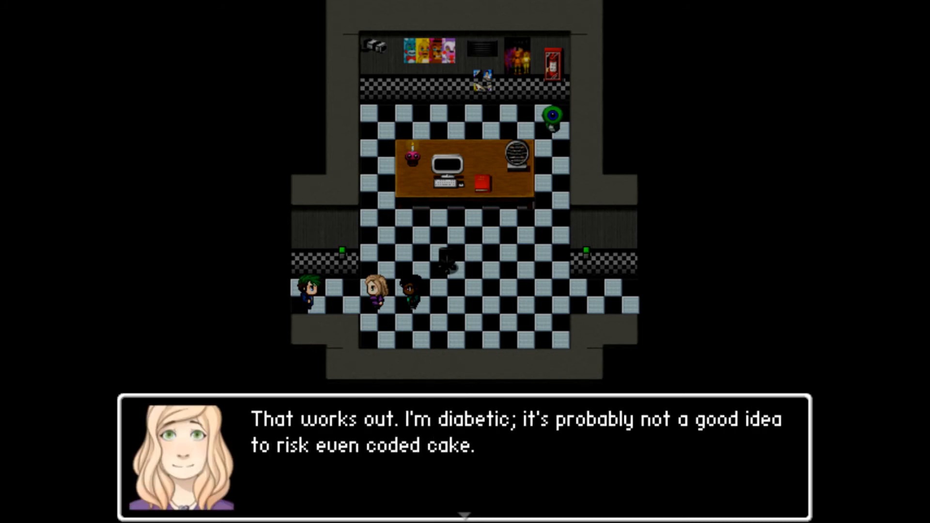
pyautogui.press('Return')
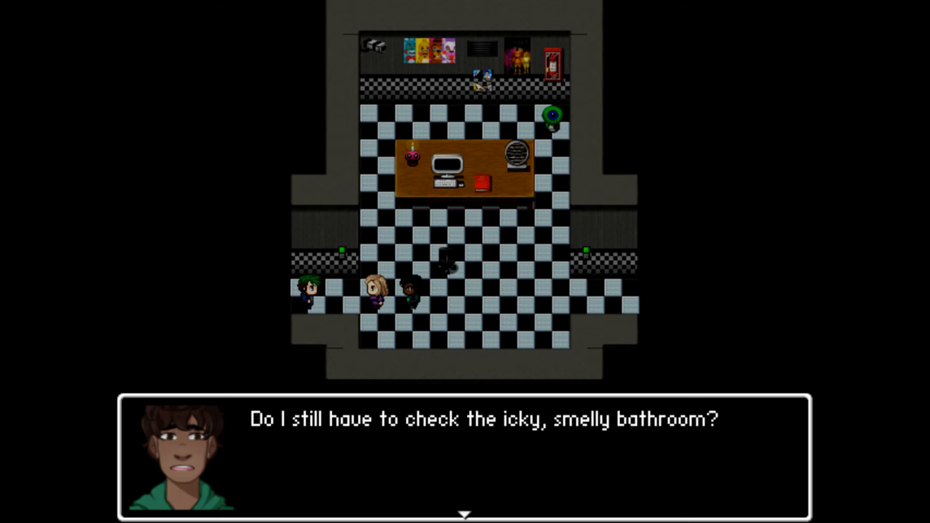
pyautogui.press('Return')
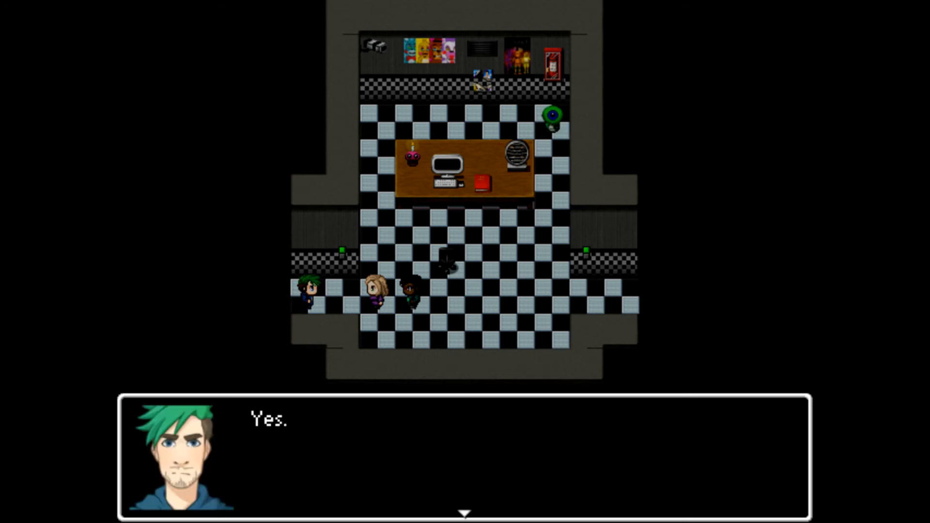
pyautogui.press('Return')
pyautogui.press('Return')
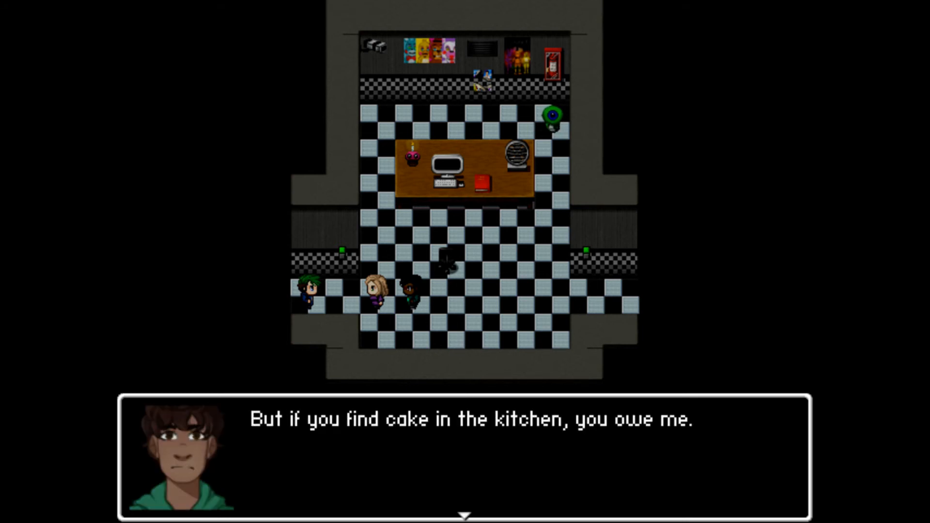
pyautogui.press('Return')
pyautogui.press('Return')
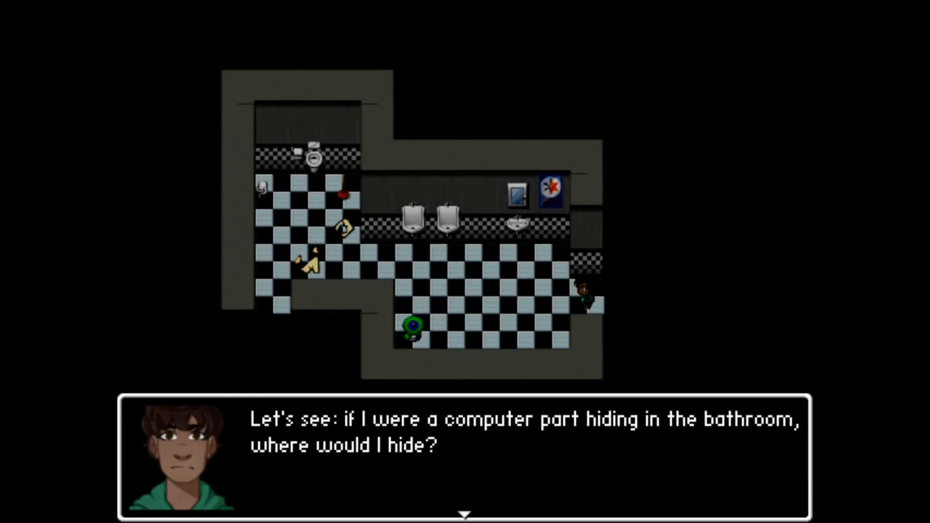
# Step: Dismiss the computer part remark and walk the character west through the bathroom to the spot below the plunger
pyautogui.press('Return')
pyautogui.press('Left')
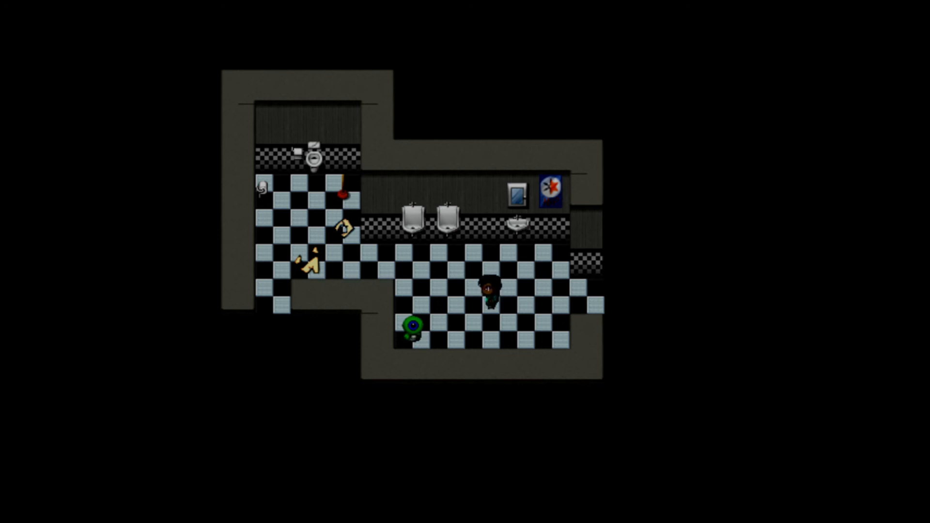
pyautogui.press('Left')
pyautogui.press('Up')
pyautogui.press('Left')
pyautogui.press('Up')
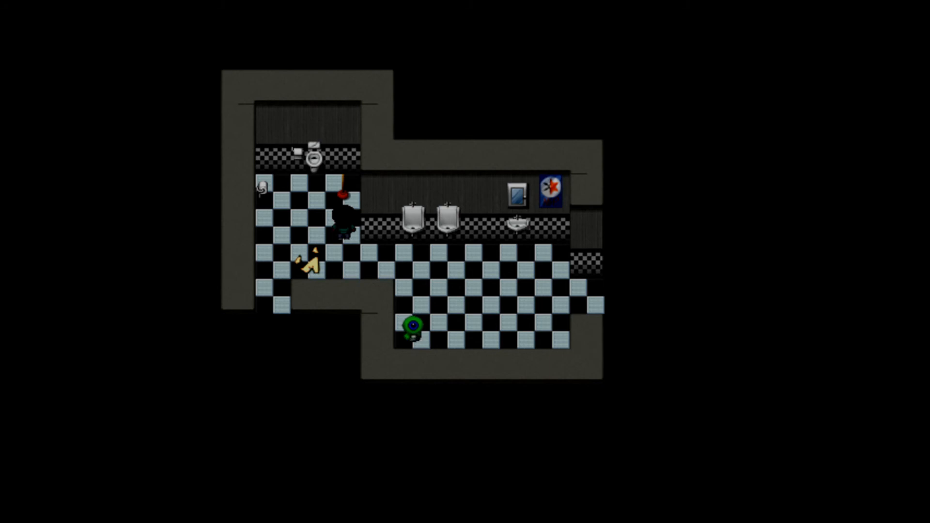
# Step: Leave full screen, close the Let's Play build, and switch to The BOSS project in RPG Maker VX Ace
pyautogui.hotkey('alt', 'Return')
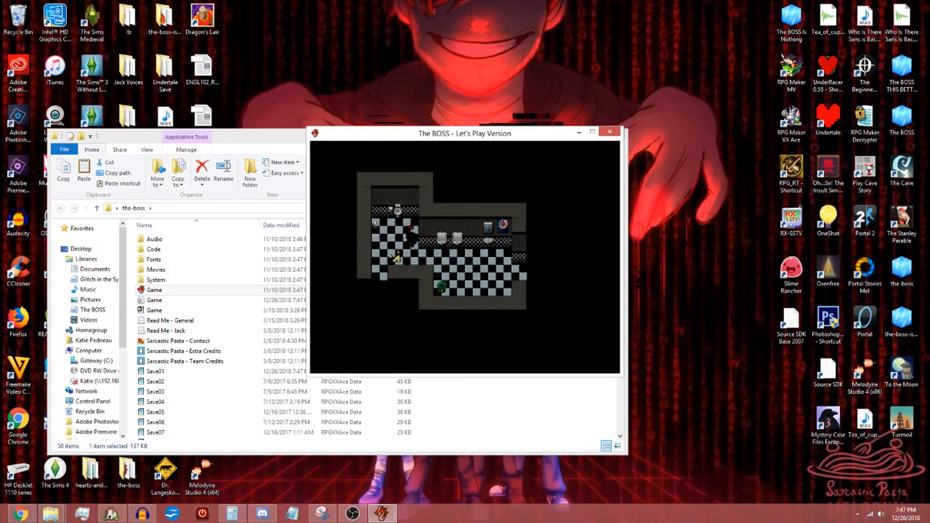
pyautogui.click(611, 132)
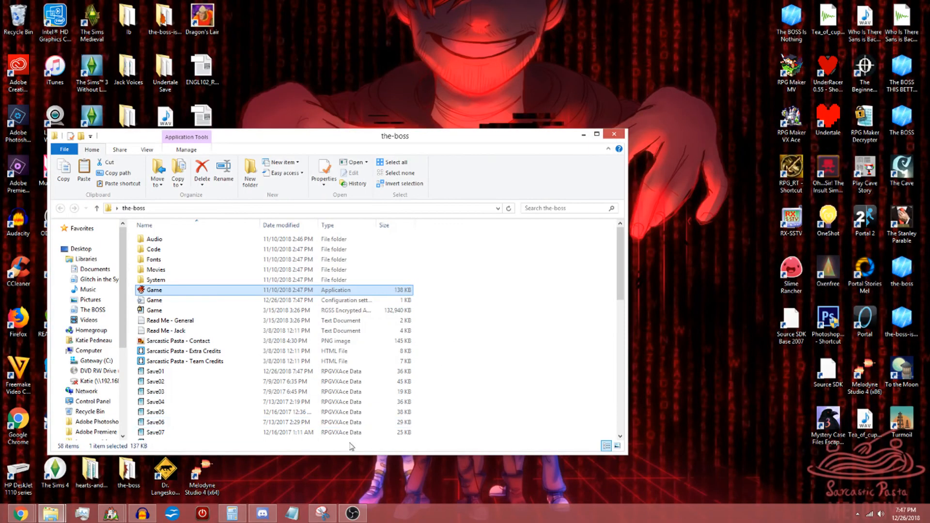
pyautogui.moveTo(112, 514)
pyautogui.click(170, 460)
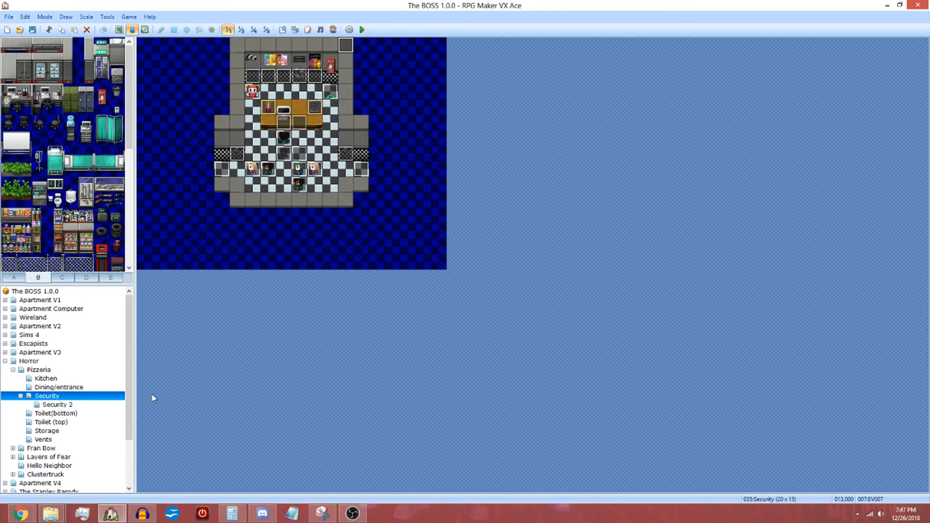
# Step: Open the green save-point event on the Security map and browse all three pages of event commands
pyautogui.doubleClick(331, 94)
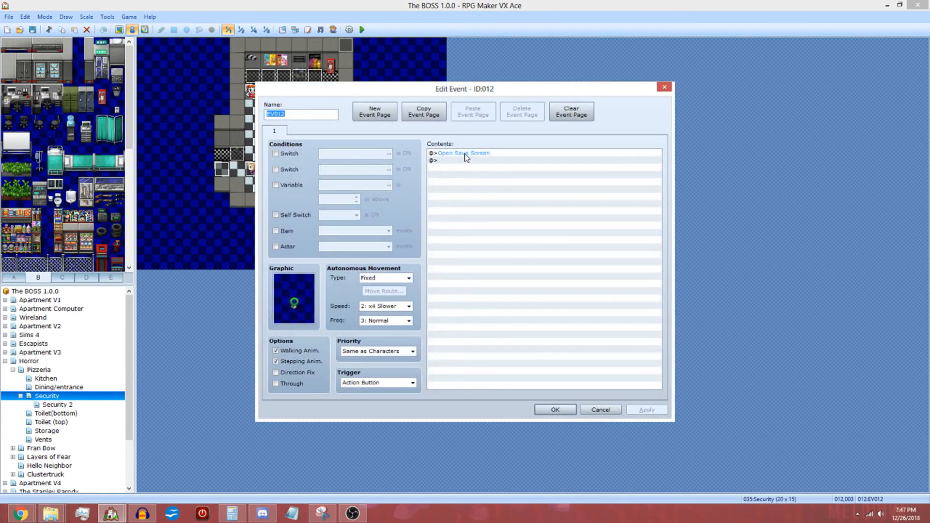
pyautogui.click(462, 154)
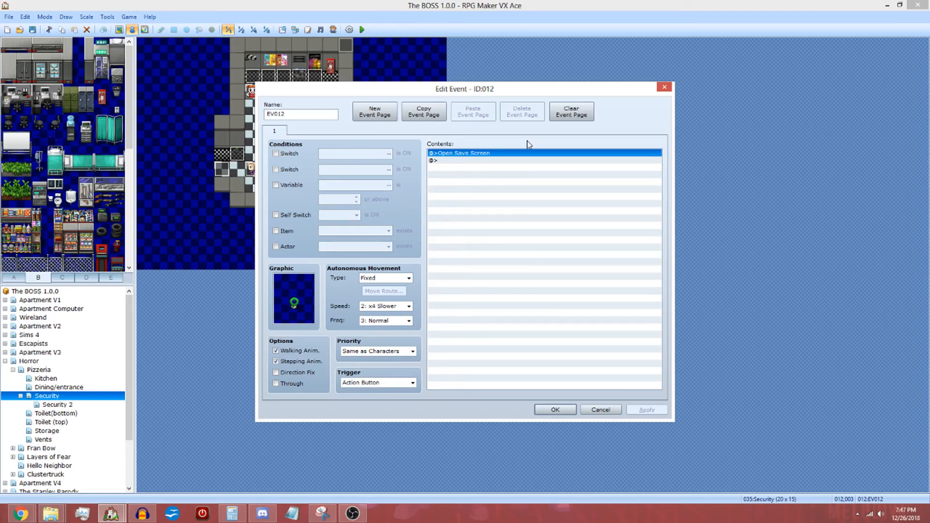
pyautogui.doubleClick(488, 154)
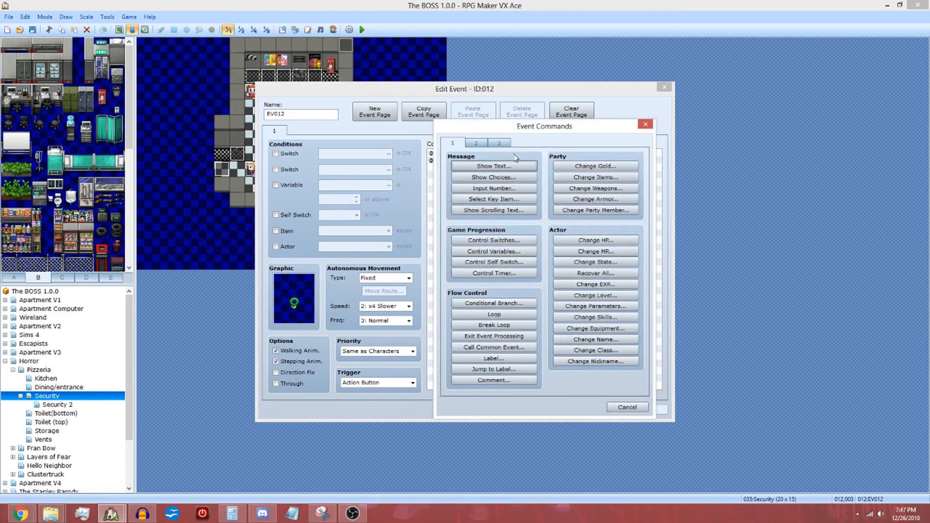
pyautogui.click(476, 144)
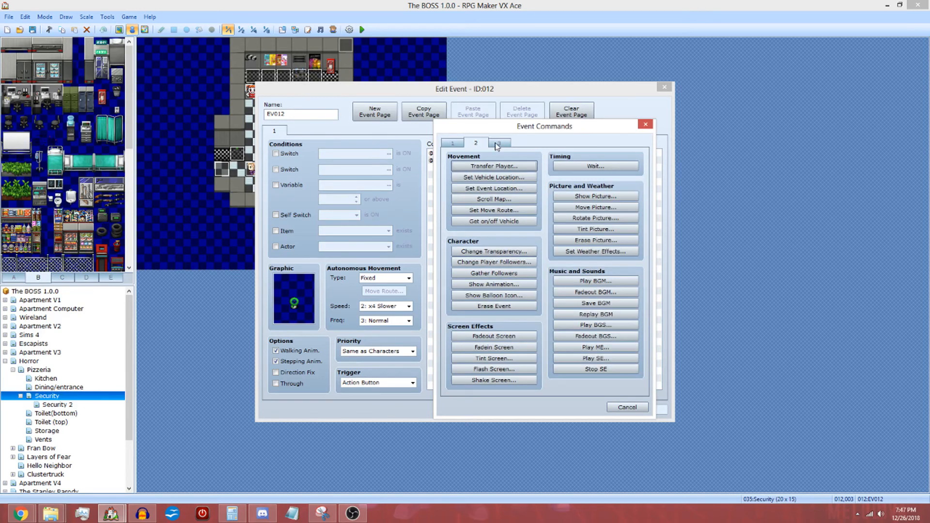
pyautogui.click(498, 144)
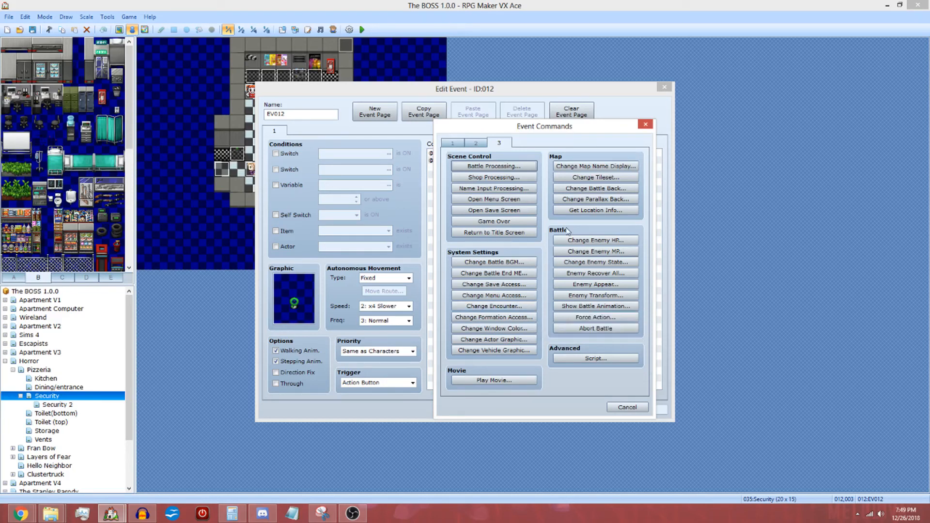
# Step: Inspect the options of the Change Encounter and Change Window Color event commands without adding either one
pyautogui.click(514, 308)
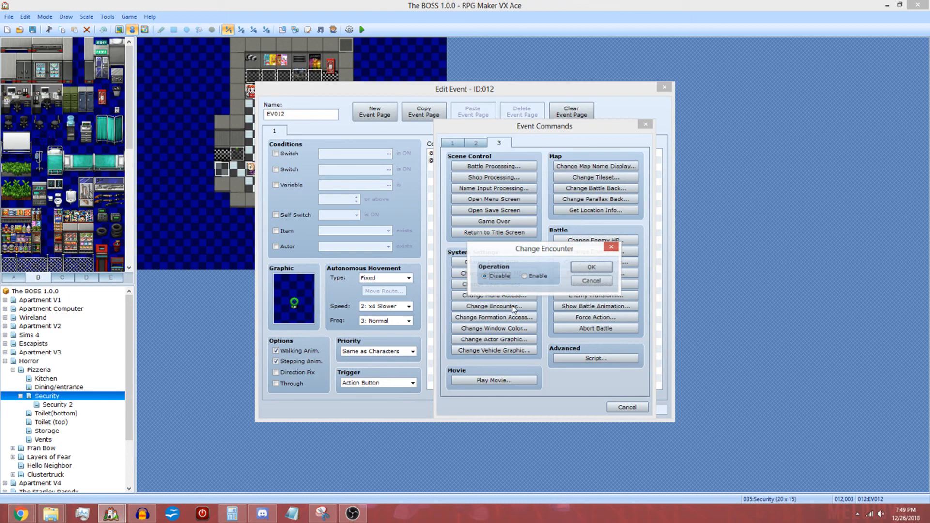
pyautogui.click(590, 281)
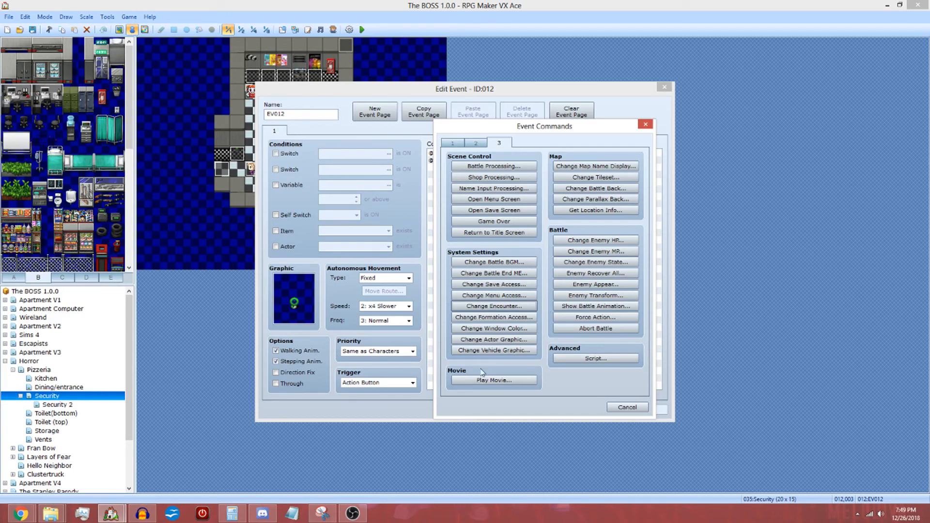
pyautogui.click(510, 328)
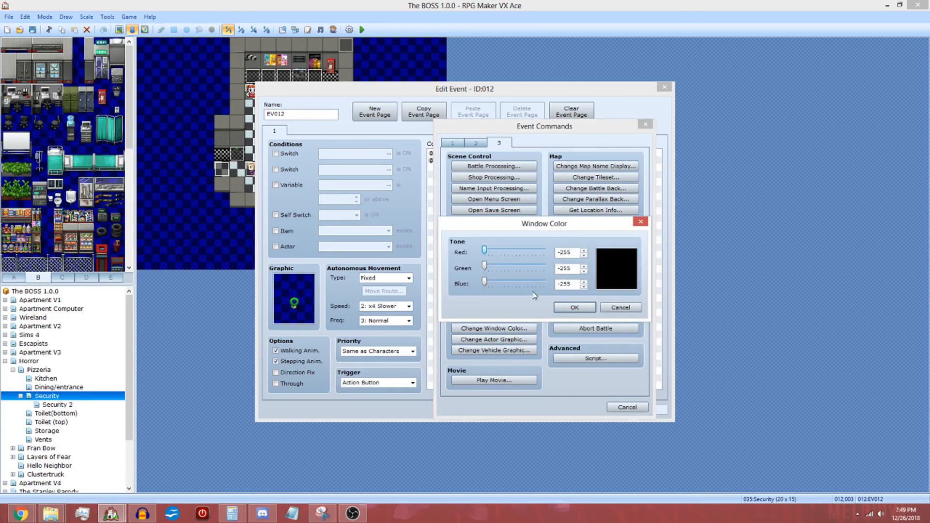
pyautogui.moveTo(484, 251); pyautogui.dragTo(446, 239)
pyautogui.click(618, 308)
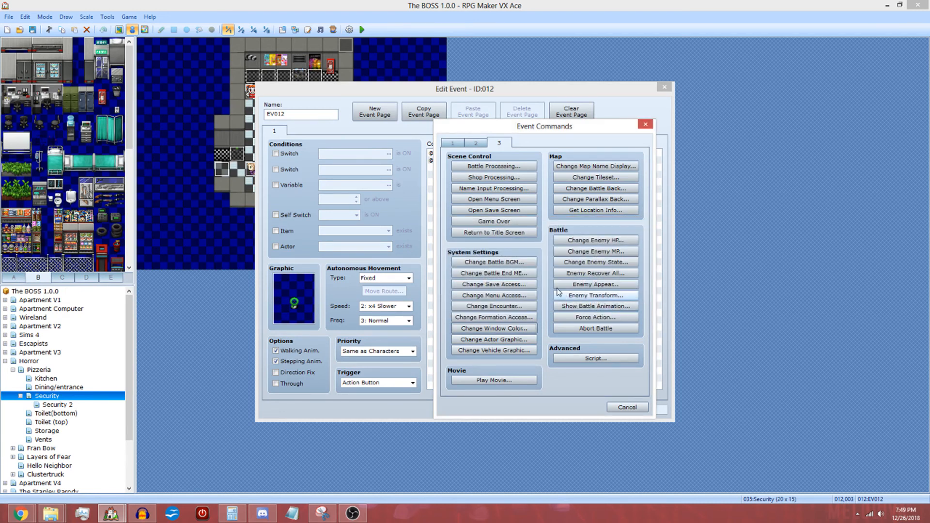
# Step: Inspect the ON/OFF options of the Change Transparency and Change Player Followers event commands without adding either one
pyautogui.click(476, 144)
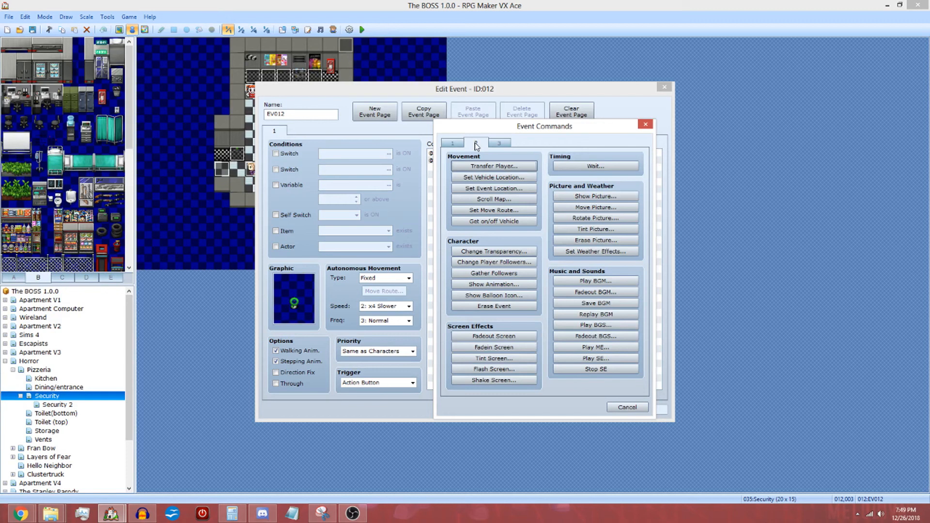
pyautogui.click(506, 250)
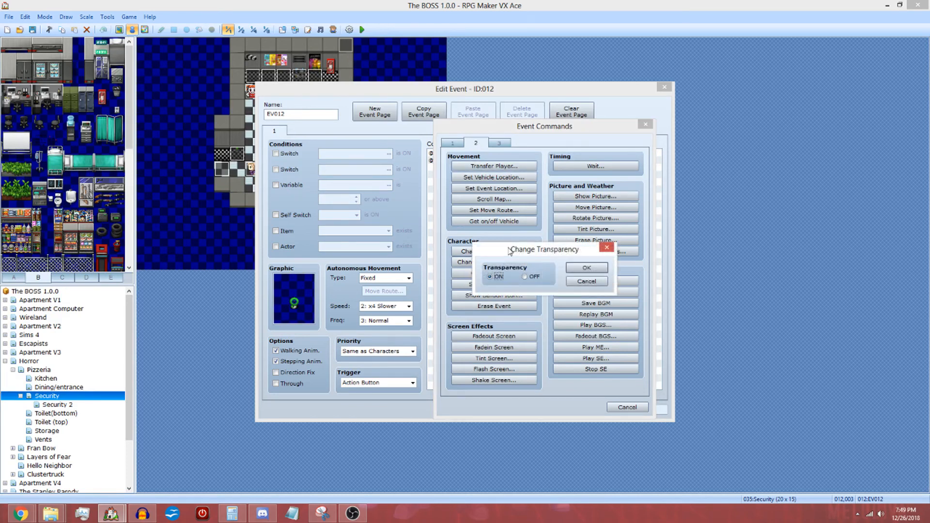
pyautogui.click(586, 282)
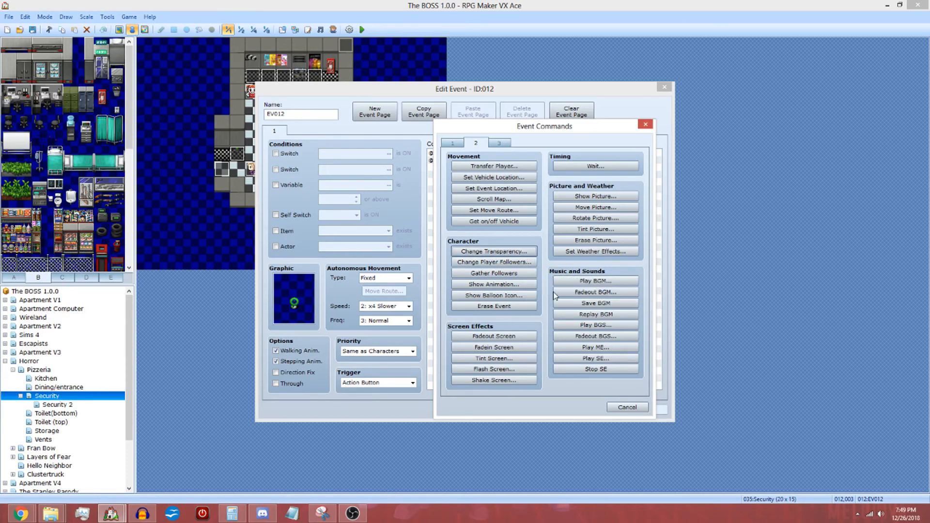
pyautogui.click(525, 262)
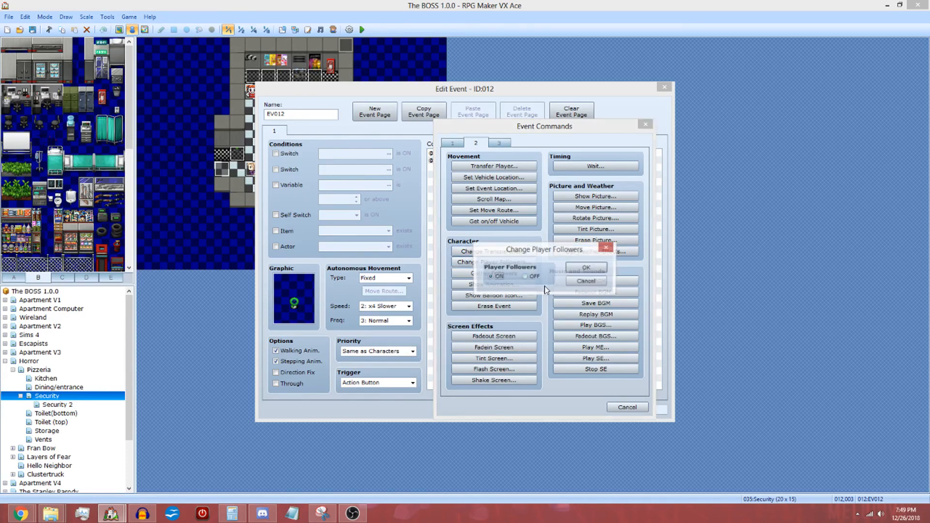
pyautogui.click(587, 282)
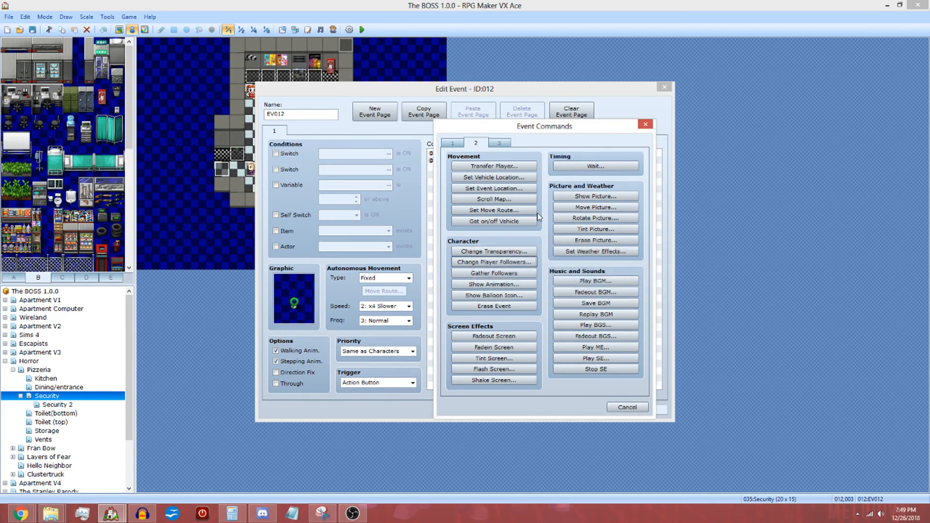
# Step: Insert a Gather Followers command above Open Save Screen, delete it again, and close the event without saving
pyautogui.click(494, 273)
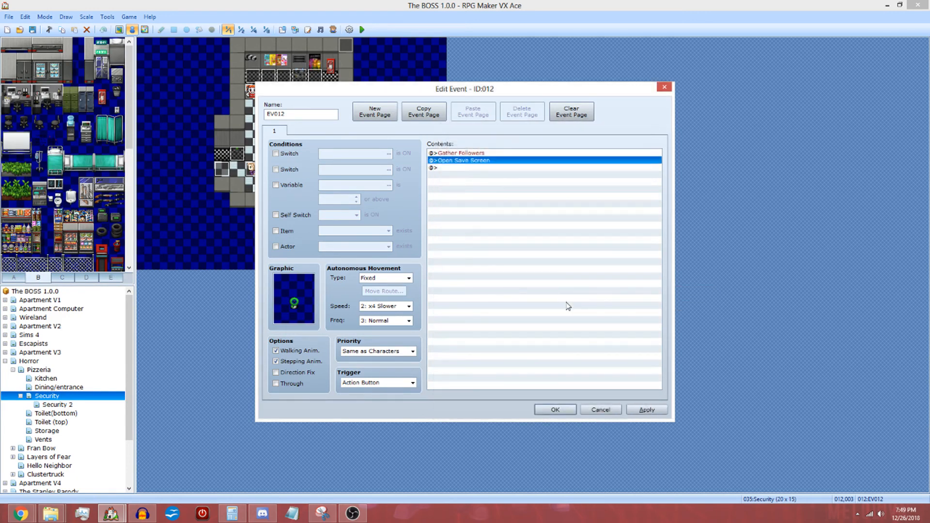
pyautogui.click(492, 153)
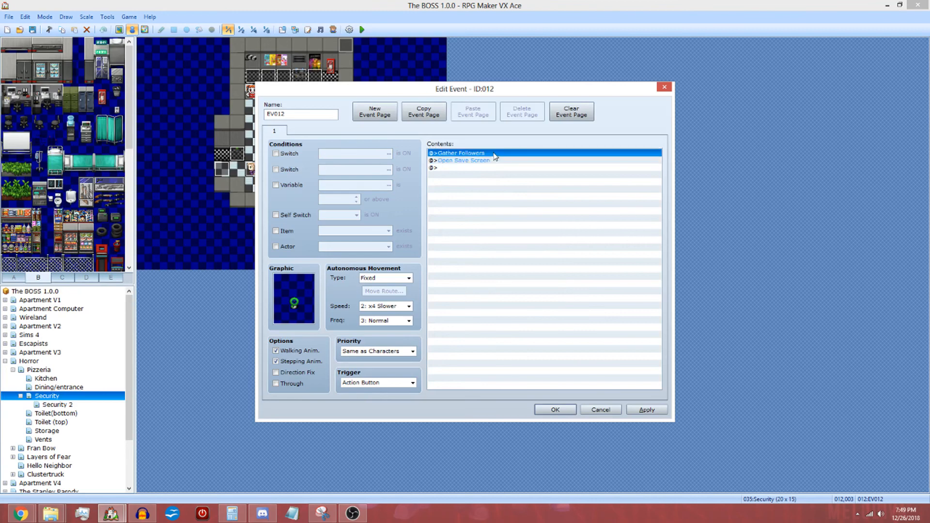
pyautogui.press('Delete')
pyautogui.click(602, 410)
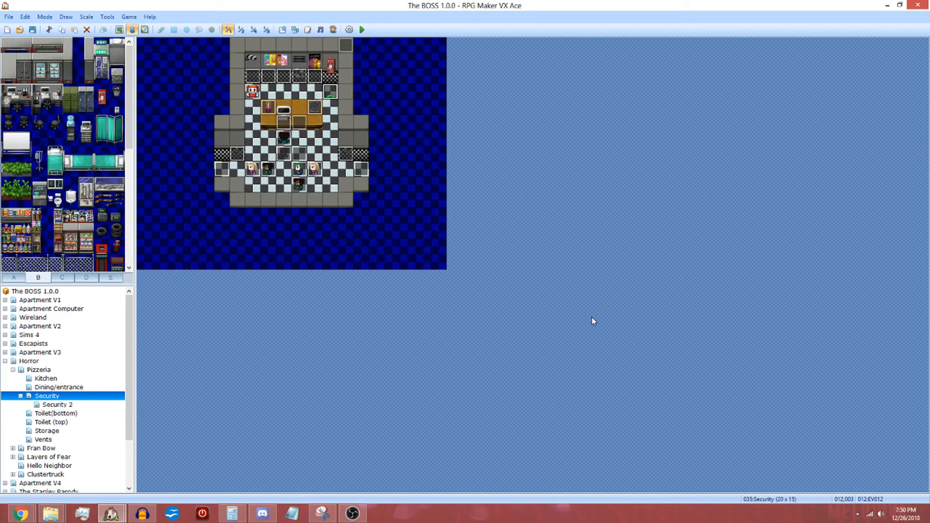
# Step: Open the project's scripts and look through the Game Objects section, including the code of Game_CharacterBase
pyautogui.click(307, 30)
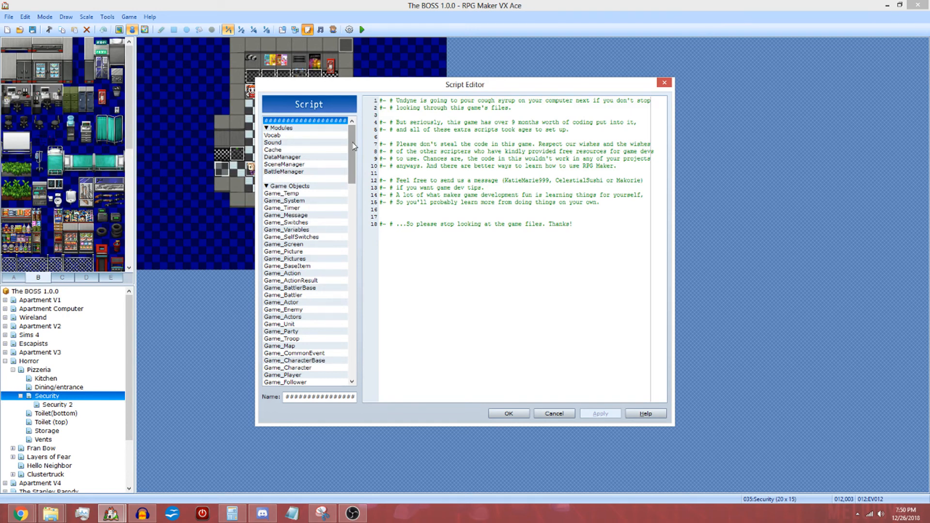
pyautogui.moveTo(354, 146)
pyautogui.mouseDown()
pyautogui.moveTo(360, 230)
pyautogui.moveTo(360, 162)
pyautogui.mouseUp()
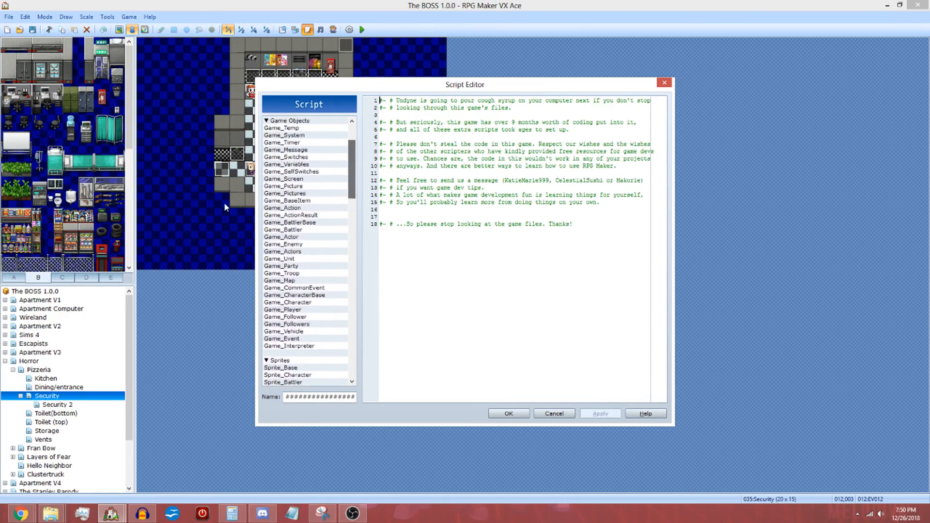
pyautogui.click(310, 222)
pyautogui.click(321, 295)
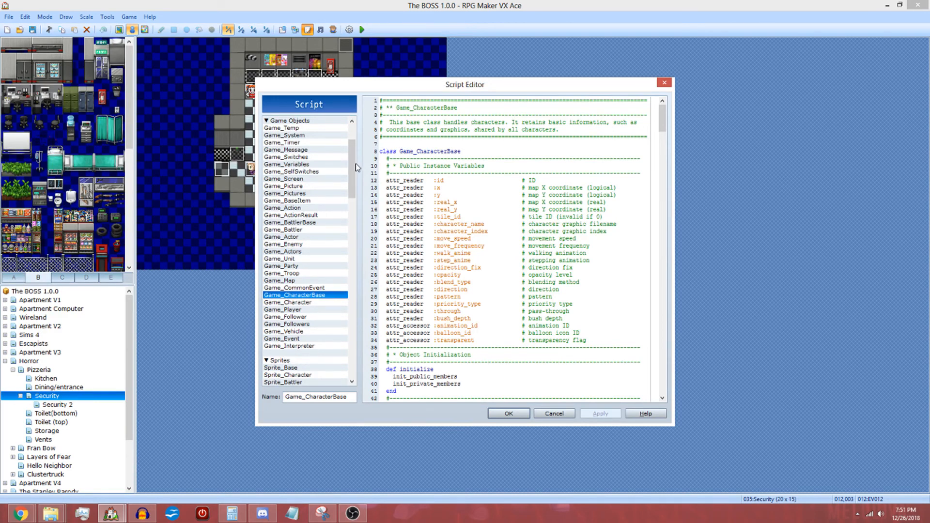
# Step: Look through the Sprites and Windows scripts, viewing Sprite_Base, Window_Selectable, Window_HorzCommand and Window_Command
pyautogui.moveTo(357, 165); pyautogui.dragTo(349, 205)
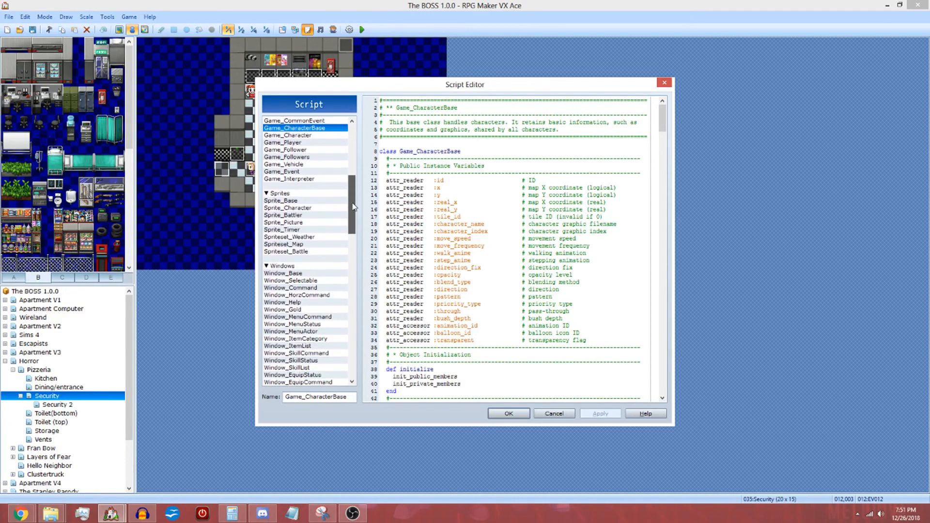
pyautogui.click(327, 204)
pyautogui.scroll(-3, 331, 223)
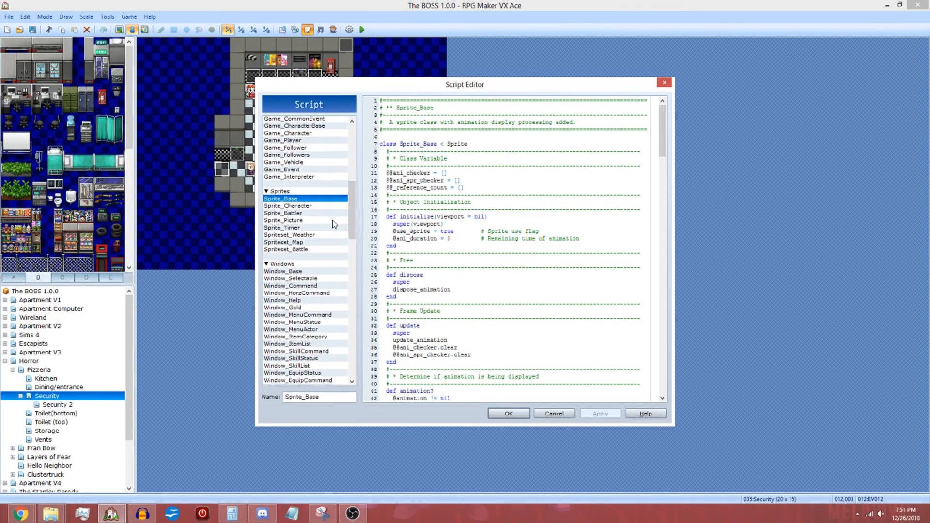
pyautogui.click(313, 215)
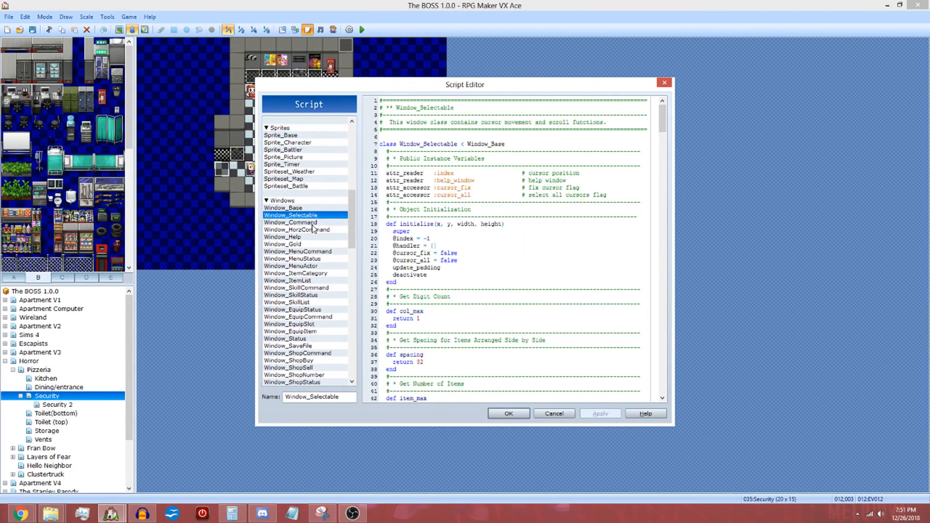
pyautogui.click(317, 222)
pyautogui.click(319, 237)
pyautogui.click(325, 229)
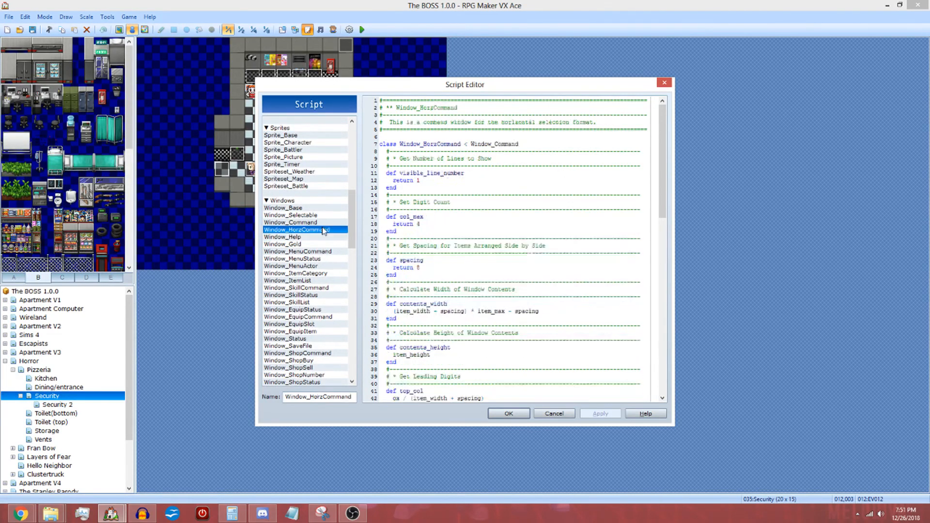
pyautogui.click(324, 222)
# Step: View the Window_SaveFile script and read its code through to the end
pyautogui.scroll(-5, 323, 226)
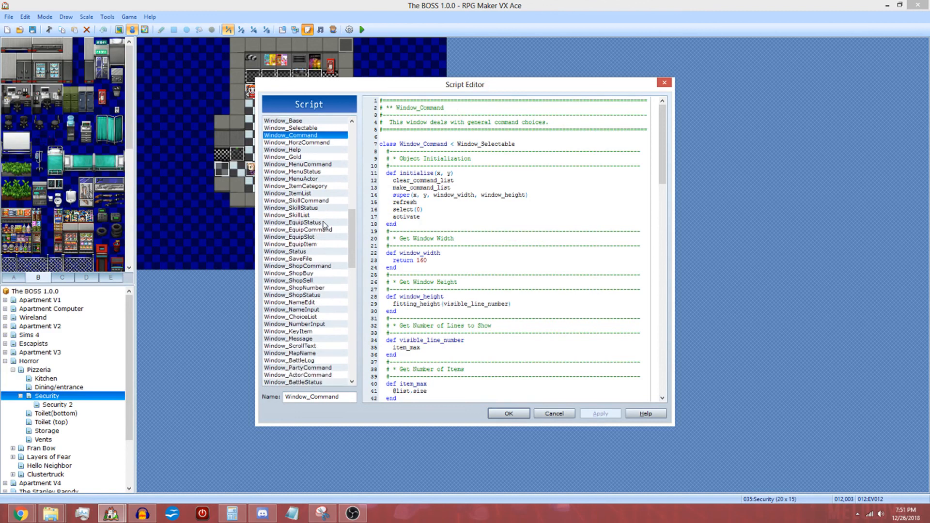
pyautogui.scroll(-1, 322, 228)
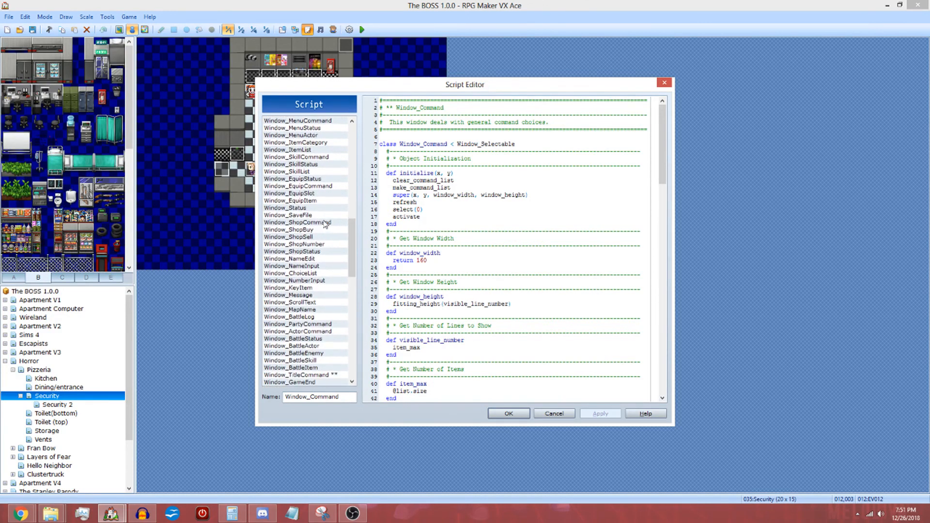
pyautogui.click(326, 215)
pyautogui.scroll(-3, 373, 225)
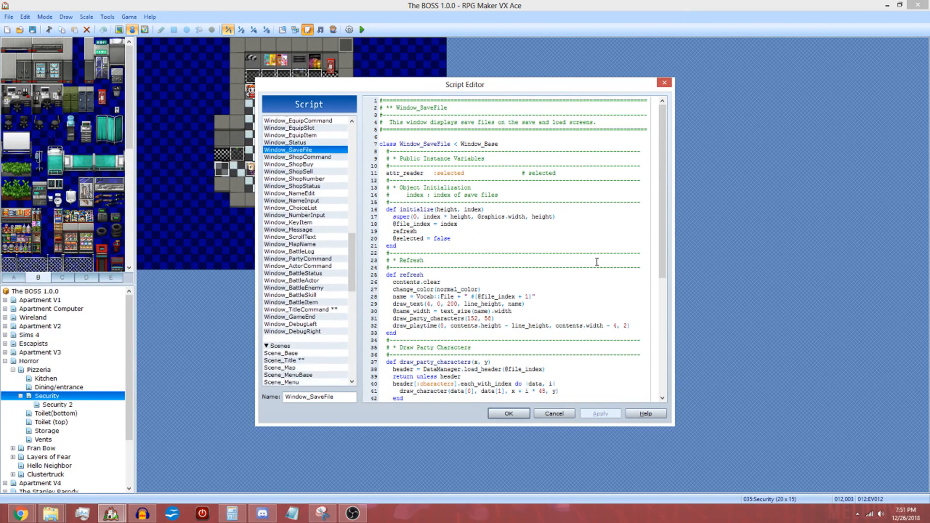
pyautogui.moveTo(667, 251); pyautogui.dragTo(670, 366)
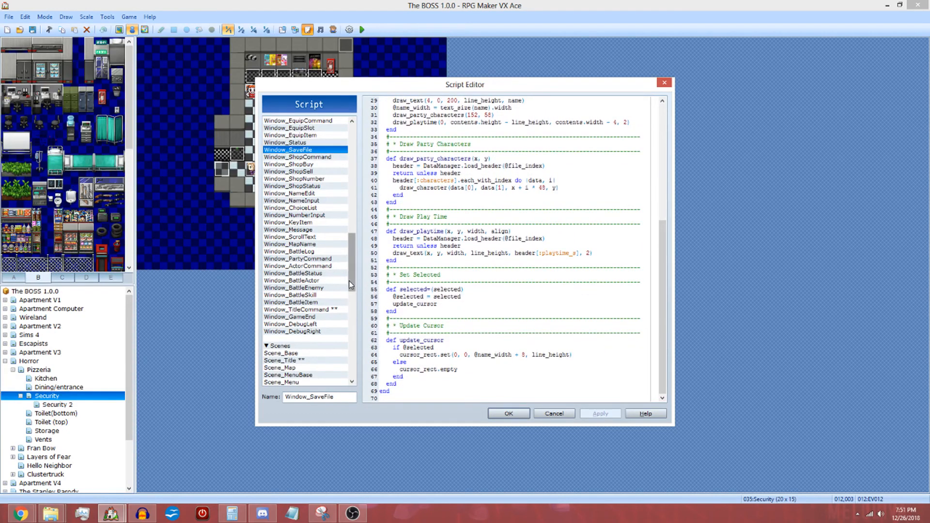
# Step: View the edited Window_TitleCommand script and the Scene_Gameover script in the Scenes section
pyautogui.click(339, 310)
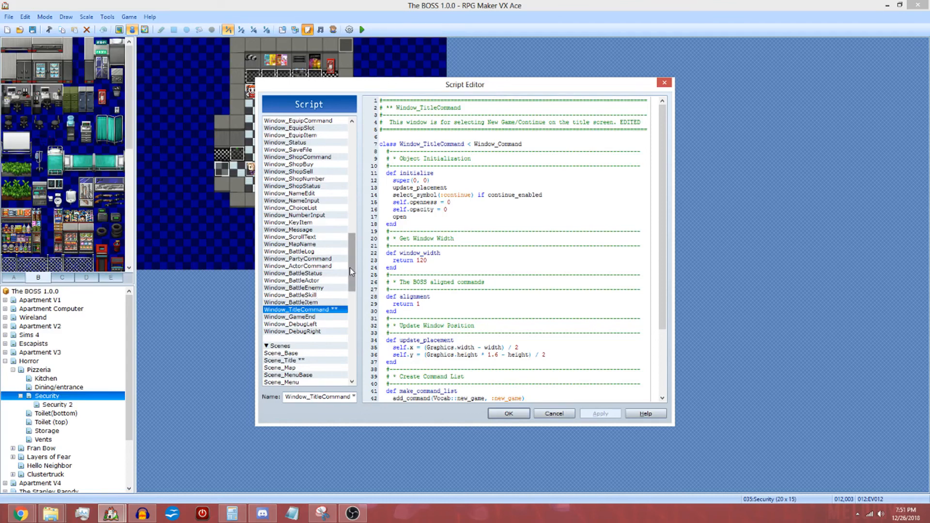
pyautogui.moveTo(349, 269); pyautogui.dragTo(356, 291)
pyautogui.click(321, 216)
pyautogui.click(329, 288)
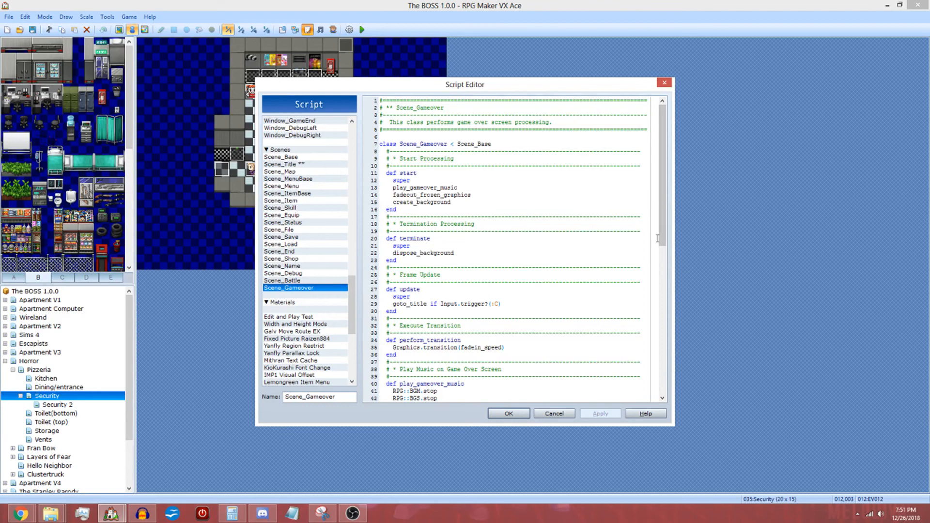
pyautogui.moveTo(660, 238)
pyautogui.mouseDown()
pyautogui.moveTo(678, 364)
pyautogui.moveTo(660, 238)
pyautogui.mouseUp()
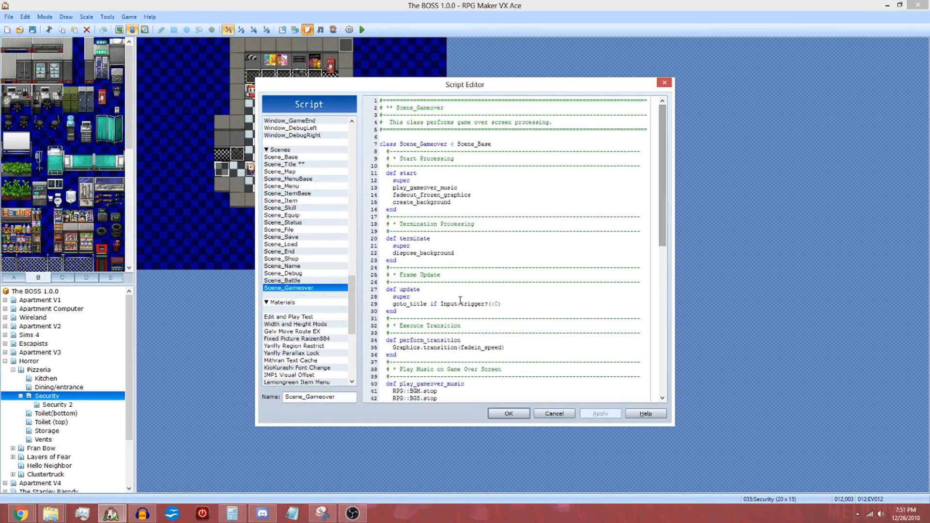
# Step: Examine the Materials add-on scripts, viewing Zeus - Fullscreen and Theo's Anti Lag, and read JV 8 Direction to its end
pyautogui.moveTo(349, 297); pyautogui.dragTo(348, 335)
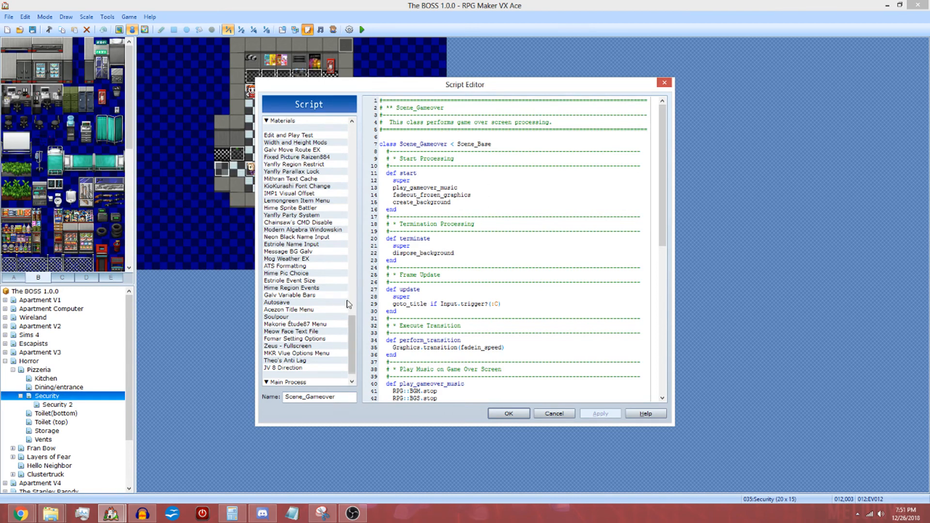
pyautogui.click(322, 346)
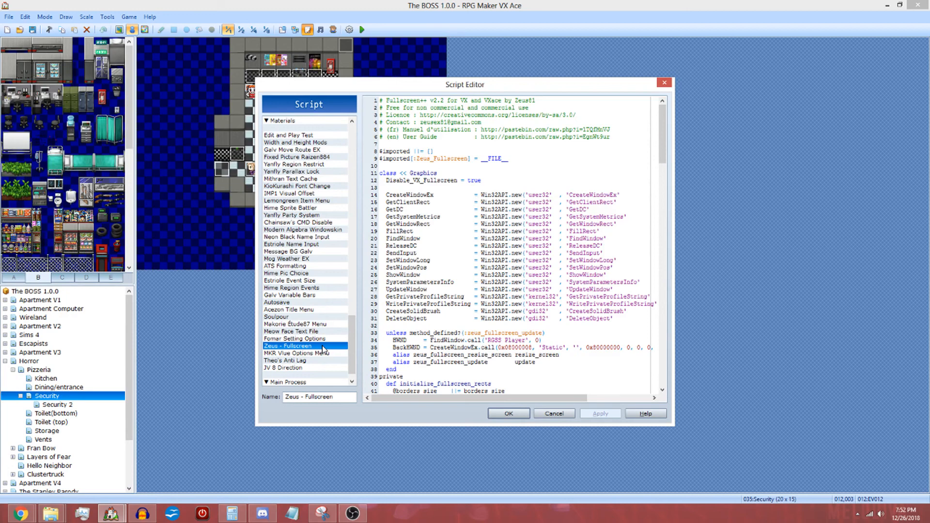
pyautogui.click(293, 361)
pyautogui.click(295, 368)
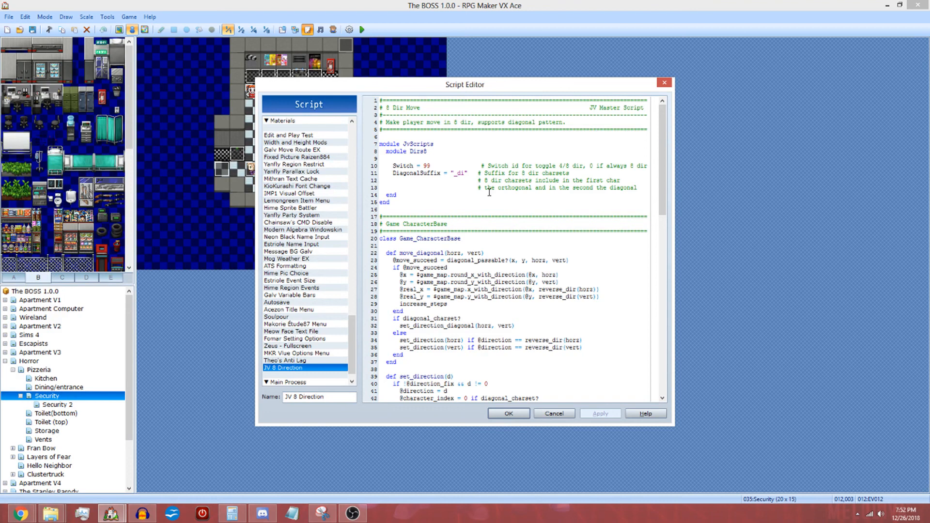
pyautogui.moveTo(658, 178); pyautogui.dragTo(661, 178)
pyautogui.moveTo(661, 172); pyautogui.dragTo(683, 346)
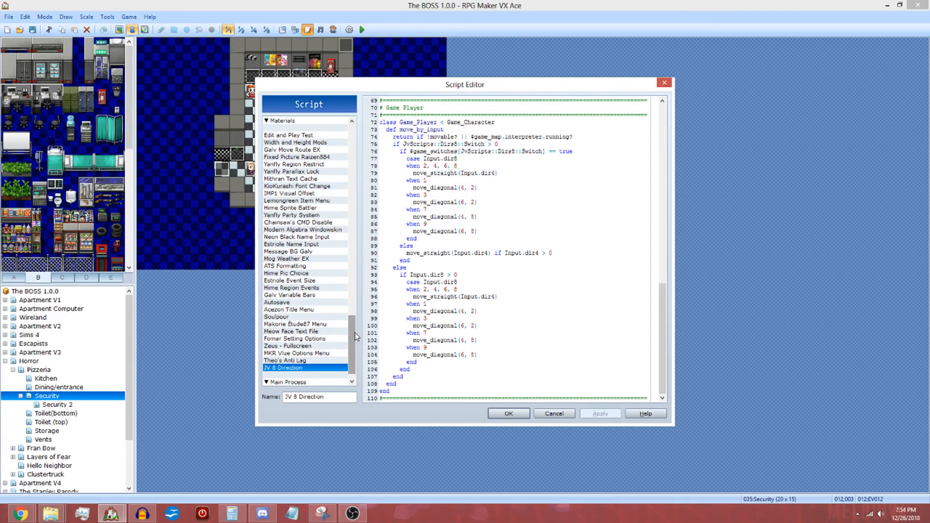
# Step: Return to the developers' notice at the start of the script list and close the scripts without changes
pyautogui.moveTo(354, 335); pyautogui.dragTo(337, 125)
pyautogui.click(337, 120)
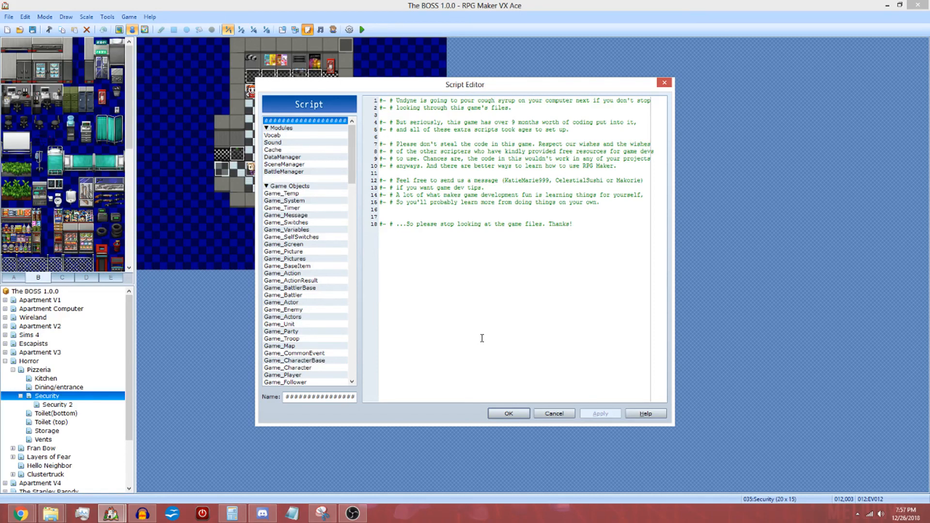
pyautogui.click(553, 410)
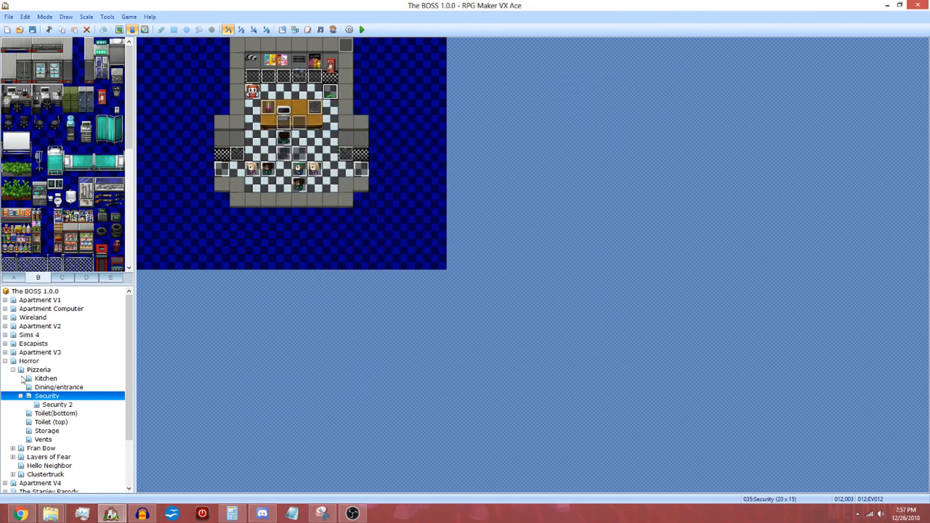
# Step: Collapse the Pizzeria and Horror map groups and expand Apartment V1 and Apartment Computer in the map tree
pyautogui.click(13, 369)
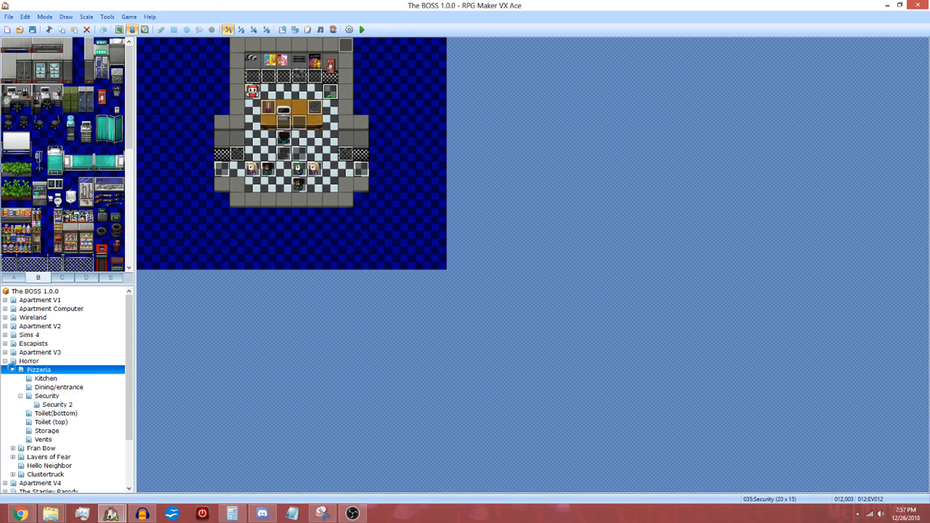
pyautogui.click(5, 361)
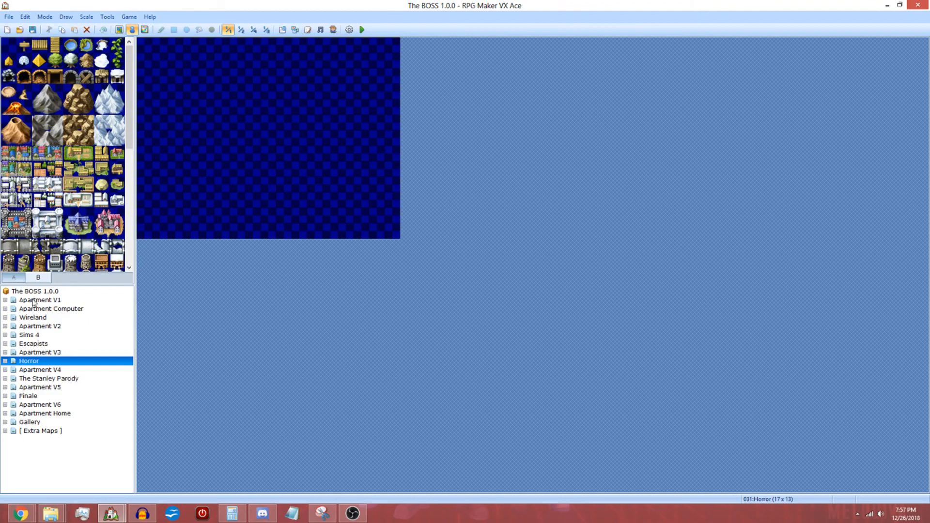
pyautogui.click(5, 300)
pyautogui.click(5, 344)
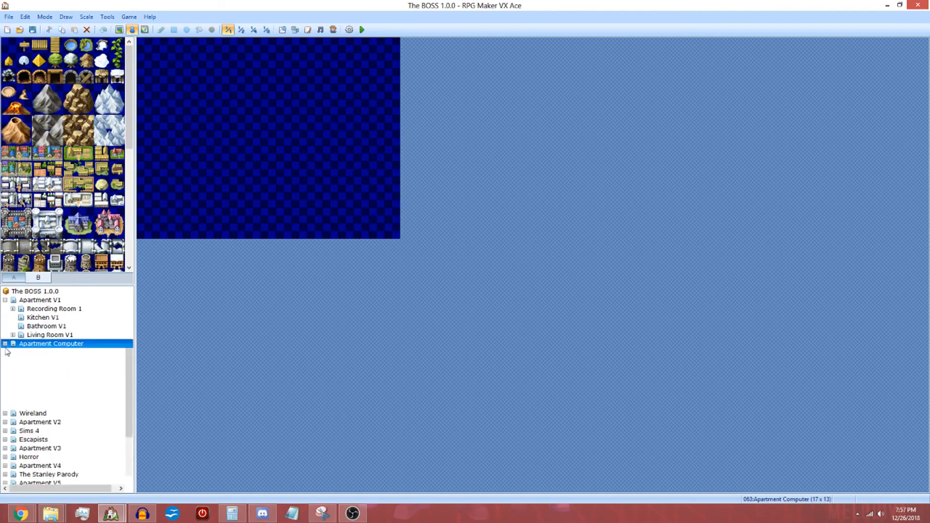
# Step: Expand Wireland, Sims 4, Wireland 1, Apartment V2, Escapists and its Maze map in the map tree
pyautogui.click(6, 414)
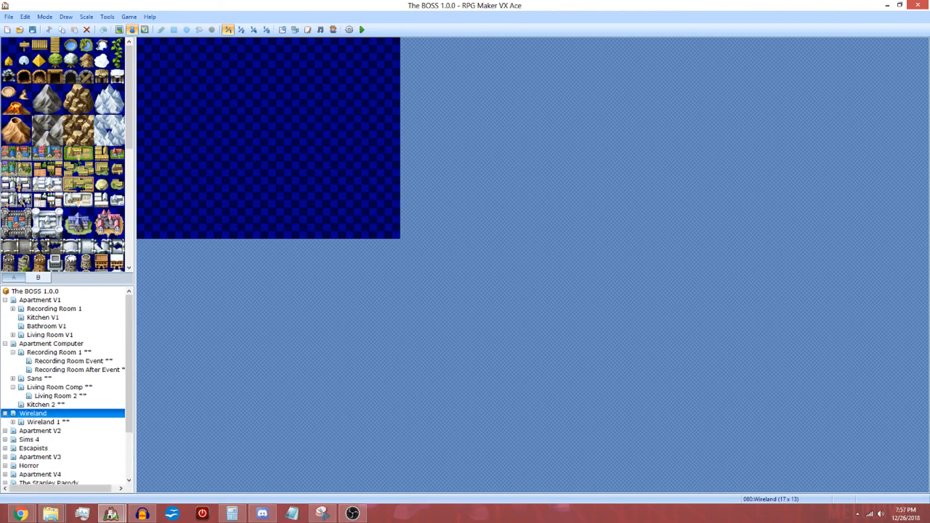
pyautogui.click(5, 439)
pyautogui.click(13, 413)
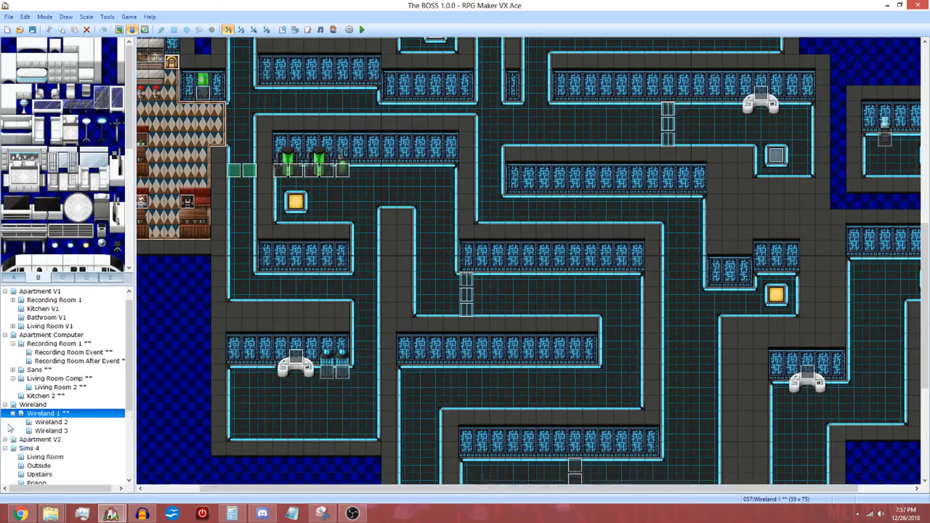
pyautogui.click(5, 440)
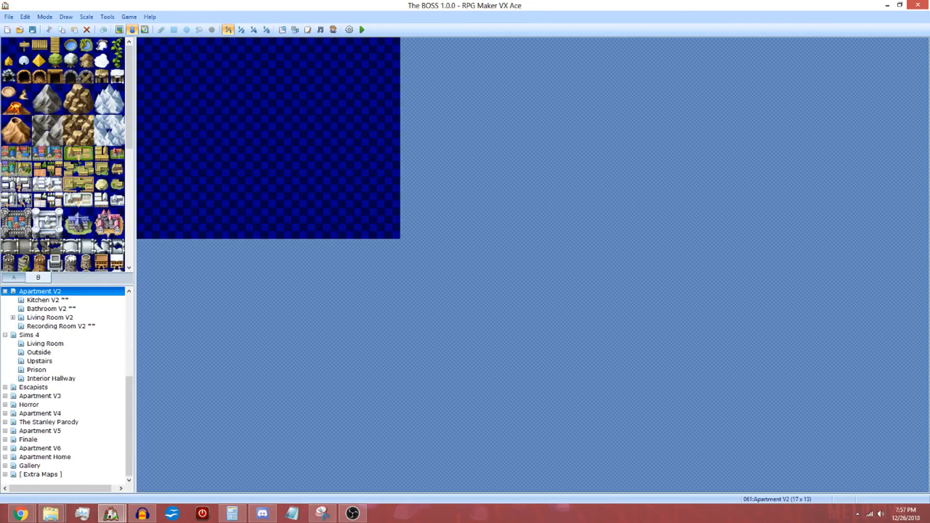
pyautogui.click(6, 388)
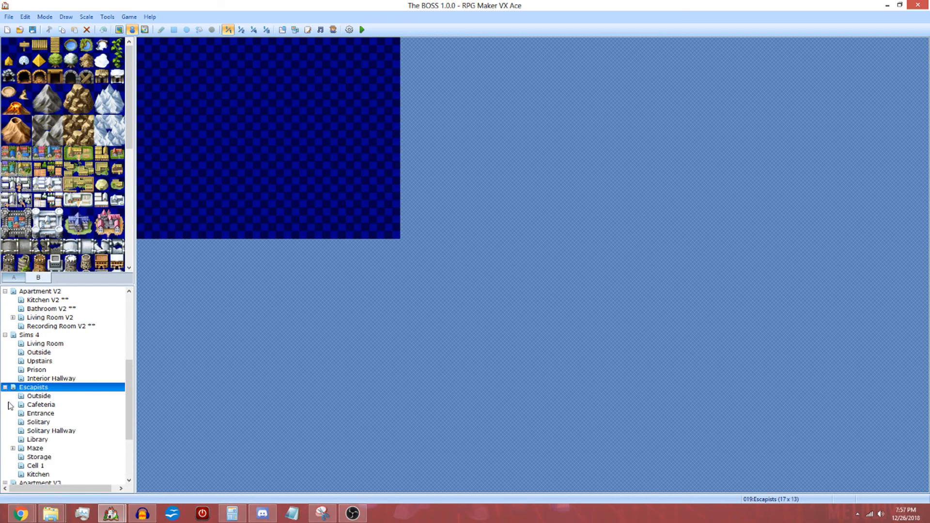
pyautogui.scroll(-1, 13, 422)
pyautogui.click(14, 423)
pyautogui.scroll(-2, 16, 428)
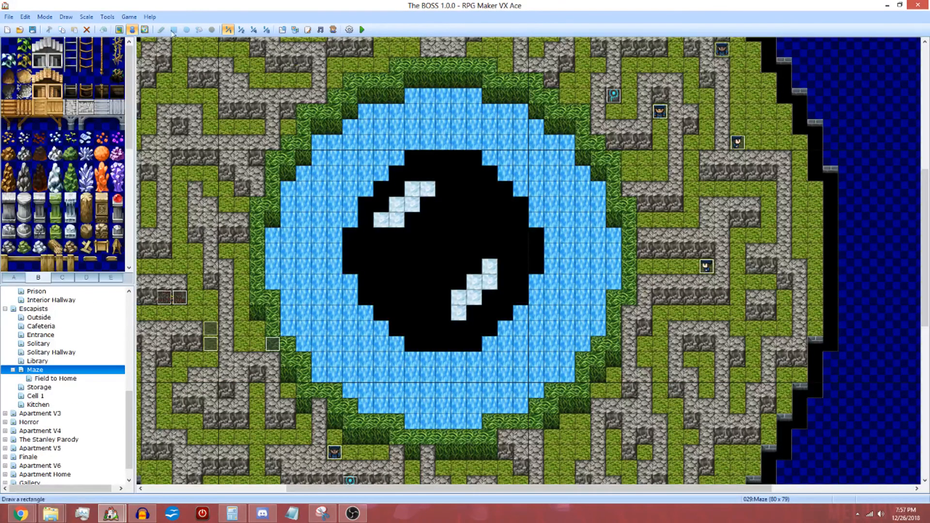
# Step: View the Maze map at 1/2 scale in map, region and event modes, and show Field to Home at 1/1 scale
pyautogui.click(240, 29)
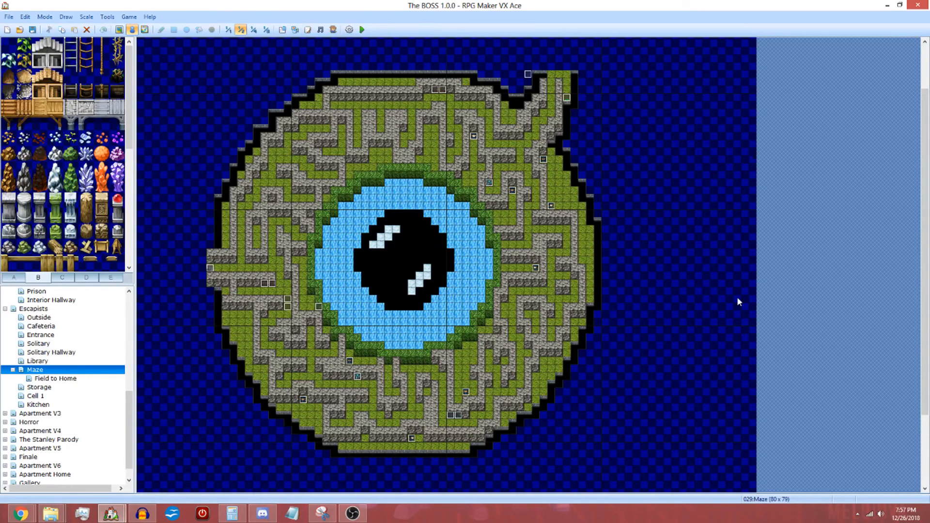
pyautogui.click(119, 29)
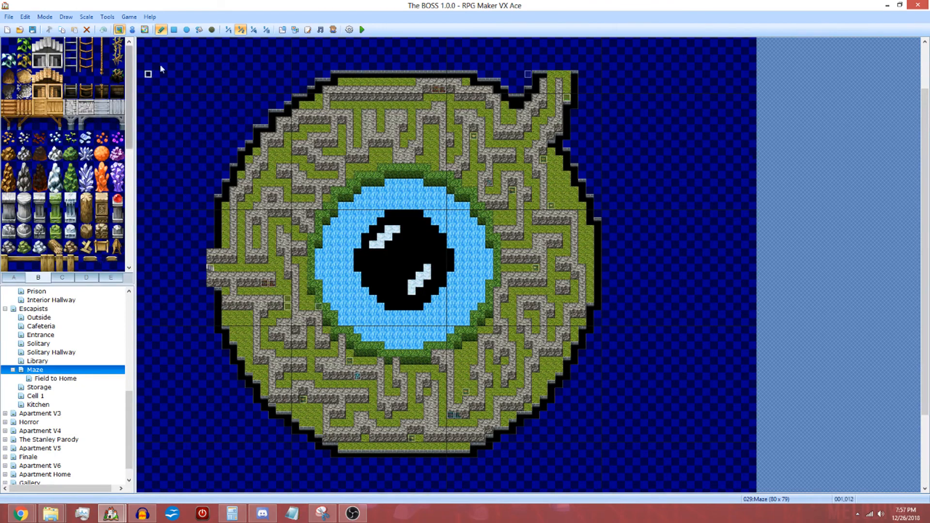
pyautogui.click(145, 30)
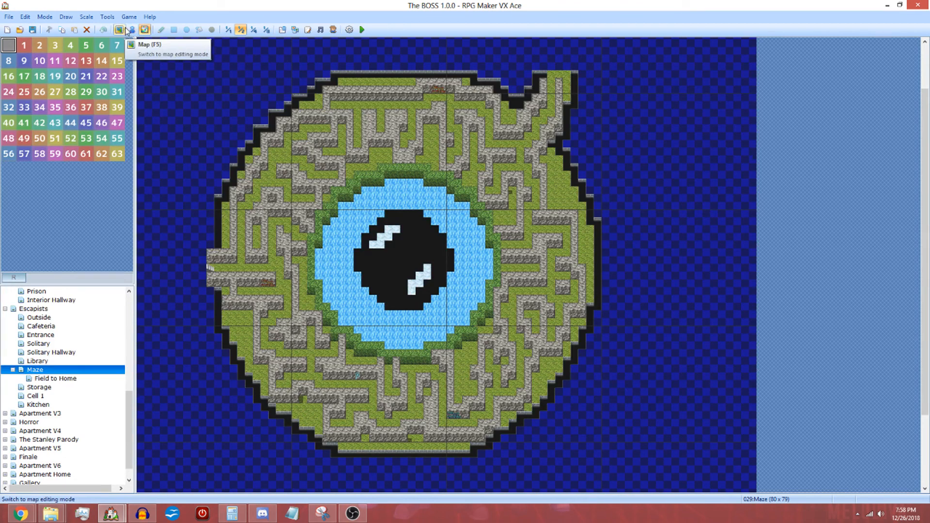
pyautogui.click(131, 30)
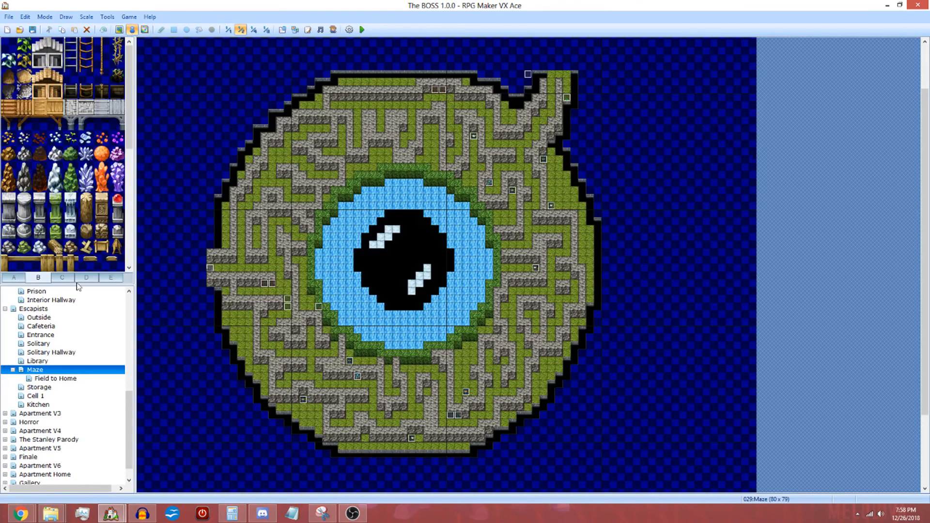
pyautogui.click(81, 379)
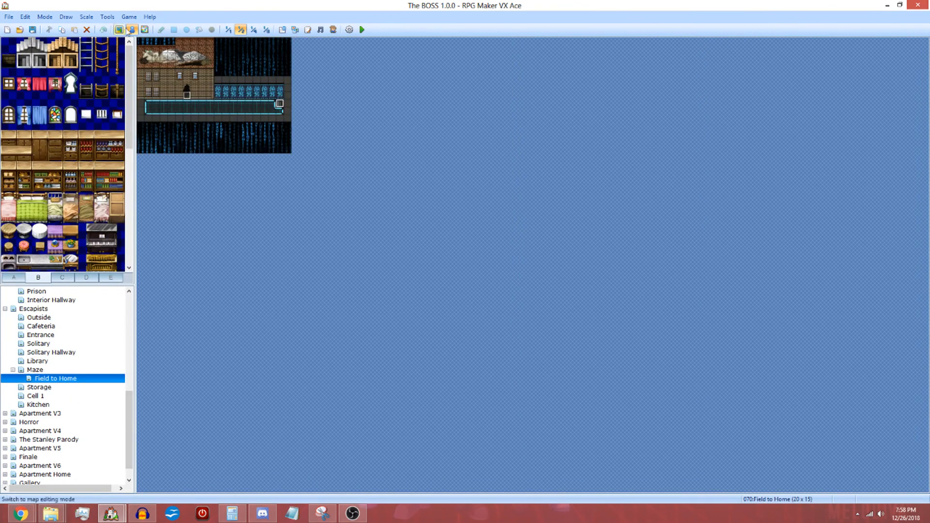
pyautogui.click(229, 29)
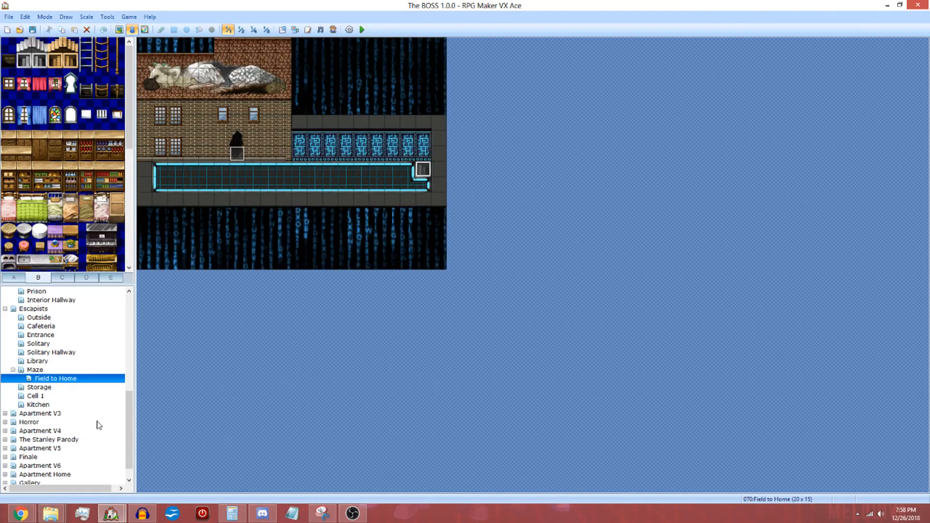
# Step: Expand Apartment V3, Horror and its Pizzeria submaps in the map tree
pyautogui.doubleClick(8, 413)
pyautogui.doubleClick(7, 405)
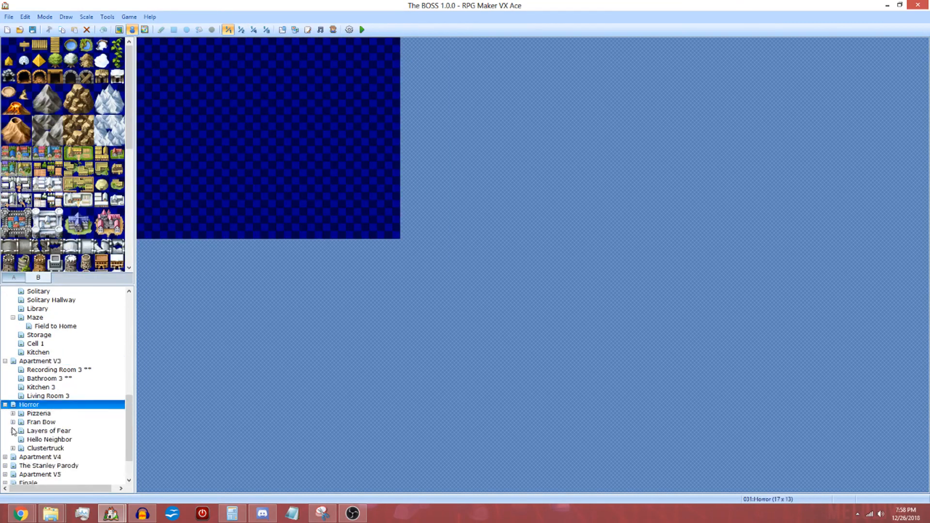
pyautogui.scroll(-1, 9, 405)
pyautogui.doubleClick(17, 388)
pyautogui.scroll(-2, 14, 422)
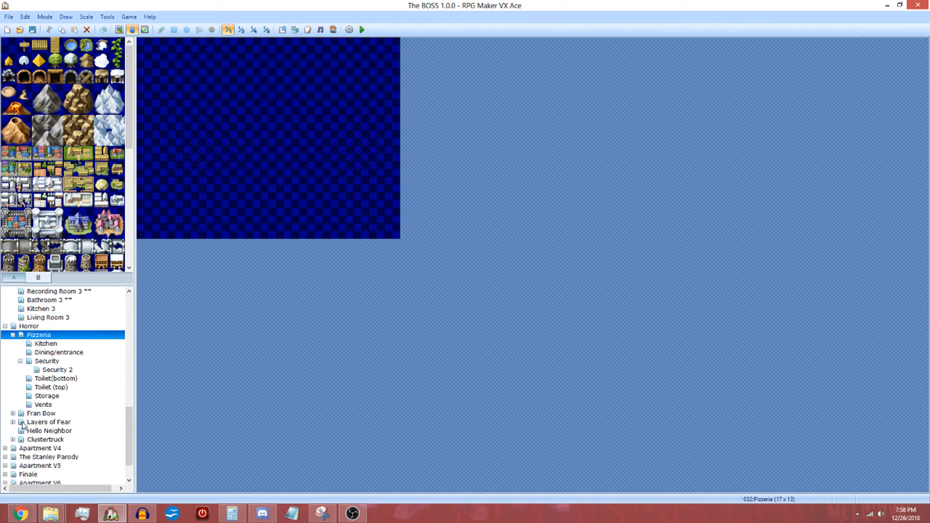
# Step: Expand the remaining Horror groups Fran Bow, Layers of Fear and Clustertruck
pyautogui.doubleClick(14, 414)
pyautogui.scroll(-3, 14, 415)
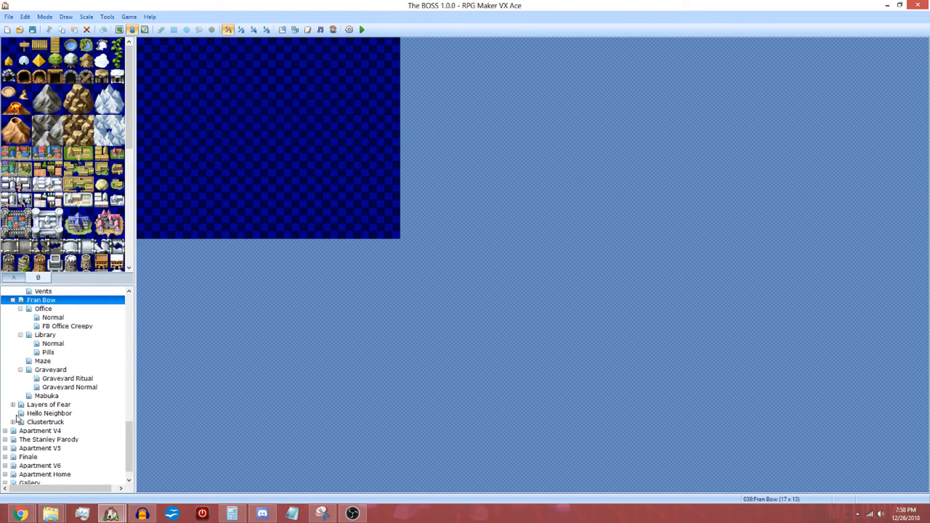
pyautogui.doubleClick(16, 408)
pyautogui.scroll(-3, 16, 408)
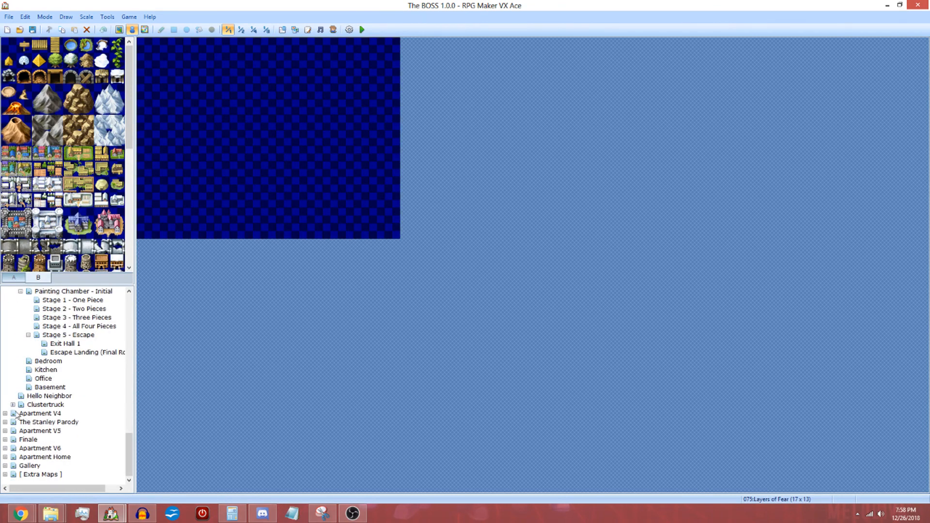
pyautogui.doubleClick(16, 405)
# Step: Expand Apartment V4 and The Stanley Parody, and look through the Stanley submaps
pyautogui.doubleClick(7, 422)
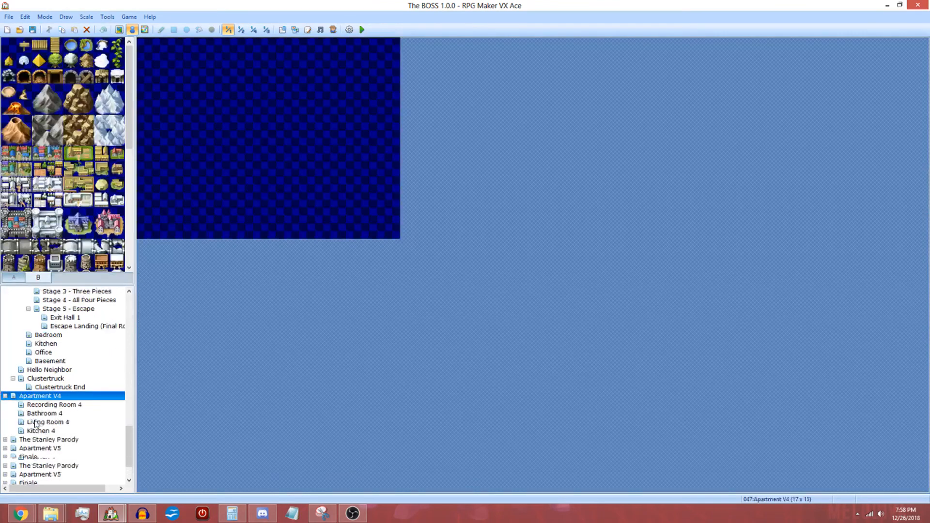
pyautogui.doubleClick(5, 423)
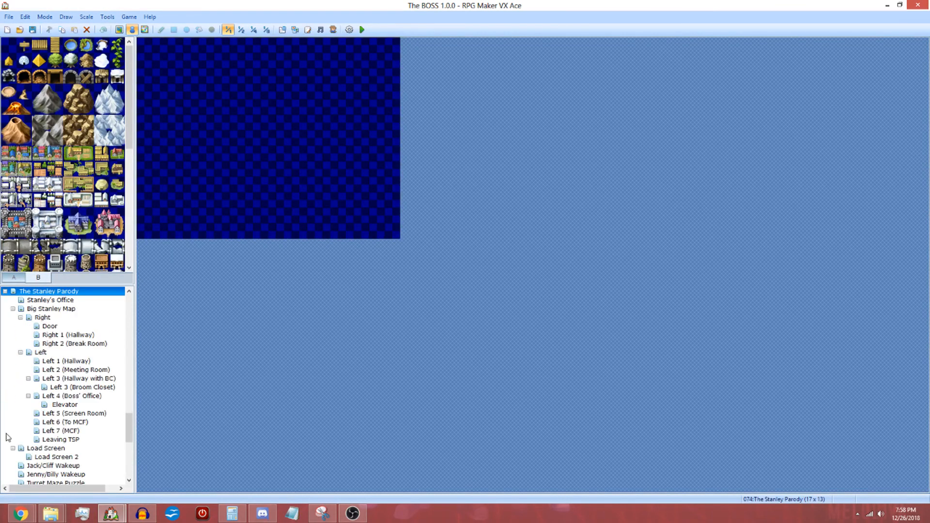
pyautogui.scroll(-8, 15, 431)
pyautogui.scroll(9, 65, 405)
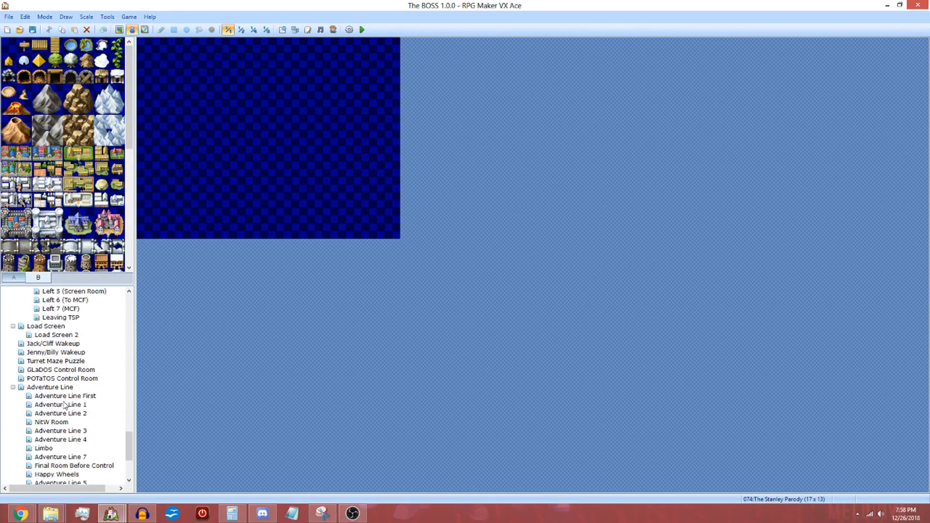
pyautogui.scroll(-12, 65, 406)
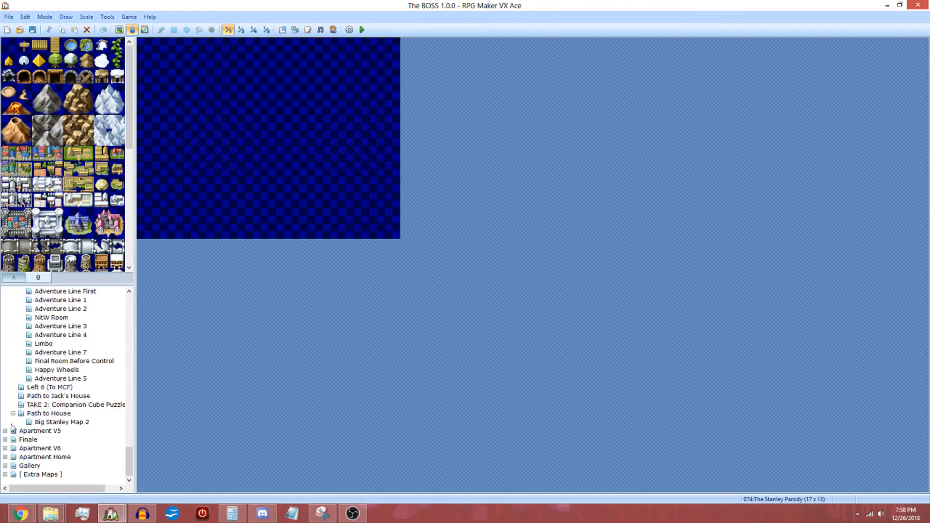
# Step: Expand the Apartment V5, Finale, Apartment V6, Apartment Home and Gallery groups in the map tree
pyautogui.doubleClick(6, 432)
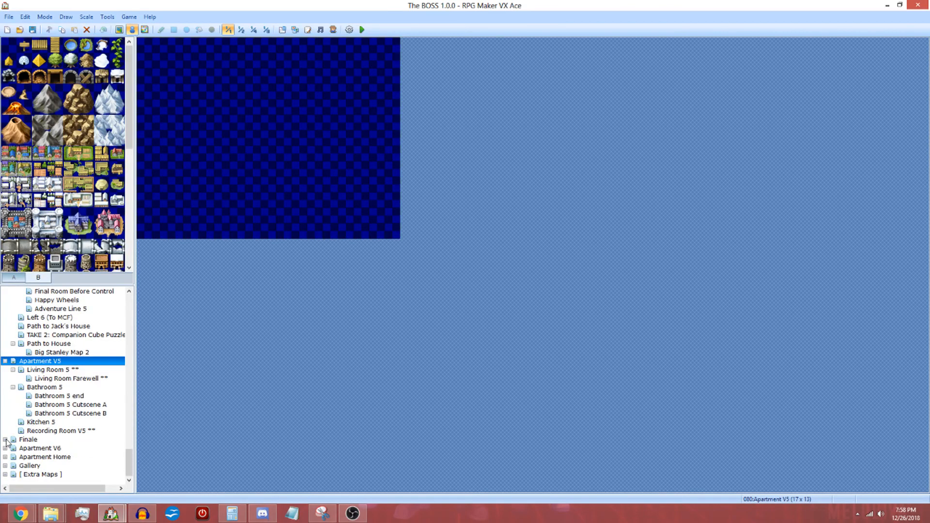
pyautogui.doubleClick(14, 439)
pyautogui.doubleClick(8, 449)
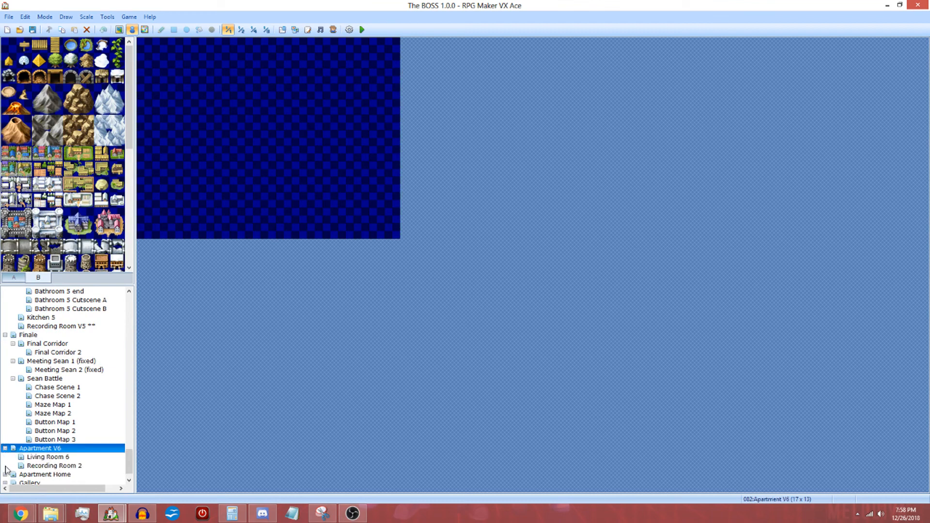
pyautogui.doubleClick(6, 474)
pyautogui.scroll(-1, 49, 451)
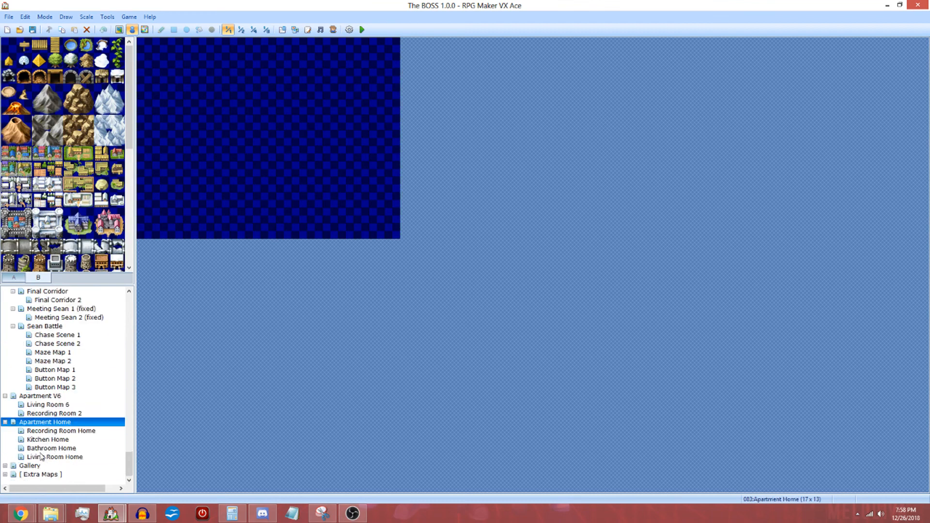
pyautogui.doubleClick(8, 466)
# Step: Look through the expanded map tree and view the Exit Hall 1 and Escape Landing maps under Layers of Fear
pyautogui.scroll(20, 95, 428)
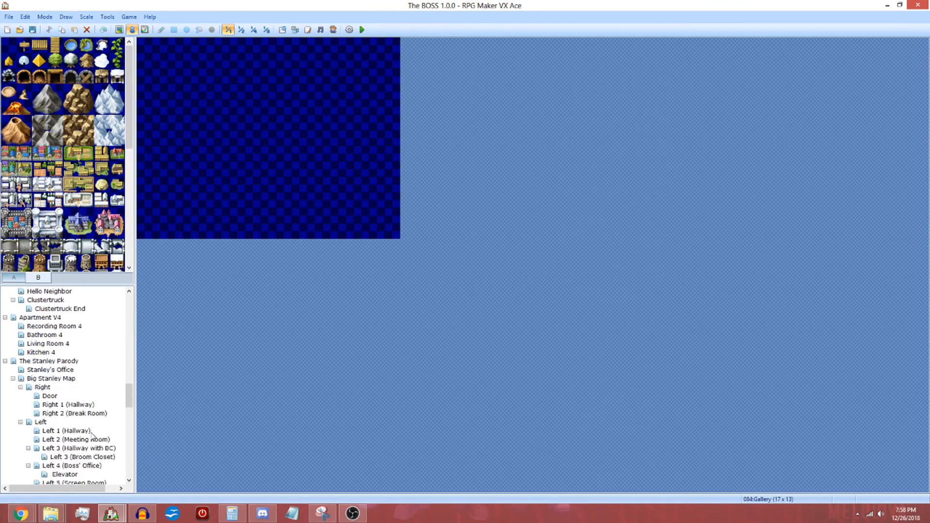
pyautogui.scroll(20, 95, 428)
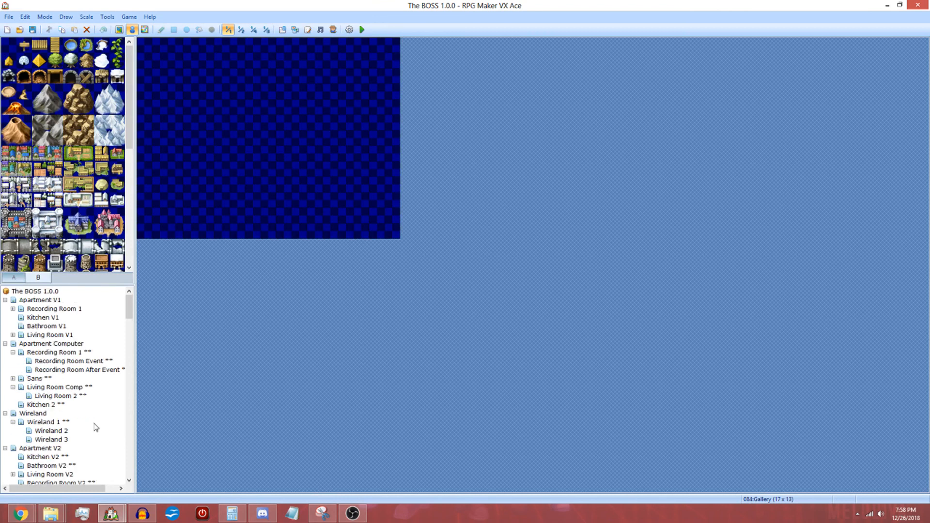
pyautogui.scroll(-20, 104, 390)
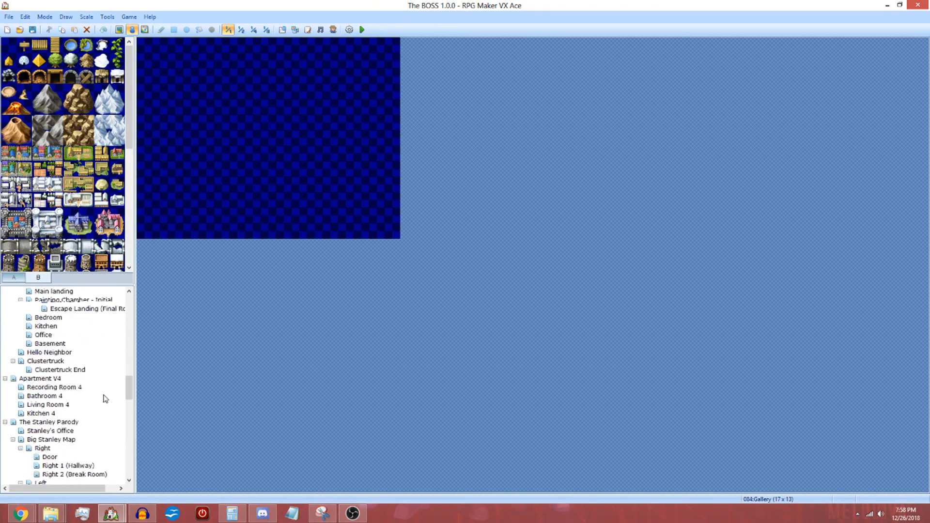
pyautogui.scroll(2, 104, 397)
pyautogui.click(76, 353)
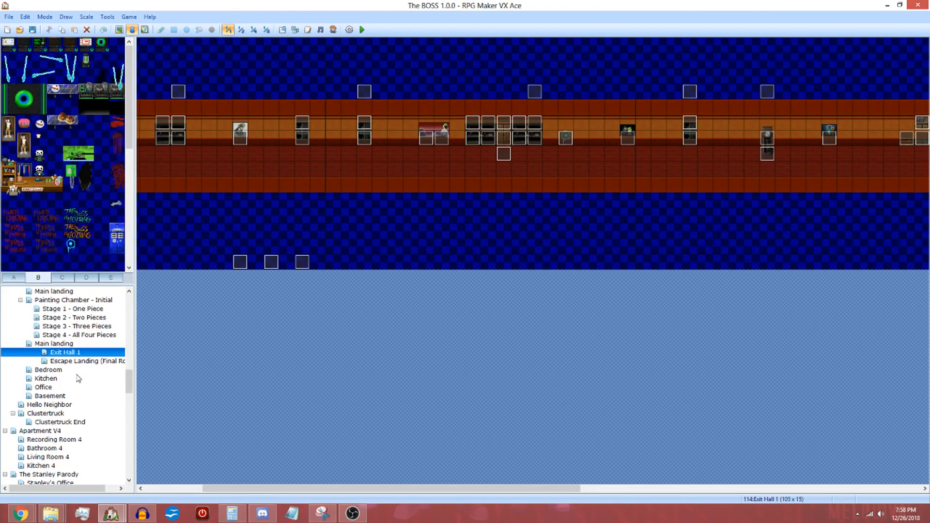
pyautogui.click(82, 361)
# Step: View the GLaDOS Control Room and POTaTOS Control Room maps in The Stanley Parody
pyautogui.scroll(-6, 83, 400)
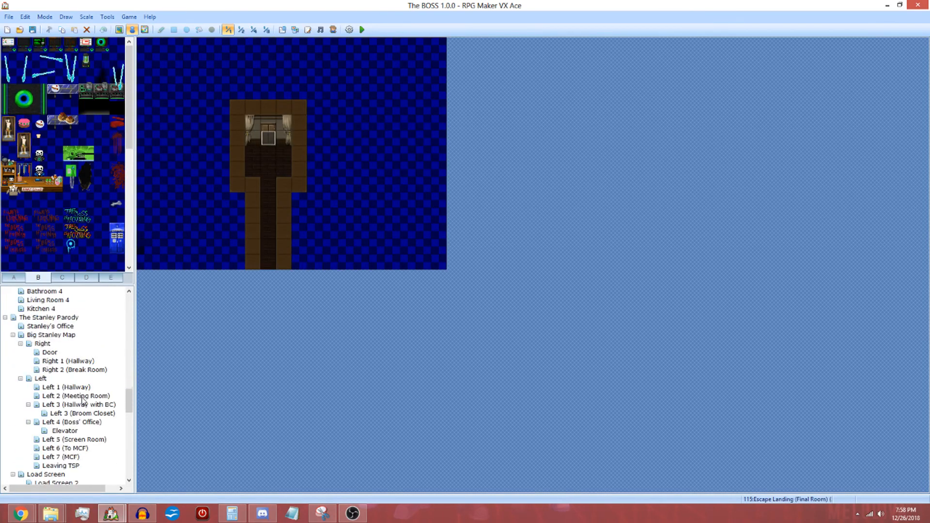
pyautogui.scroll(-6, 83, 400)
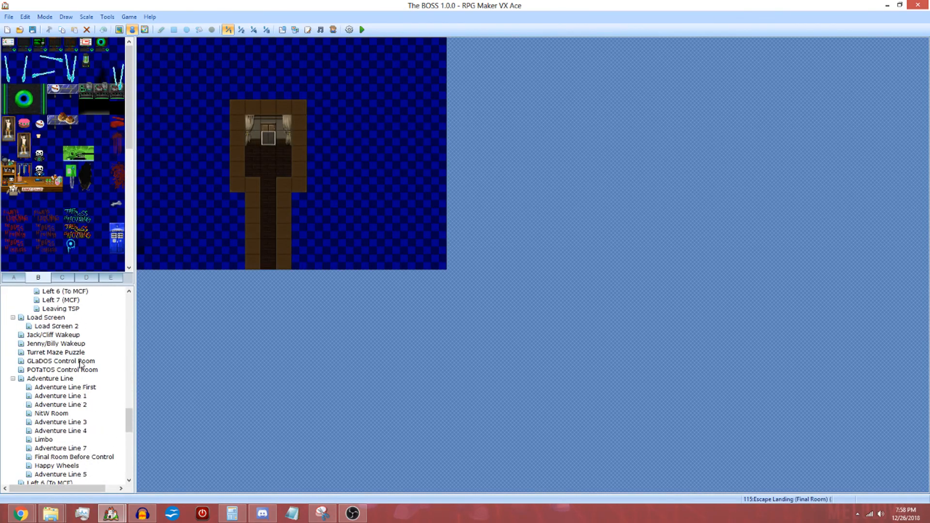
pyautogui.click(81, 362)
pyautogui.click(85, 371)
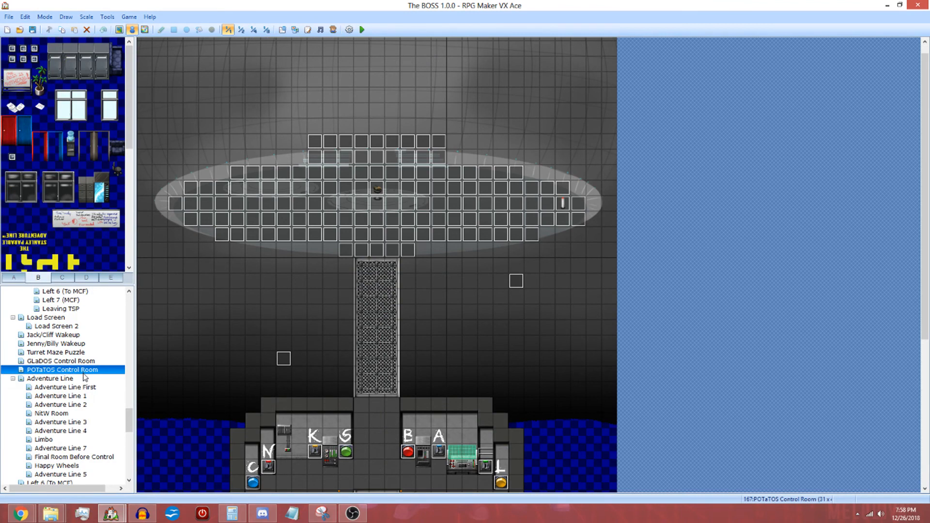
pyautogui.scroll(-5, 83, 378)
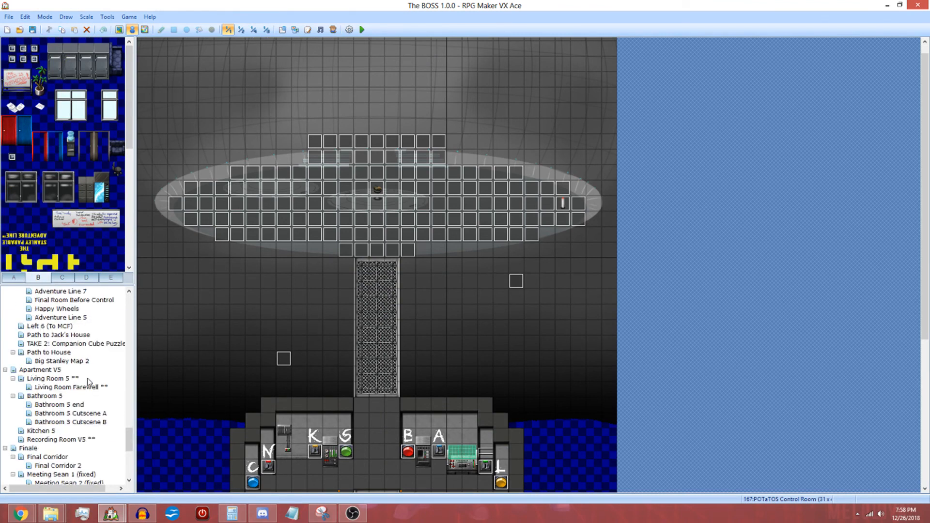
# Step: Collapse the map groups from Apartment V1 through Apartment V3 in the map tree
pyautogui.scroll(6, 87, 382)
pyautogui.scroll(15, 88, 385)
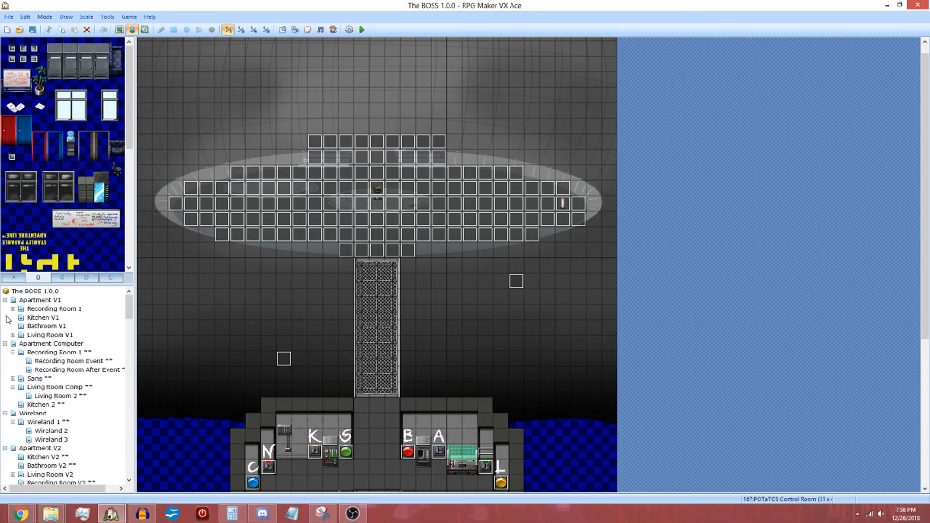
pyautogui.click(6, 300)
pyautogui.click(6, 308)
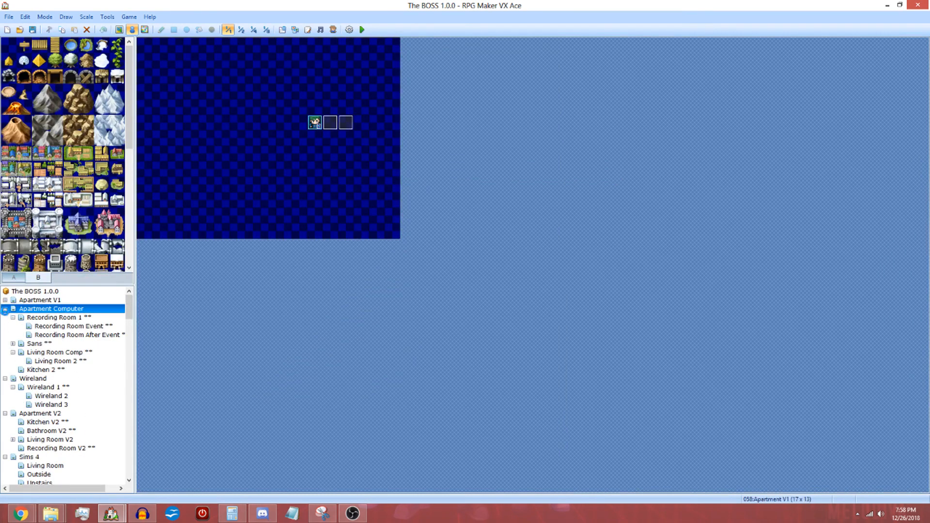
pyautogui.click(5, 317)
pyautogui.click(5, 326)
pyautogui.click(5, 335)
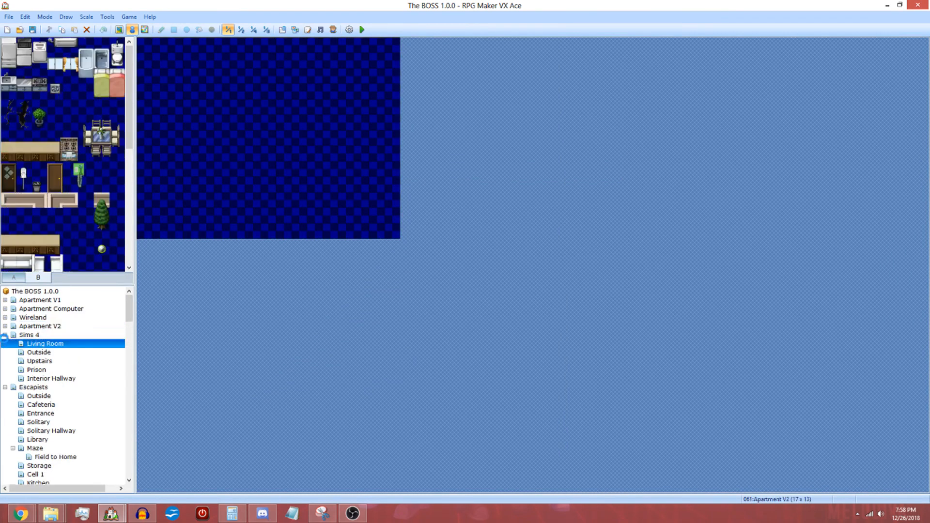
pyautogui.click(5, 343)
pyautogui.click(6, 352)
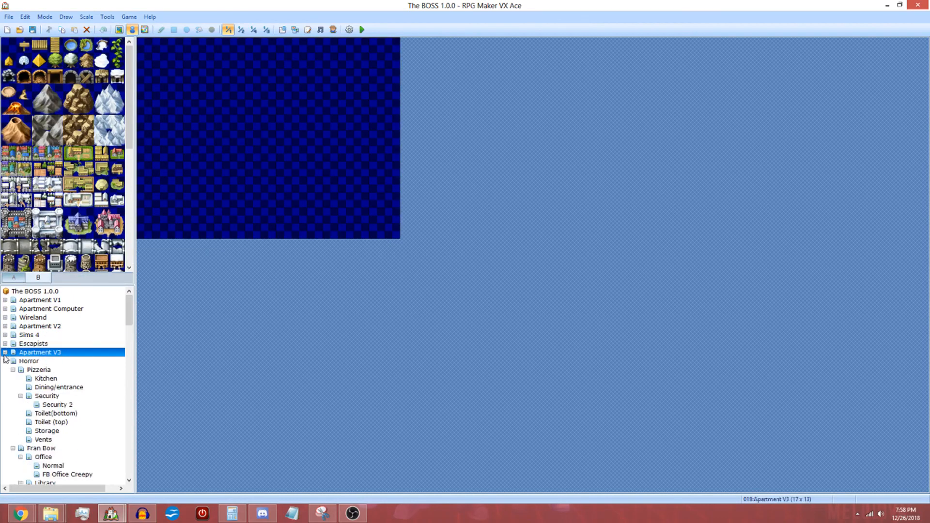
# Step: Collapse the remaining expanded map groups from Horror through Gallery so only the top-level maps are listed
pyautogui.click(5, 360)
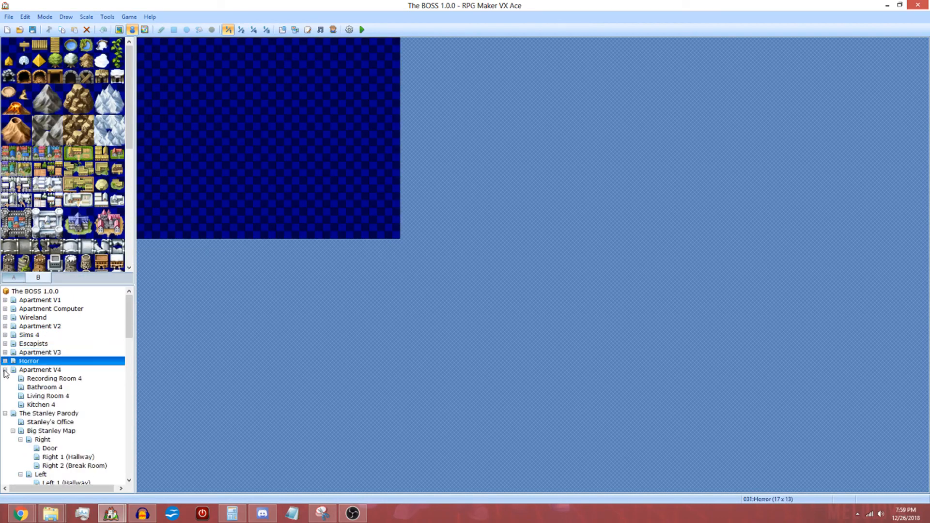
pyautogui.click(6, 369)
pyautogui.click(6, 378)
pyautogui.click(5, 387)
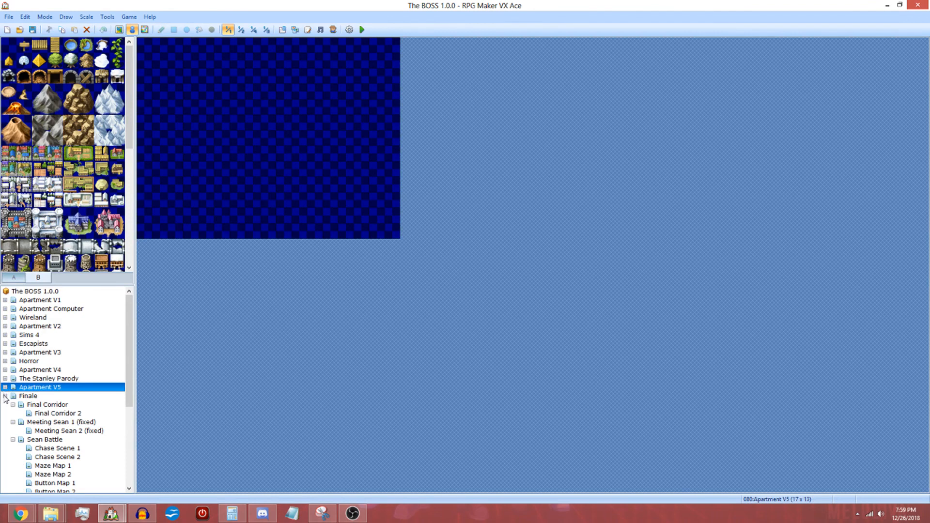
pyautogui.click(6, 395)
pyautogui.click(5, 431)
pyautogui.click(5, 430)
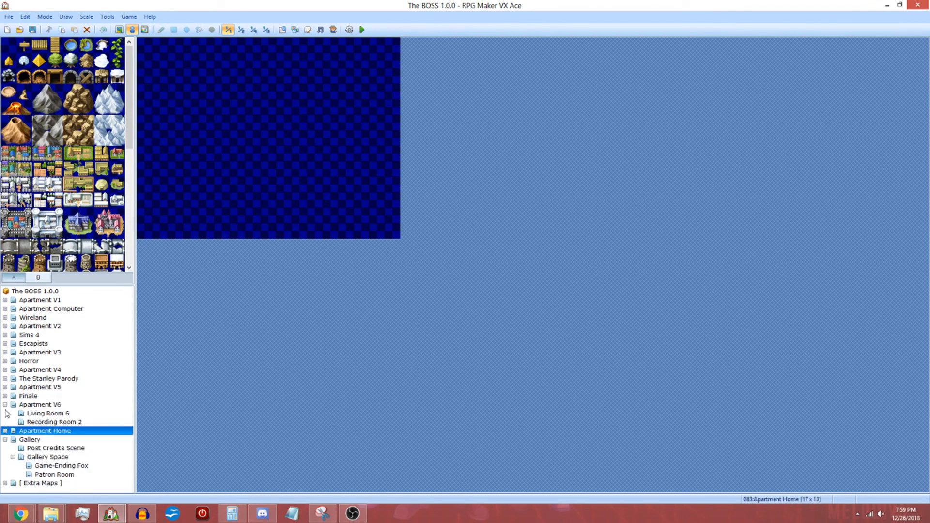
pyautogui.click(6, 404)
pyautogui.click(5, 422)
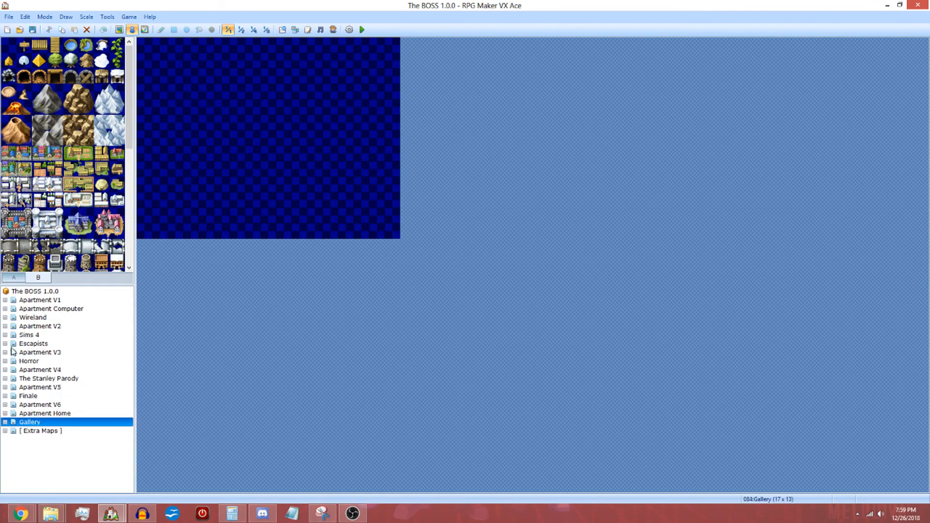
# Step: Expand the Horror group and view its Pizzeria, Kitchen and Security maps
pyautogui.click(37, 361)
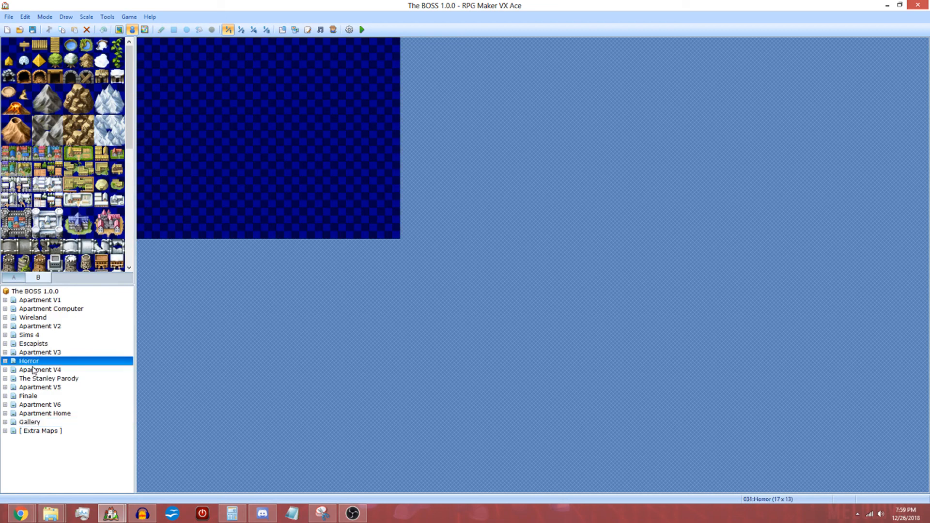
pyautogui.click(6, 362)
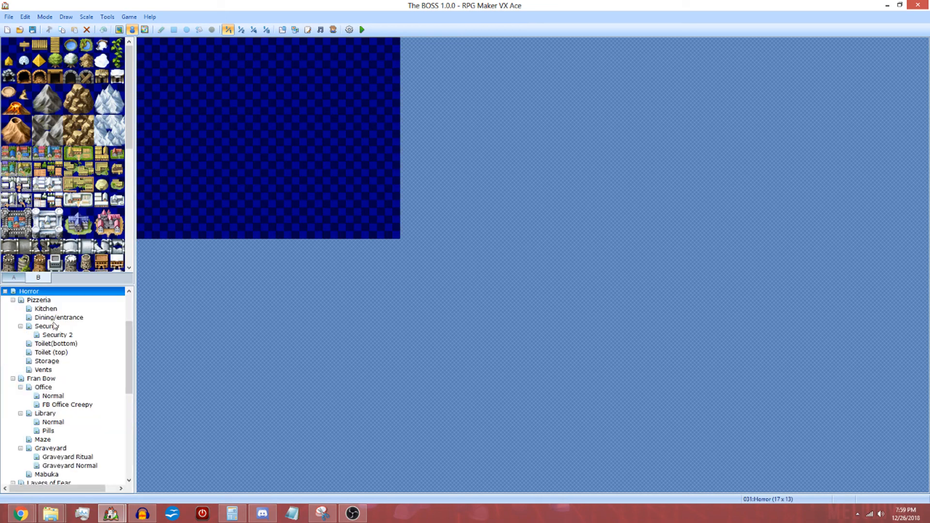
pyautogui.click(53, 301)
pyautogui.click(53, 310)
pyautogui.click(49, 326)
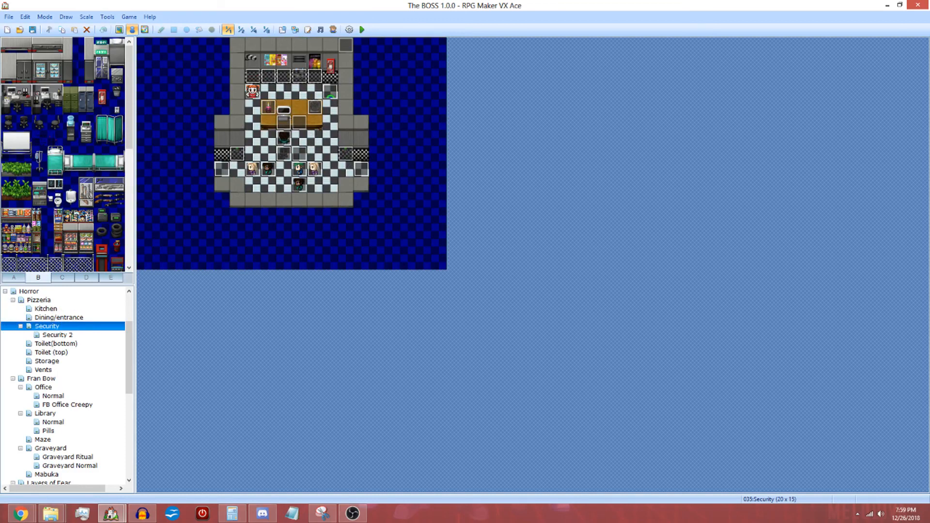
# Step: Collapse the Pizzeria, Fran Bow, Layers of Fear and Clustertruck subgroups, including the Horror group itself
pyautogui.click(13, 300)
pyautogui.click(13, 308)
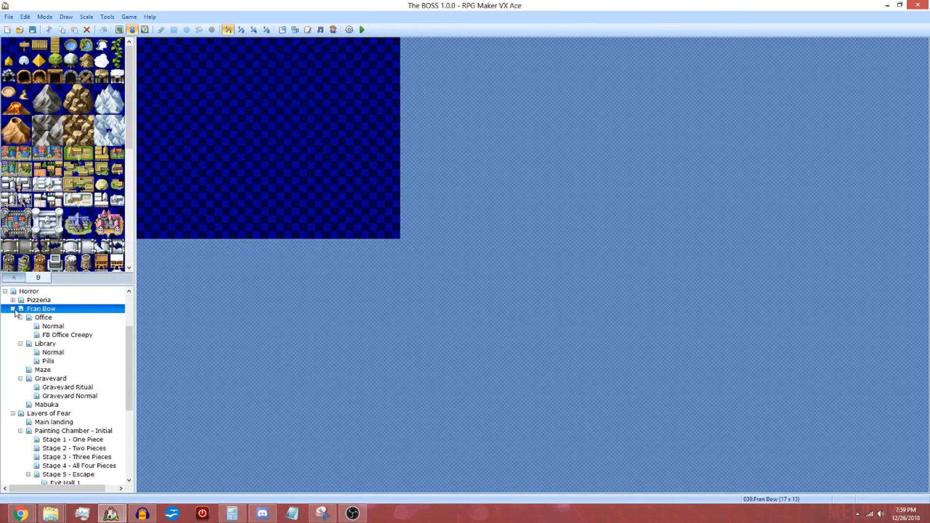
pyautogui.click(13, 317)
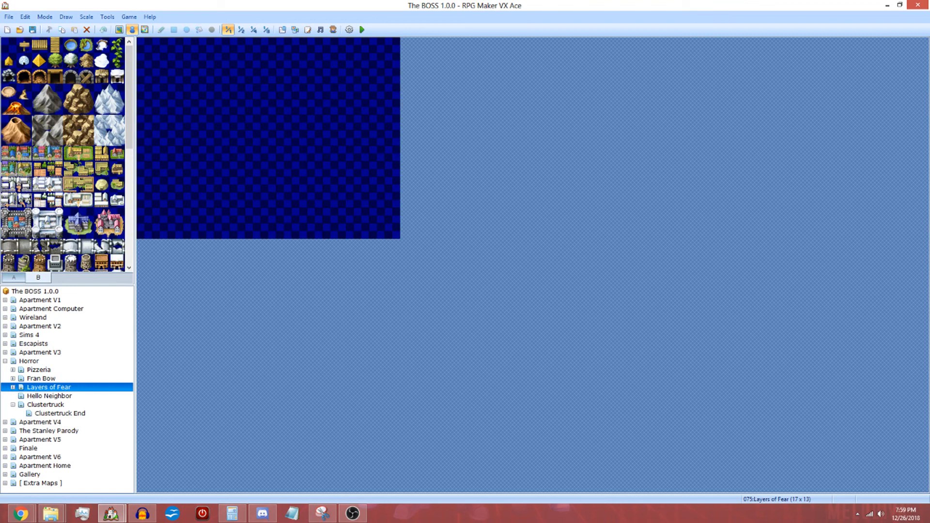
pyautogui.click(13, 404)
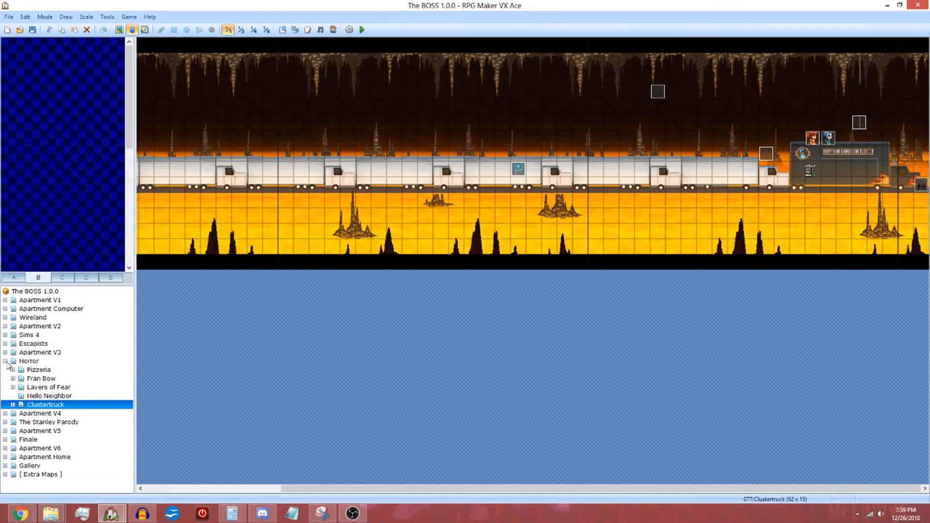
pyautogui.click(6, 361)
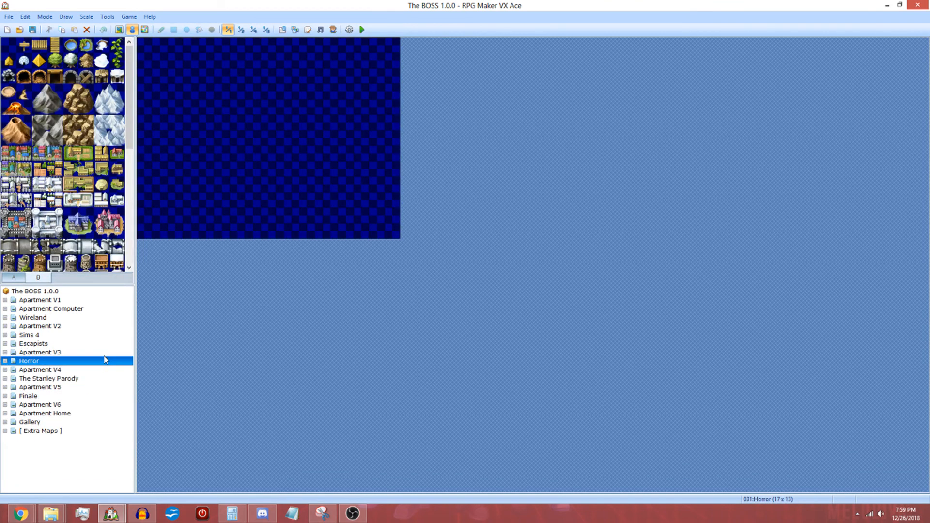